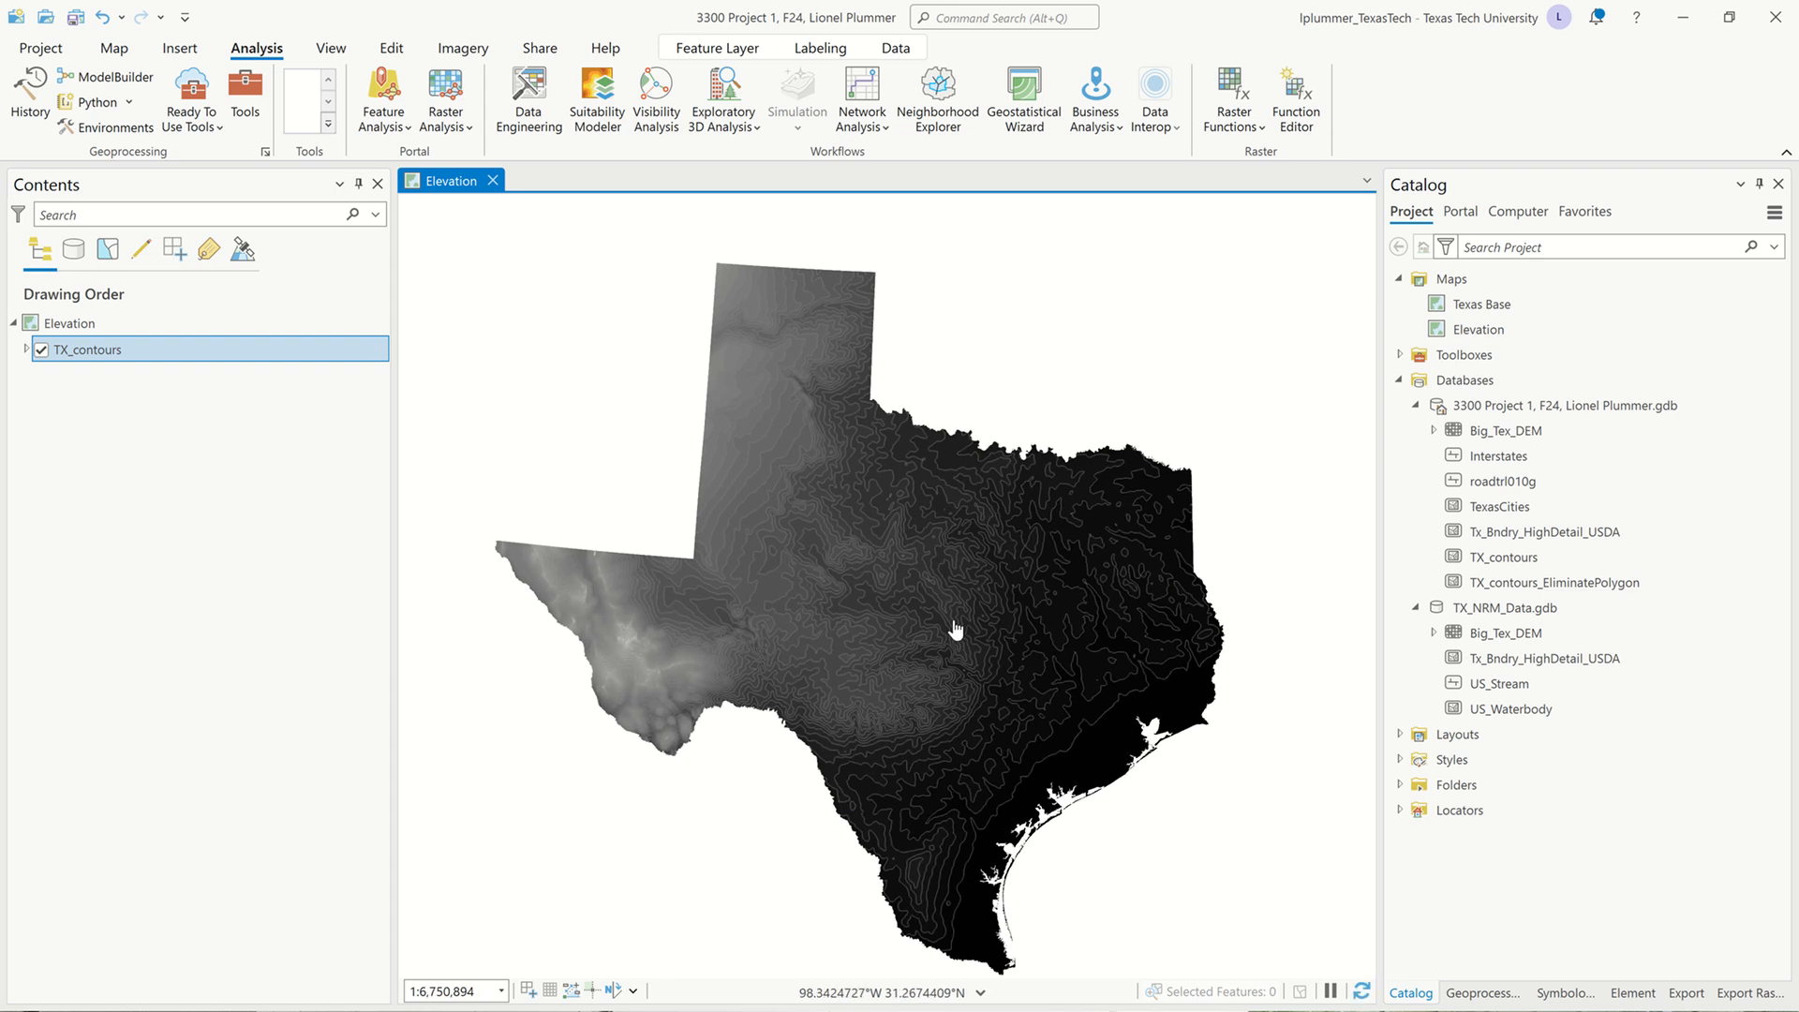
Select the TX_contours feature at the small oval ring in east-central Texas.
{"action": "scroll", "coordinate": [1077, 716], "scroll_direction": "up", "scroll_amount": 5}
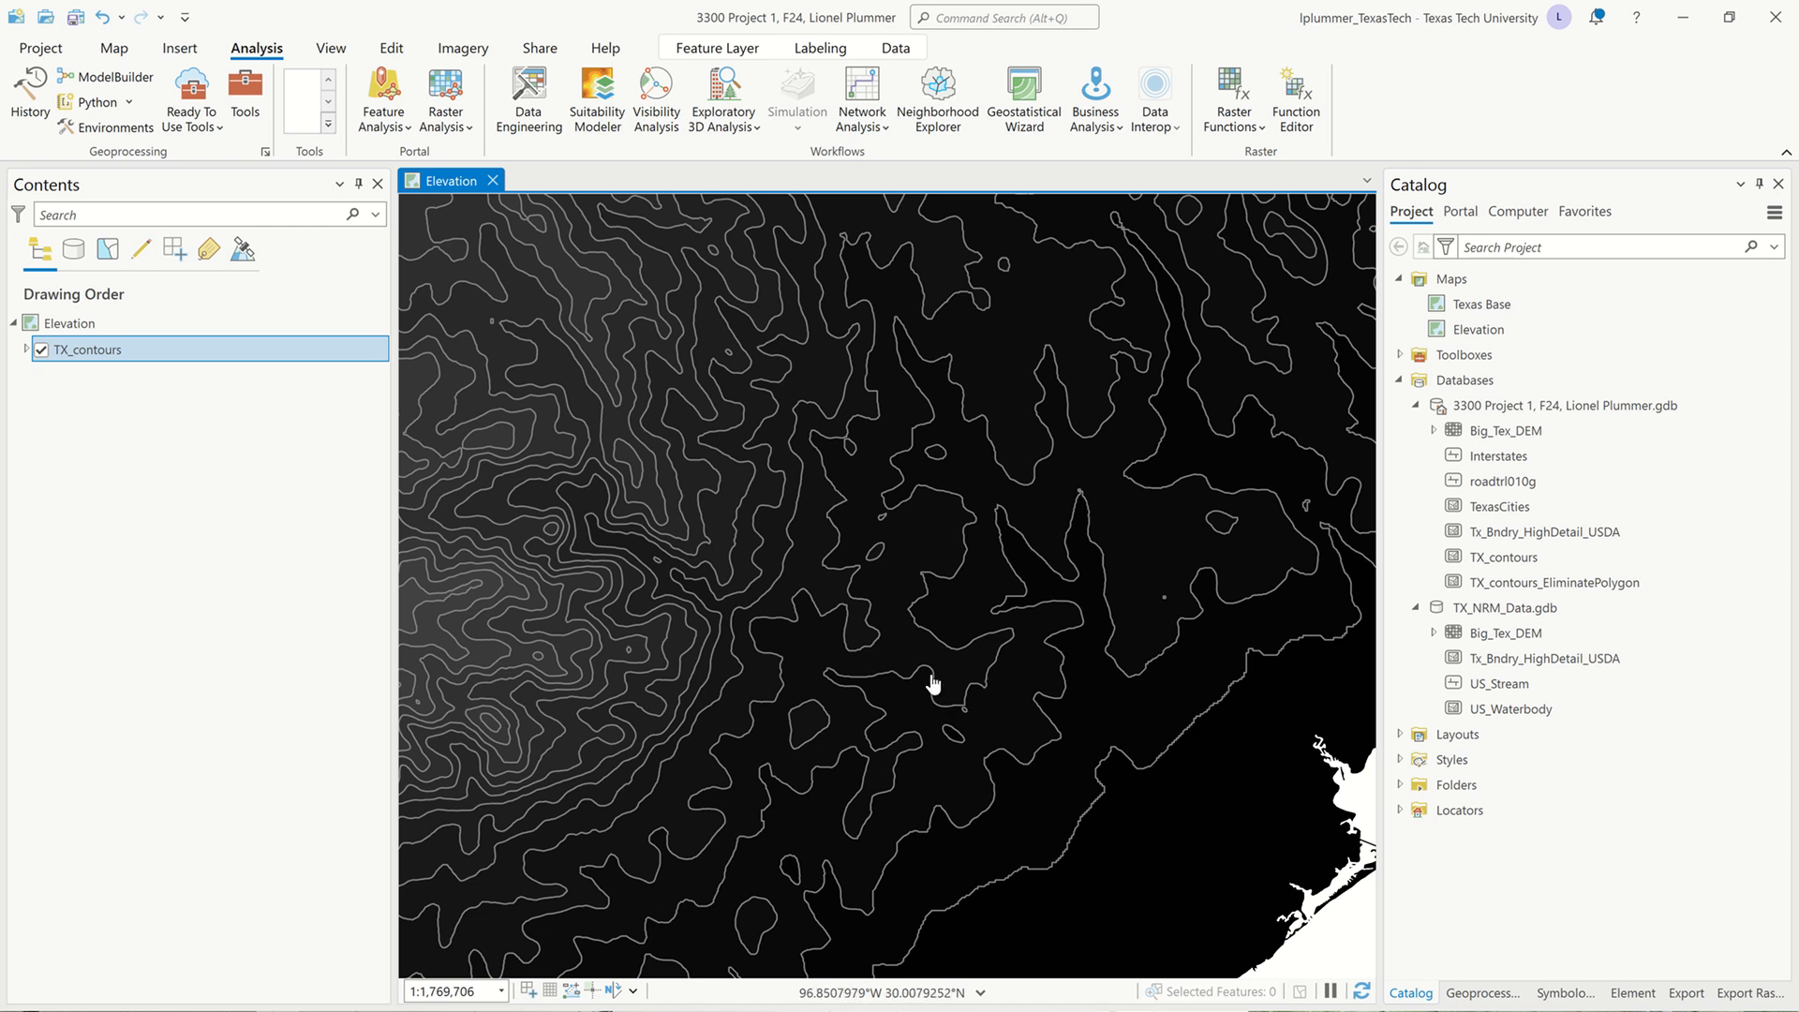
{"action": "left_click_drag", "start_coordinate": [835, 675], "coordinate": [996, 666]}
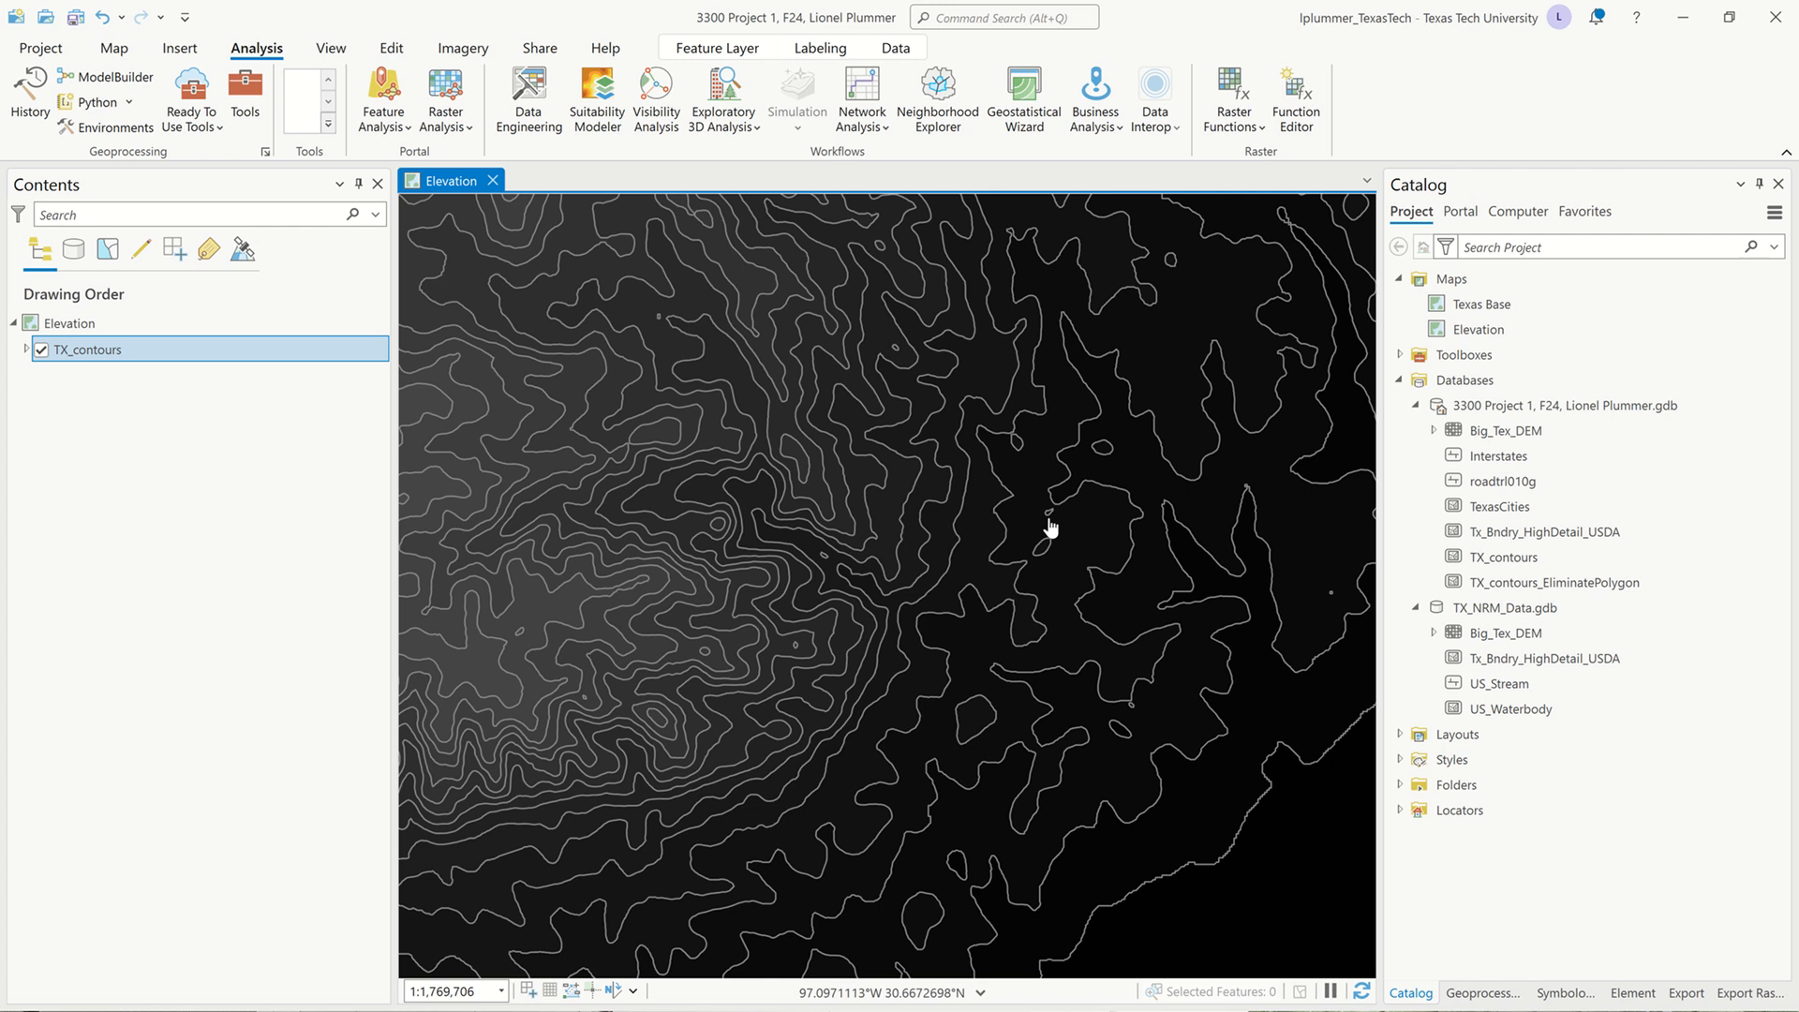
{"action": "scroll", "coordinate": [1050, 527], "scroll_direction": "up", "scroll_amount": 3}
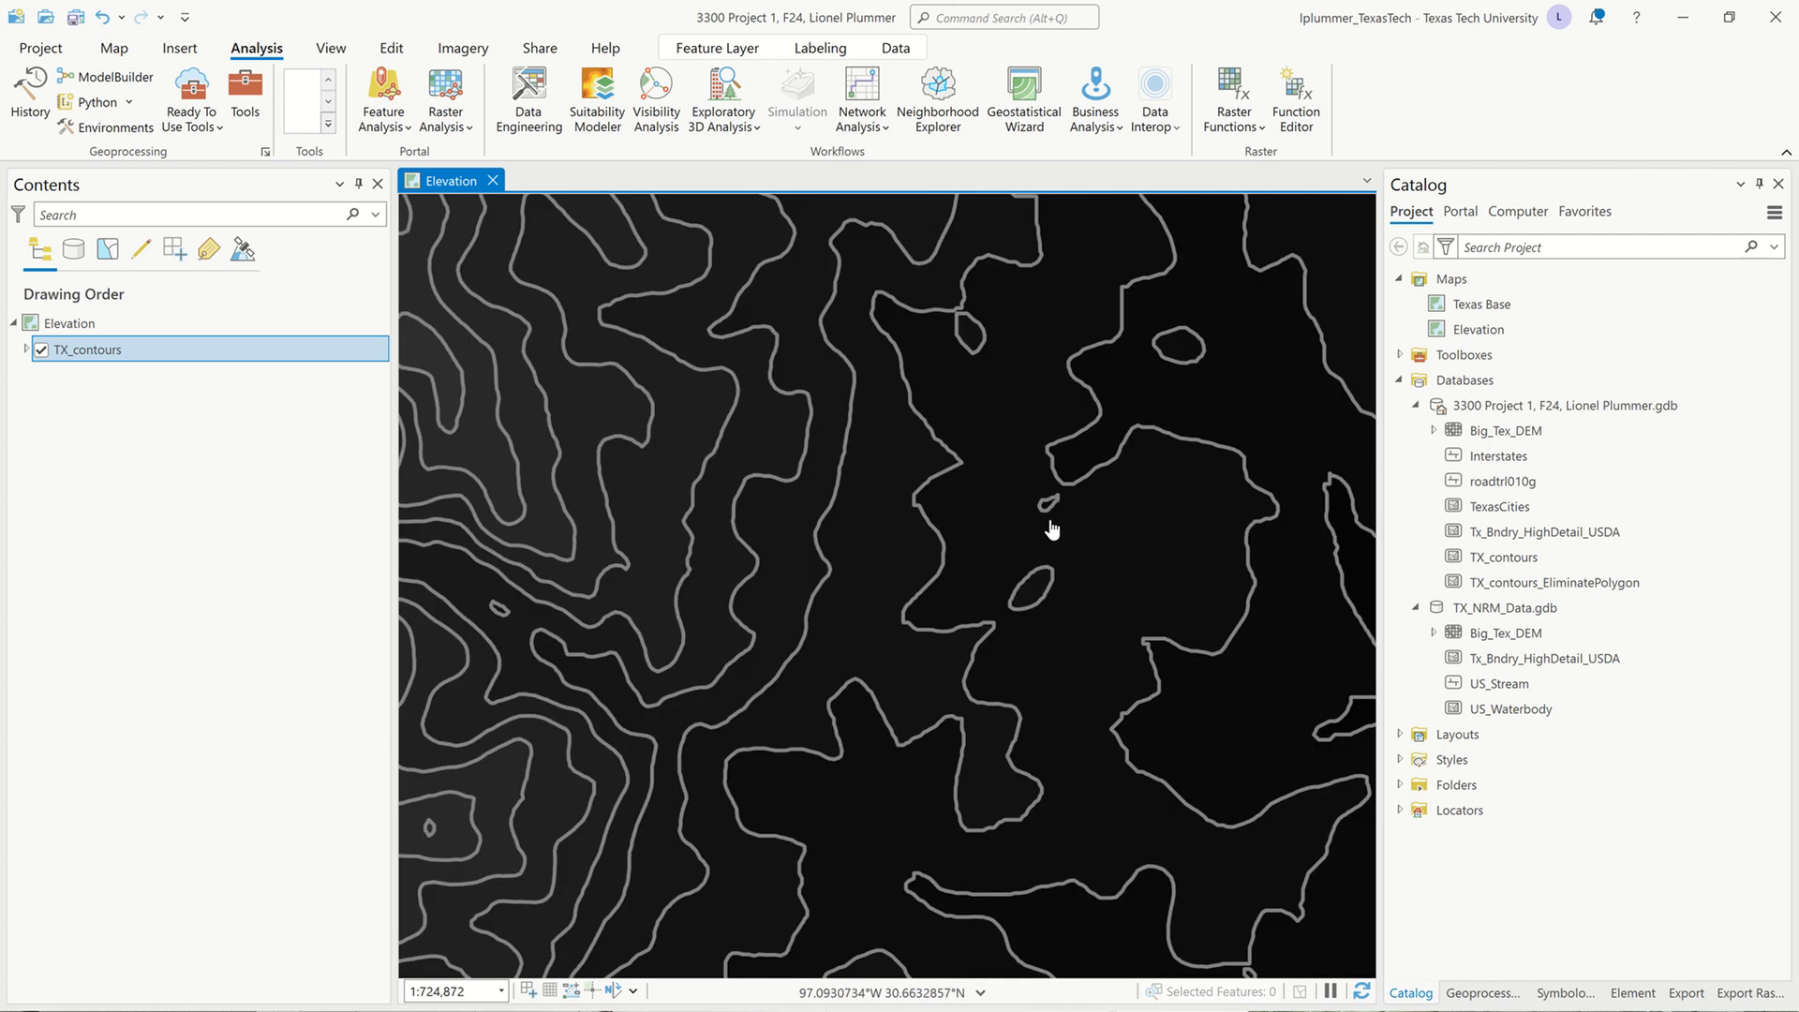
{"action": "scroll", "coordinate": [1051, 530], "scroll_direction": "up", "scroll_amount": 3}
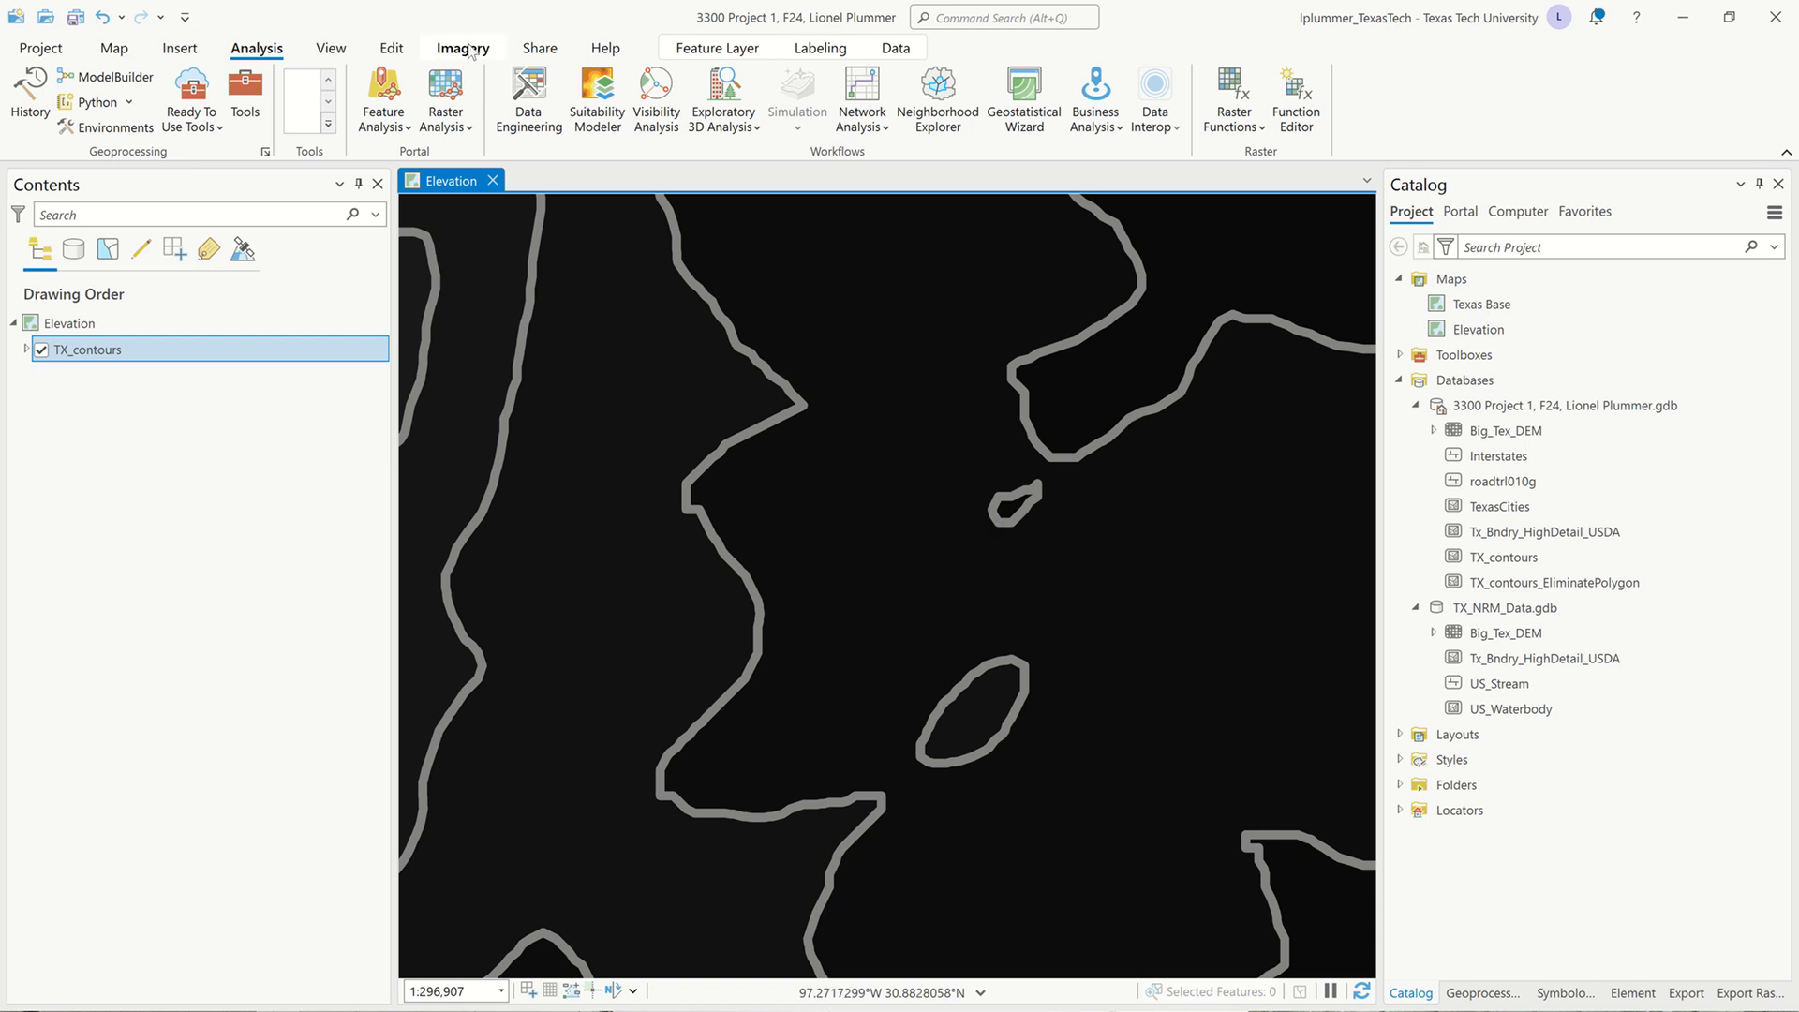
{"action": "left_click", "coordinate": [397, 48]}
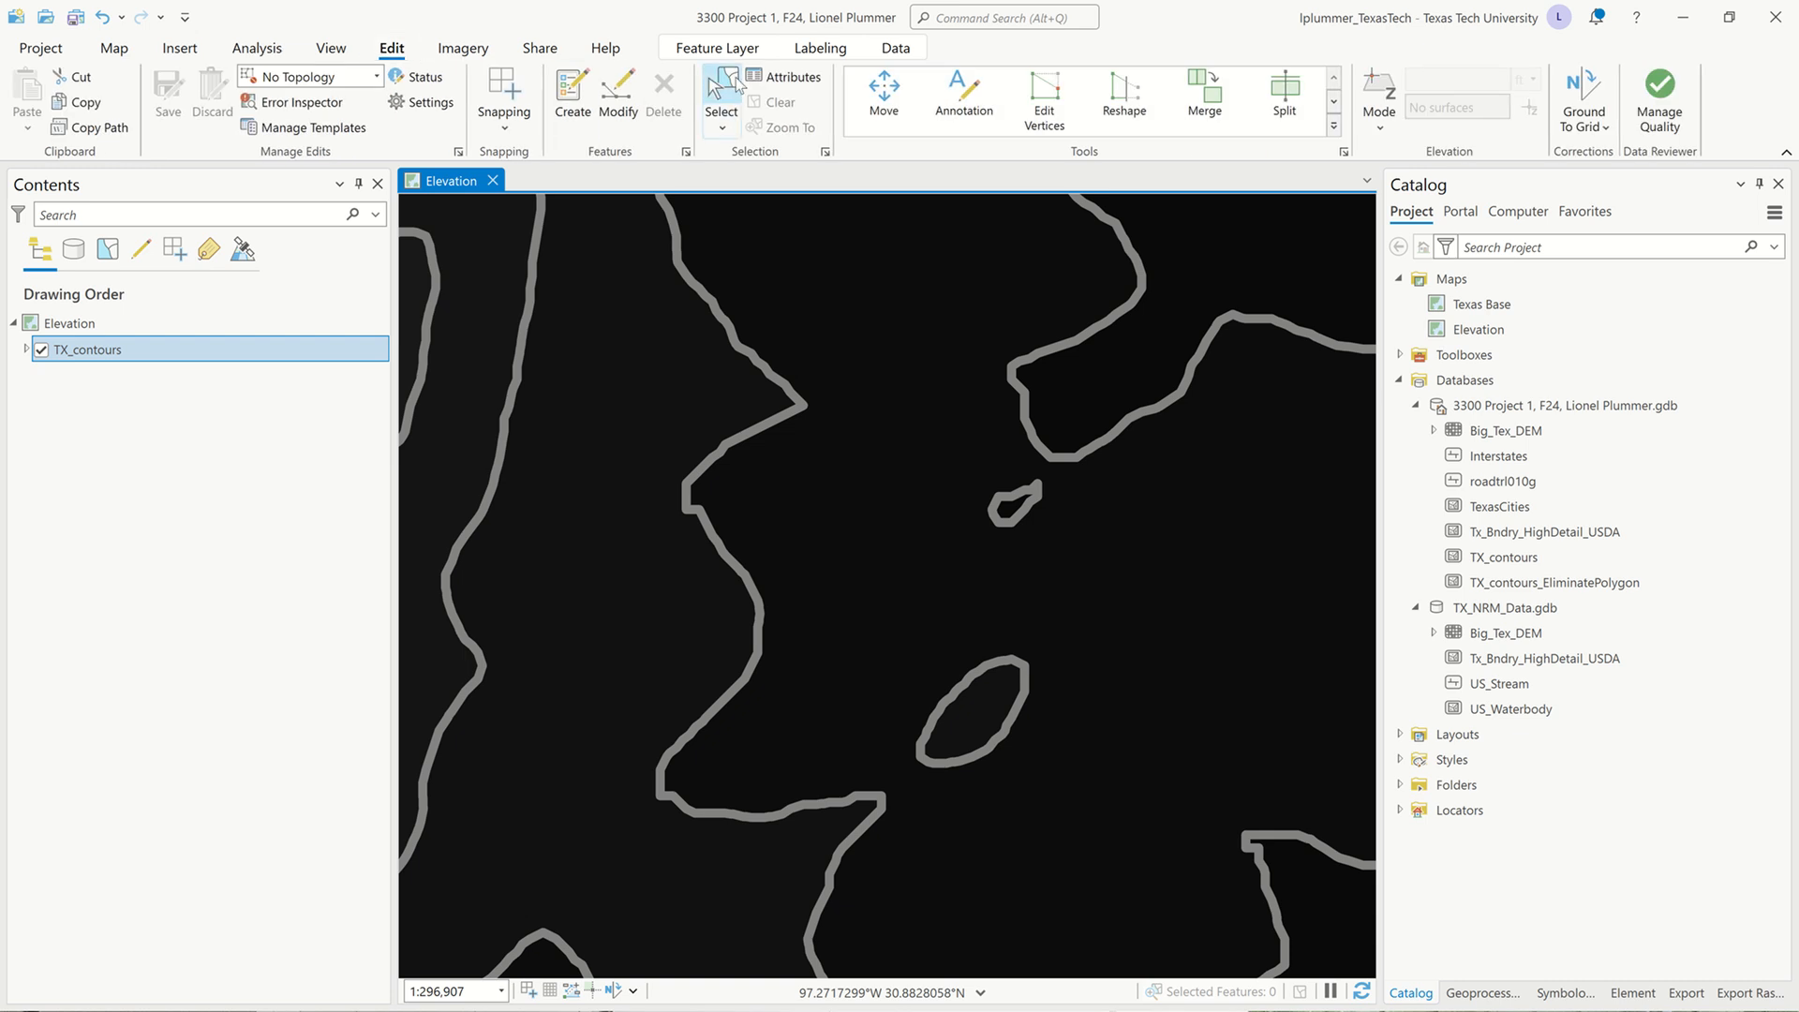
{"action": "left_click", "coordinate": [720, 94]}
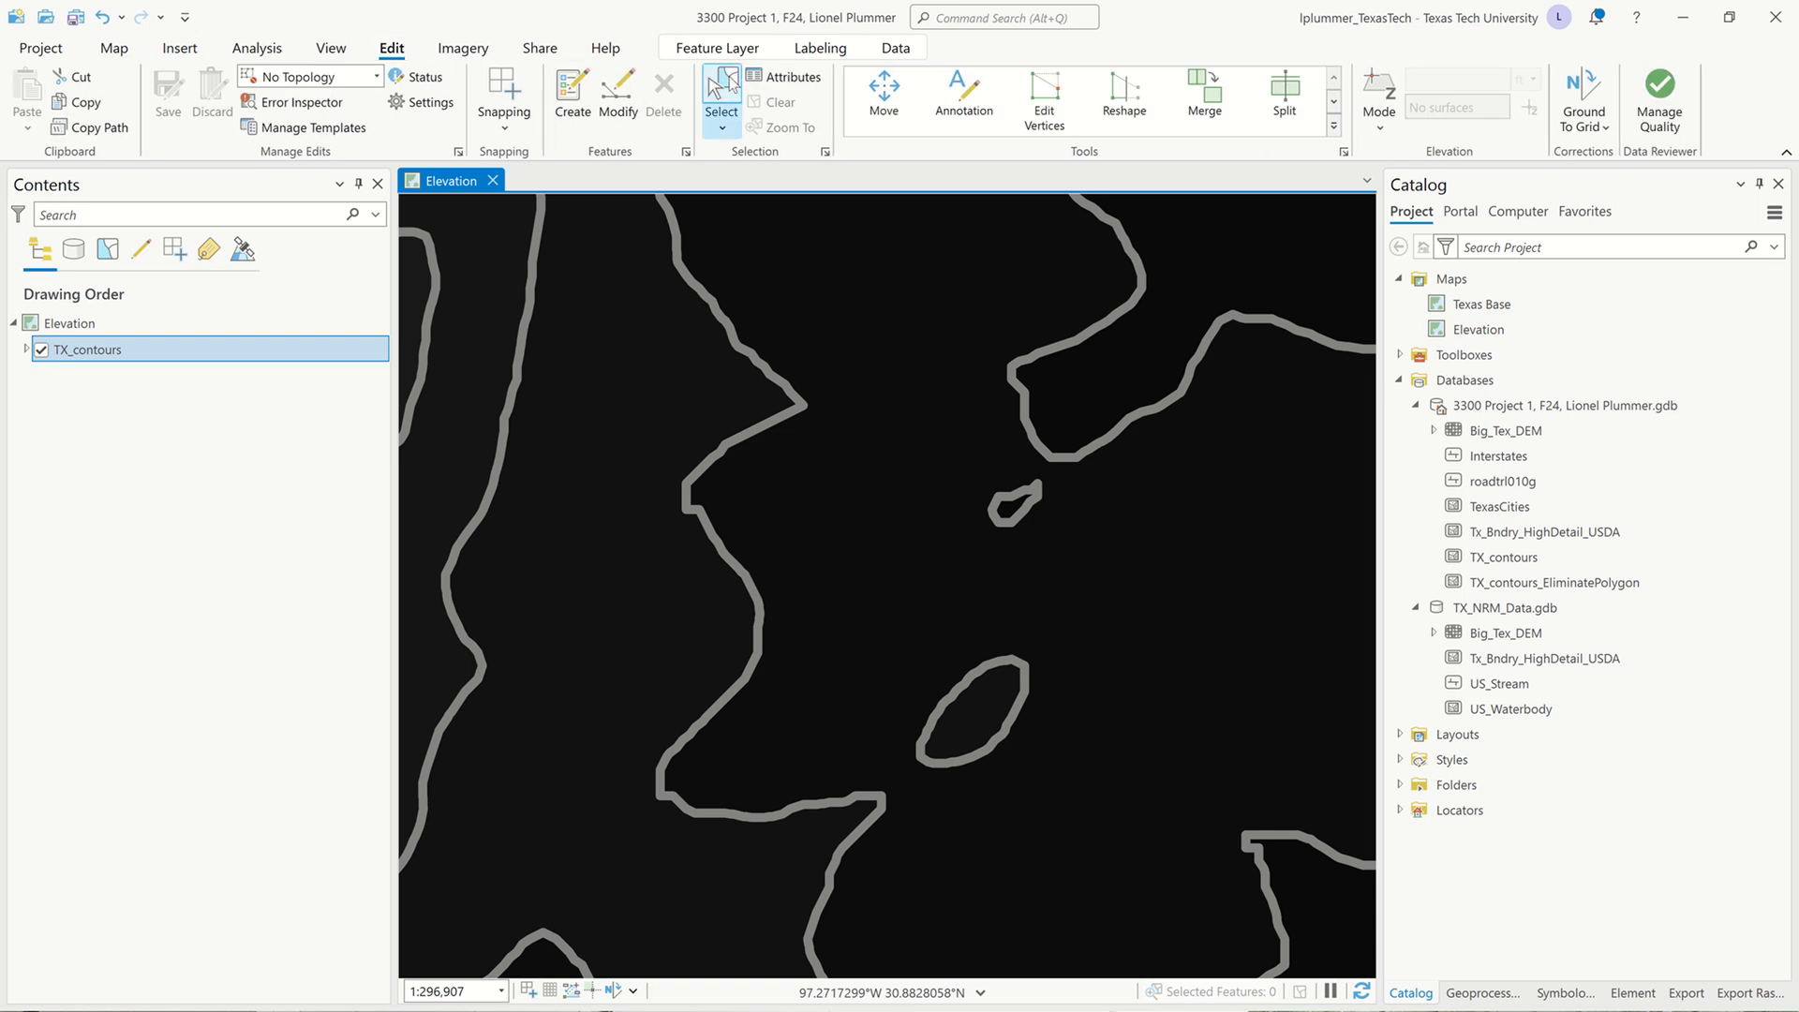
{"action": "left_click", "coordinate": [1025, 698]}
Examine the full extent of the selected contour feature across Texas, and clear the selection.
{"action": "scroll", "coordinate": [1025, 698], "scroll_direction": "down", "scroll_amount": 5}
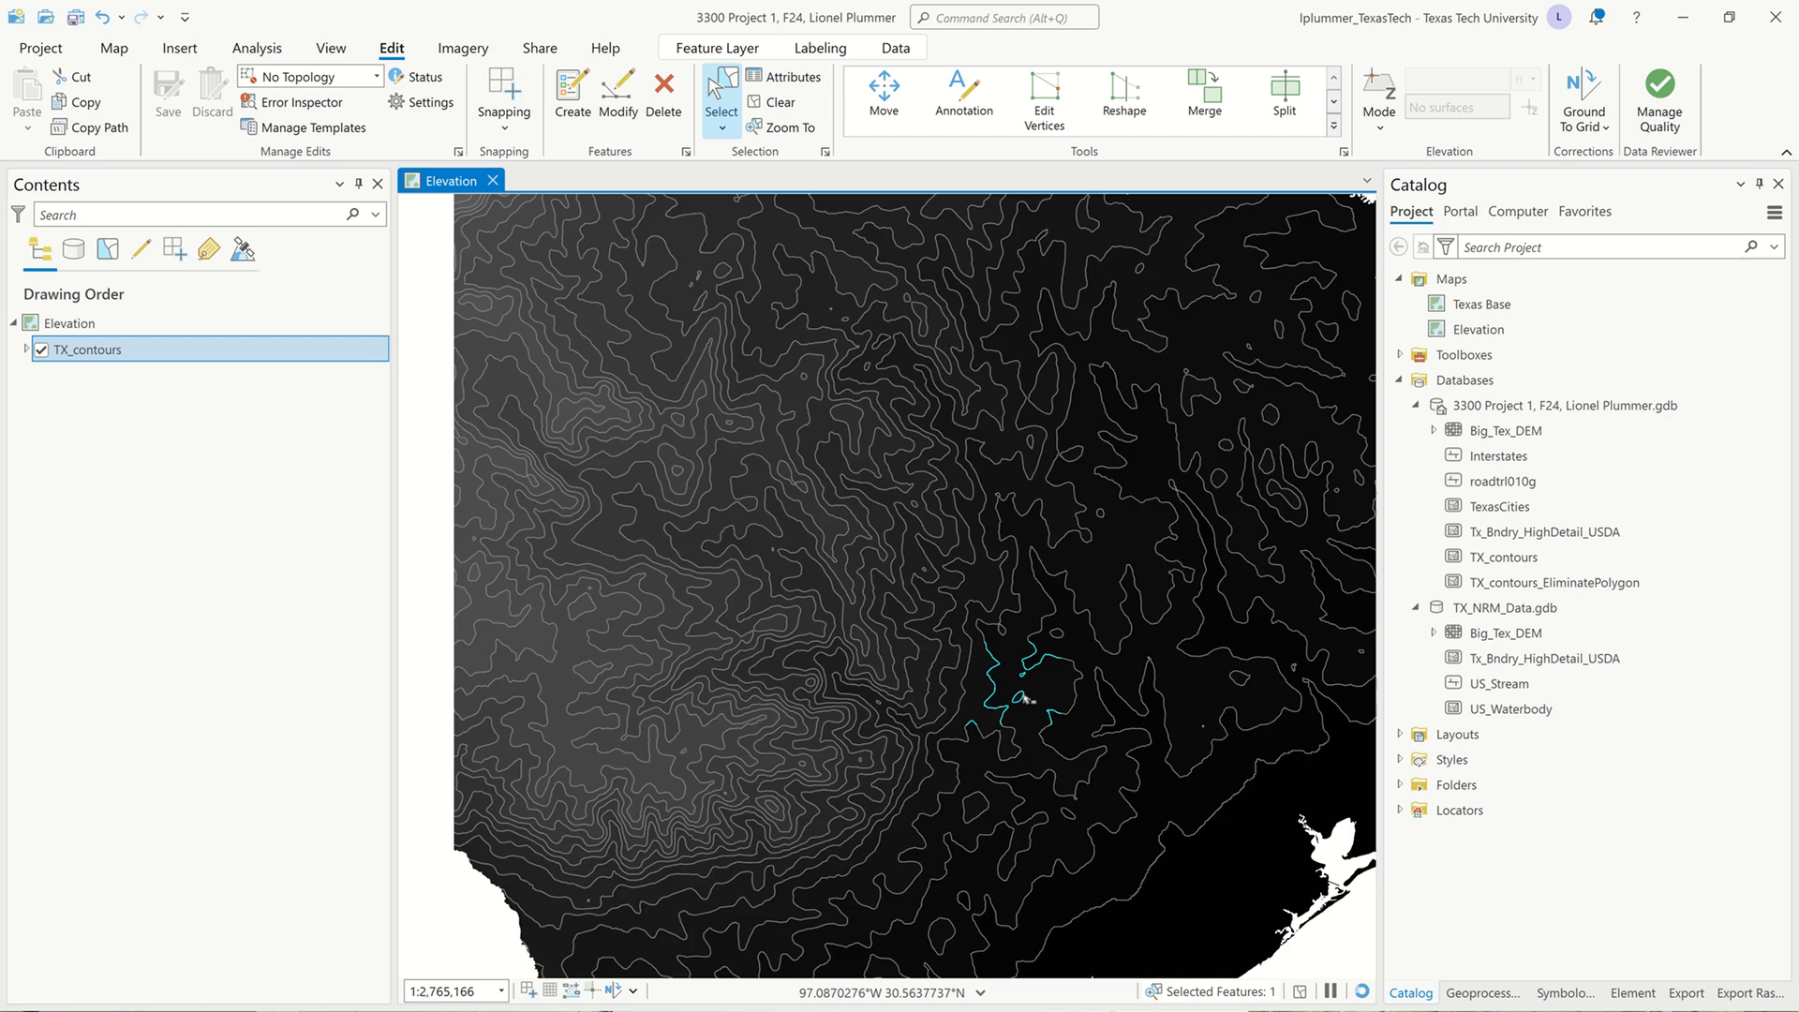
{"action": "scroll", "coordinate": [1025, 698], "scroll_direction": "down", "scroll_amount": 2}
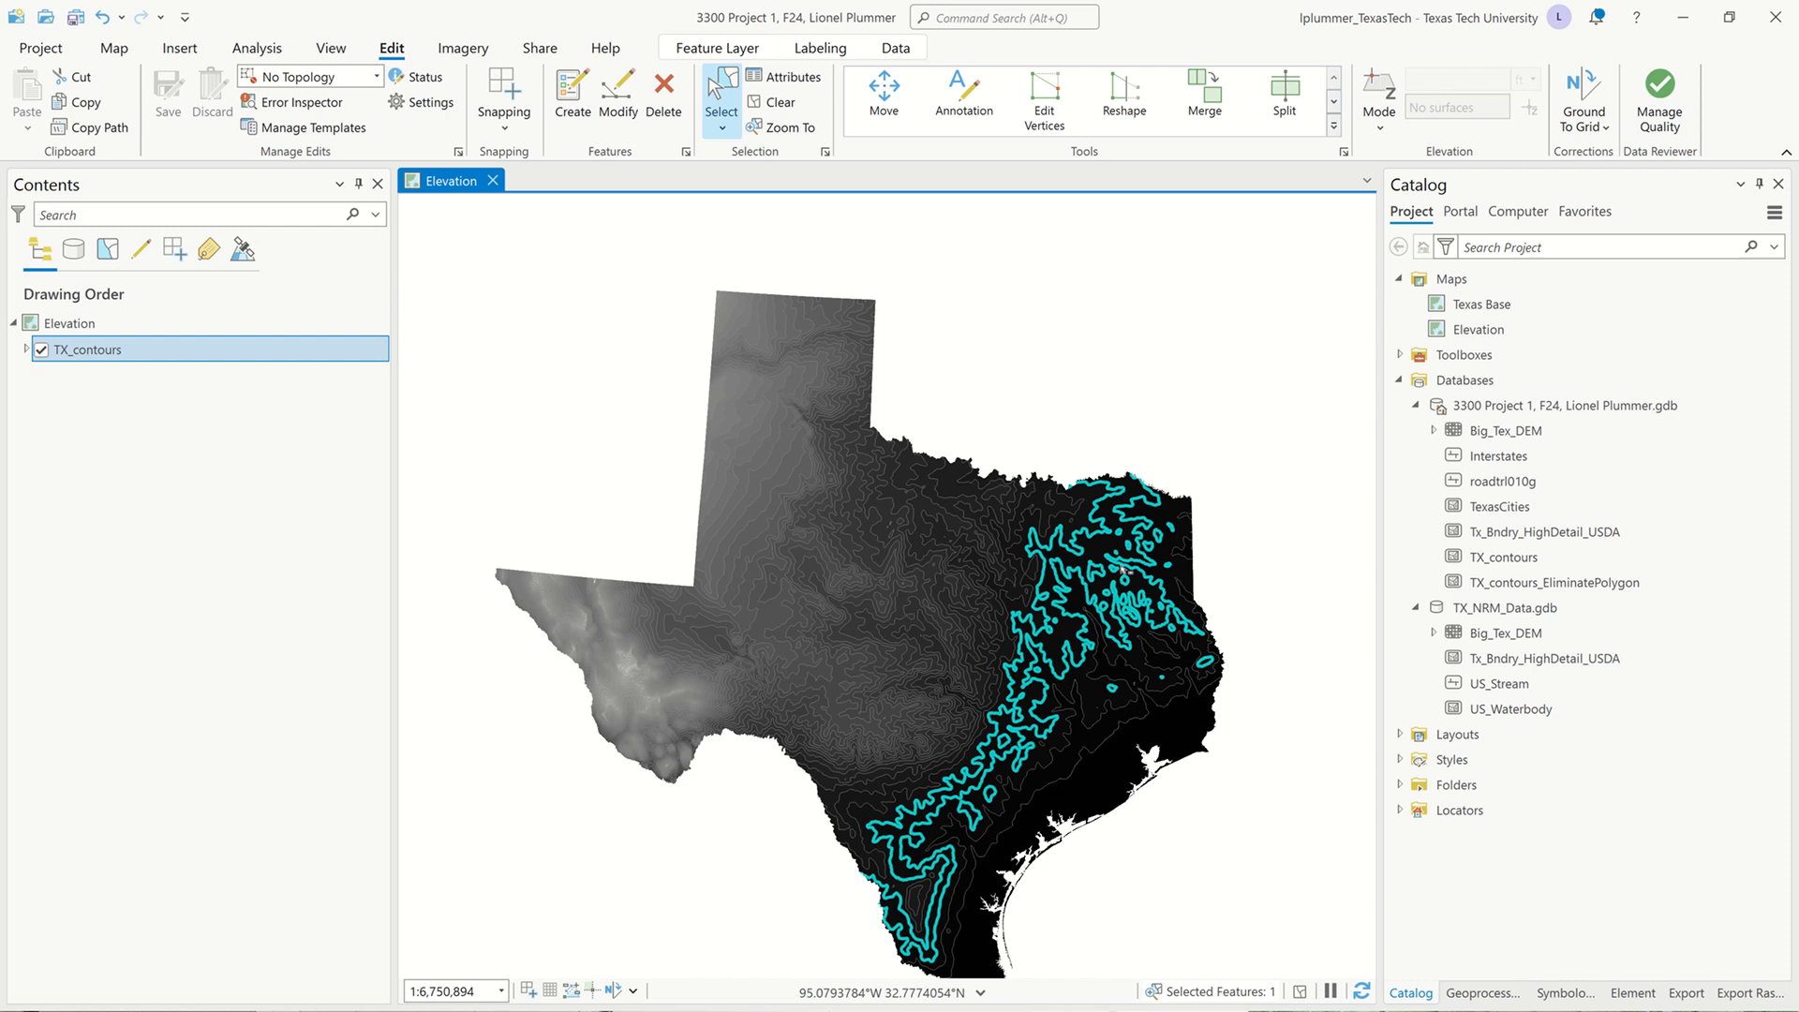
{"action": "scroll", "coordinate": [1129, 575], "scroll_direction": "up", "scroll_amount": 3}
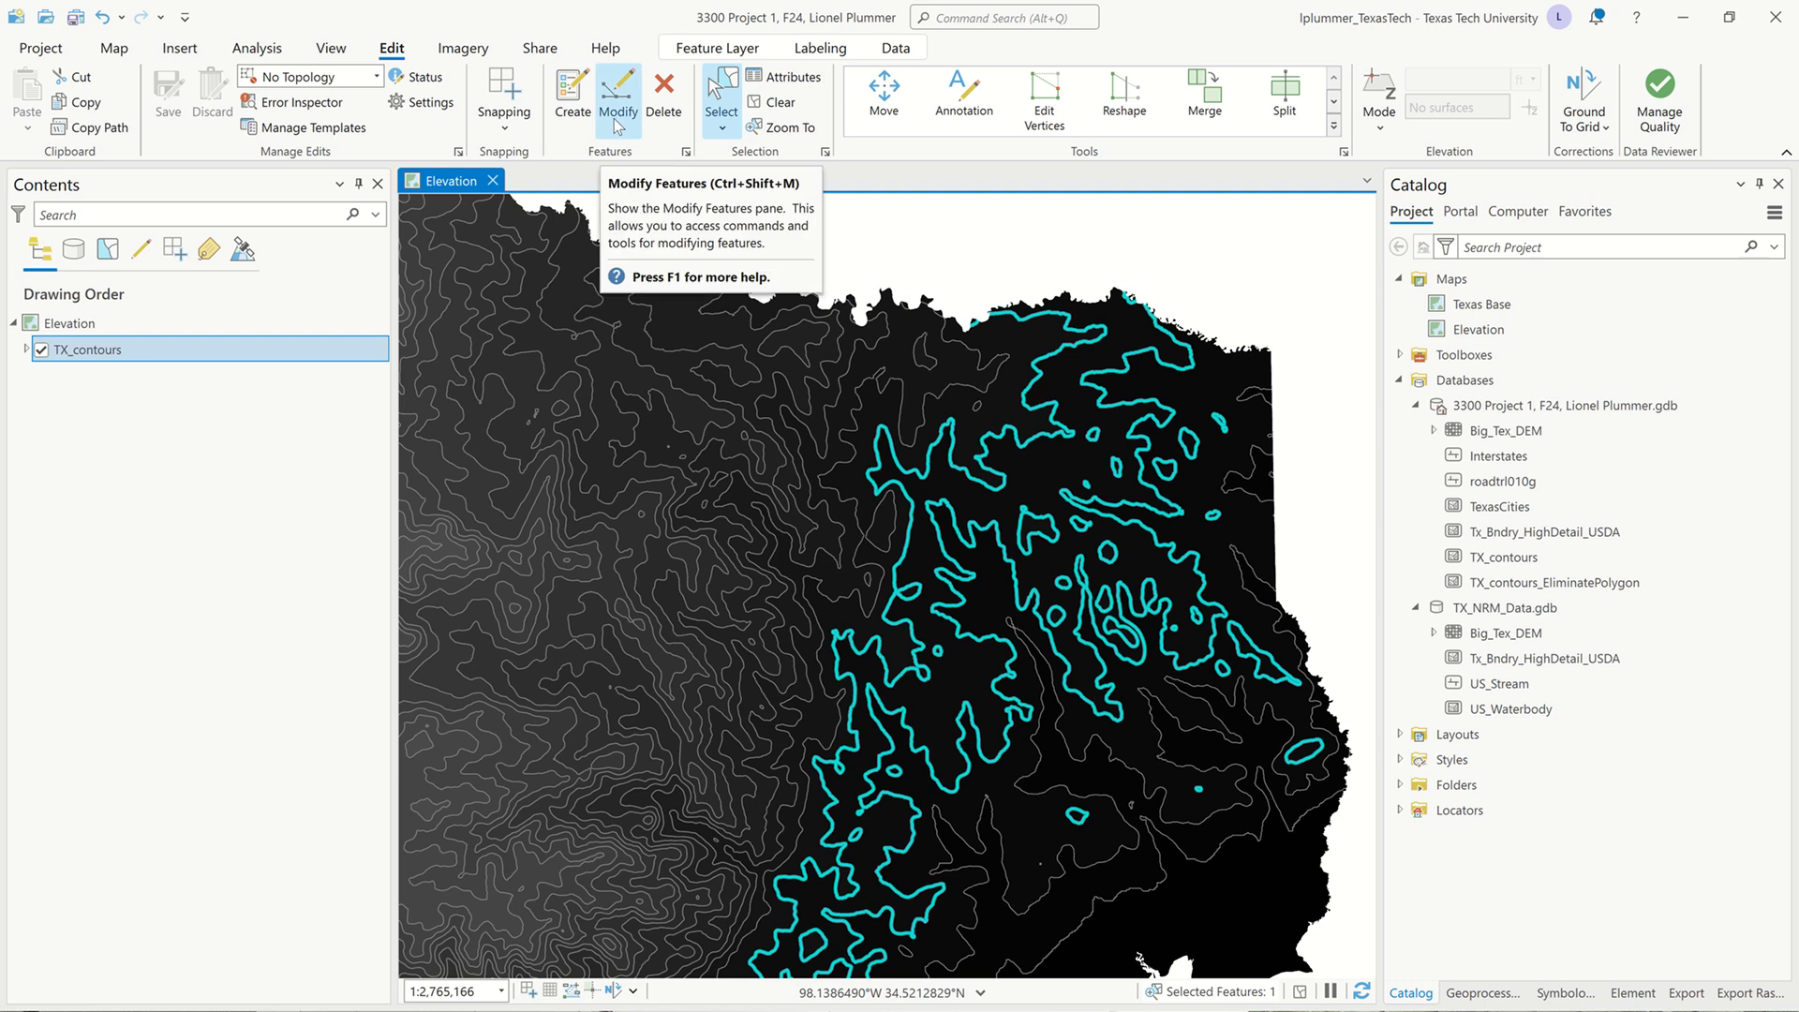
{"action": "left_click", "coordinate": [1059, 247]}
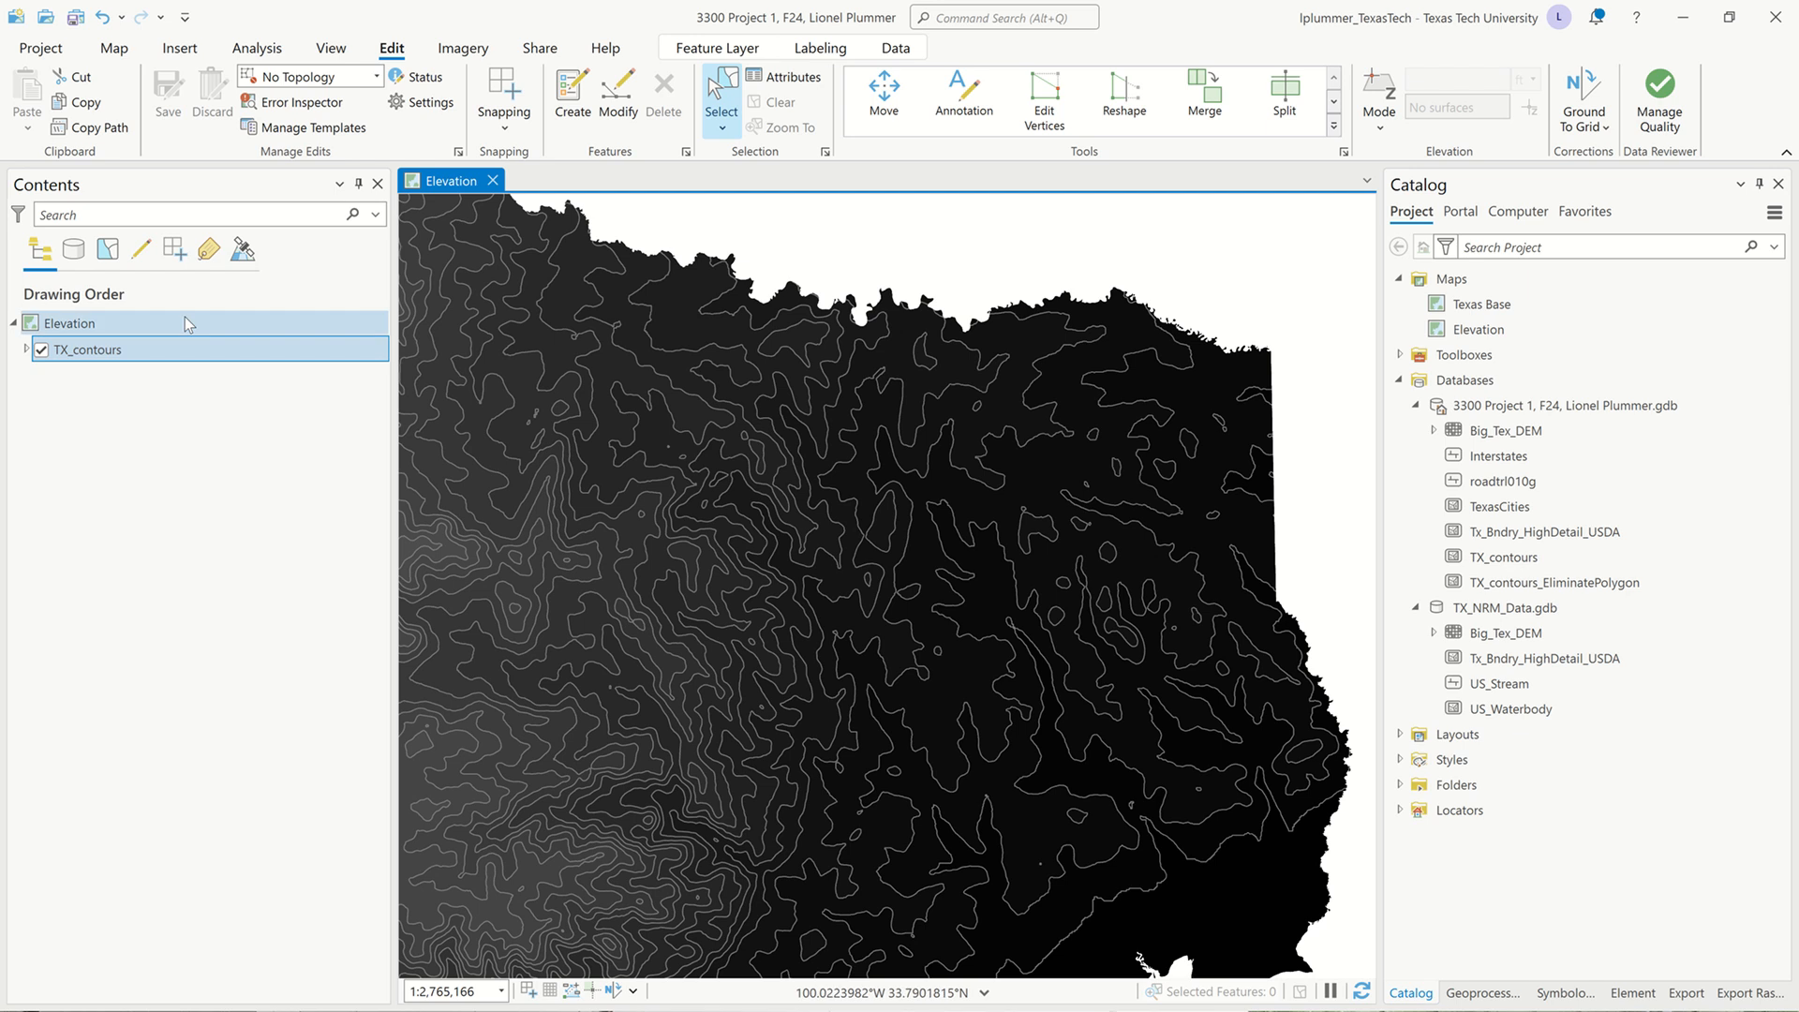
Change the TX_contours layer's primary symbology to Single Symbol.
{"action": "right_click", "coordinate": [136, 353]}
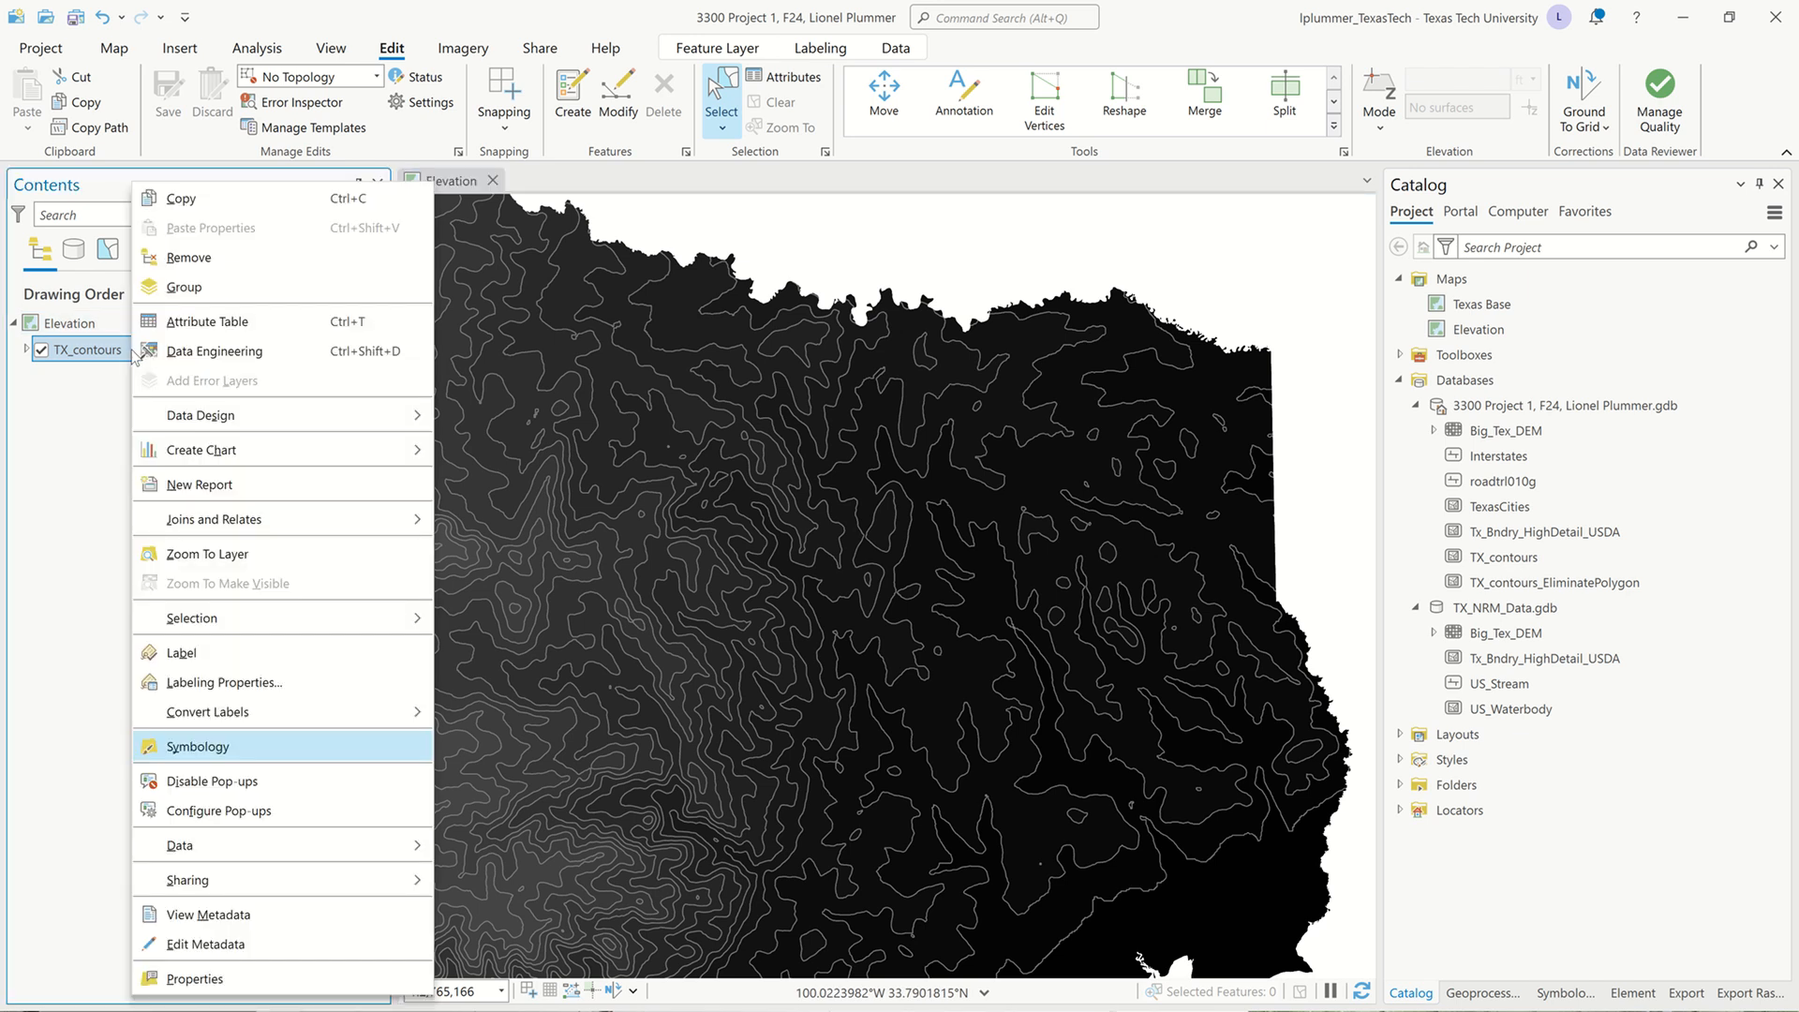
{"action": "left_click", "coordinate": [305, 748]}
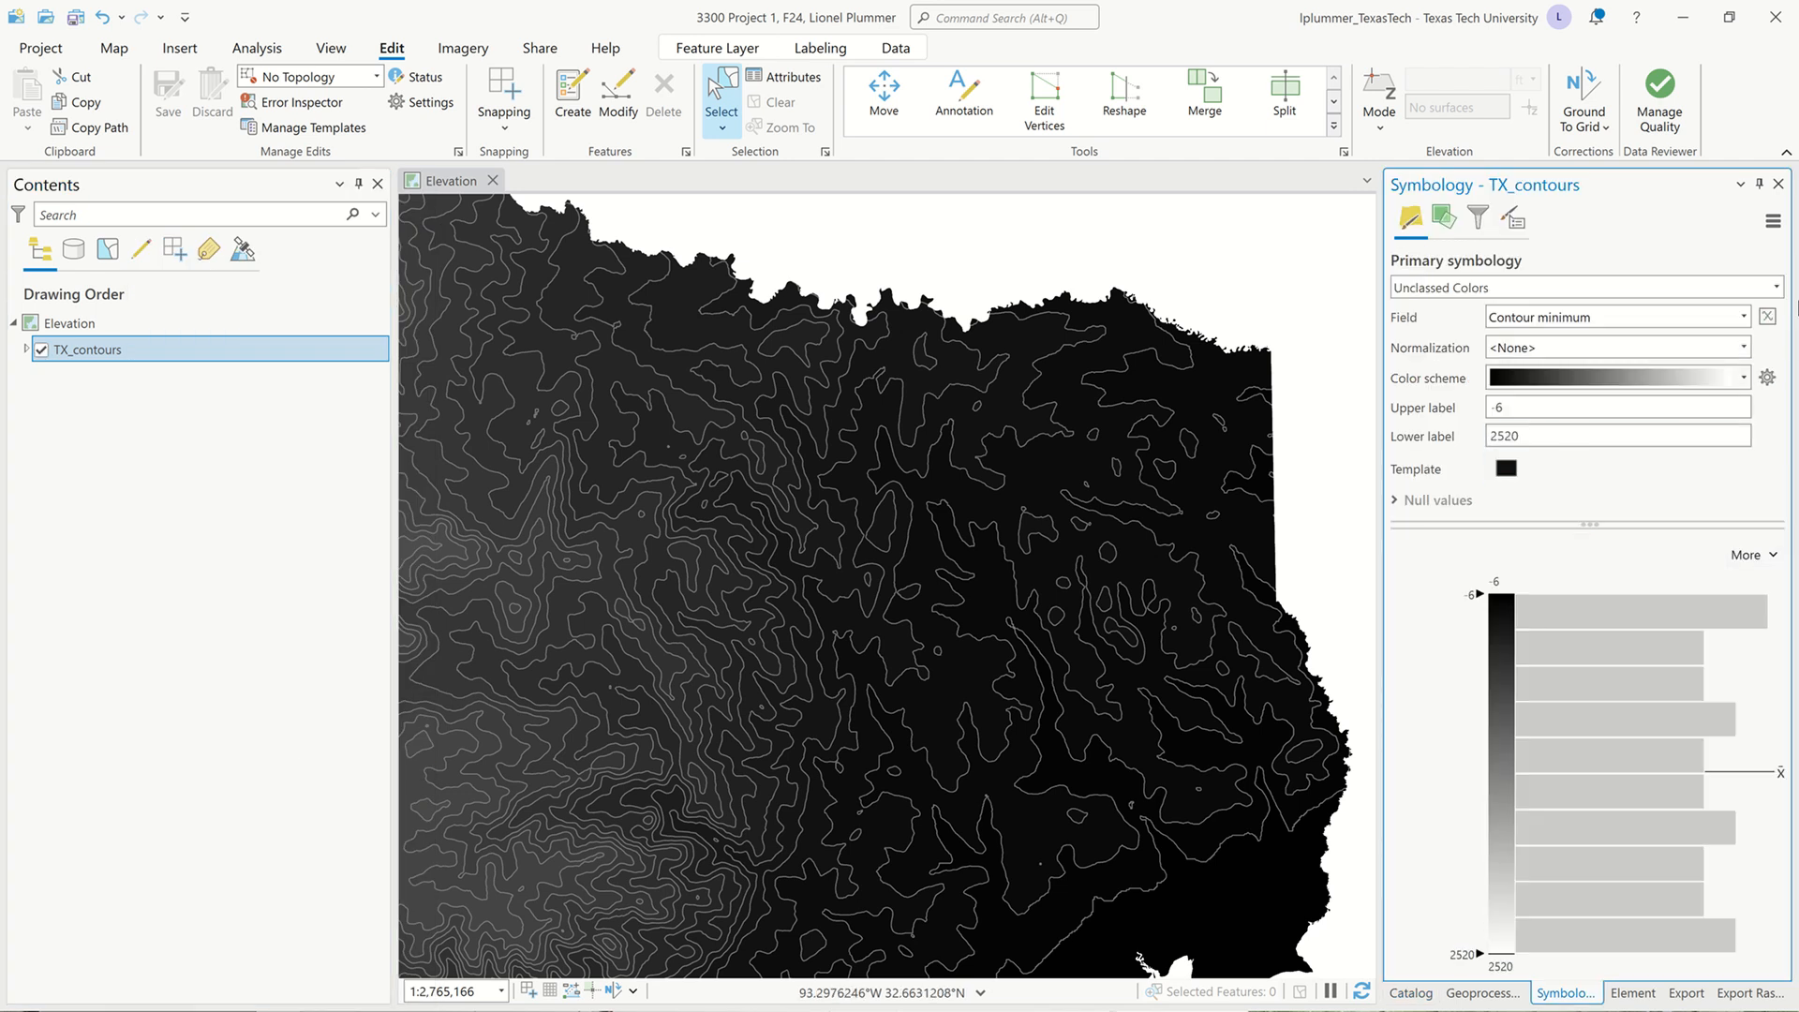
{"action": "left_click", "coordinate": [1776, 288]}
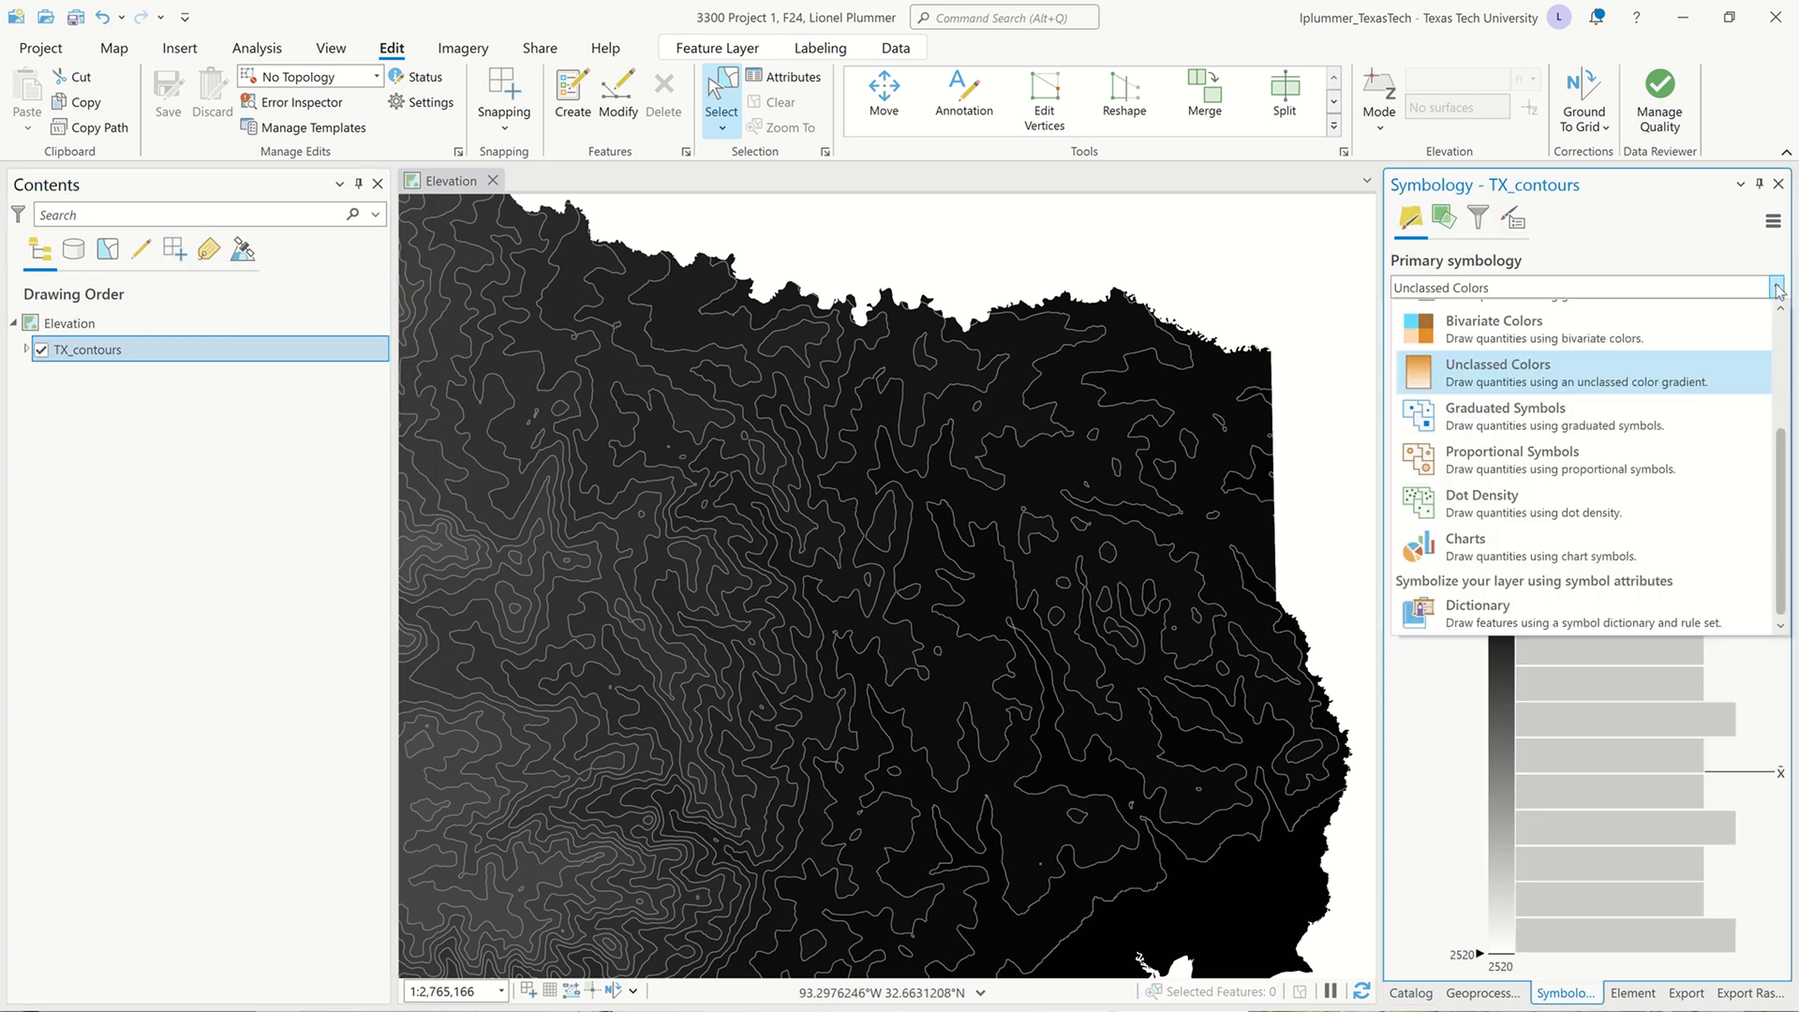
{"action": "scroll", "coordinate": [1733, 365], "scroll_direction": "up", "scroll_amount": 3}
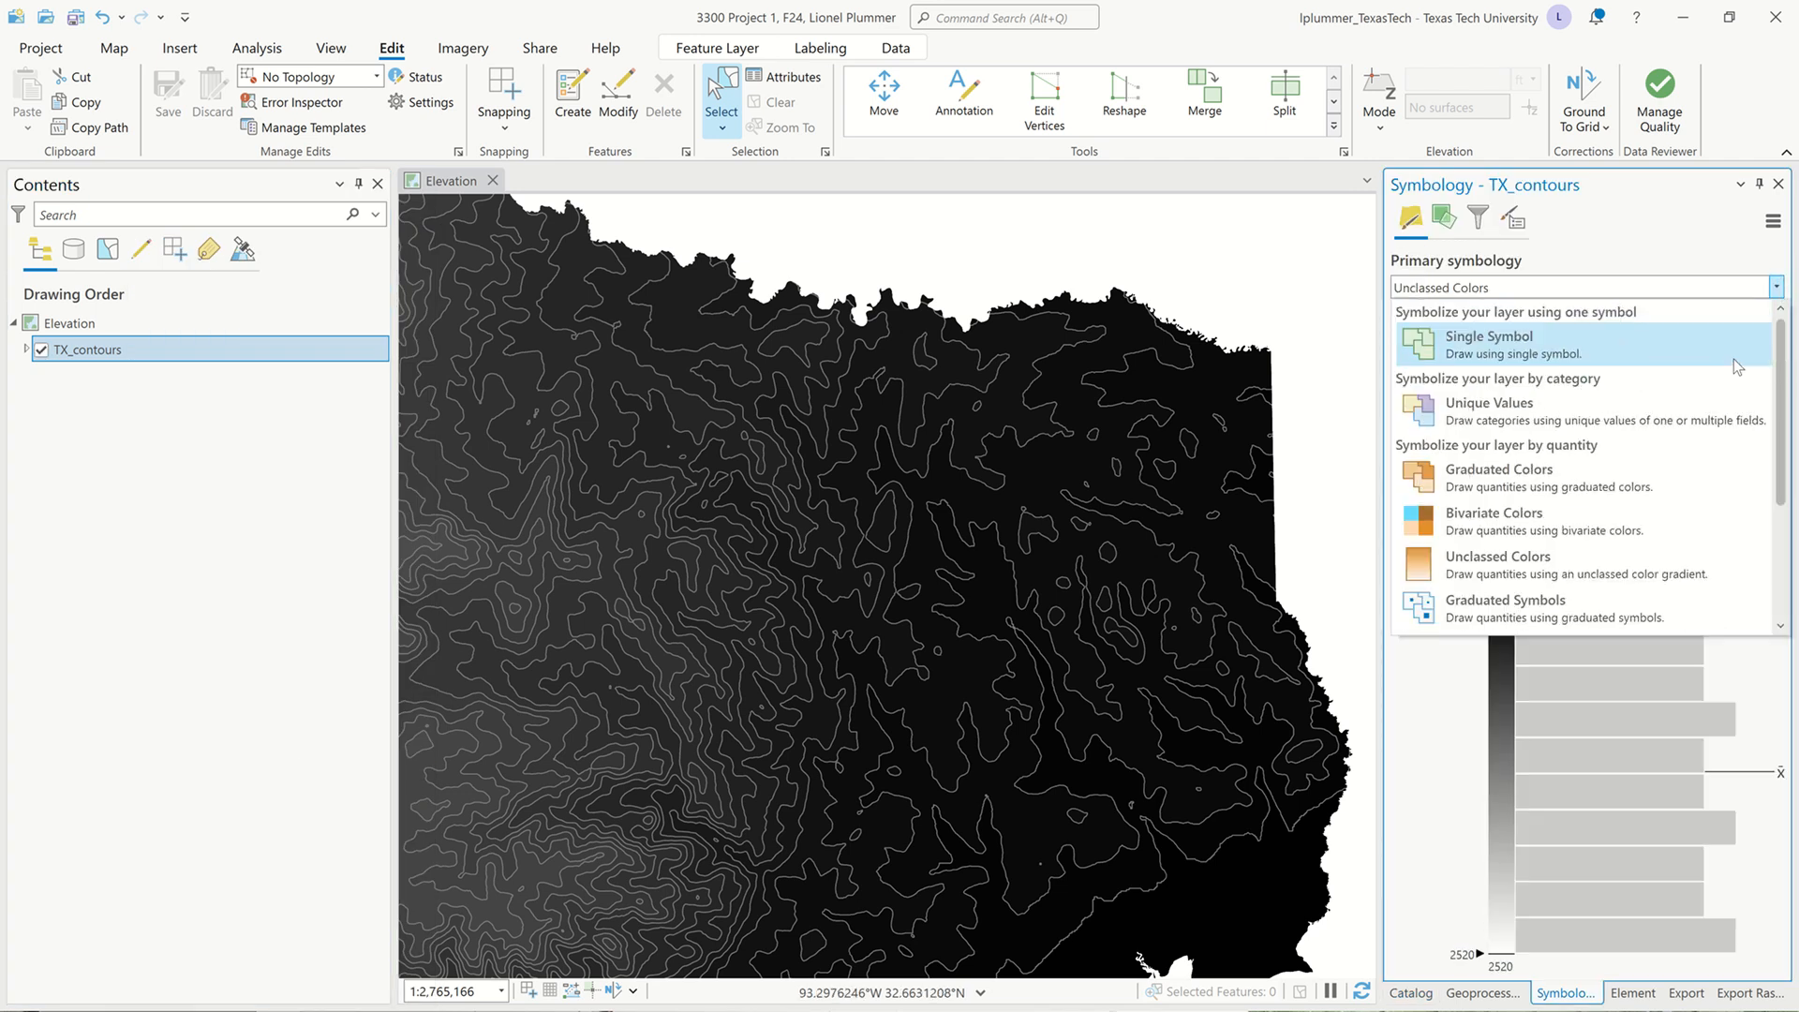
{"action": "left_click", "coordinate": [1641, 340]}
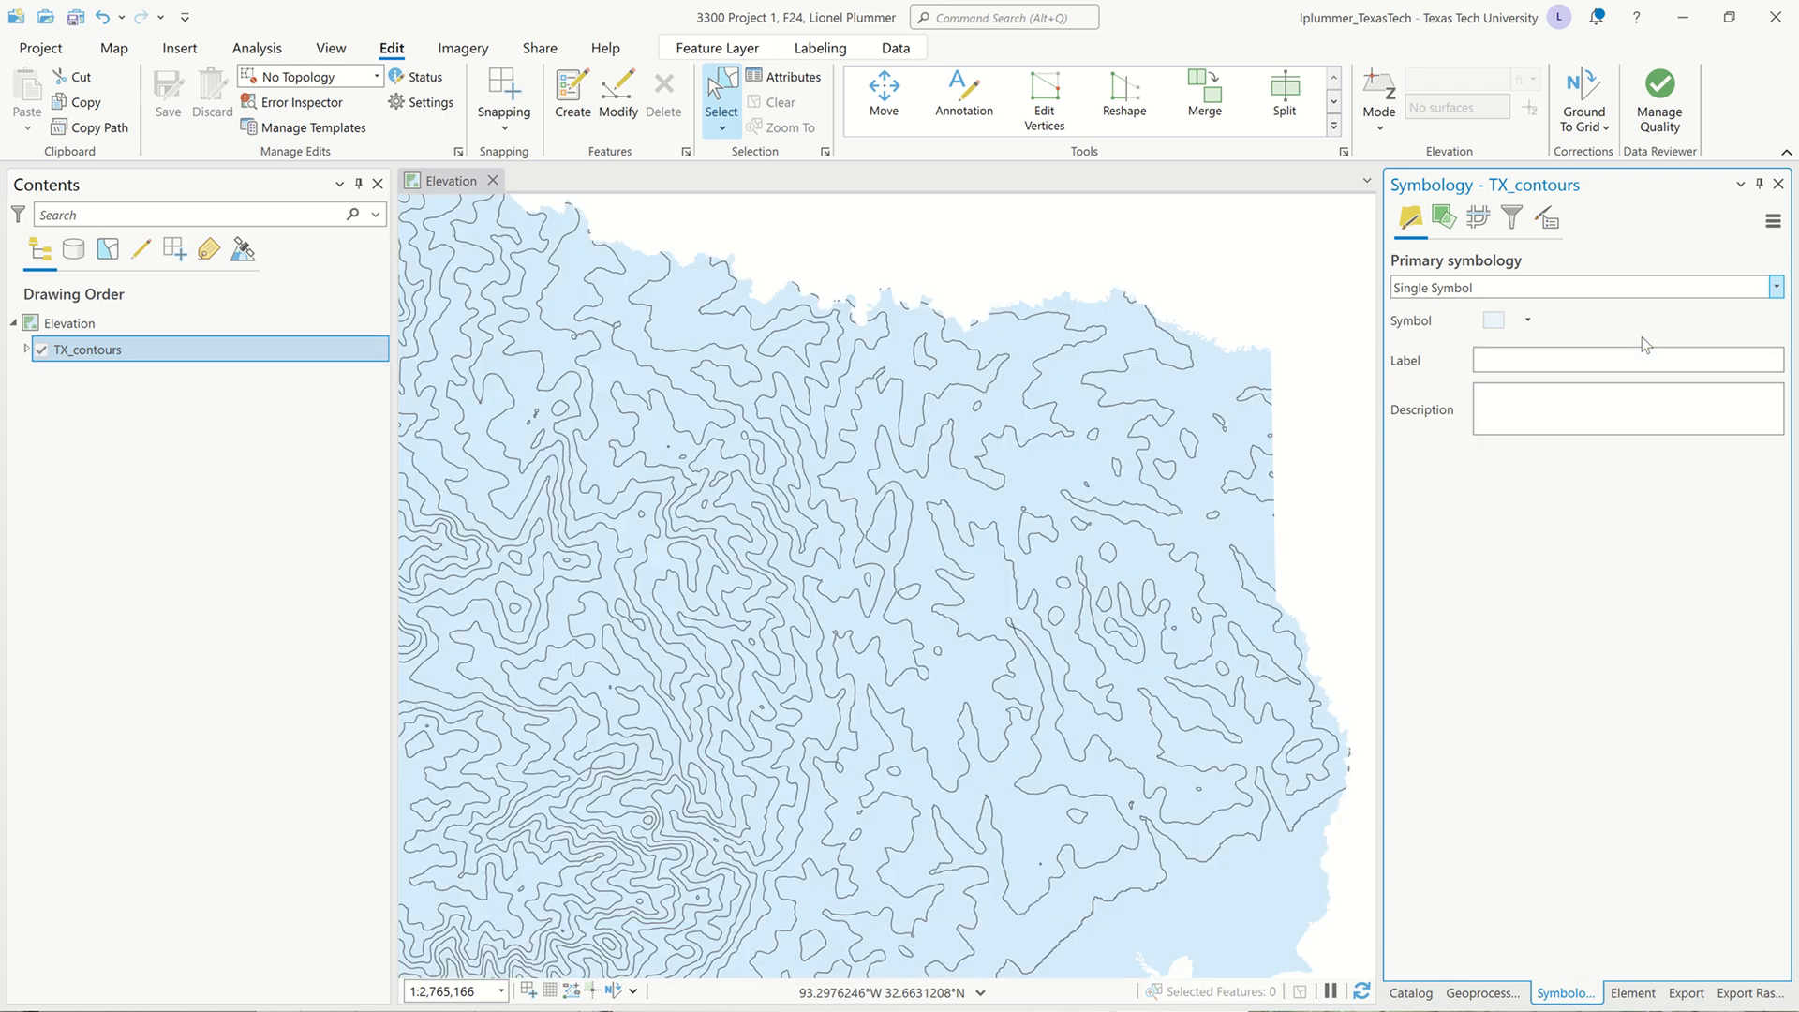
Set the TX_contours polygon symbol's fill to no color so only its outlines are drawn.
{"action": "left_click", "coordinate": [1495, 321]}
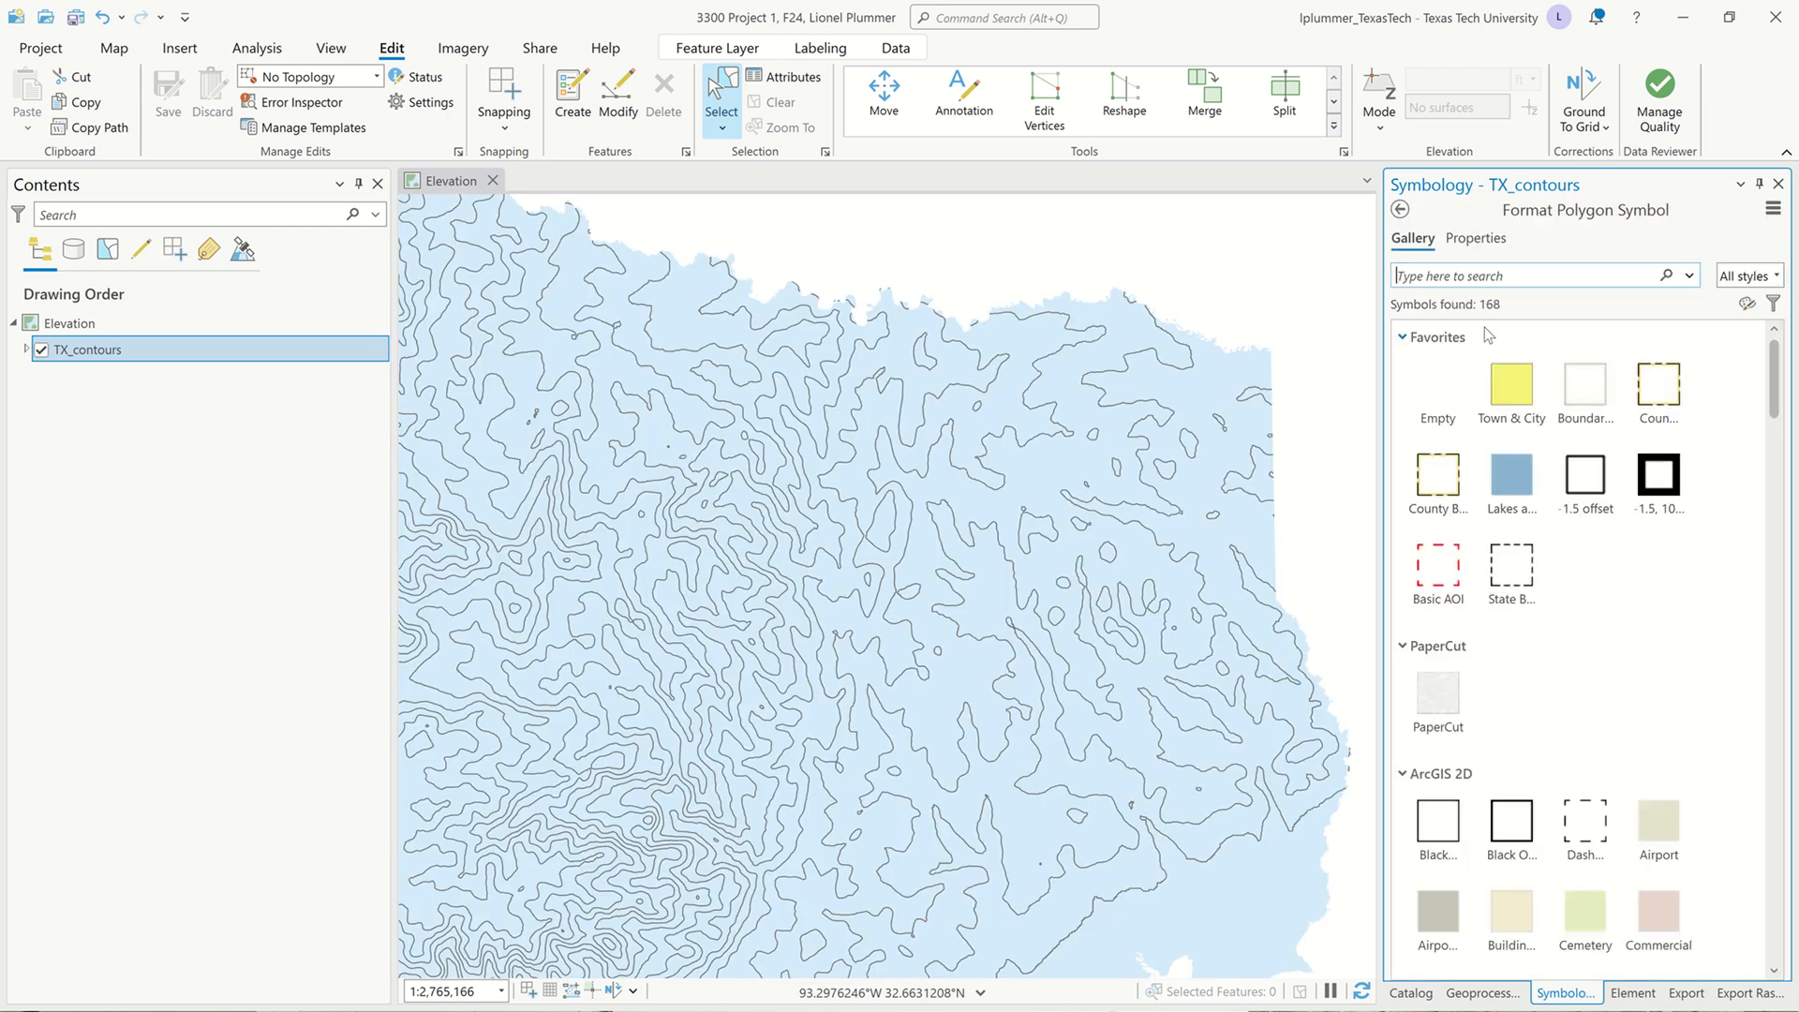
{"action": "left_click", "coordinate": [1496, 244]}
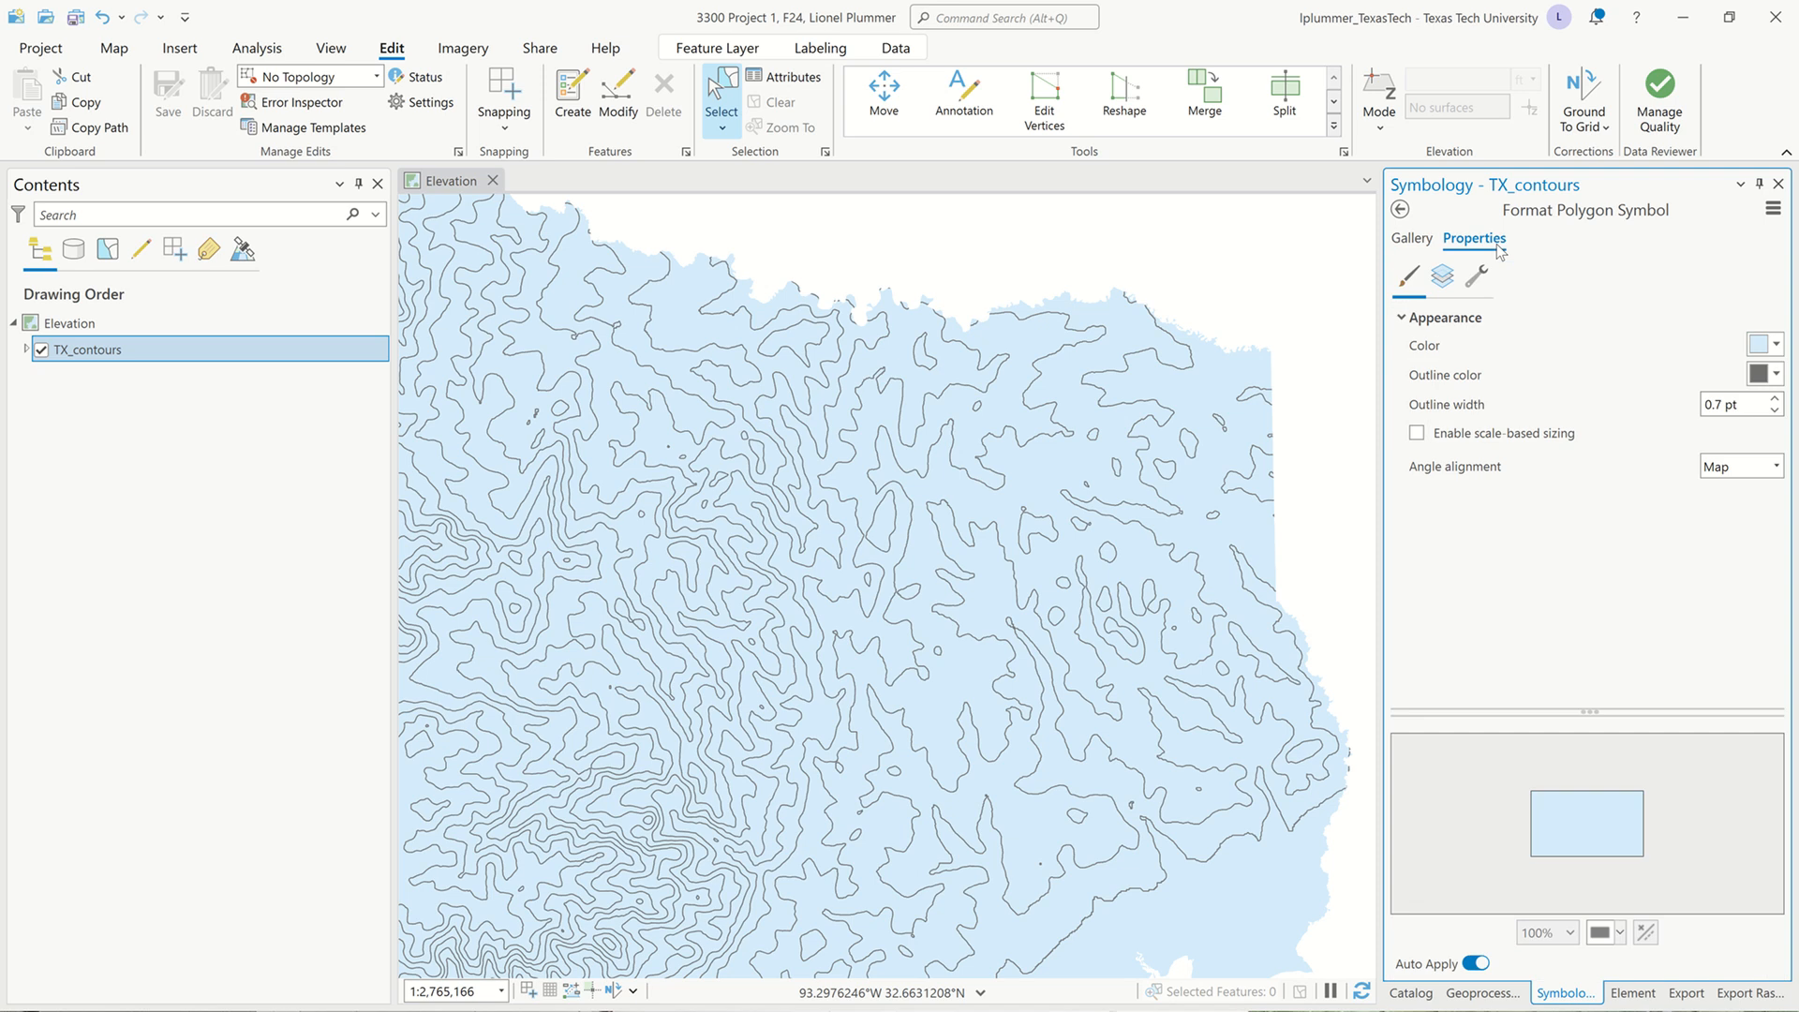
{"action": "left_click", "coordinate": [1778, 345]}
{"action": "left_click", "coordinate": [1657, 362]}
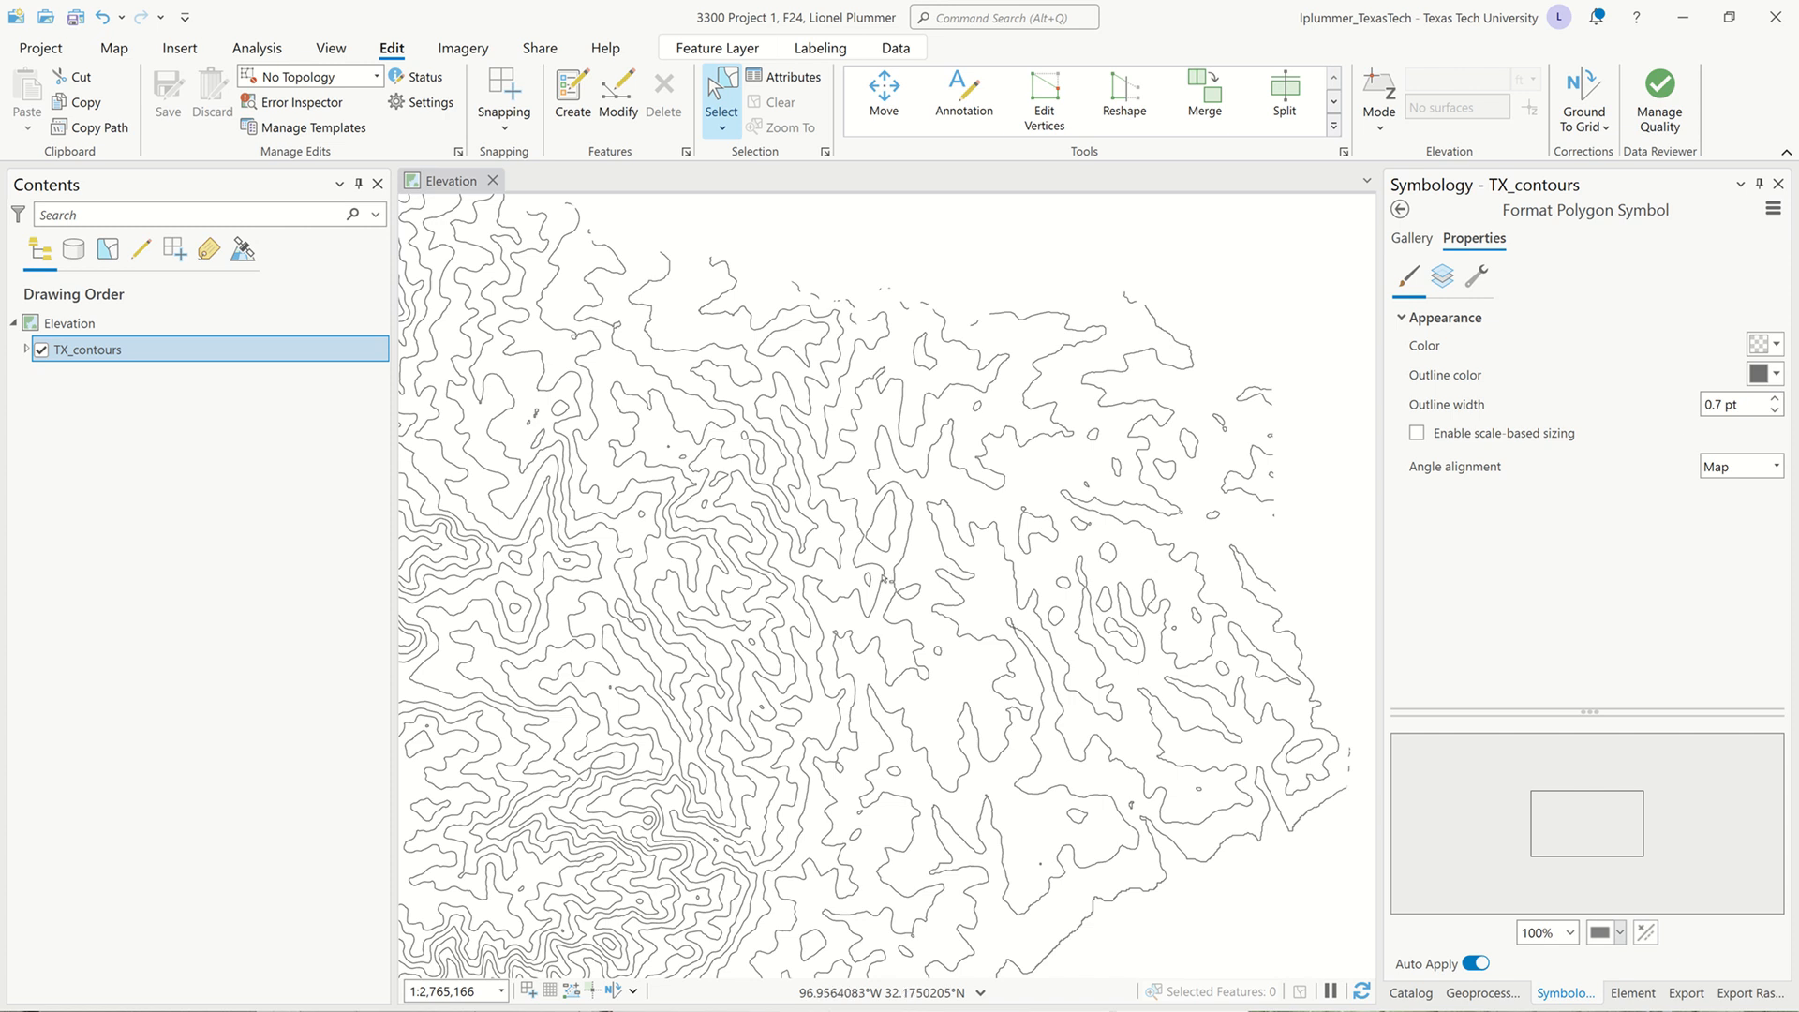
Examine the outlined contours across central and northern Texas for small isolated closed rings.
{"action": "left_click_drag", "start_coordinate": [881, 589], "coordinate": [952, 454]}
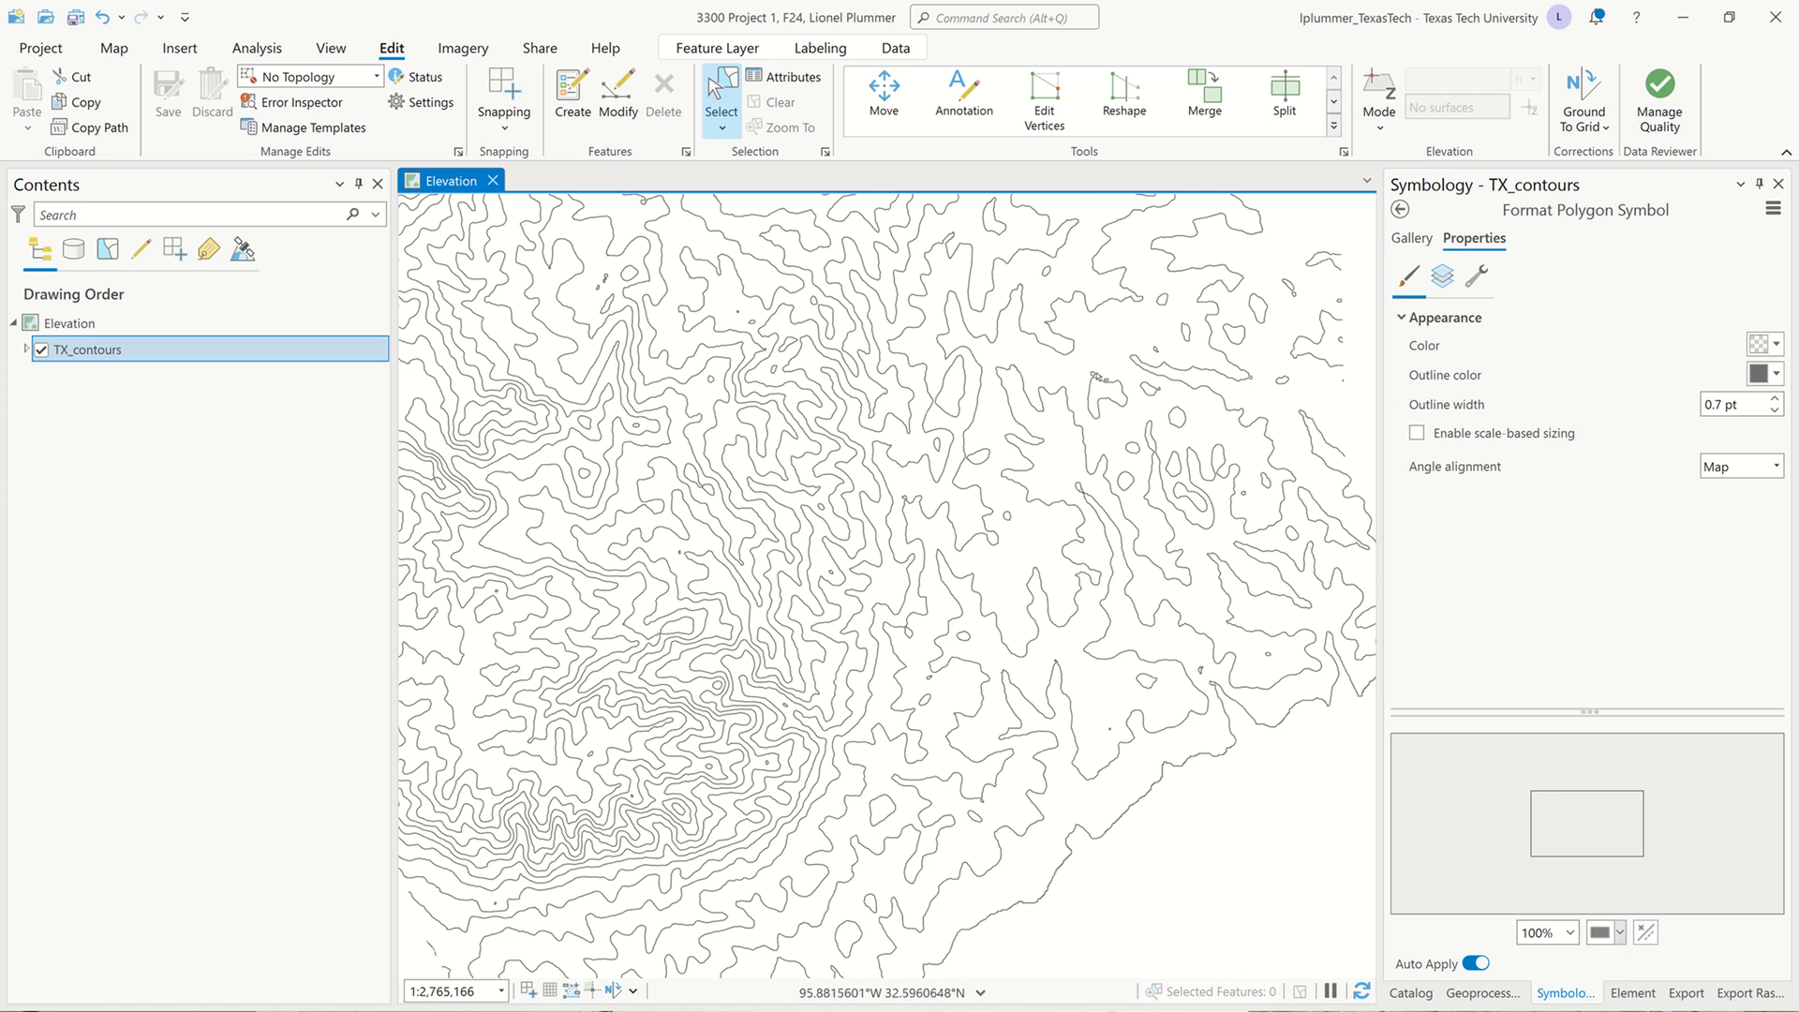
{"action": "left_click_drag", "start_coordinate": [743, 493], "coordinate": [944, 511]}
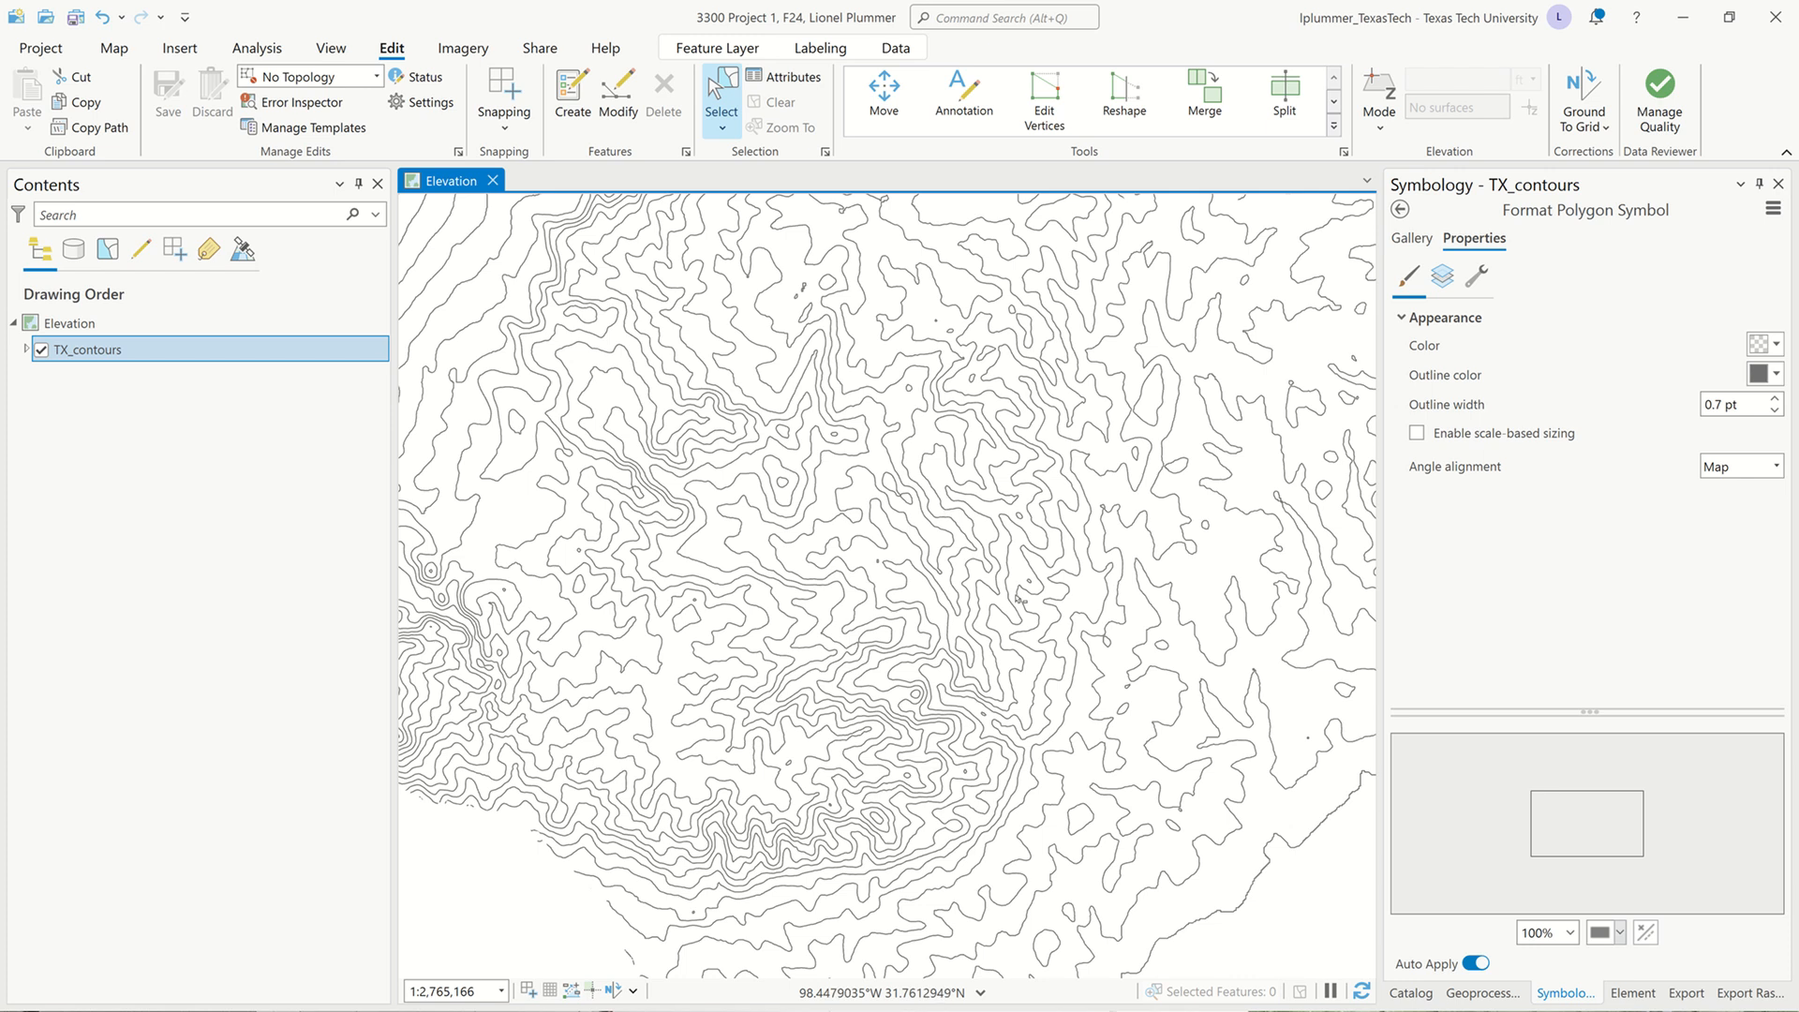
{"action": "scroll", "coordinate": [1138, 730], "scroll_direction": "up", "scroll_amount": 2}
{"action": "scroll", "coordinate": [1138, 730], "scroll_direction": "up", "scroll_amount": 2}
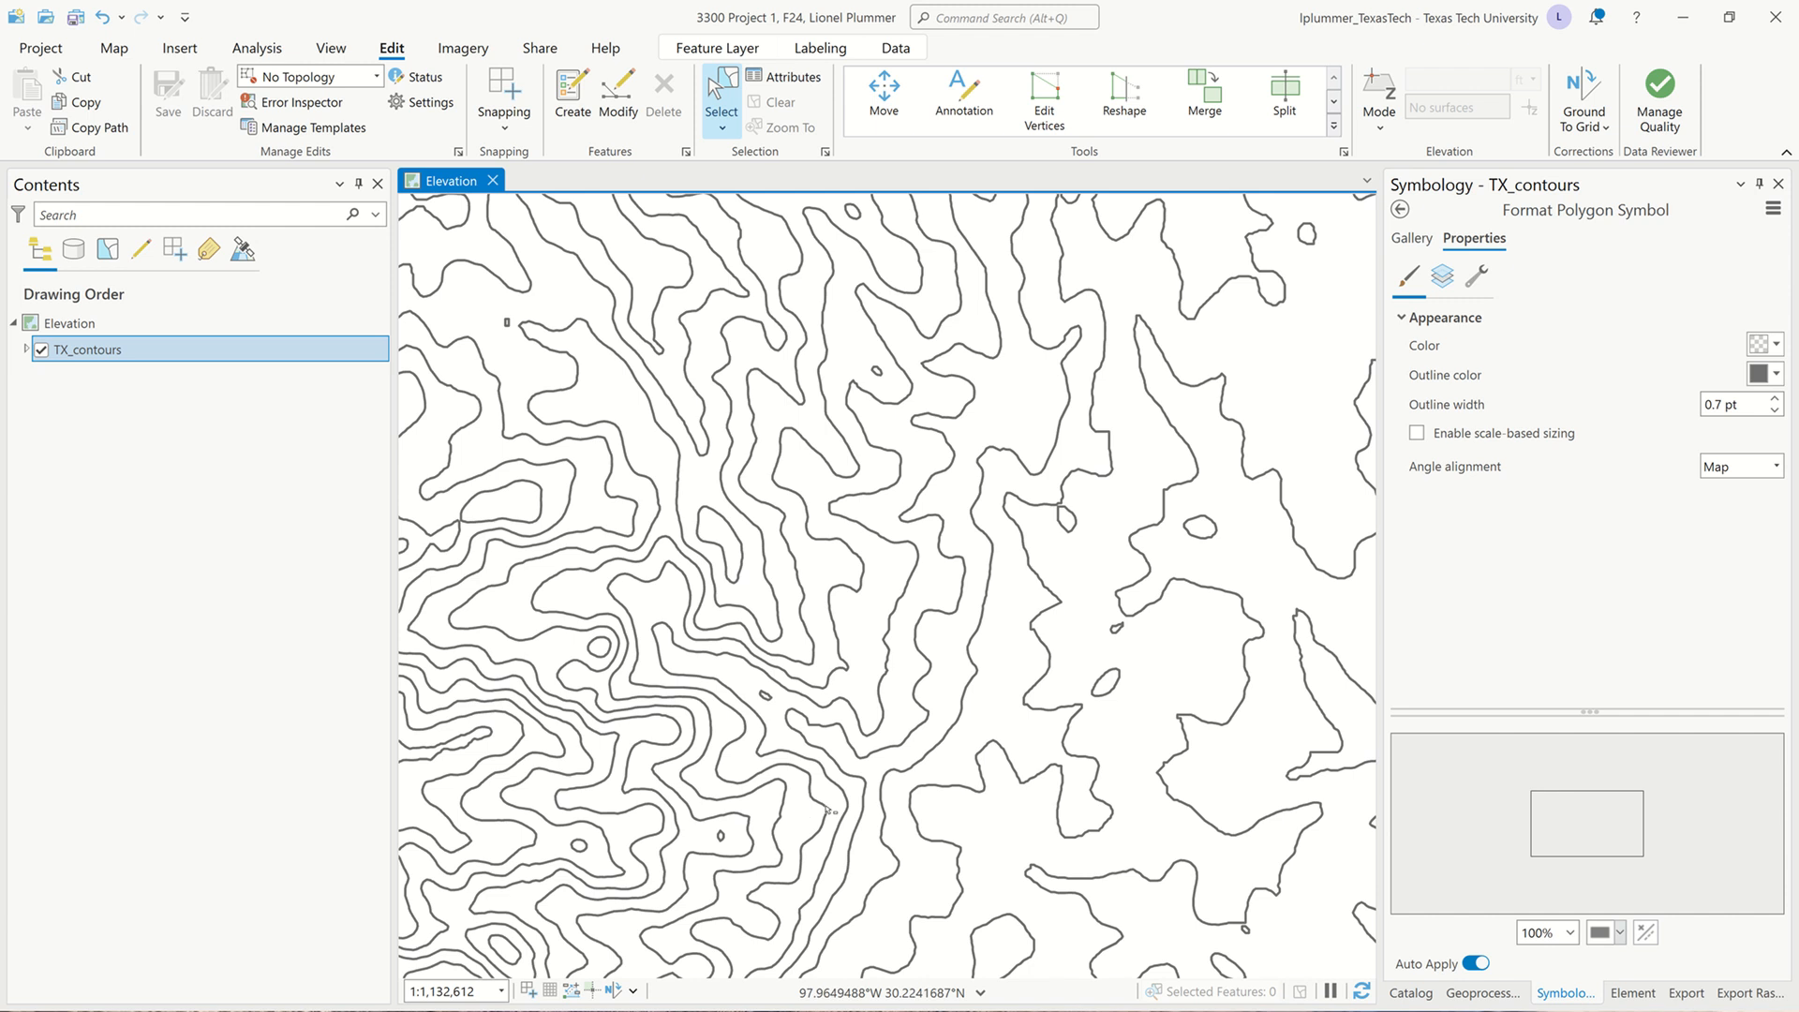
{"action": "left_click_drag", "start_coordinate": [868, 571], "coordinate": [940, 747]}
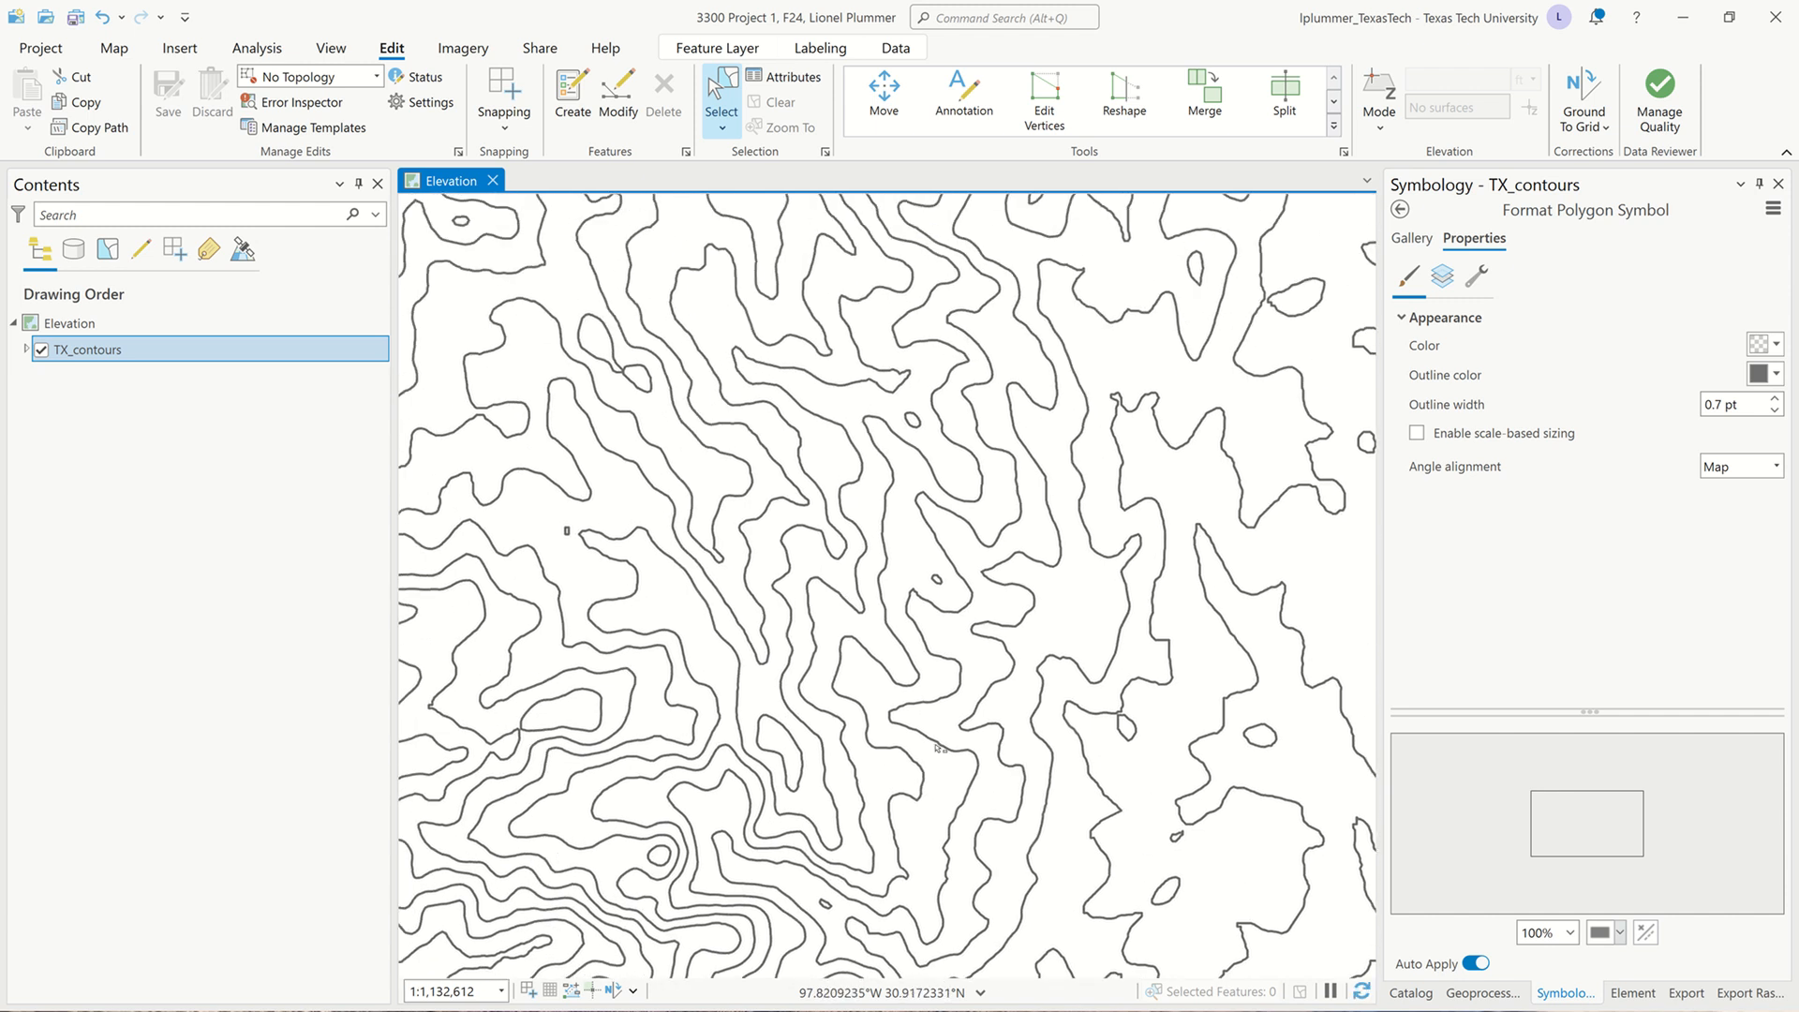
{"action": "scroll", "coordinate": [940, 747], "scroll_direction": "down", "scroll_amount": 2}
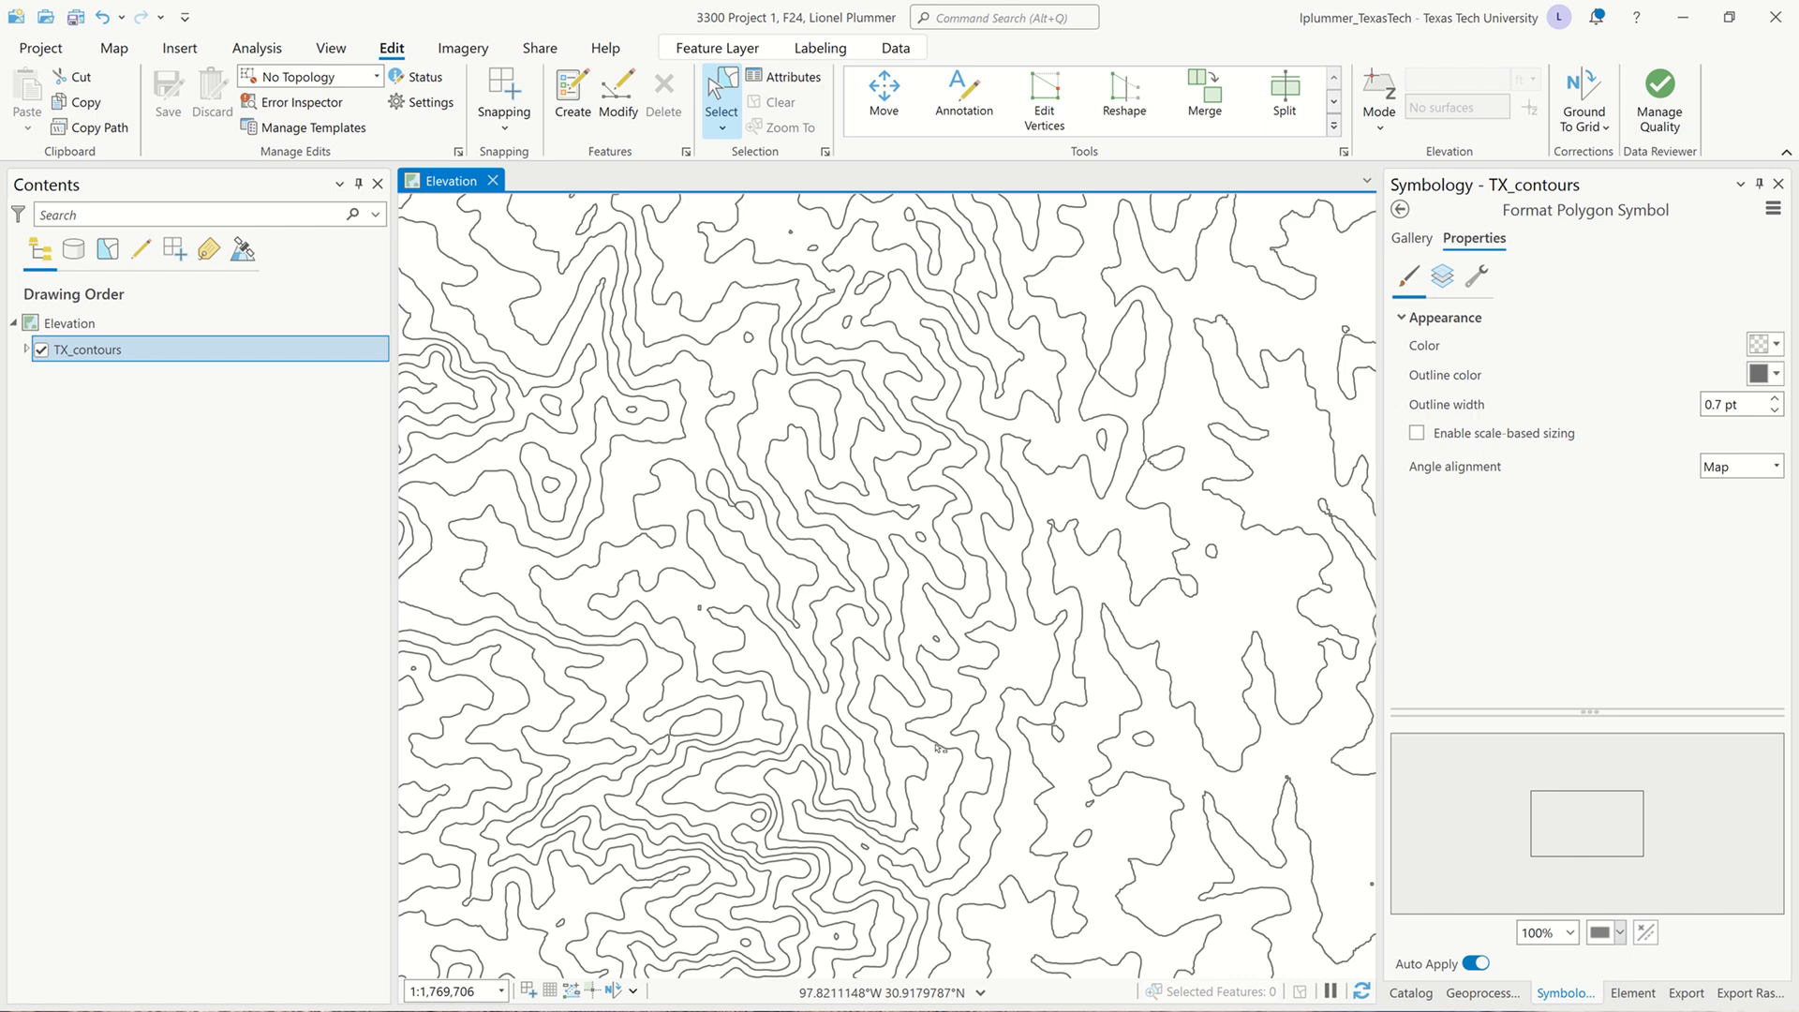
{"action": "left_click_drag", "start_coordinate": [873, 496], "coordinate": [959, 708]}
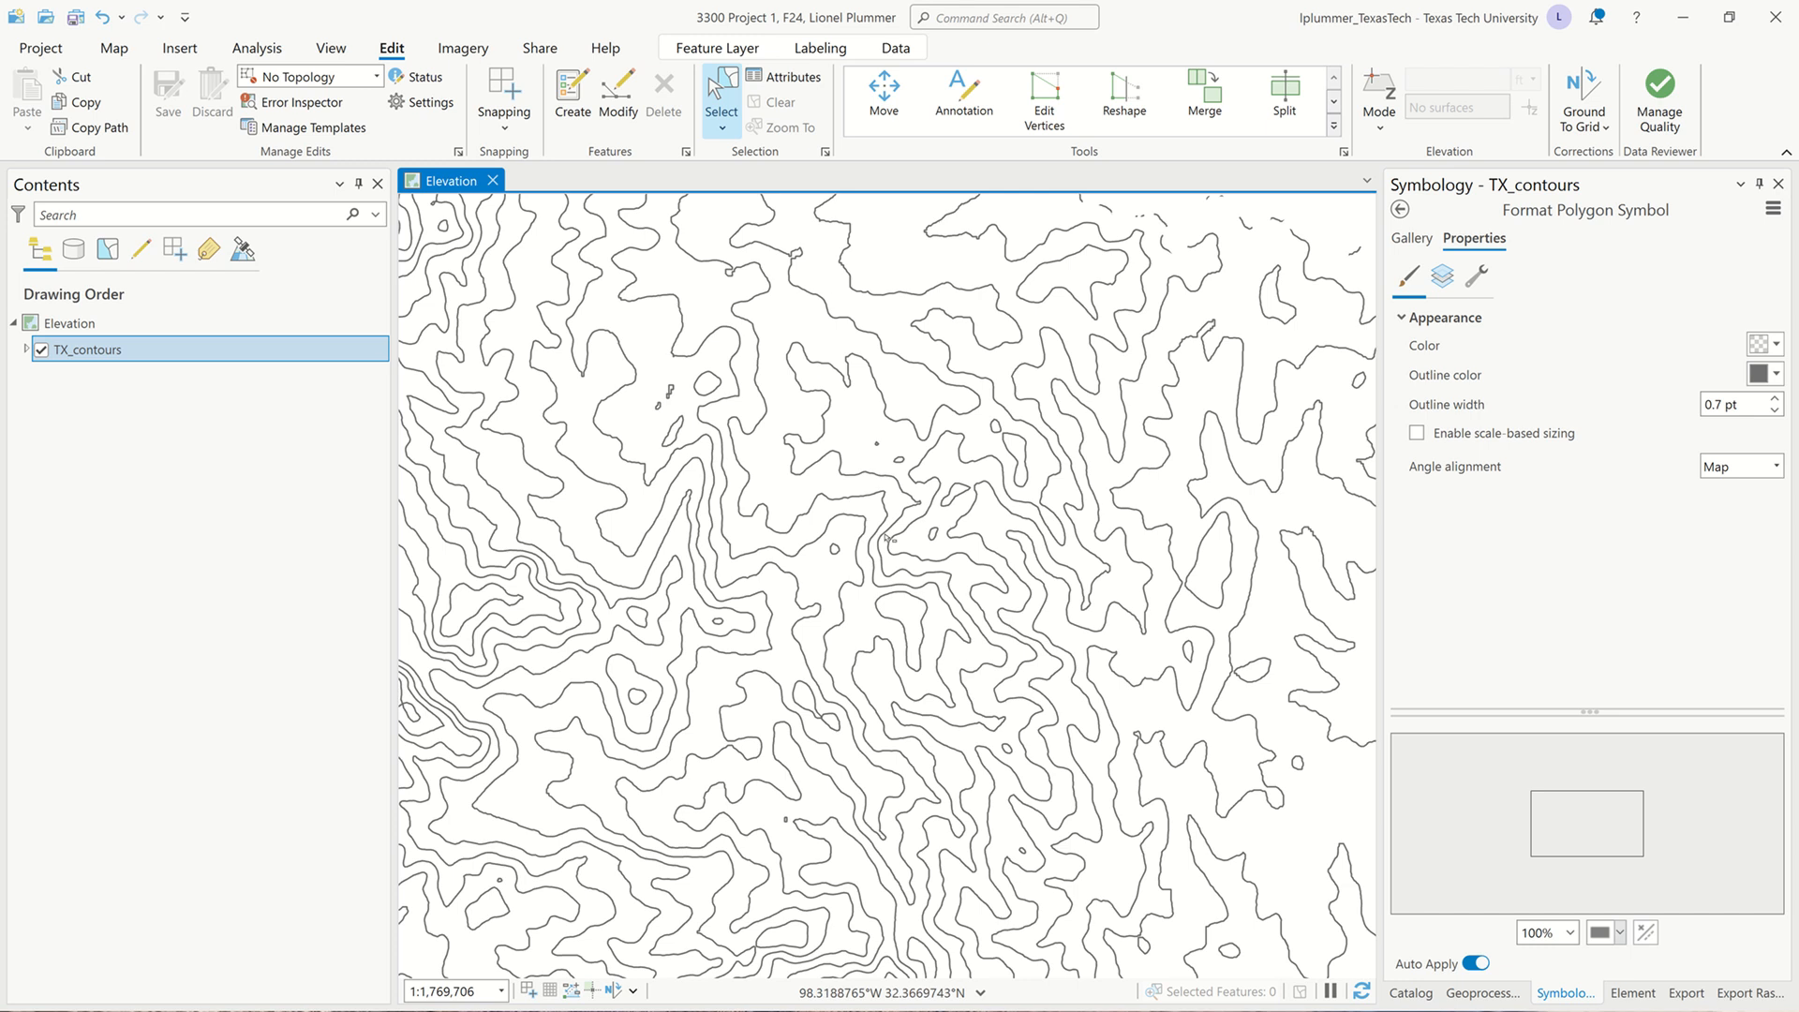
{"action": "scroll", "coordinate": [909, 495], "scroll_direction": "up", "scroll_amount": 5}
{"action": "scroll", "coordinate": [909, 495], "scroll_direction": "up", "scroll_amount": 3}
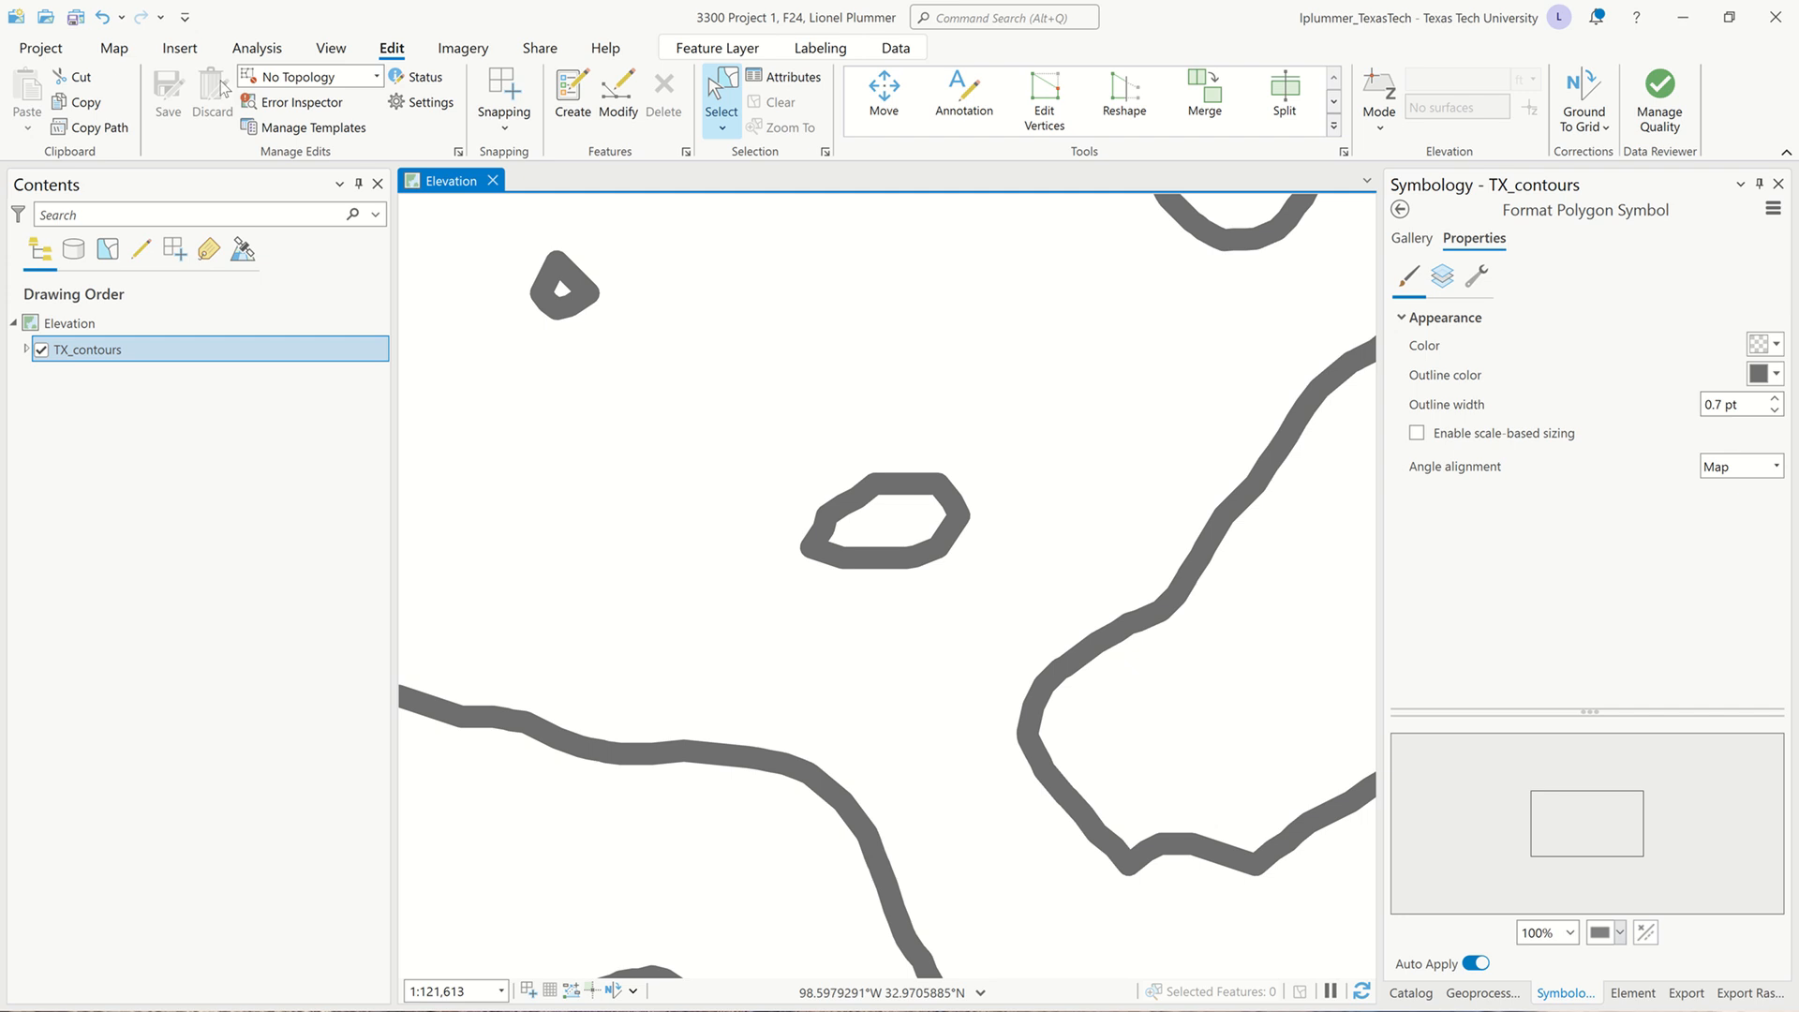
Measure the area of a polygon traced loosely around the small oval contour ring, and close the measurement.
{"action": "left_click", "coordinate": [114, 50]}
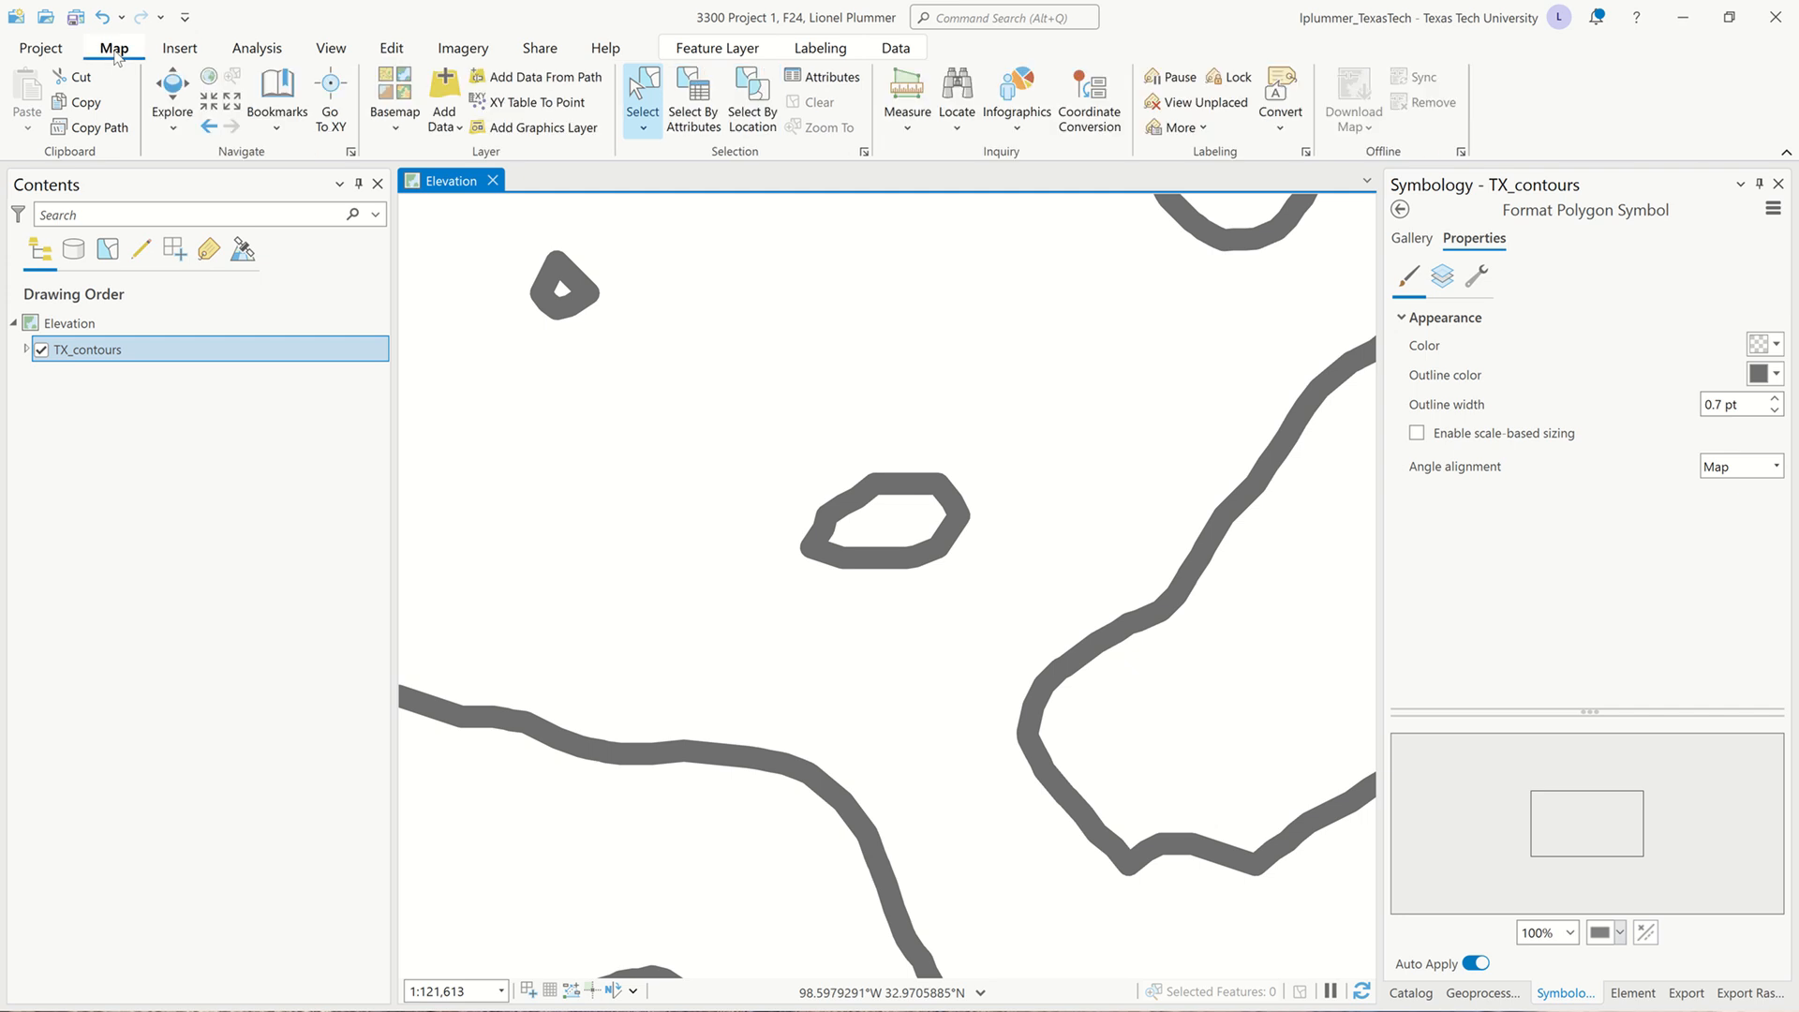
{"action": "left_click", "coordinate": [899, 136]}
{"action": "left_click", "coordinate": [930, 214]}
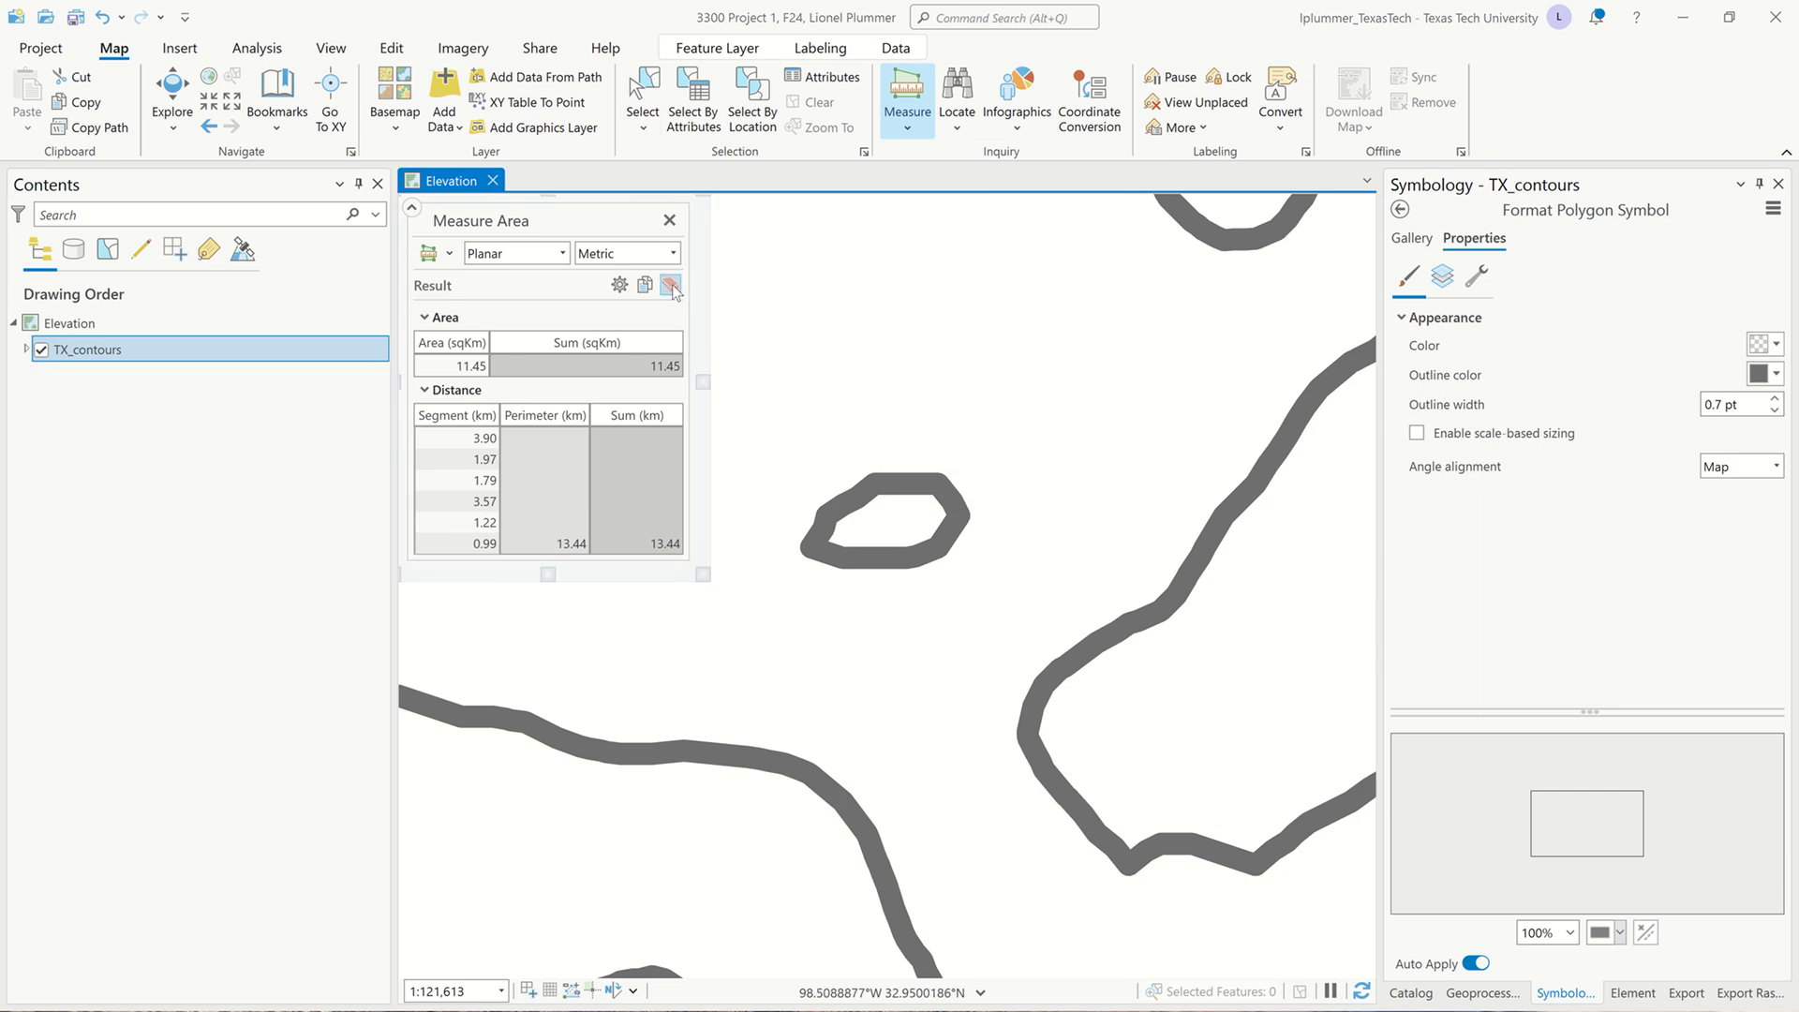
{"action": "left_click", "coordinate": [881, 458]}
{"action": "left_click", "coordinate": [979, 469]}
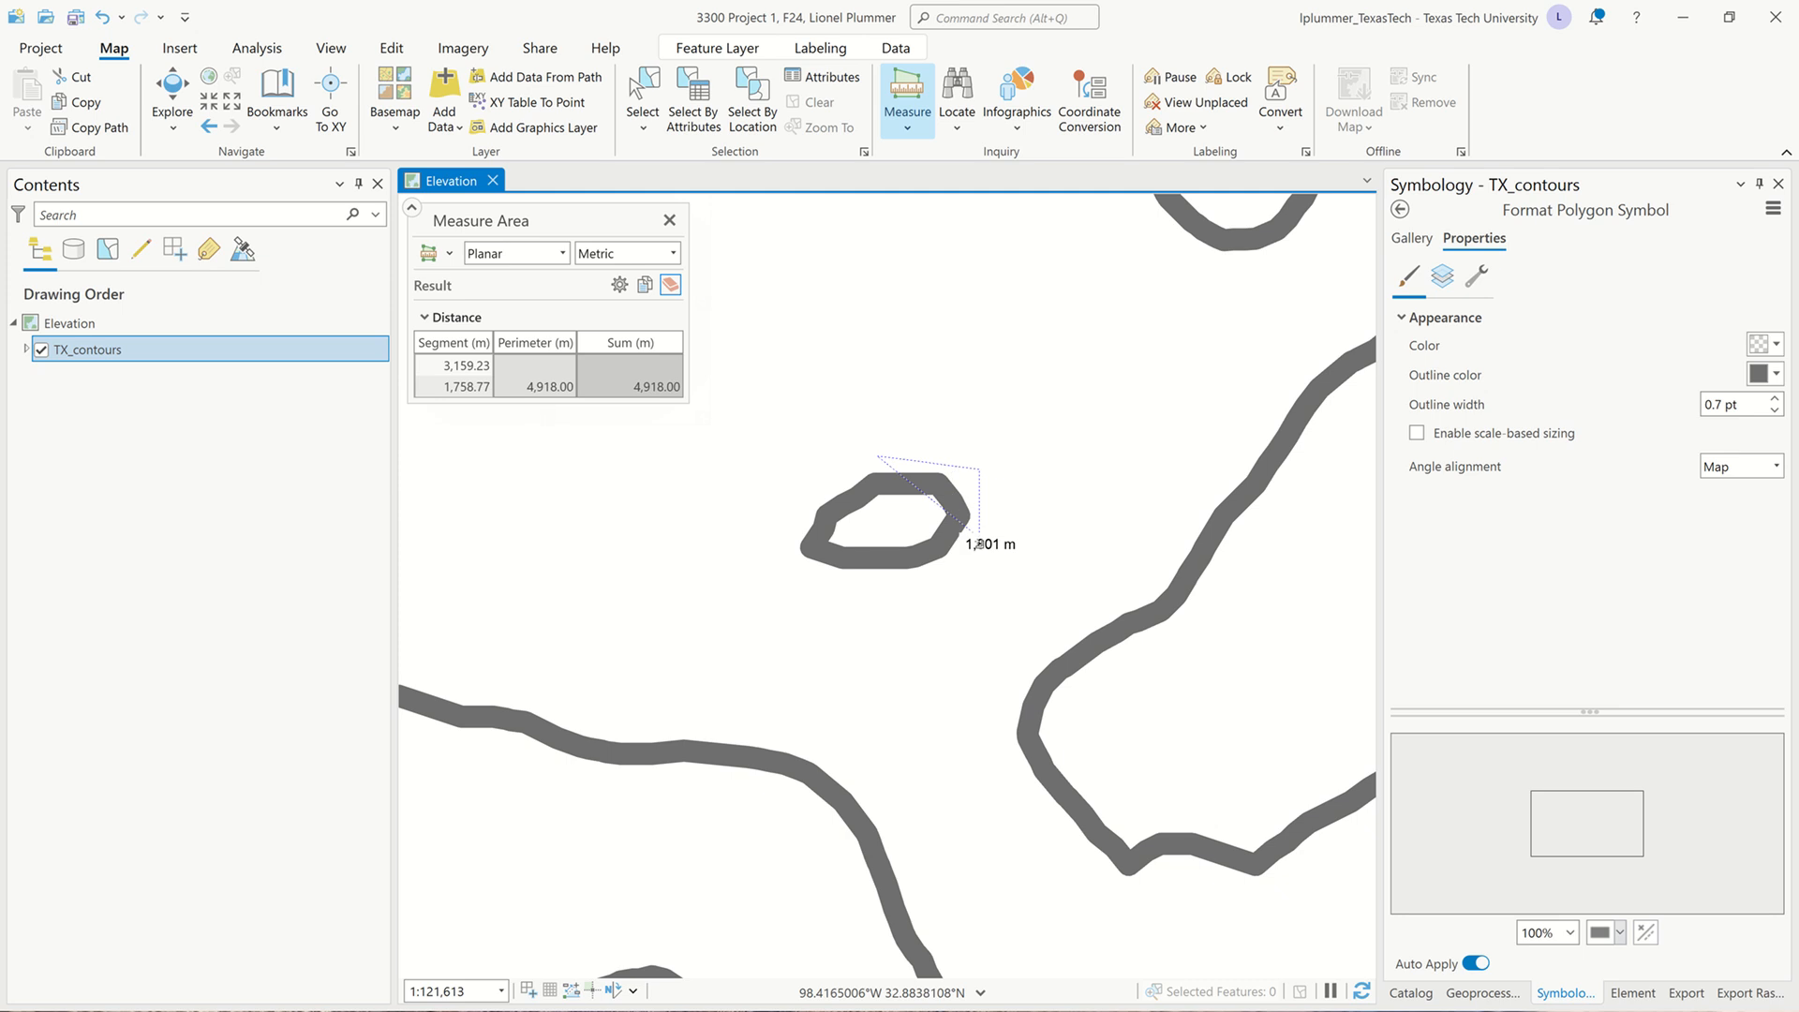
{"action": "left_click", "coordinate": [976, 540]}
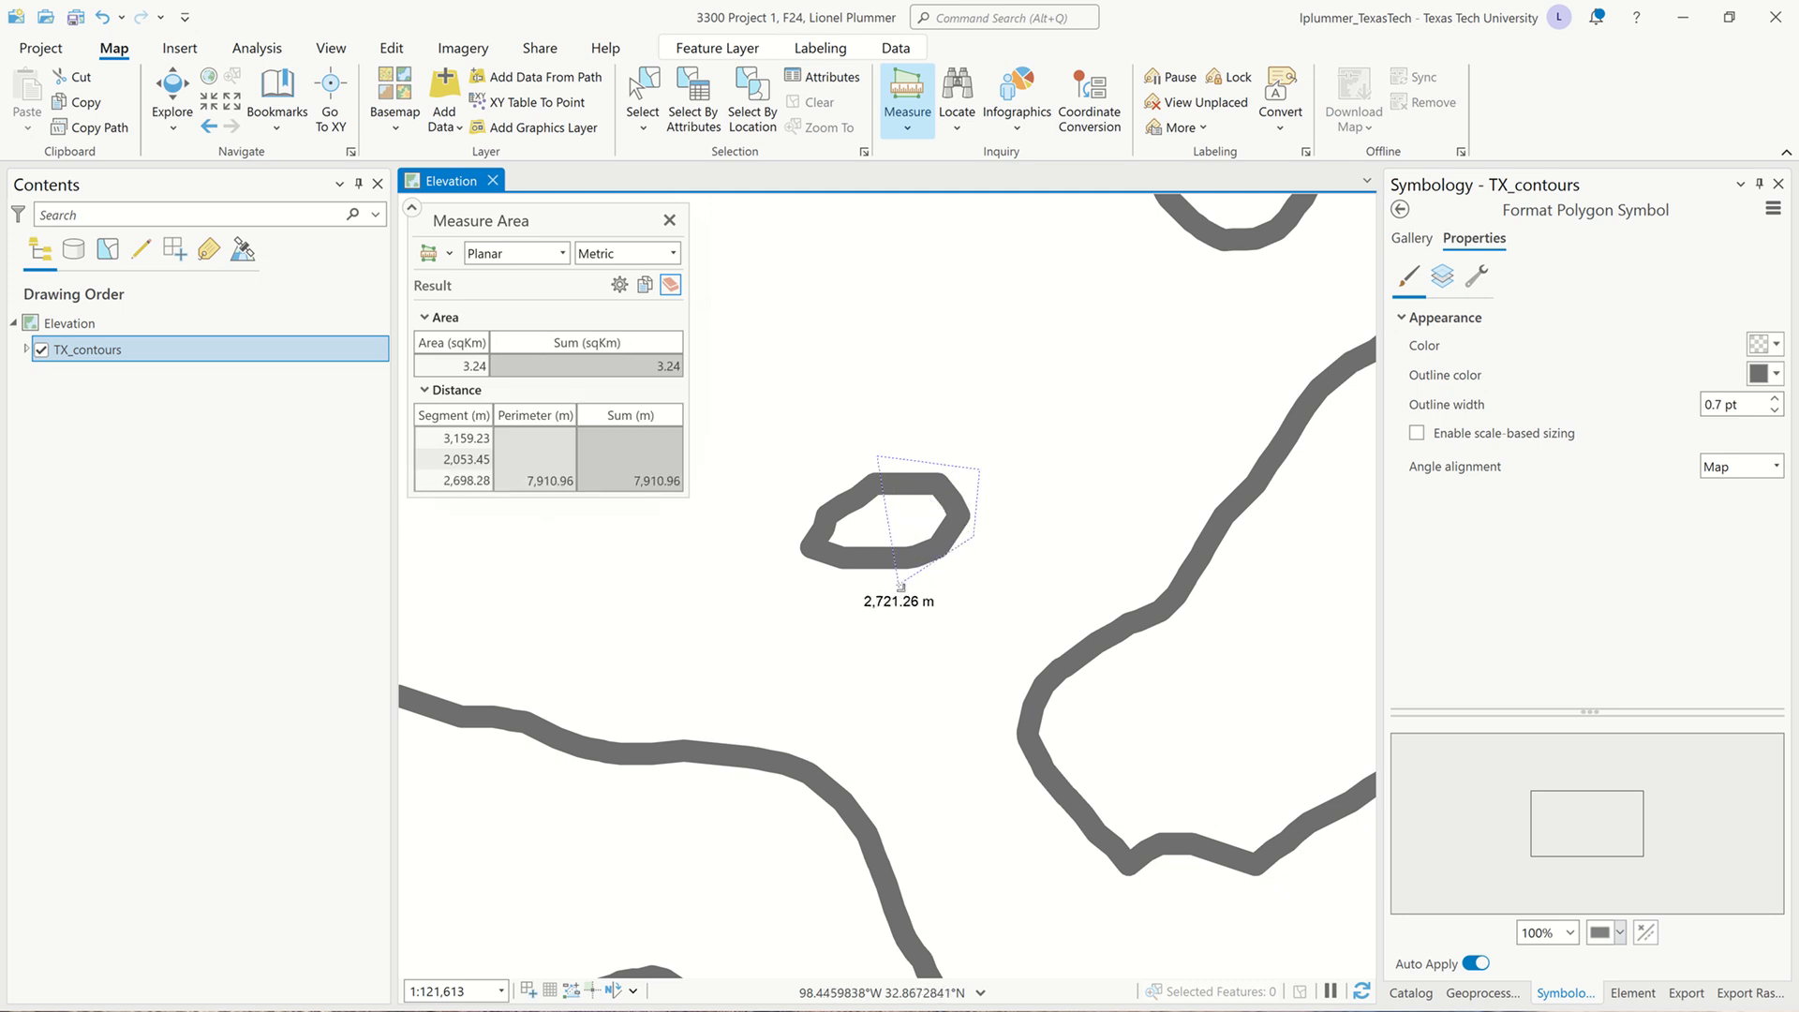
{"action": "left_click", "coordinate": [898, 577]}
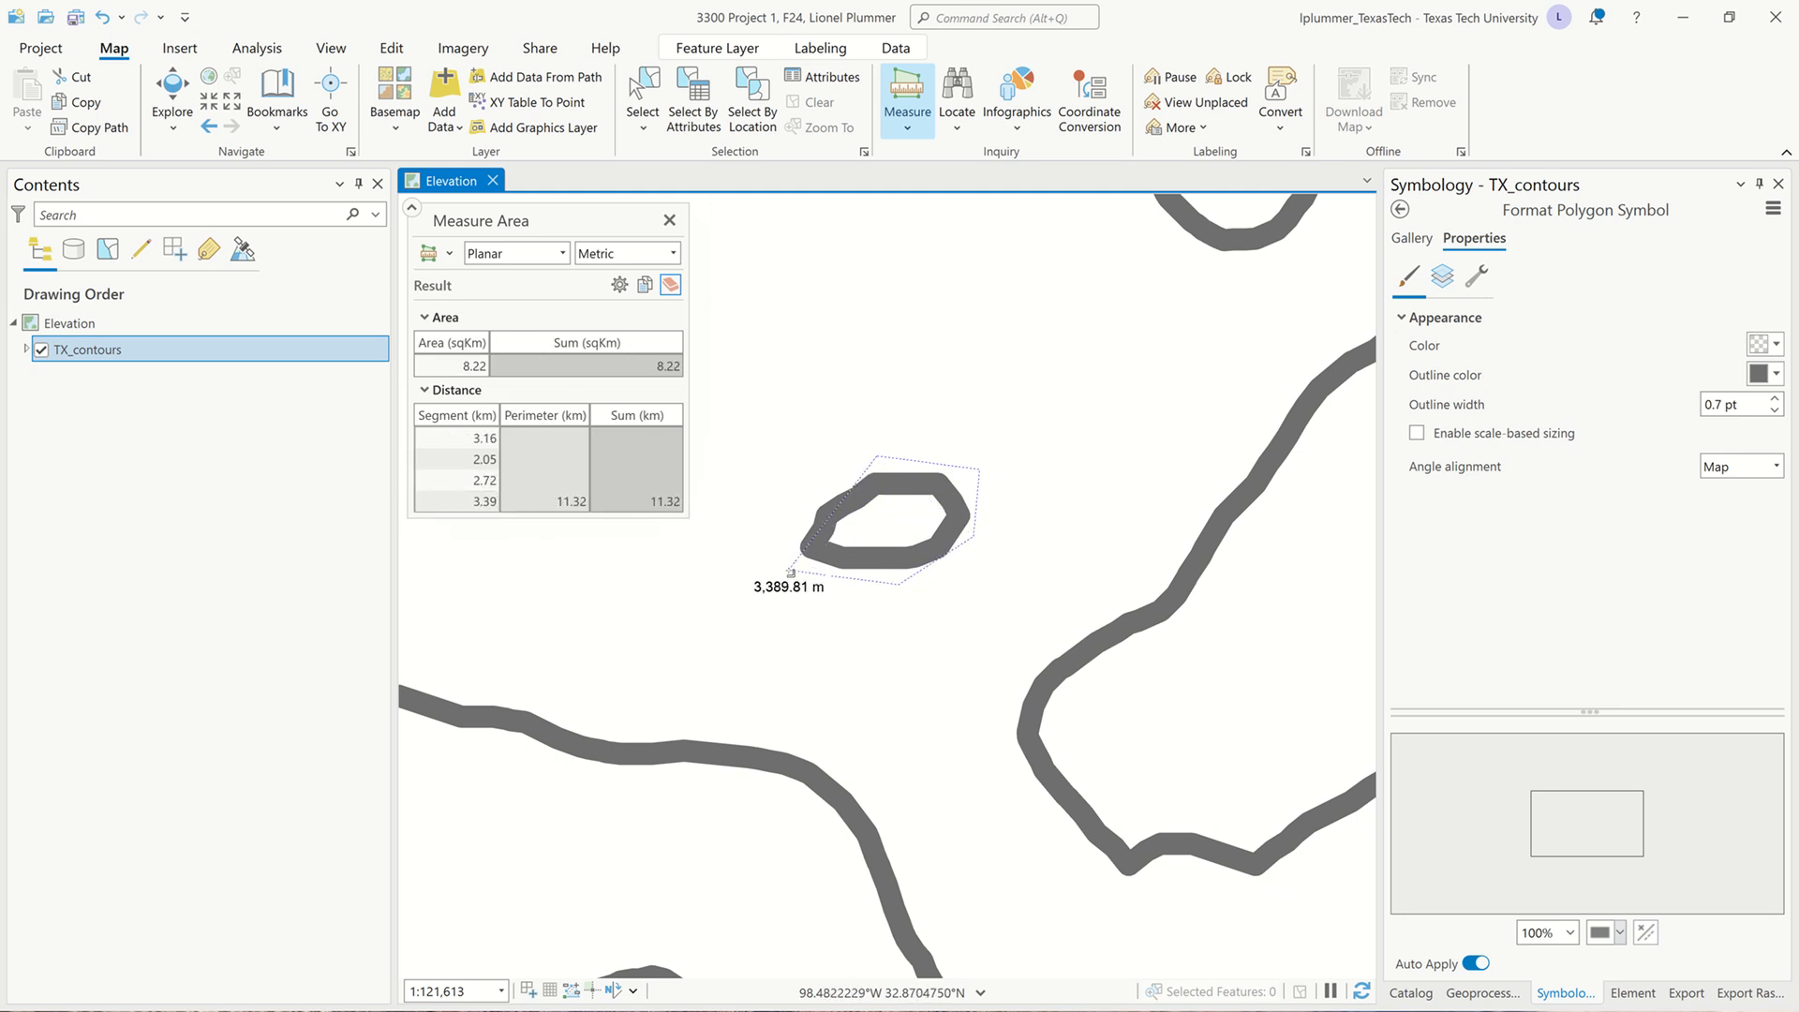
{"action": "left_click", "coordinate": [776, 537]}
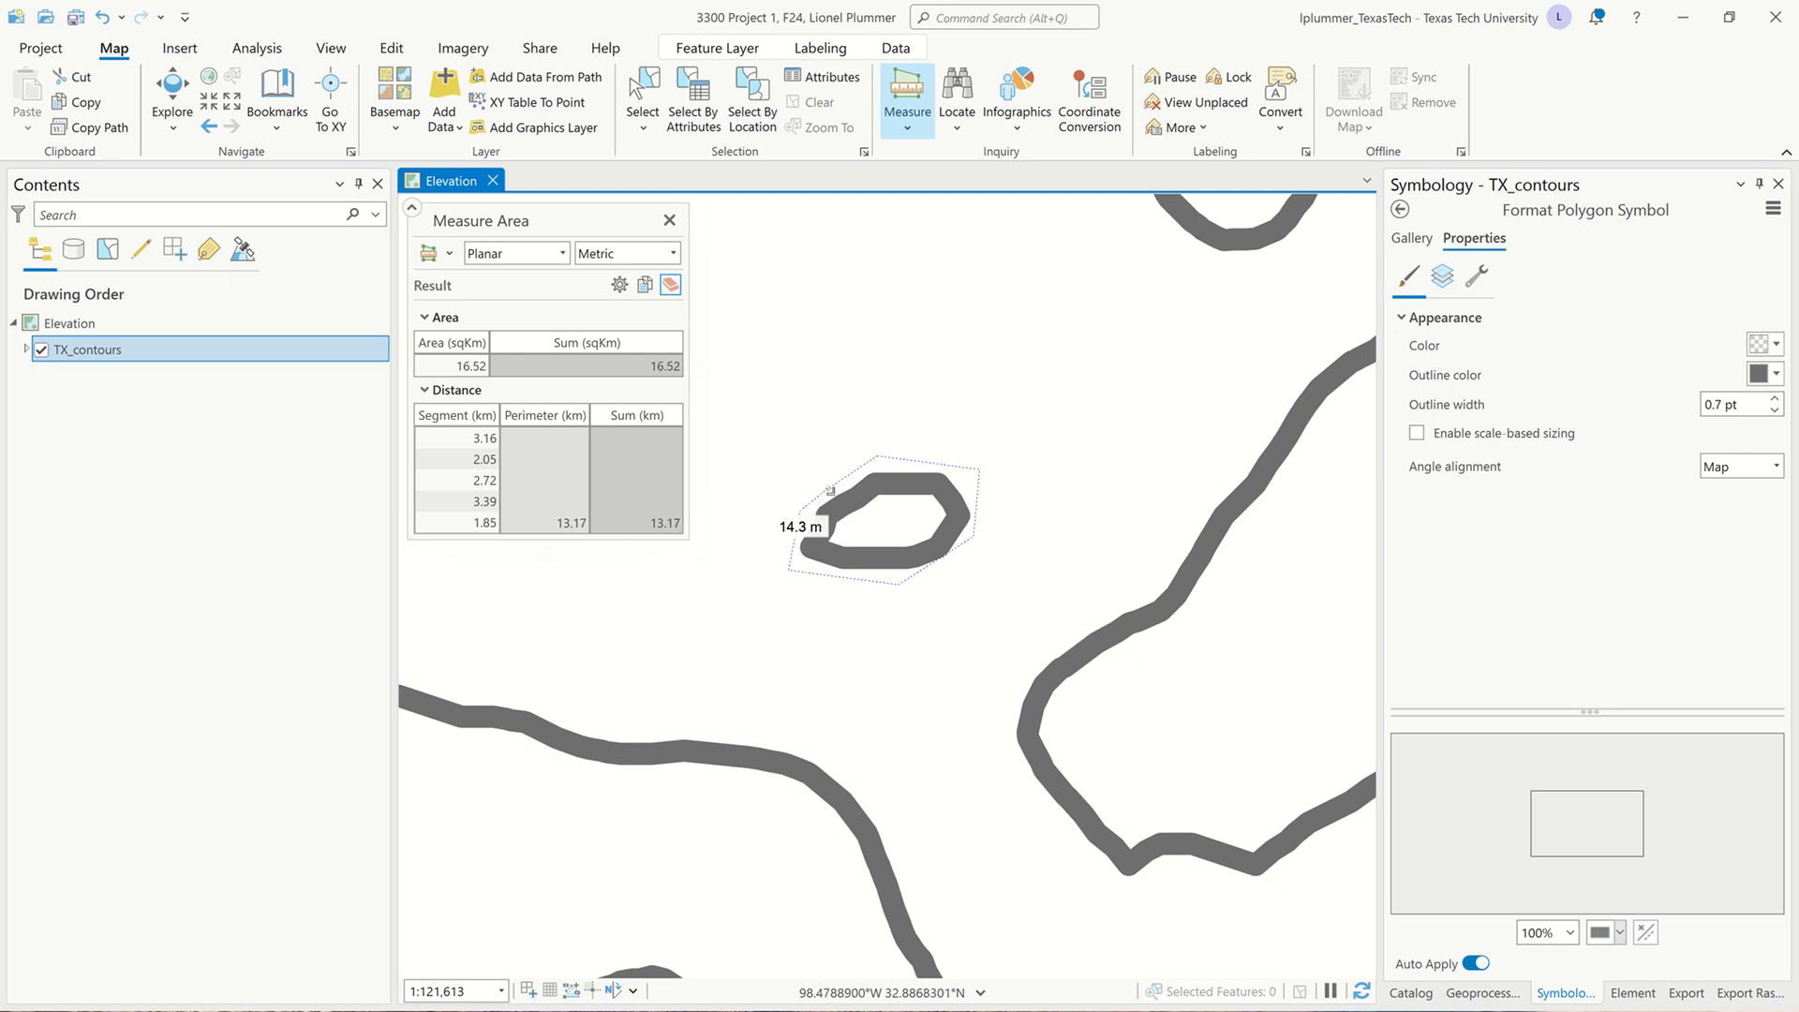
{"action": "left_click", "coordinate": [799, 511]}
{"action": "double_click", "coordinate": [844, 478]}
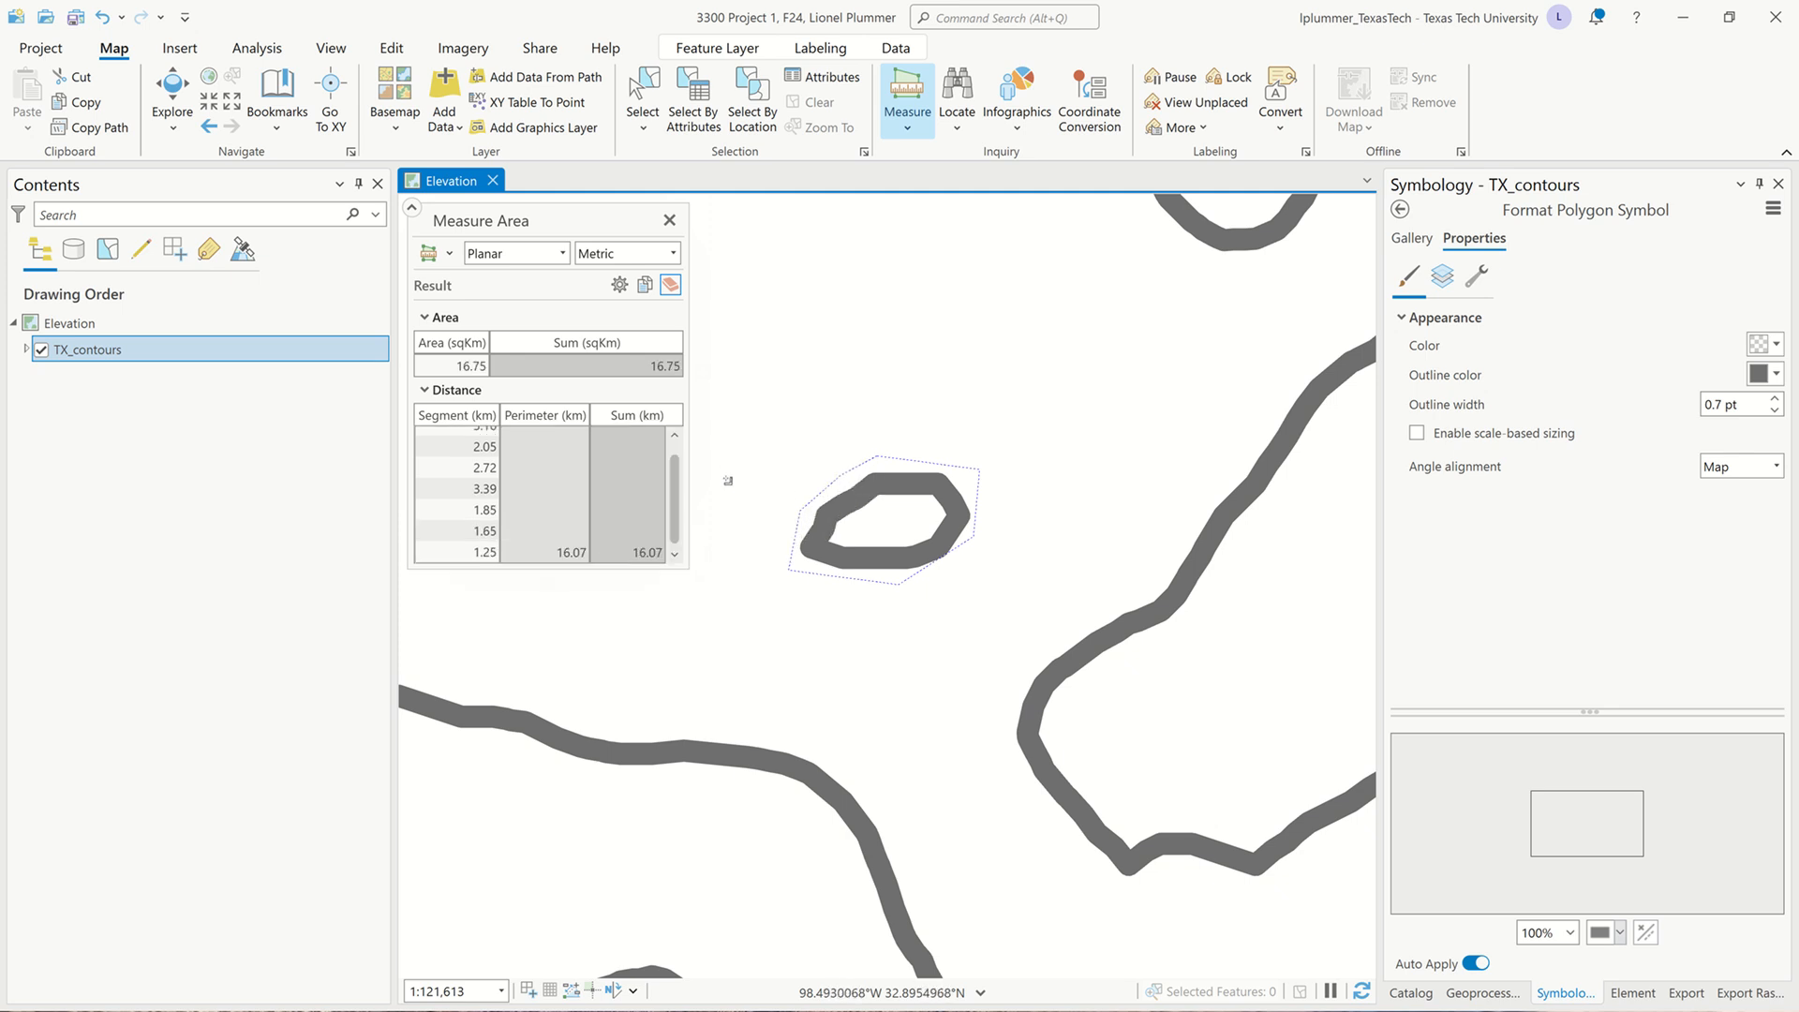
{"action": "left_click", "coordinate": [589, 363]}
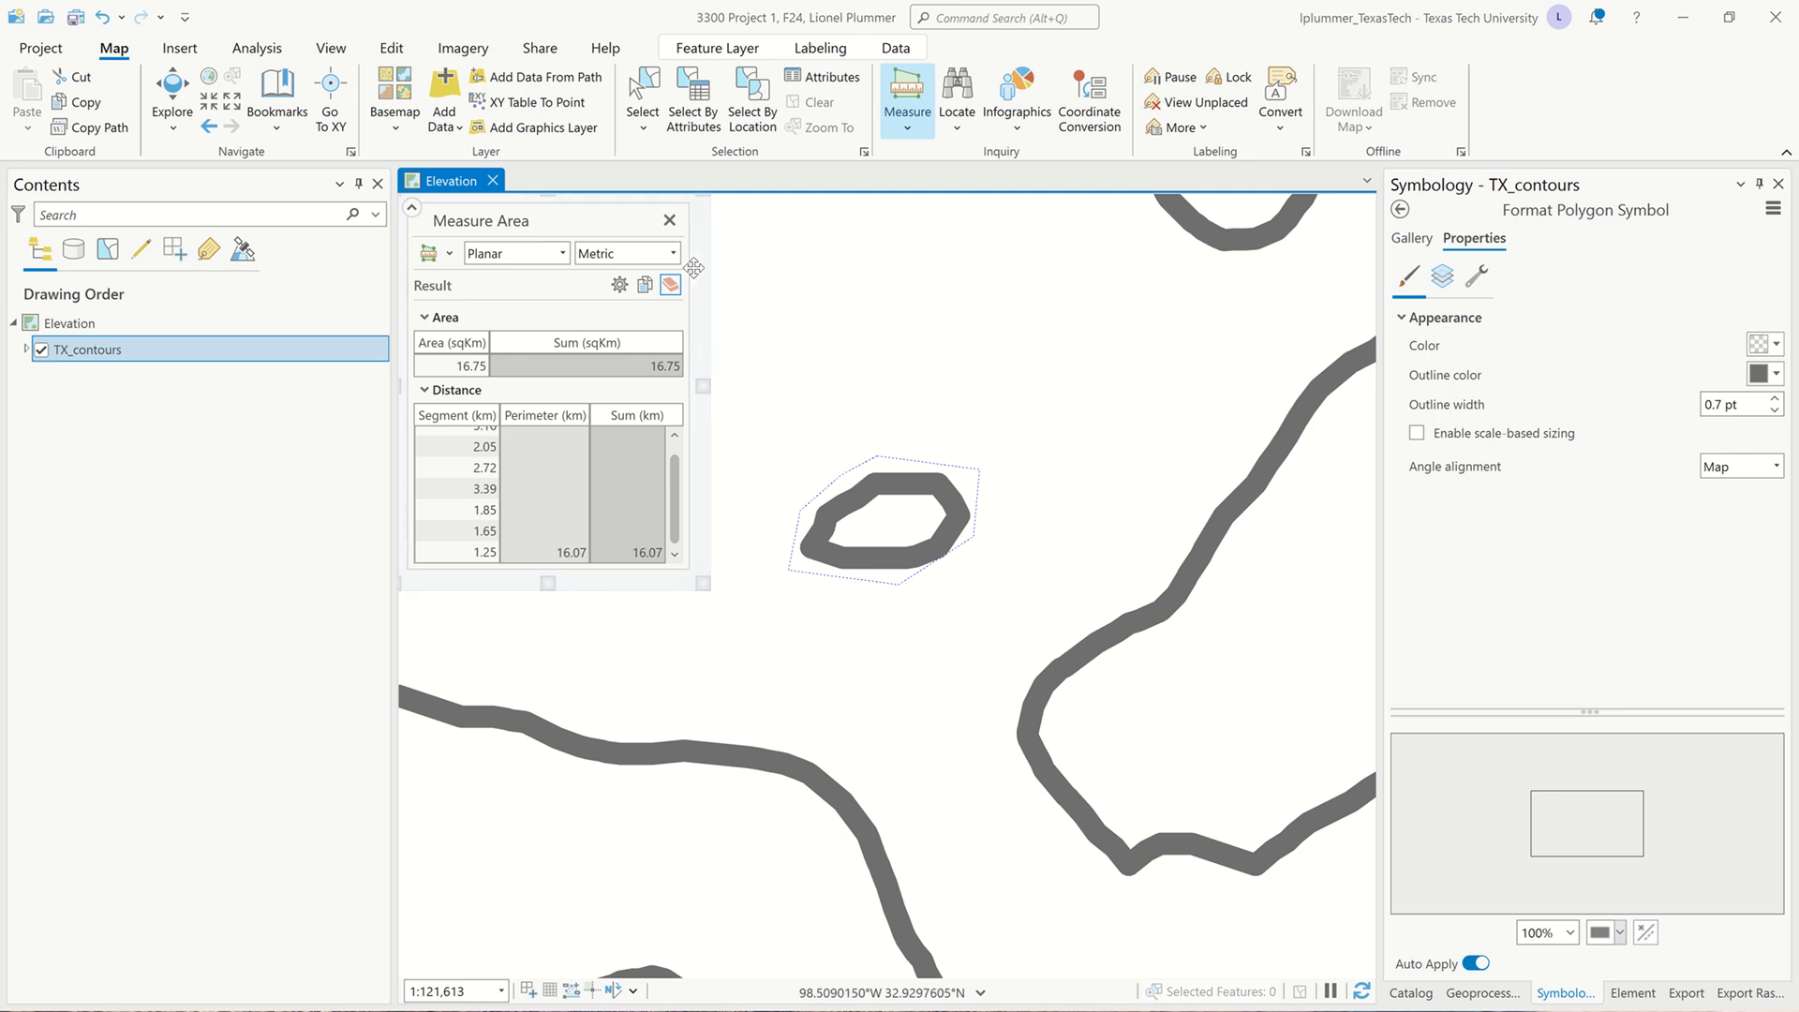
{"action": "left_click", "coordinate": [670, 222]}
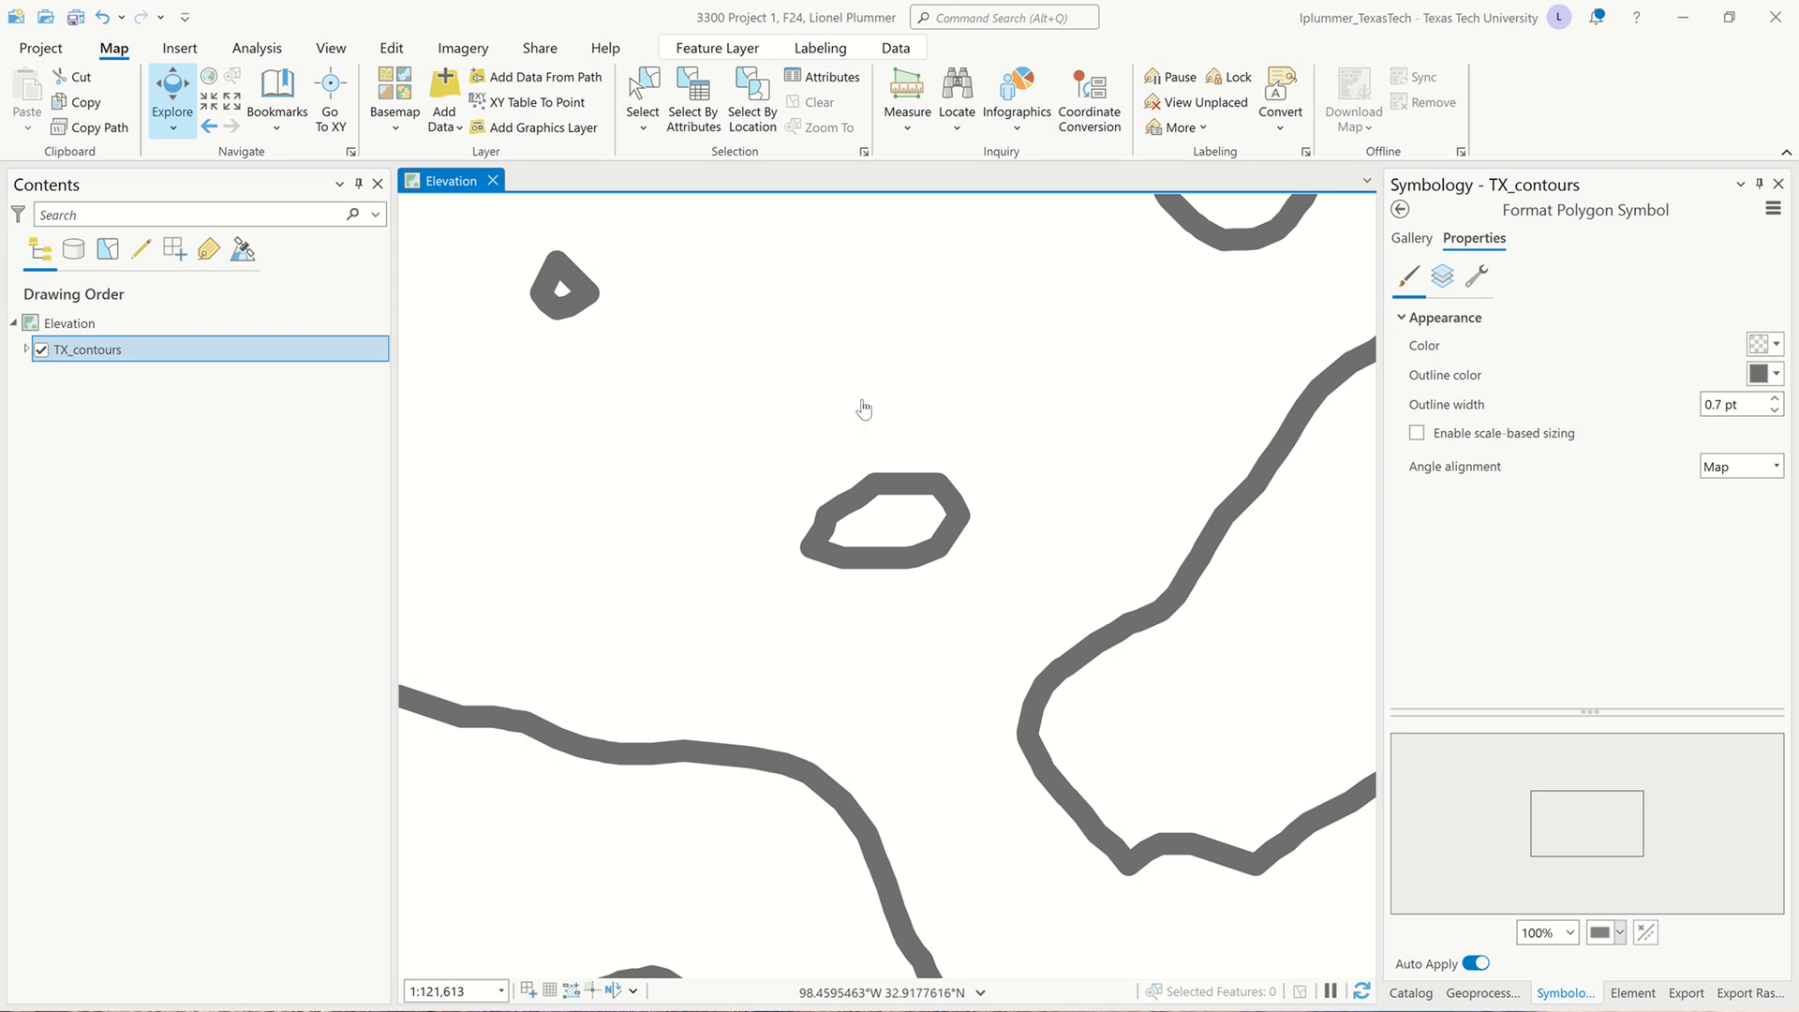
{"action": "scroll", "coordinate": [862, 403], "scroll_direction": "down", "scroll_amount": 3}
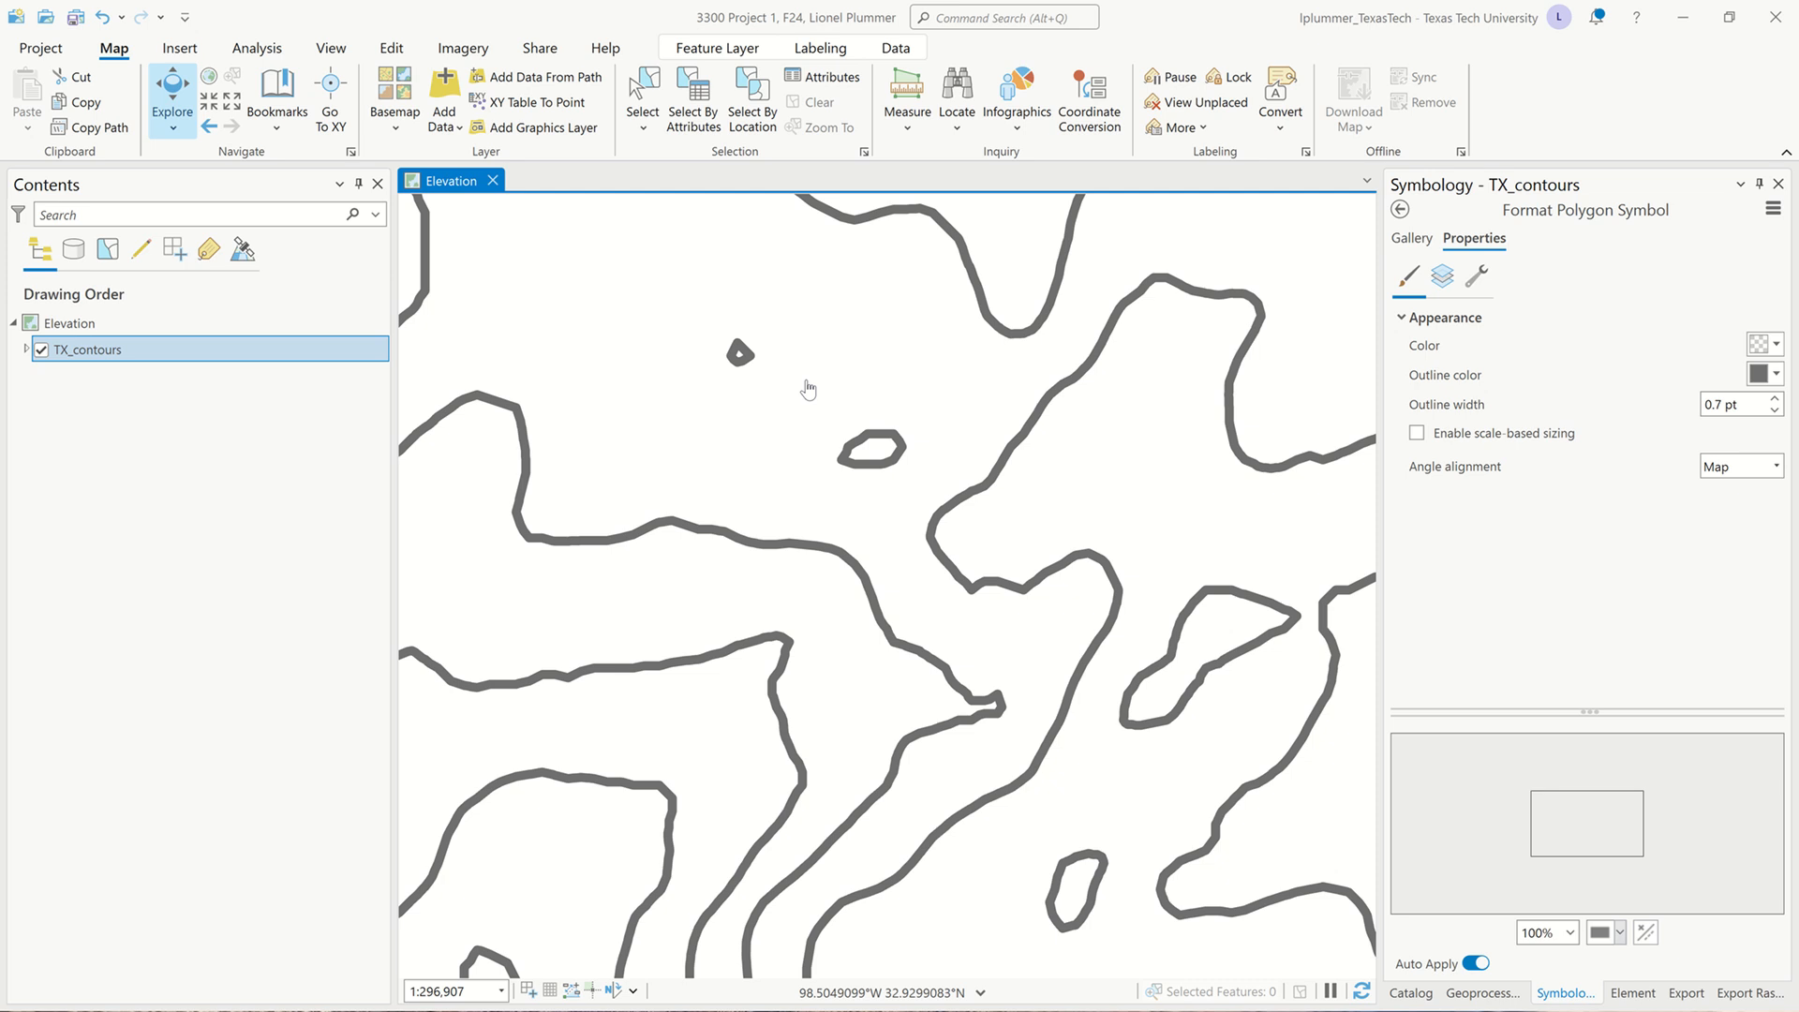
Search the geoprocessing tools for "eliminate polygon" and open the Eliminate Polygon Part tool.
{"action": "left_click", "coordinate": [253, 48]}
{"action": "left_click", "coordinate": [248, 89]}
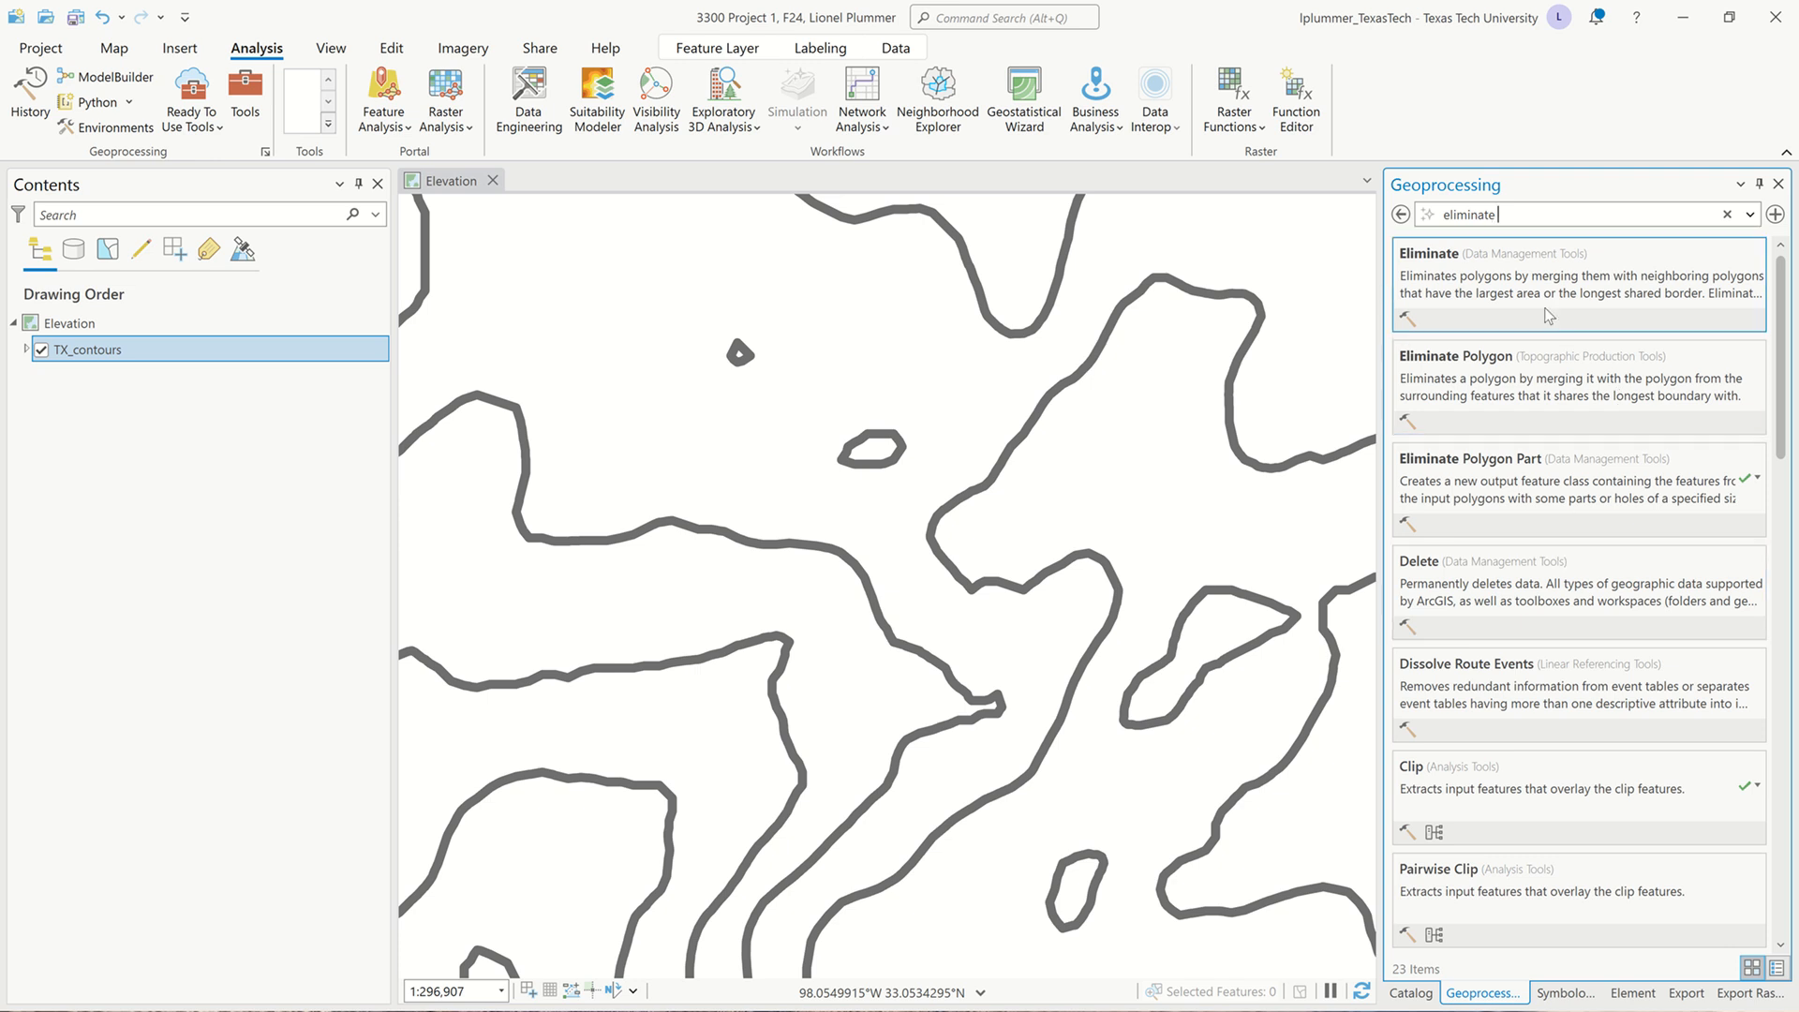
{"action": "type", "text": "polygon"}
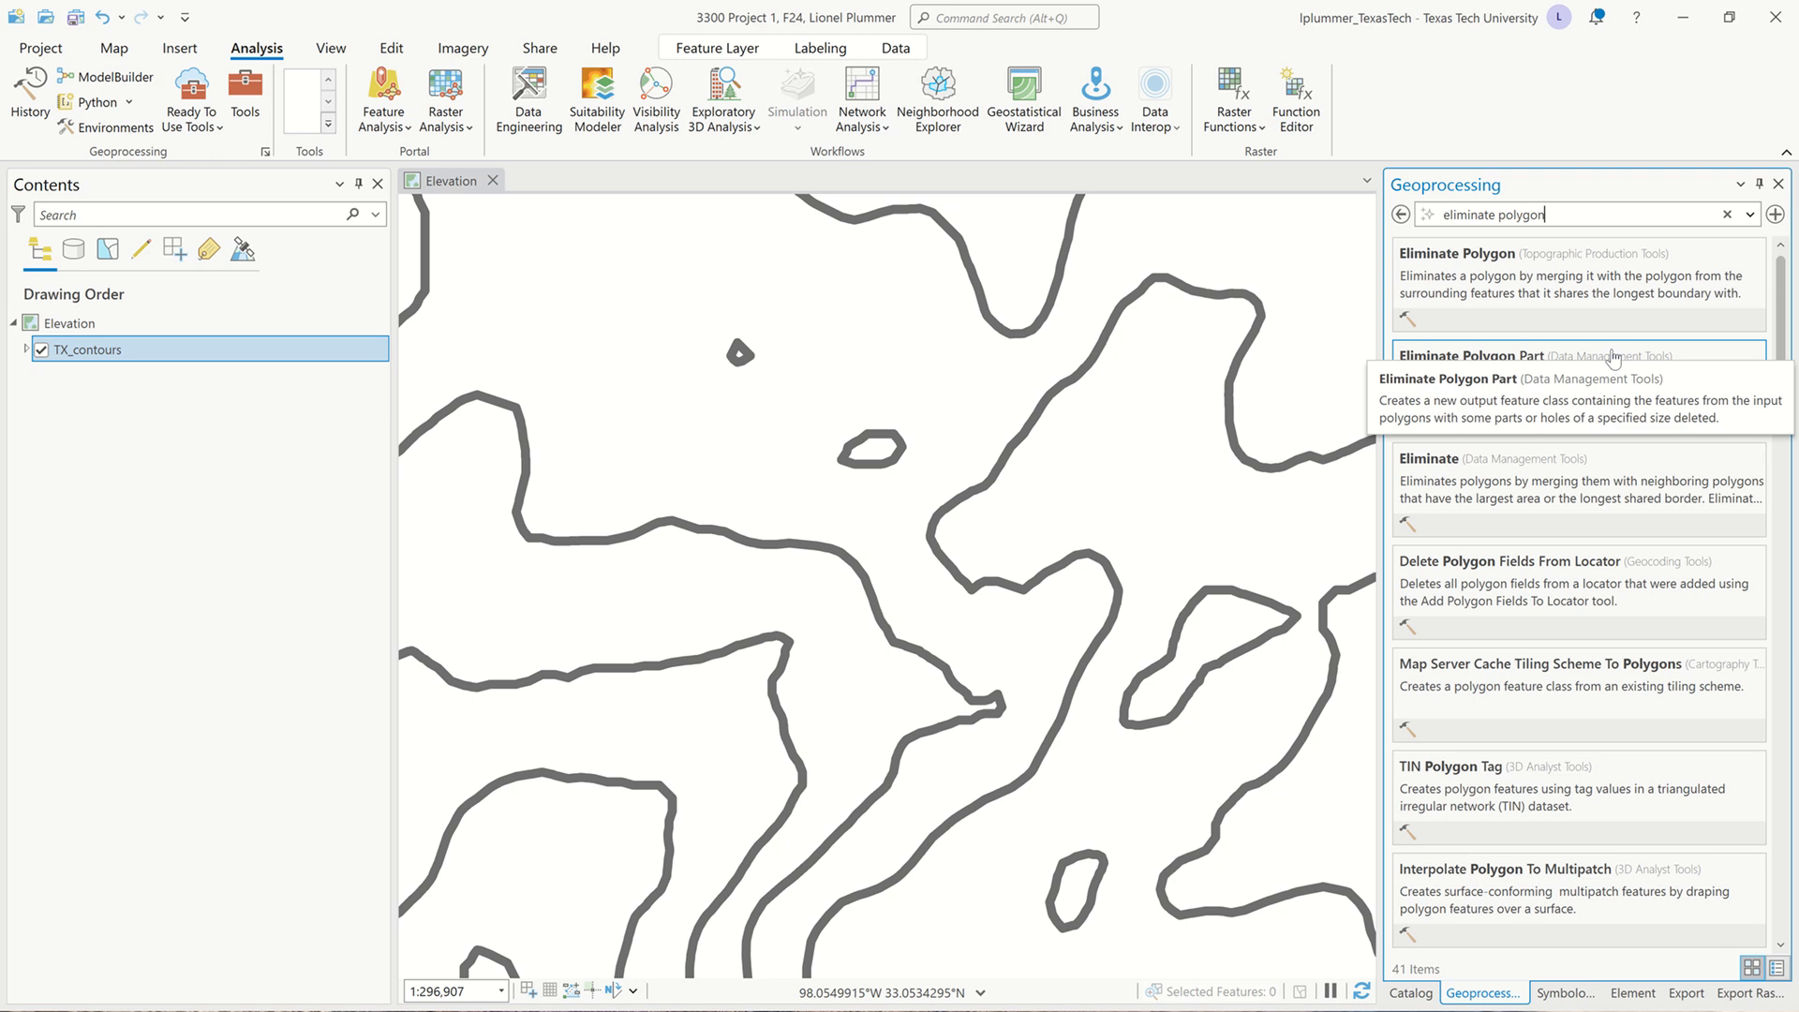
{"action": "left_click", "coordinate": [1612, 357]}
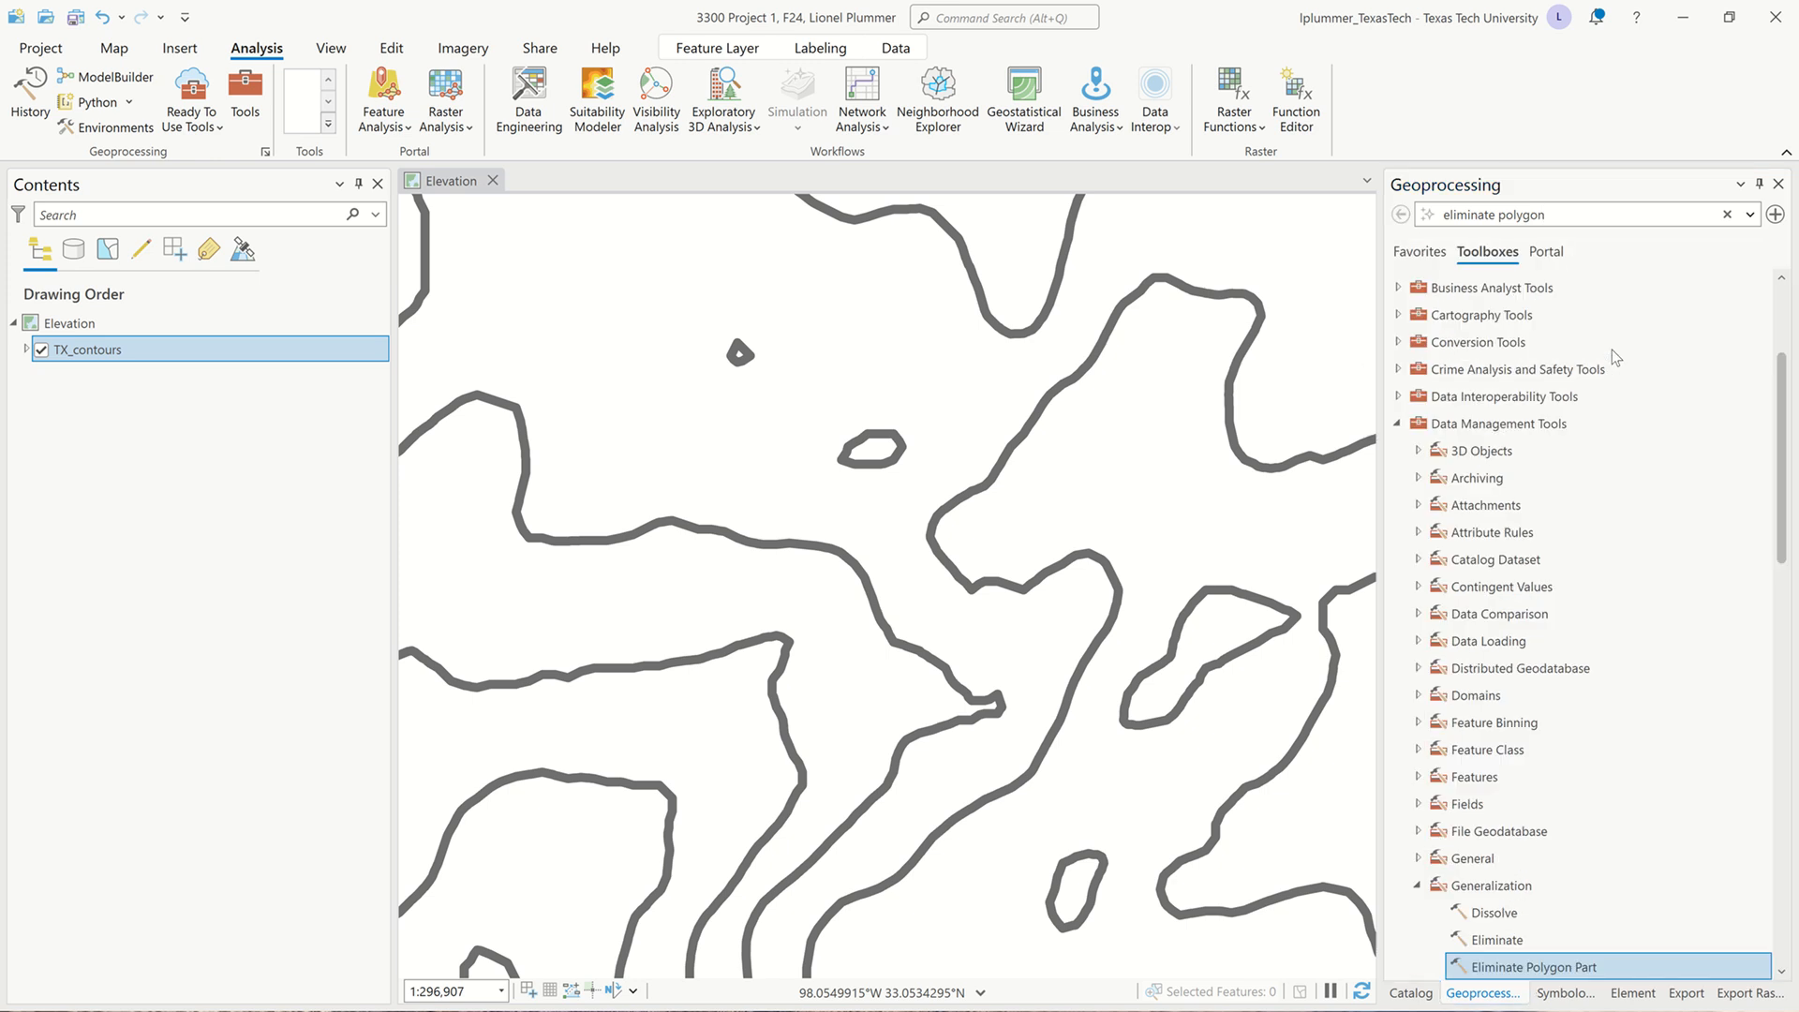
{"action": "right_click", "coordinate": [1562, 968]}
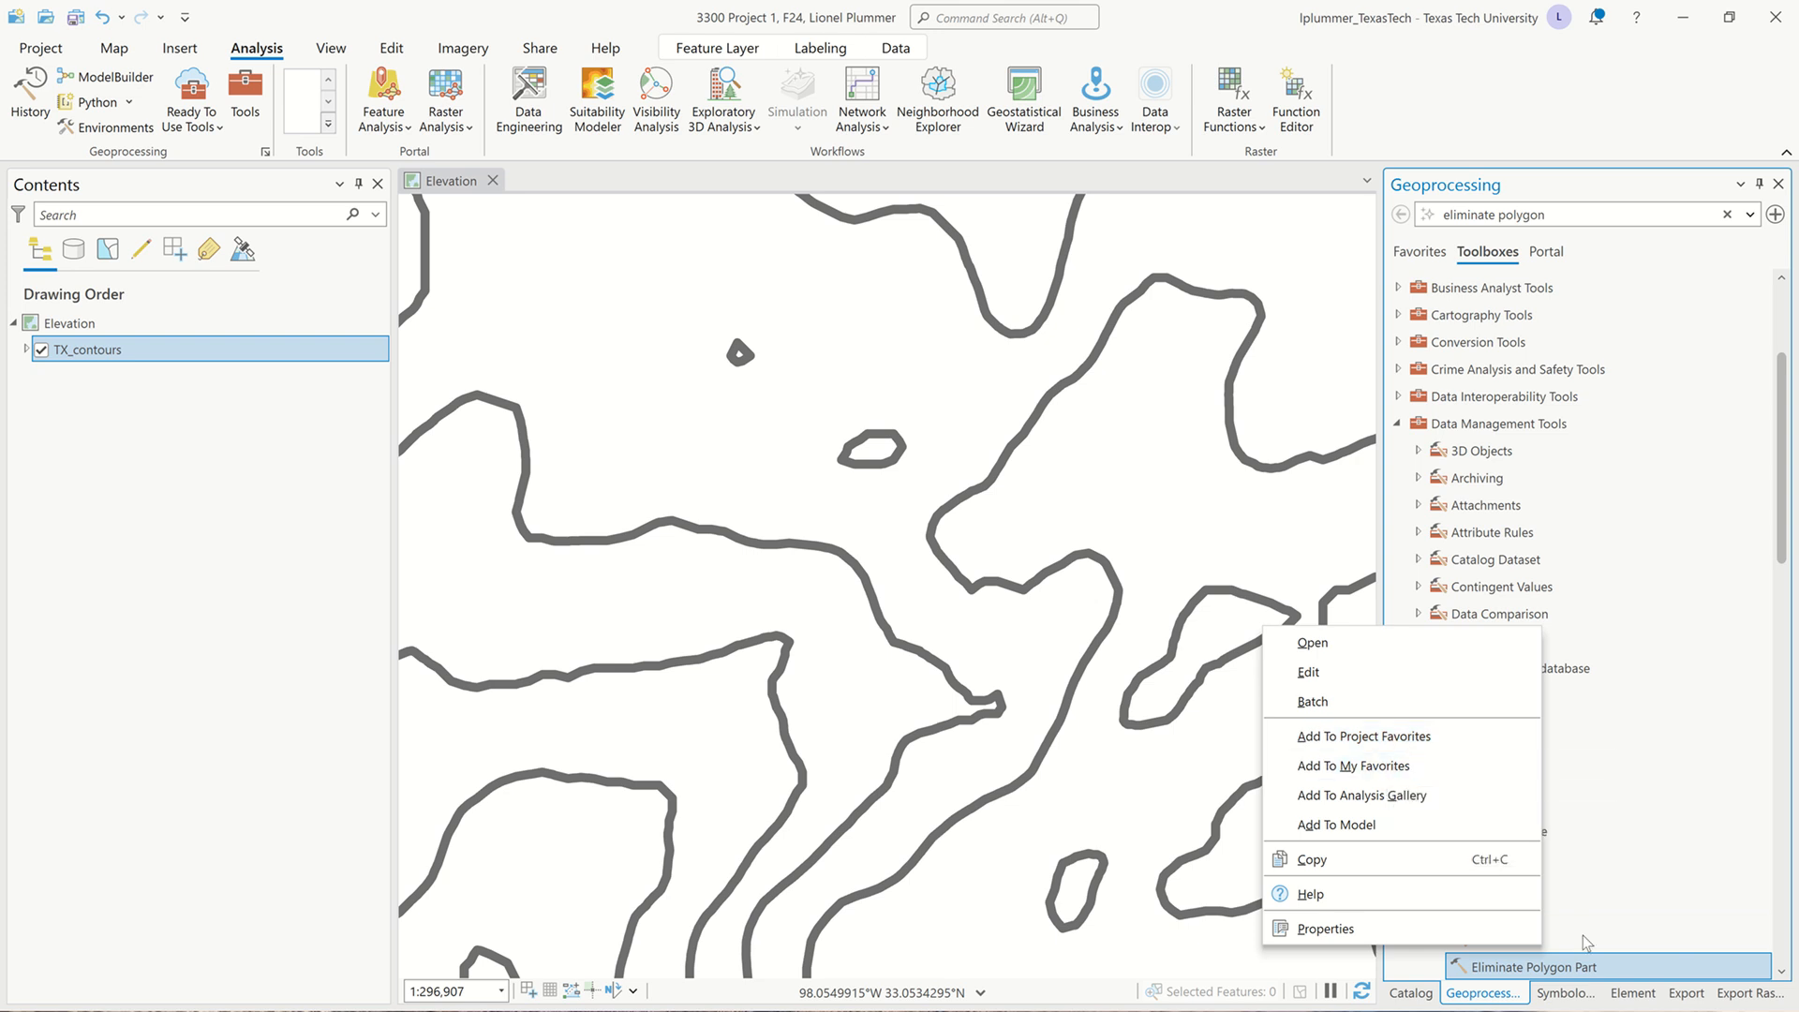
{"action": "left_click", "coordinate": [1592, 967]}
{"action": "double_click", "coordinate": [1592, 968]}
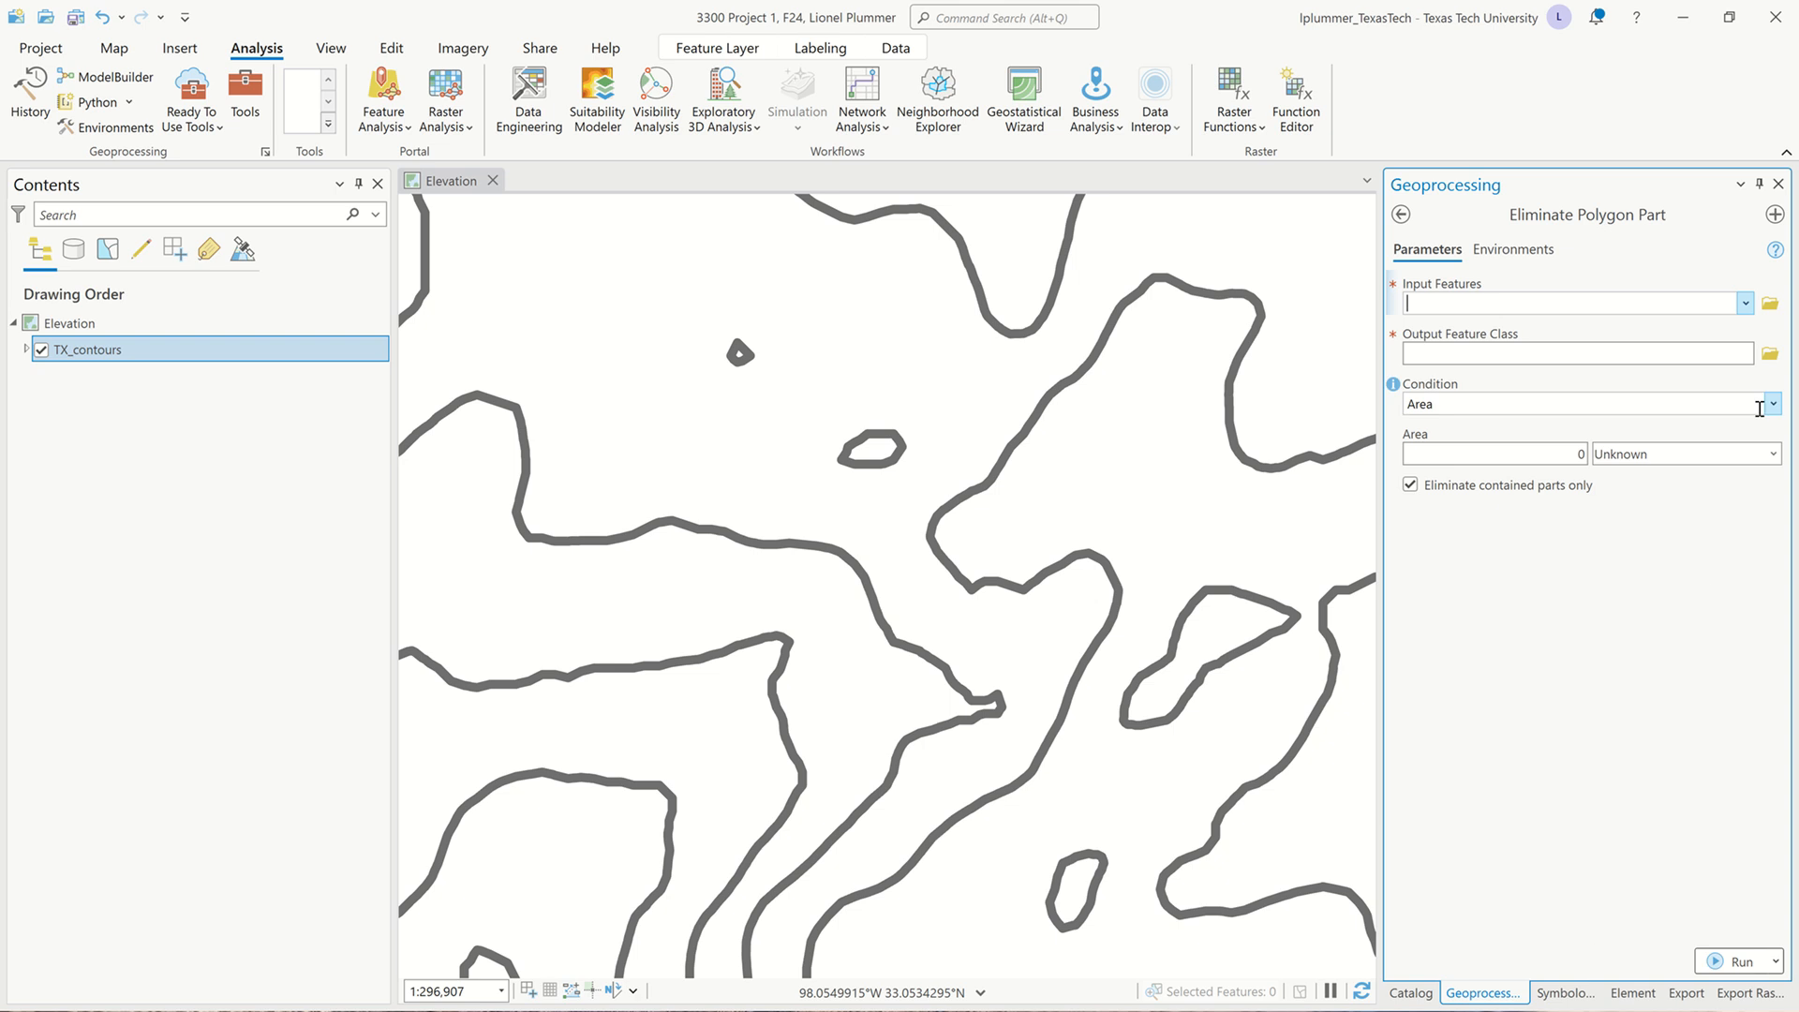
Set Eliminate Polygon Part to use TX_contours as input with an area of 14 square kilometers, and disable eliminating contained parts only.
{"action": "left_click", "coordinate": [1745, 304]}
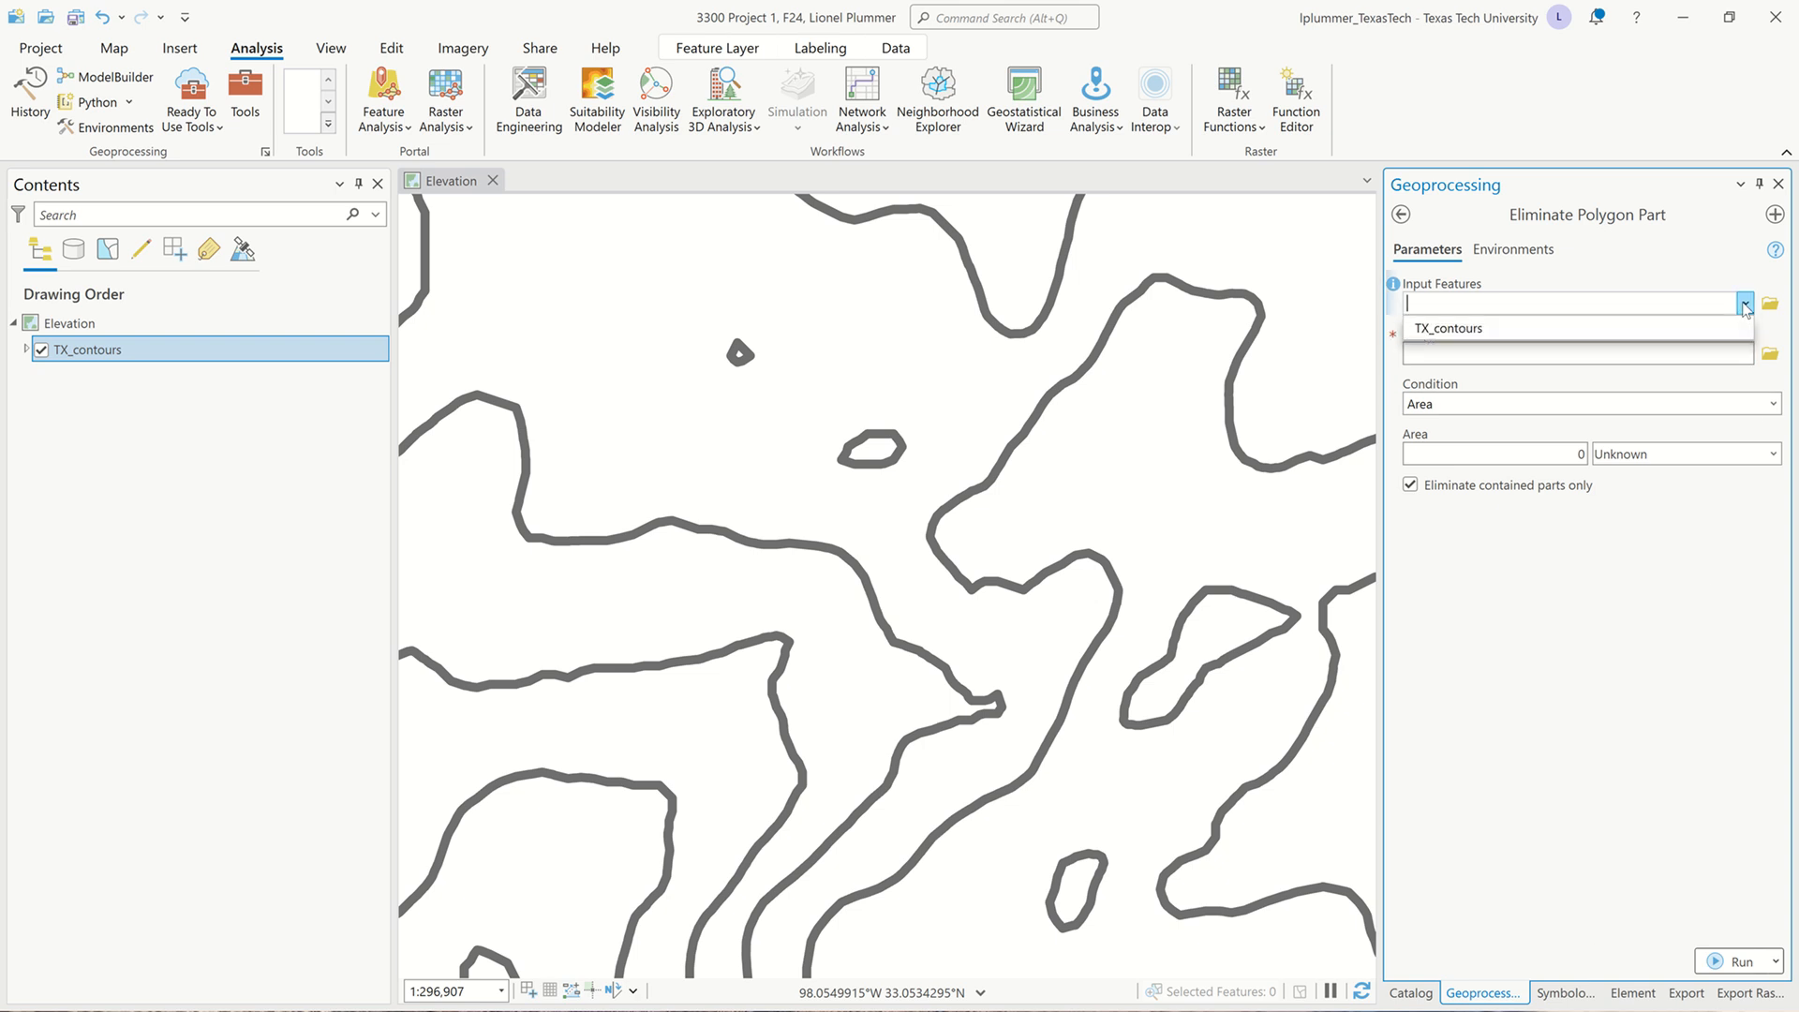
{"action": "left_click", "coordinate": [1703, 332]}
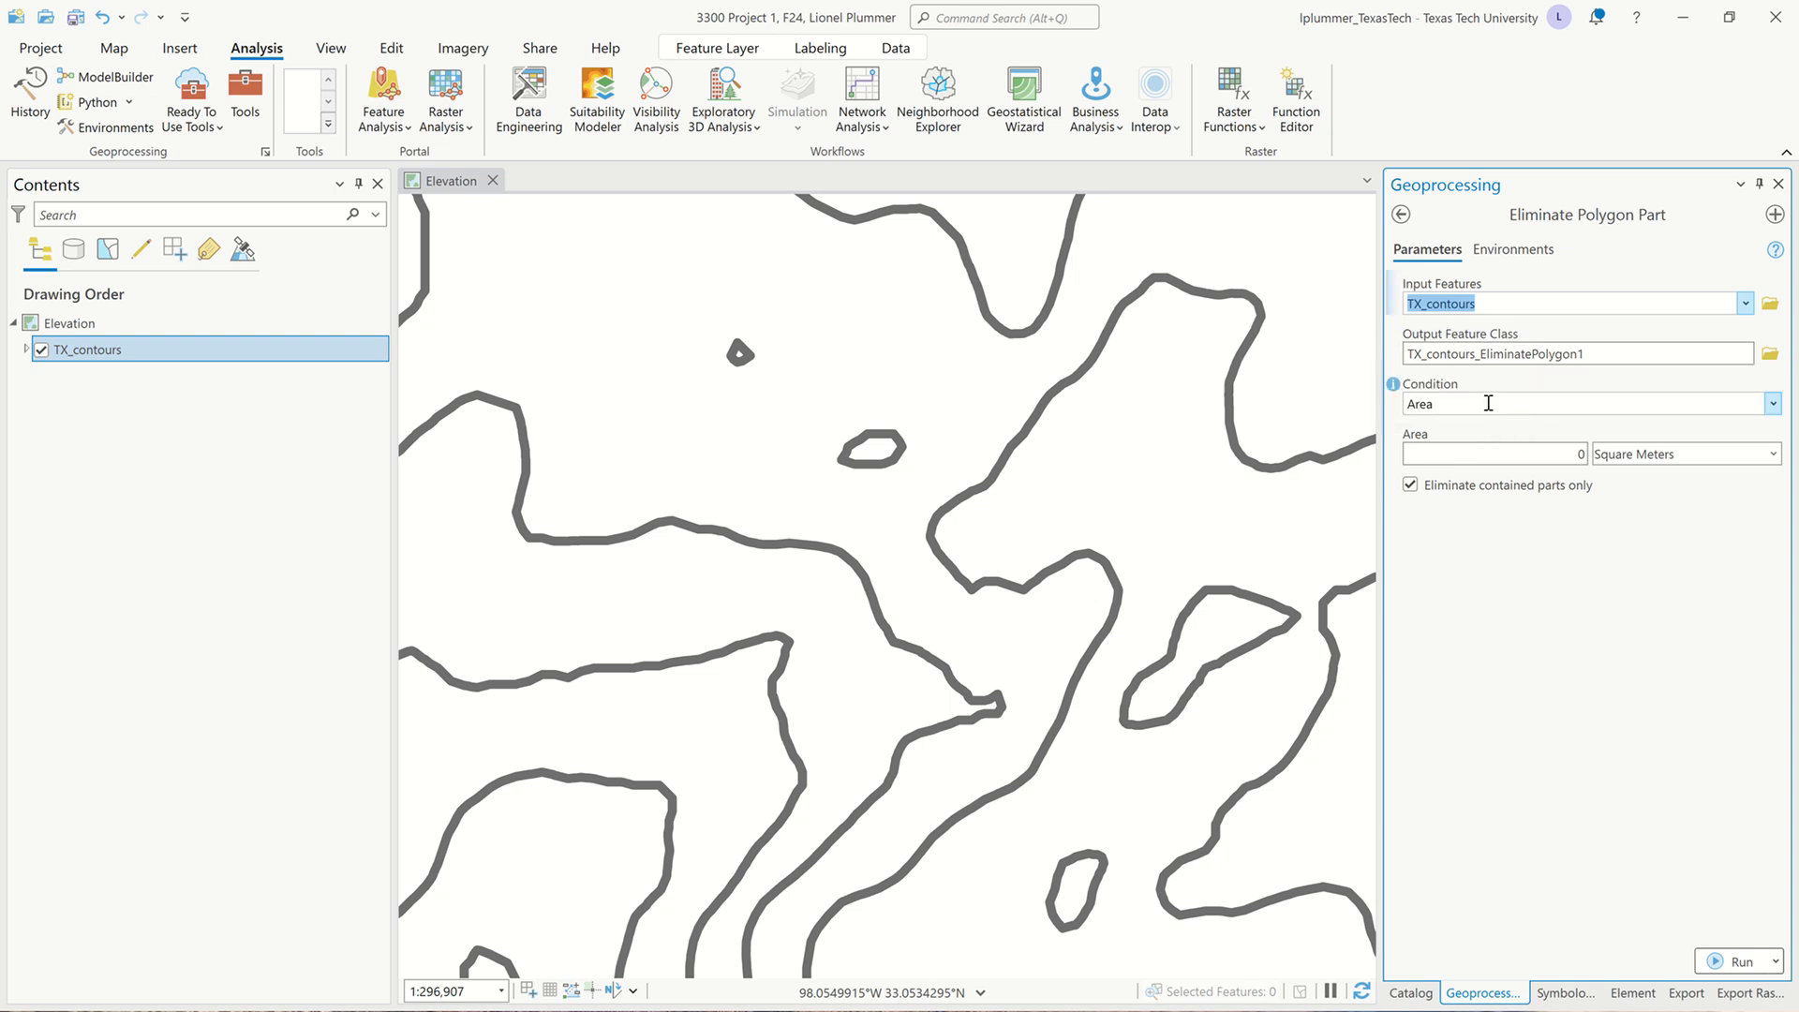
{"action": "left_click", "coordinate": [1564, 453]}
{"action": "type", "text": "1"}
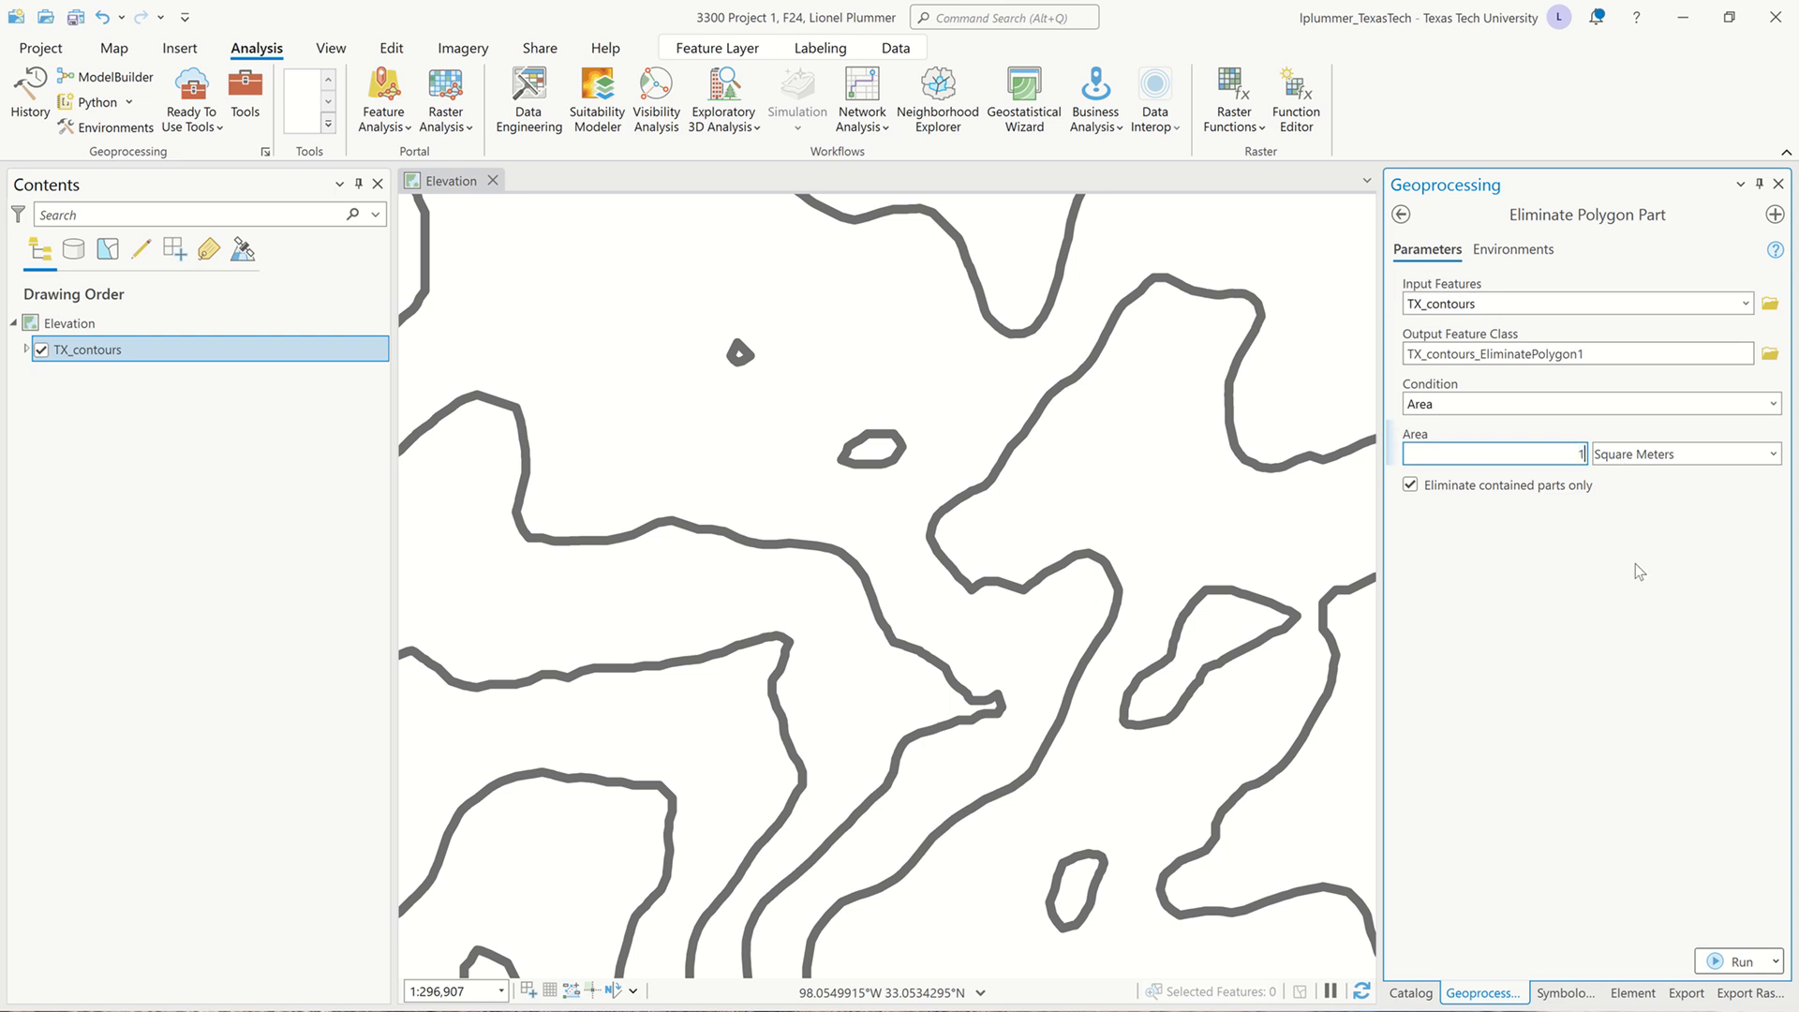
{"action": "type", "text": "4"}
{"action": "key", "text": "Tab"}
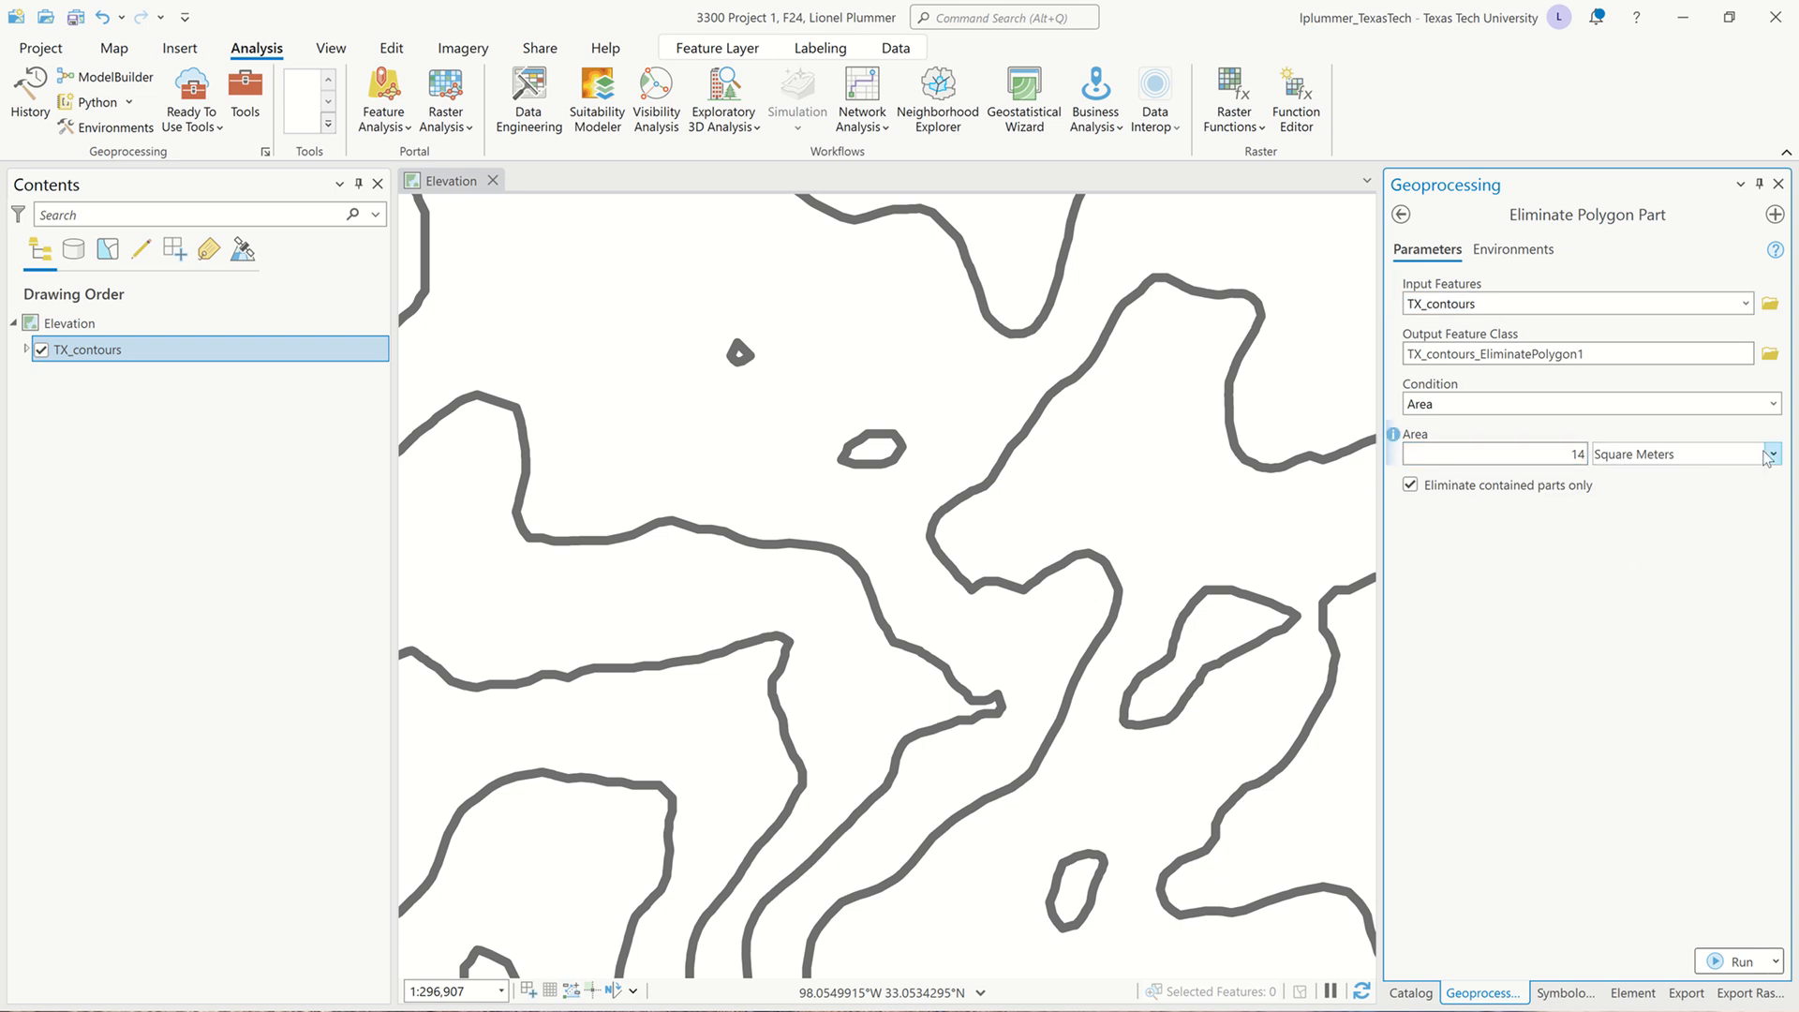
{"action": "left_click", "coordinate": [1771, 456]}
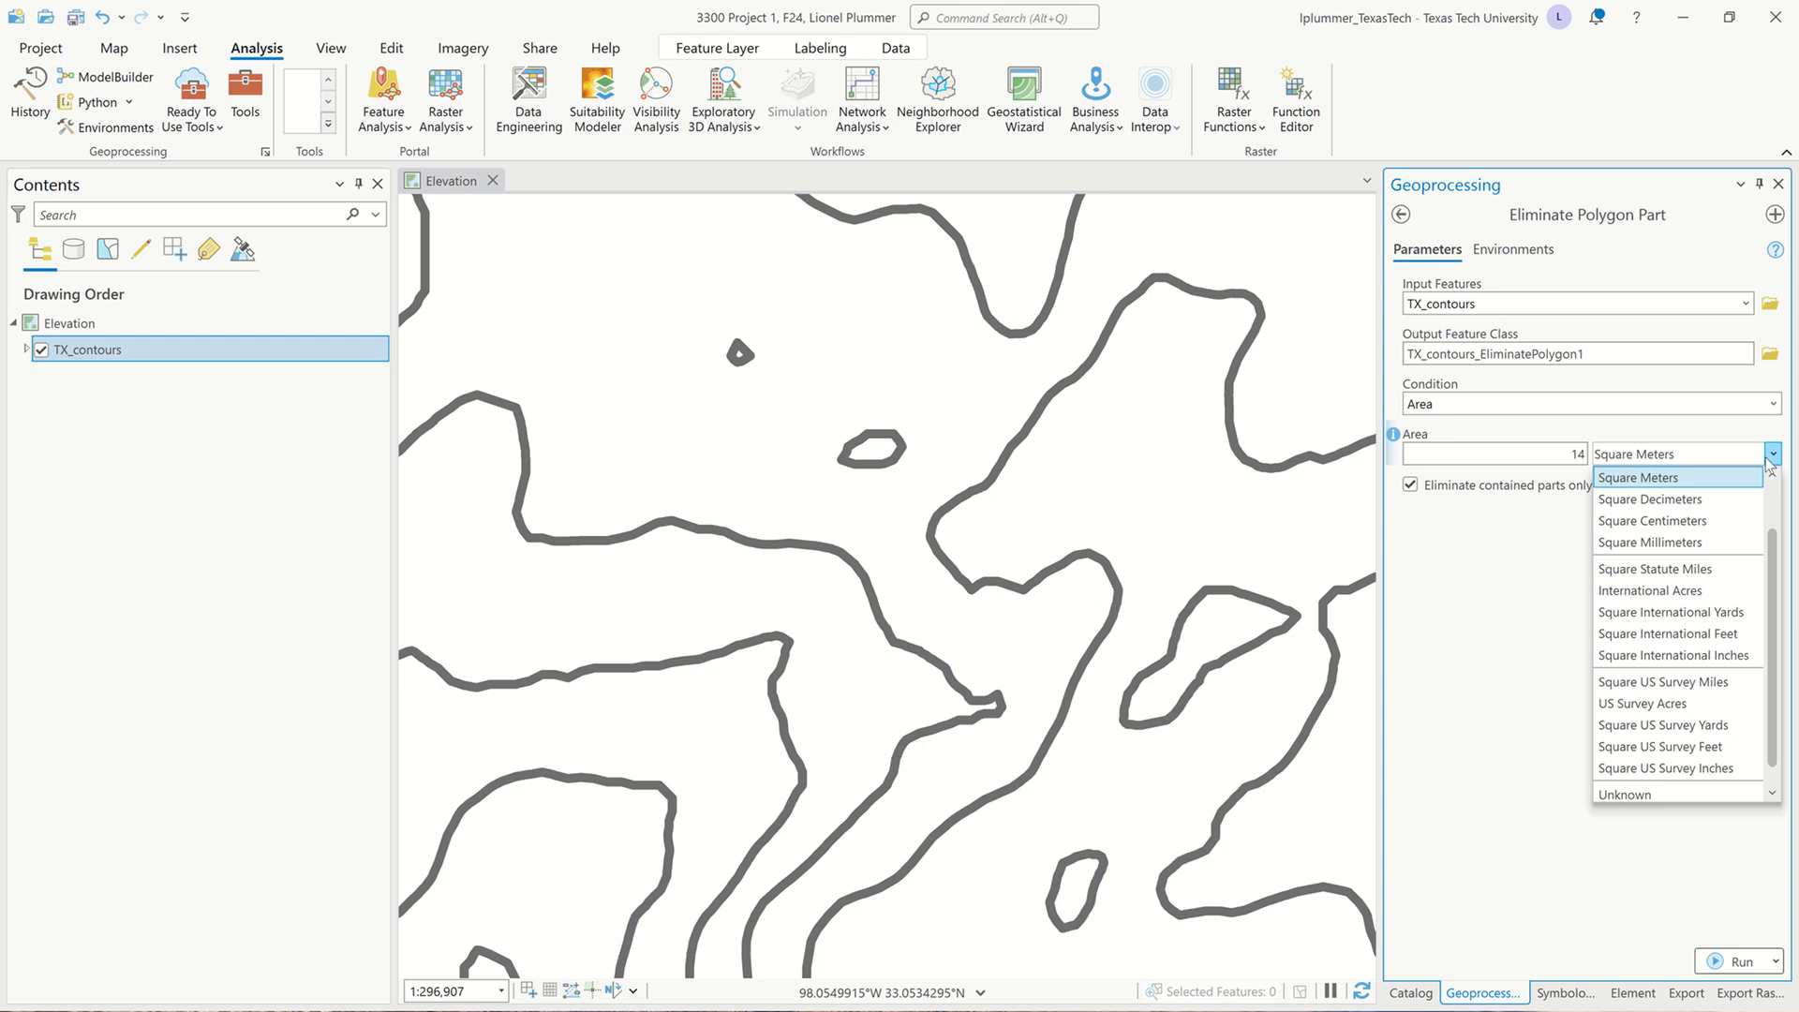
{"action": "scroll", "coordinate": [1742, 504], "scroll_direction": "up", "scroll_amount": 1}
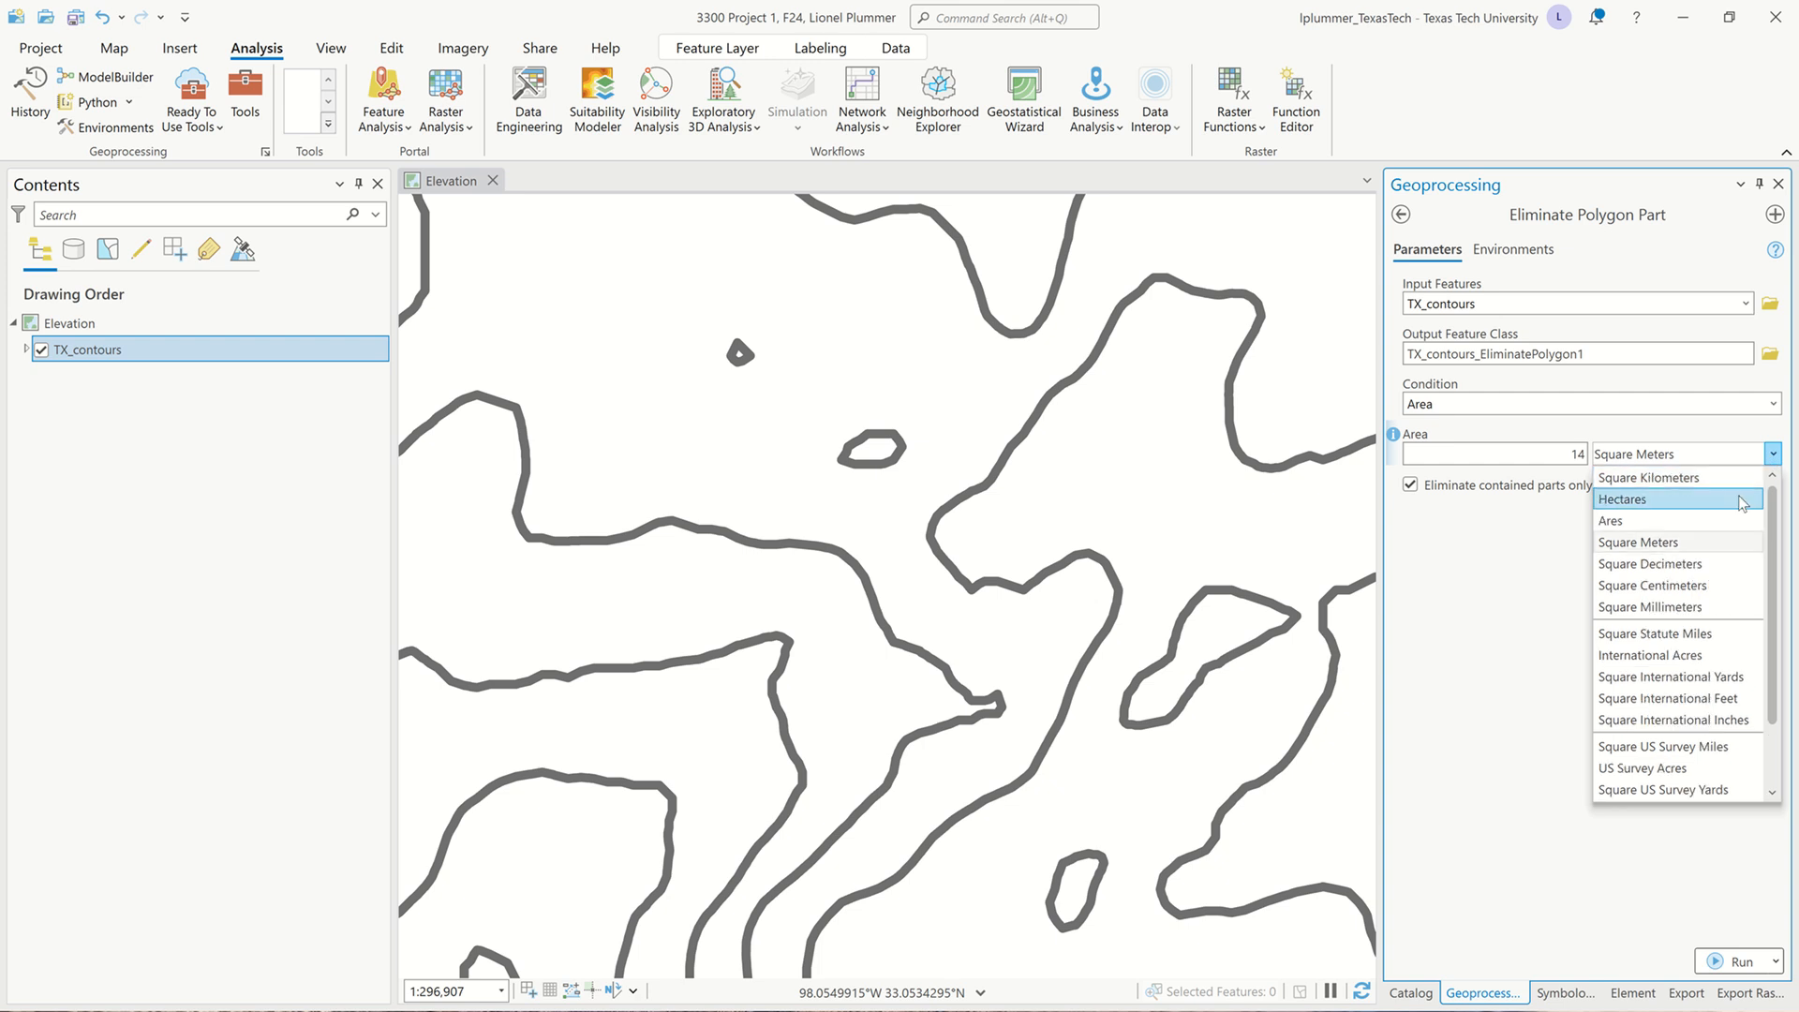
{"action": "left_click", "coordinate": [1727, 477]}
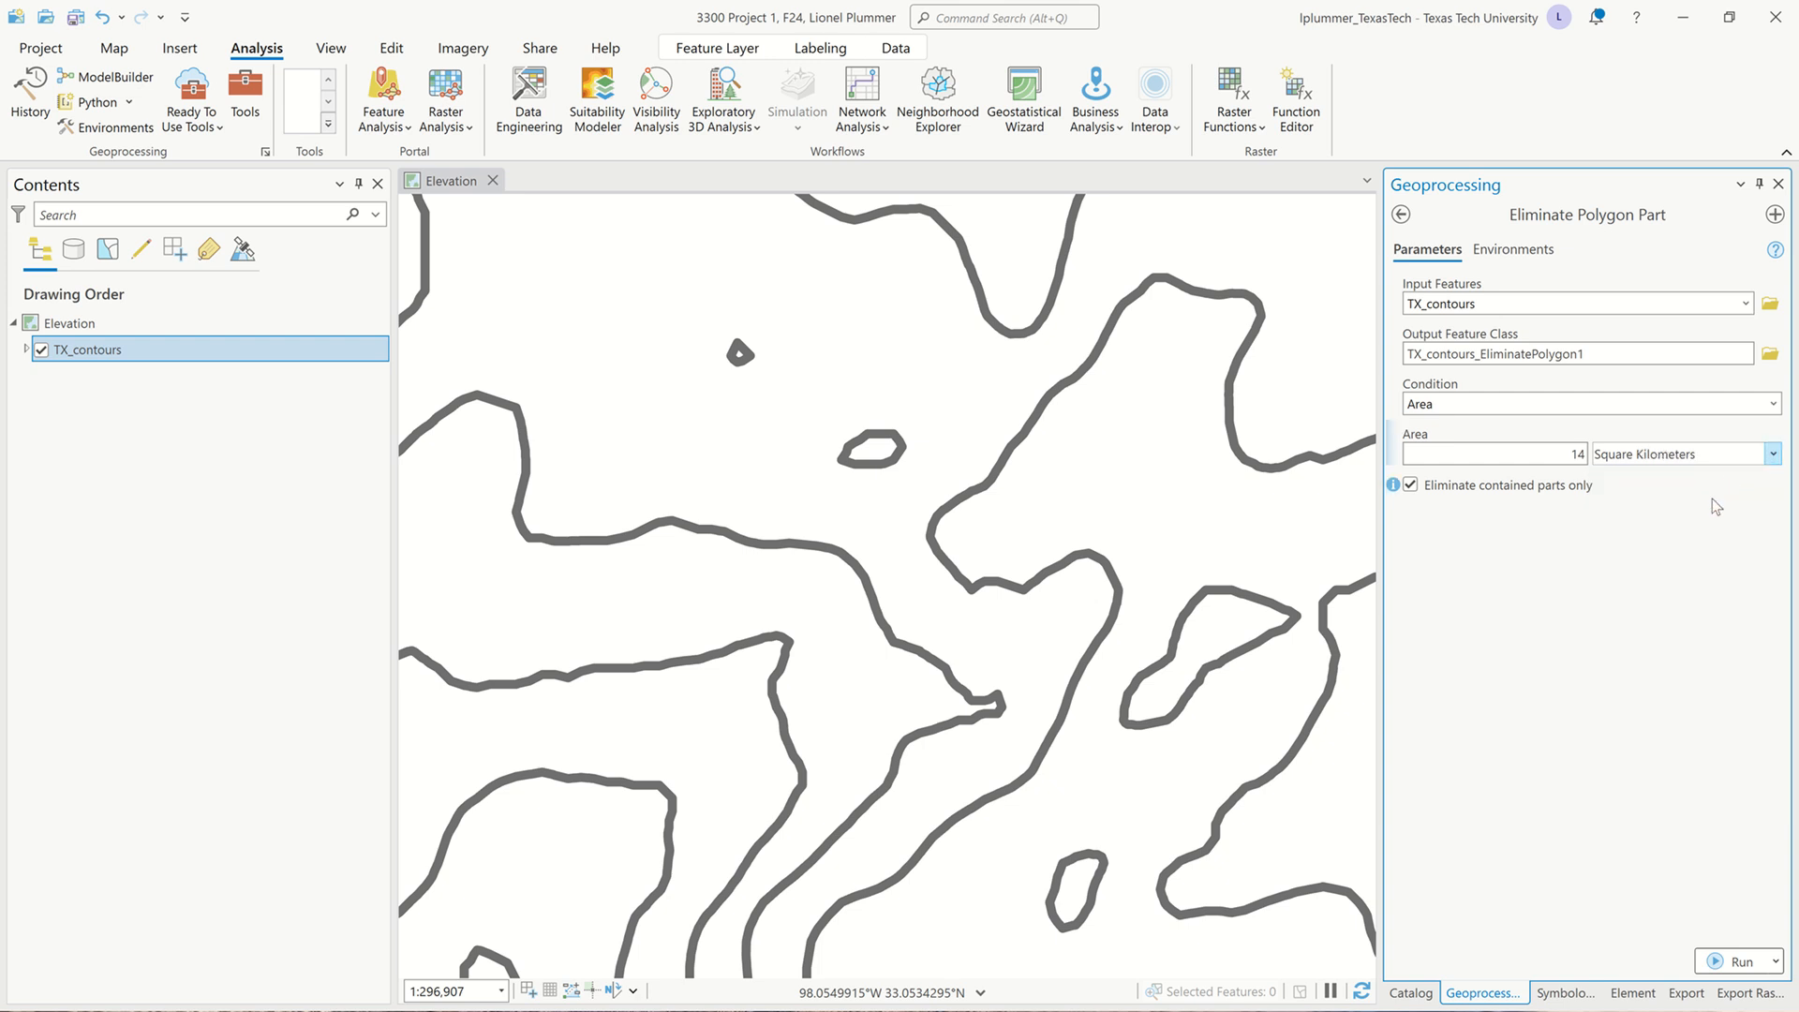
{"action": "left_click", "coordinate": [1410, 485]}
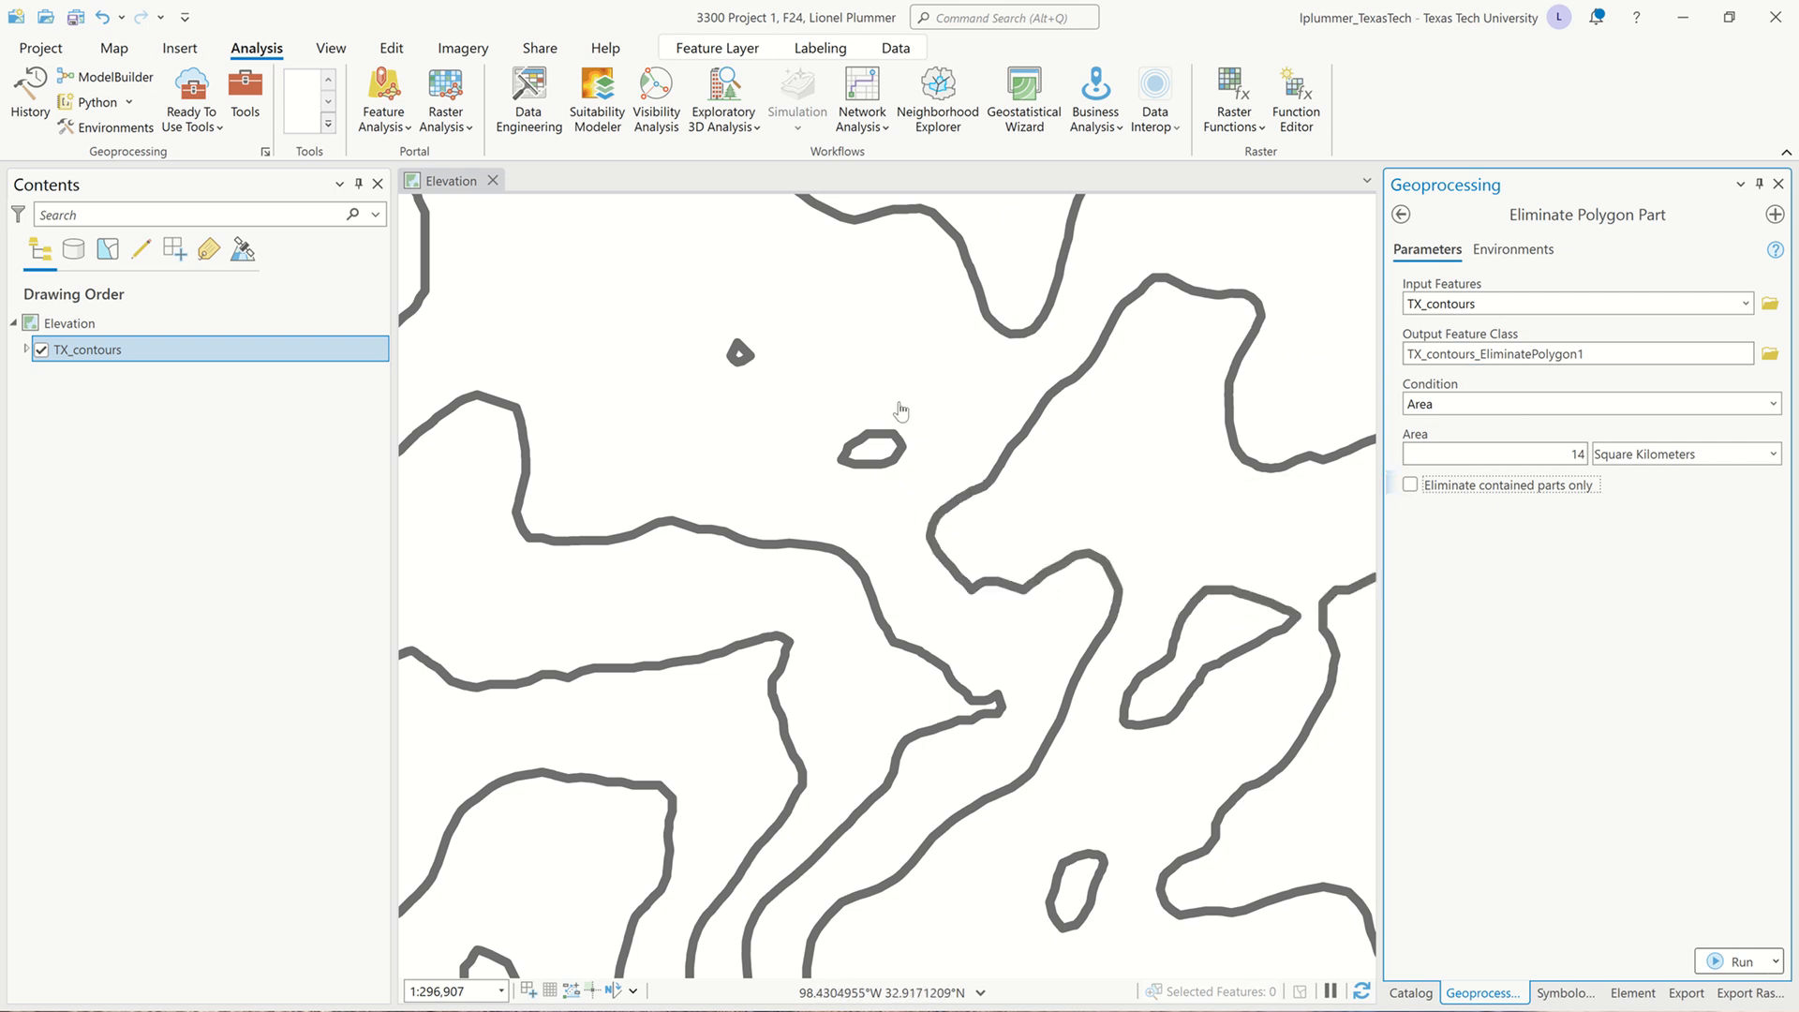
Set the output coordinate system to the current map, Elevation, and run Eliminate Polygon Part.
{"action": "left_click", "coordinate": [1534, 261]}
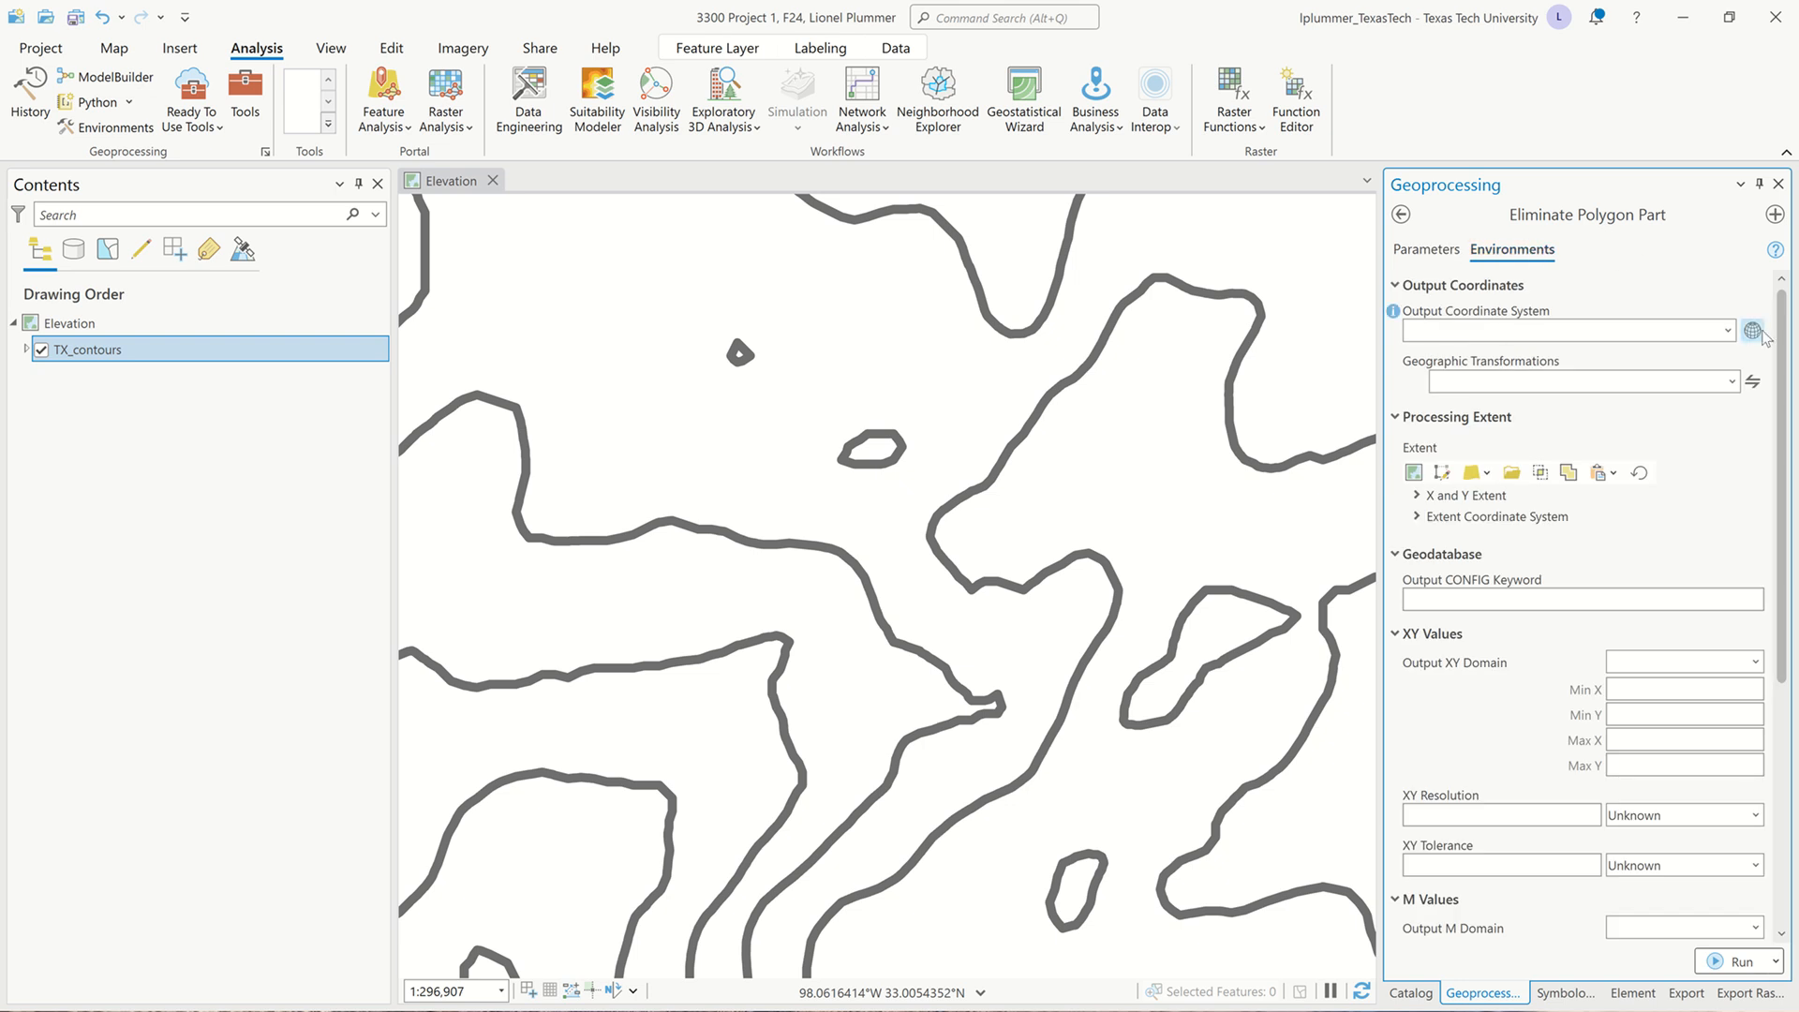
{"action": "left_click", "coordinate": [1727, 331]}
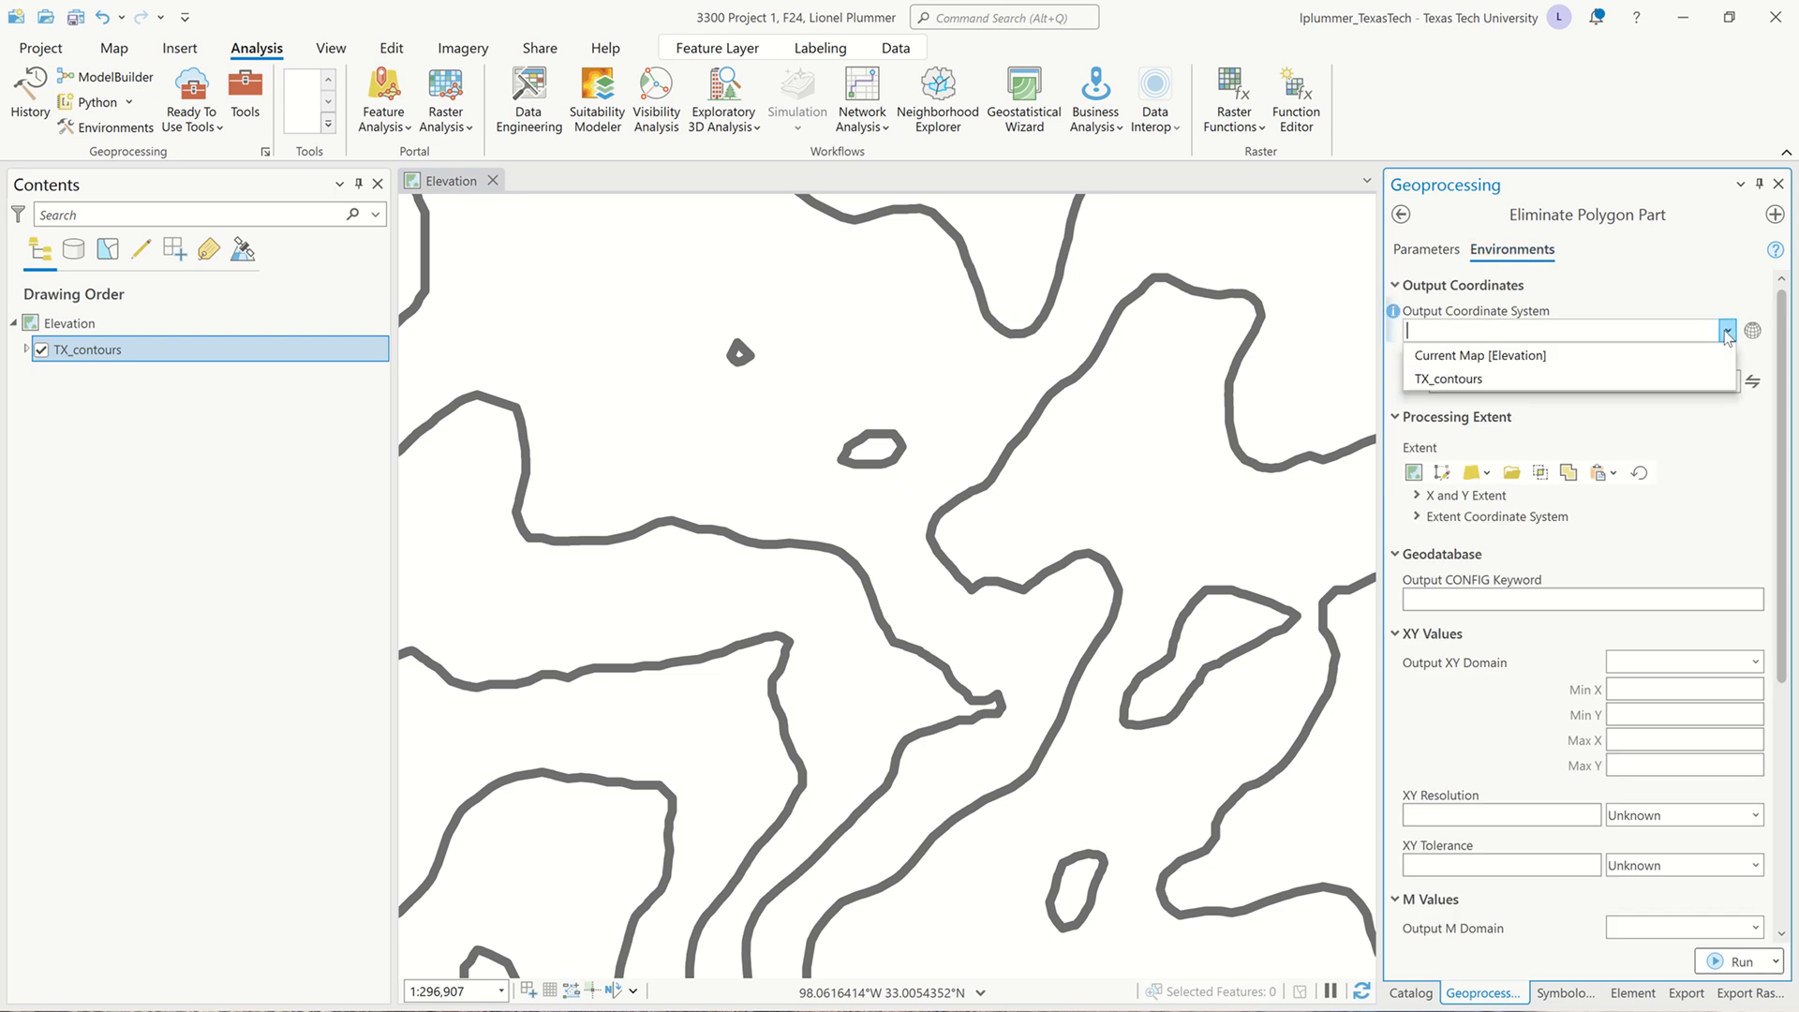
{"action": "left_click", "coordinate": [1646, 357]}
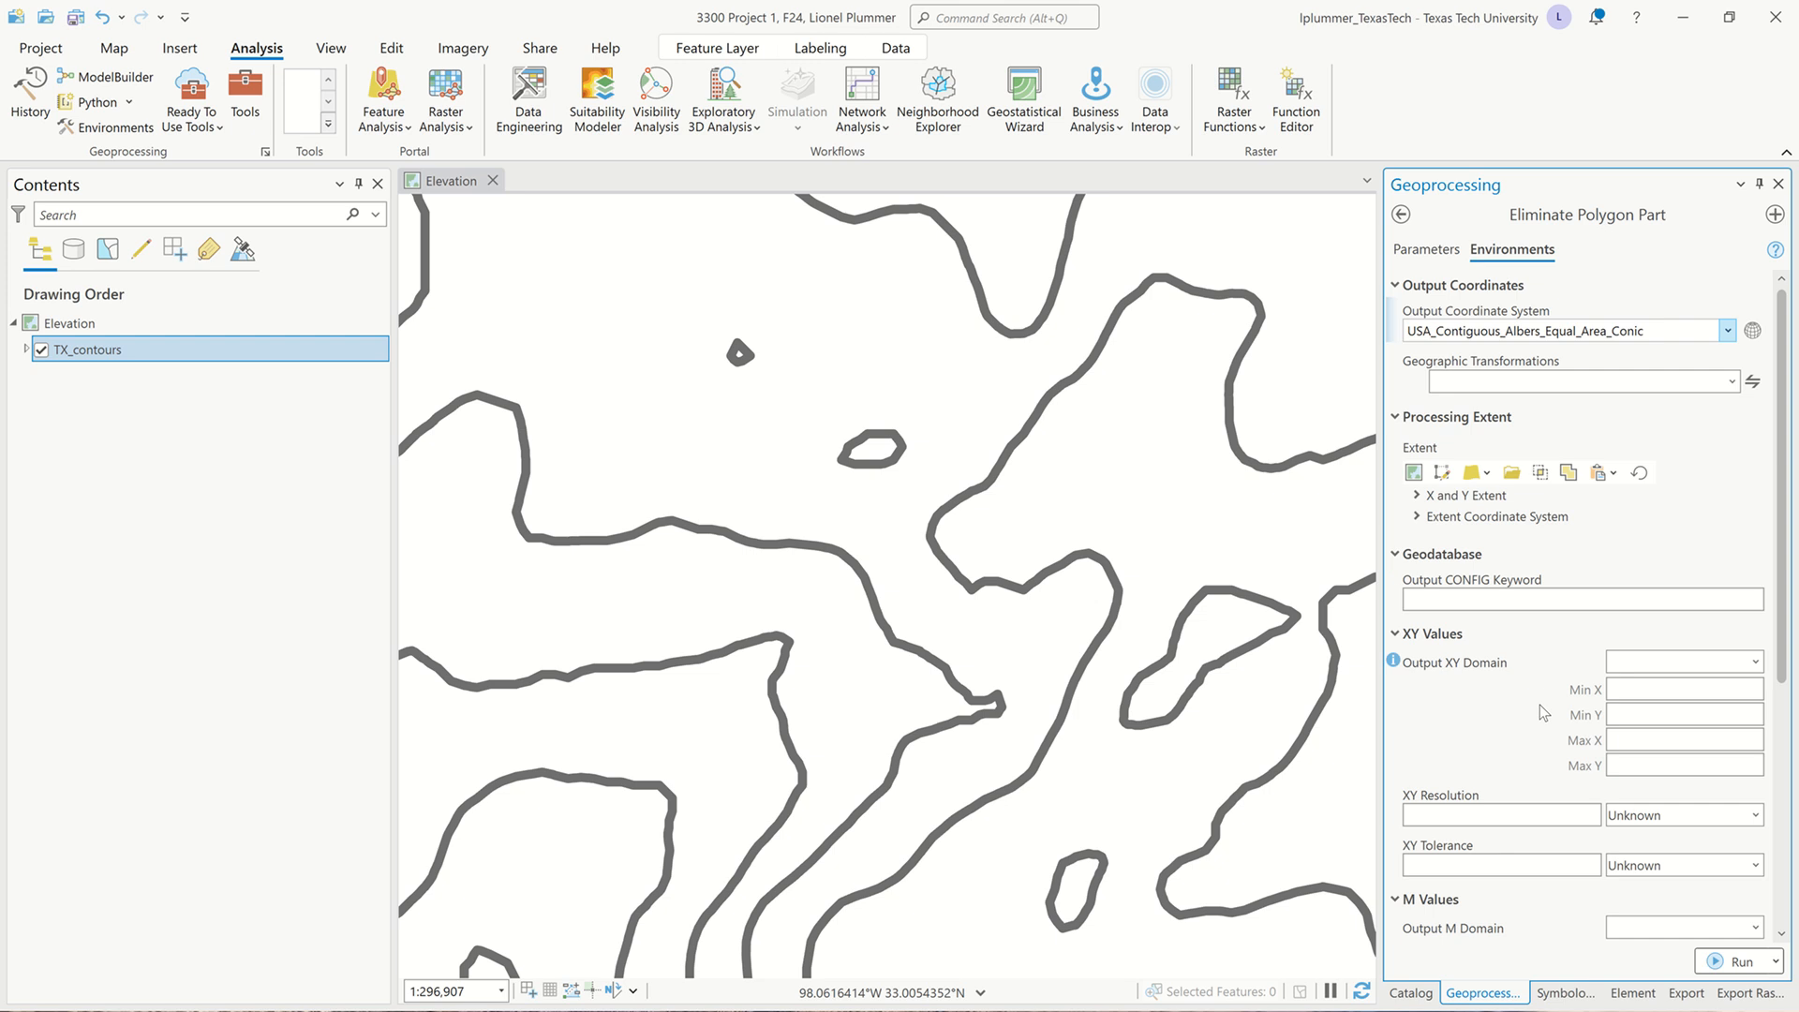
{"action": "left_click", "coordinate": [1732, 962]}
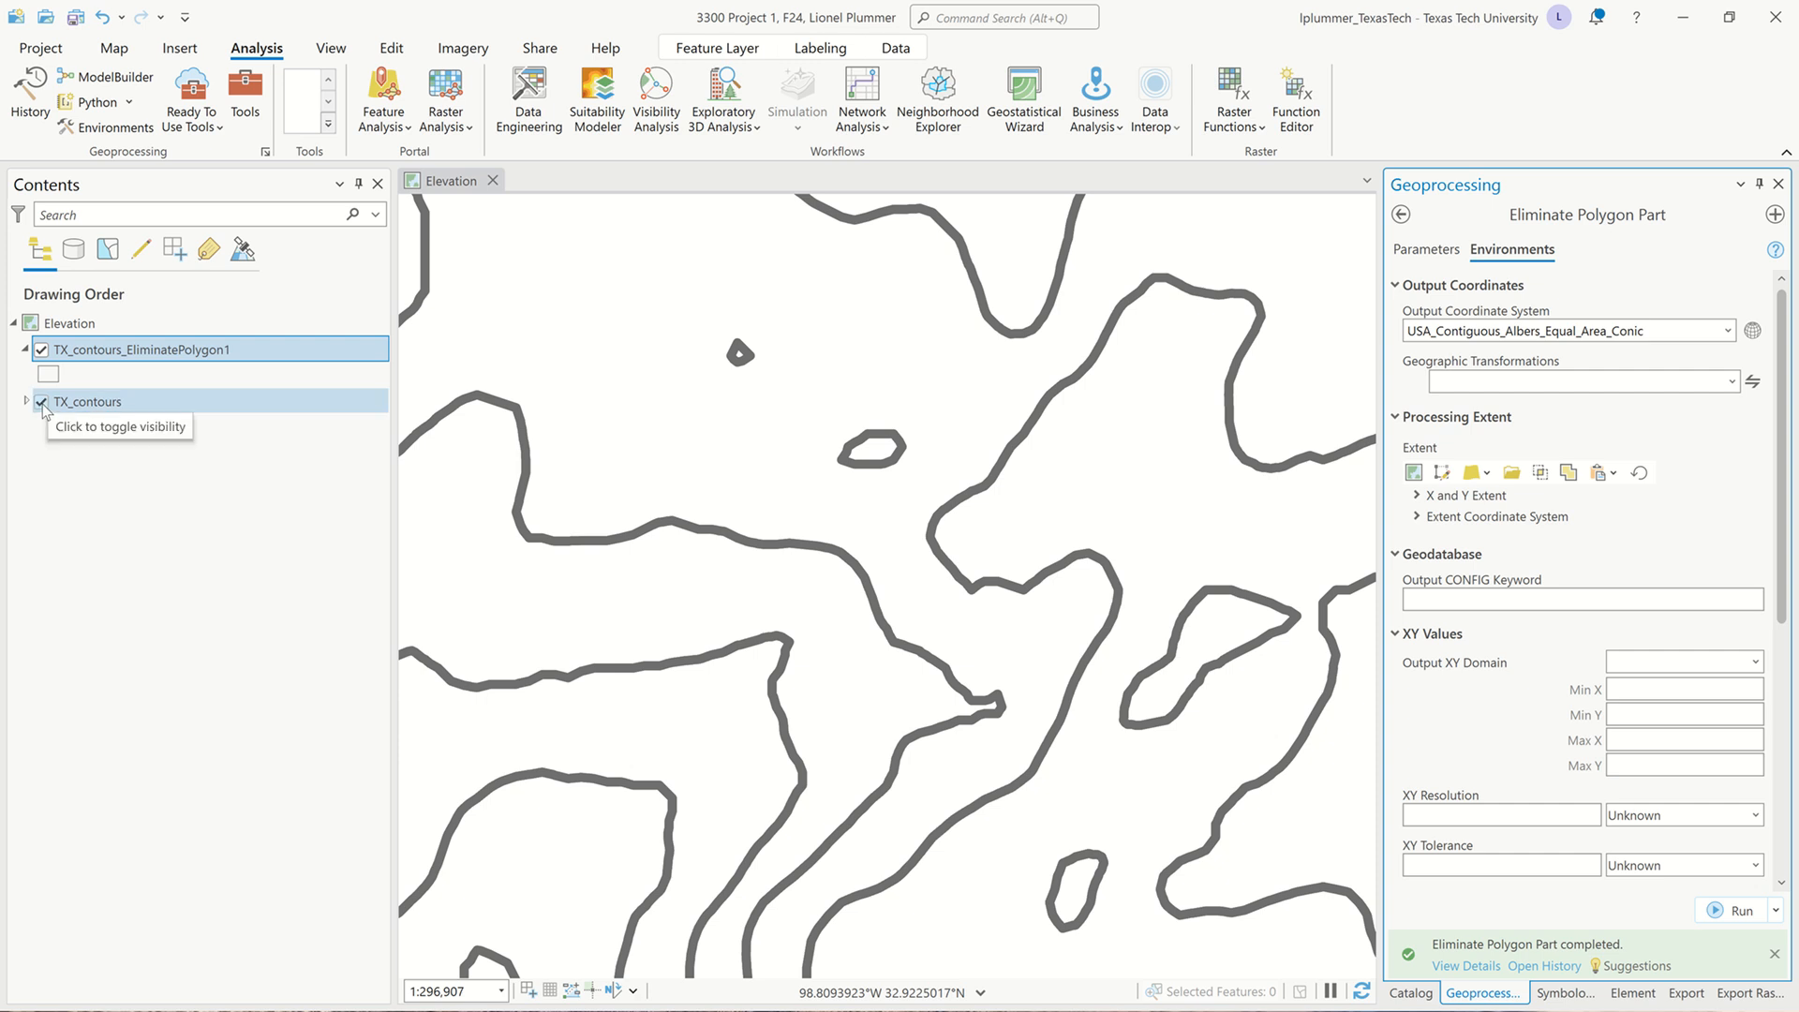
Toggle the original TX_contours layer's visibility to compare it with the eliminated-parts output, leaving it hidden.
{"action": "left_click", "coordinate": [42, 403]}
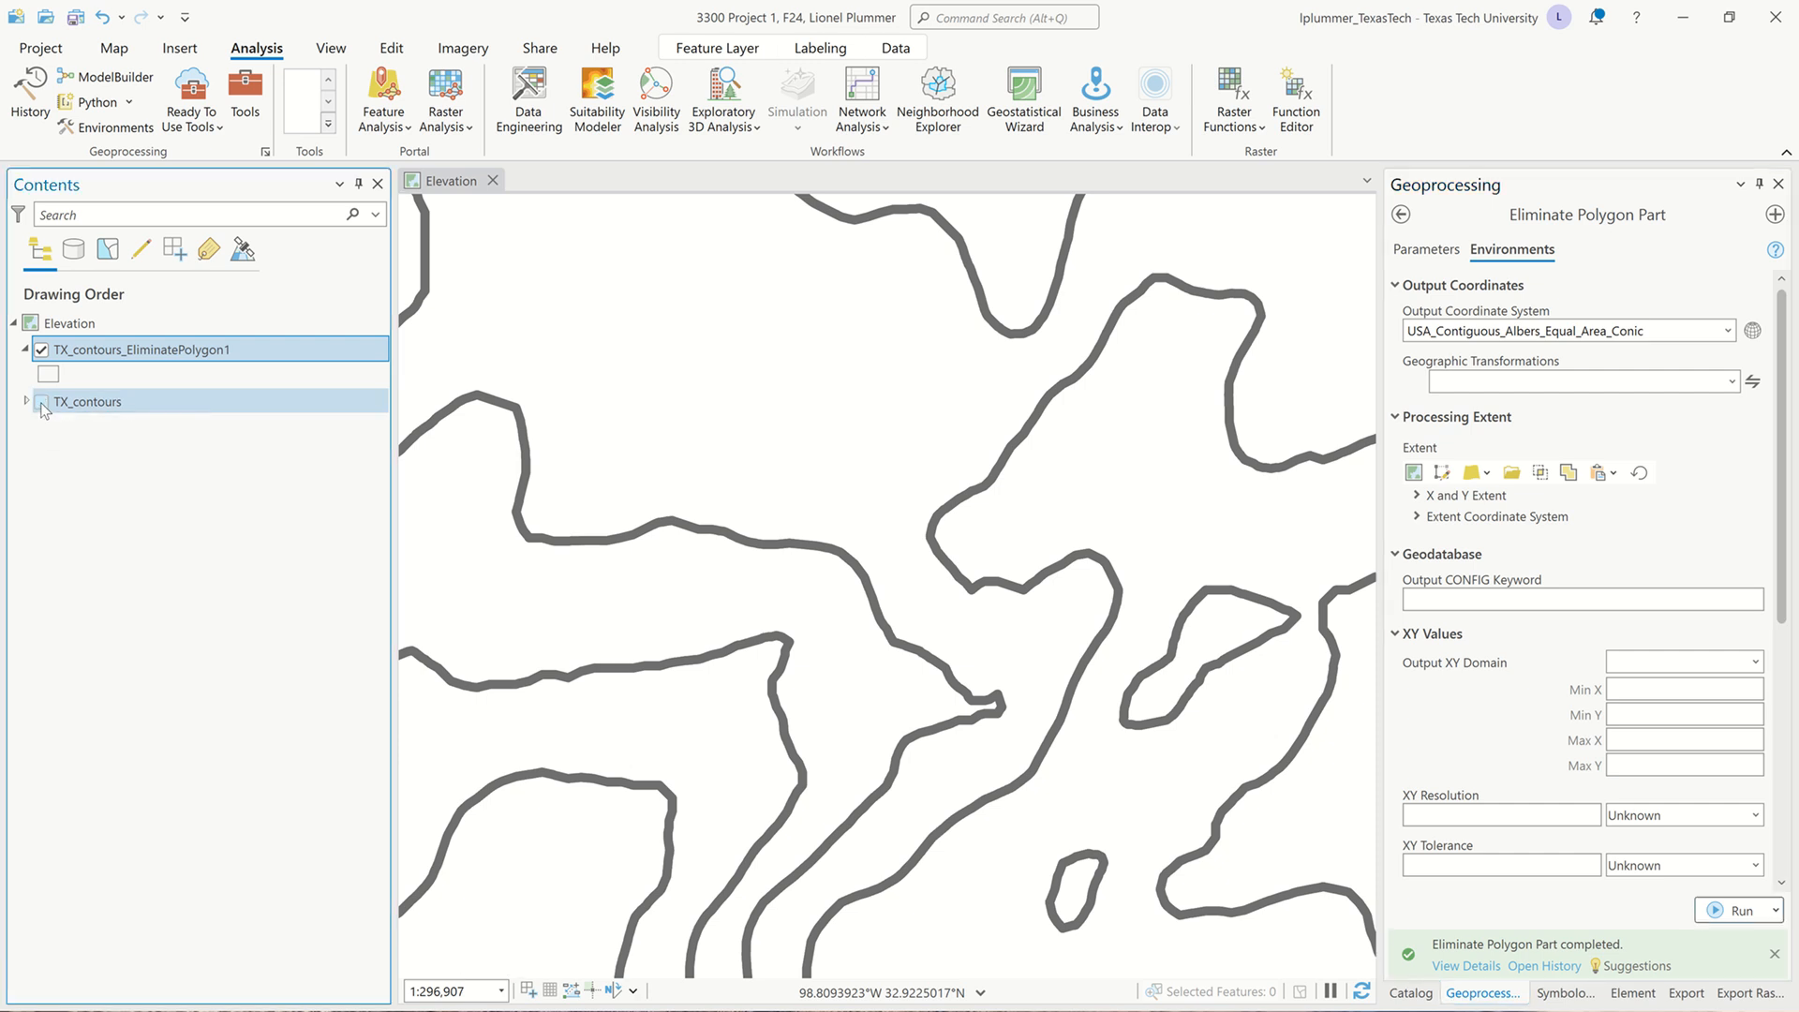
{"action": "left_click", "coordinate": [42, 403]}
{"action": "left_click", "coordinate": [42, 402]}
Remove the original TX_contours layer from the Elevation map.
{"action": "scroll", "coordinate": [833, 416], "scroll_direction": "down", "scroll_amount": 5}
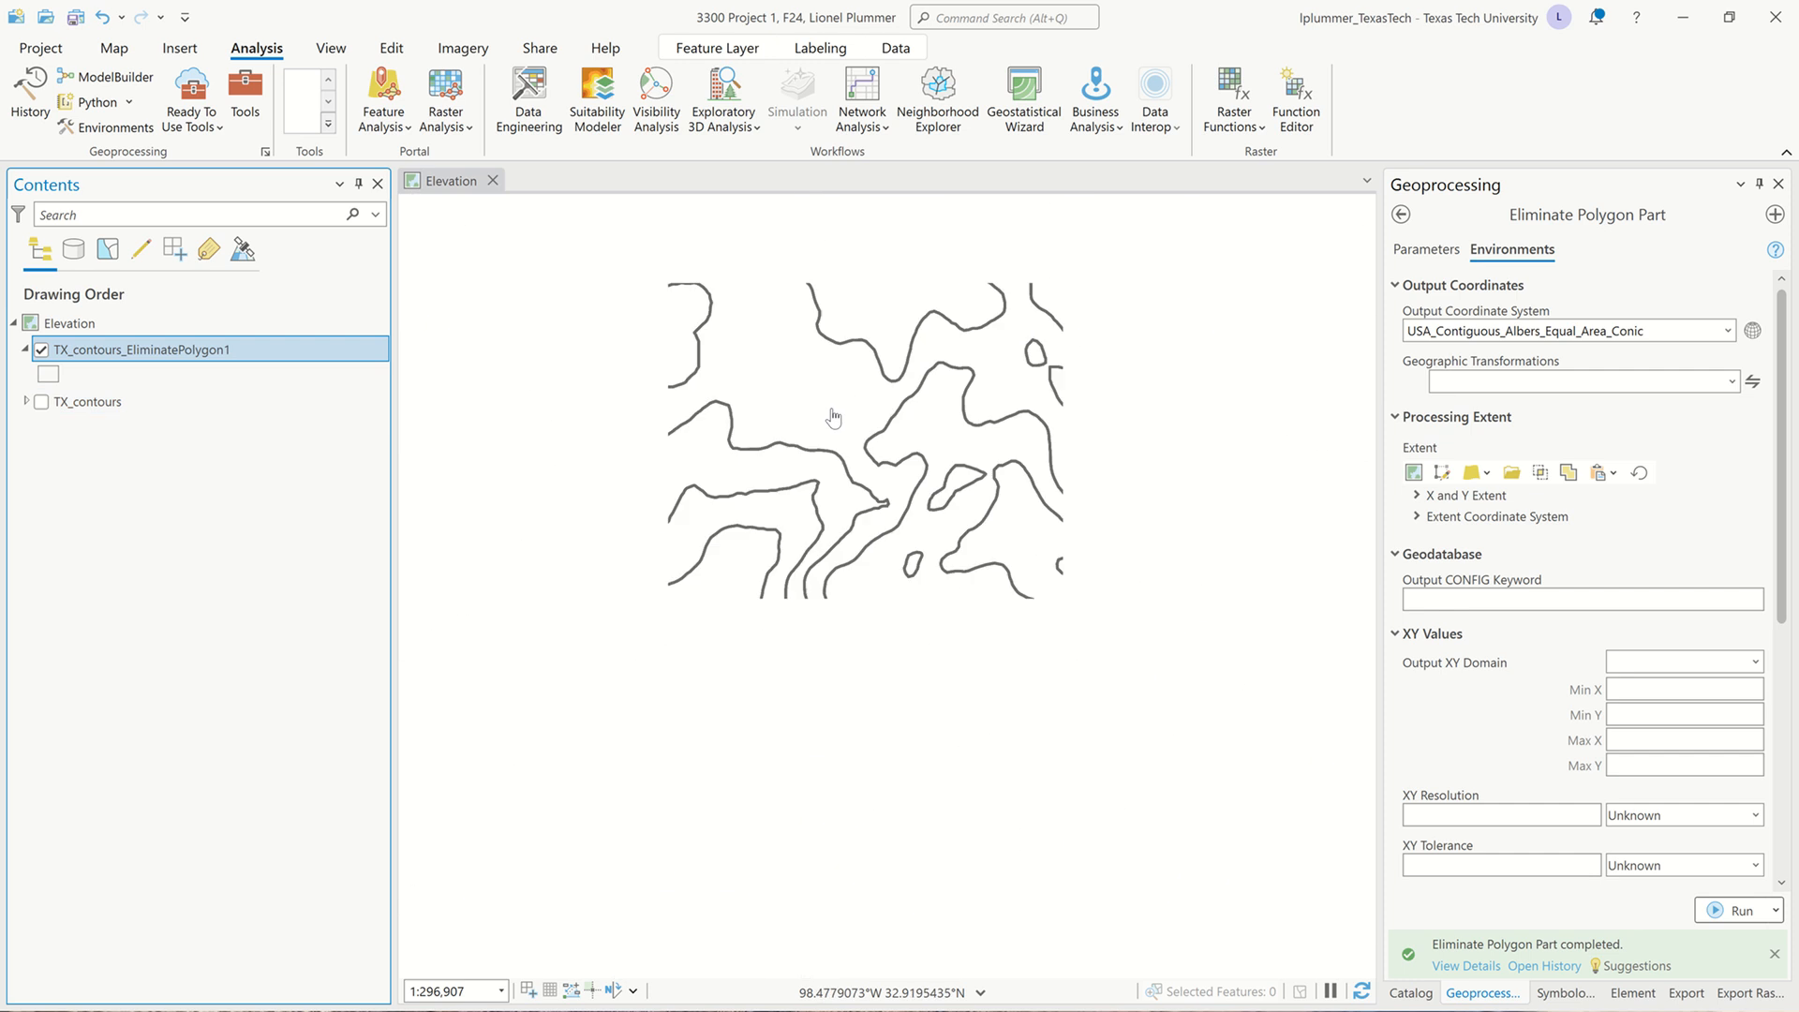
{"action": "scroll", "coordinate": [832, 416], "scroll_direction": "down", "scroll_amount": 3}
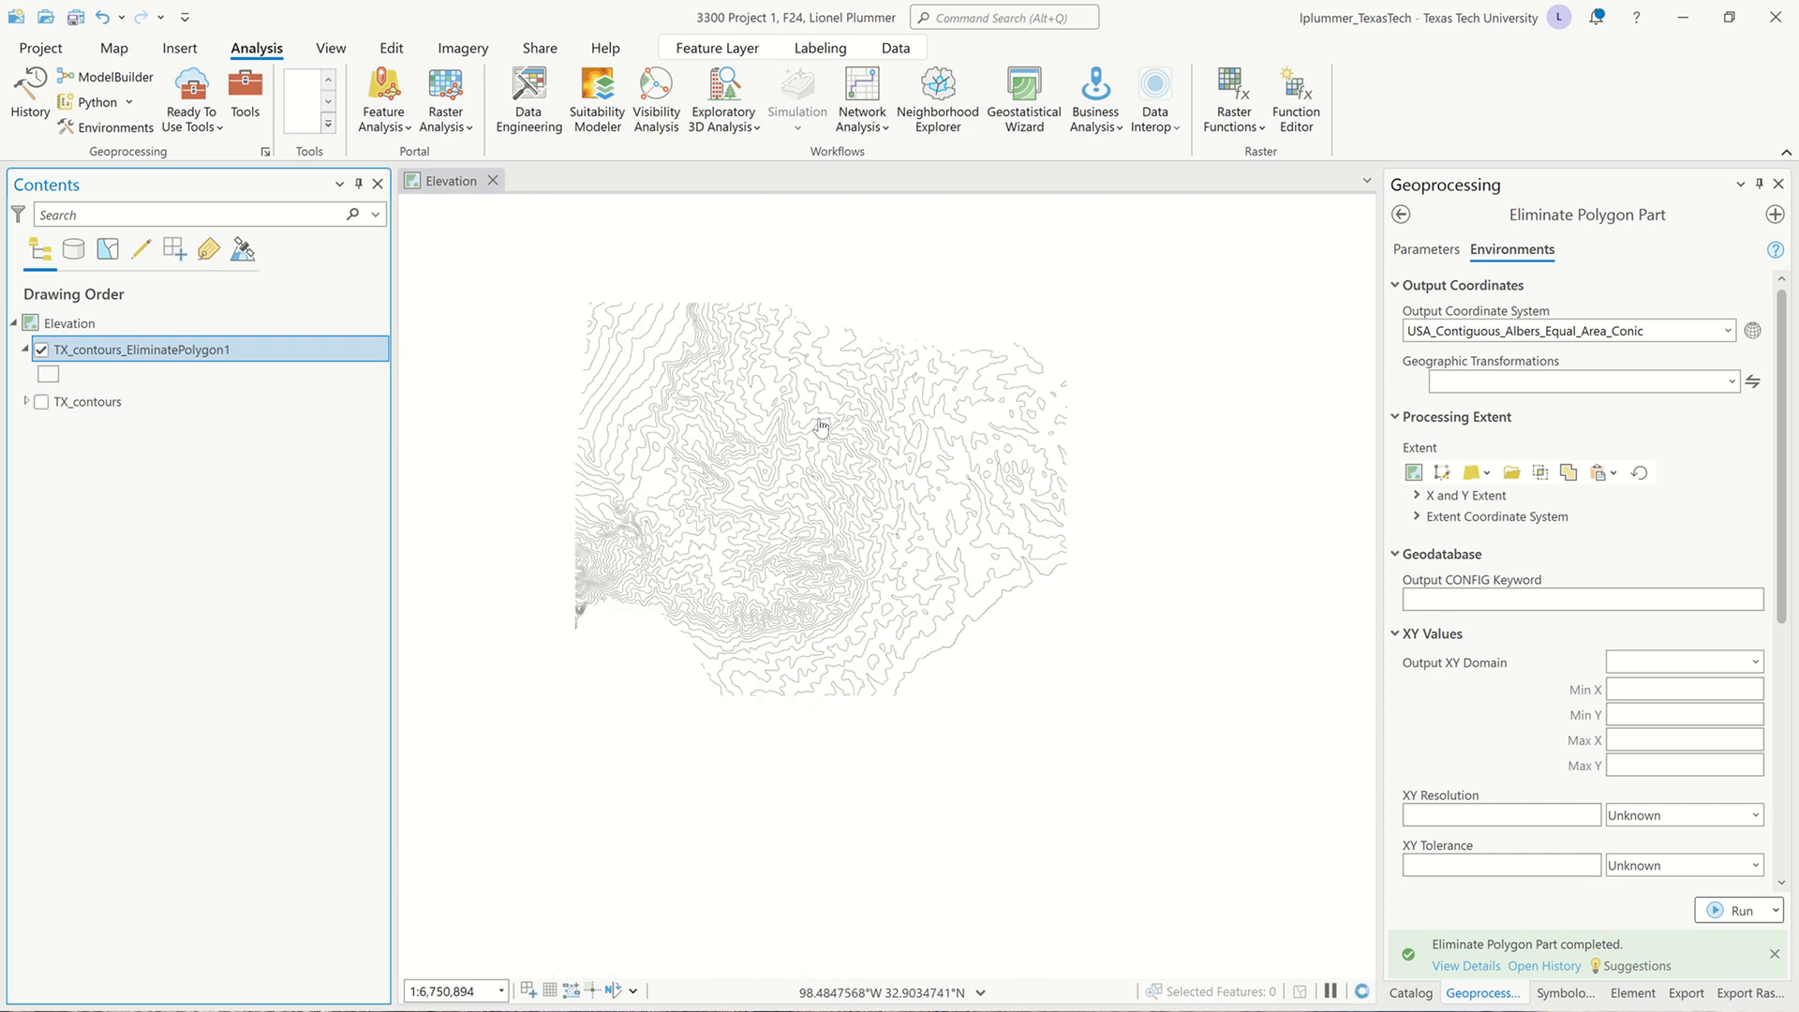
{"action": "left_click_drag", "start_coordinate": [860, 523], "coordinate": [871, 534]}
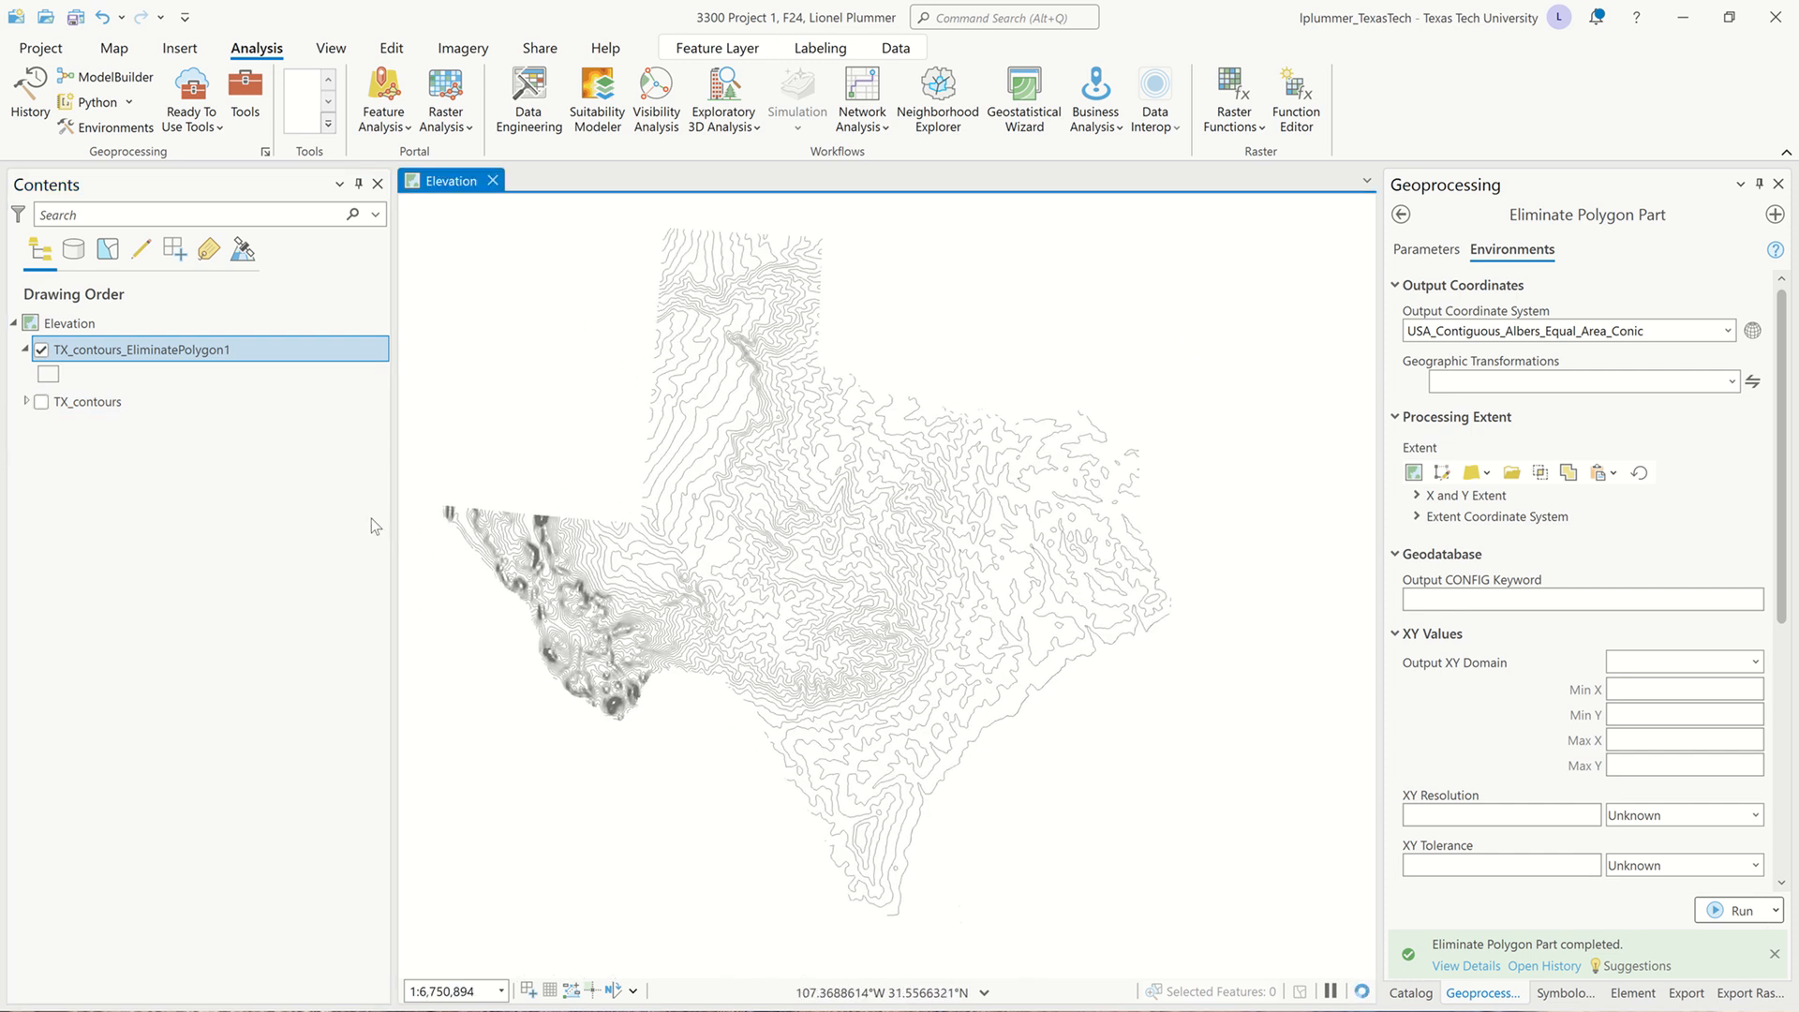
{"action": "right_click", "coordinate": [124, 396]}
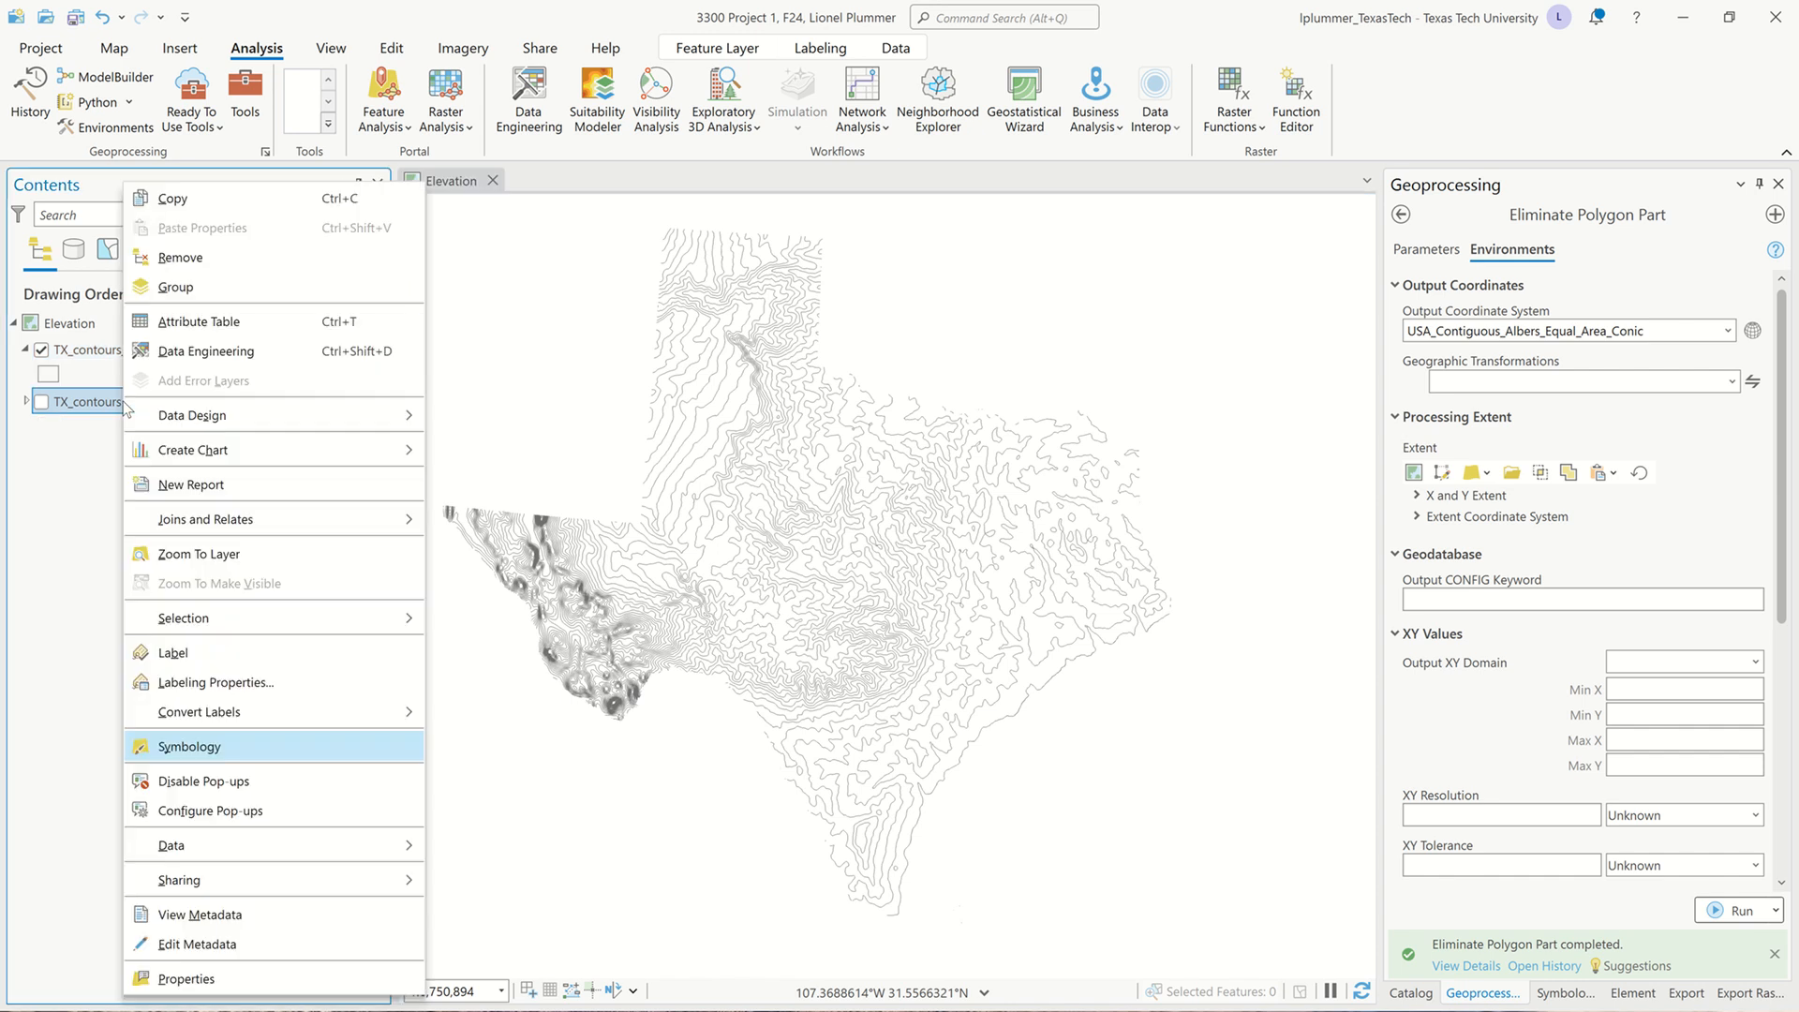
{"action": "left_click", "coordinate": [193, 257]}
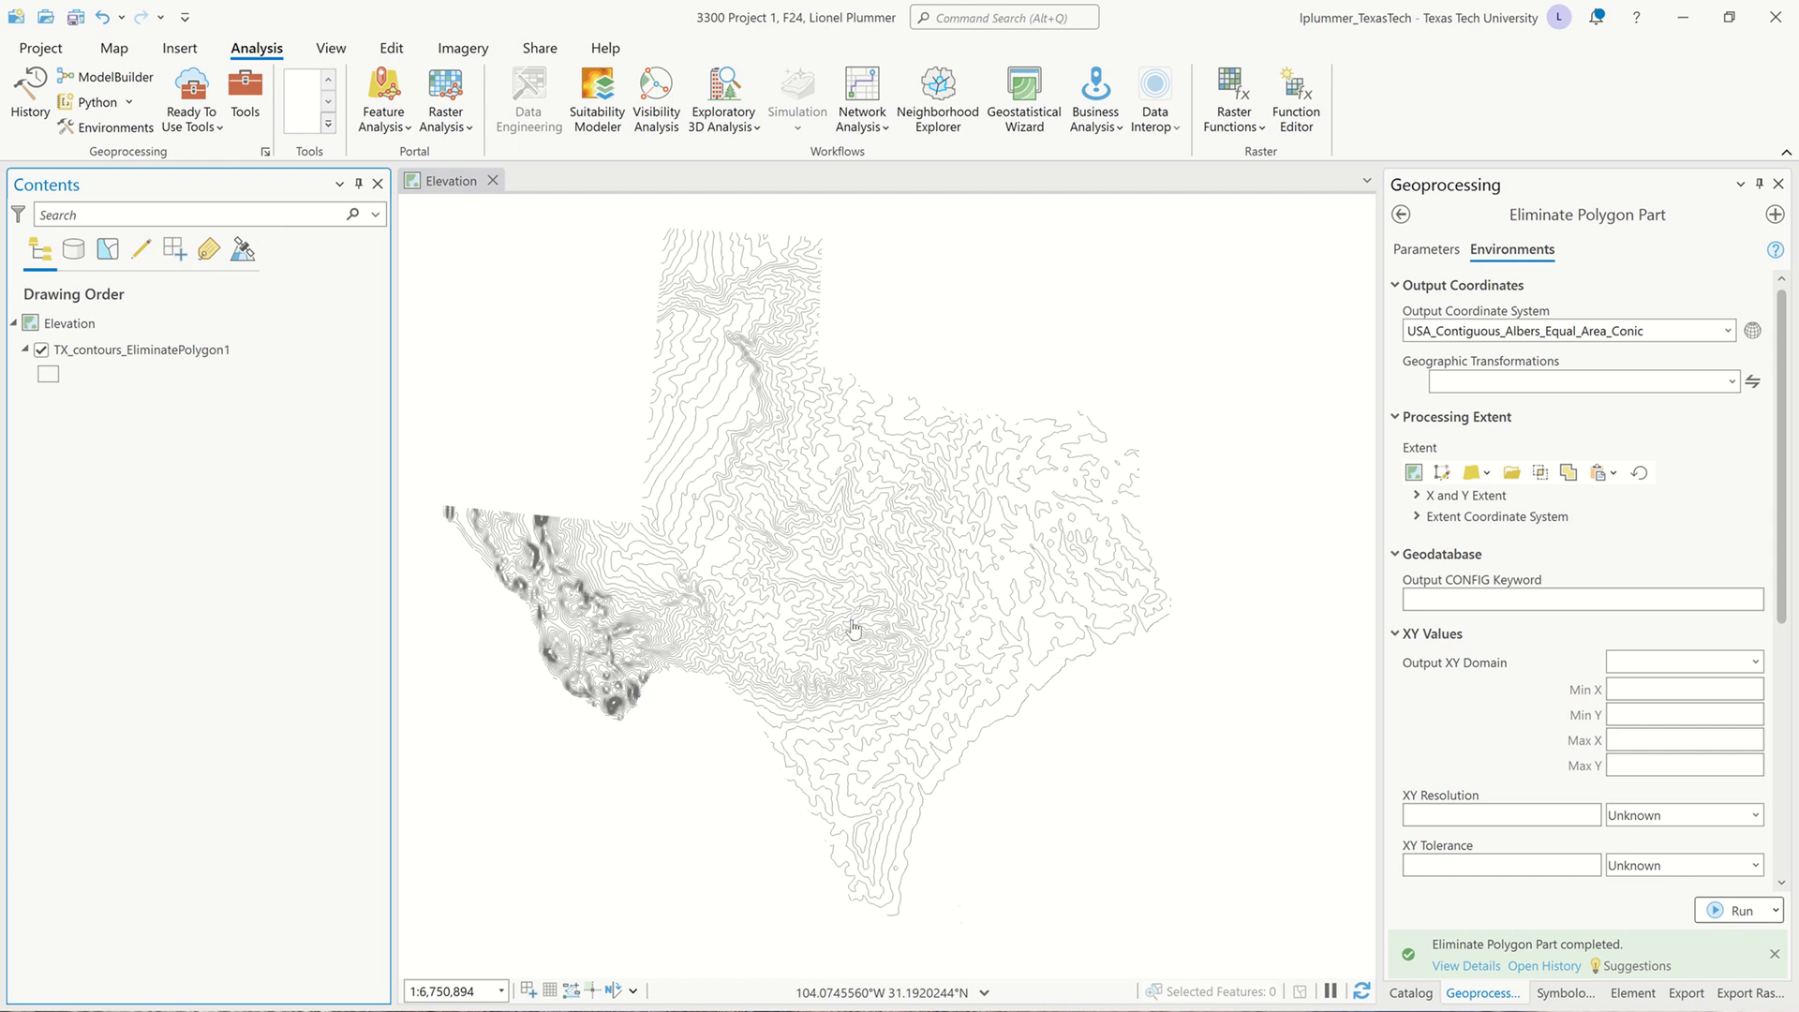
Examine the output contours across north-central Texas for remaining small closed rings and return to the full state extent.
{"action": "scroll", "coordinate": [1022, 656], "scroll_direction": "up", "scroll_amount": 3}
{"action": "scroll", "coordinate": [864, 444], "scroll_direction": "up", "scroll_amount": 5}
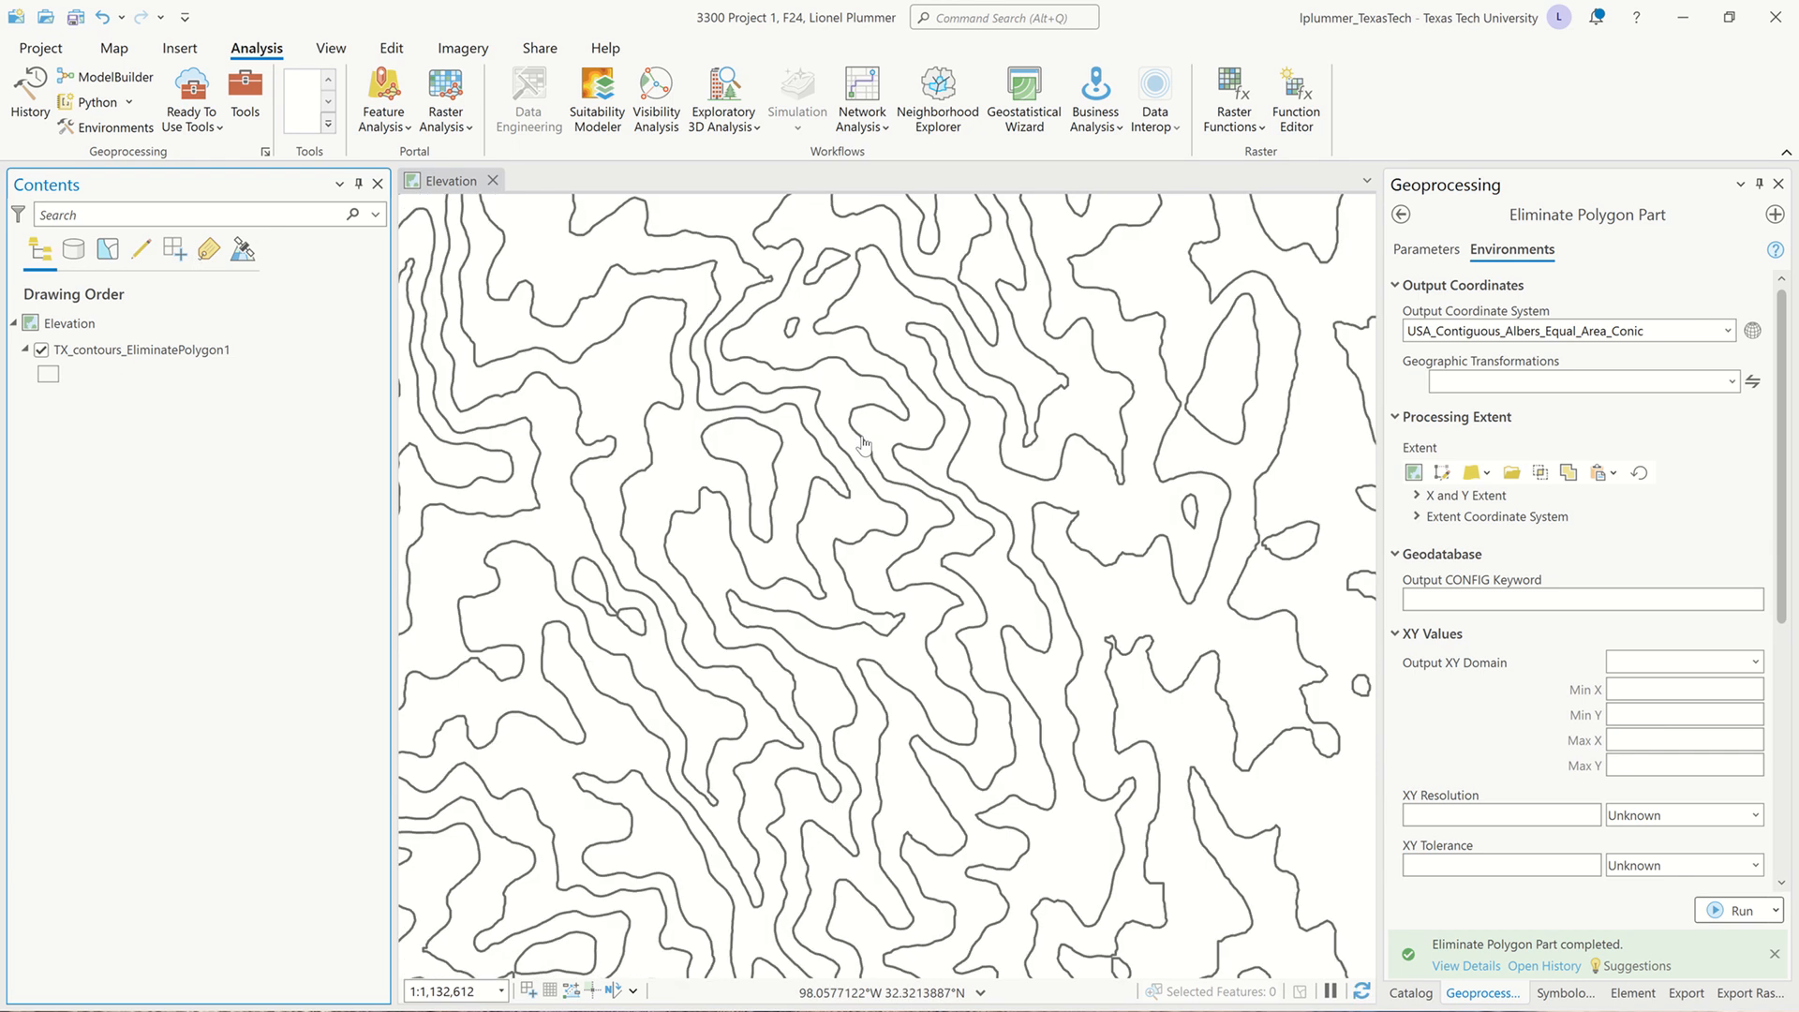
{"action": "scroll", "coordinate": [643, 627], "scroll_direction": "up", "scroll_amount": 4}
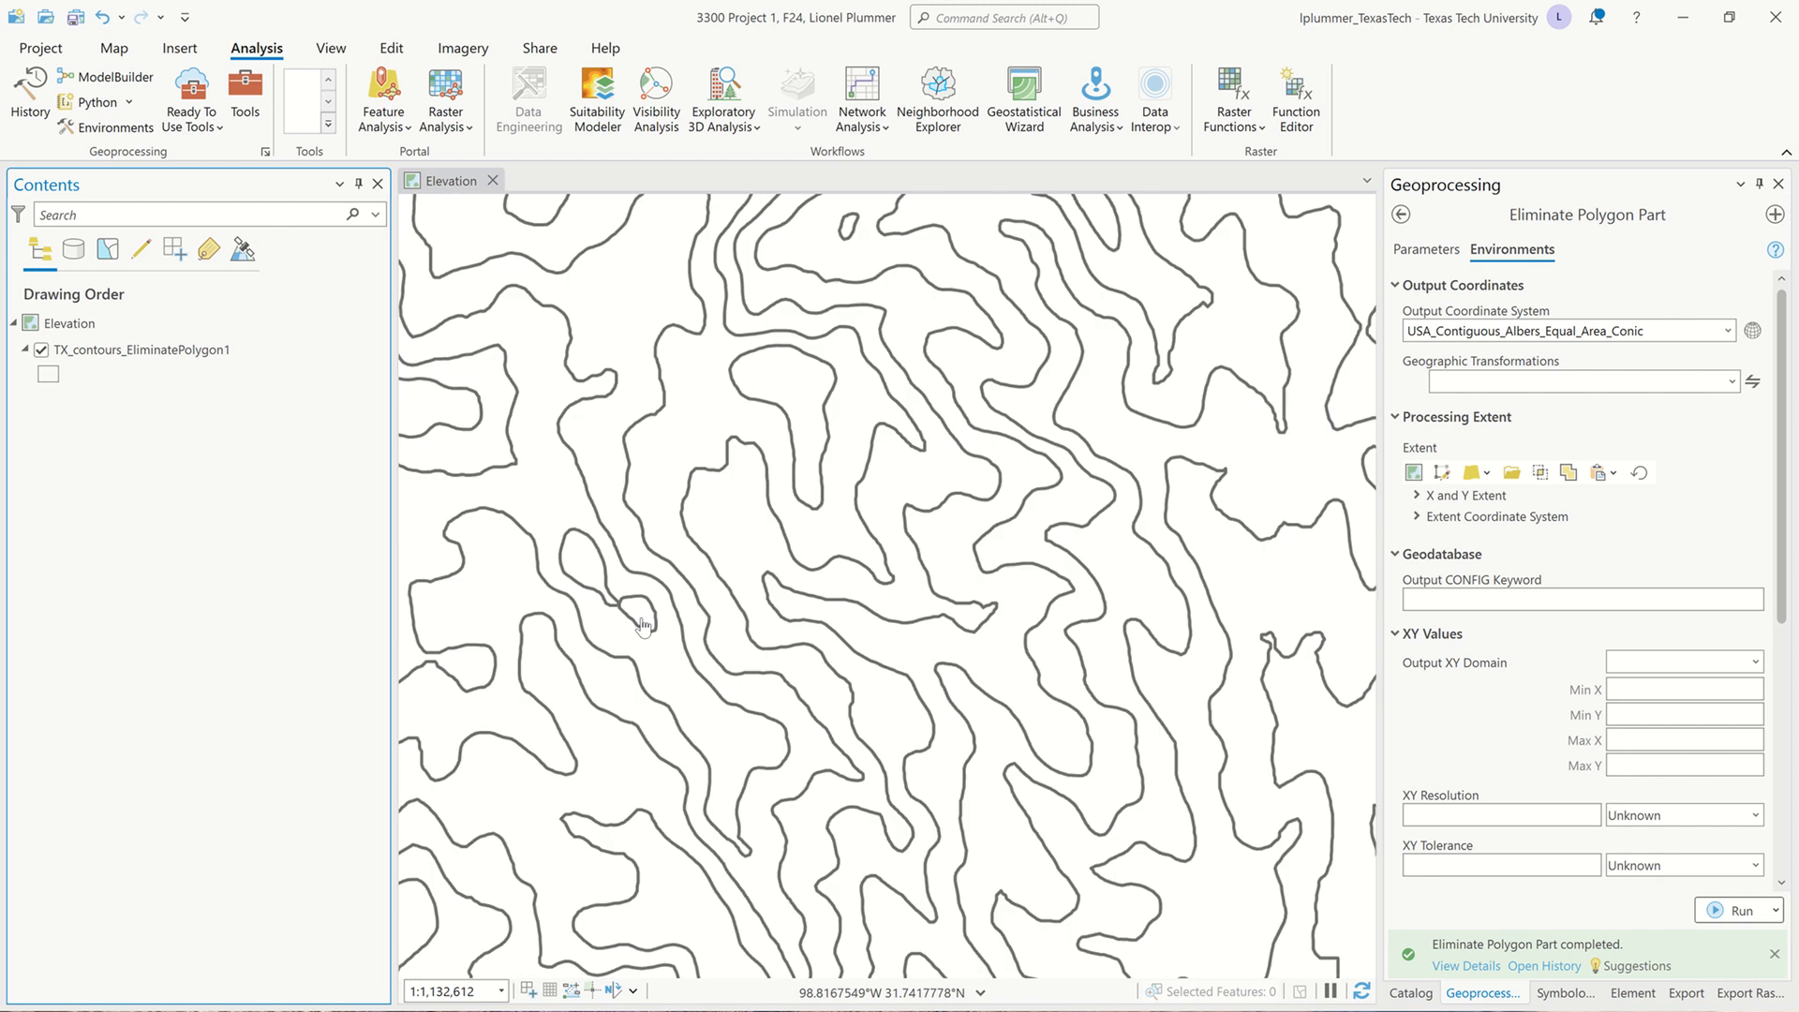
{"action": "scroll", "coordinate": [748, 607], "scroll_direction": "down", "scroll_amount": 6}
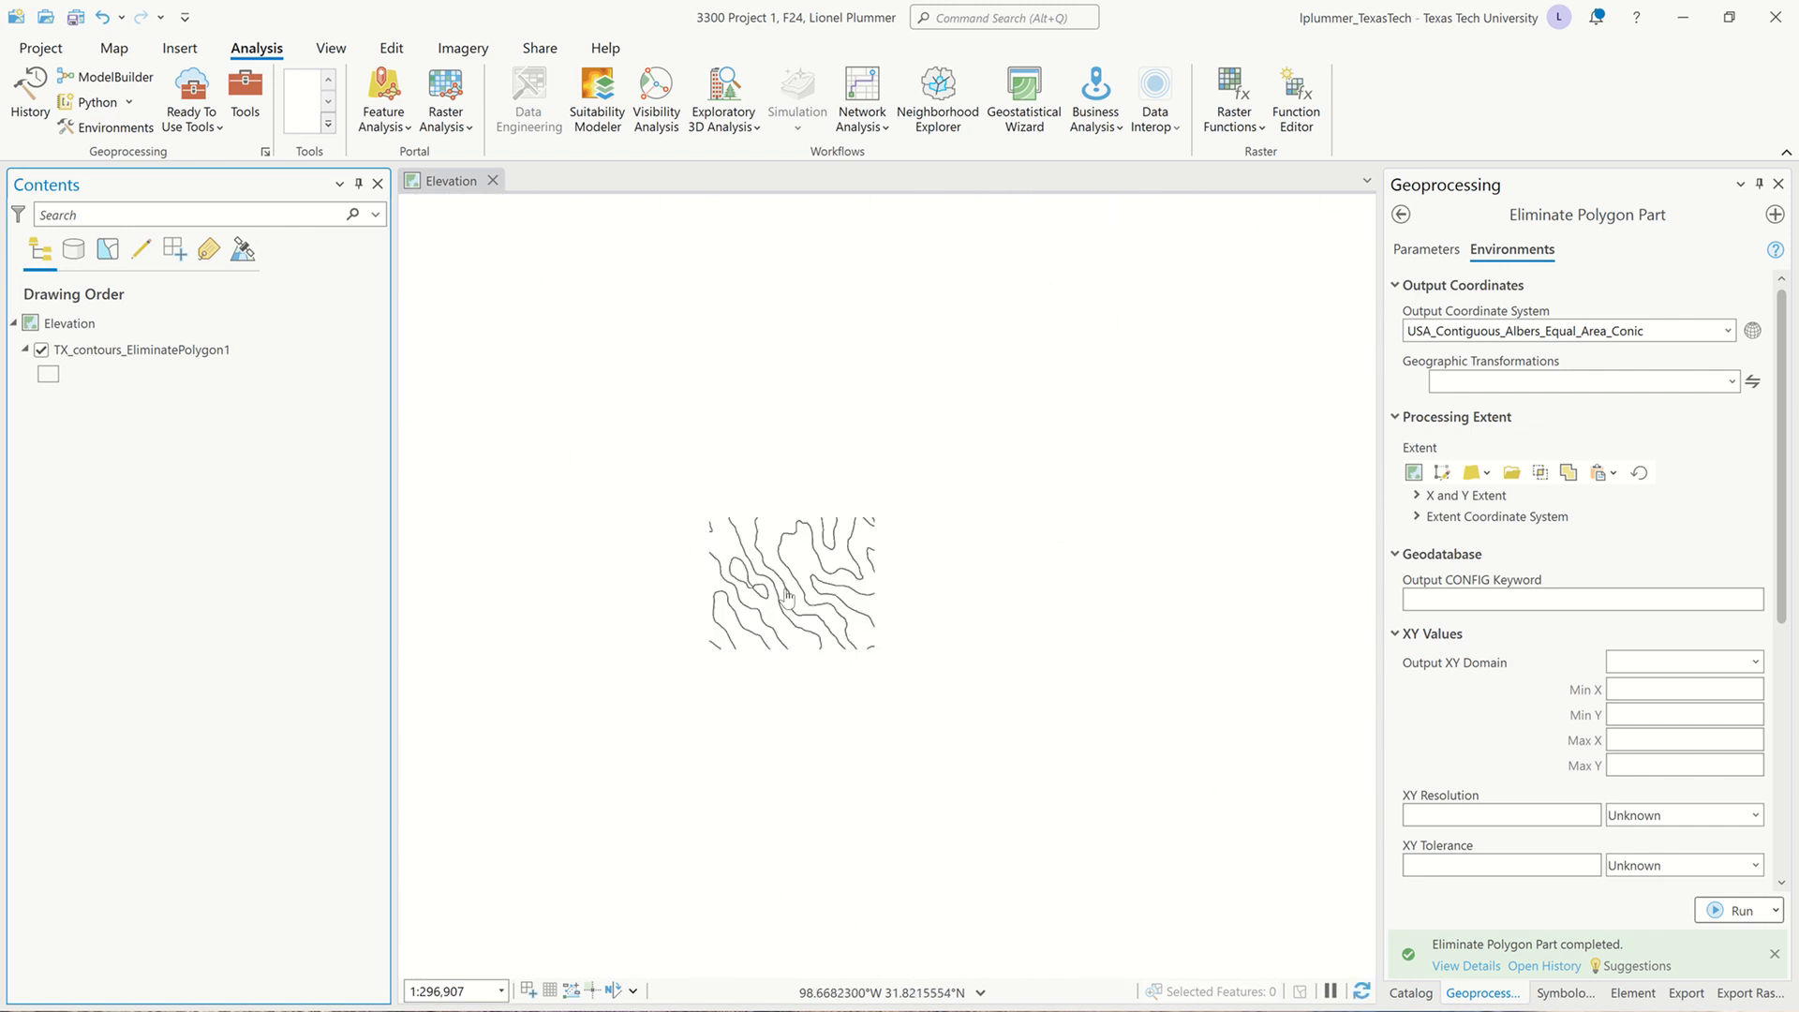
{"action": "scroll", "coordinate": [789, 594], "scroll_direction": "down", "scroll_amount": 3}
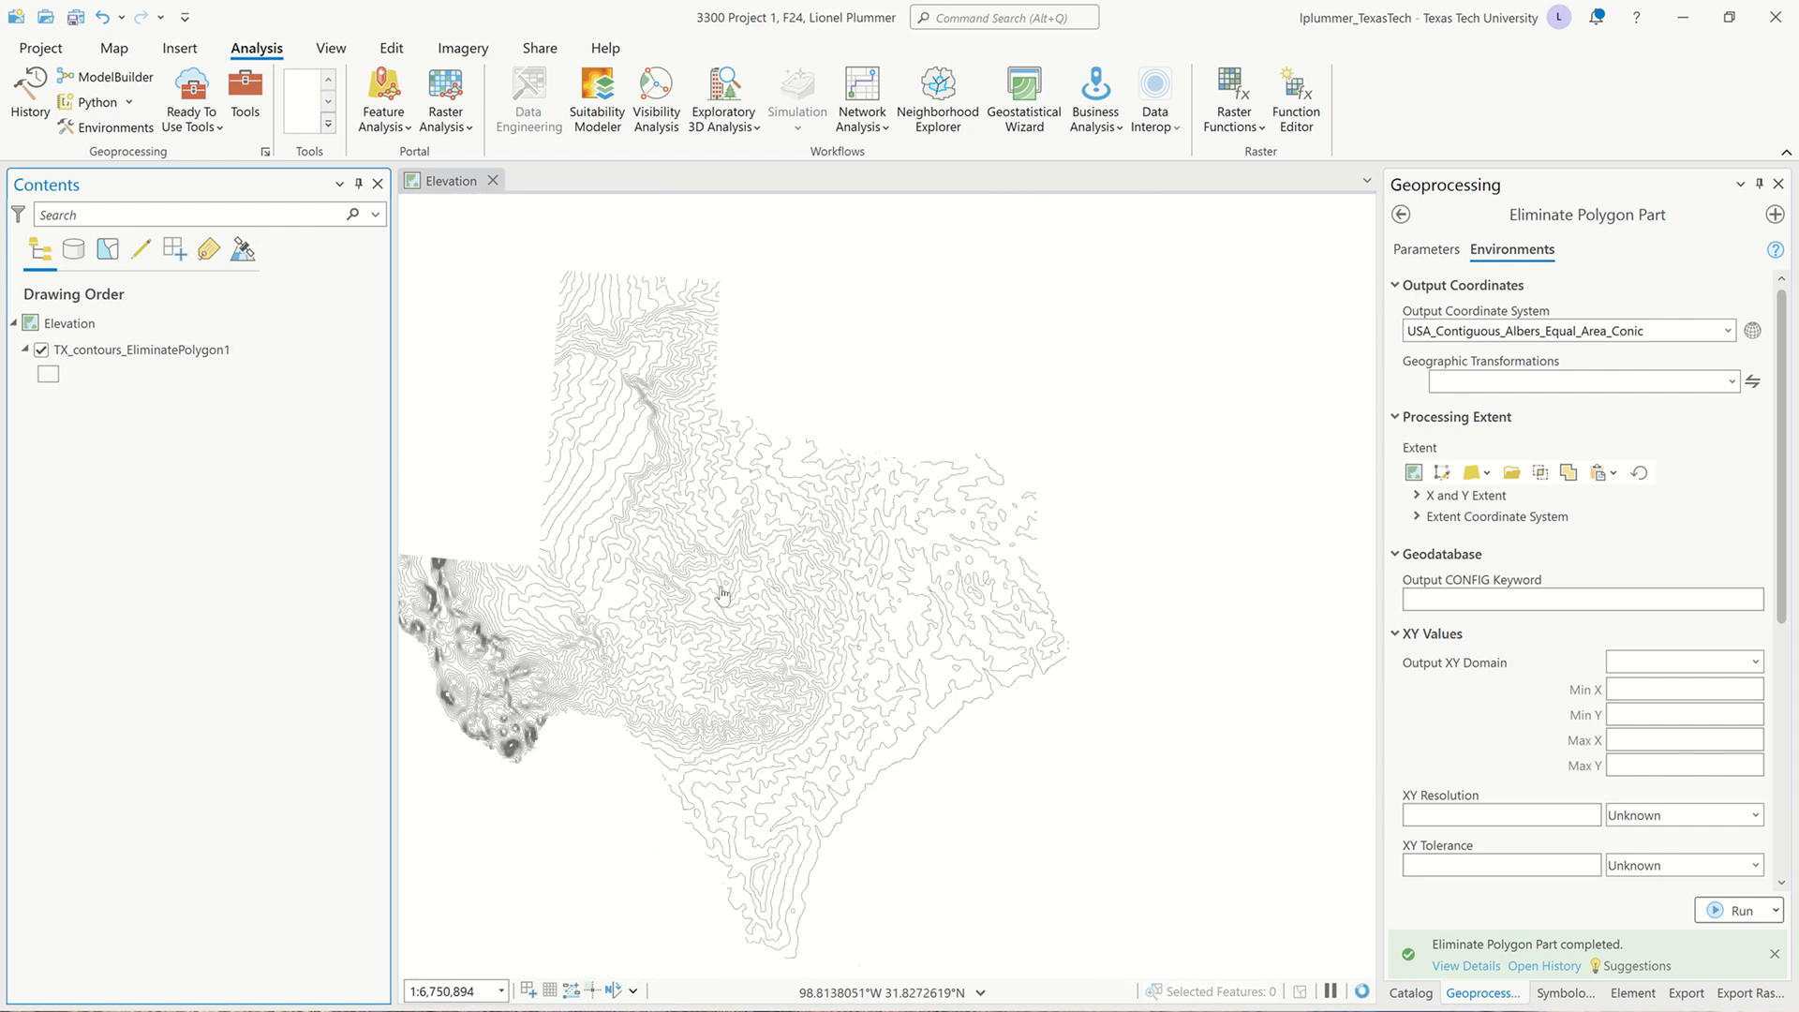
{"action": "left_click_drag", "start_coordinate": [794, 592], "coordinate": [856, 590]}
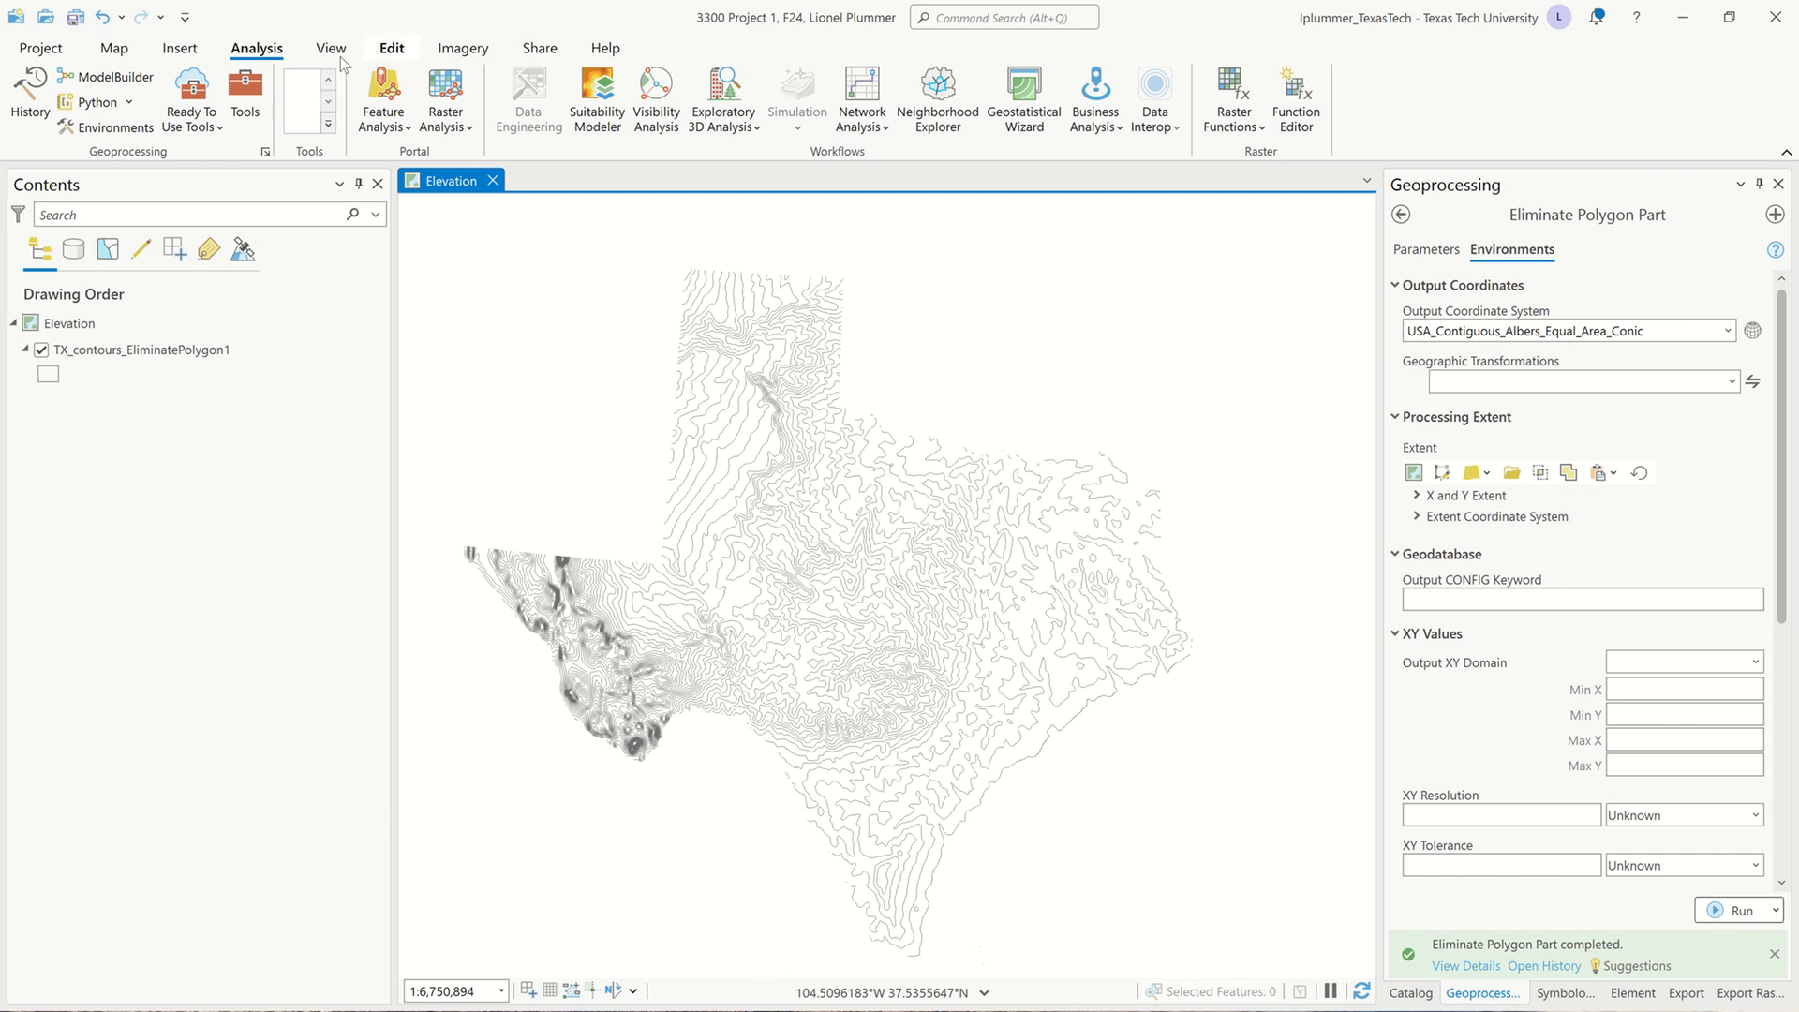
Search the geoprocessing tools for "smooth polygon" and open the Smooth Polygon tool.
{"action": "left_click", "coordinate": [247, 94]}
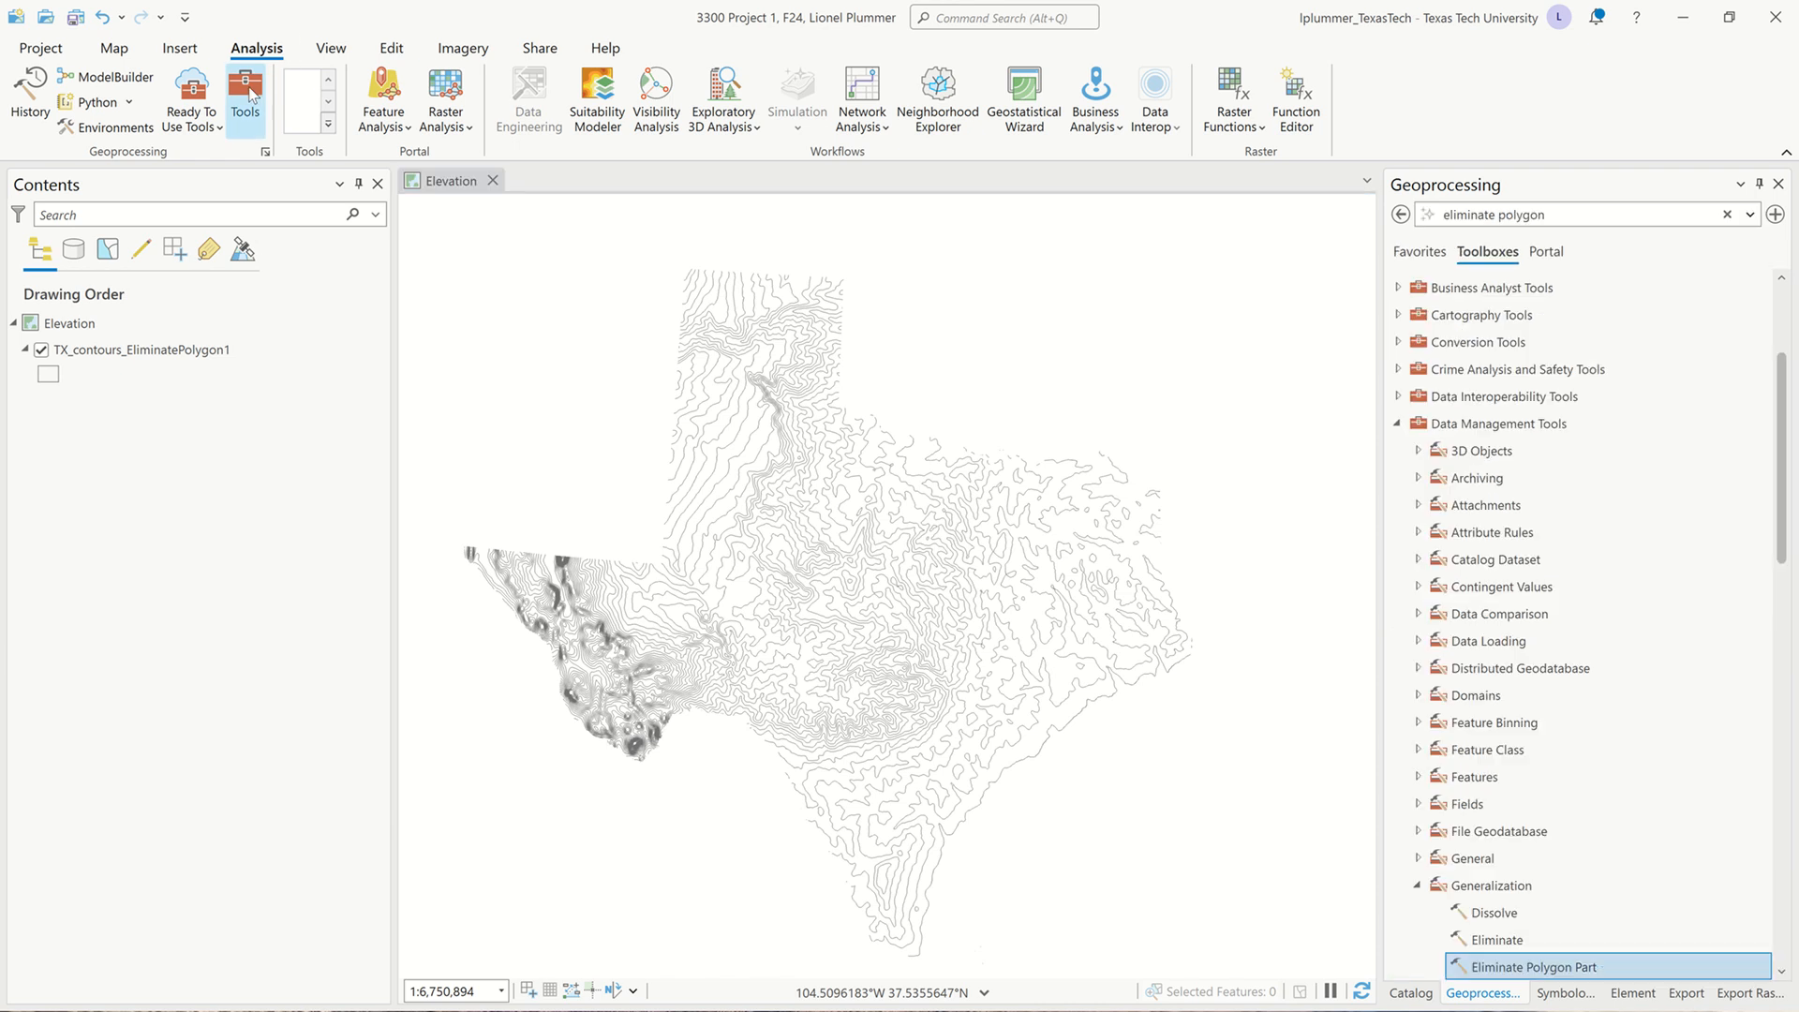
{"action": "left_click_drag", "start_coordinate": [1578, 214], "coordinate": [1327, 200]}
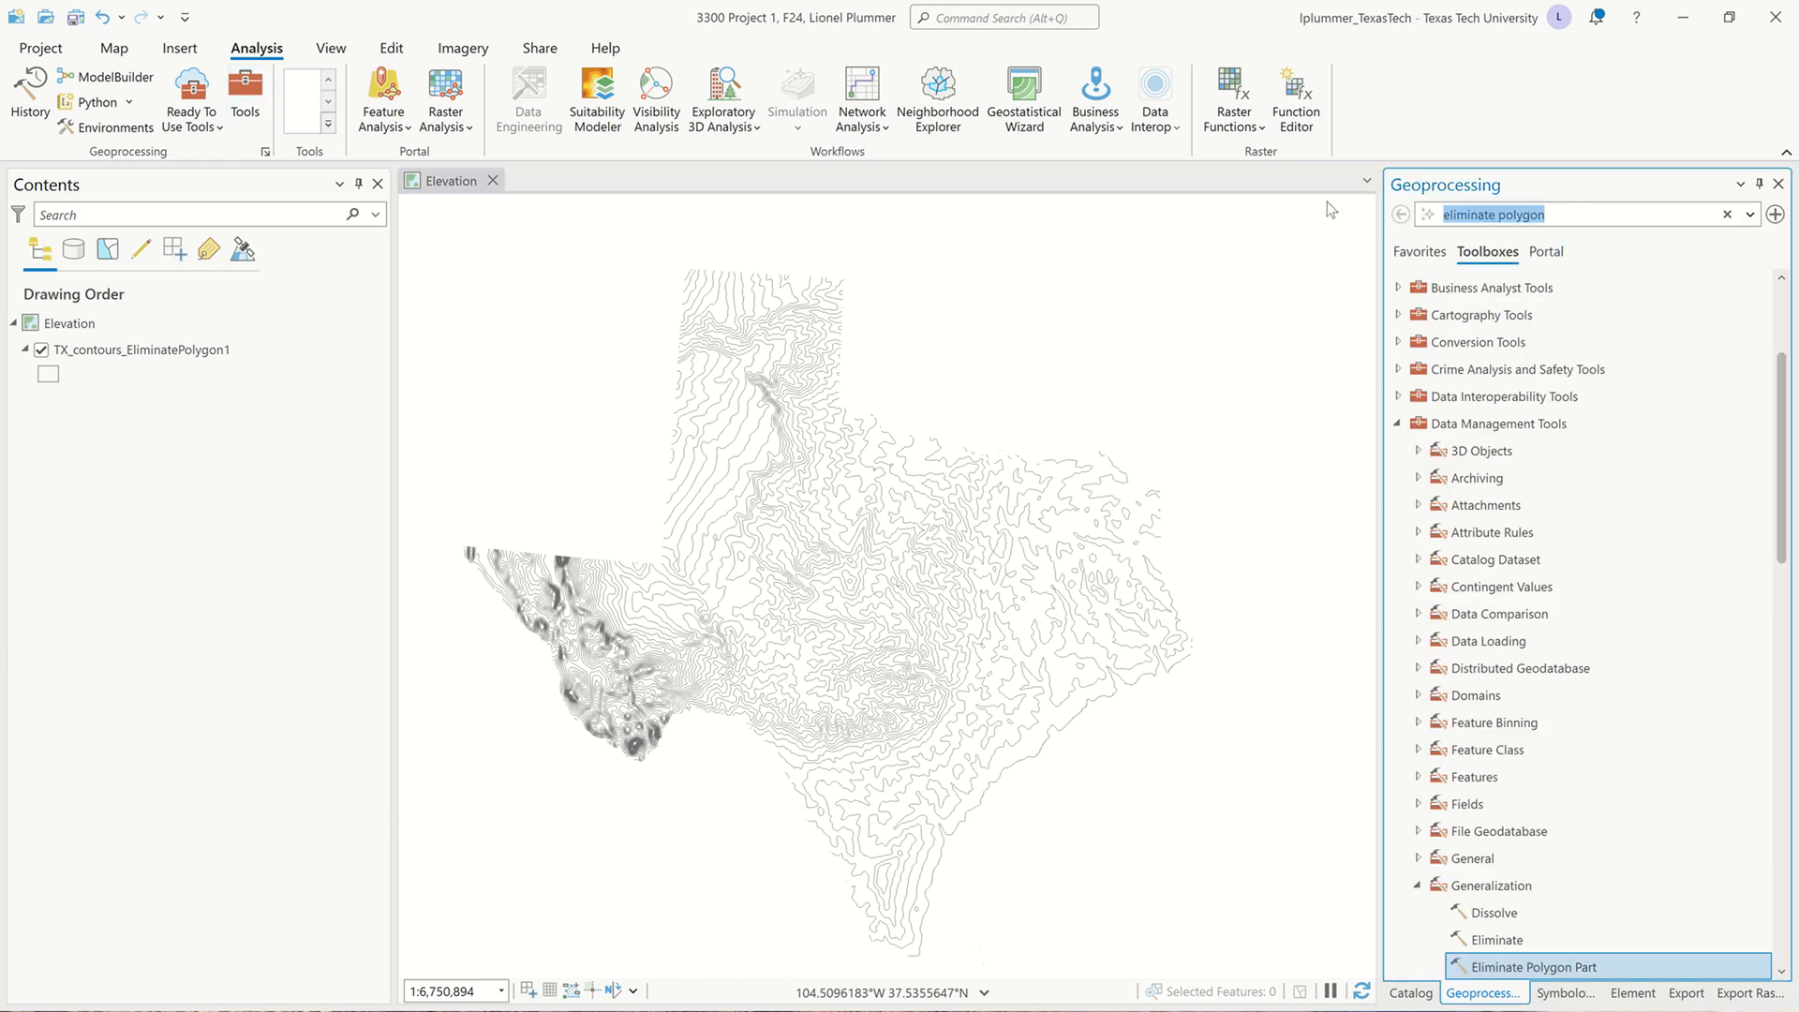
{"action": "type", "text": "smooth"}
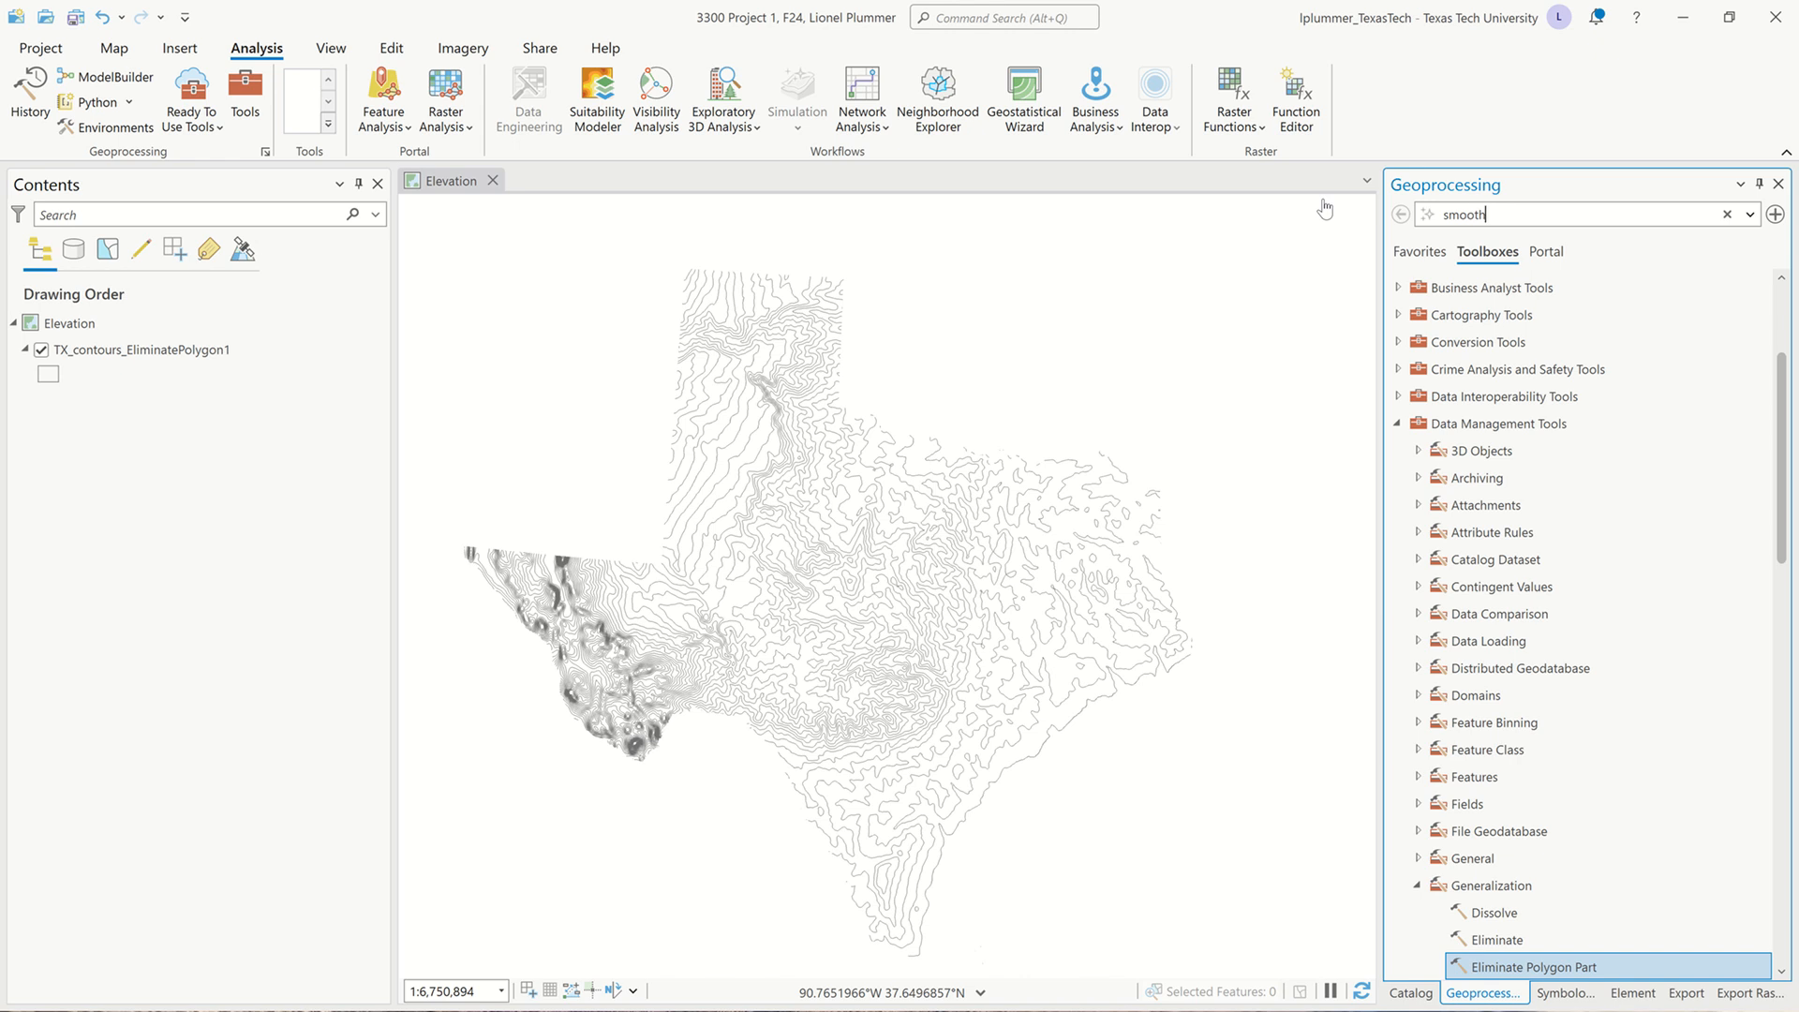
{"action": "type", "text": " poly"}
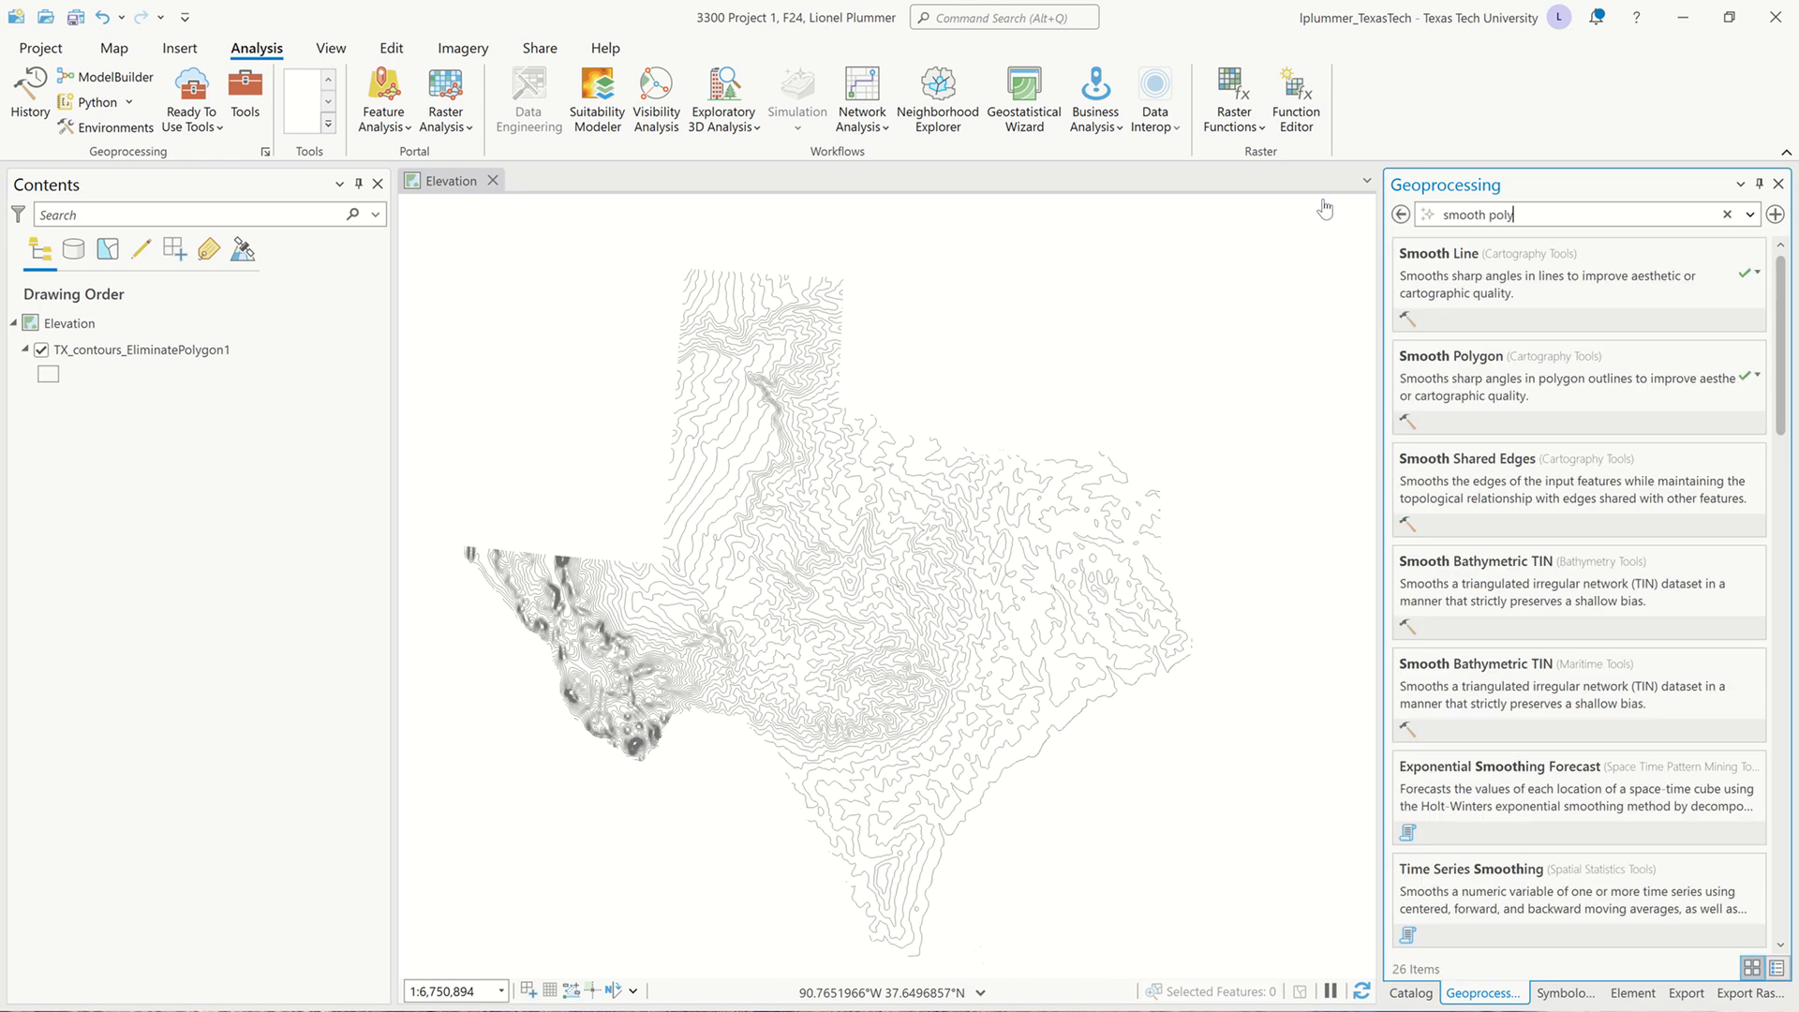
{"action": "type", "text": "gon"}
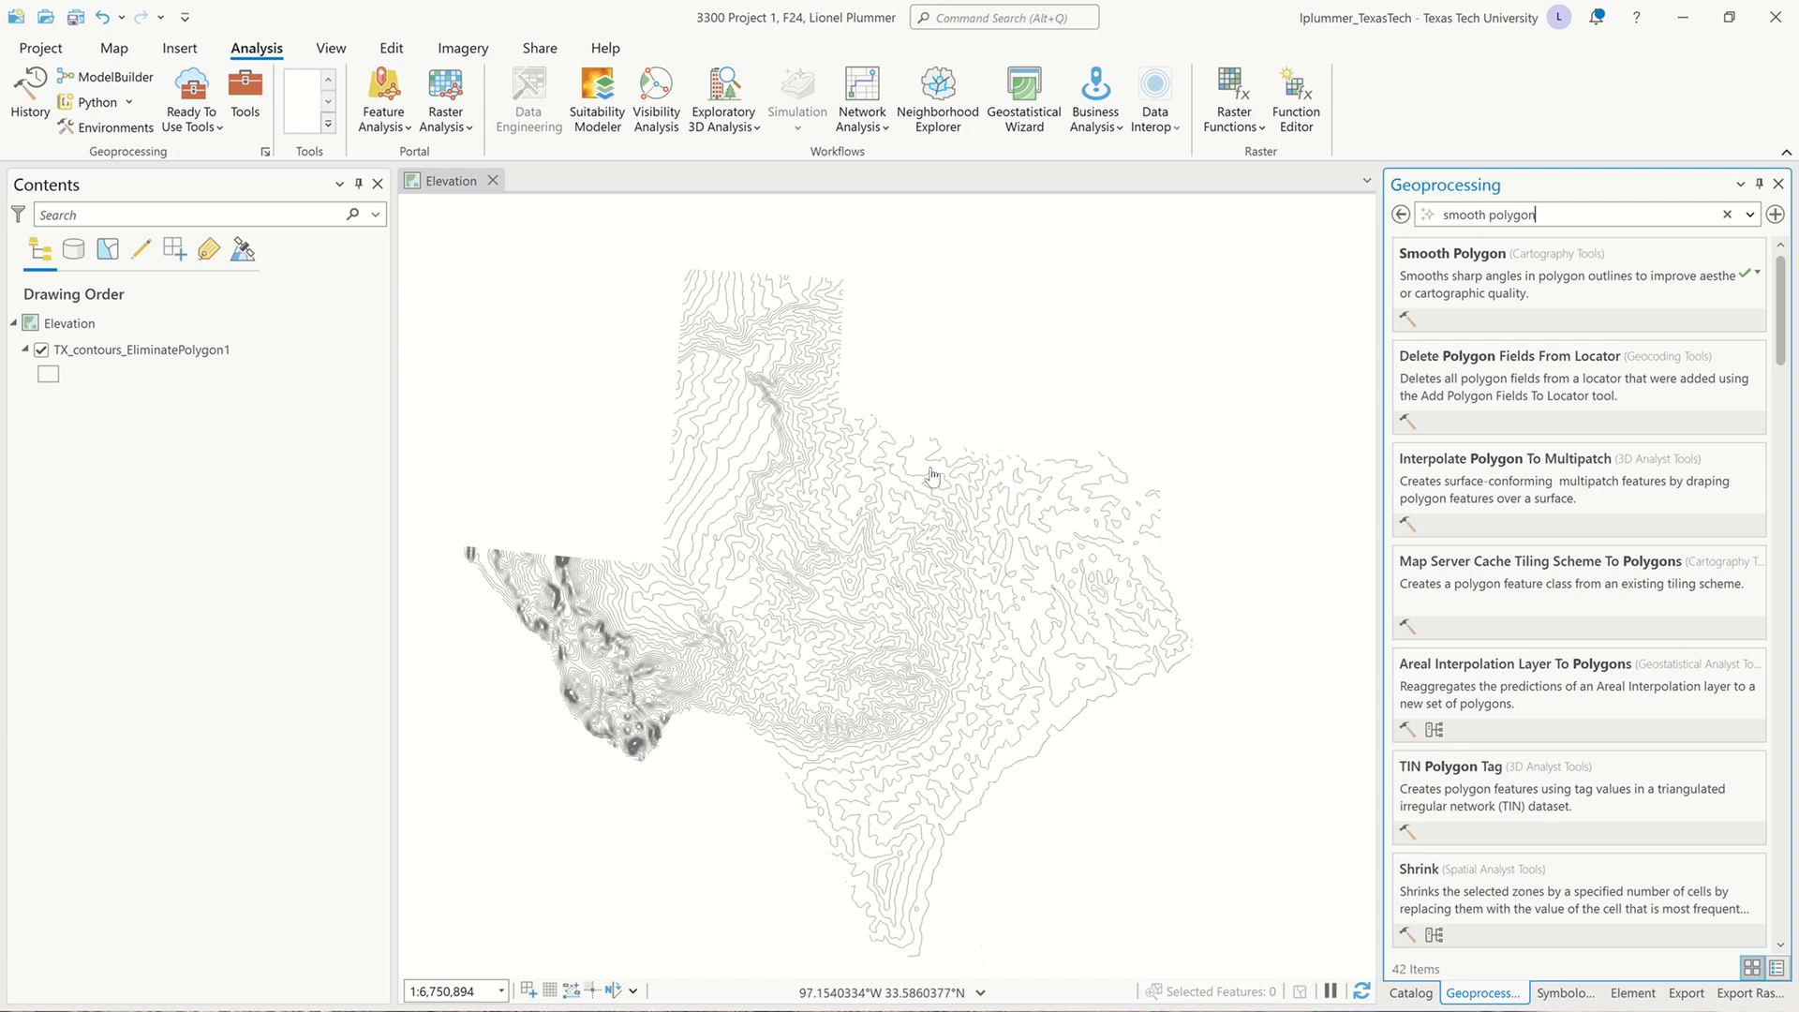
{"action": "left_click", "coordinate": [1567, 261]}
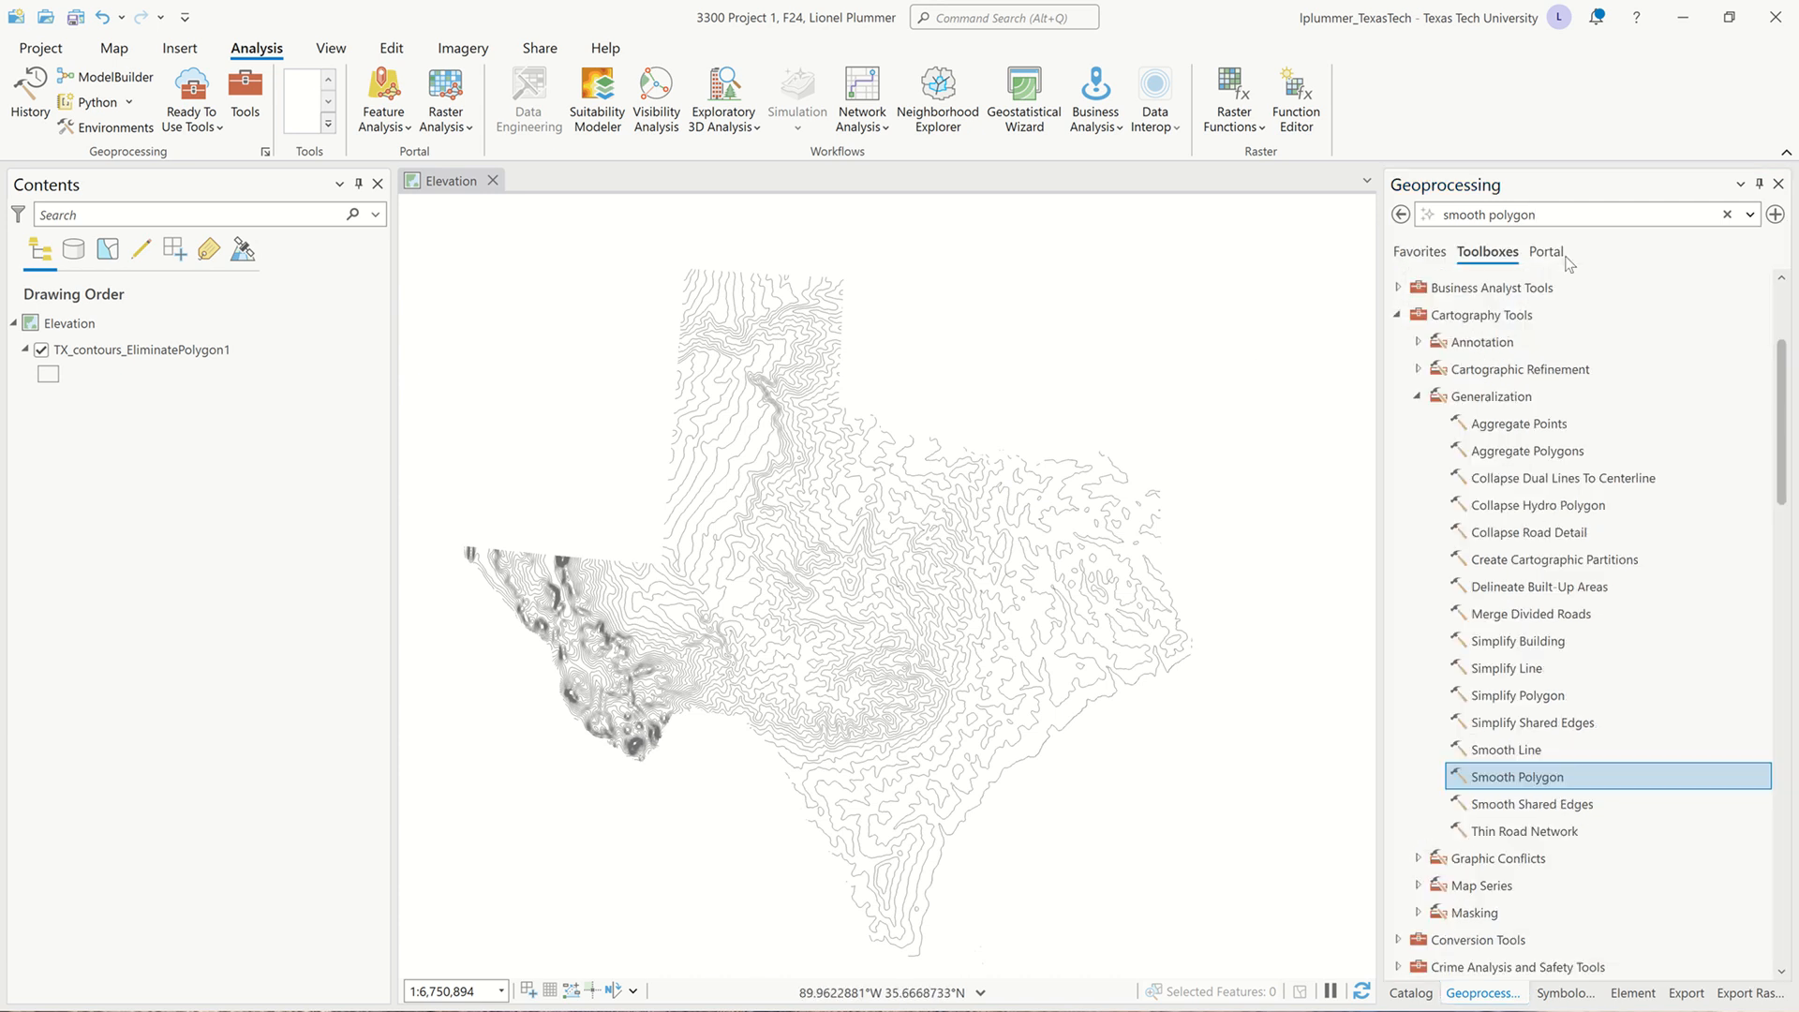
{"action": "double_click", "coordinate": [1546, 777]}
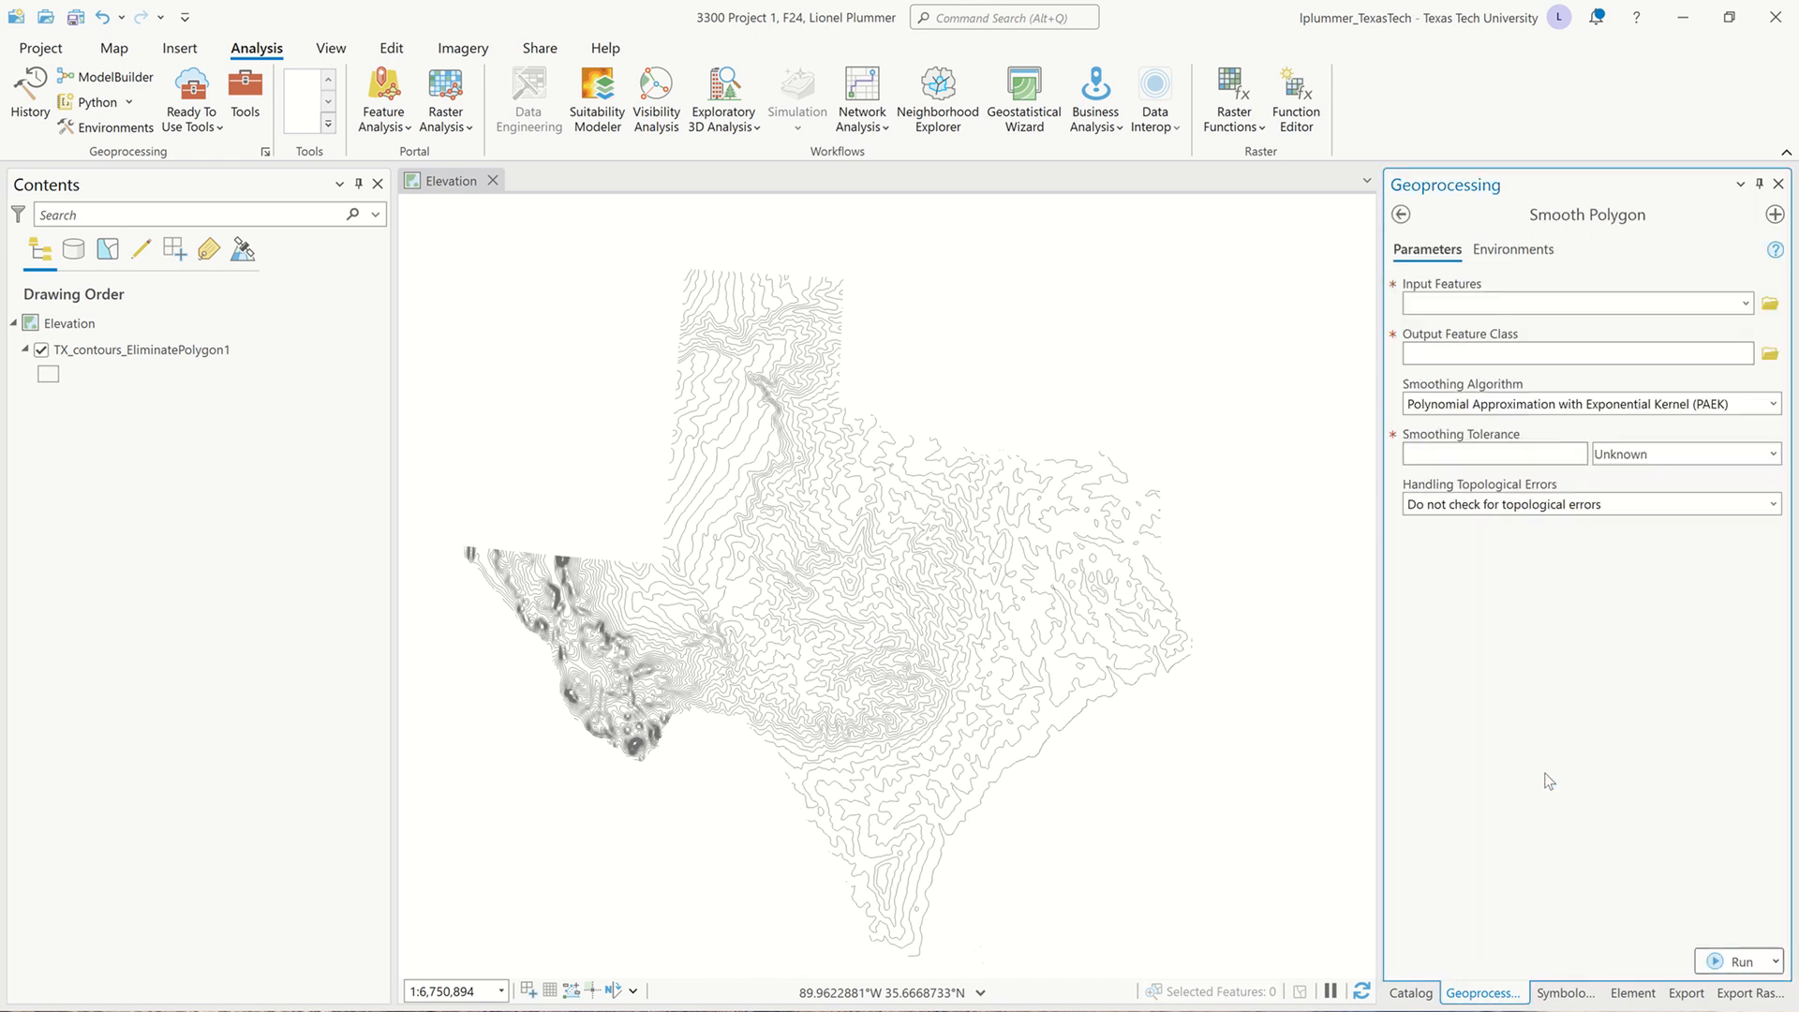
Set TX_contours_EliminatePolygon1 as the input features for Smooth Polygon, with a smoothing tolerance of 500 meters.
{"action": "left_click", "coordinate": [1745, 303]}
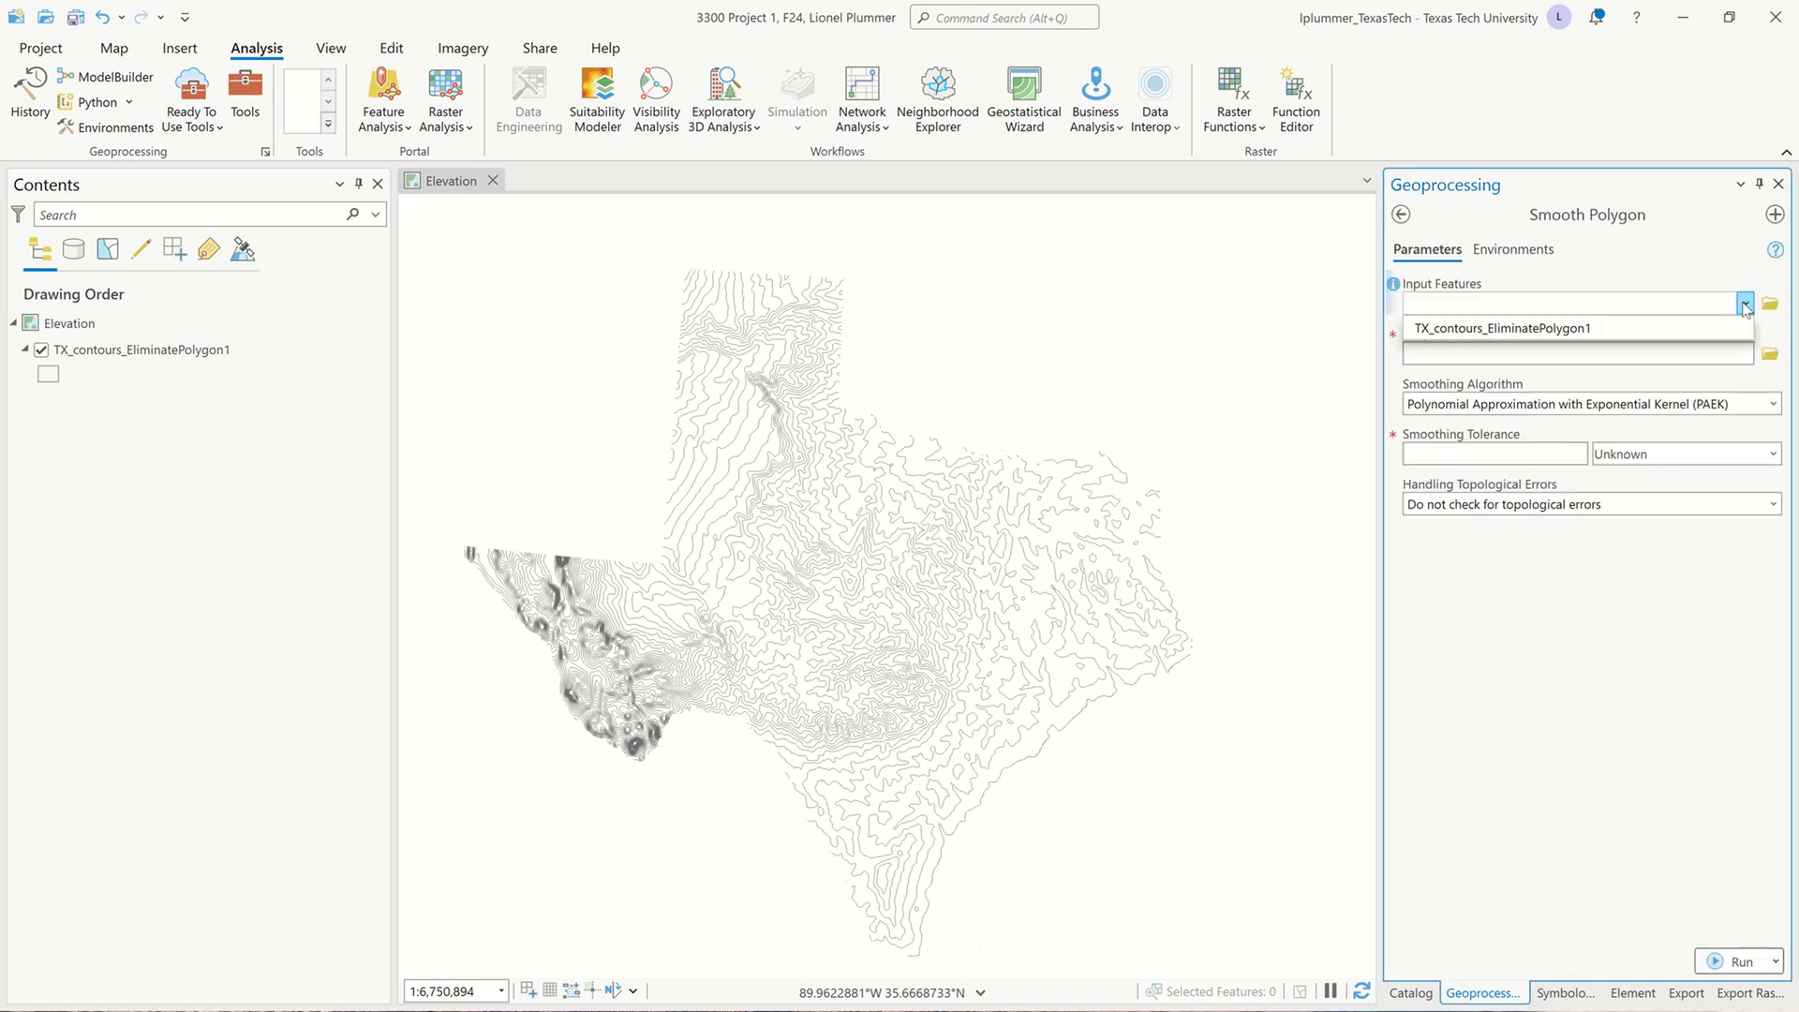
{"action": "left_click", "coordinate": [1686, 327]}
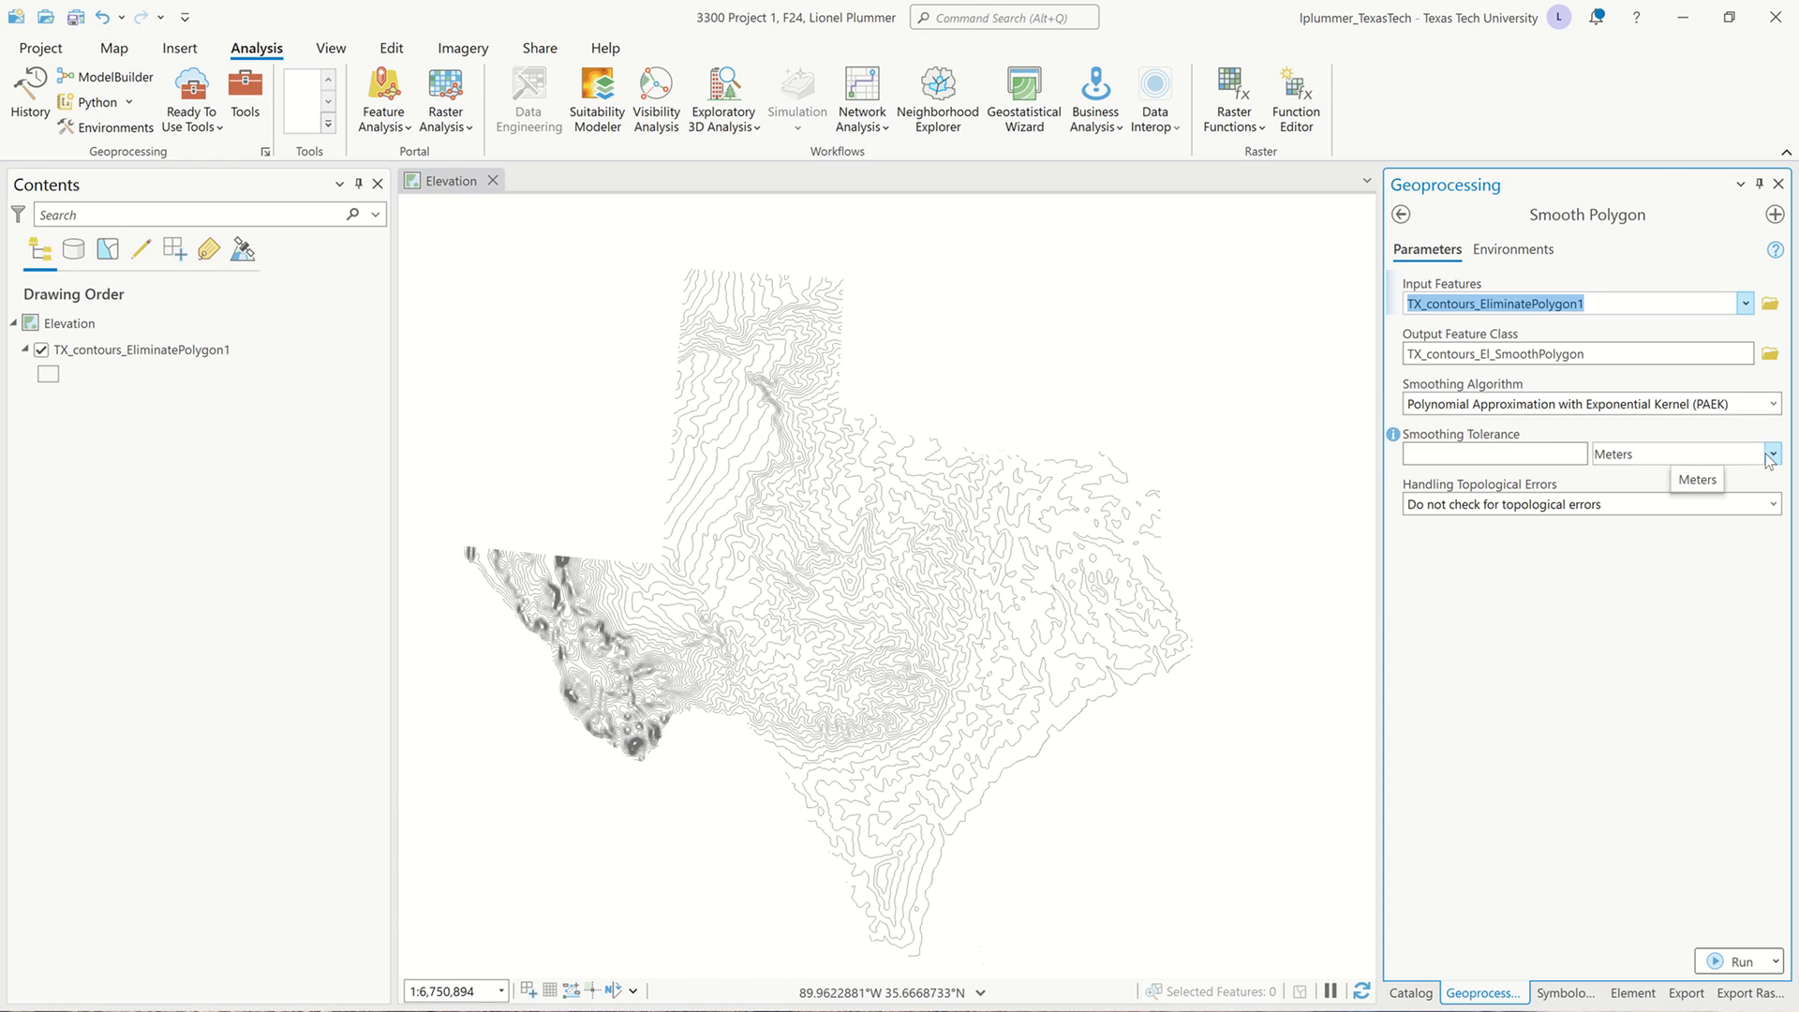
{"action": "left_click", "coordinate": [1583, 453]}
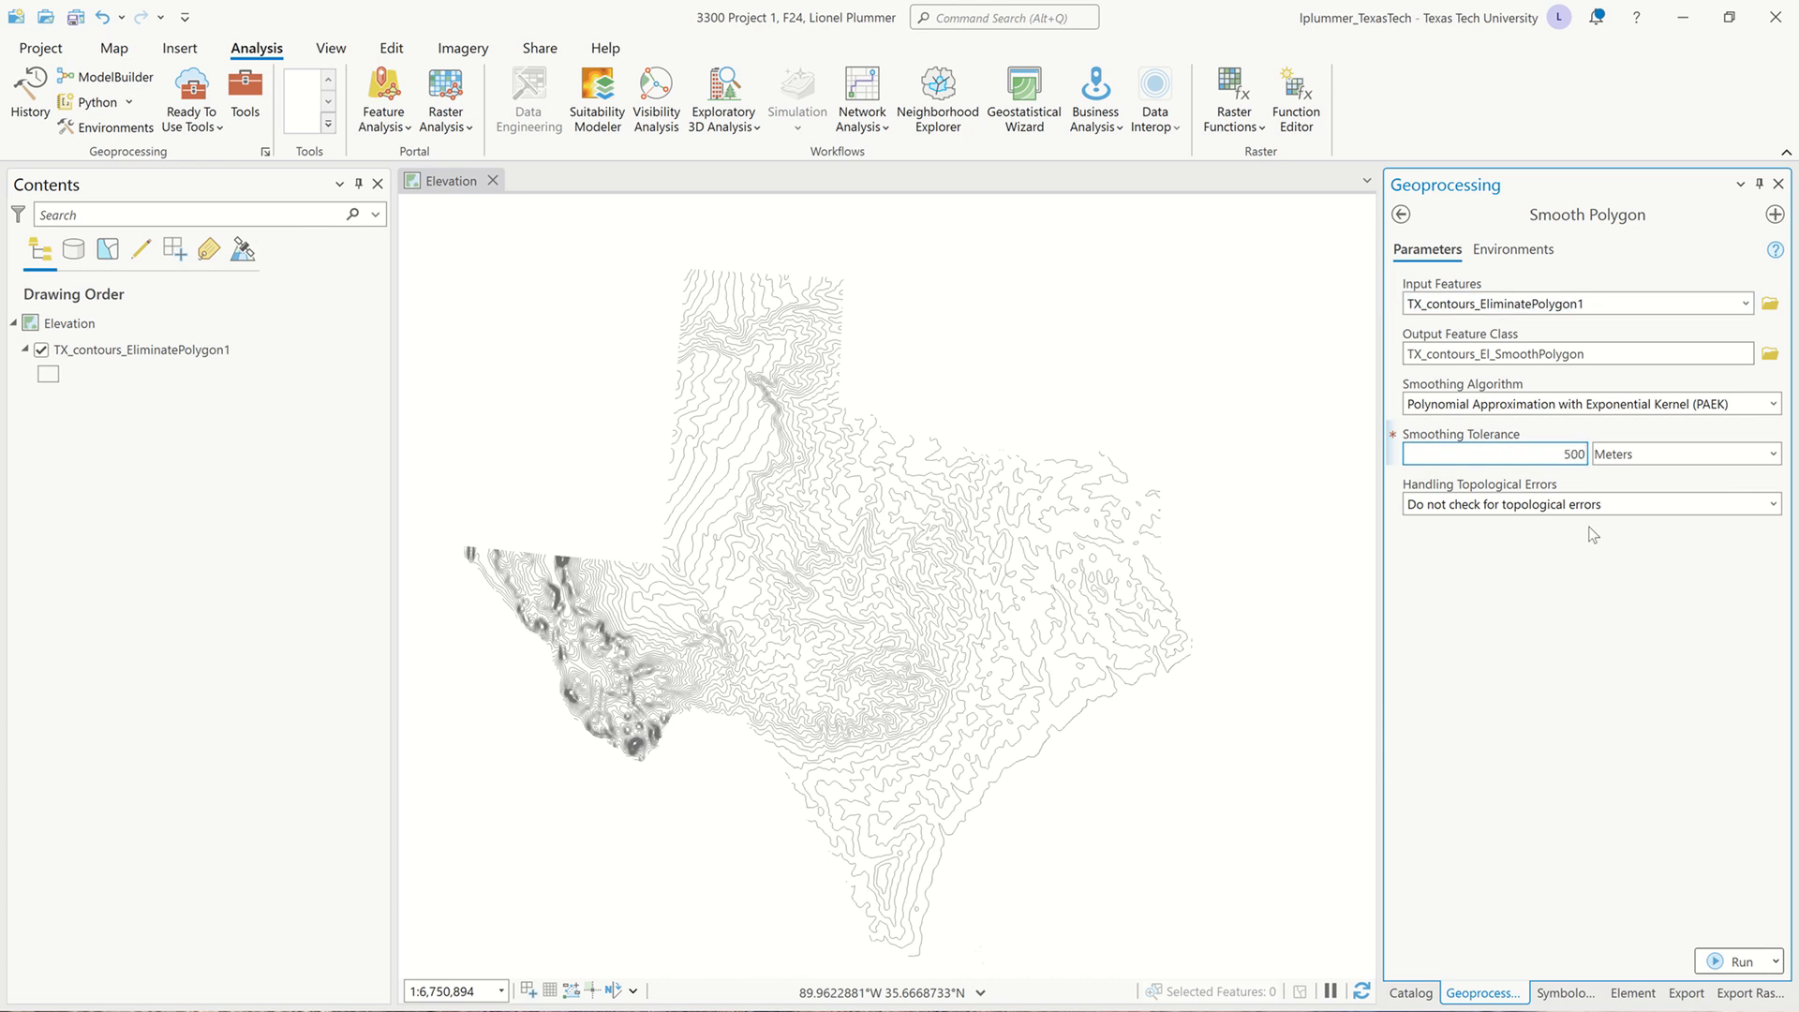
Set the output coordinate system to Current Map [Elevation] and run the Smooth Polygon tool.
{"action": "left_click", "coordinate": [1544, 251]}
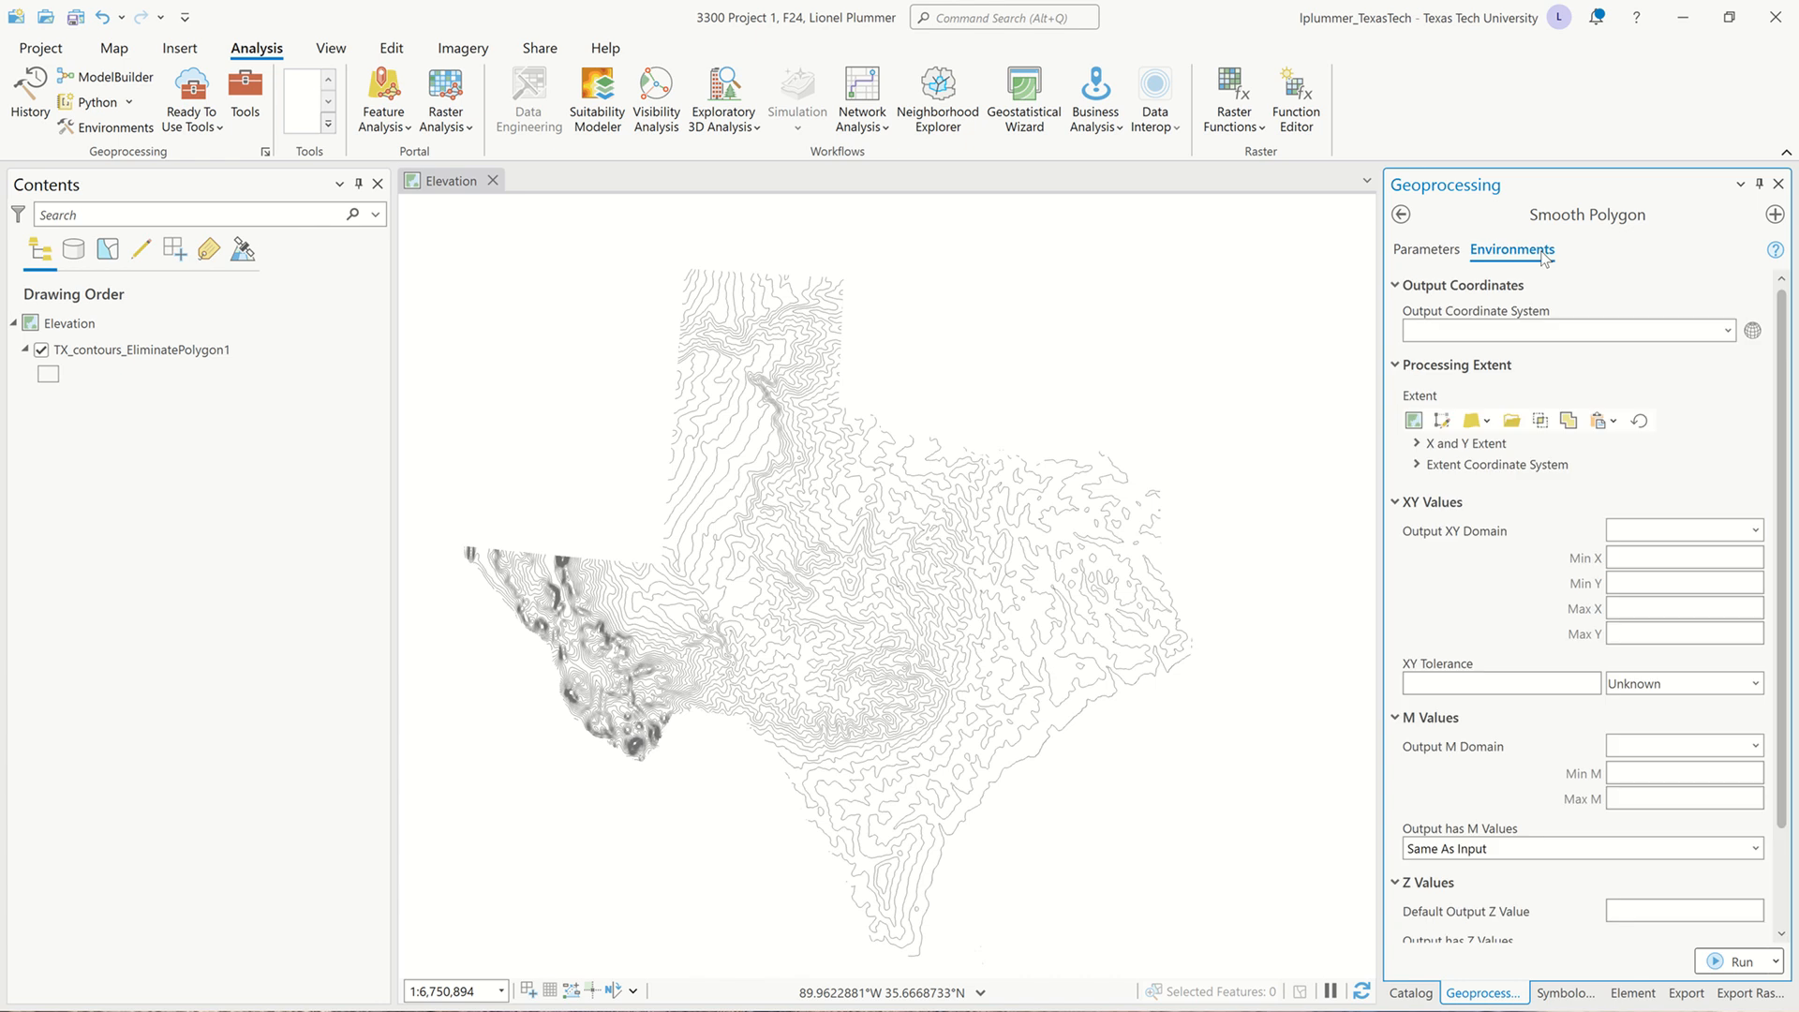
{"action": "left_click", "coordinate": [1727, 330]}
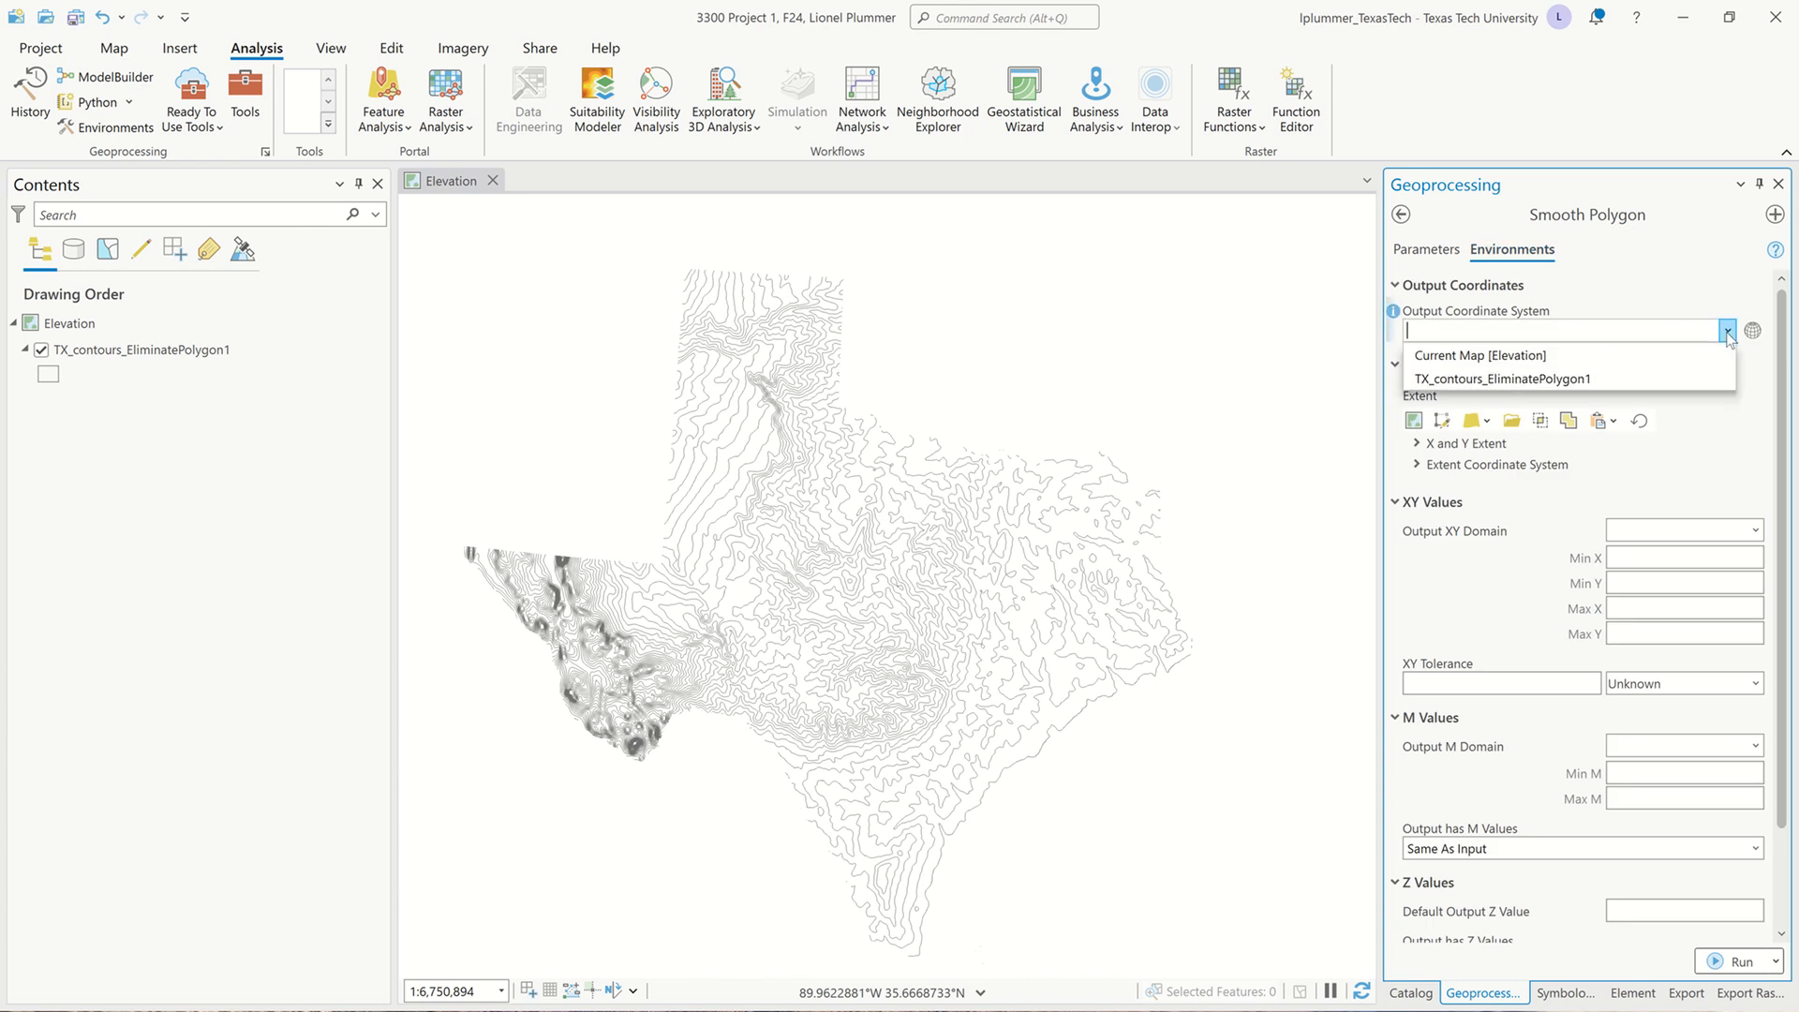
{"action": "left_click", "coordinate": [1588, 362]}
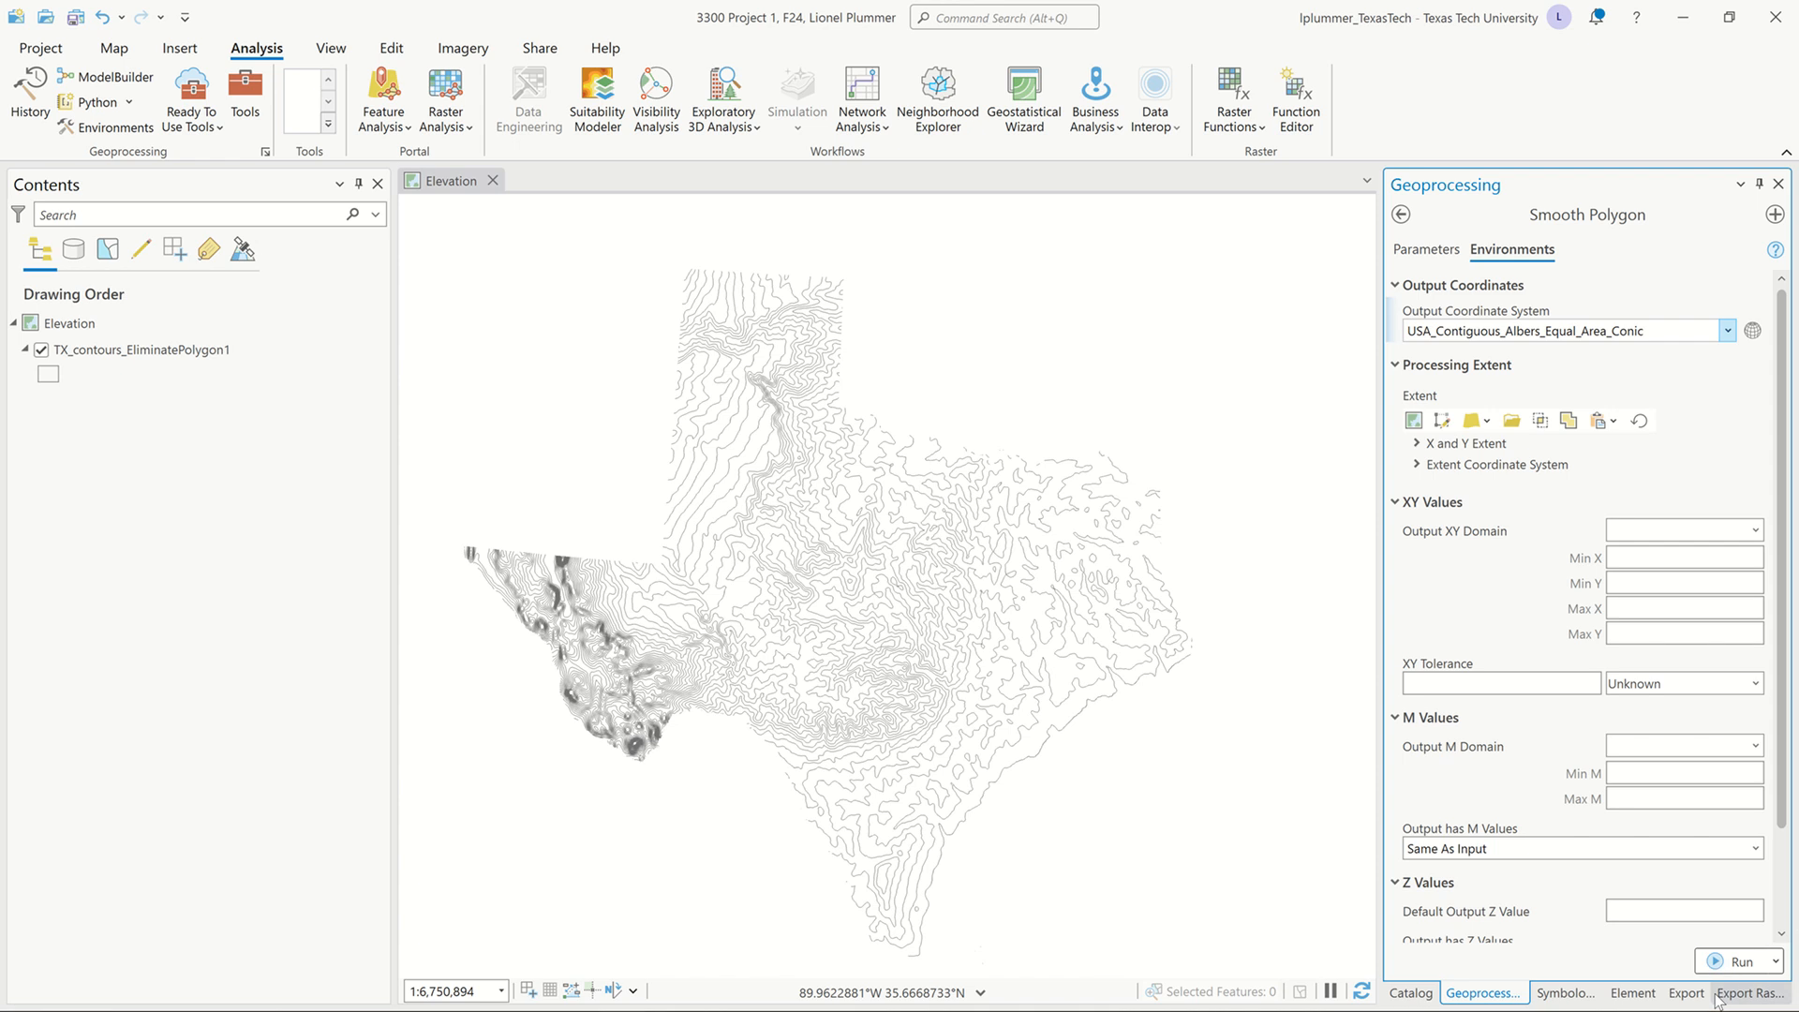
{"action": "left_click", "coordinate": [1722, 962]}
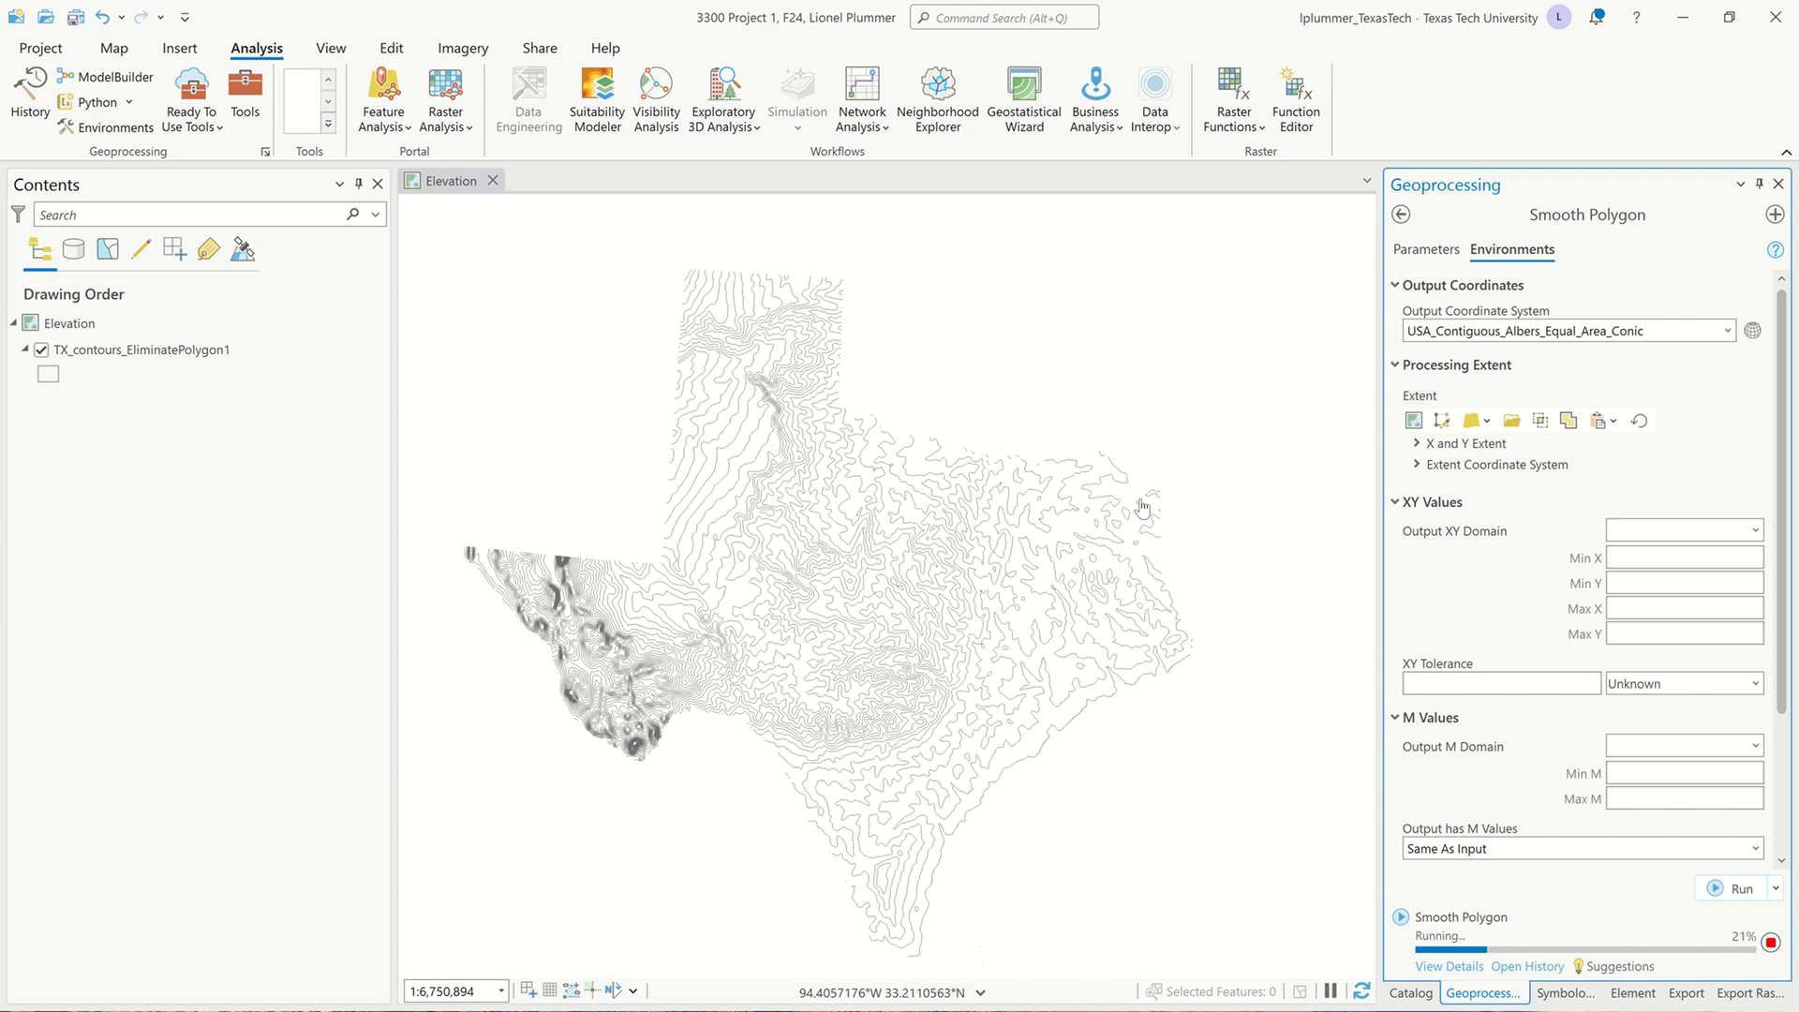
{"action": "mouse_move", "coordinate": [821, 4]}
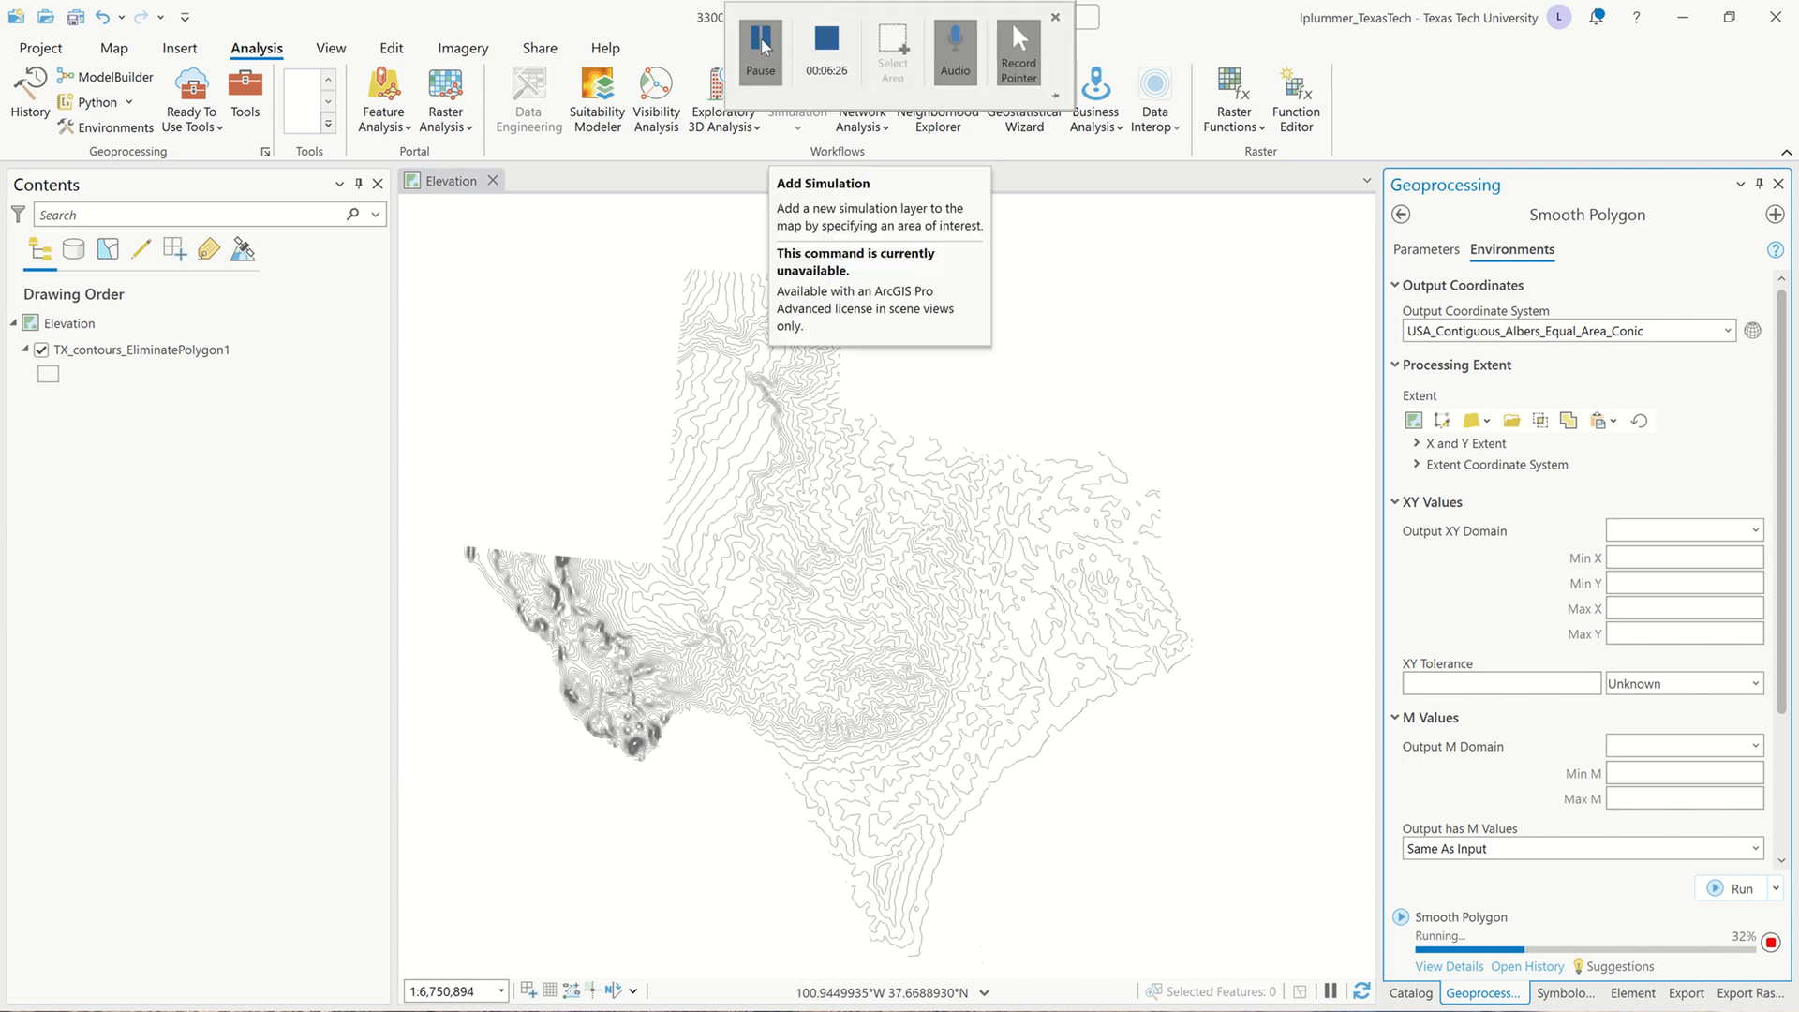
{"action": "left_click", "coordinate": [761, 45]}
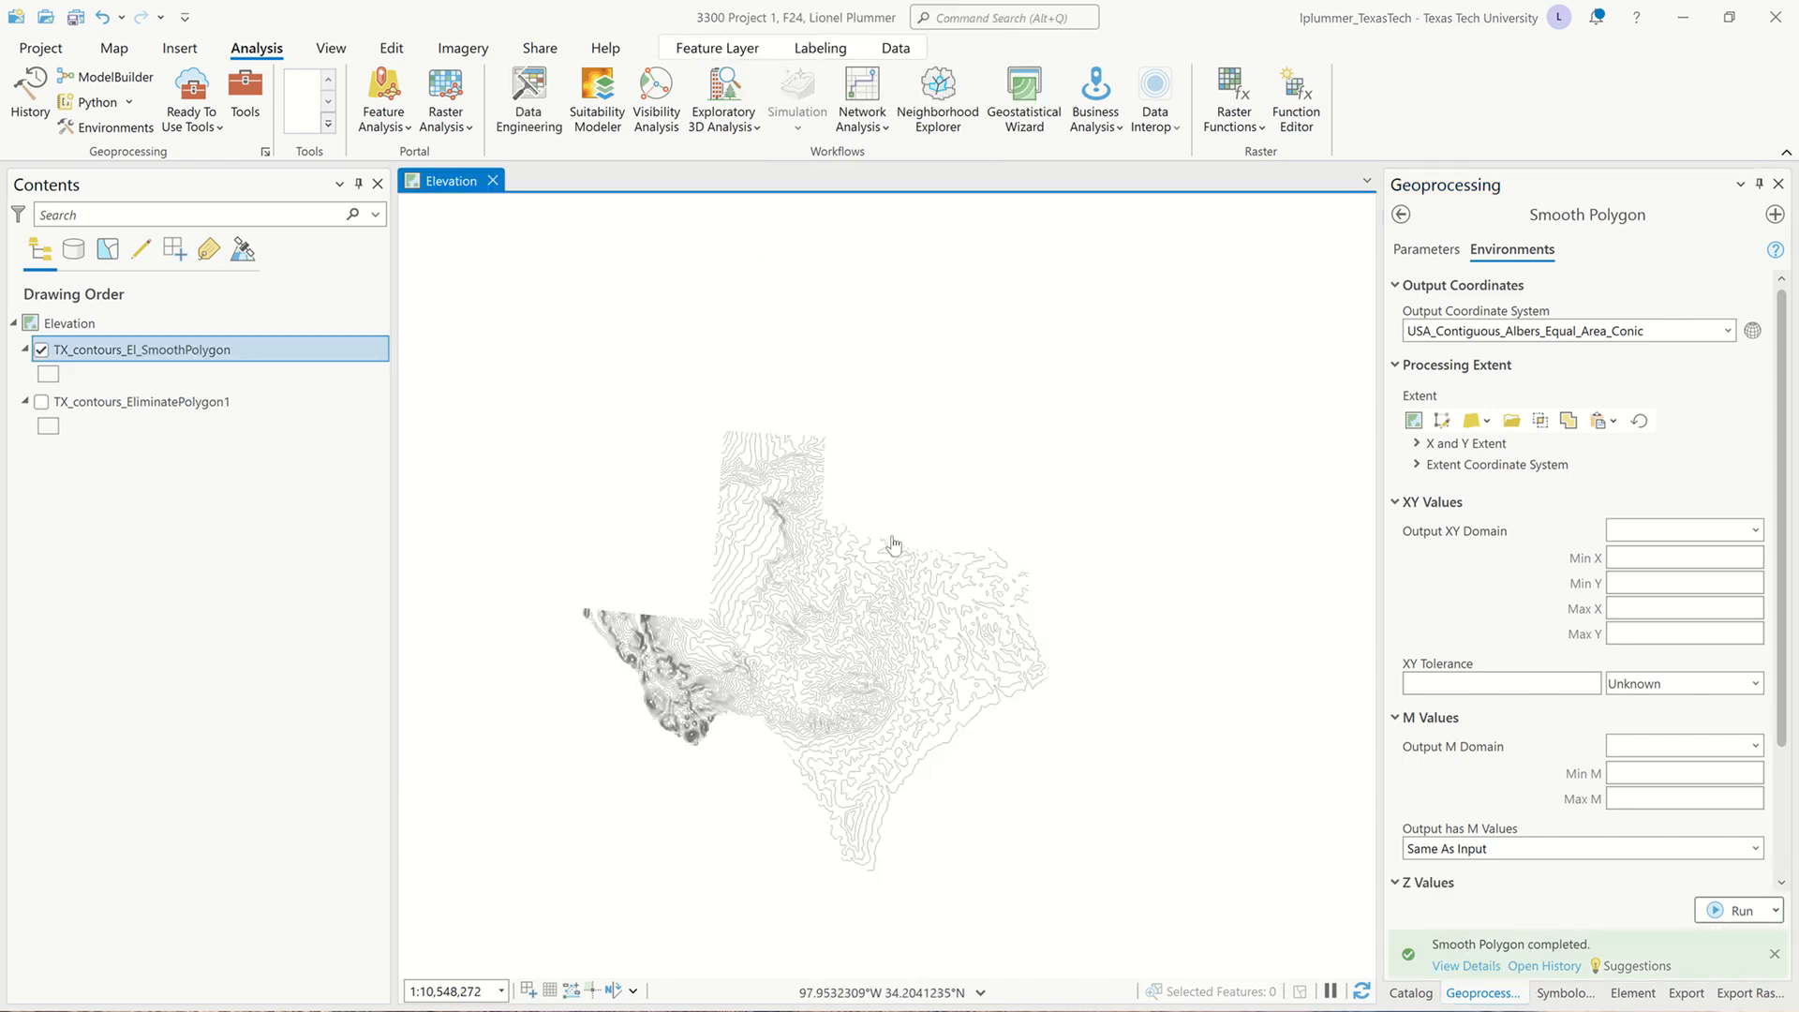
Remove the TX_contours_EliminatePolygon1 layer from the Elevation map and bring up the project catalog.
{"action": "scroll", "coordinate": [833, 645], "scroll_direction": "up", "scroll_amount": 2}
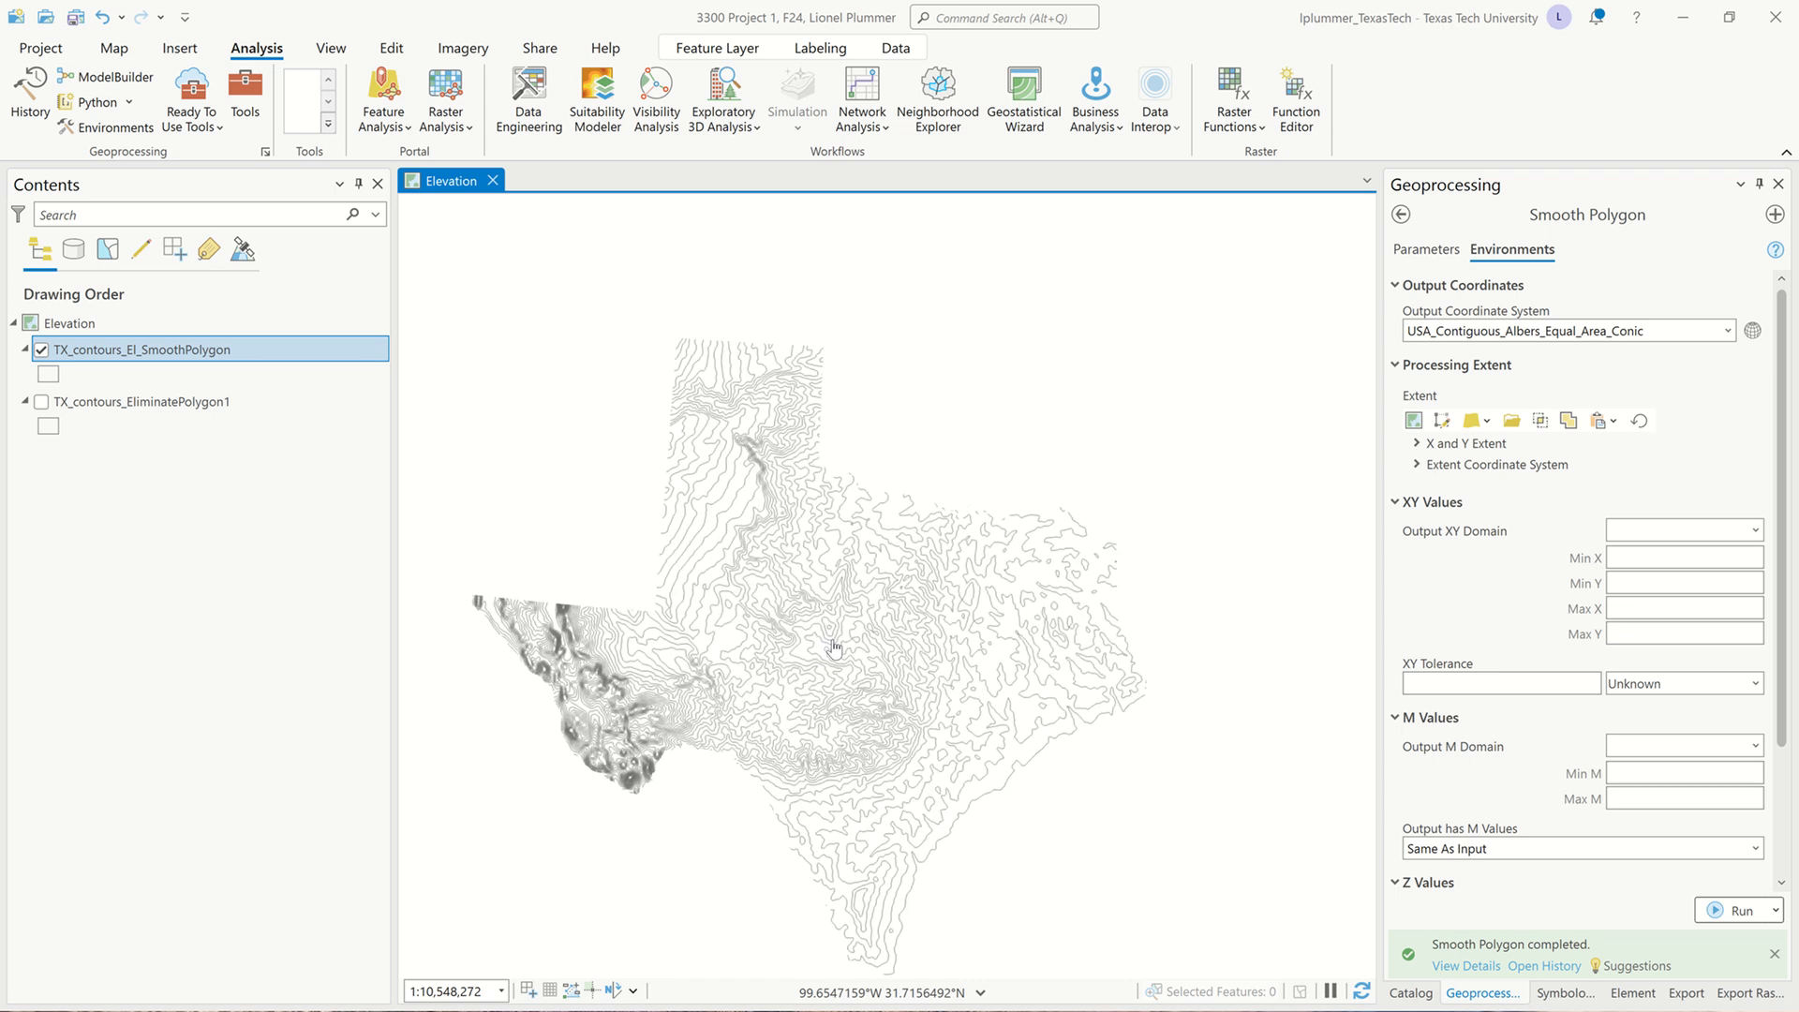
{"action": "scroll", "coordinate": [833, 645], "scroll_direction": "up", "scroll_amount": 2}
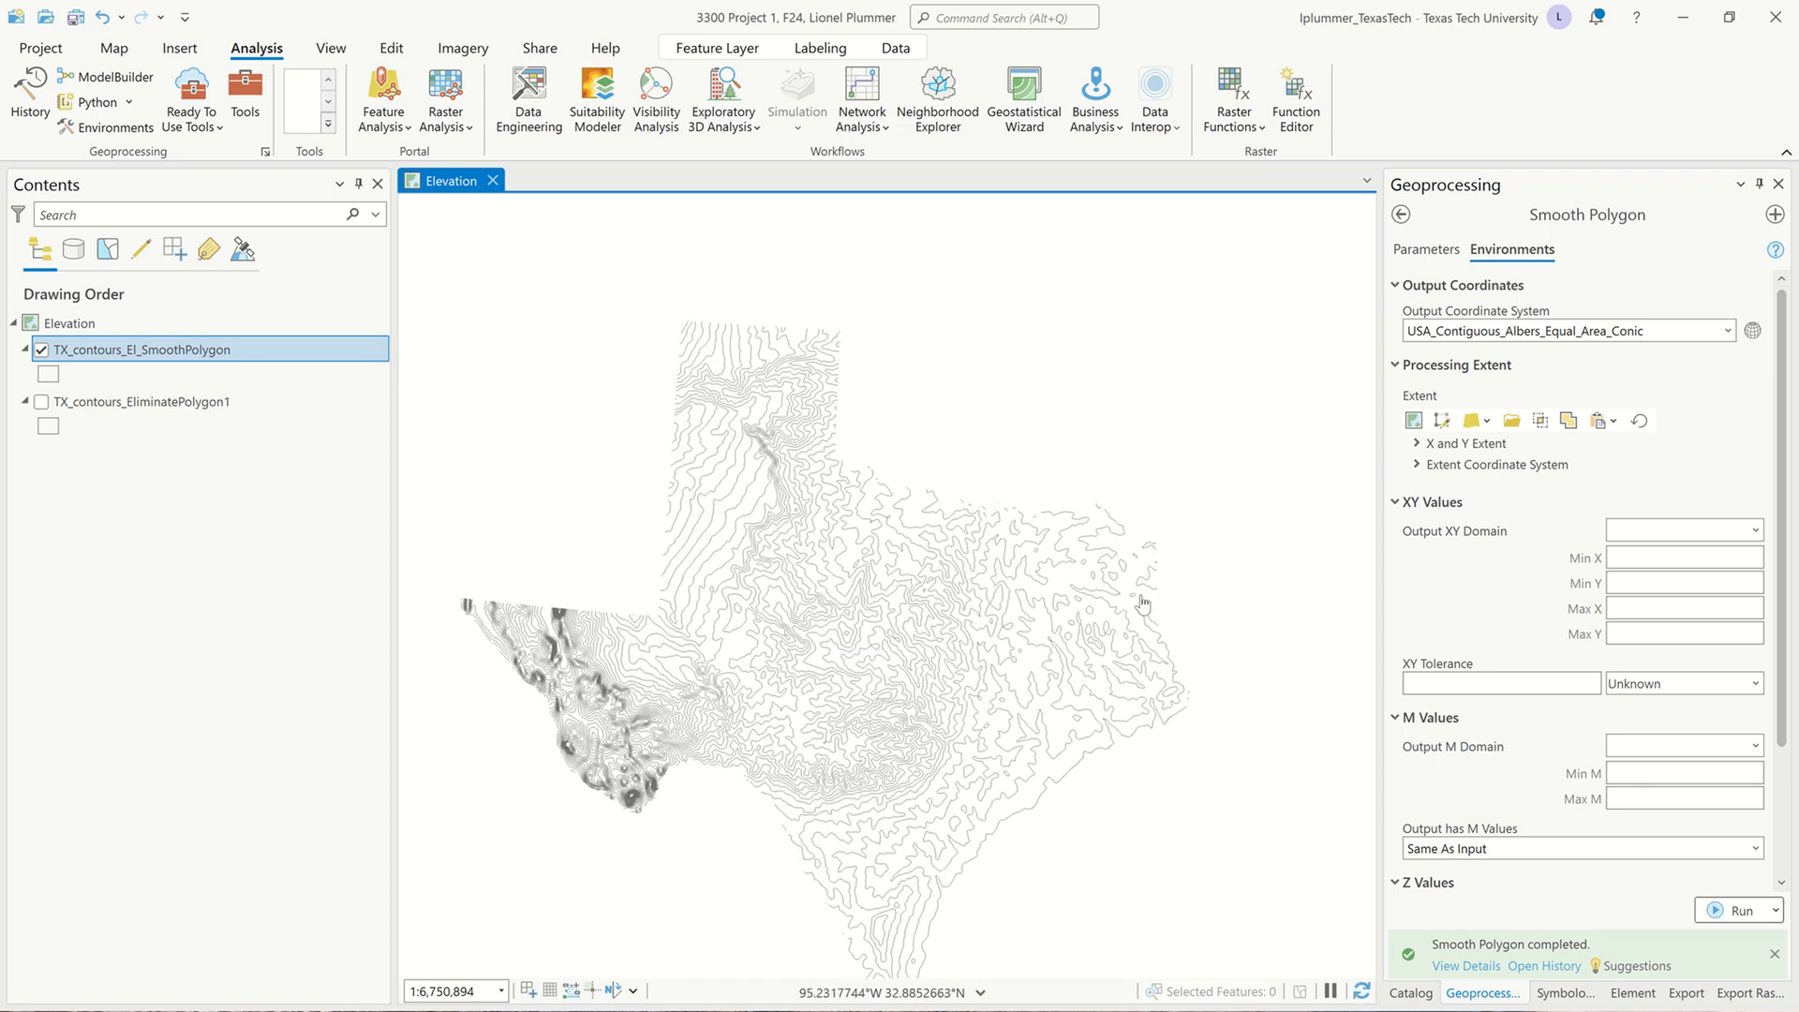
{"action": "left_click", "coordinate": [238, 506]}
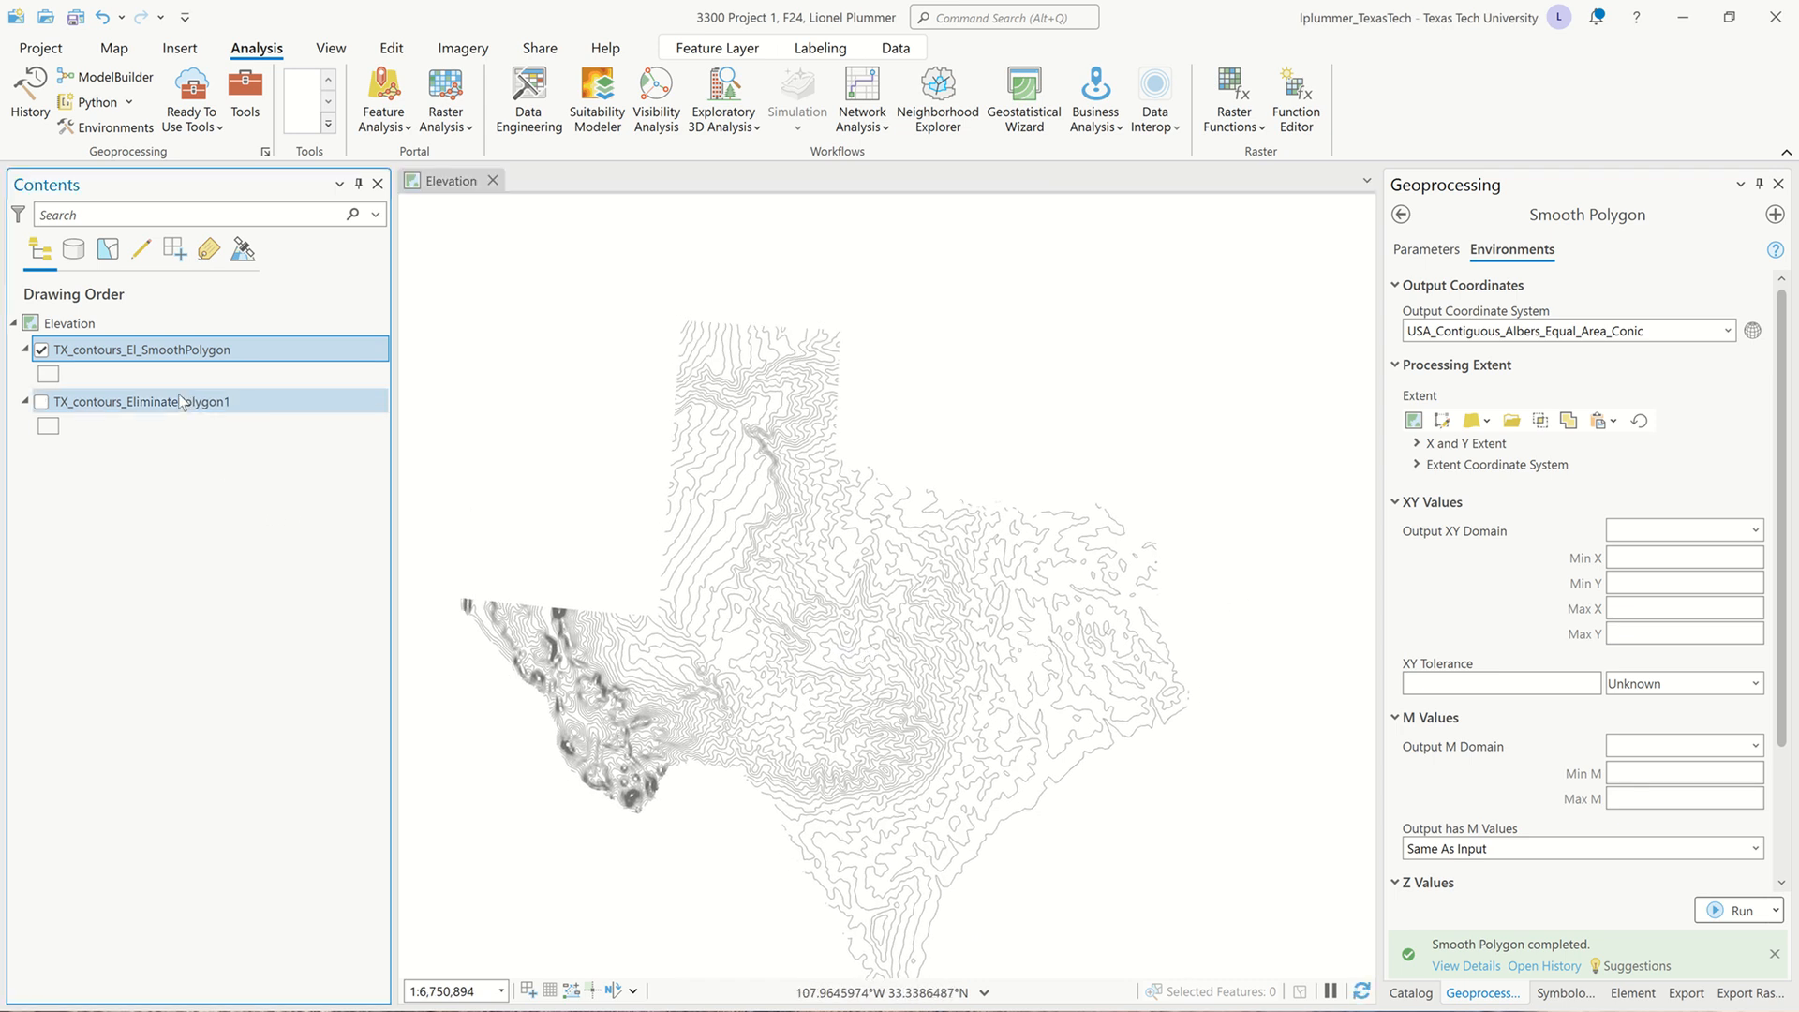
{"action": "left_click", "coordinate": [181, 401]}
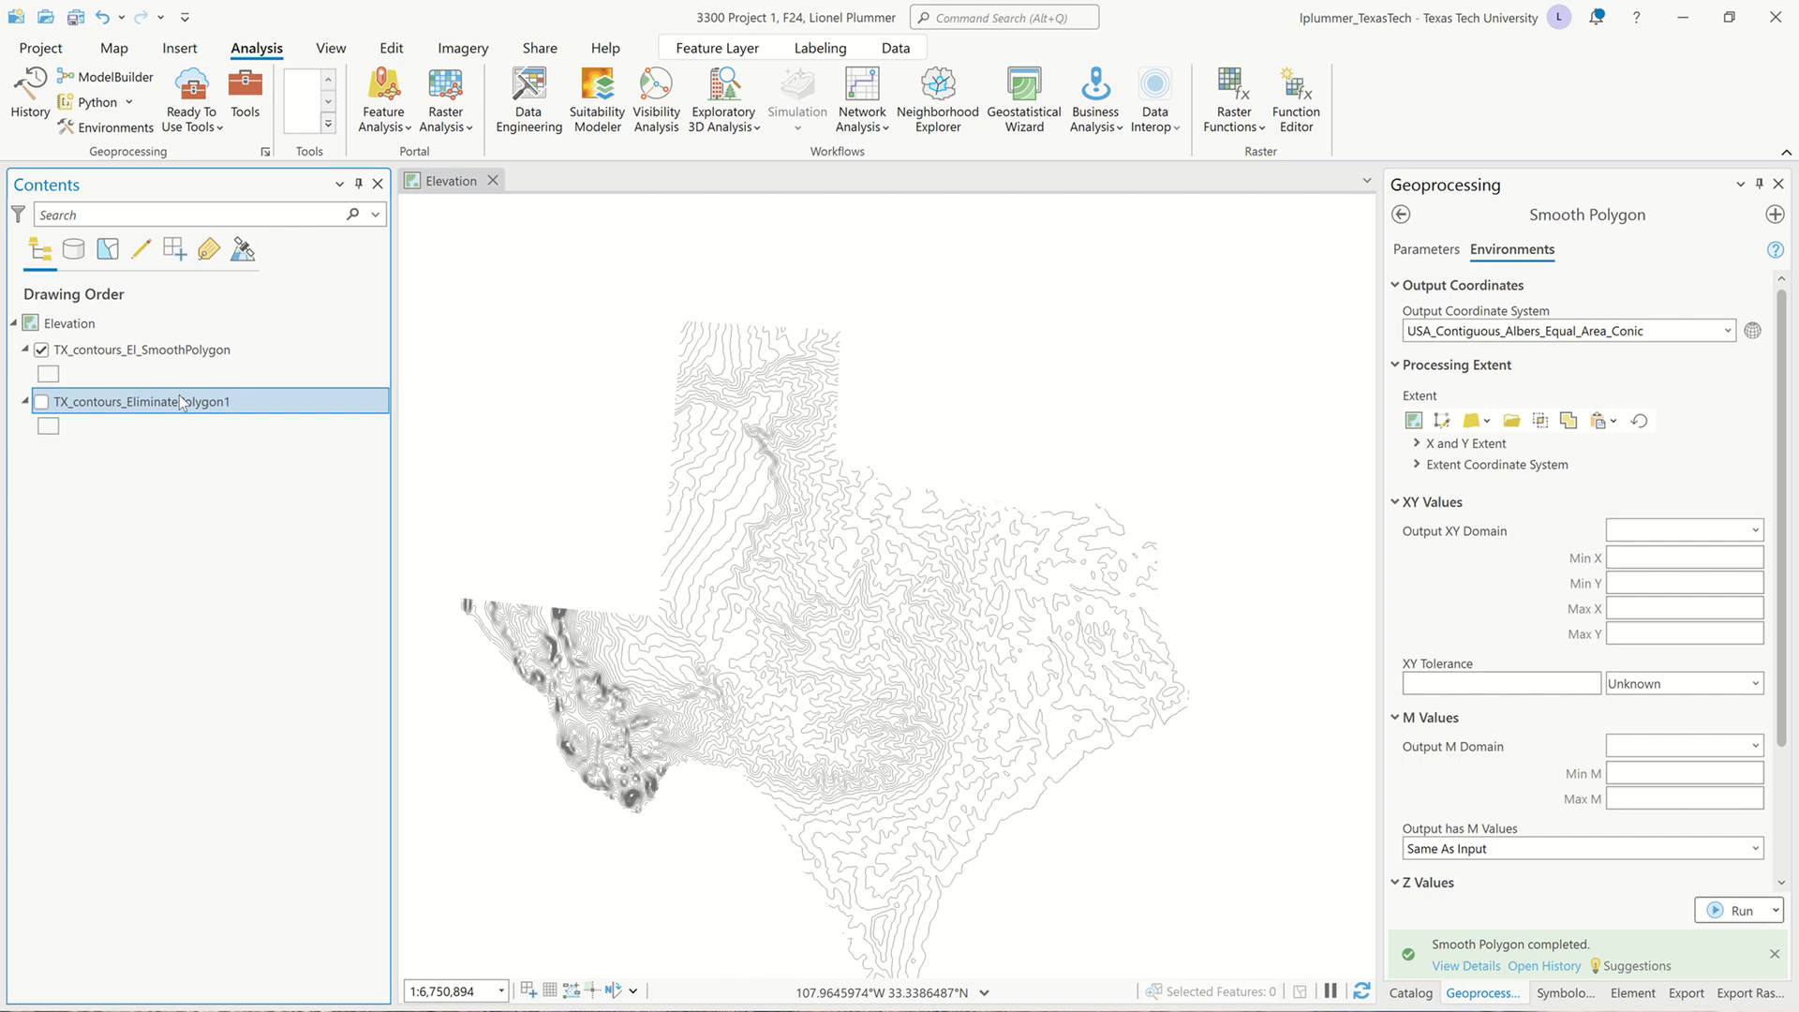
{"action": "right_click", "coordinate": [179, 401]}
{"action": "left_click", "coordinate": [259, 261]}
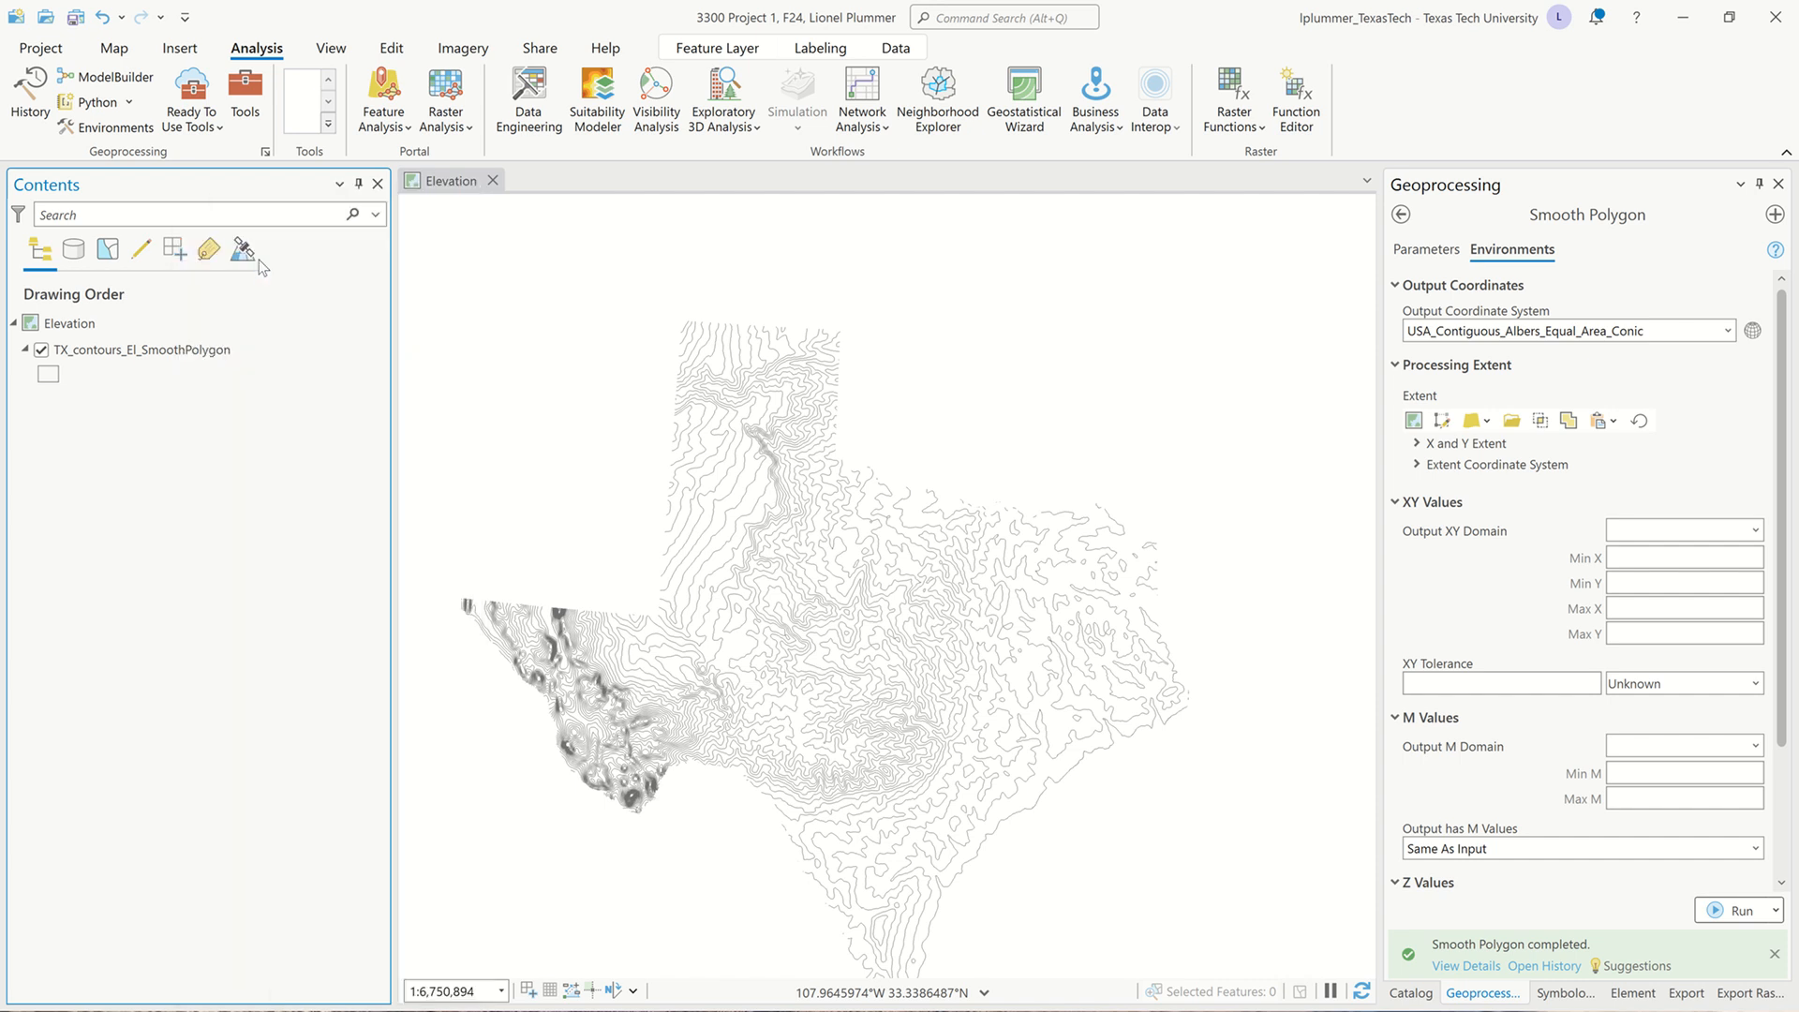
{"action": "left_click", "coordinate": [1411, 995]}
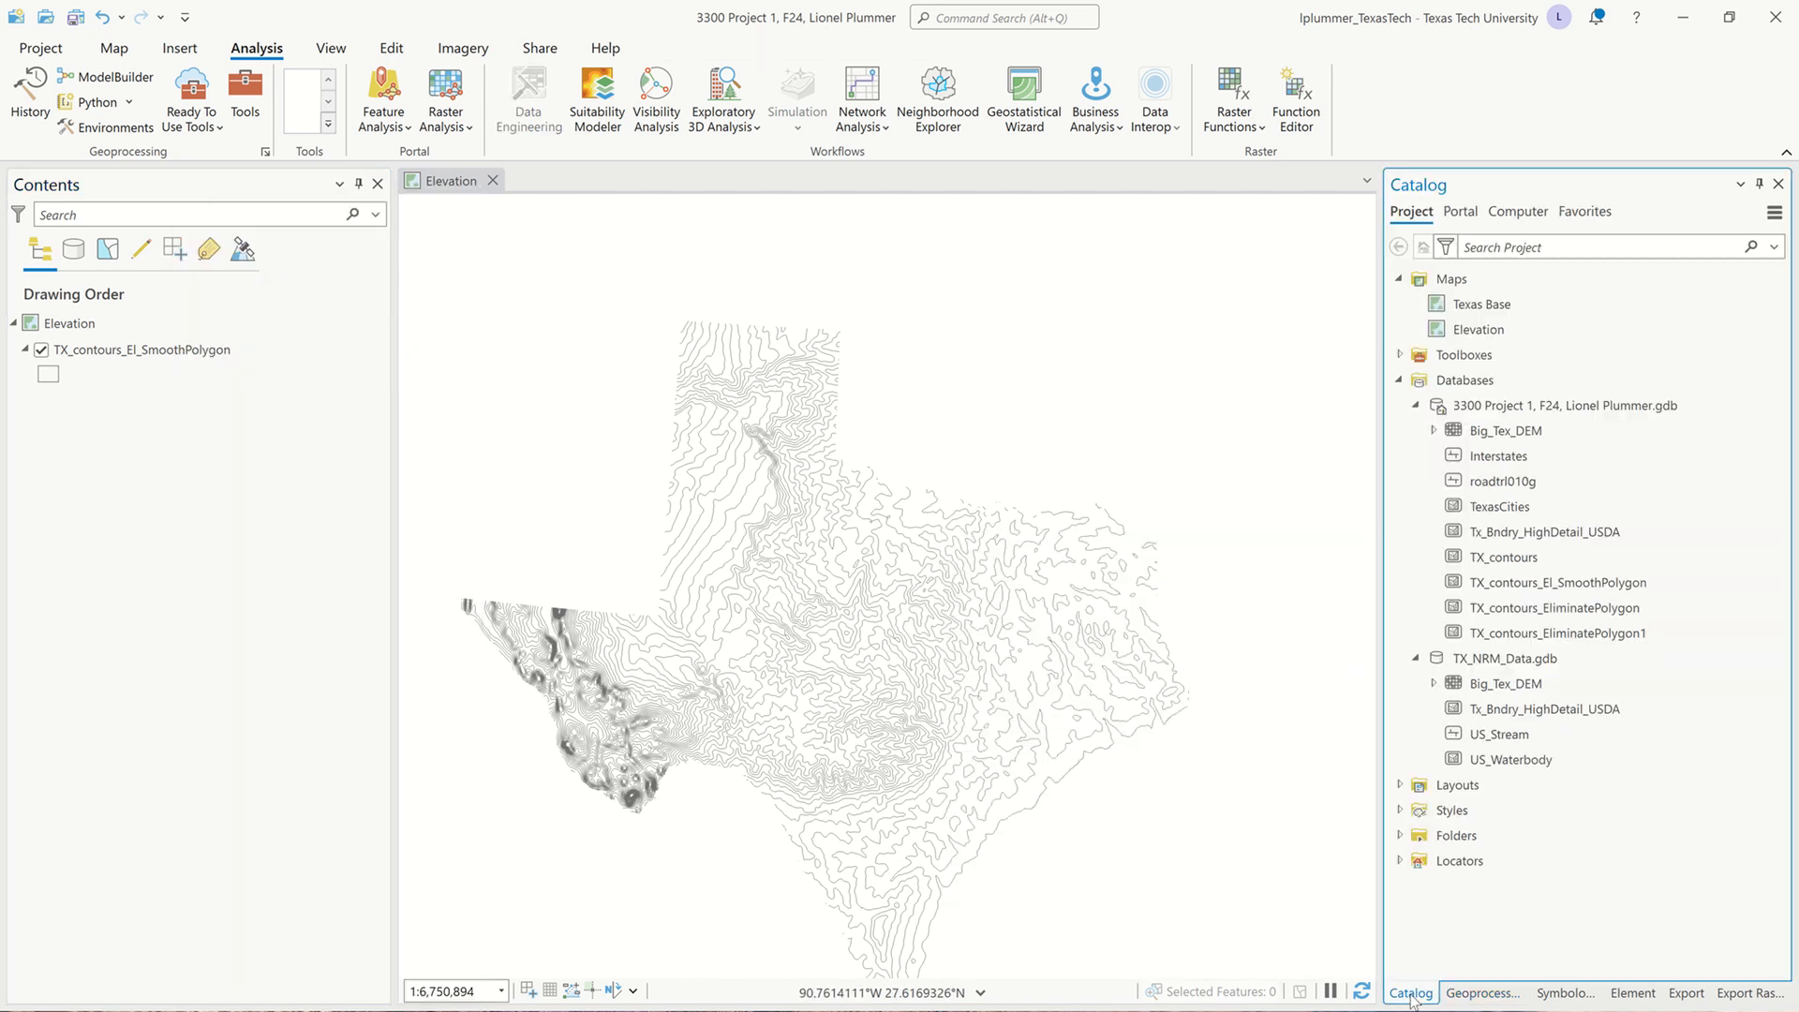
{"action": "left_click", "coordinate": [1618, 637]}
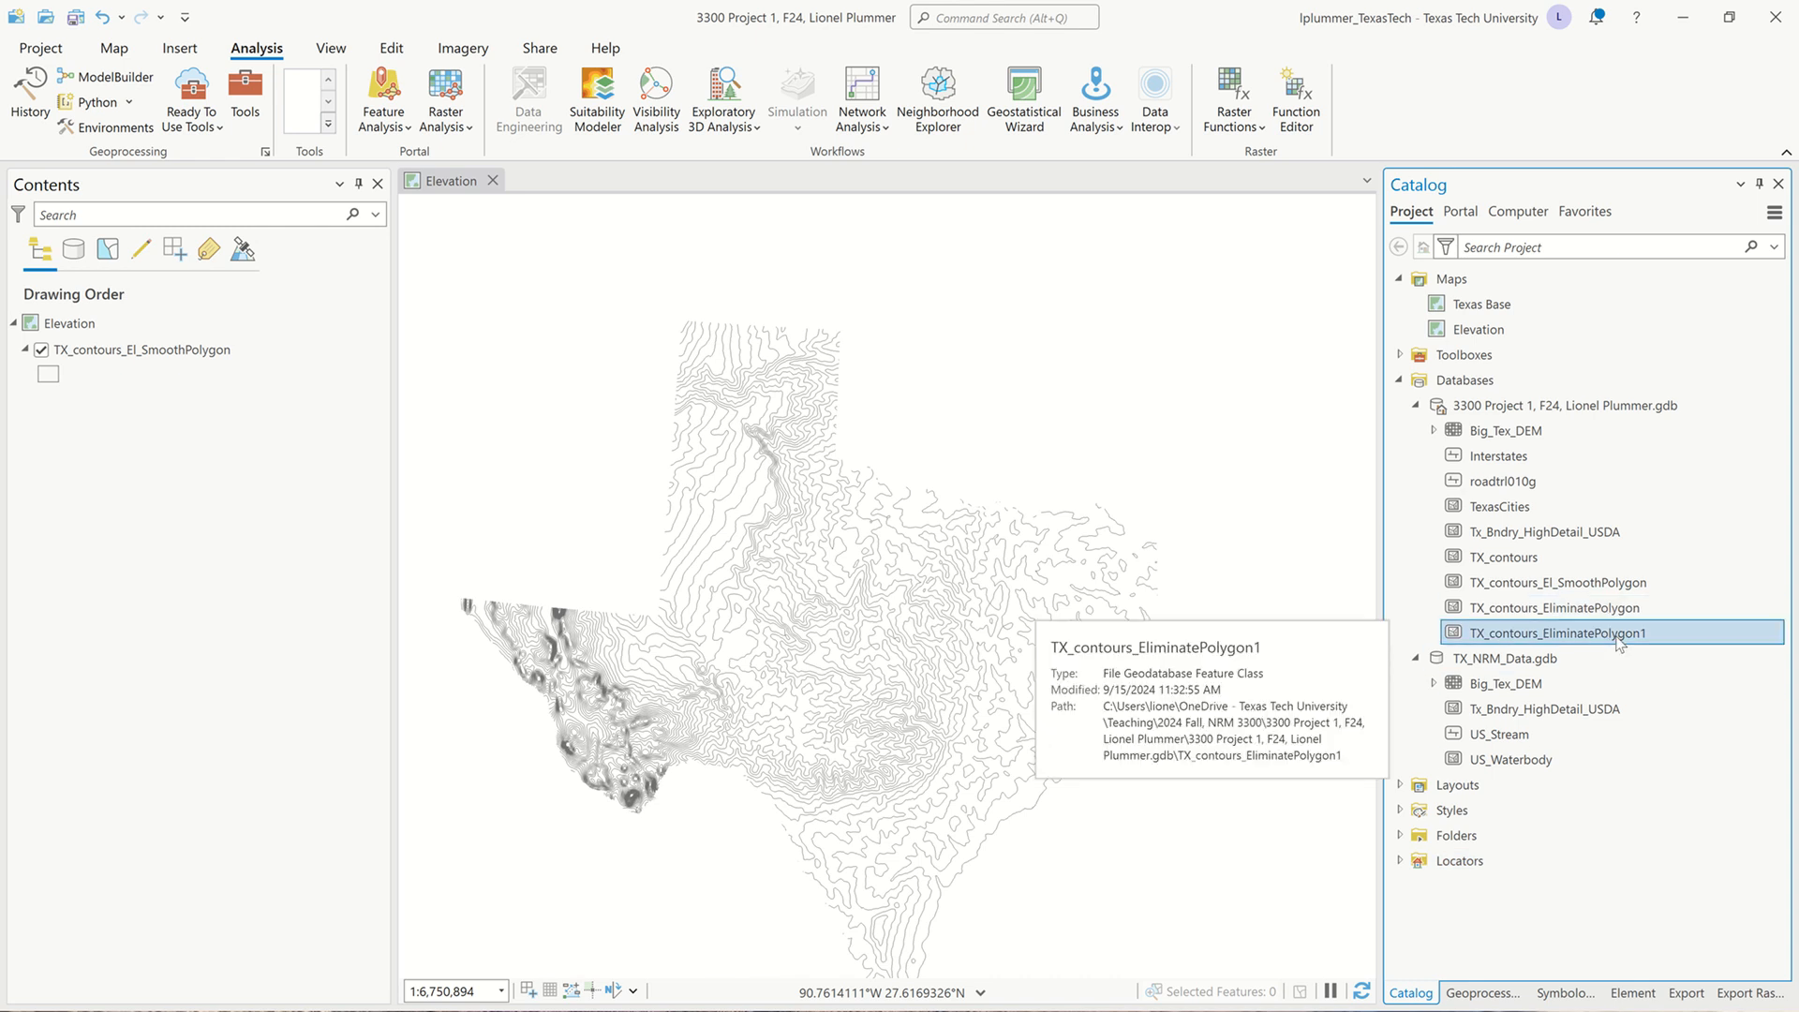
{"action": "left_click", "coordinate": [1618, 609], "text": "ctrl"}
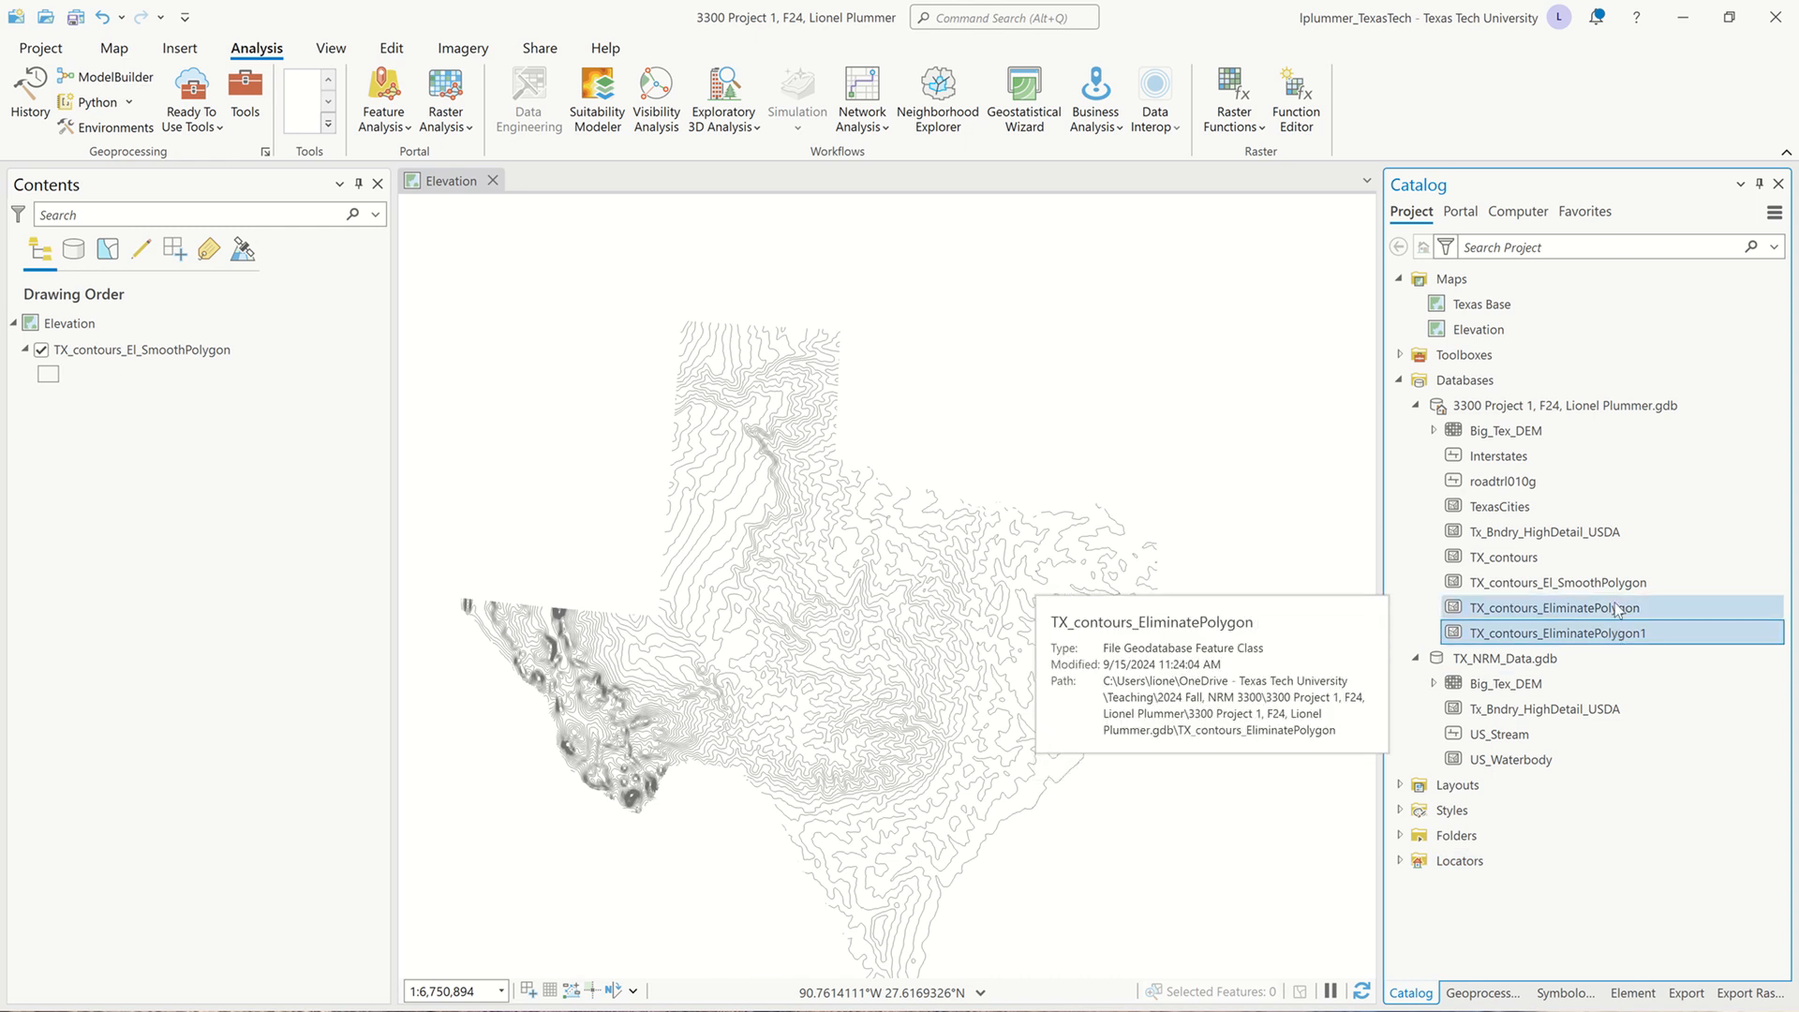
{"action": "left_click", "coordinate": [1523, 559], "text": "ctrl"}
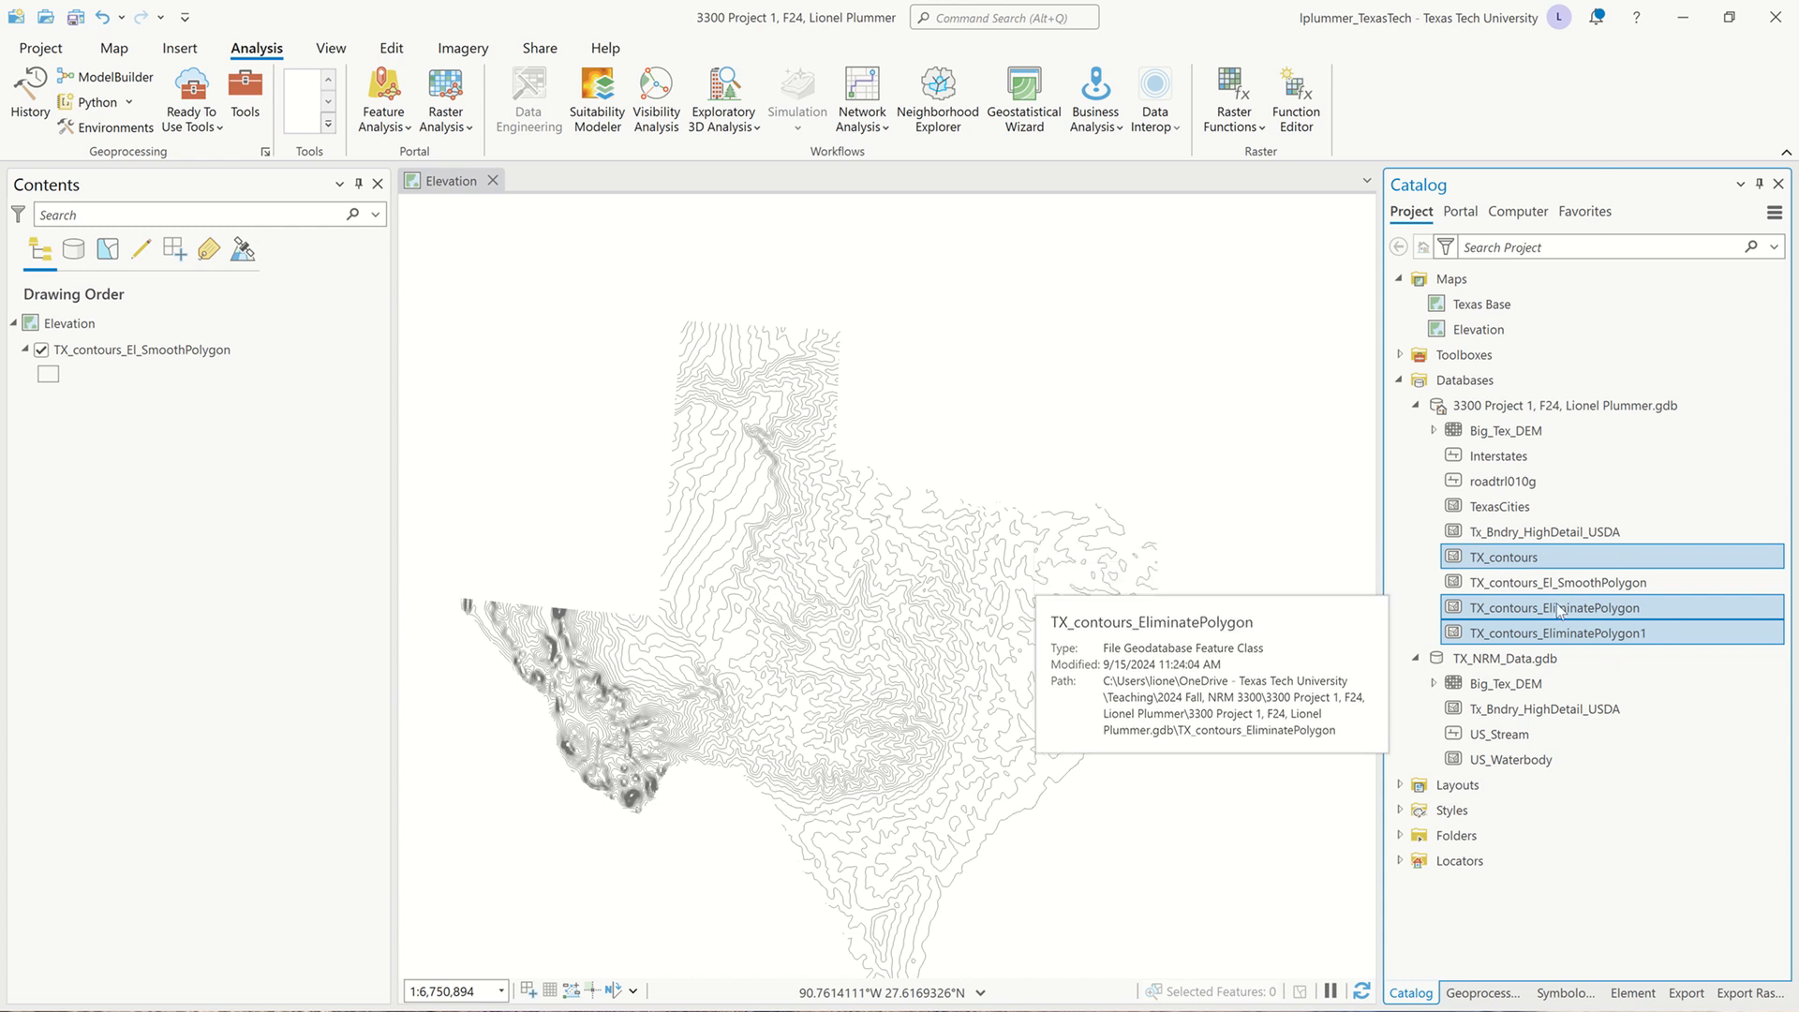
{"action": "right_click", "coordinate": [1559, 609]}
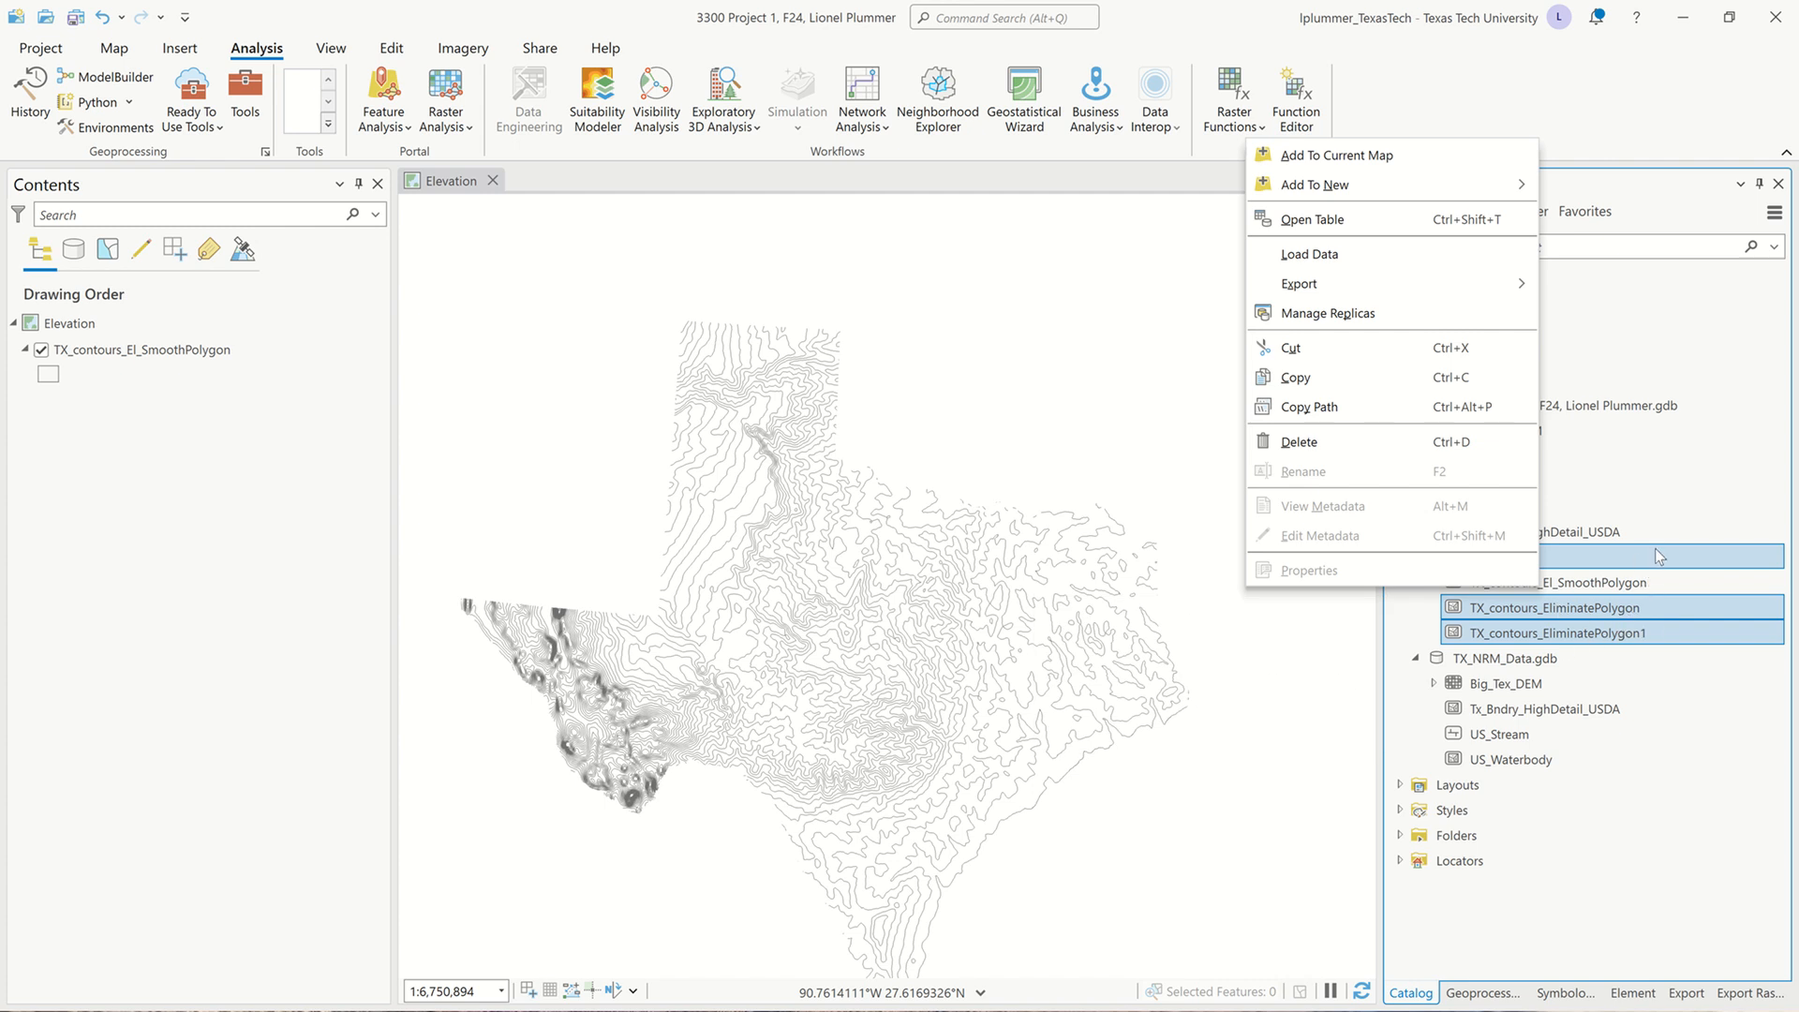
{"action": "left_click", "coordinate": [1631, 616]}
Permanently delete the TX_contours, TX_contours_EliminatePolygon and TX_contours_EliminatePolygon1 feature classes from the project geodatabase.
{"action": "left_click", "coordinate": [1632, 617]}
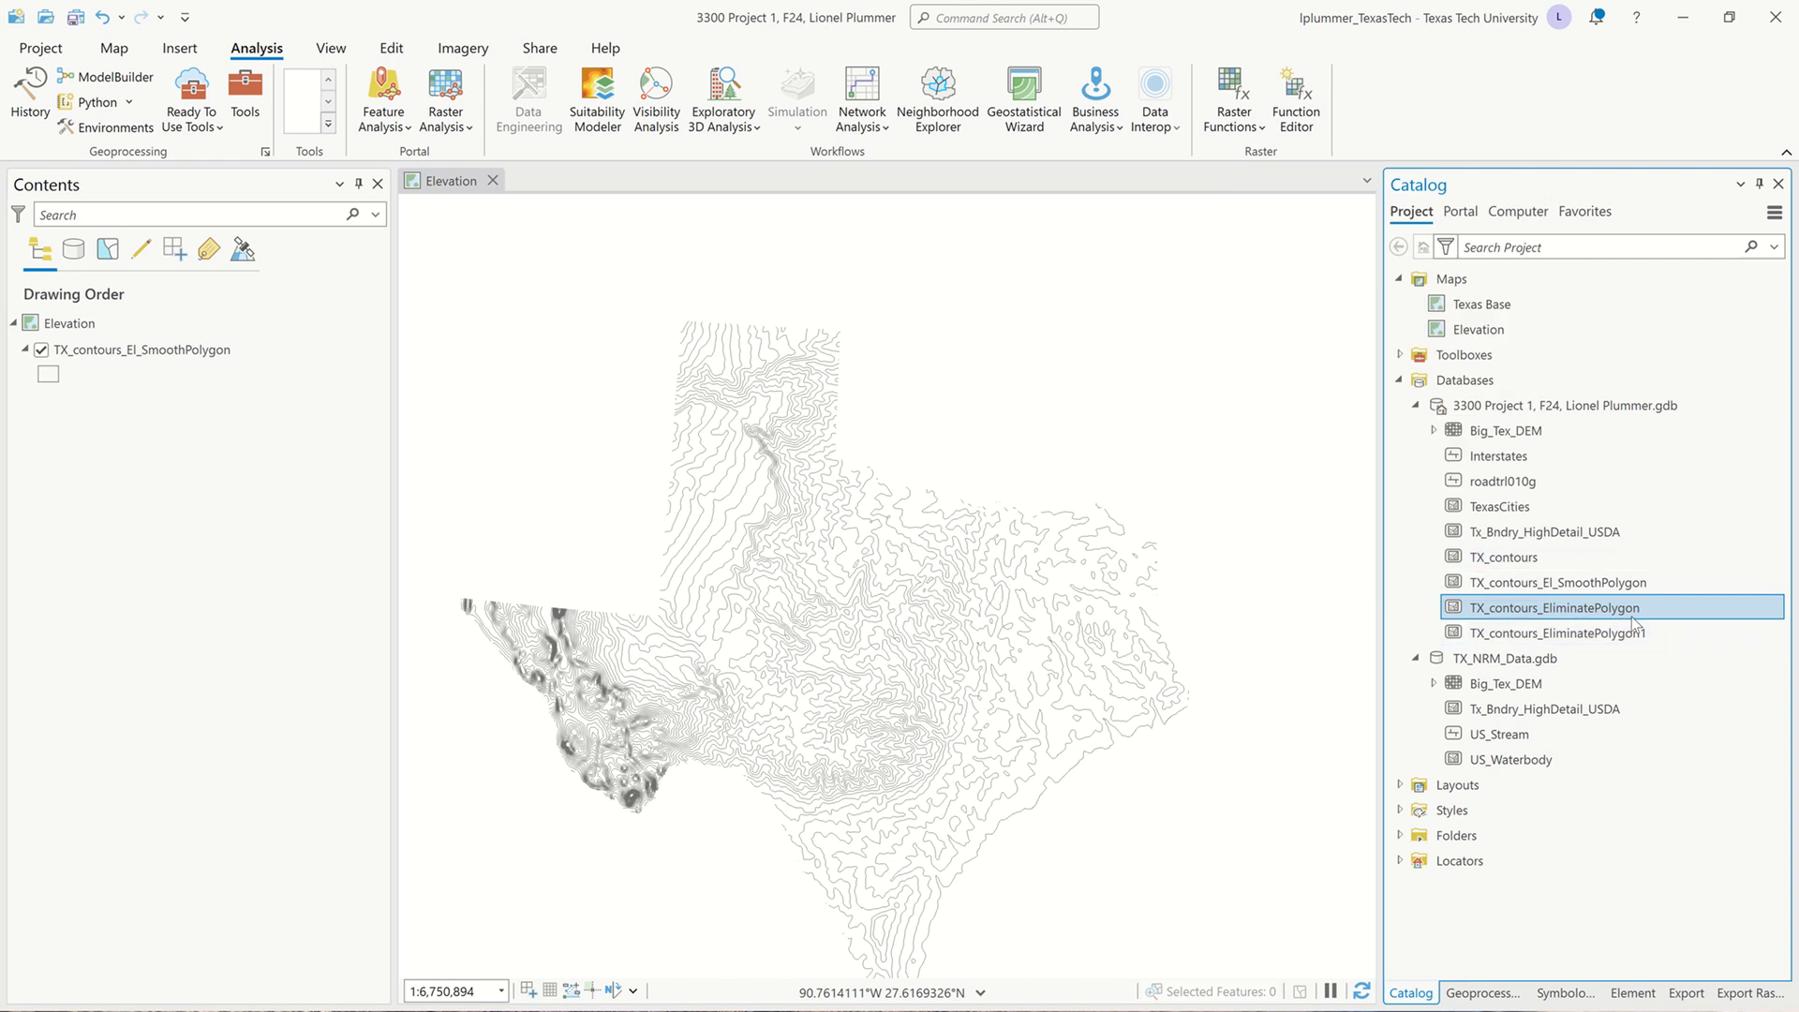
{"action": "left_click", "coordinate": [1632, 634], "text": "ctrl"}
{"action": "left_click", "coordinate": [1557, 559], "text": "ctrl"}
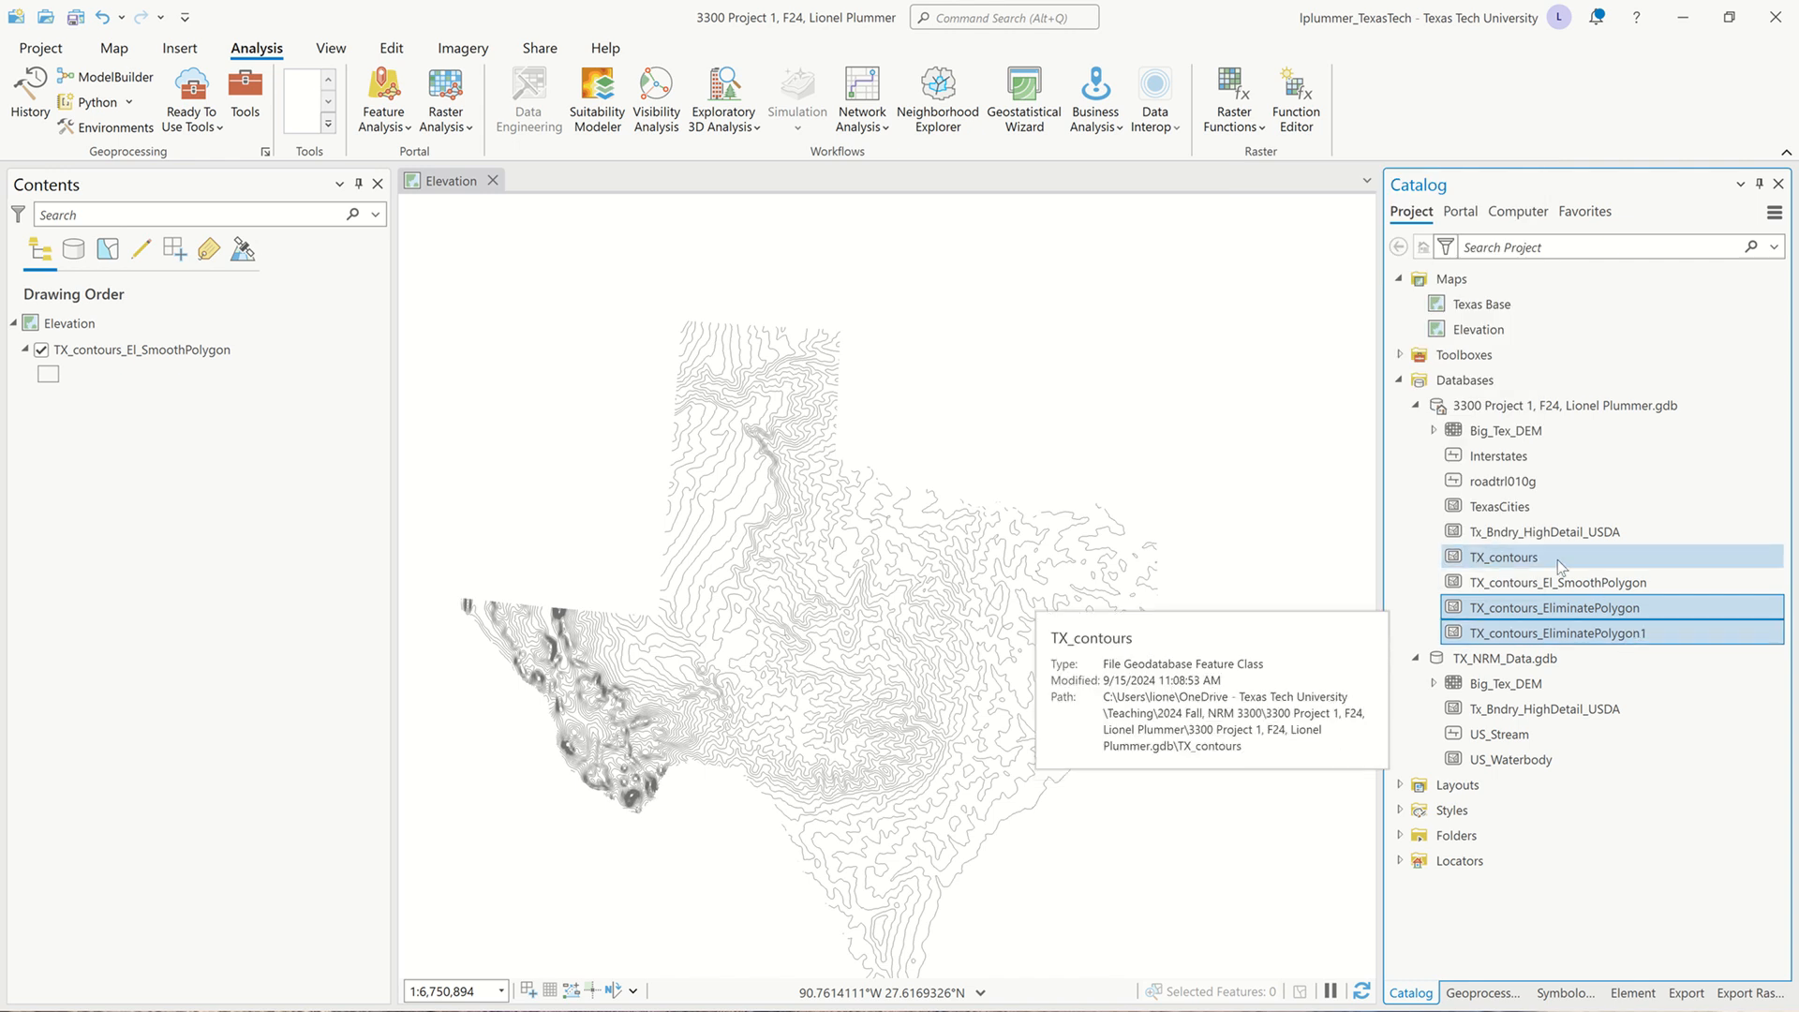
{"action": "left_click", "coordinate": [1557, 559], "text": "ctrl"}
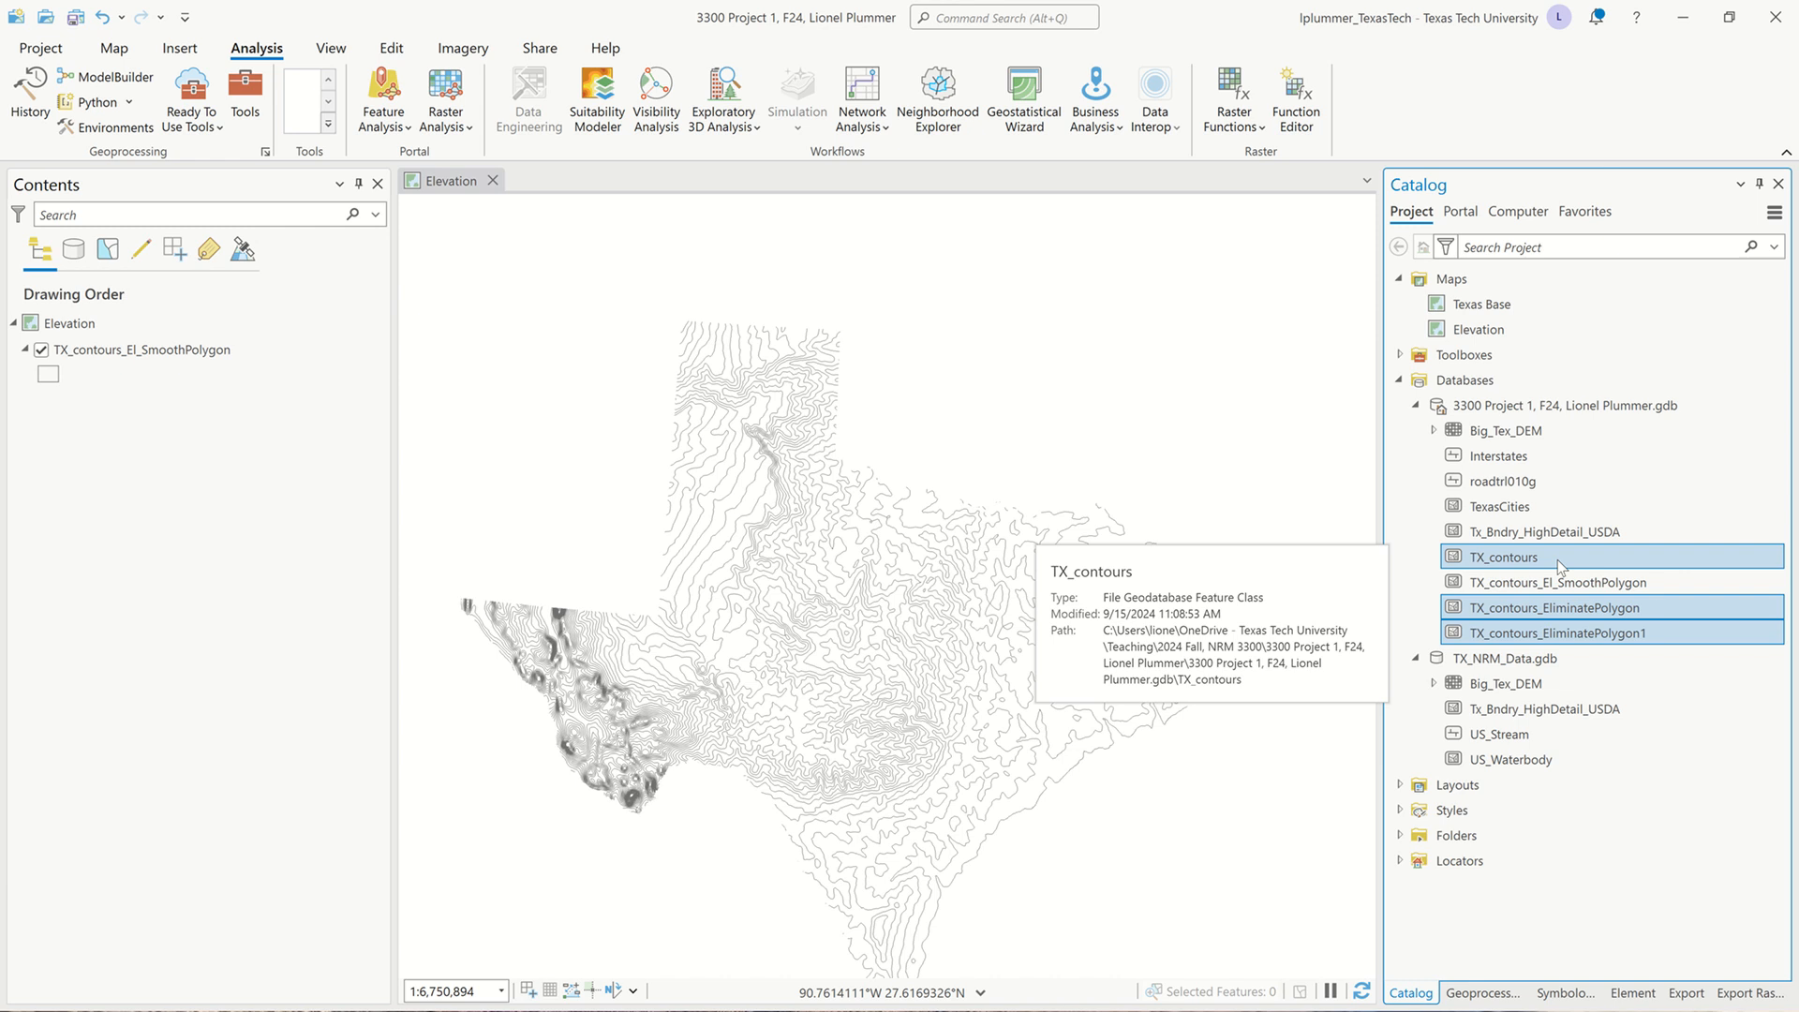
{"action": "right_click", "coordinate": [1557, 559]}
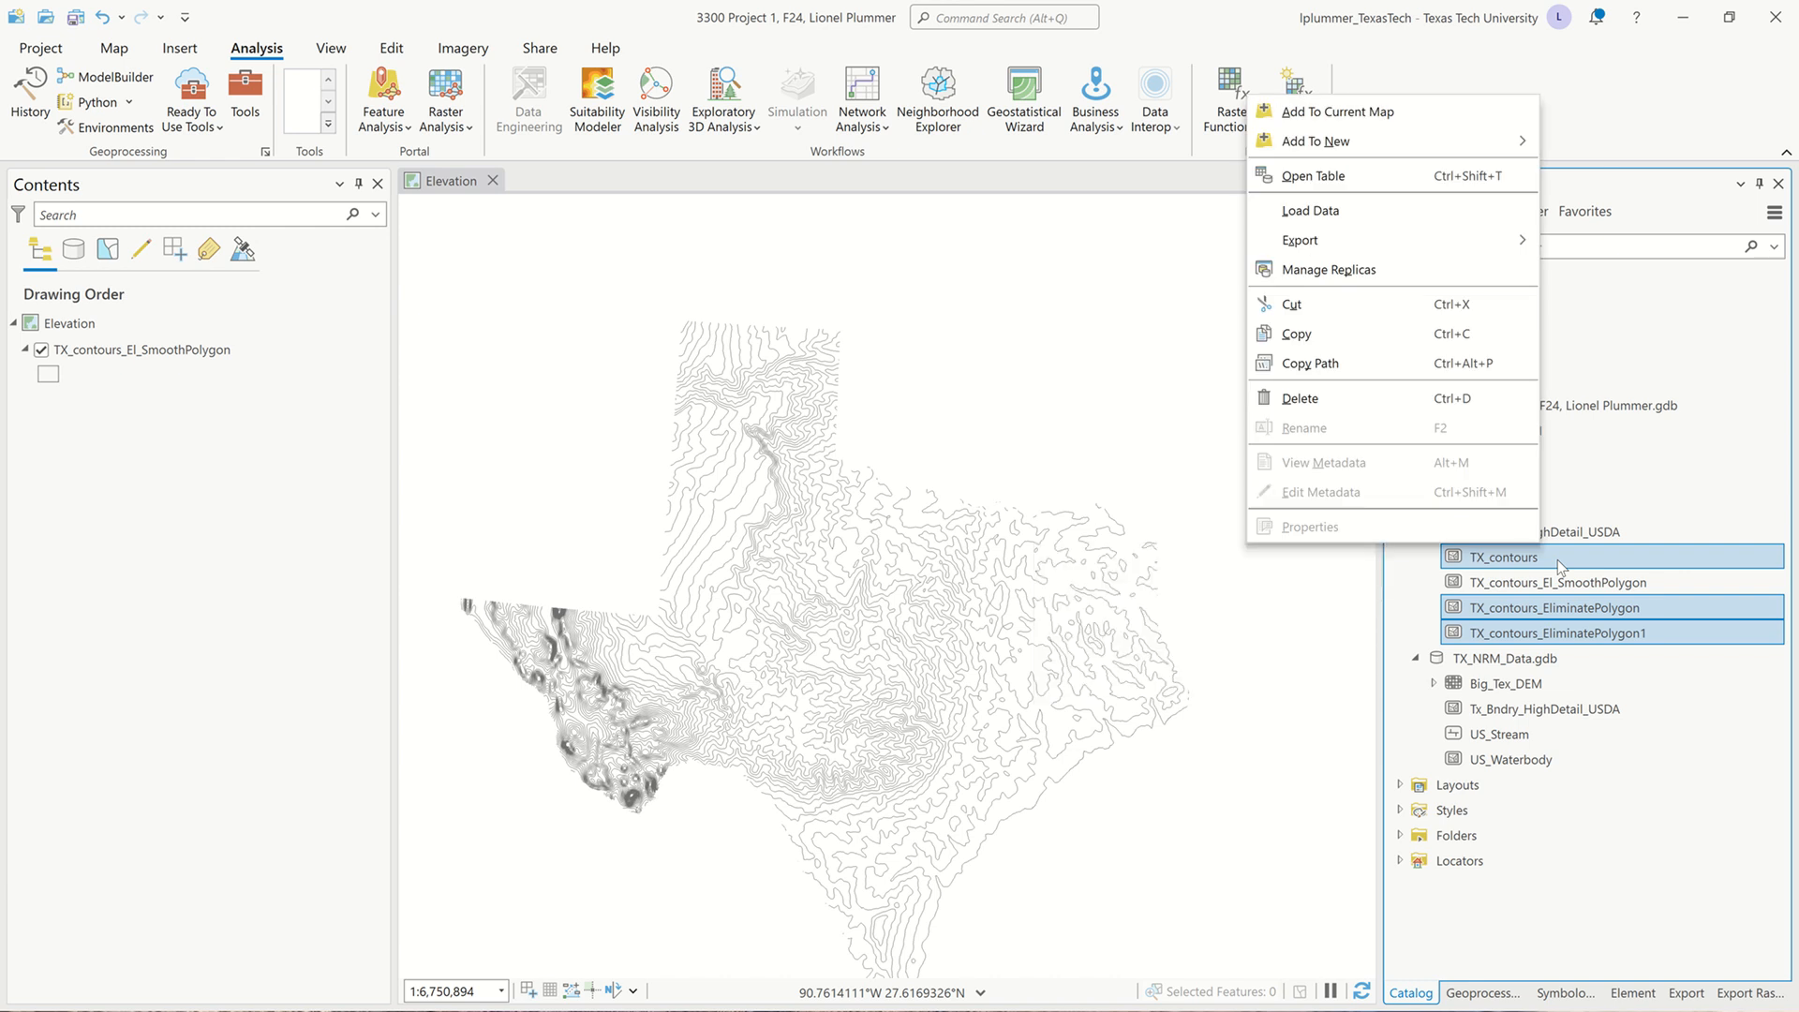
{"action": "left_click", "coordinate": [1445, 403]}
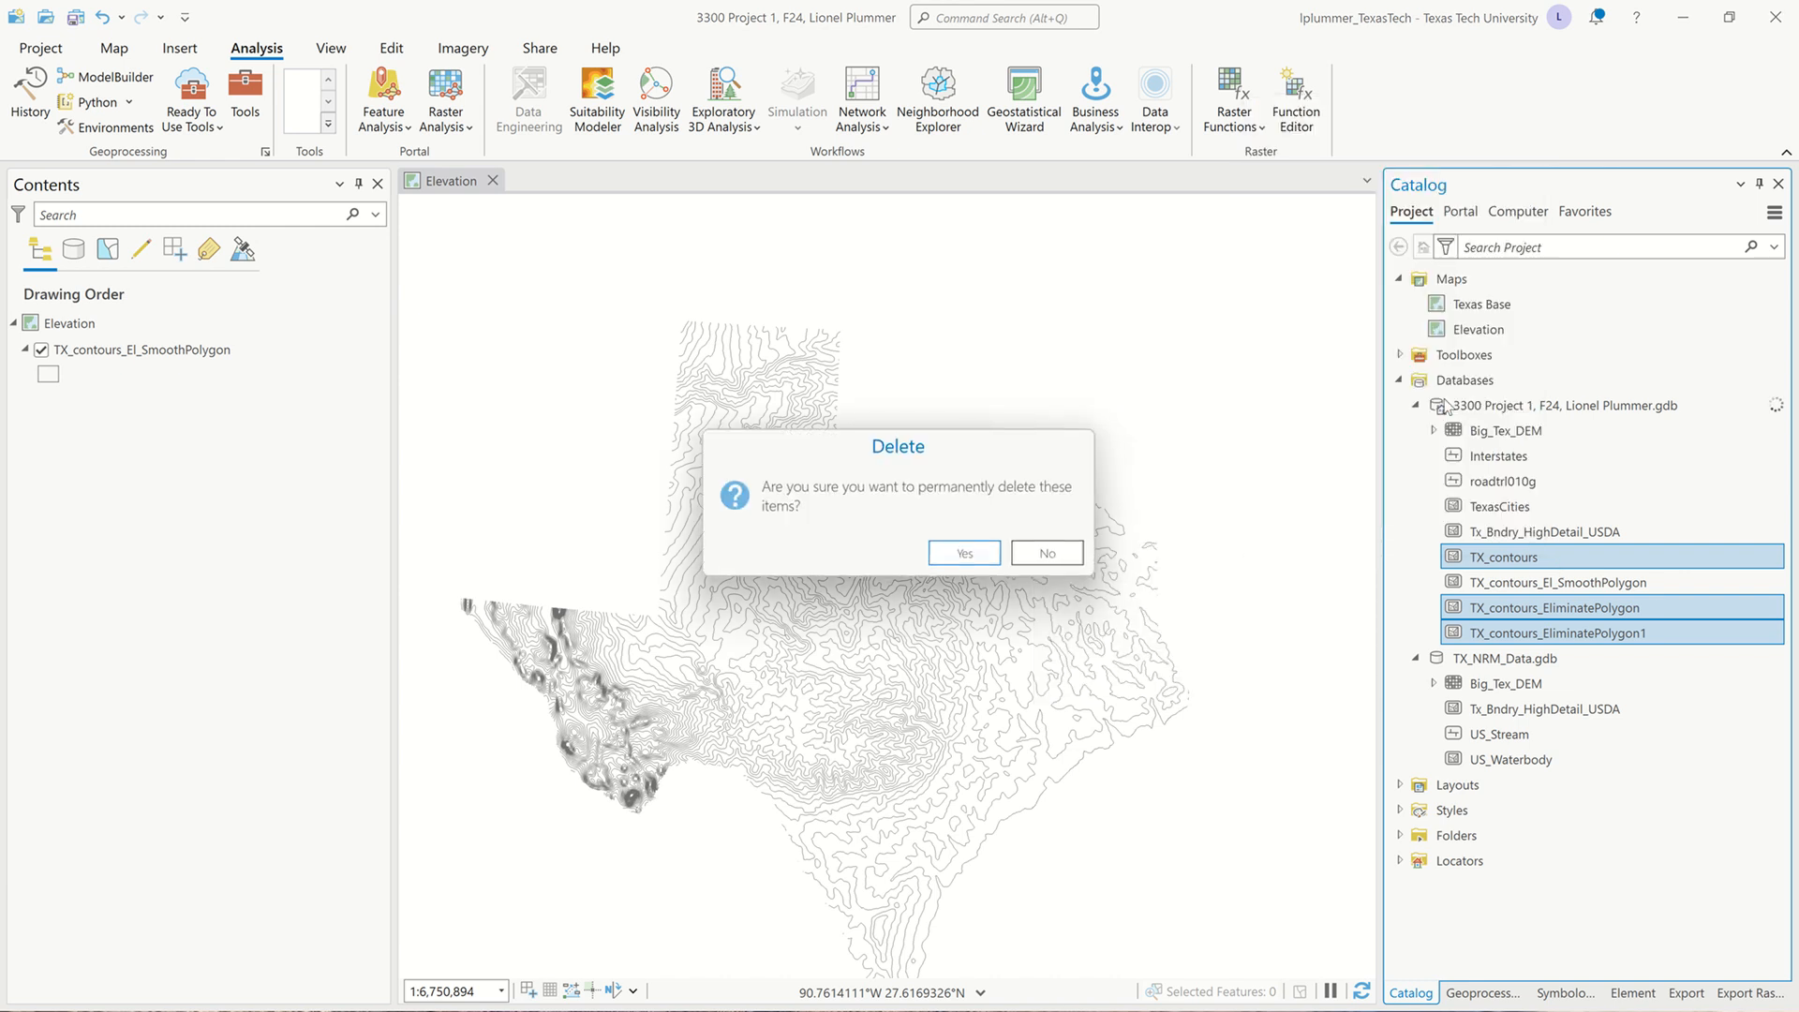
{"action": "key", "text": "Return"}
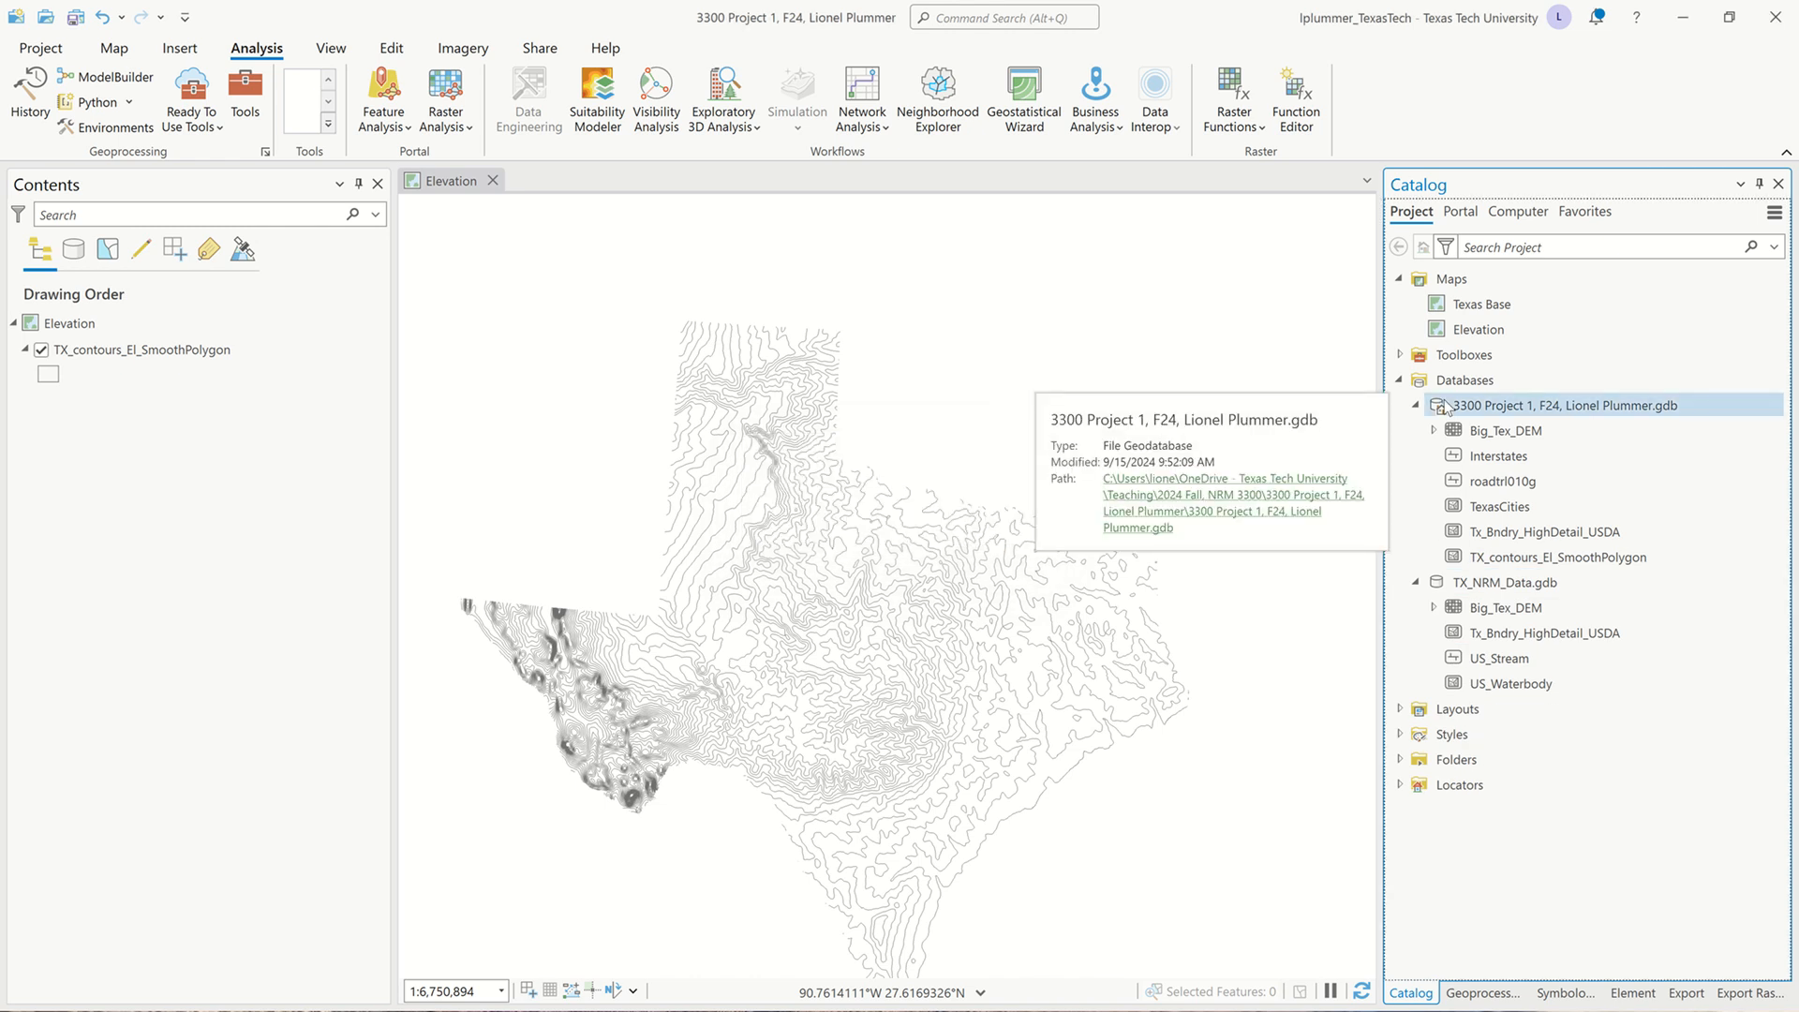
Rename the TX_contours_El_SmoothPolygon feature class in the project geodatabase as TX_poly_contours.
{"action": "left_click", "coordinate": [1557, 559]}
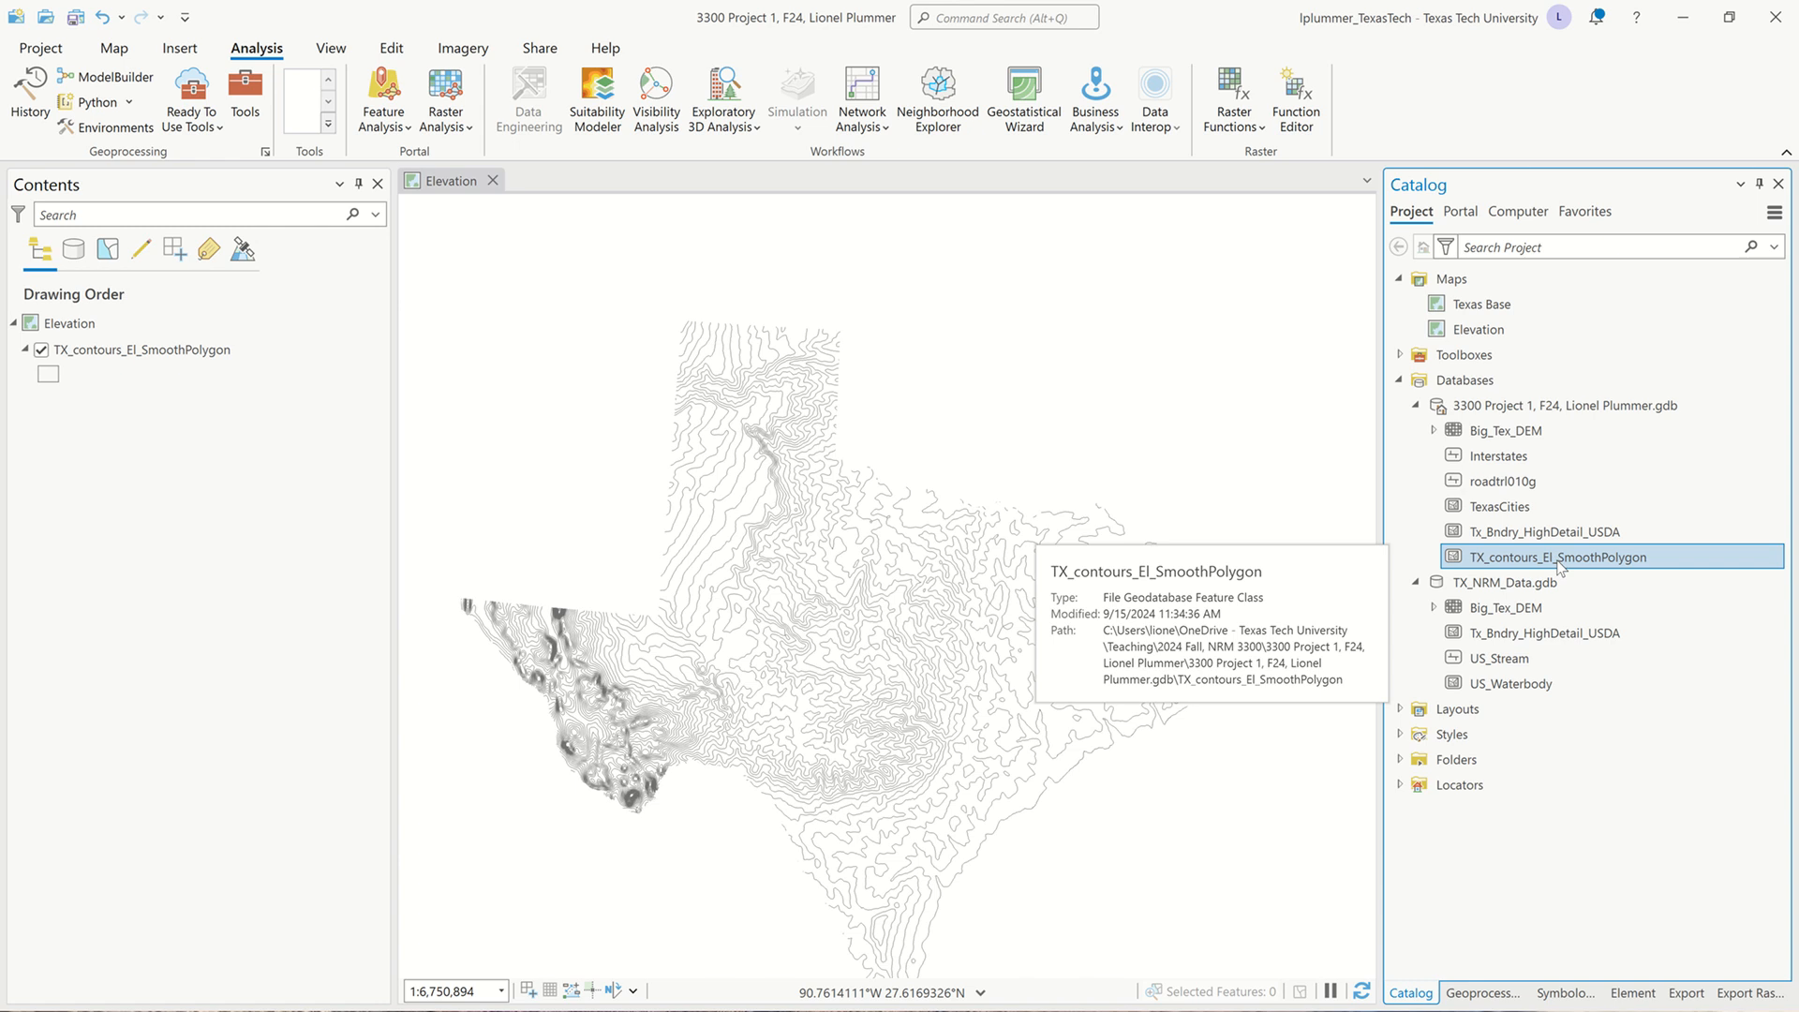
{"action": "left_click", "coordinate": [1557, 562]}
{"action": "left_click", "coordinate": [1550, 559]}
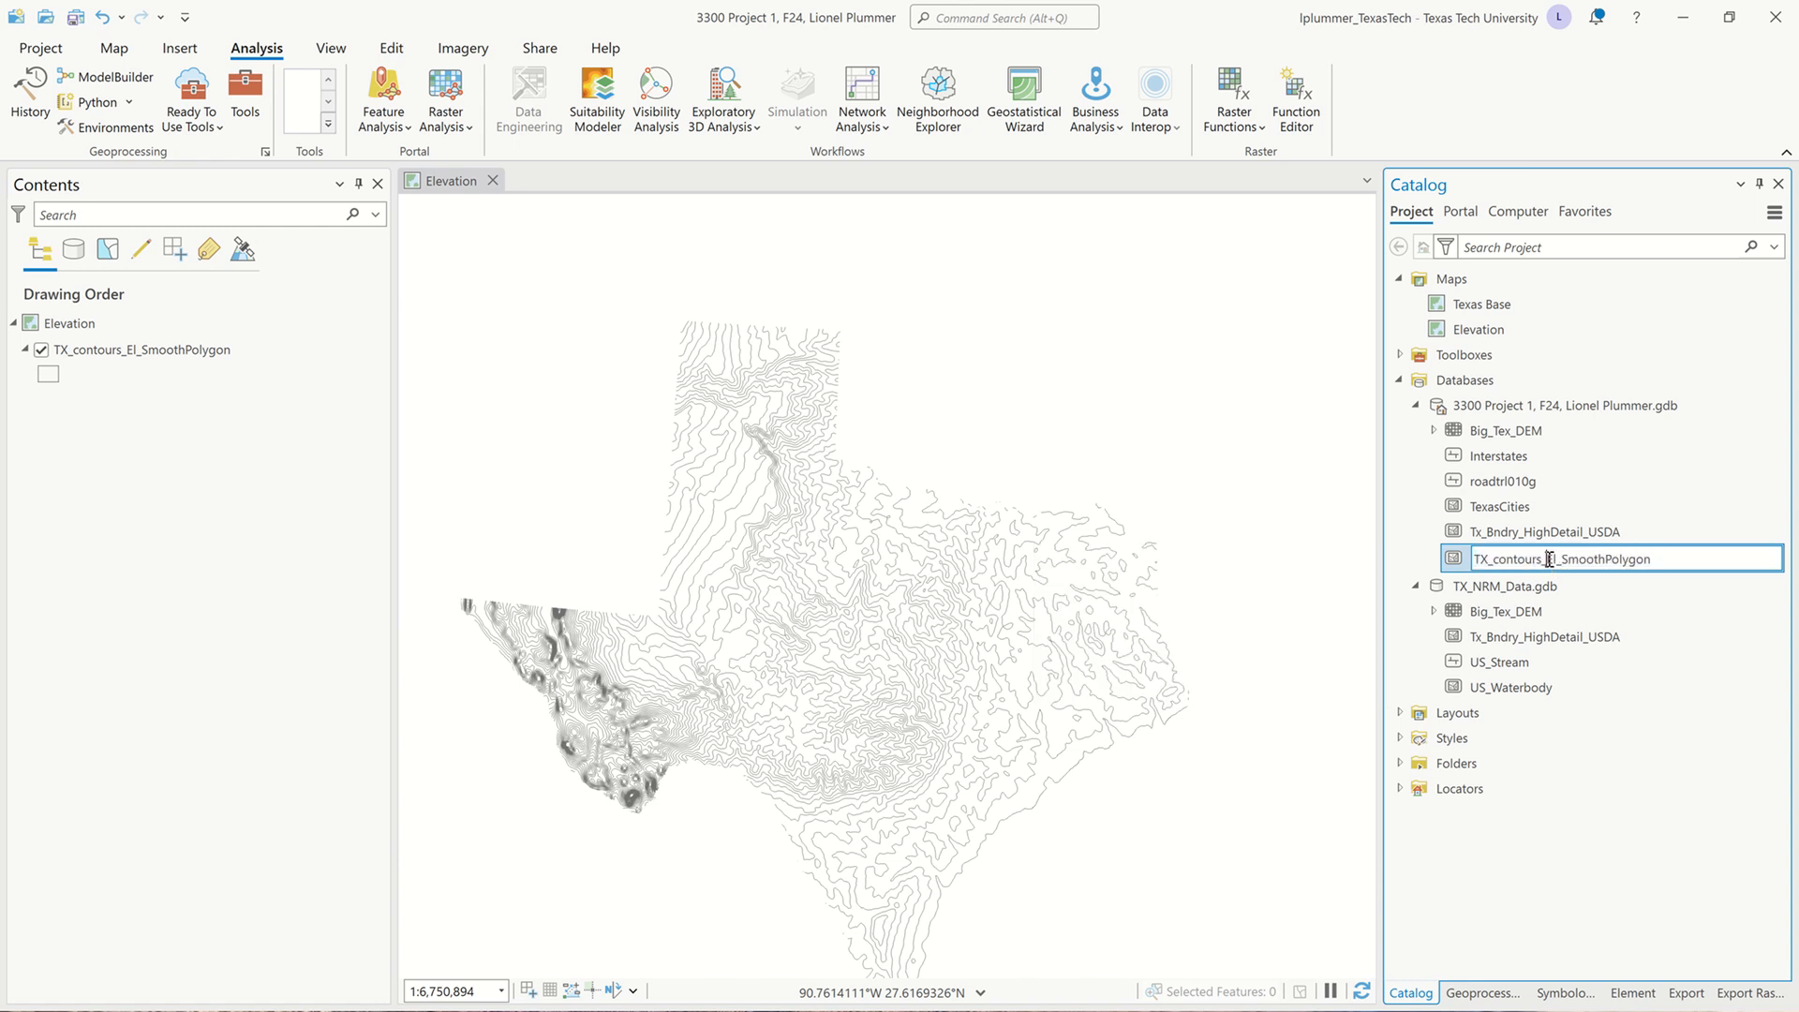
{"action": "left_click_drag", "start_coordinate": [1550, 559], "coordinate": [1757, 584]}
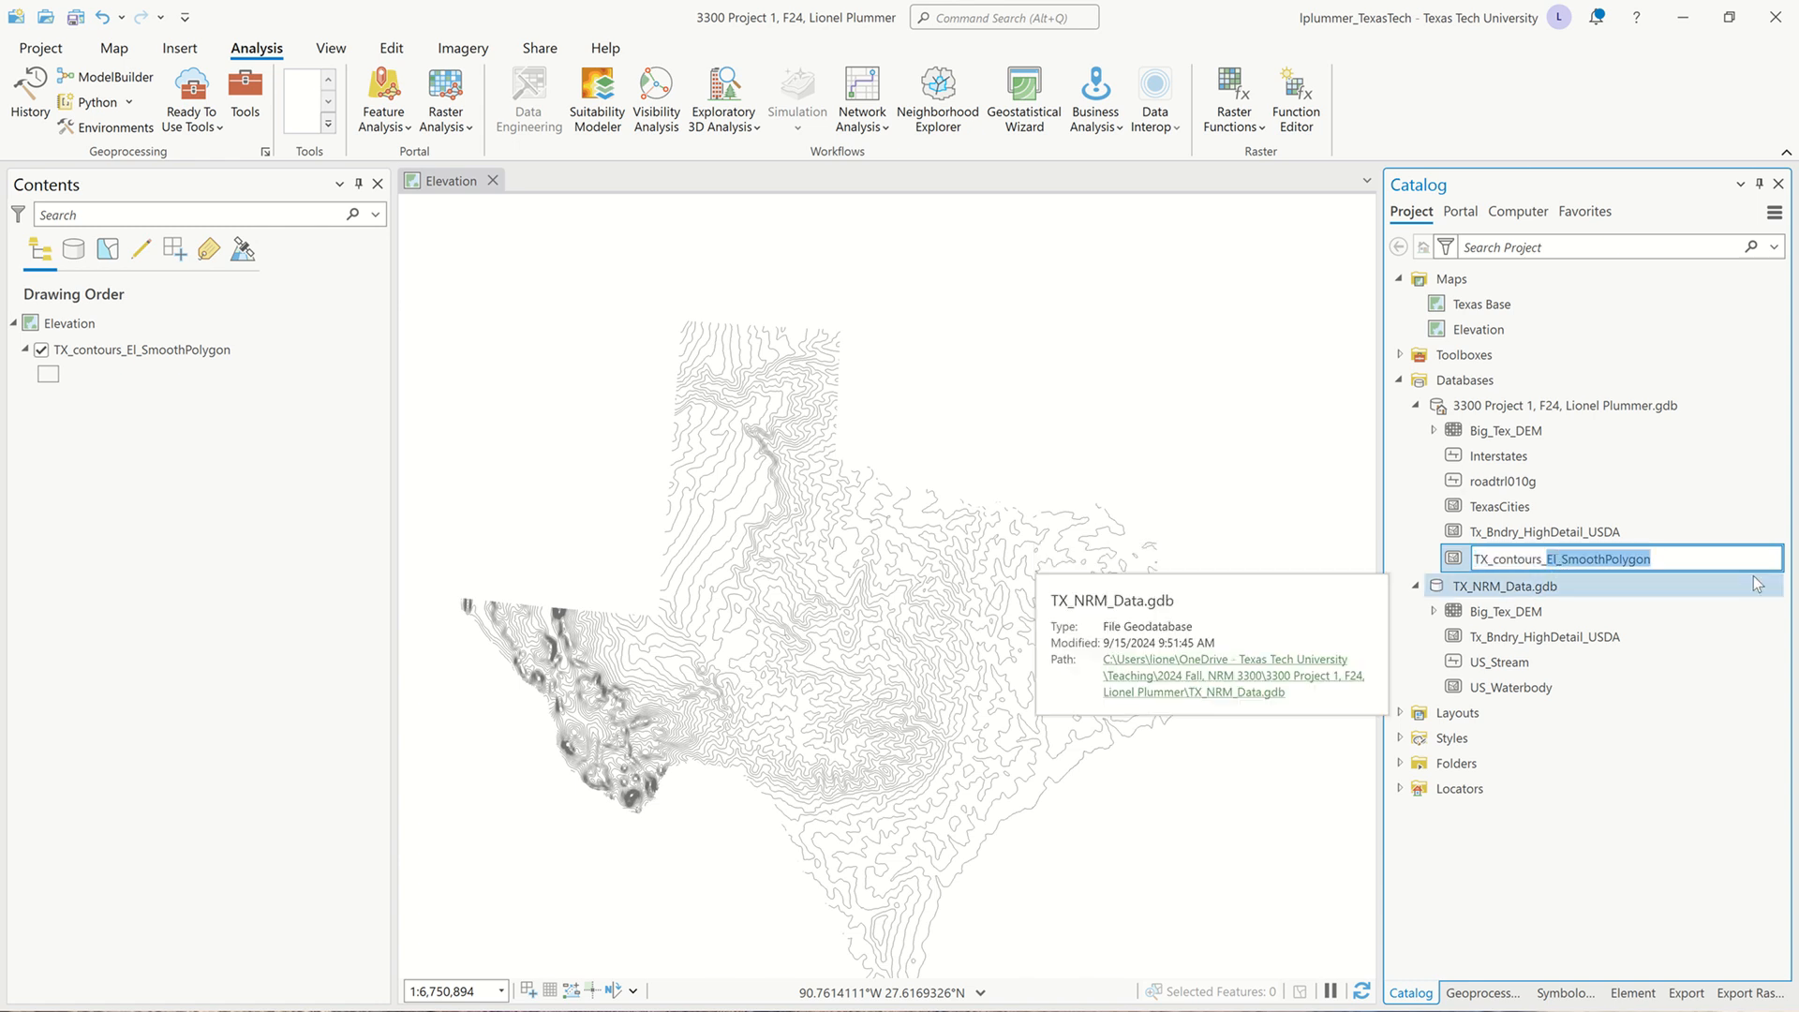
{"action": "key", "text": "BackSpace"}
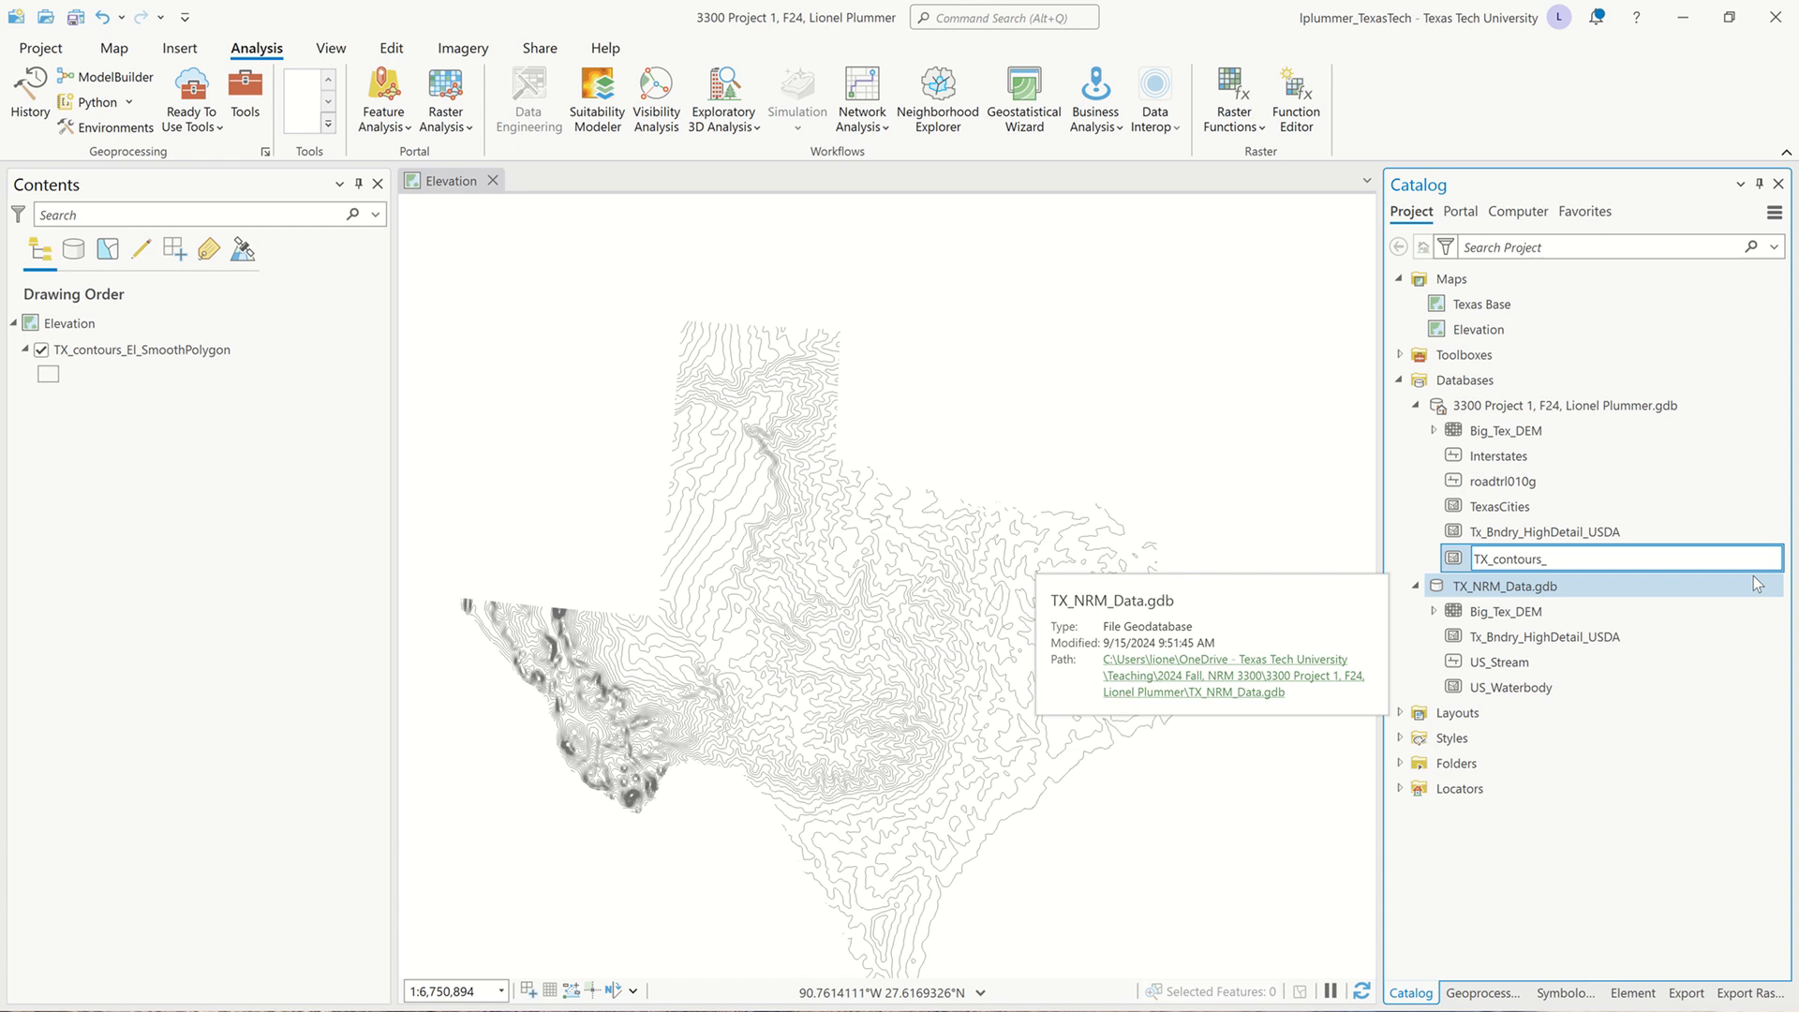
{"action": "key", "text": "BackSpace"}
{"action": "key", "text": "Left"}
{"action": "key", "text": "Left"}
{"action": "key", "text": "Left"}
{"action": "key", "text": "Left"}
{"action": "key", "text": "Left"}
{"action": "key", "text": "Left"}
{"action": "key", "text": "Left"}
{"action": "key", "text": "Left"}
{"action": "type", "text": "poly_"}
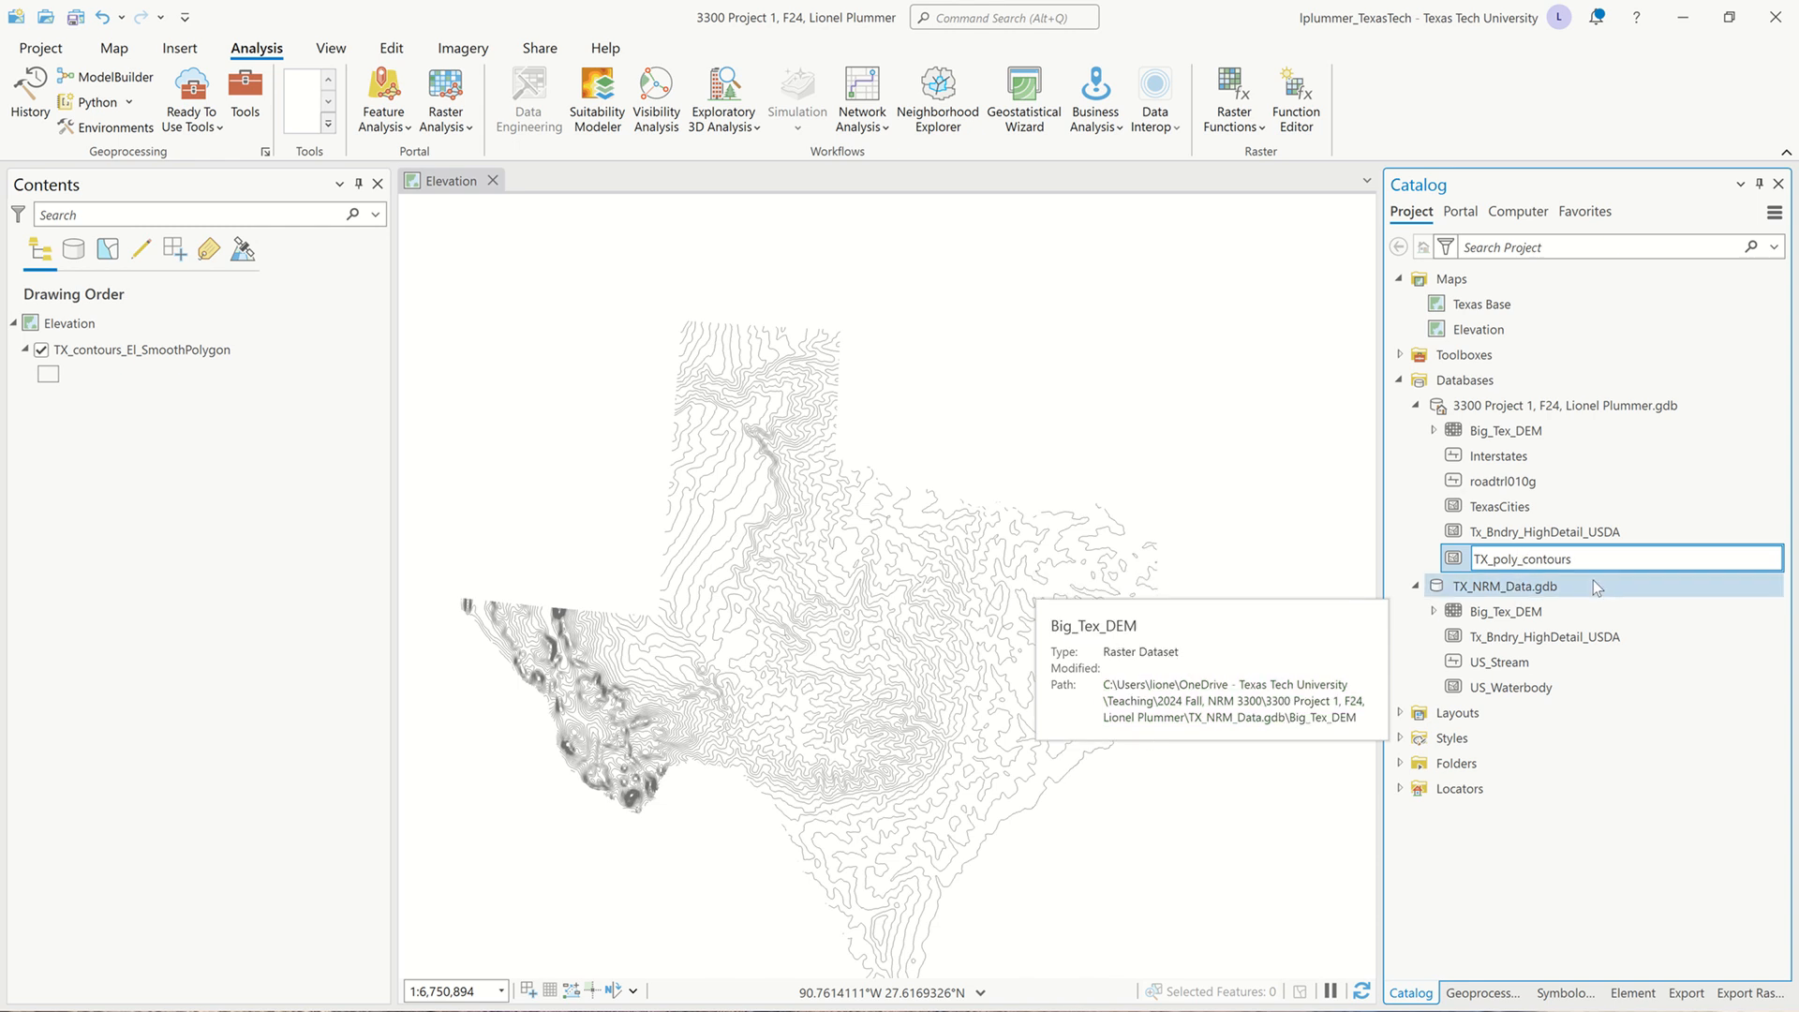
{"action": "left_click", "coordinate": [1594, 576]}
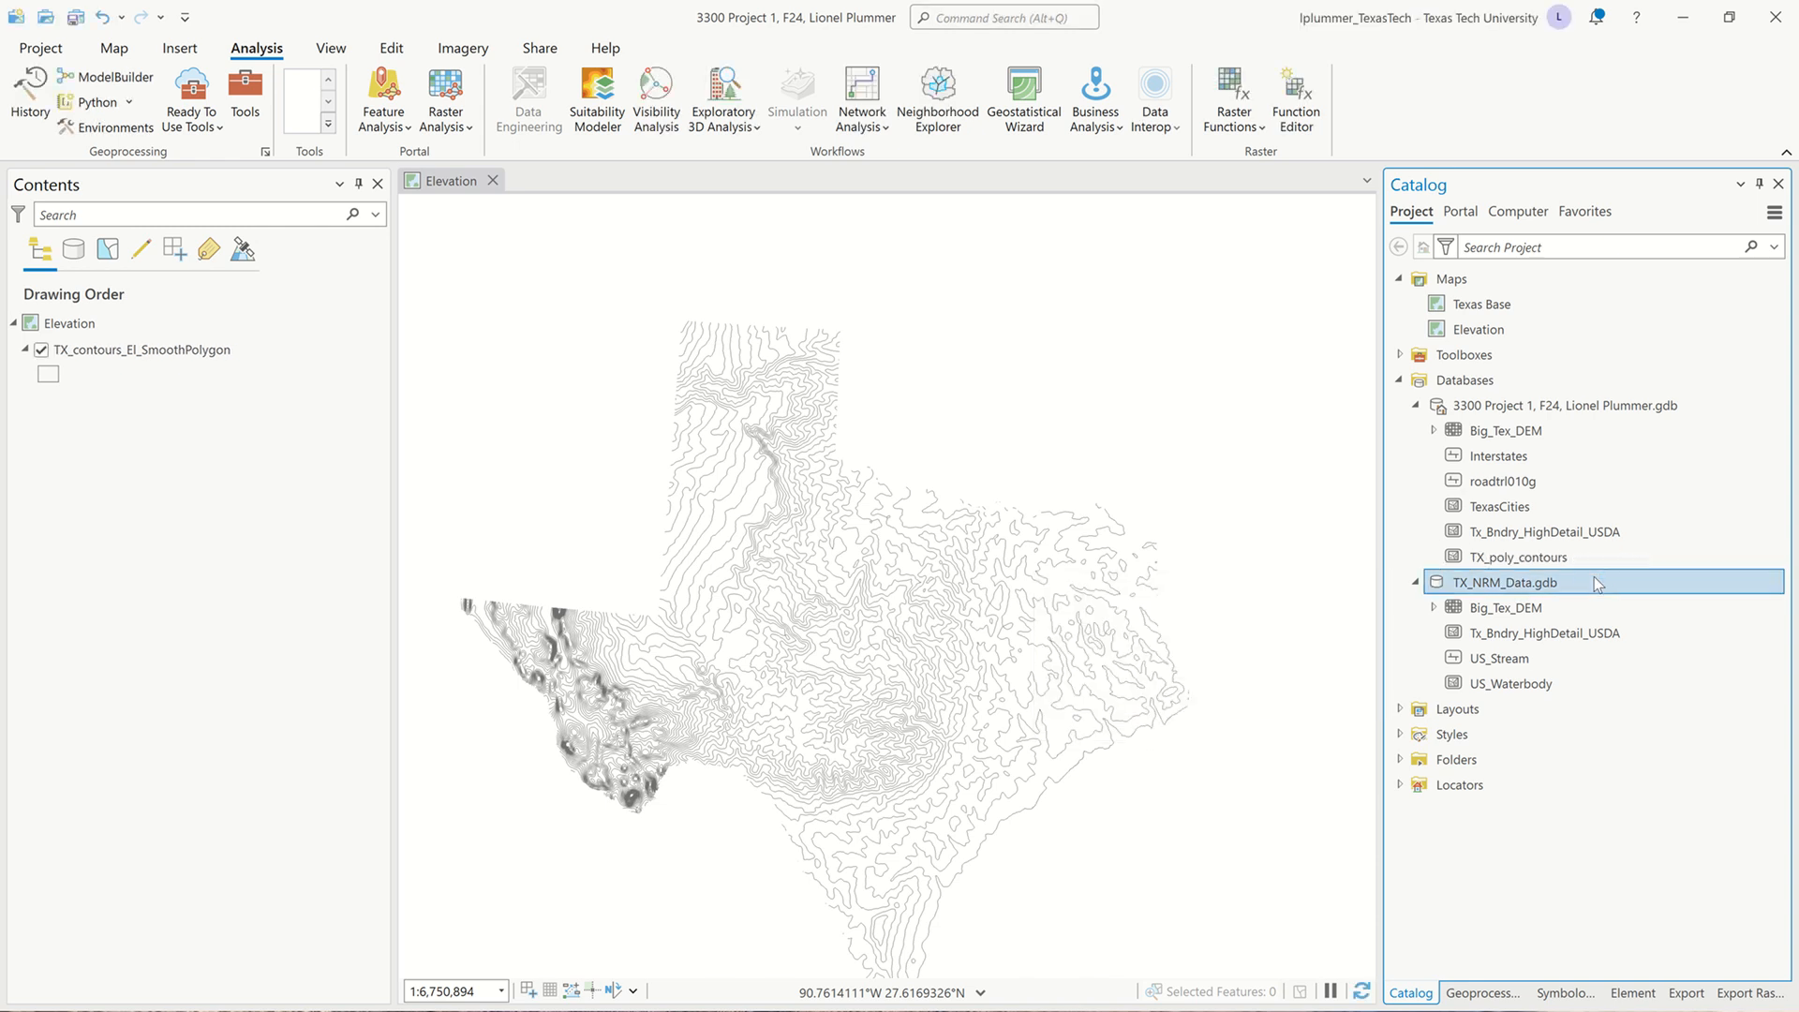
Remove the TX_contours_El_SmoothPolygon layer from the Elevation map and add the TX_poly_contours feature class in its place.
{"action": "right_click", "coordinate": [213, 351]}
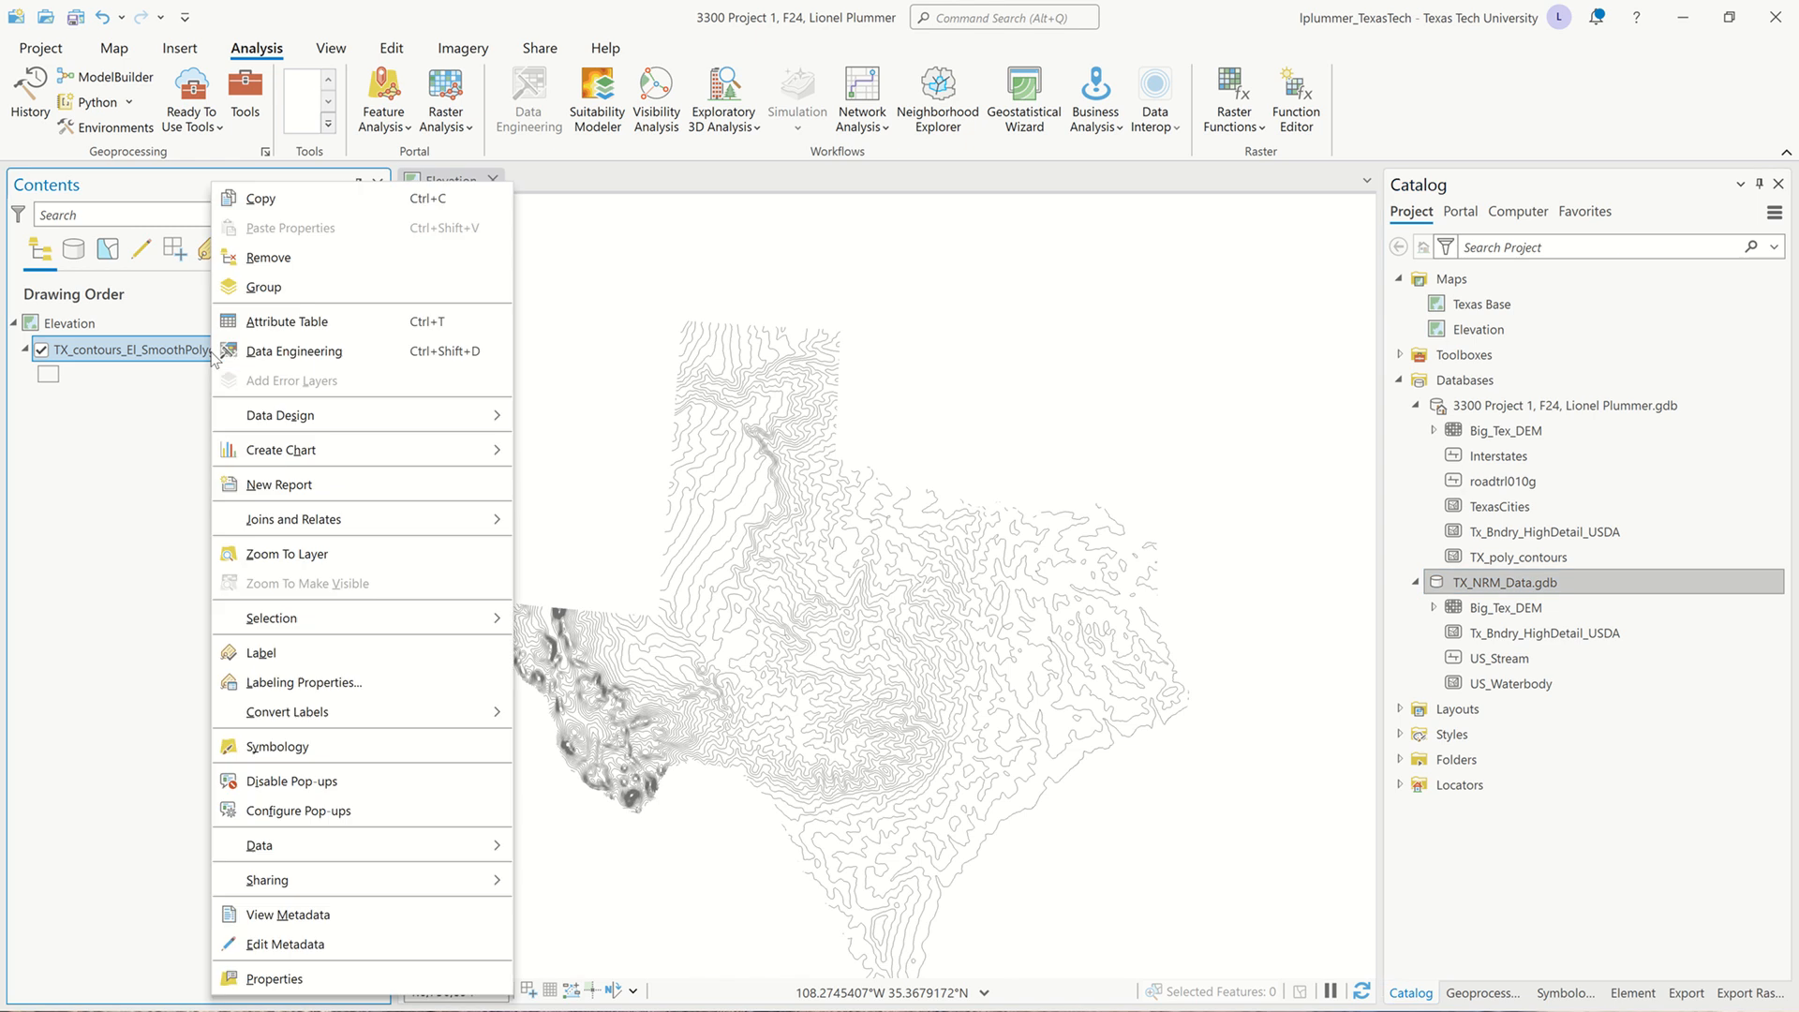
{"action": "left_click", "coordinate": [271, 258]}
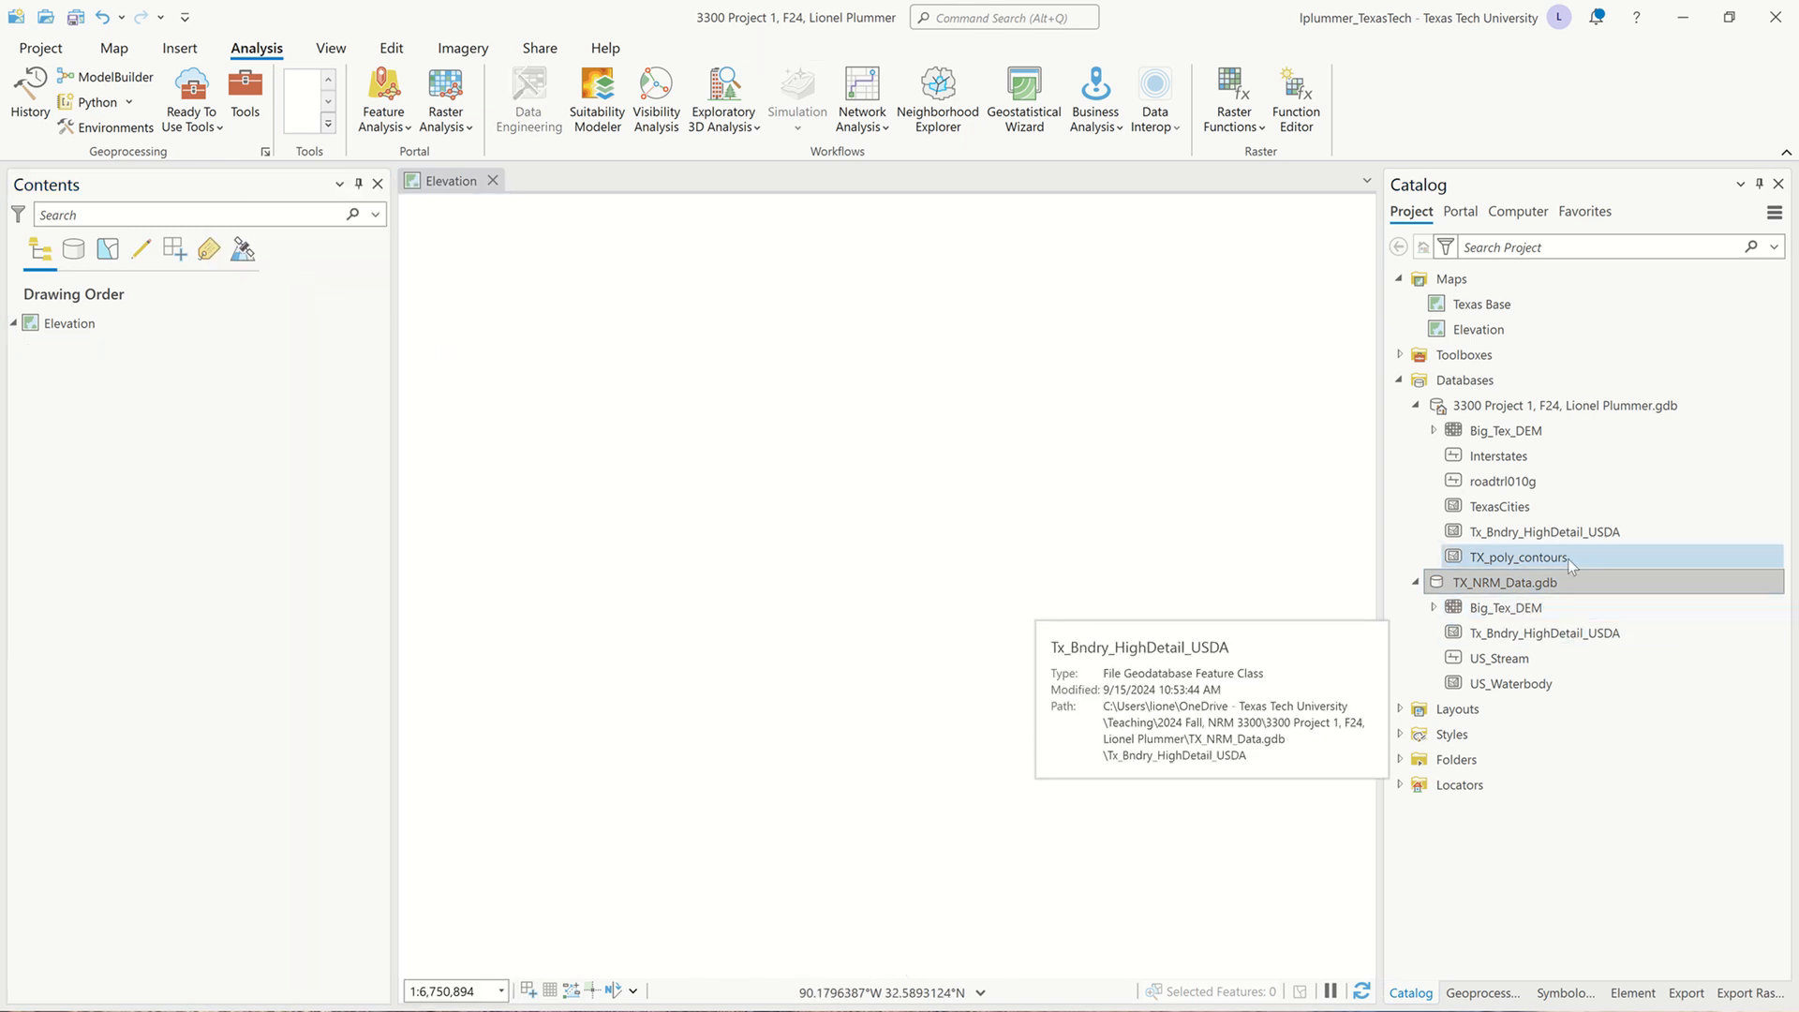
{"action": "mouse_move", "coordinate": [1553, 555]}
{"action": "left_mouse_down"}
{"action": "mouse_move", "coordinate": [1218, 581]}
{"action": "mouse_move", "coordinate": [301, 469]}
{"action": "mouse_move", "coordinate": [225, 409]}
{"action": "mouse_move", "coordinate": [207, 475]}
{"action": "left_mouse_up"}
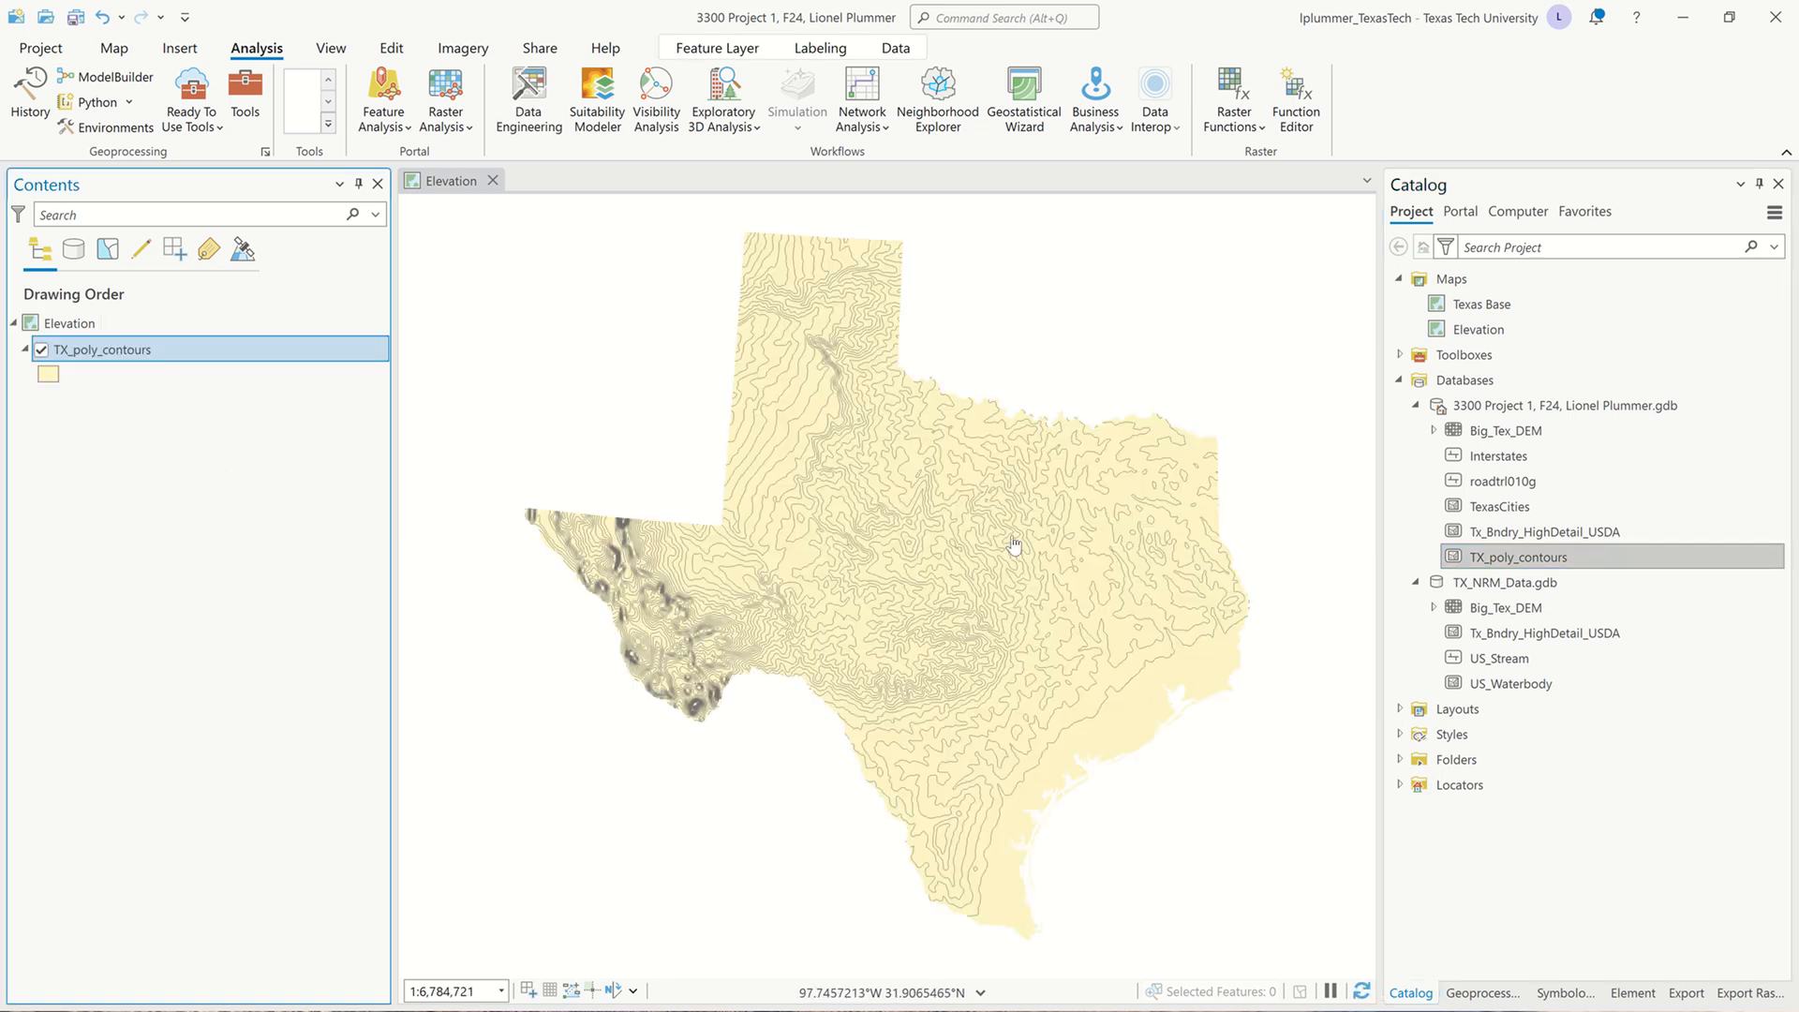
{"action": "mouse_move", "coordinate": [1005, 536]}
{"action": "left_mouse_down"}
{"action": "mouse_move", "coordinate": [940, 521]}
{"action": "mouse_move", "coordinate": [977, 537]}
{"action": "left_mouse_up"}
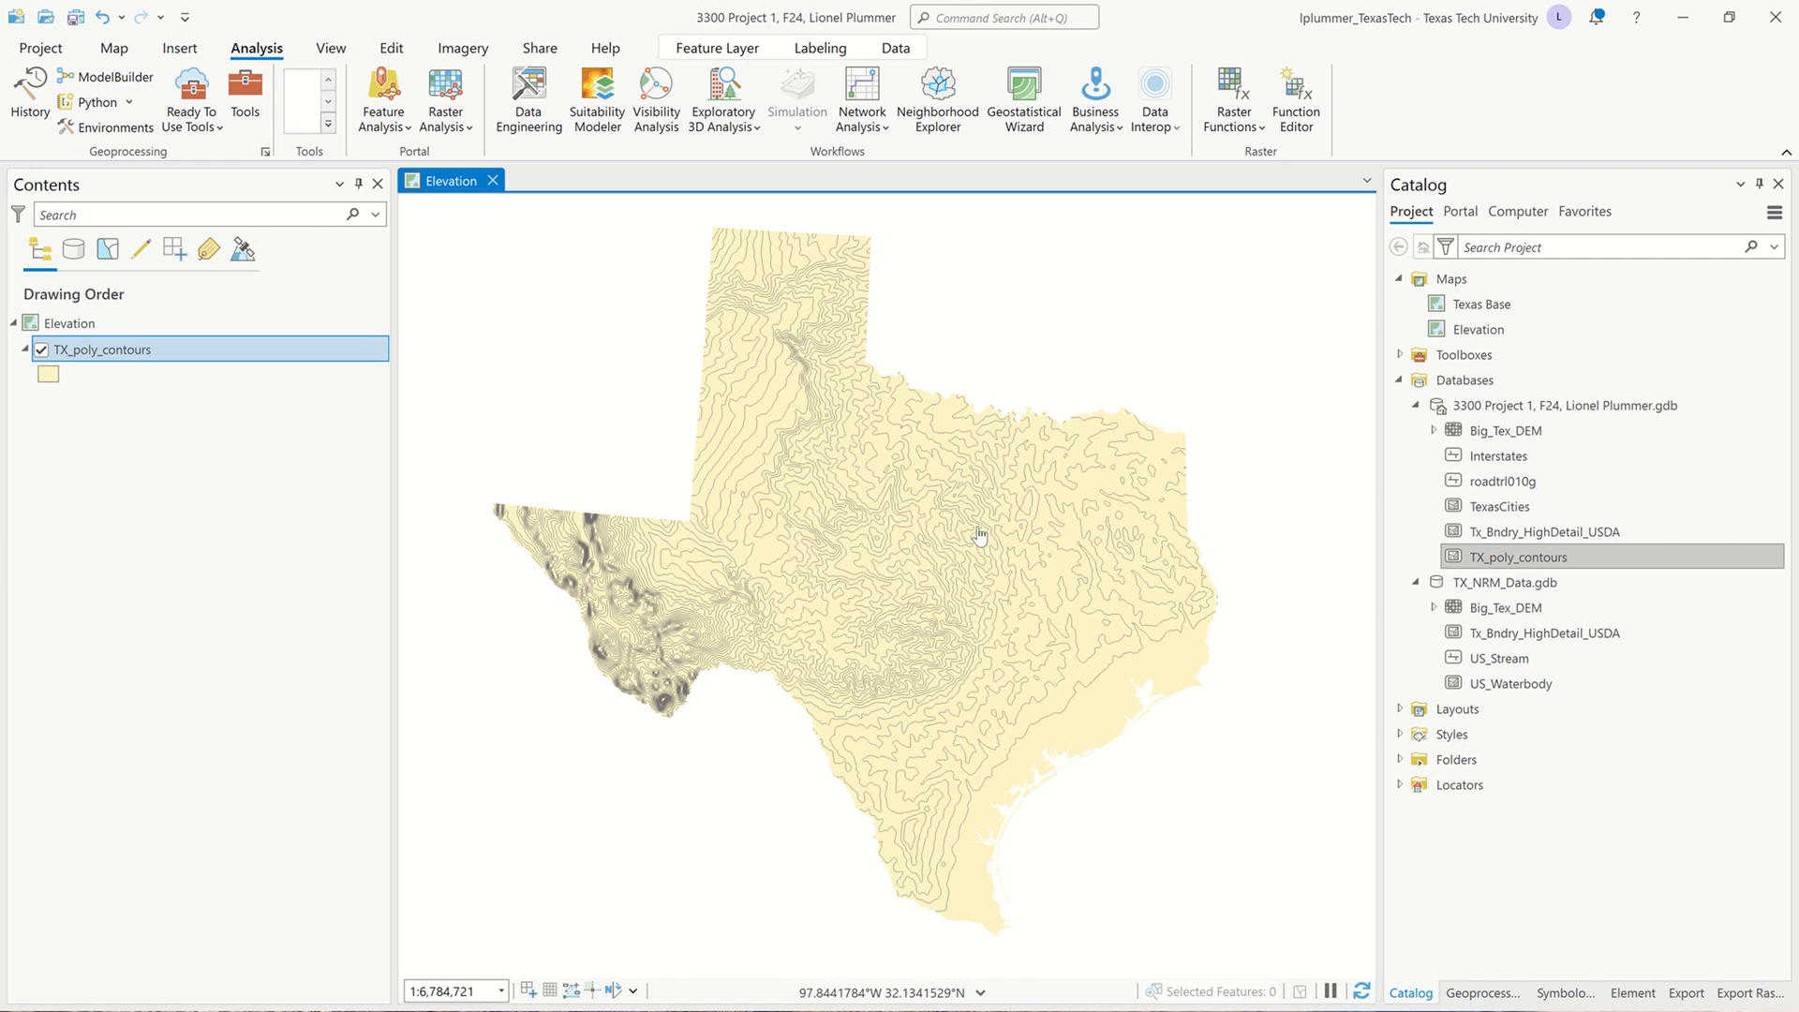
Symbolize the TX_poly_contours layer with Graduated Colors.
{"action": "left_click", "coordinate": [95, 357]}
{"action": "right_click", "coordinate": [94, 357]}
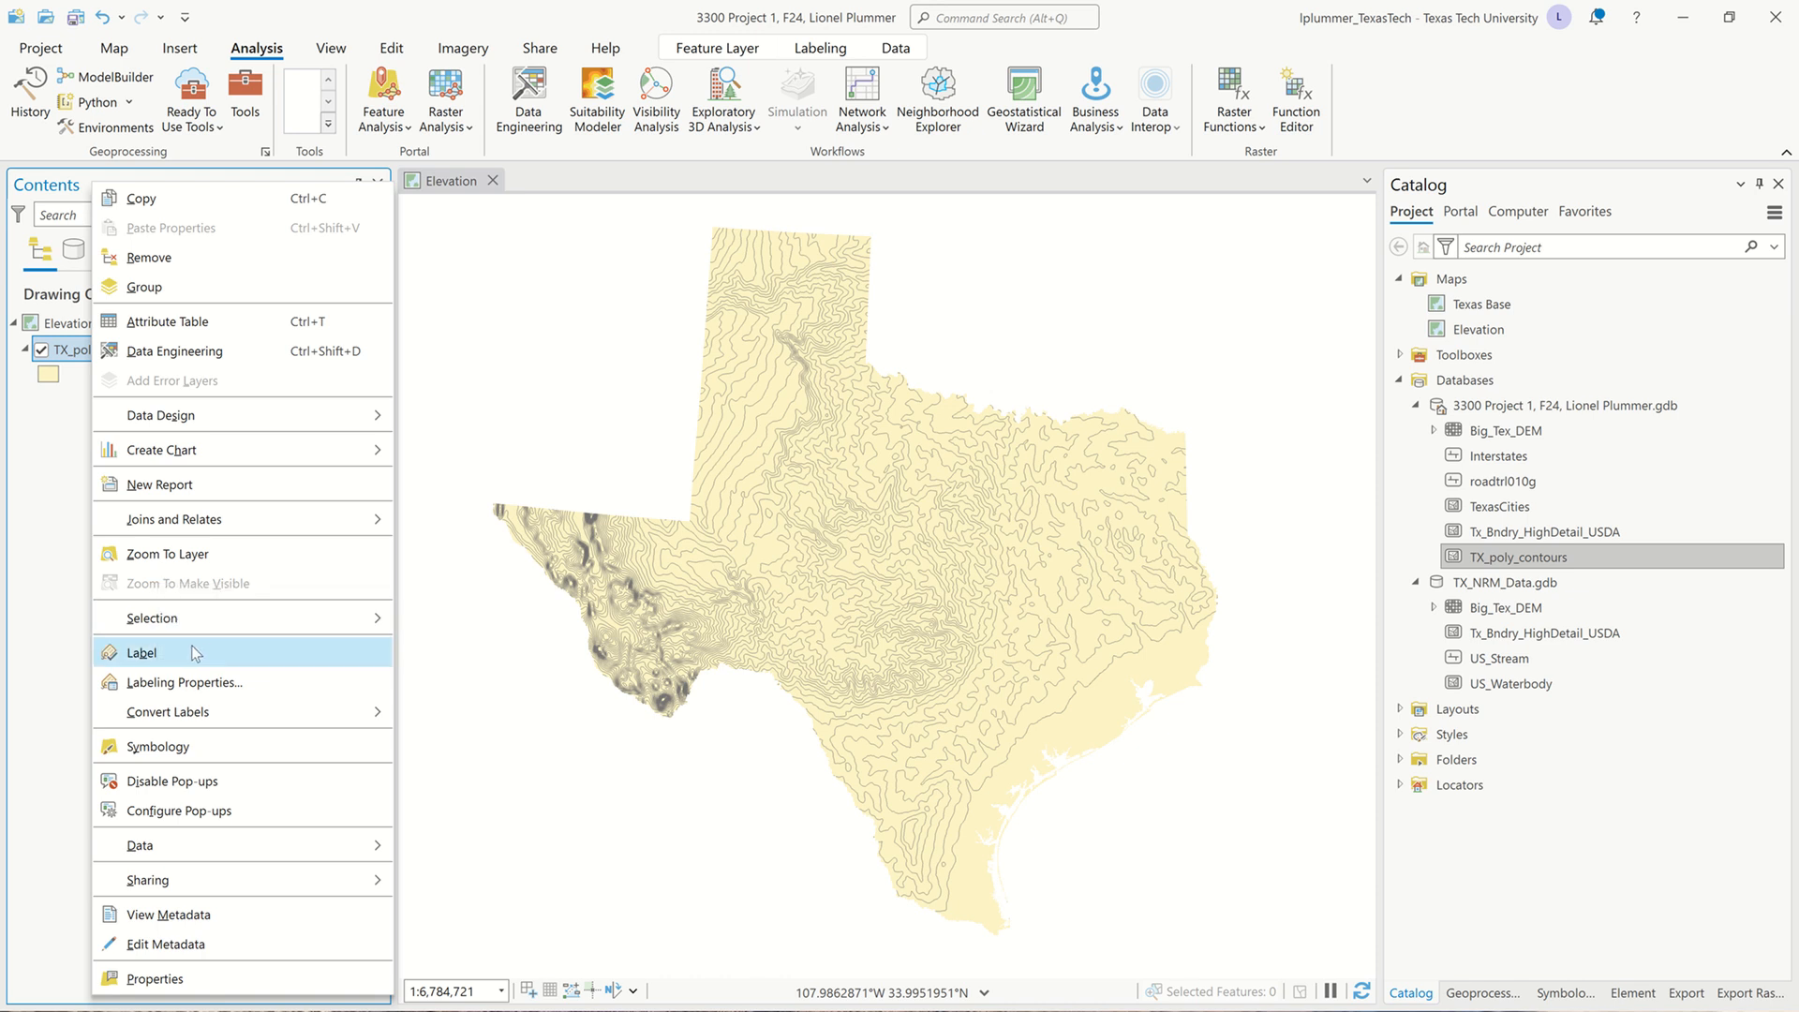
{"action": "left_click", "coordinate": [214, 749]}
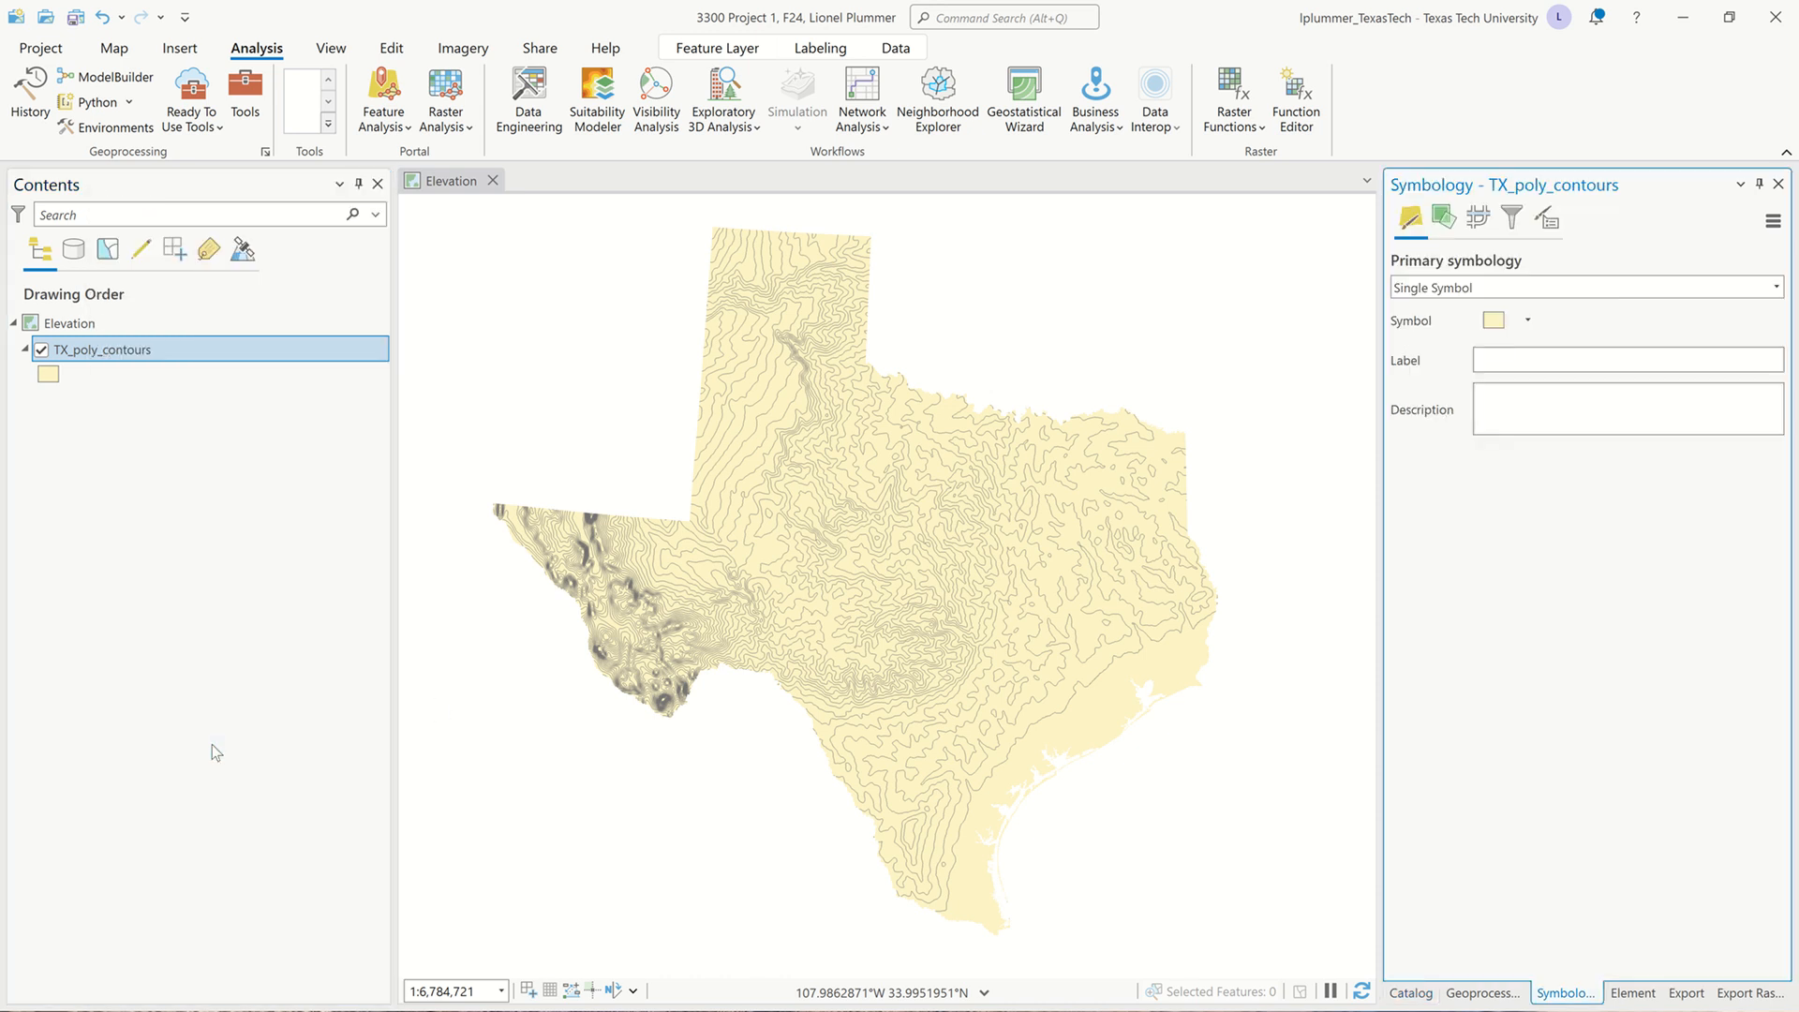
{"action": "left_click", "coordinate": [1776, 289]}
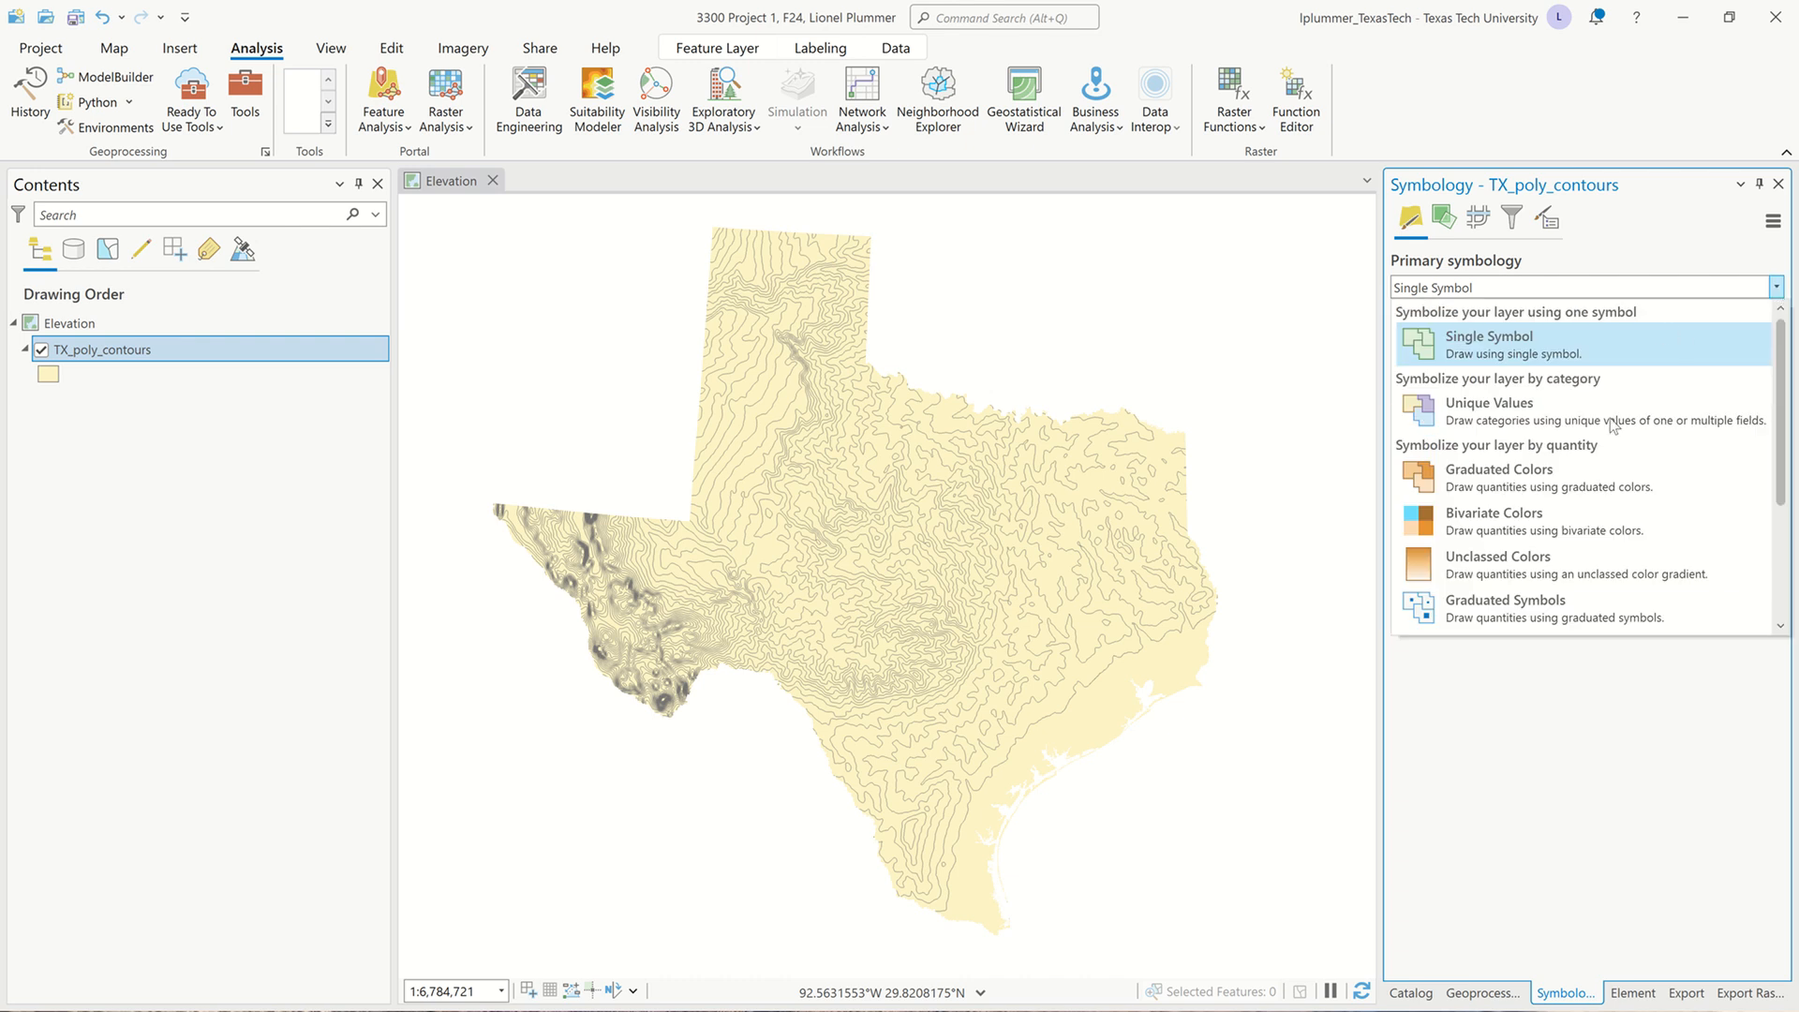
{"action": "left_click", "coordinate": [1561, 482]}
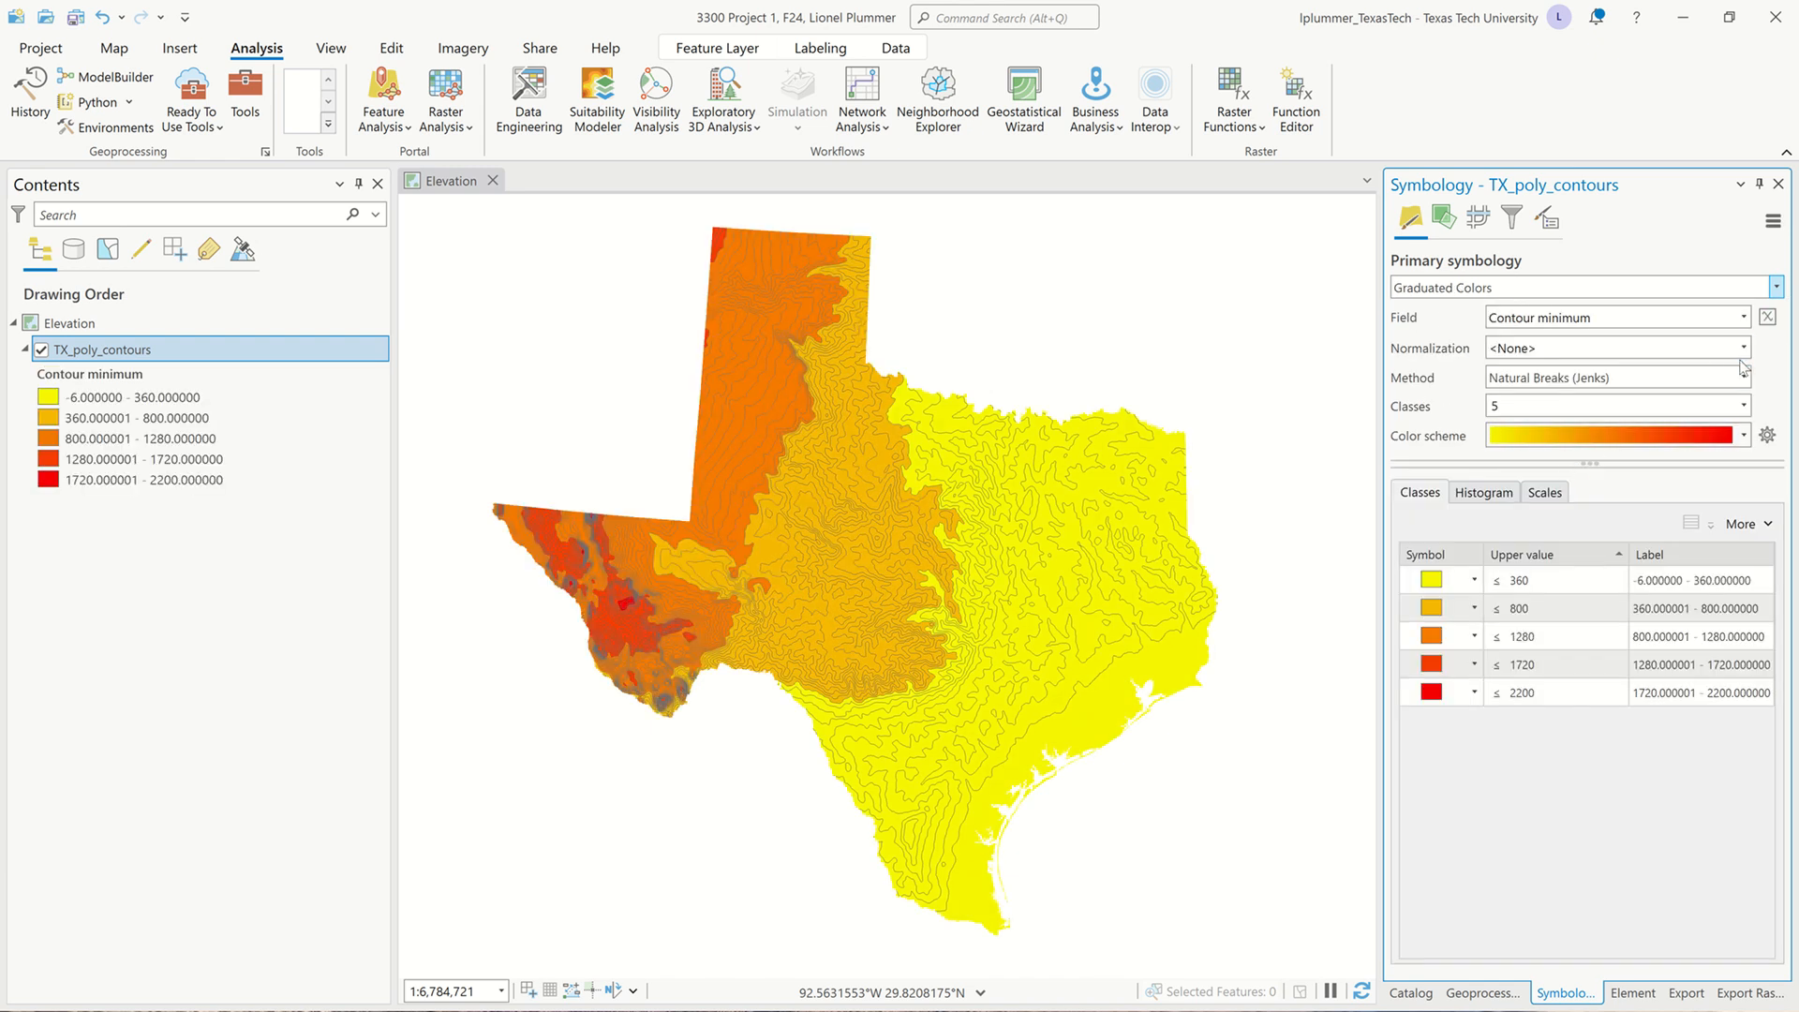
Set the layer's classification method to Quantile and the number of classes to 32.
{"action": "left_click", "coordinate": [1743, 379]}
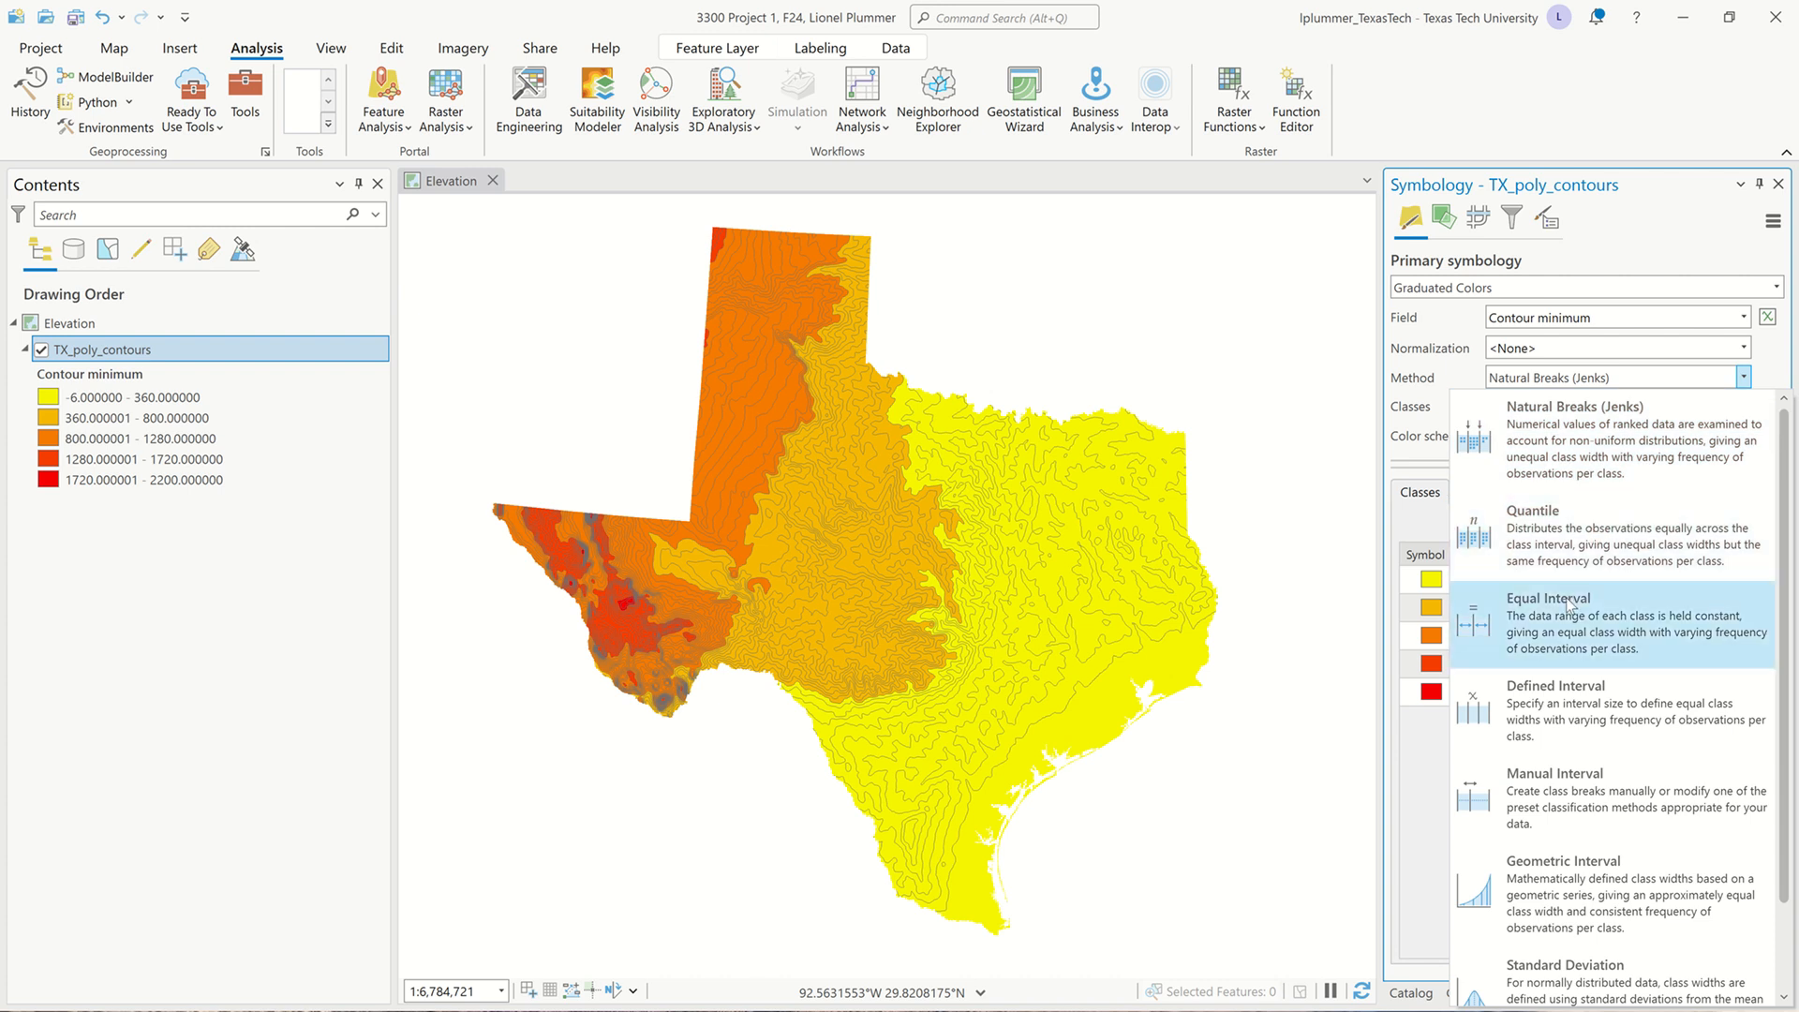
{"action": "left_click", "coordinate": [1577, 530]}
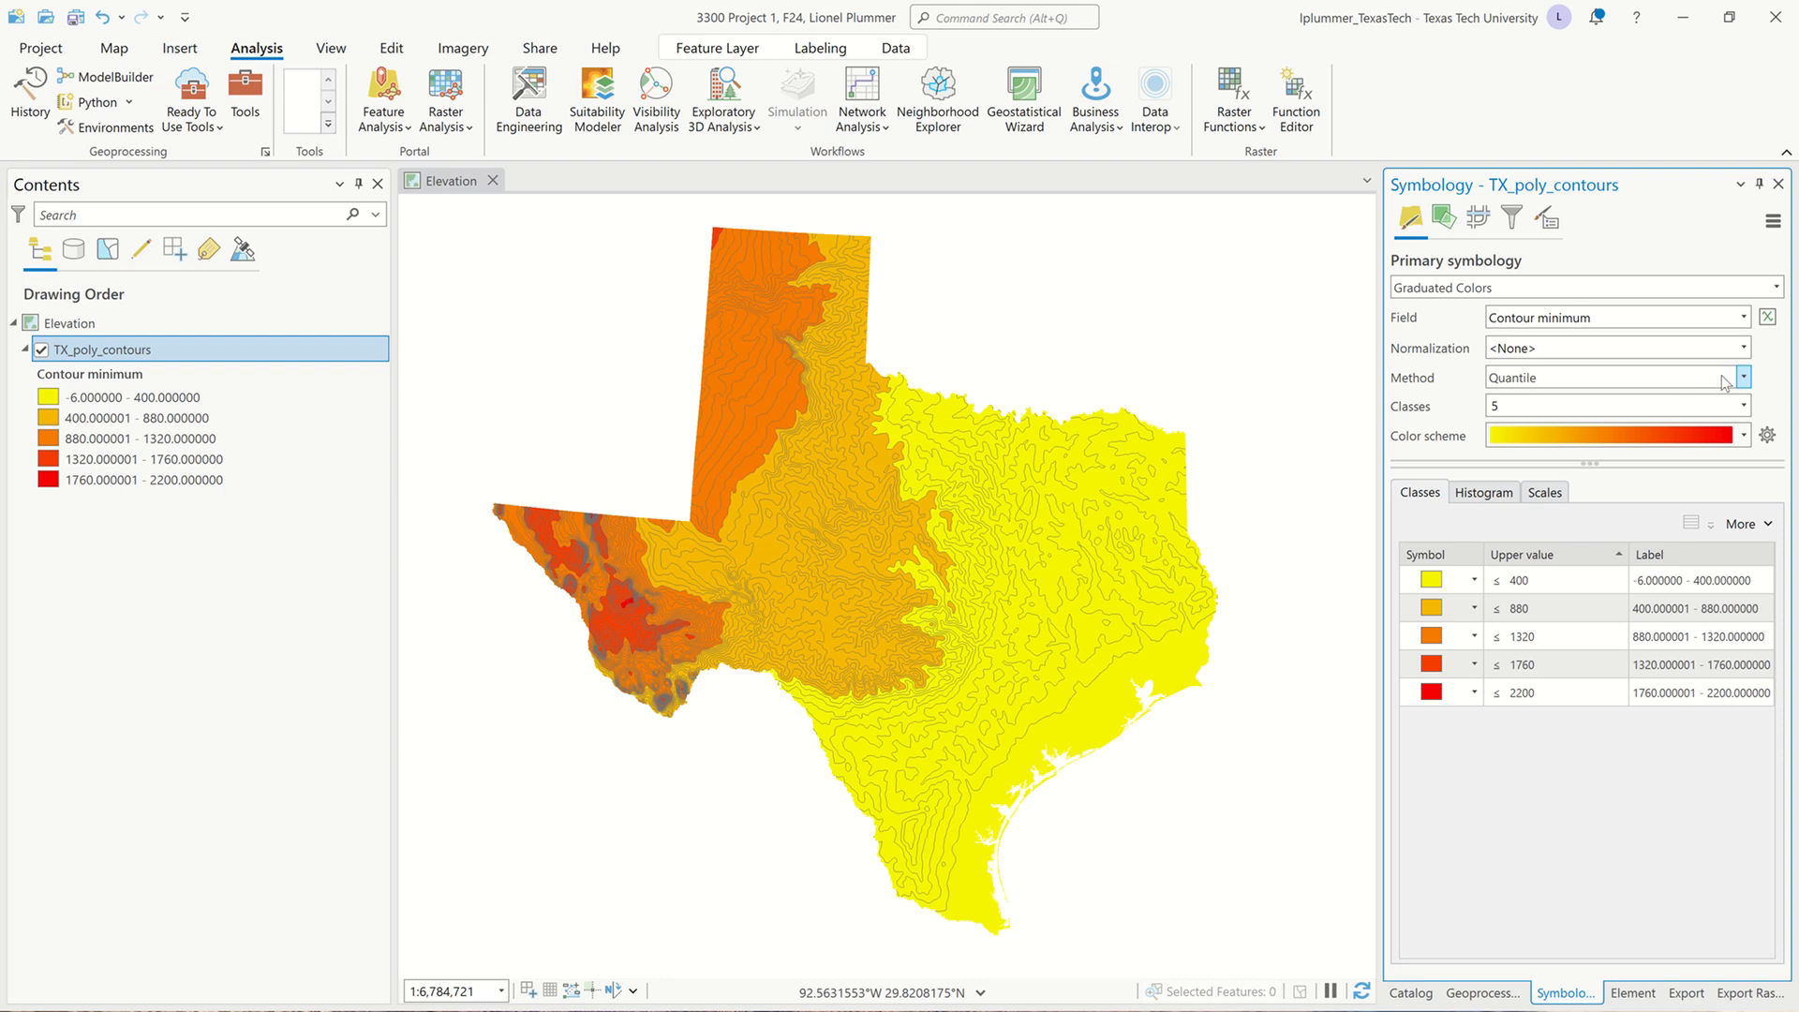
{"action": "left_click", "coordinate": [1743, 406]}
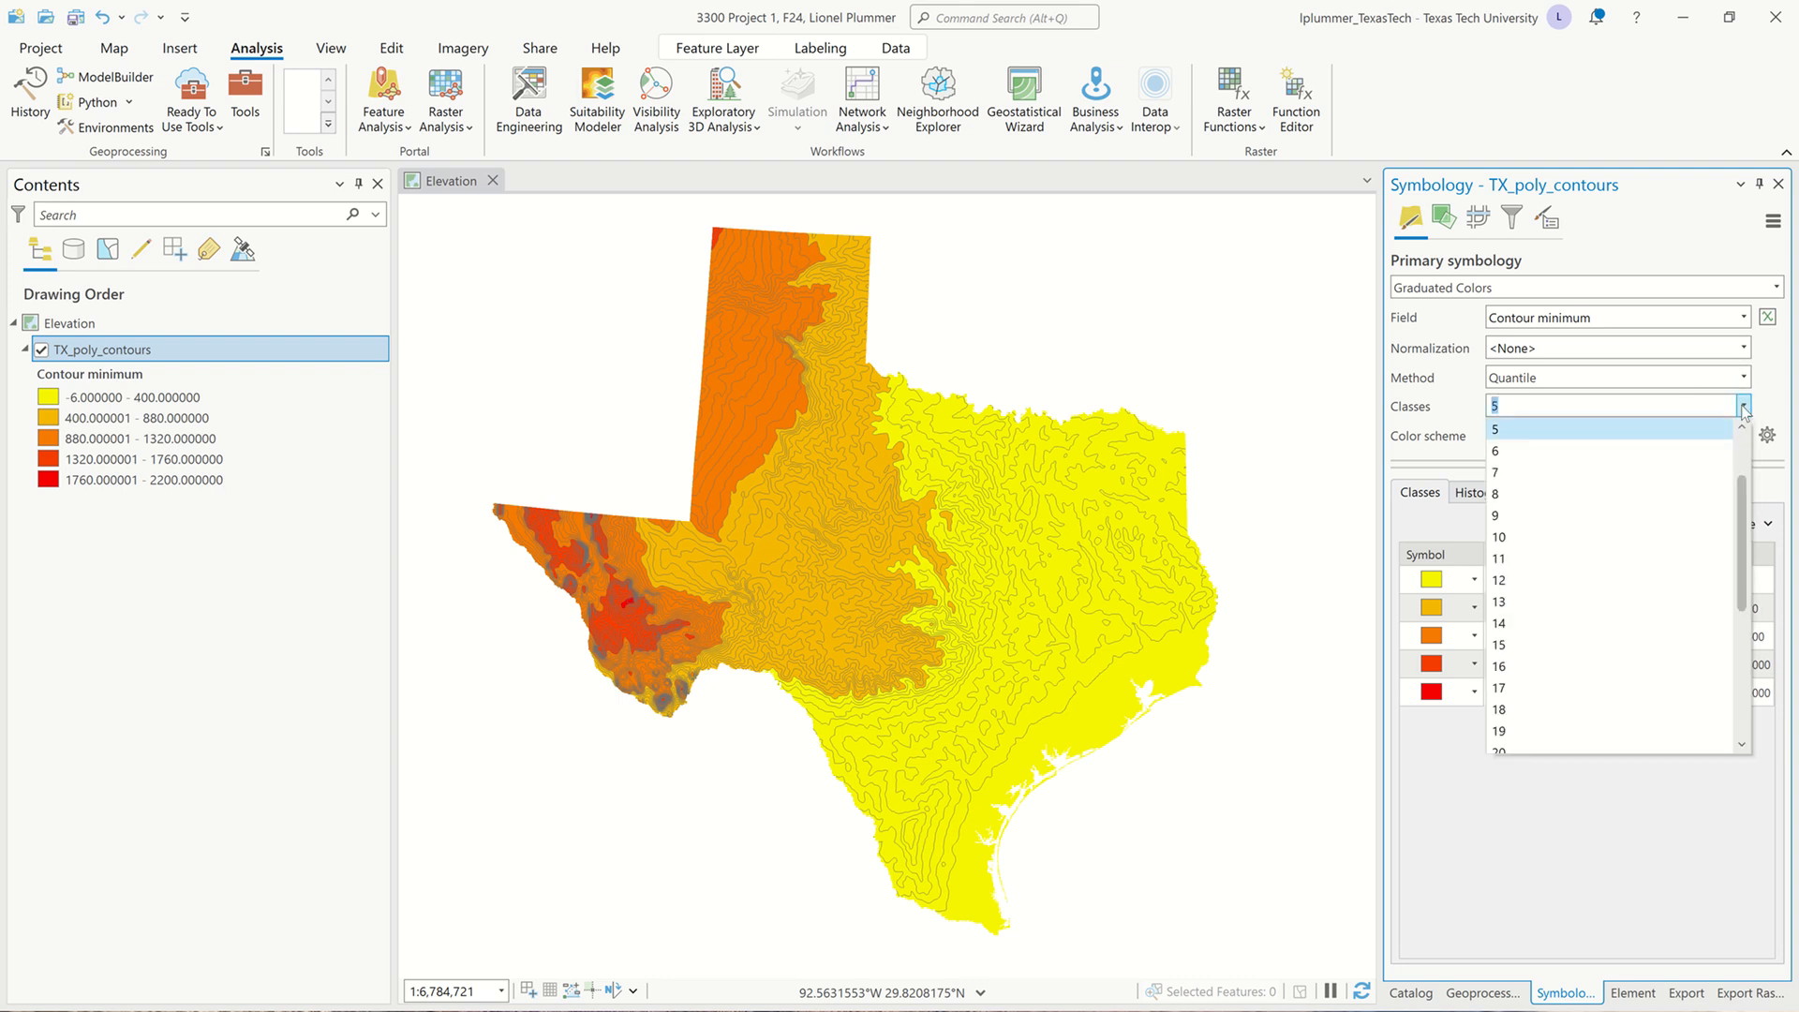
{"action": "scroll", "coordinate": [1633, 655], "scroll_direction": "down", "scroll_amount": 5}
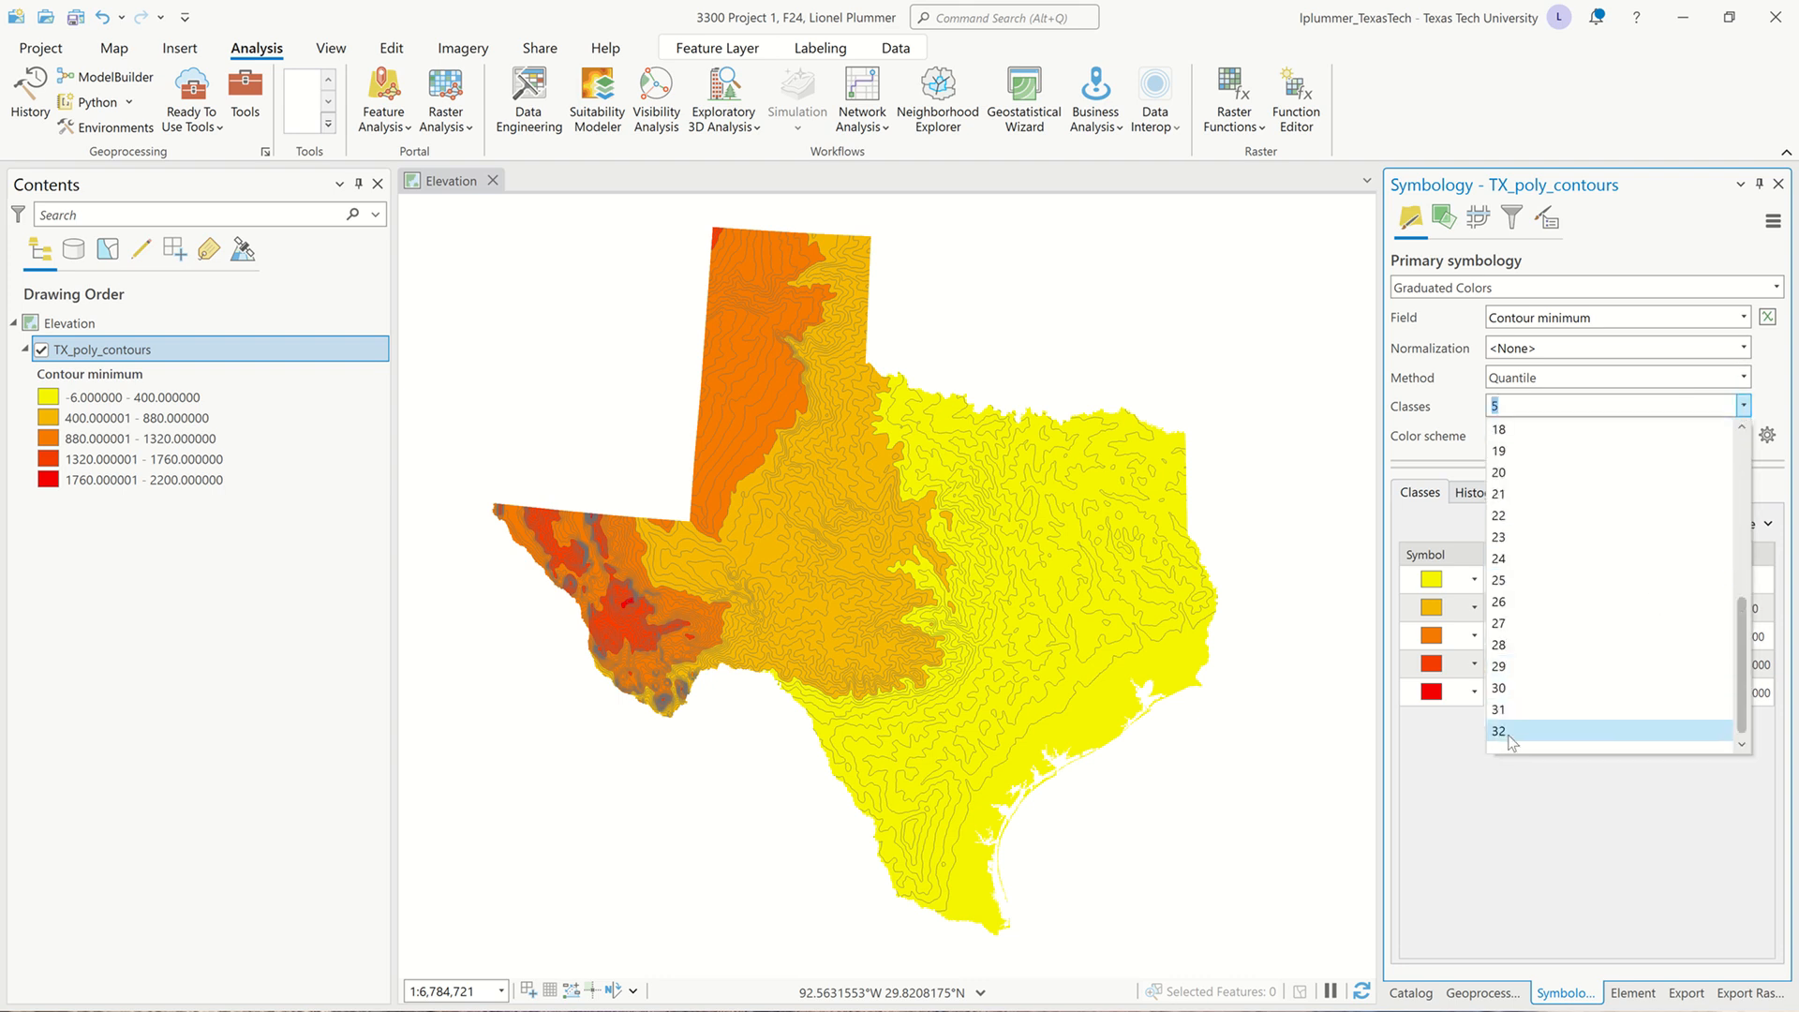
{"action": "left_click", "coordinate": [1516, 731]}
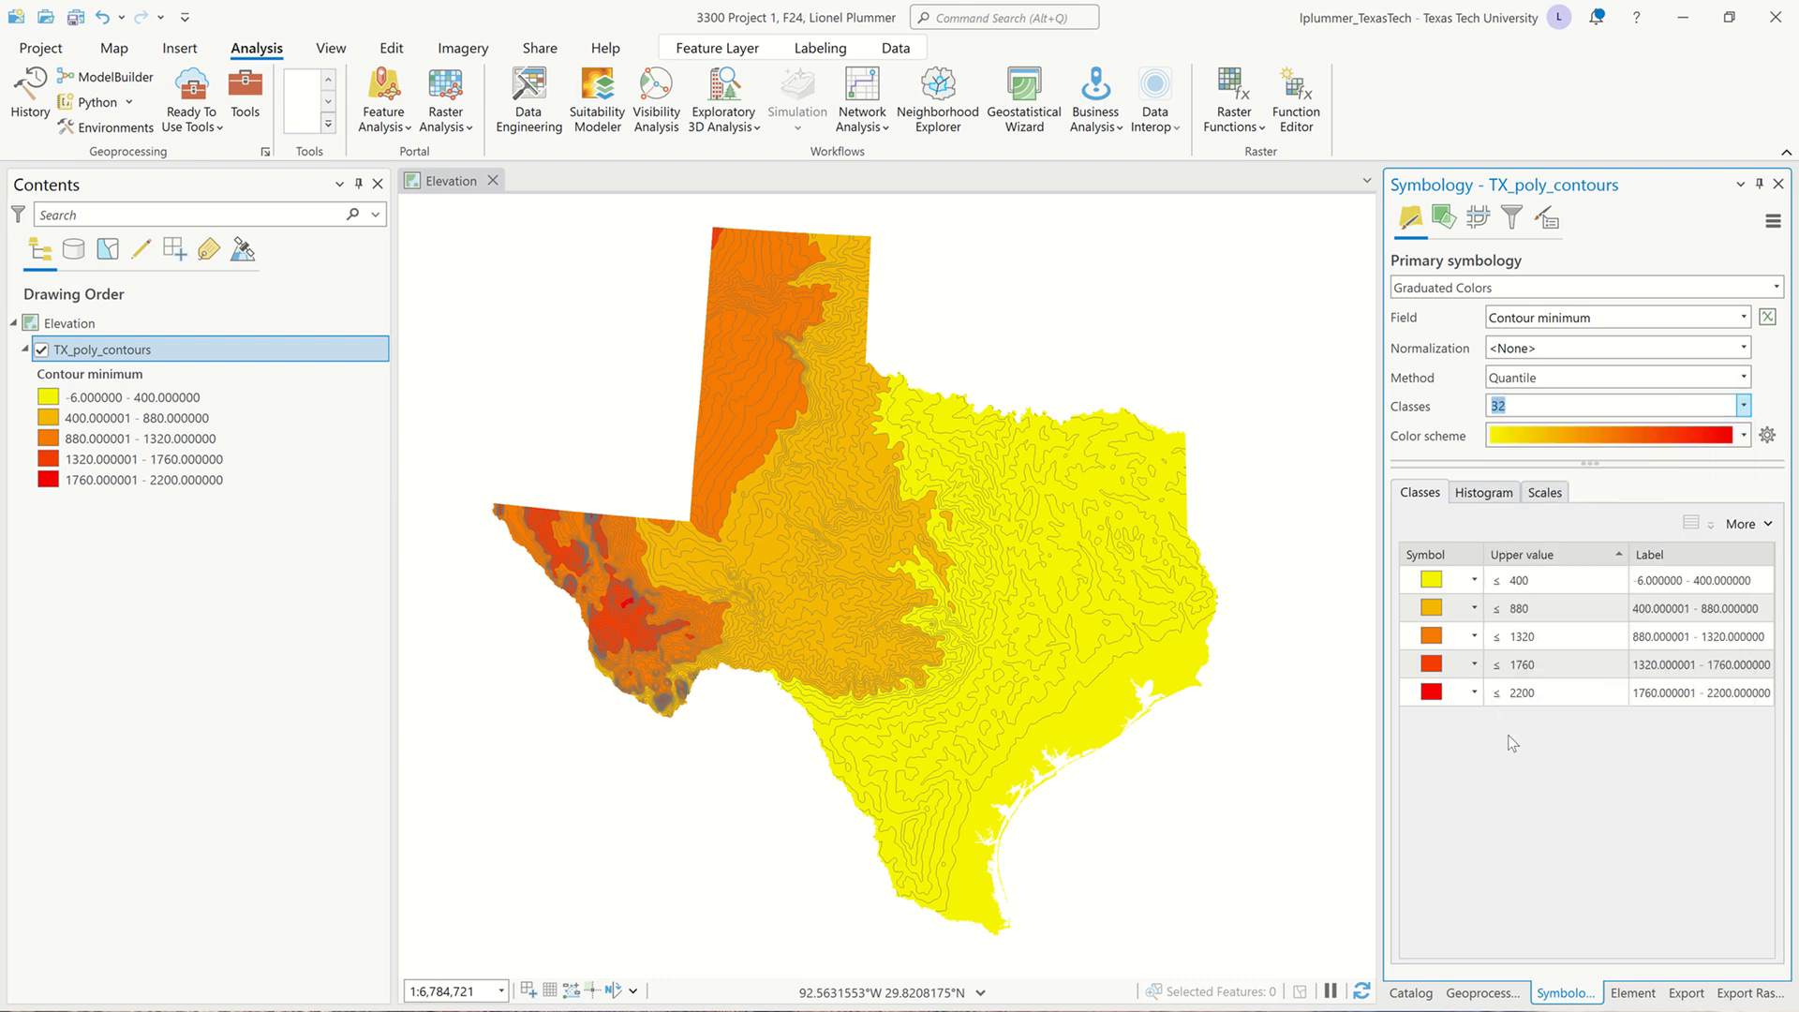
Change the classification method to Equal Interval and look through the class breaks.
{"action": "left_click", "coordinate": [1744, 376]}
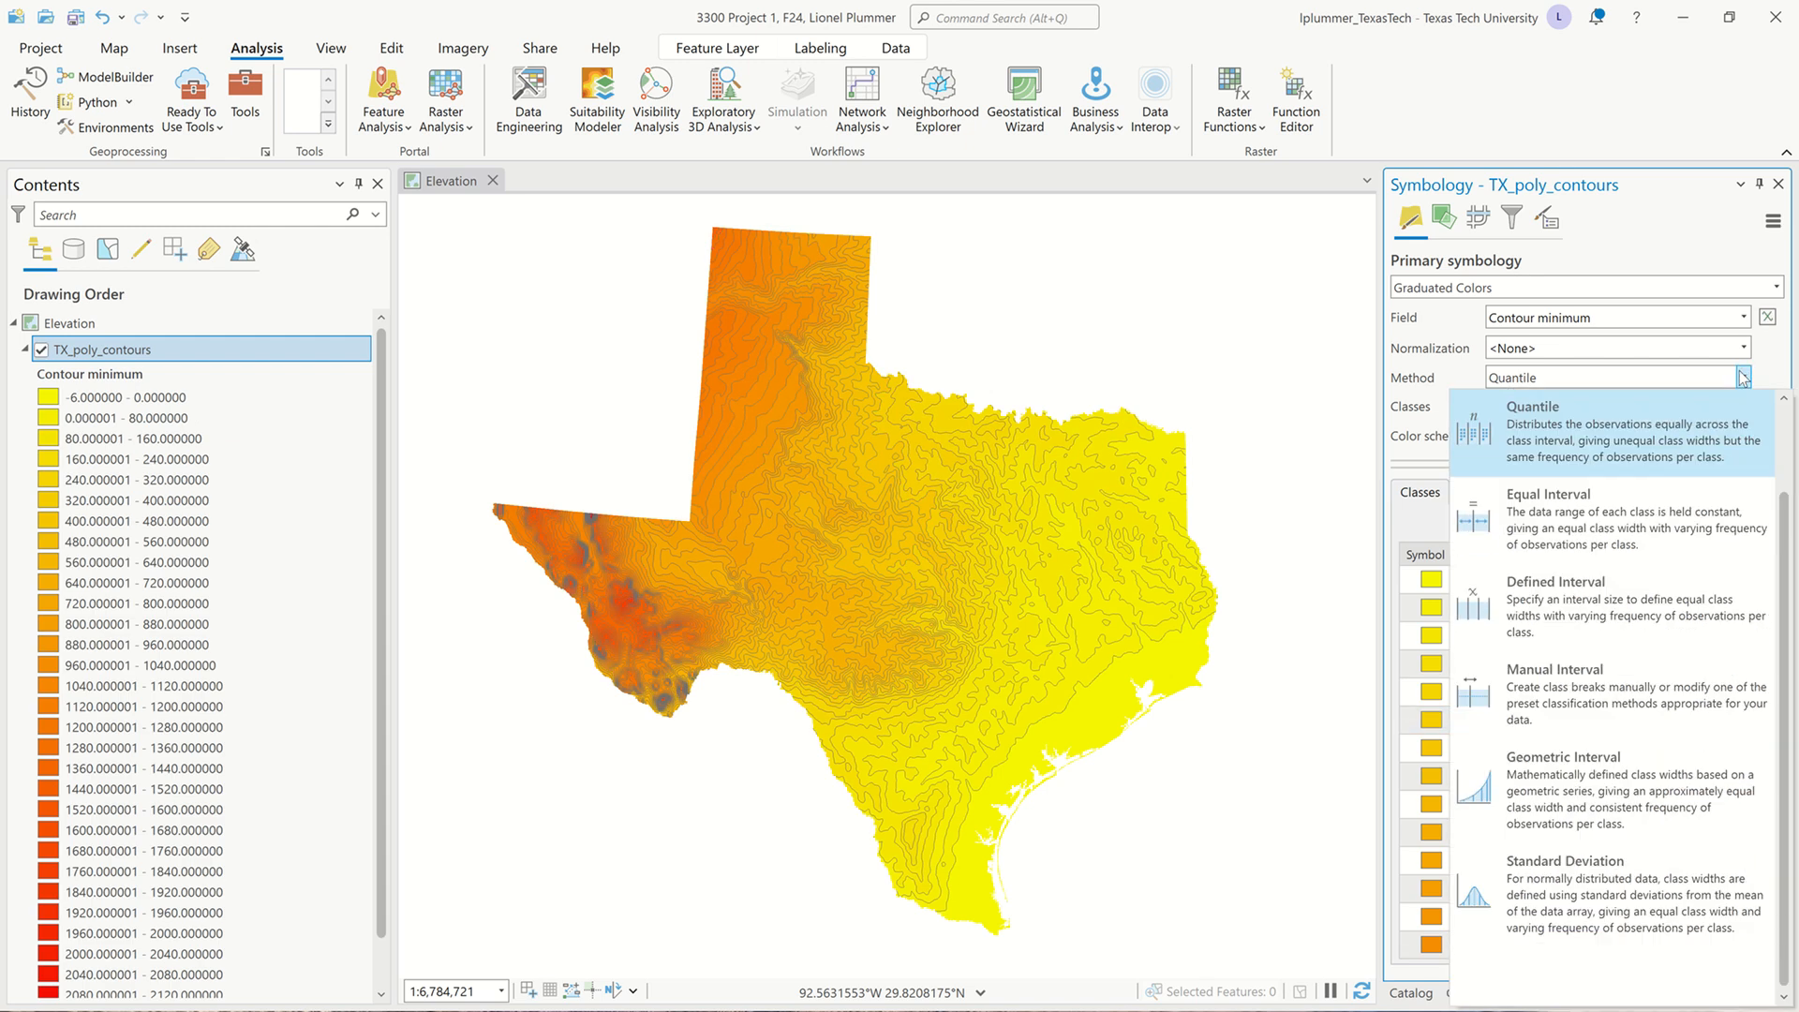
{"action": "left_click", "coordinate": [1626, 500]}
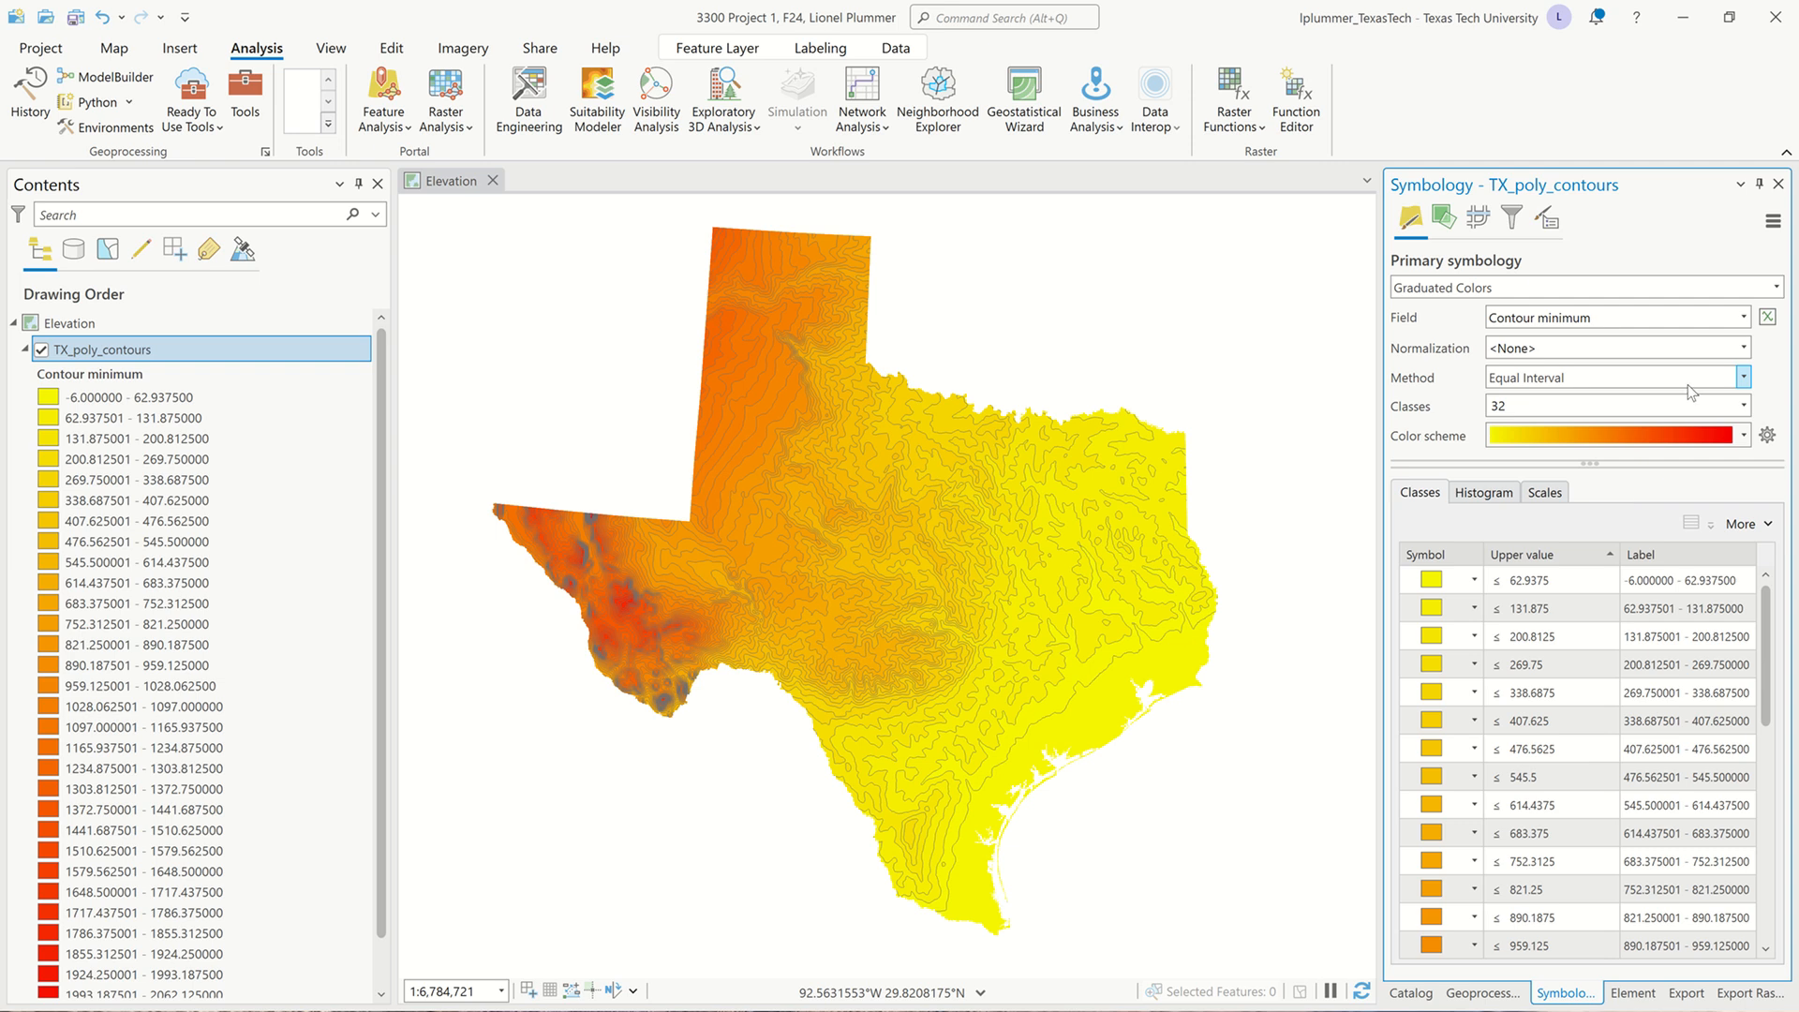
{"action": "scroll", "coordinate": [1589, 684], "scroll_direction": "down", "scroll_amount": 6}
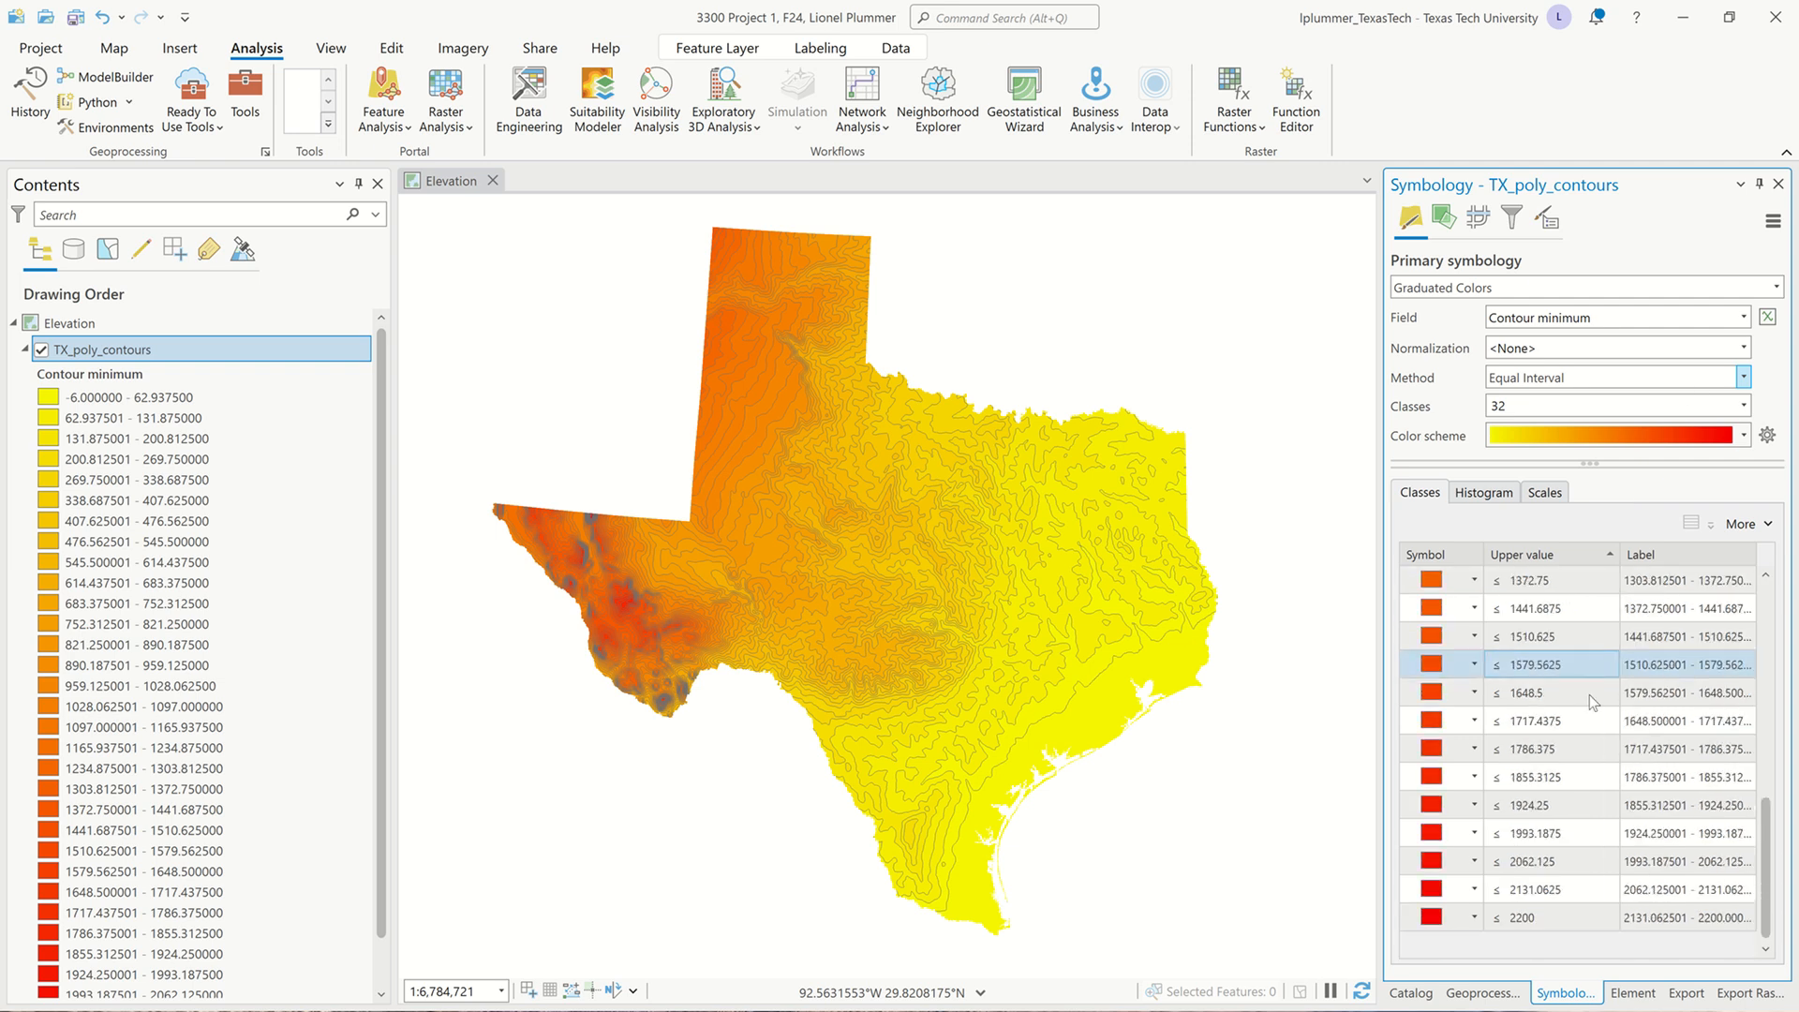
{"action": "scroll", "coordinate": [1589, 694], "scroll_direction": "up", "scroll_amount": 6}
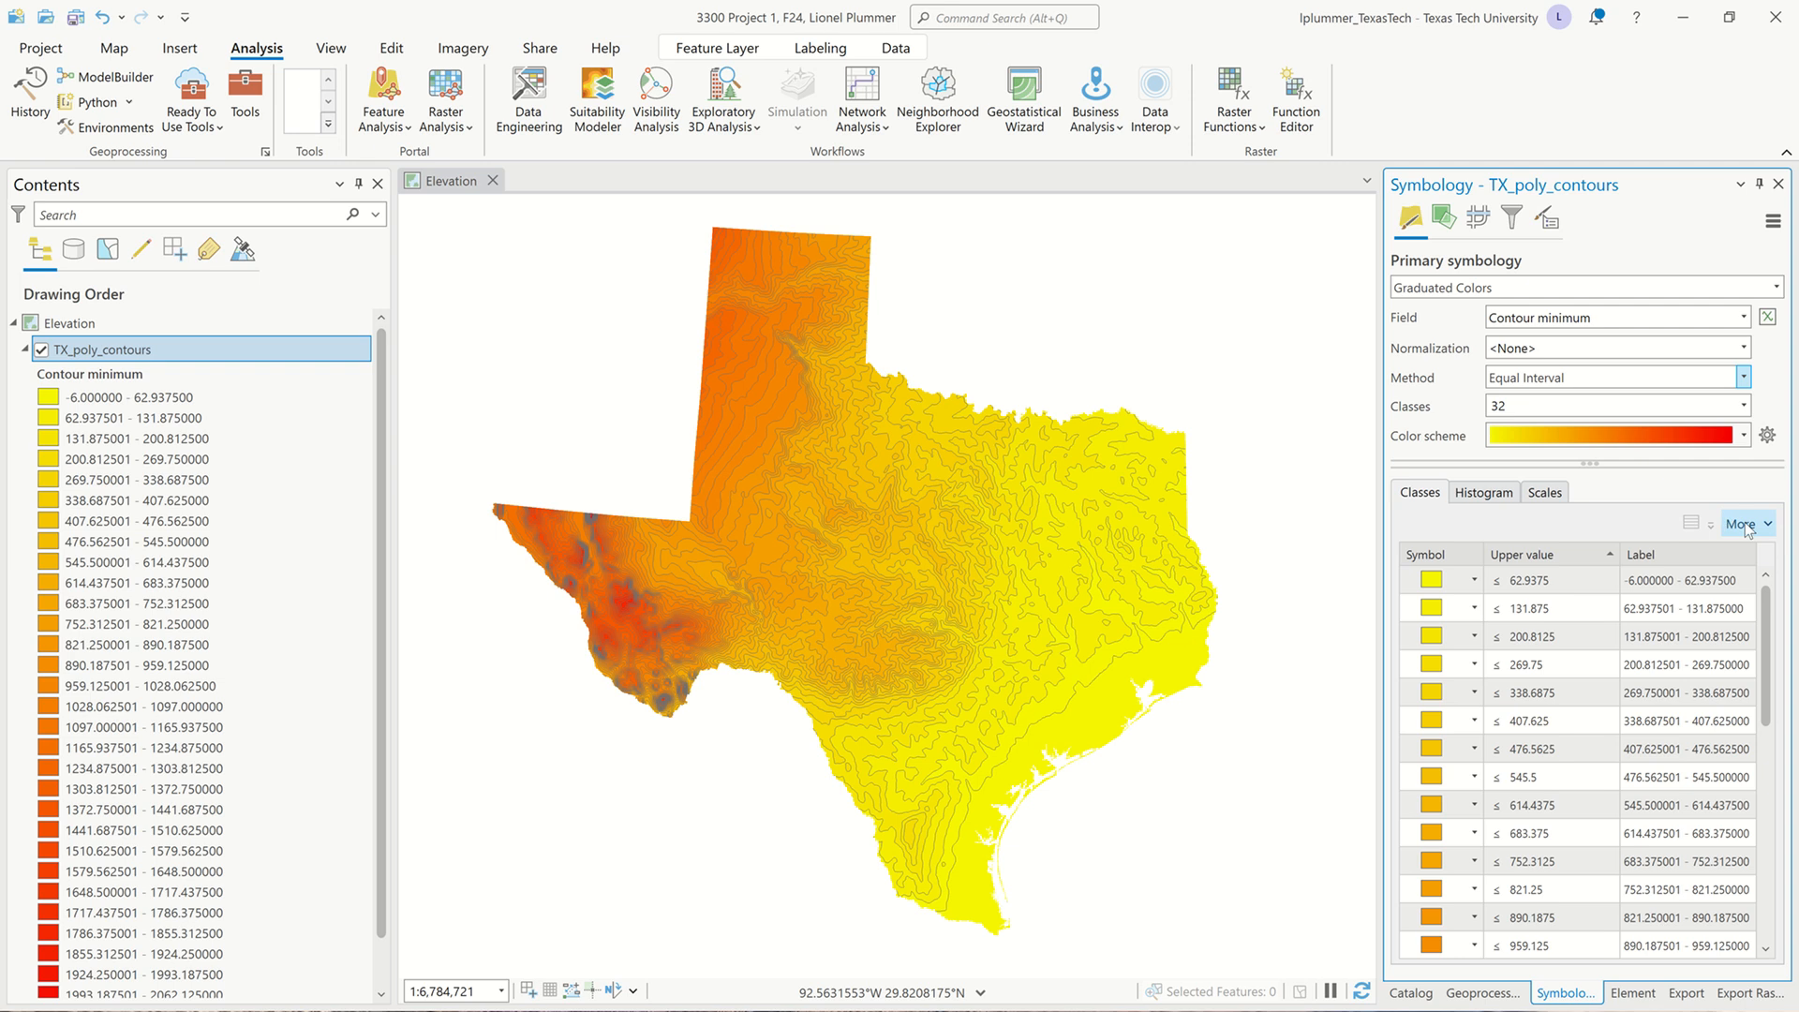
Search the Living Atlas for "paper cut" and check the options available for the Paper Cut style for ArcGIS Pro.
{"action": "left_click", "coordinate": [1409, 993]}
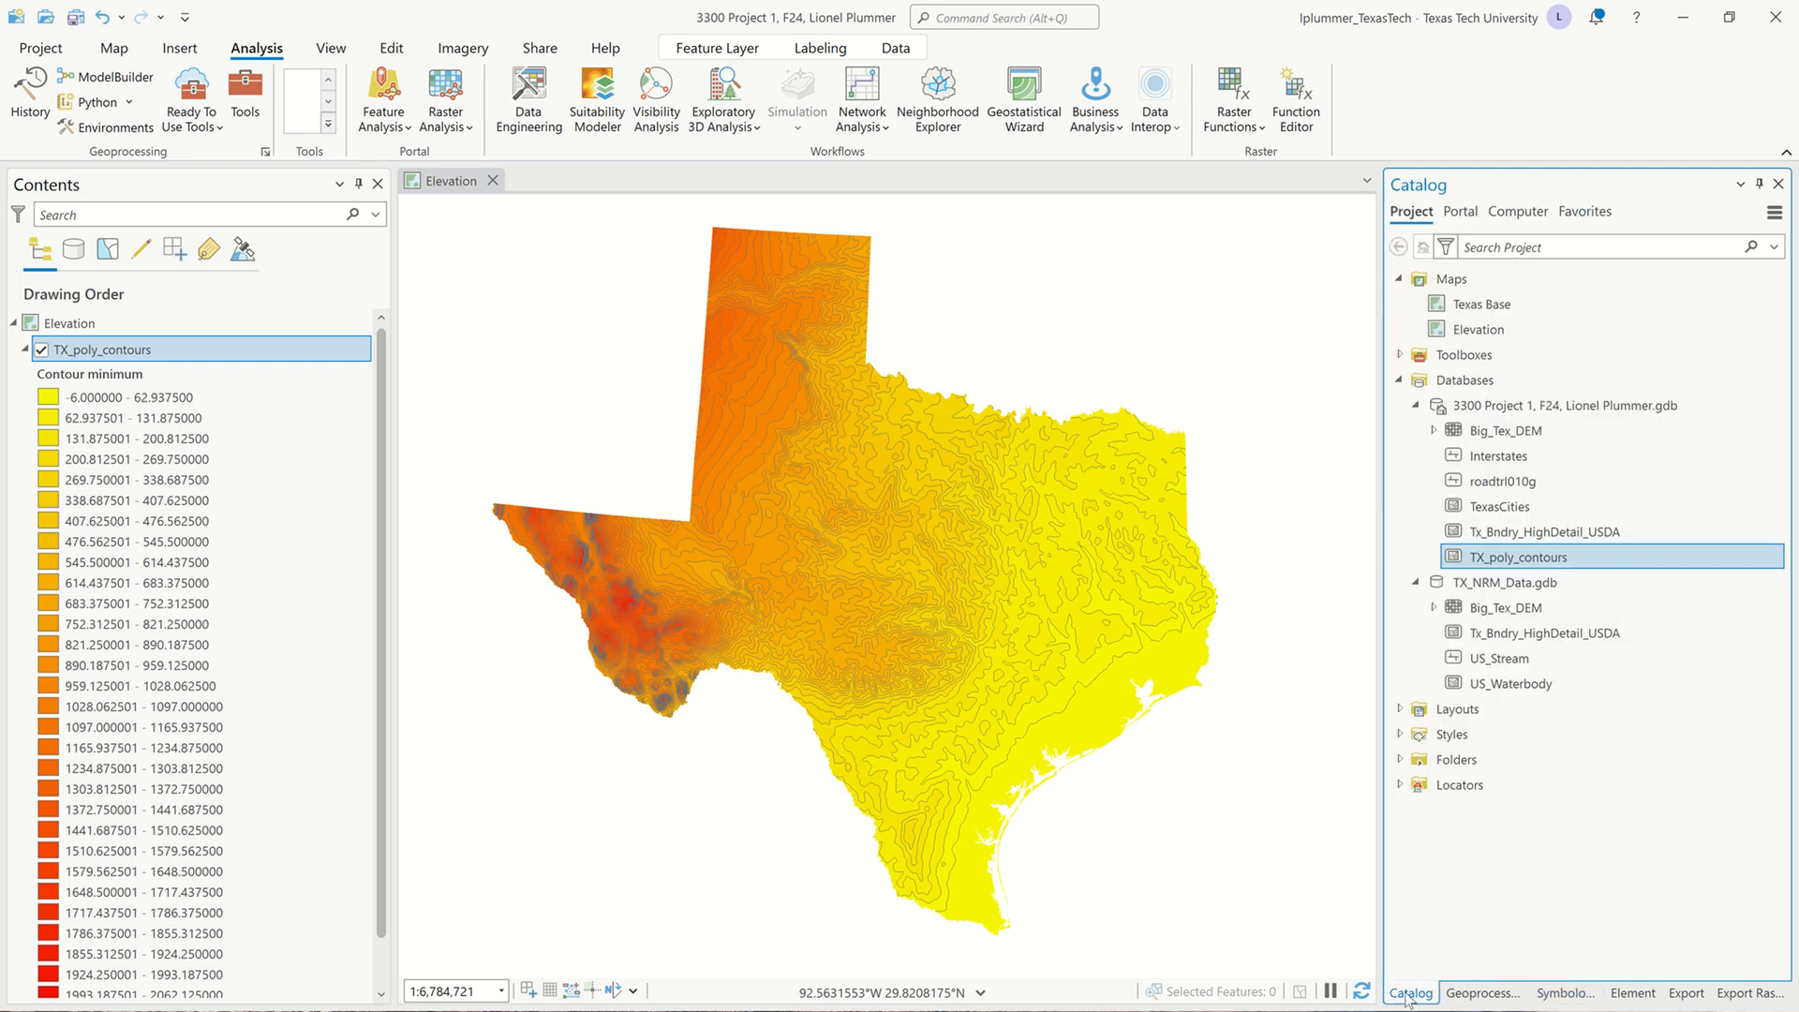
{"action": "left_click", "coordinate": [1460, 212]}
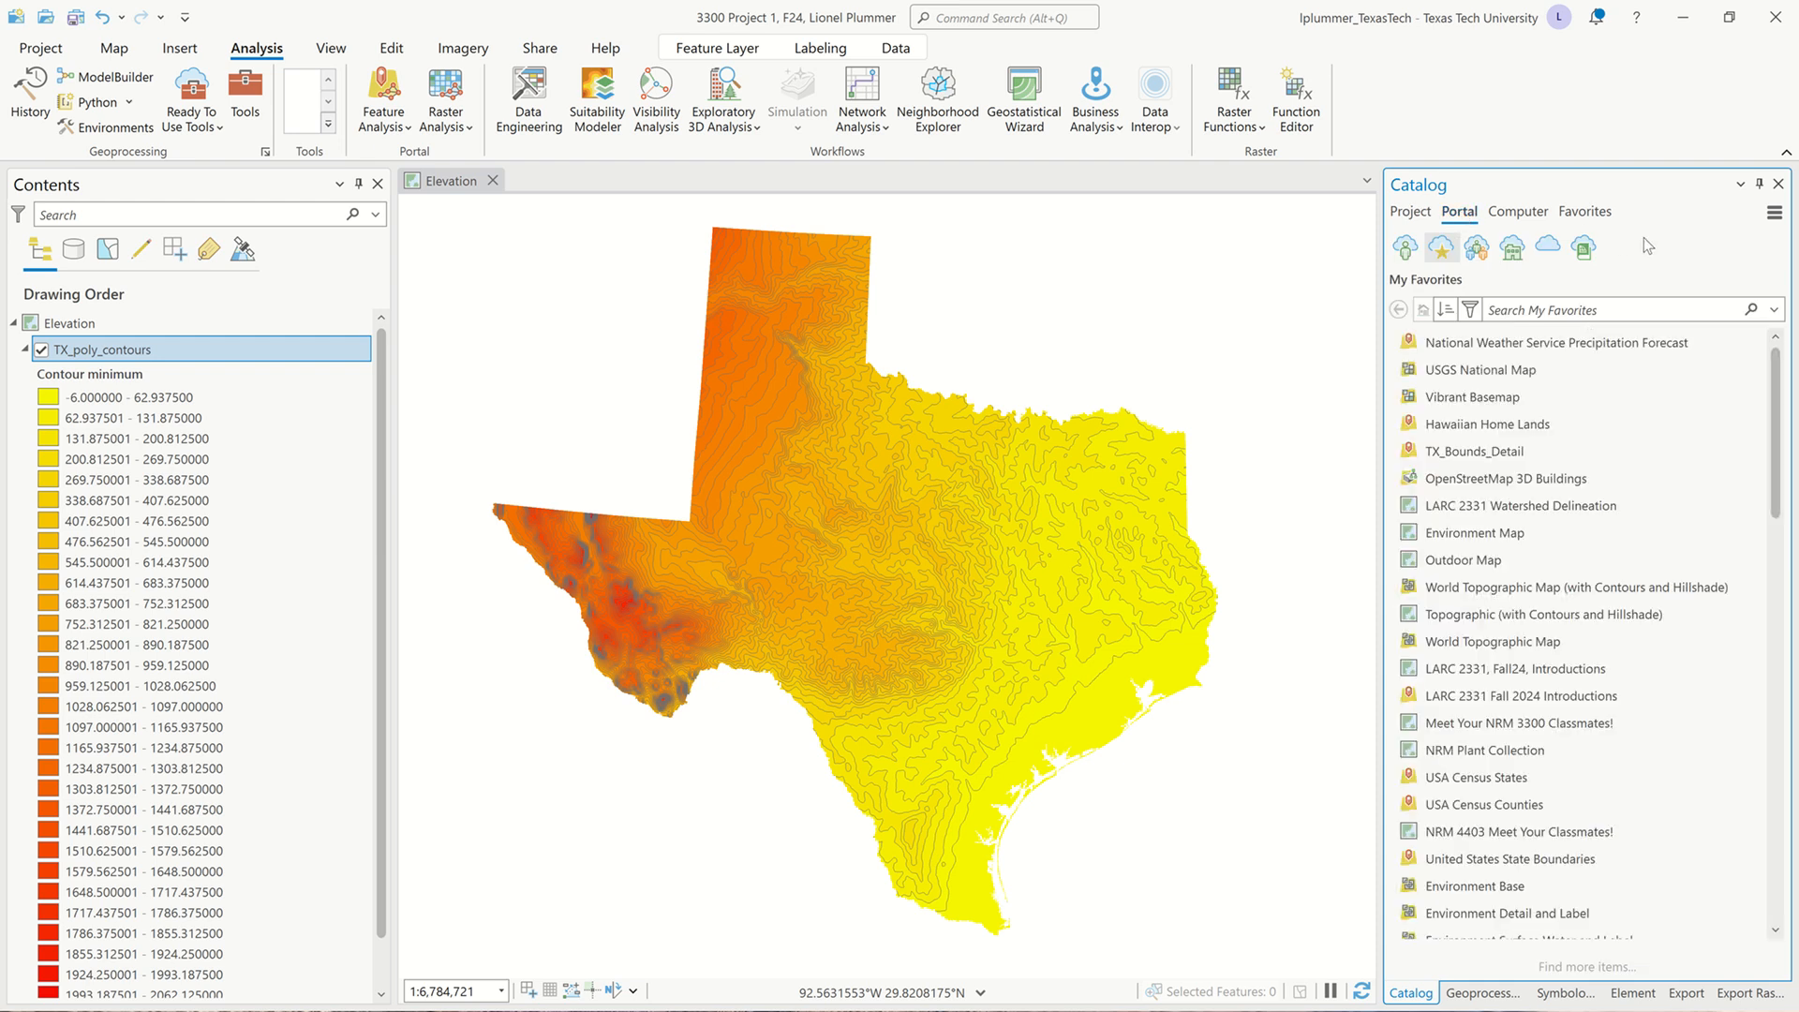
{"action": "left_click", "coordinate": [1583, 248]}
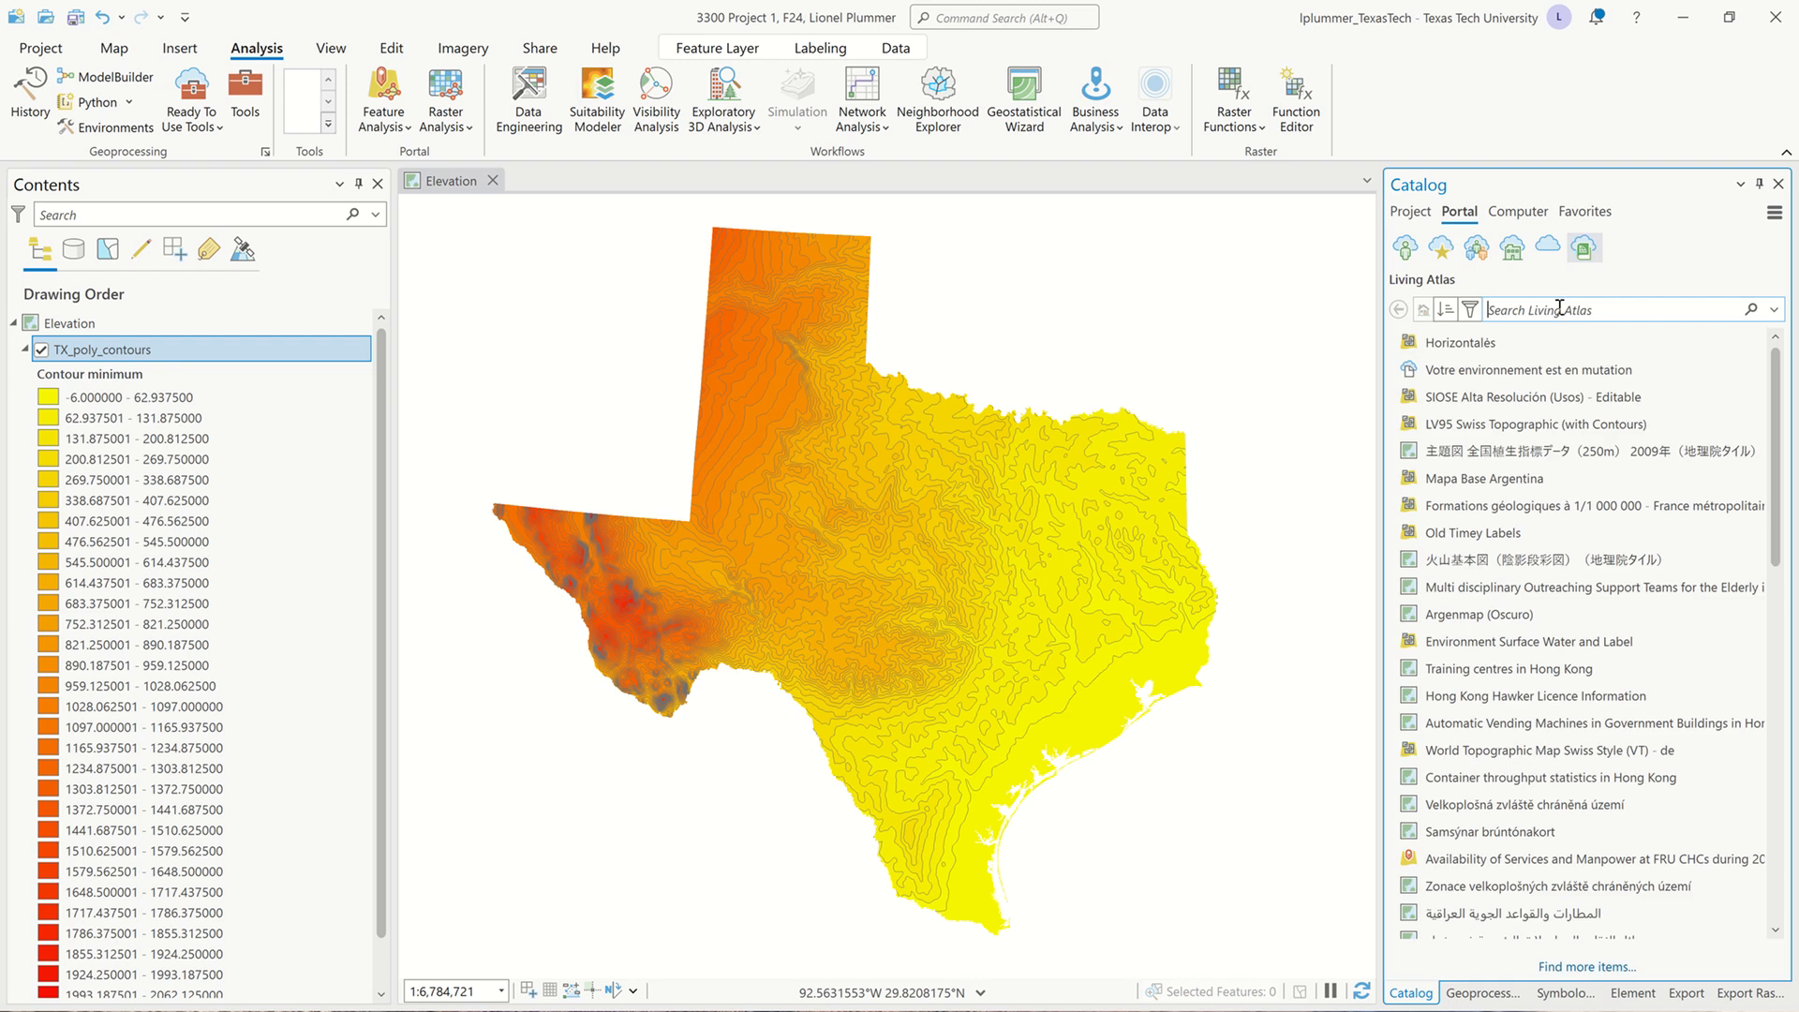
{"action": "left_click", "coordinate": [1559, 310]}
{"action": "type", "text": "paper cut"}
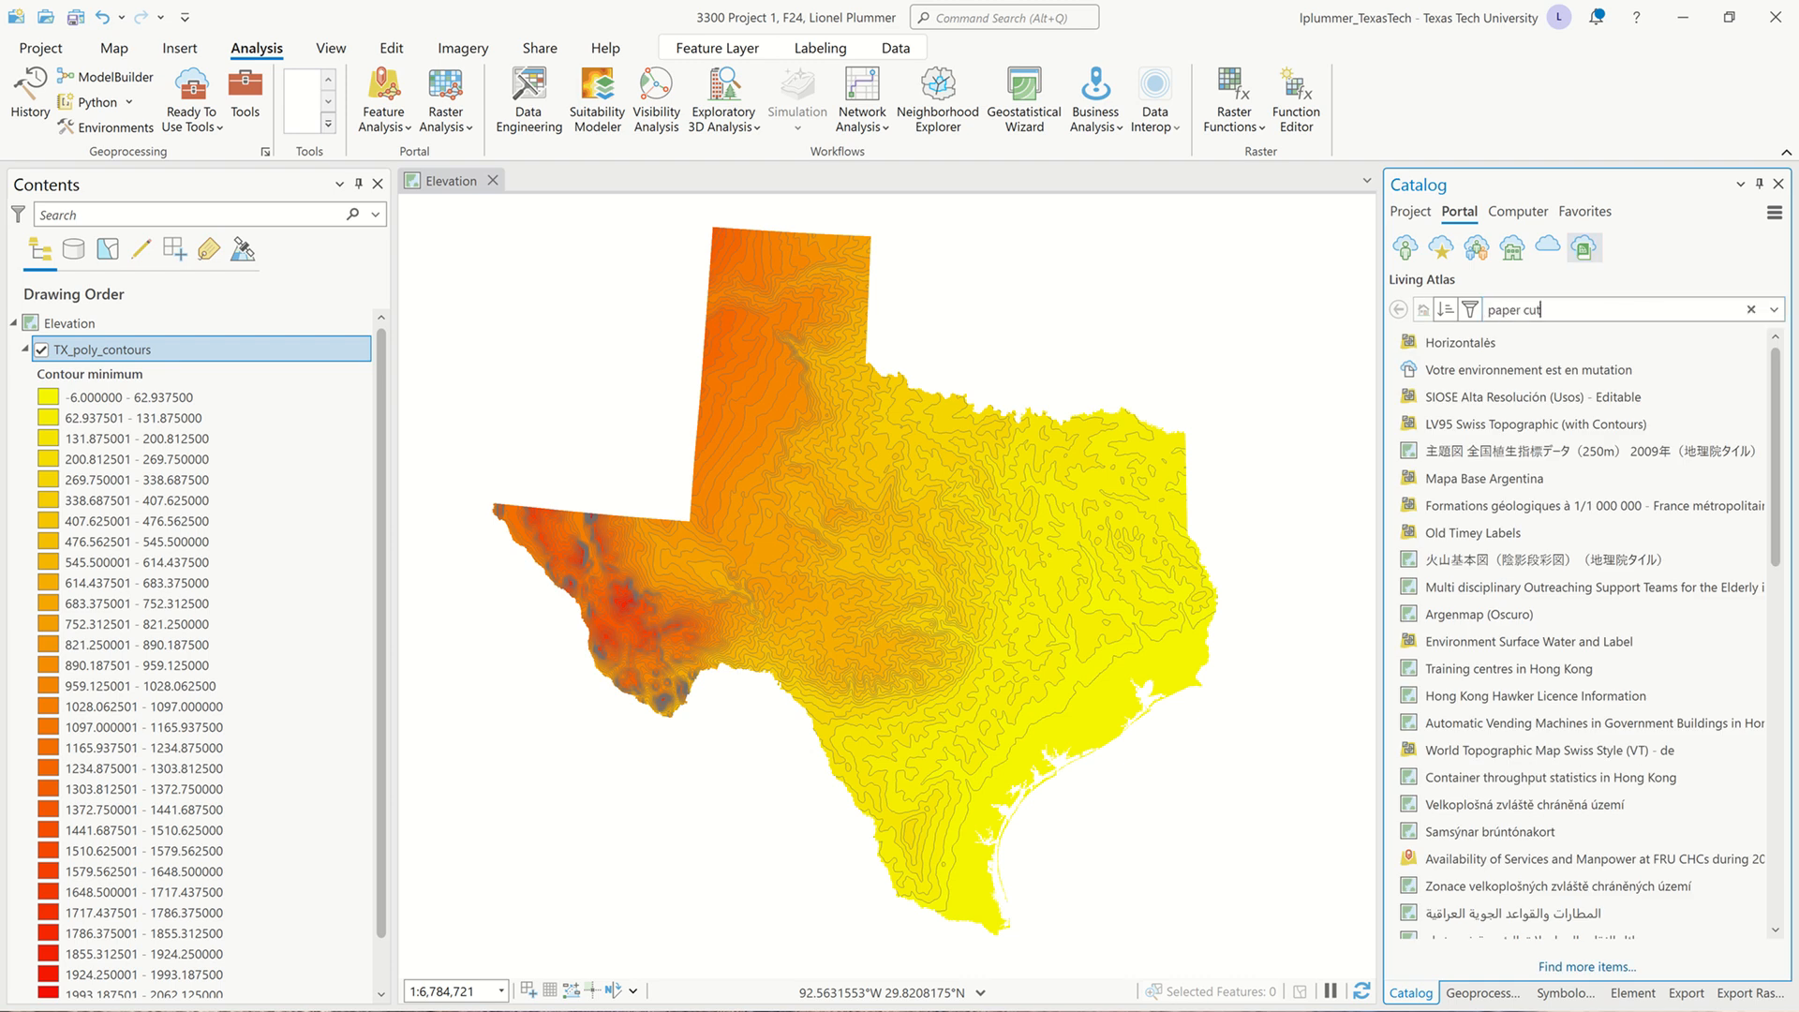
{"action": "key", "text": "Return"}
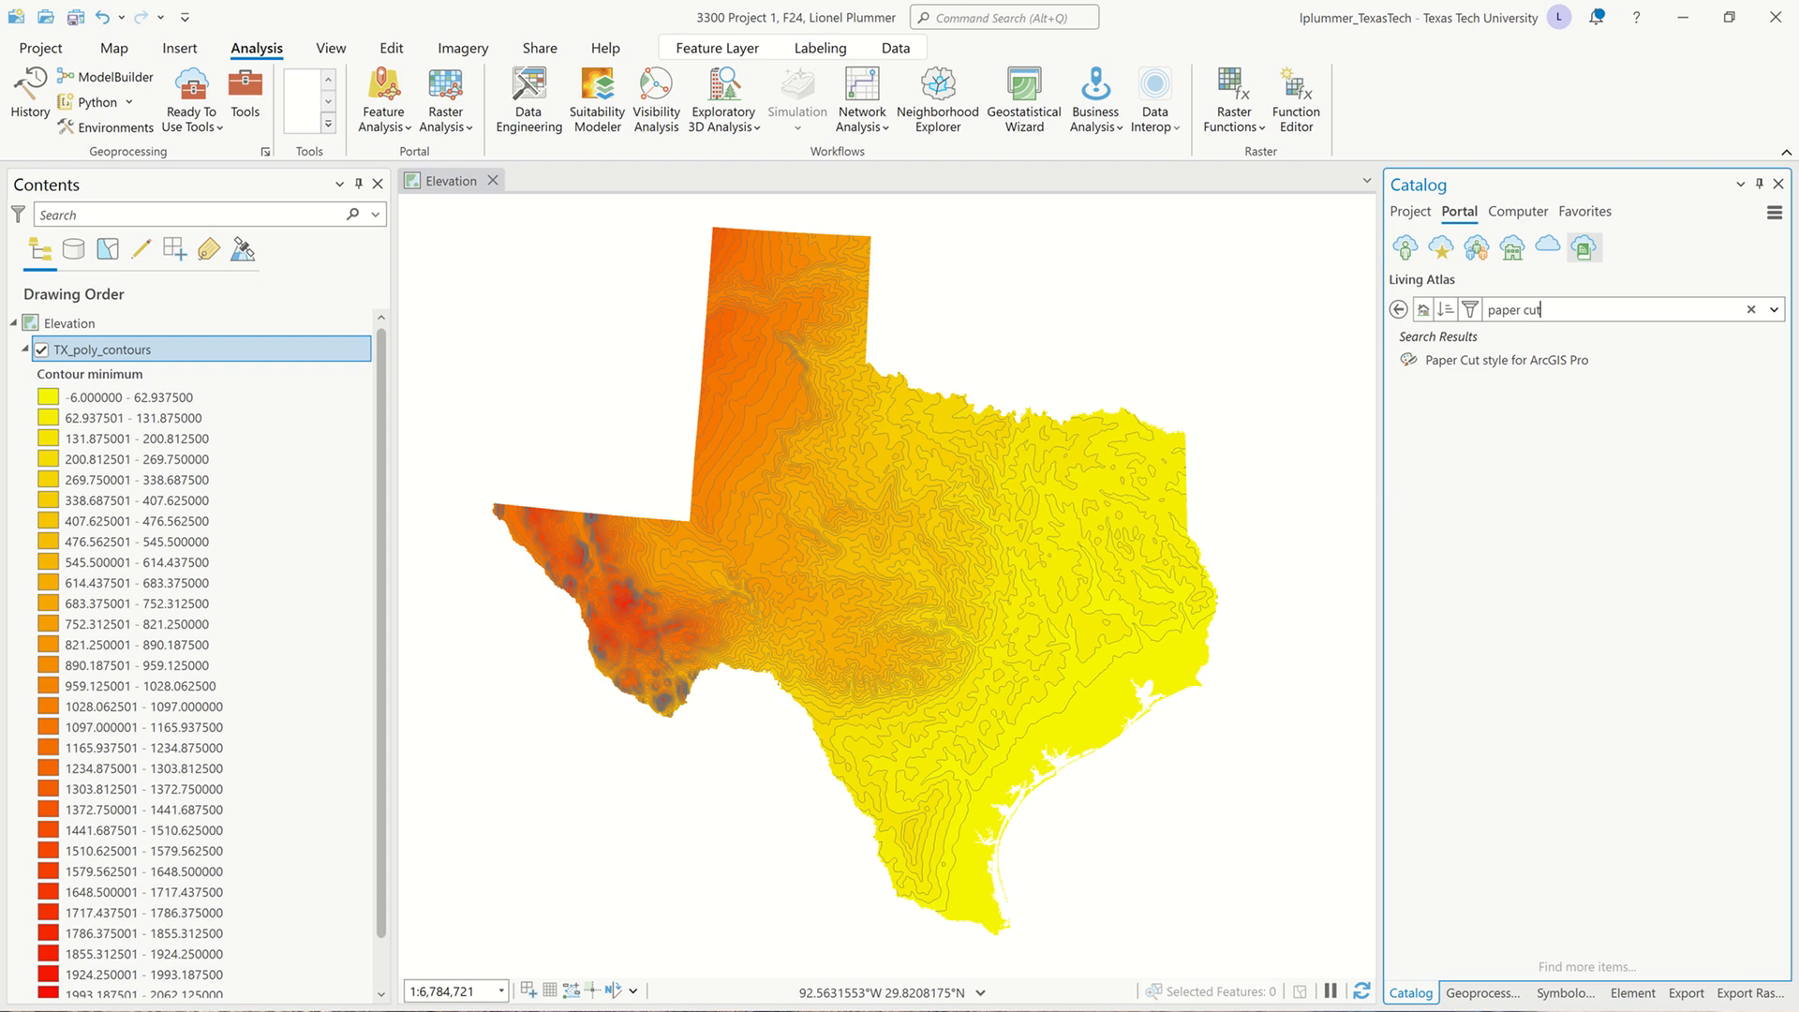
{"action": "right_click", "coordinate": [1535, 357]}
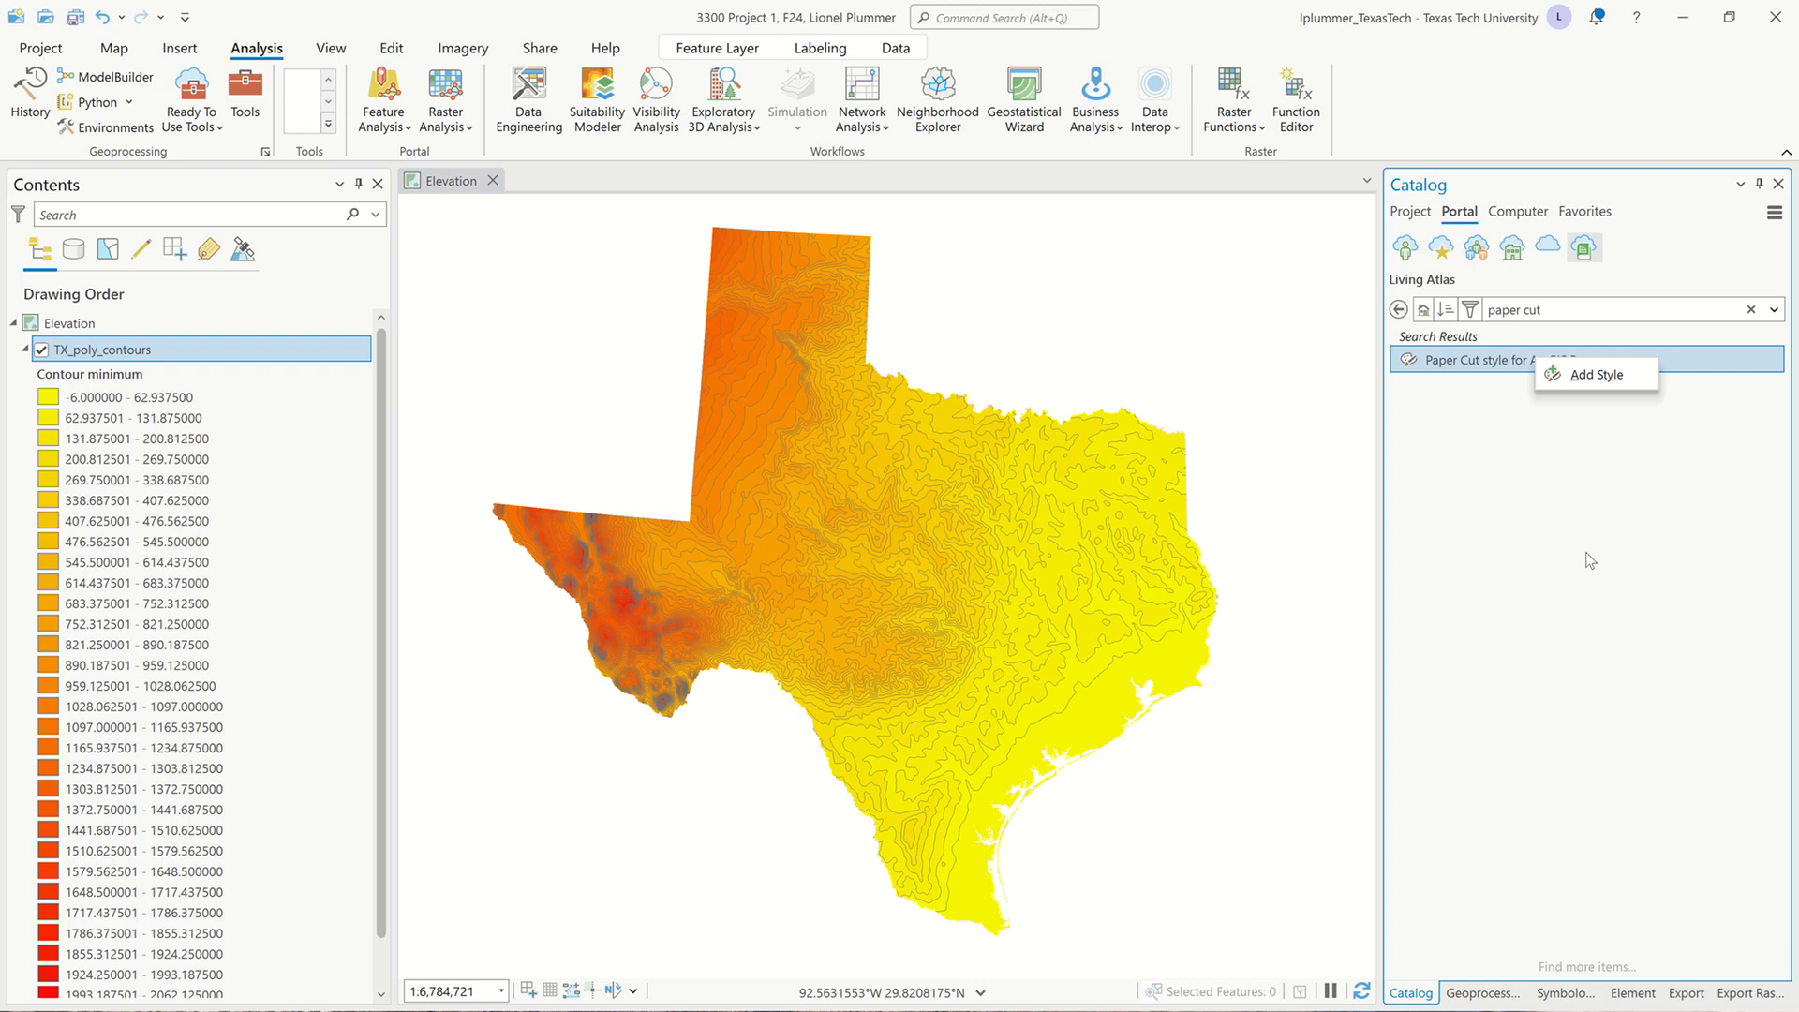
{"action": "left_click", "coordinate": [1539, 562]}
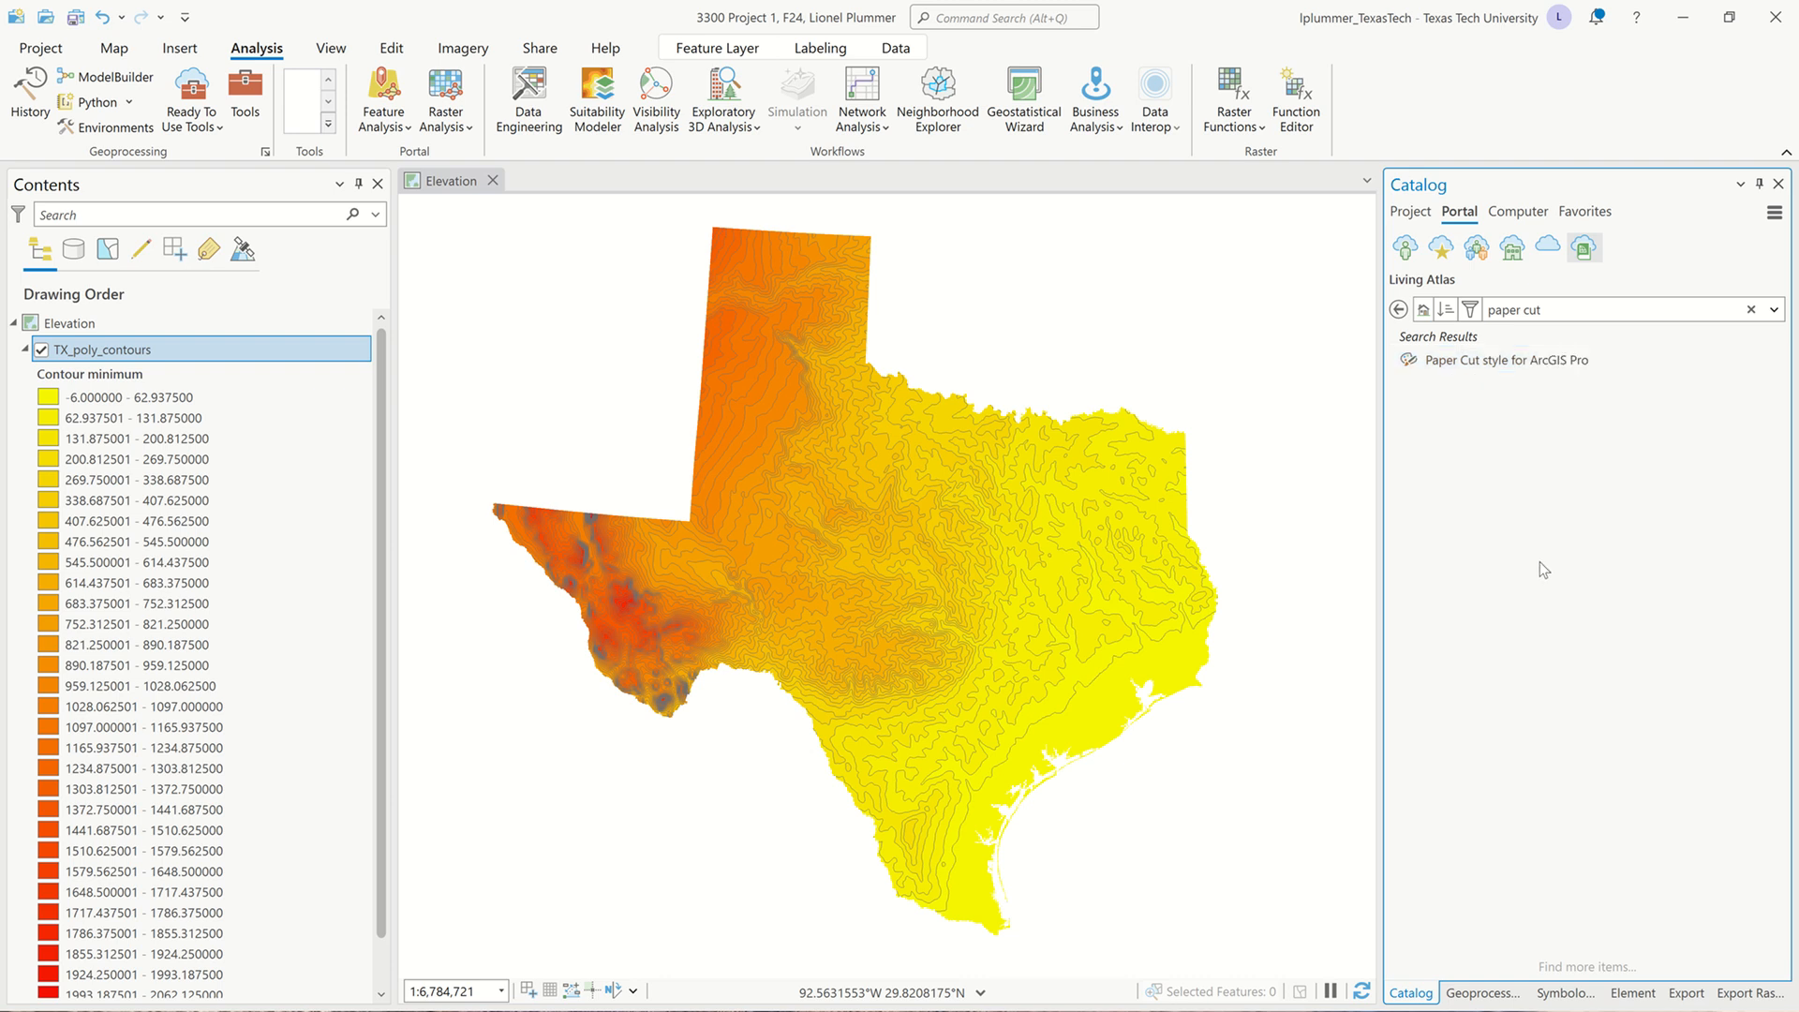
Review the class symbols of TX_poly_contours and the additional options for the classes.
{"action": "left_click", "coordinate": [1565, 993]}
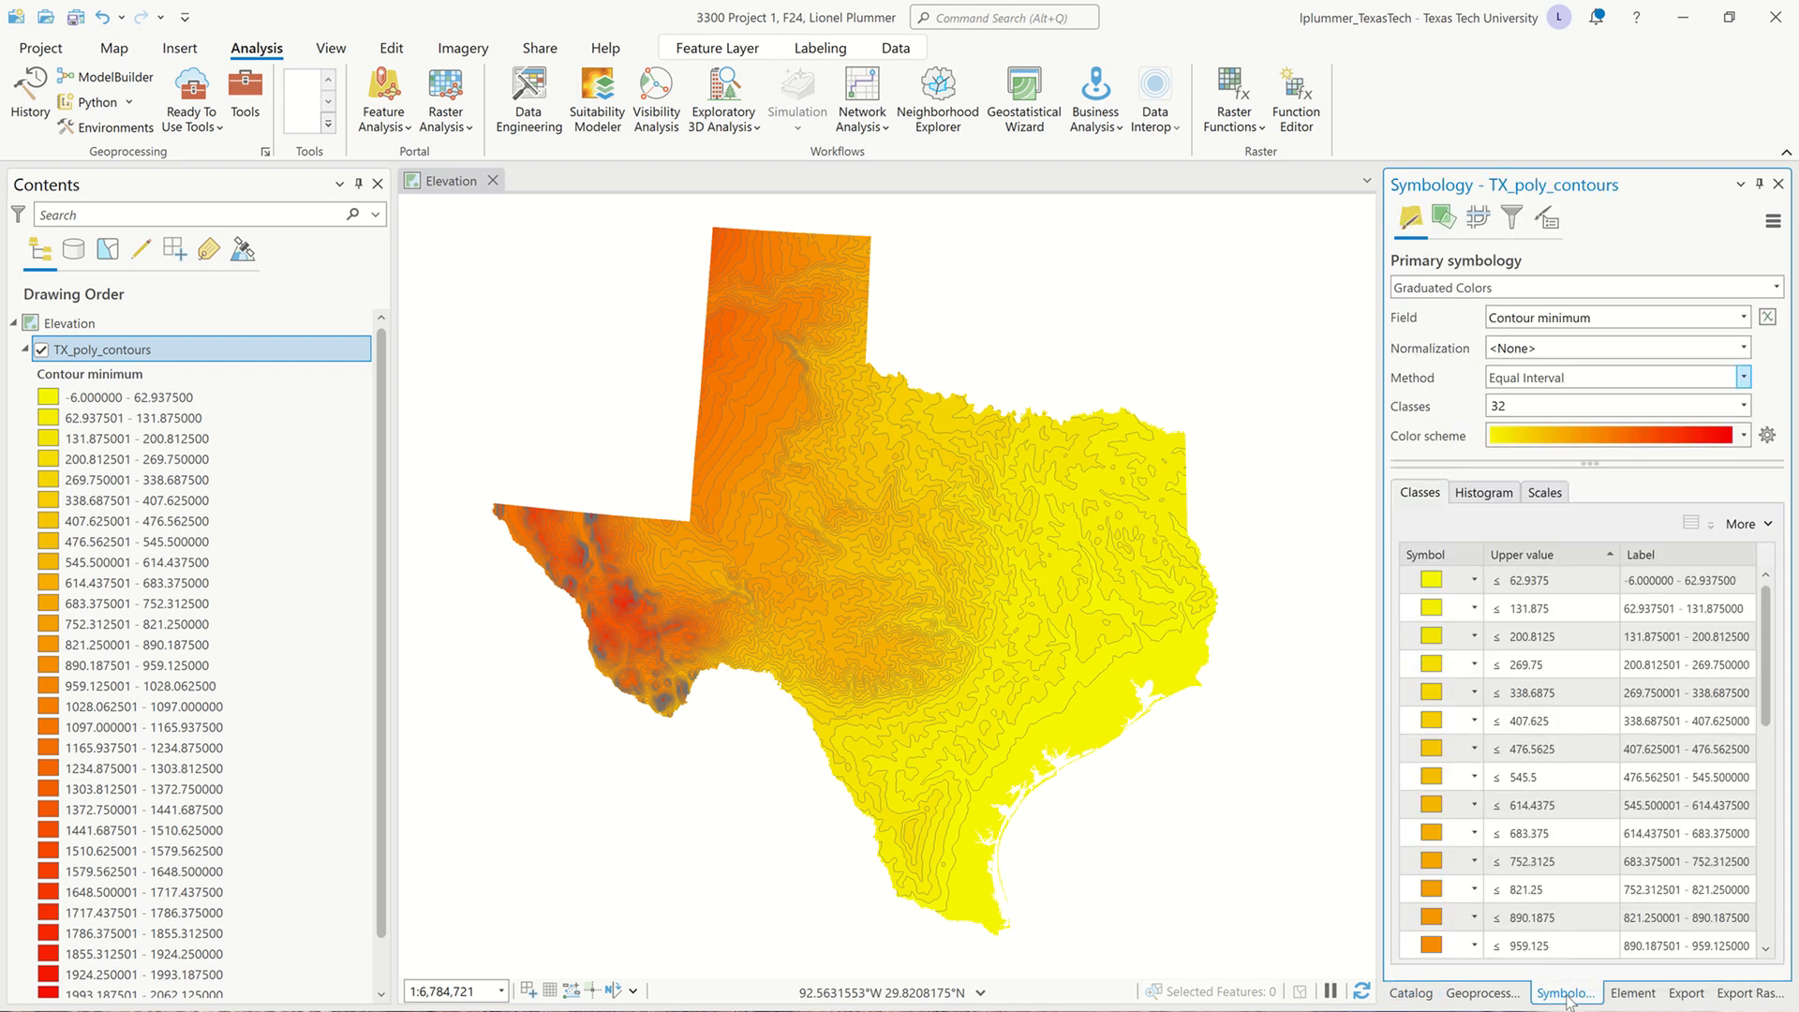
{"action": "left_click", "coordinate": [1467, 573]}
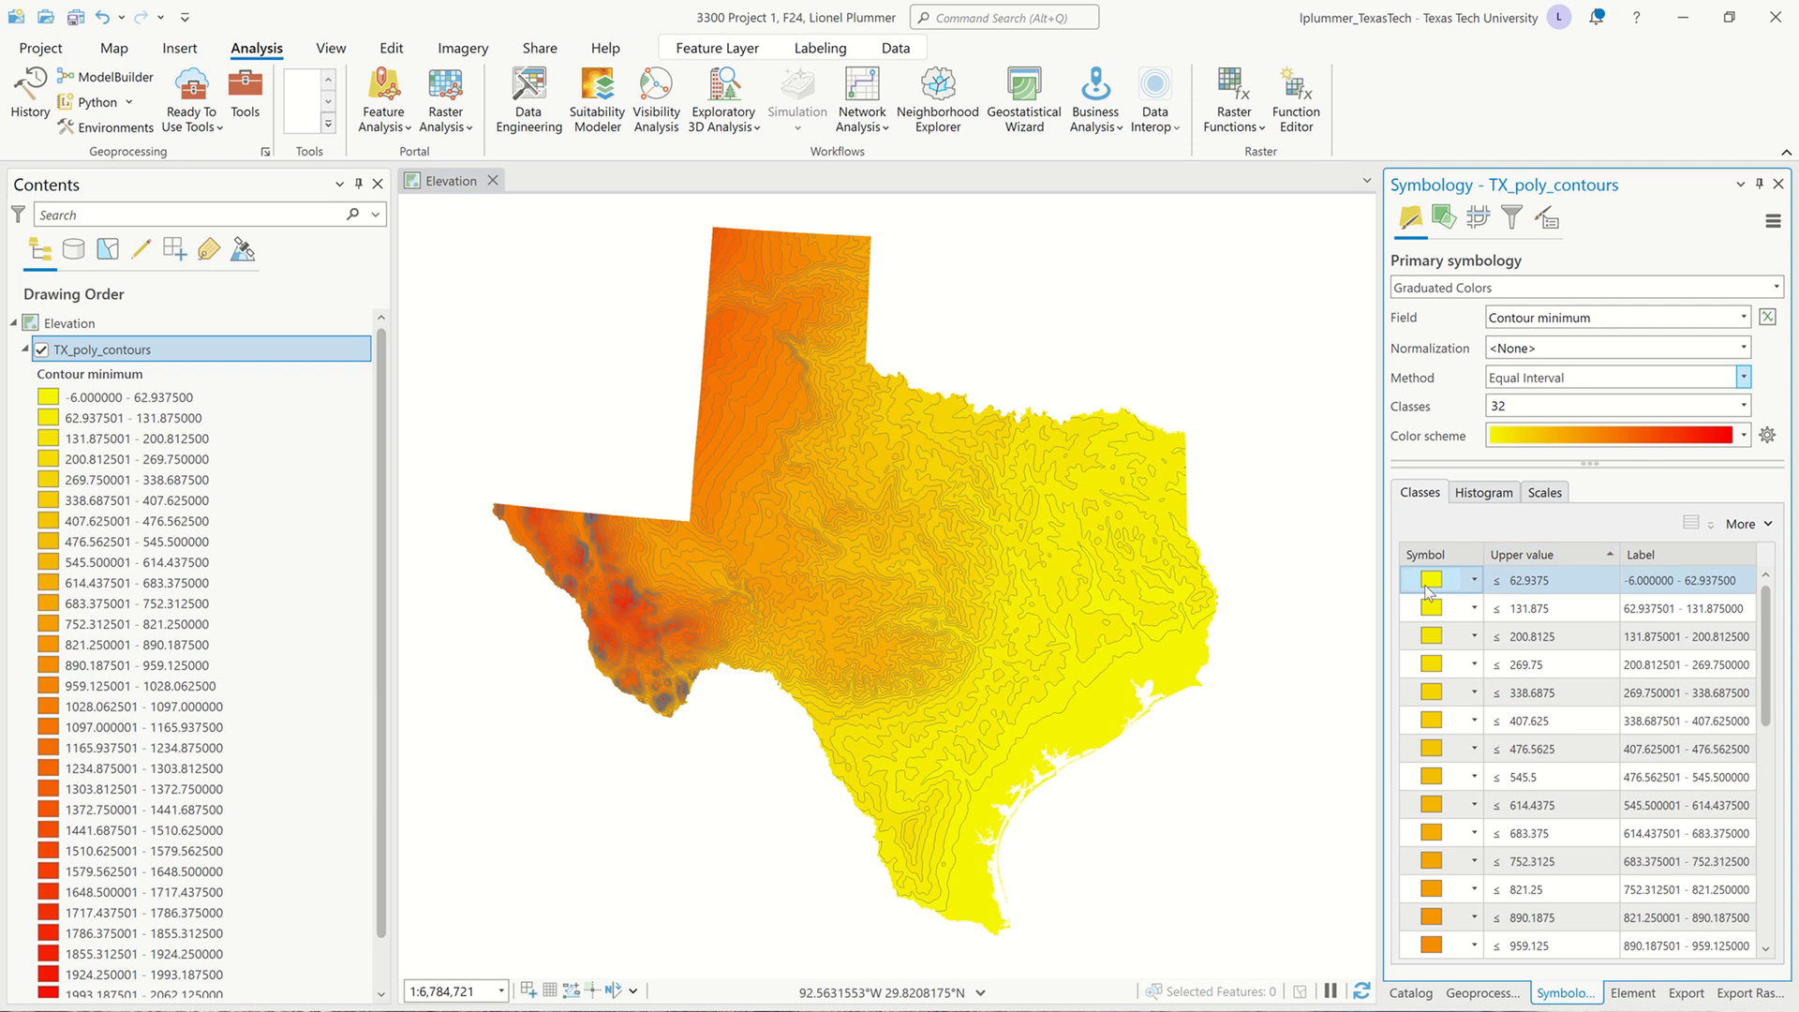
{"action": "left_click_drag", "start_coordinate": [1427, 590], "coordinate": [1418, 948]}
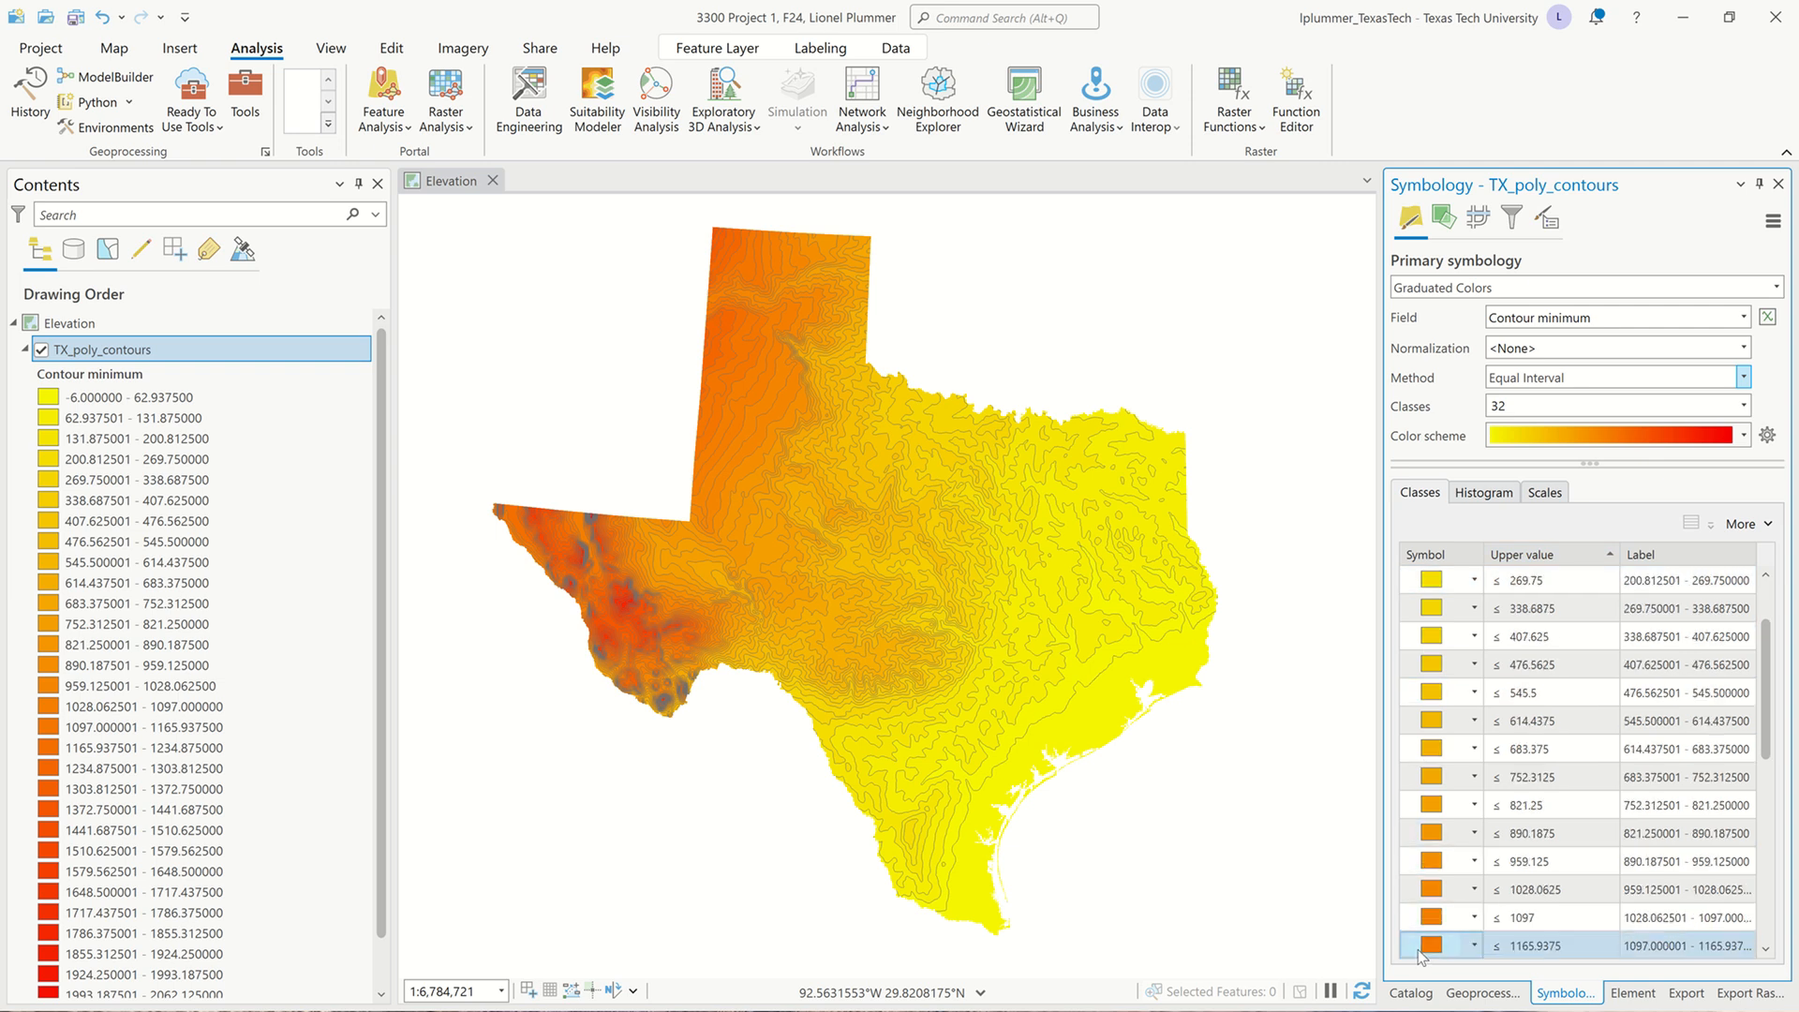
{"action": "scroll", "coordinate": [1461, 806], "scroll_direction": "up", "scroll_amount": 1}
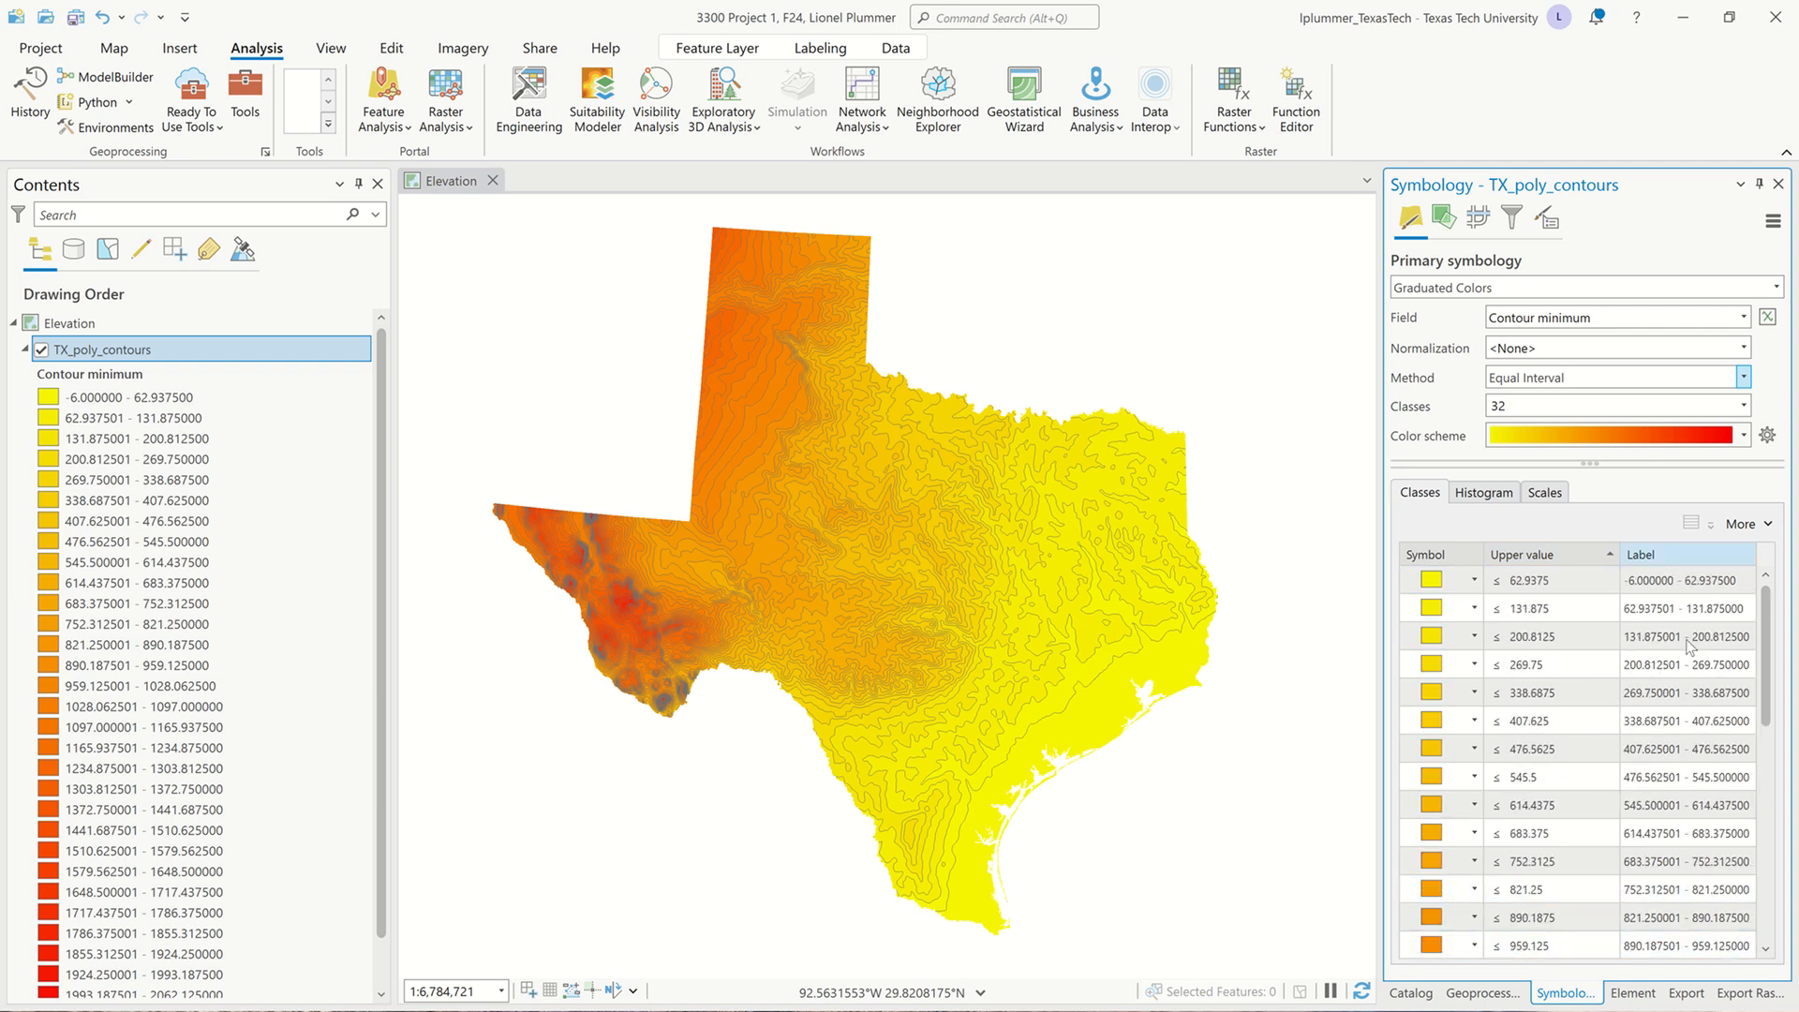
{"action": "left_click", "coordinate": [1766, 525]}
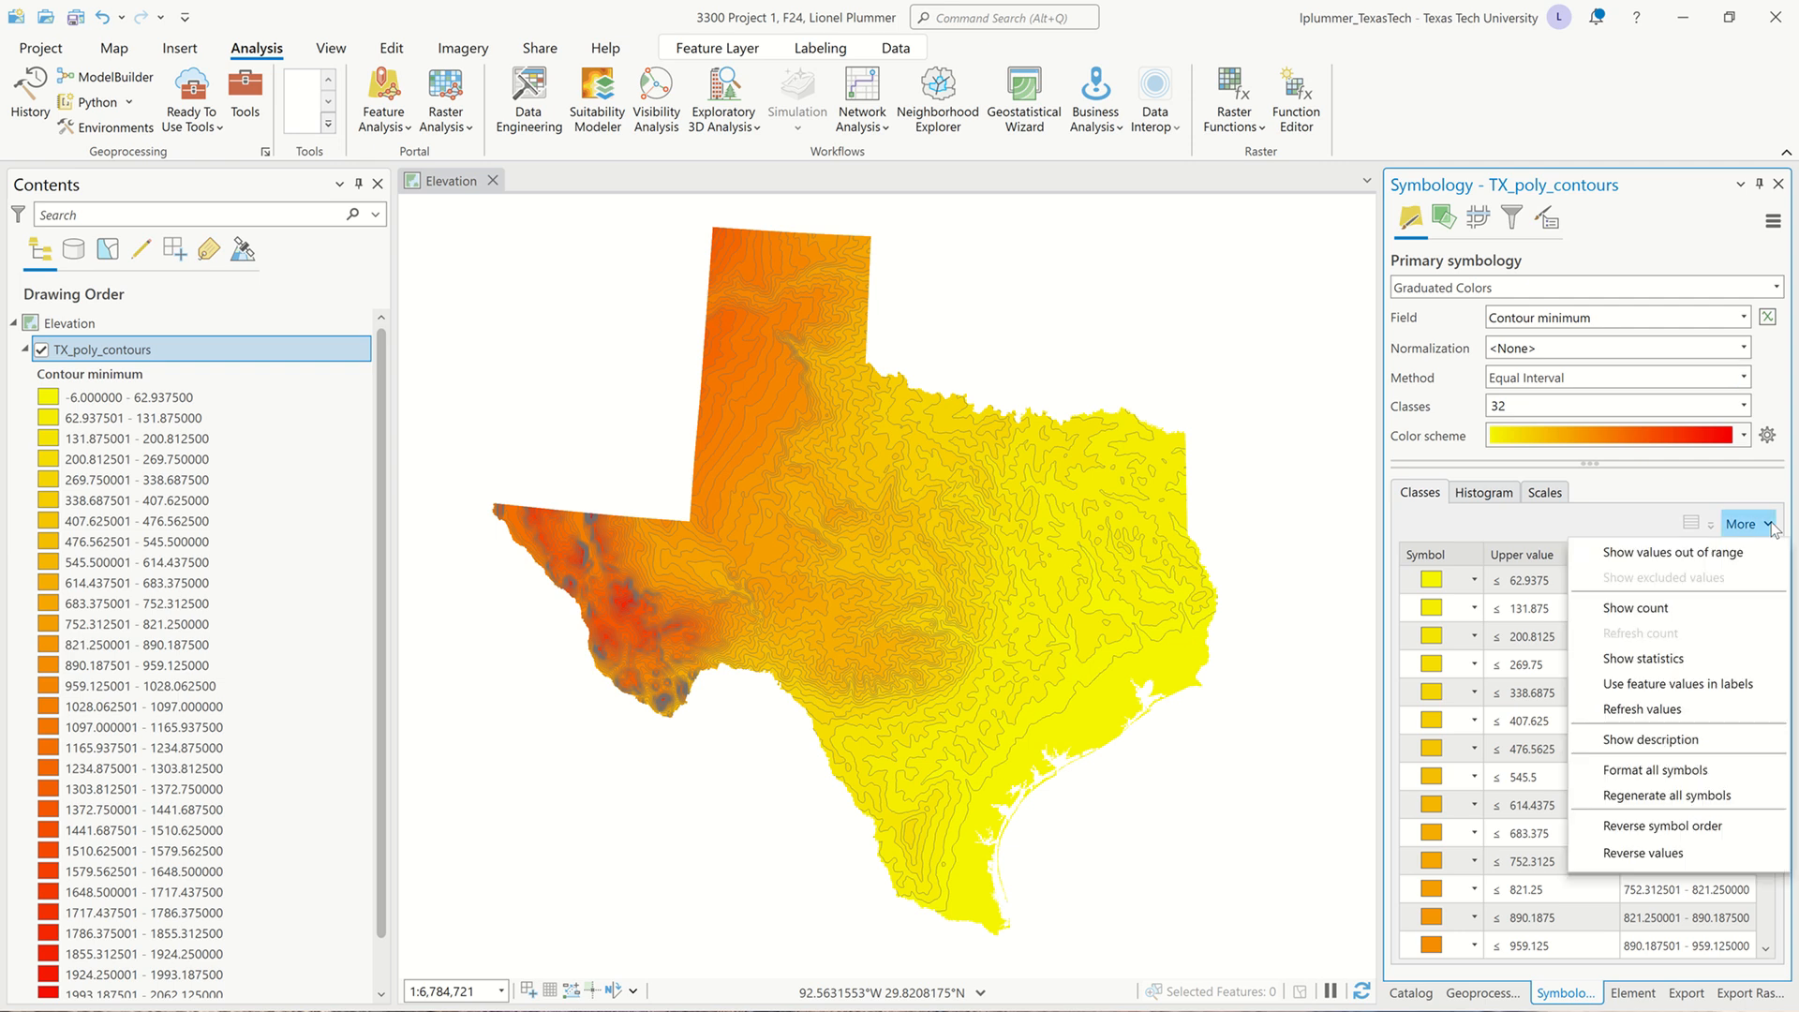
{"action": "left_click", "coordinate": [1610, 513]}
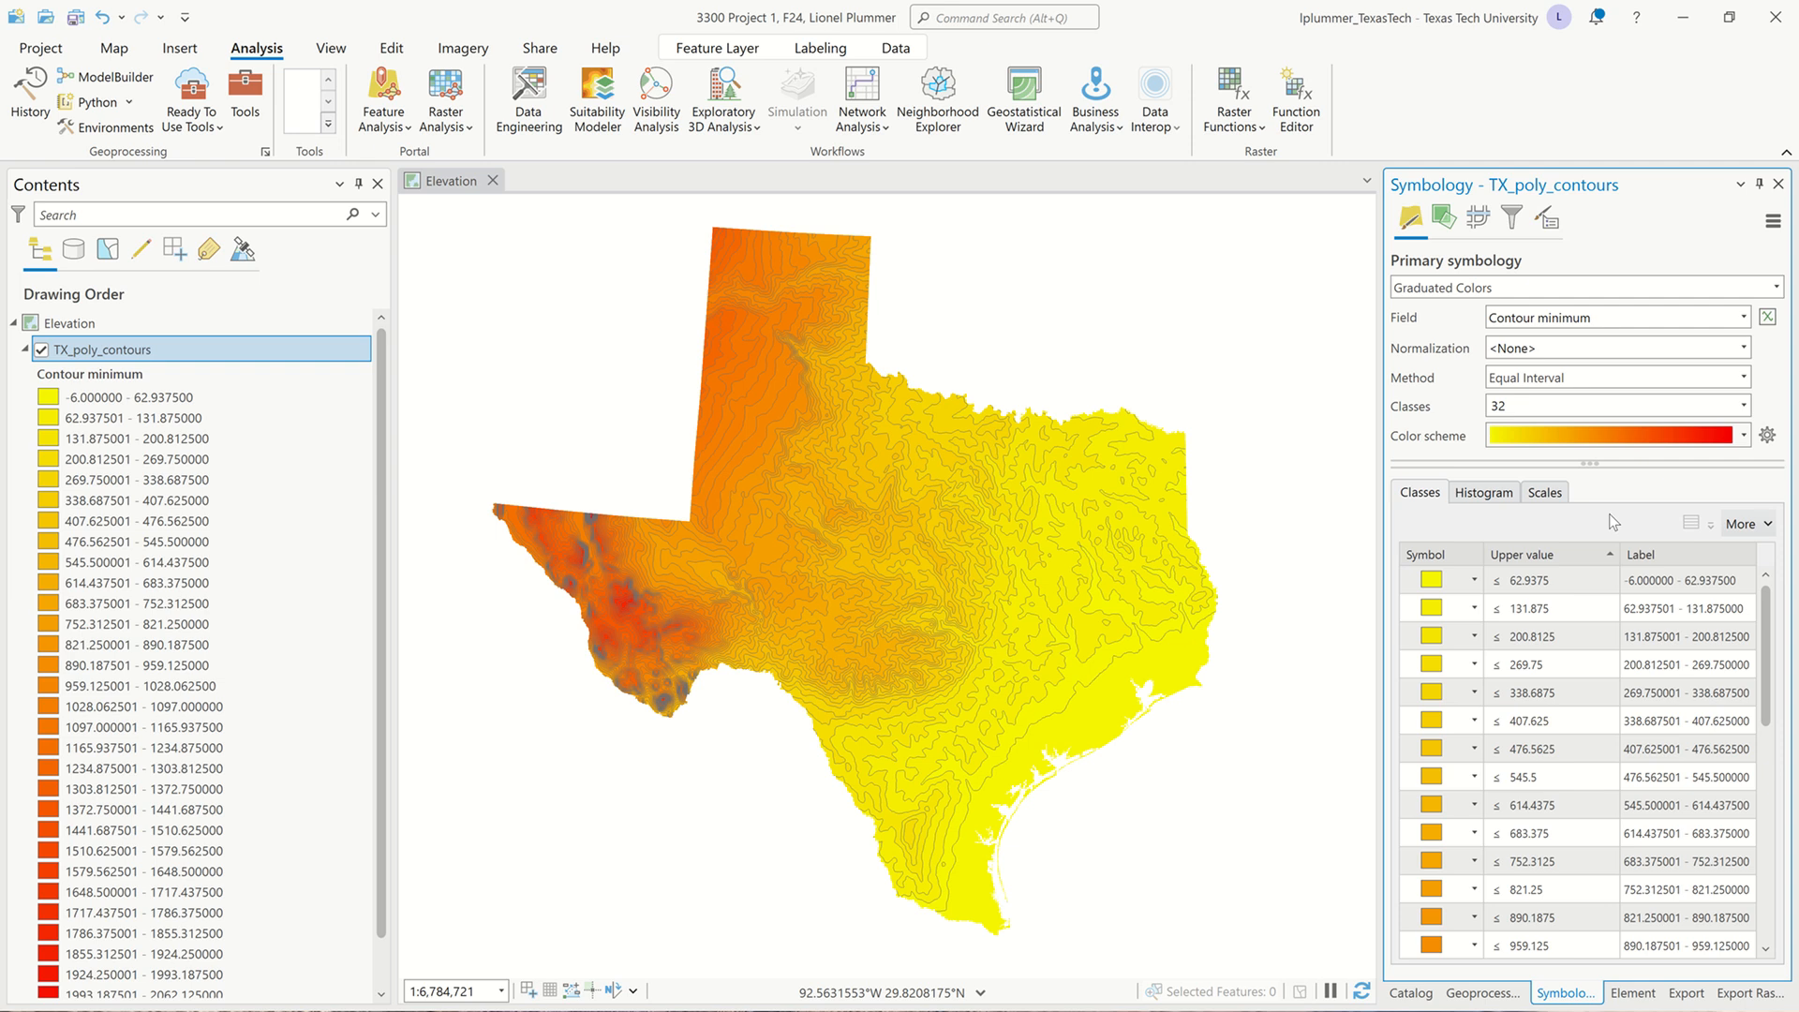
Collapse the geodatabases in the project catalog and open the Elevation layout.
{"action": "left_click", "coordinate": [1410, 993]}
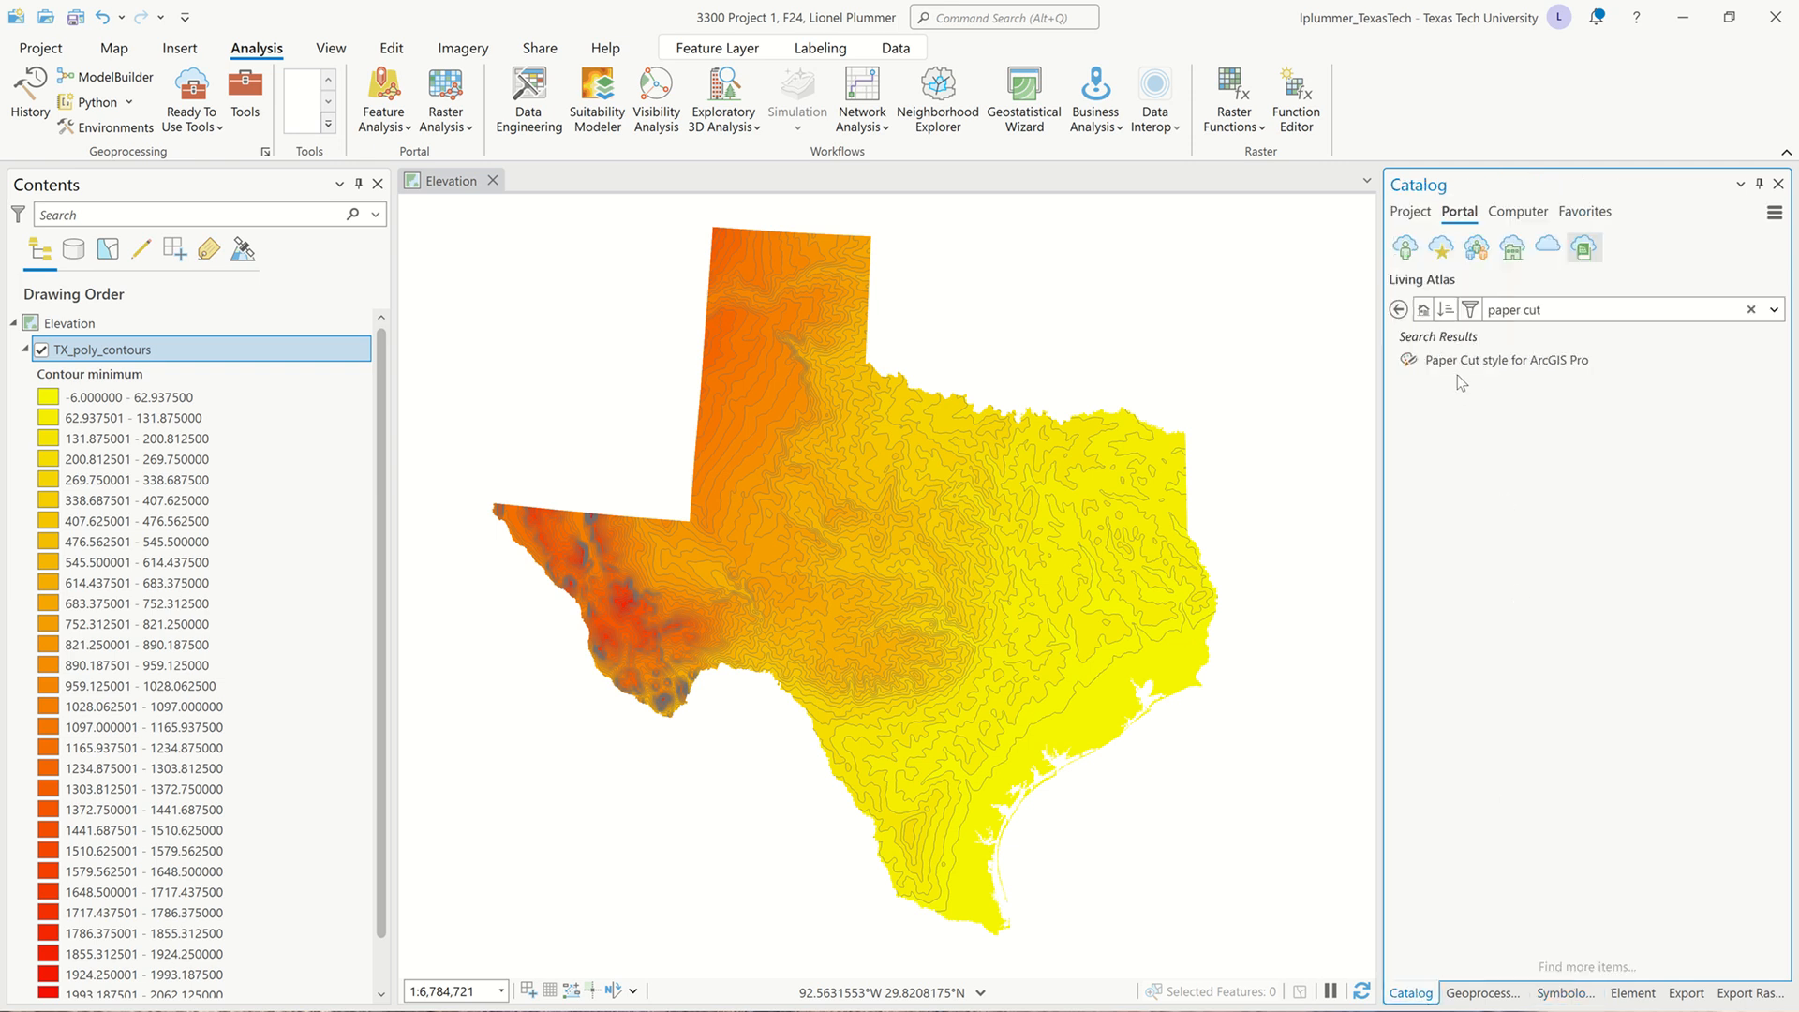
{"action": "left_click", "coordinate": [1410, 211]}
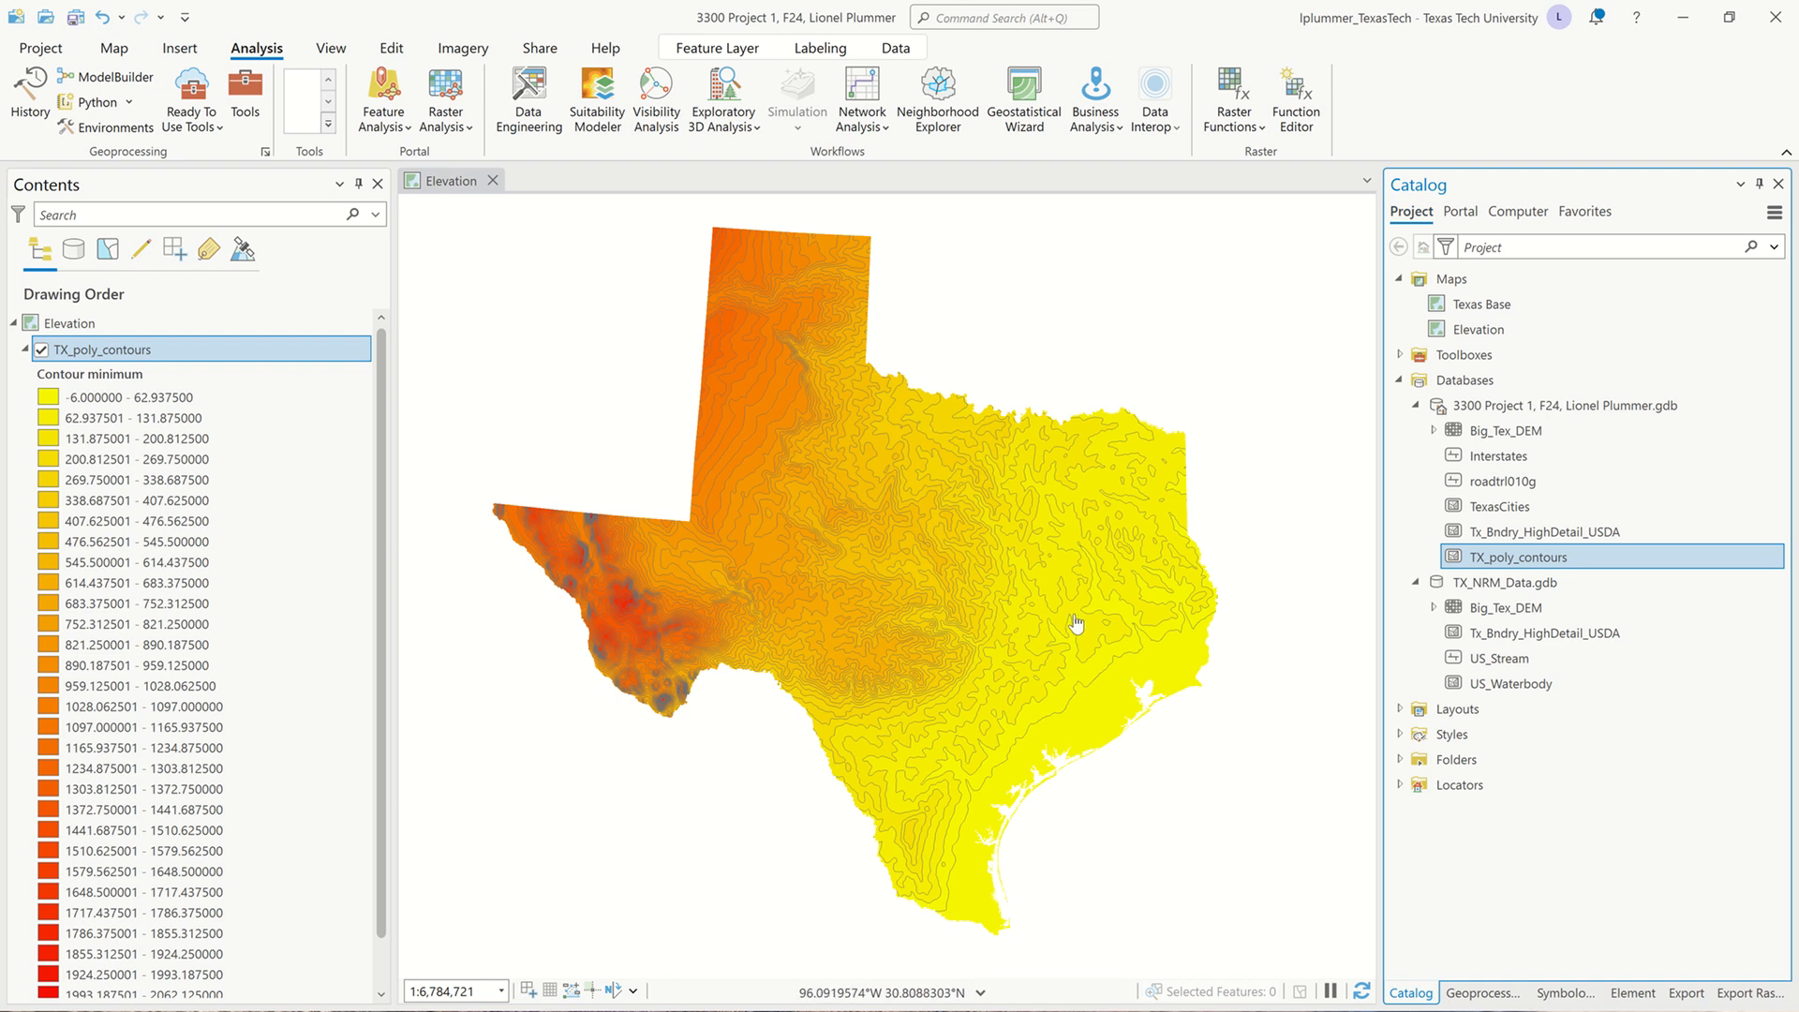
{"action": "left_click", "coordinate": [1415, 583]}
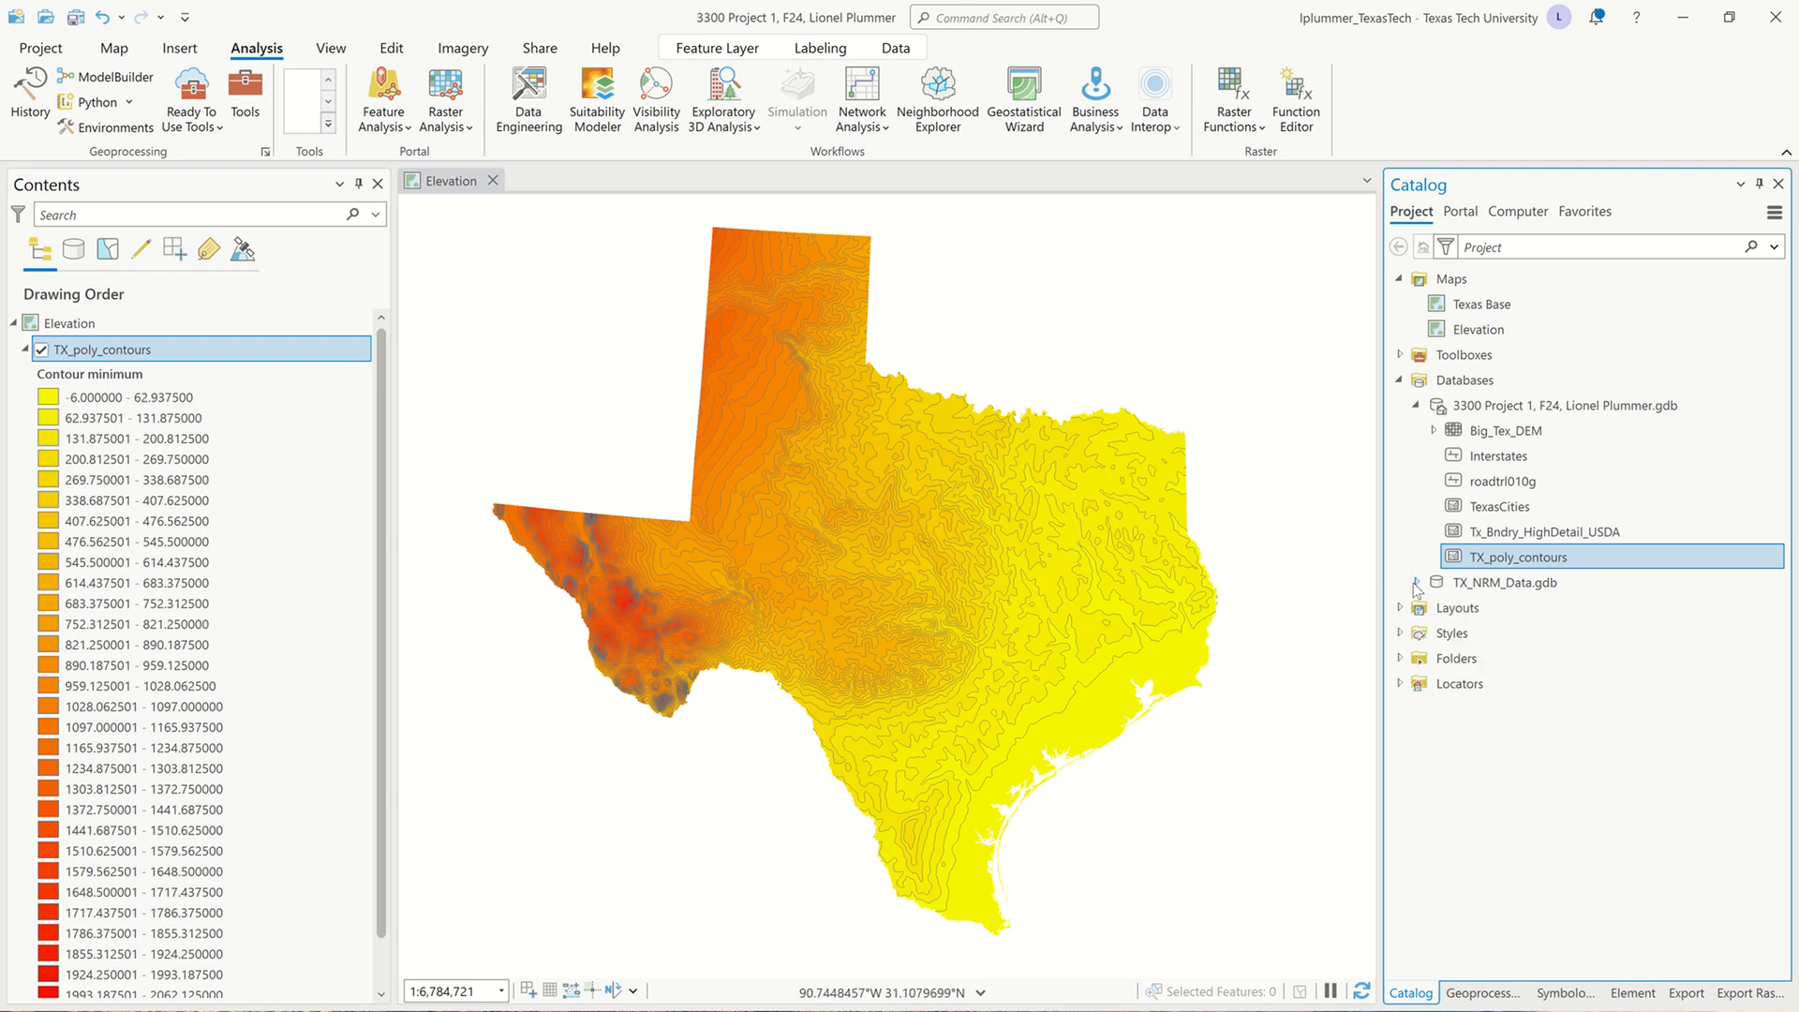
{"action": "left_click", "coordinate": [1415, 406]}
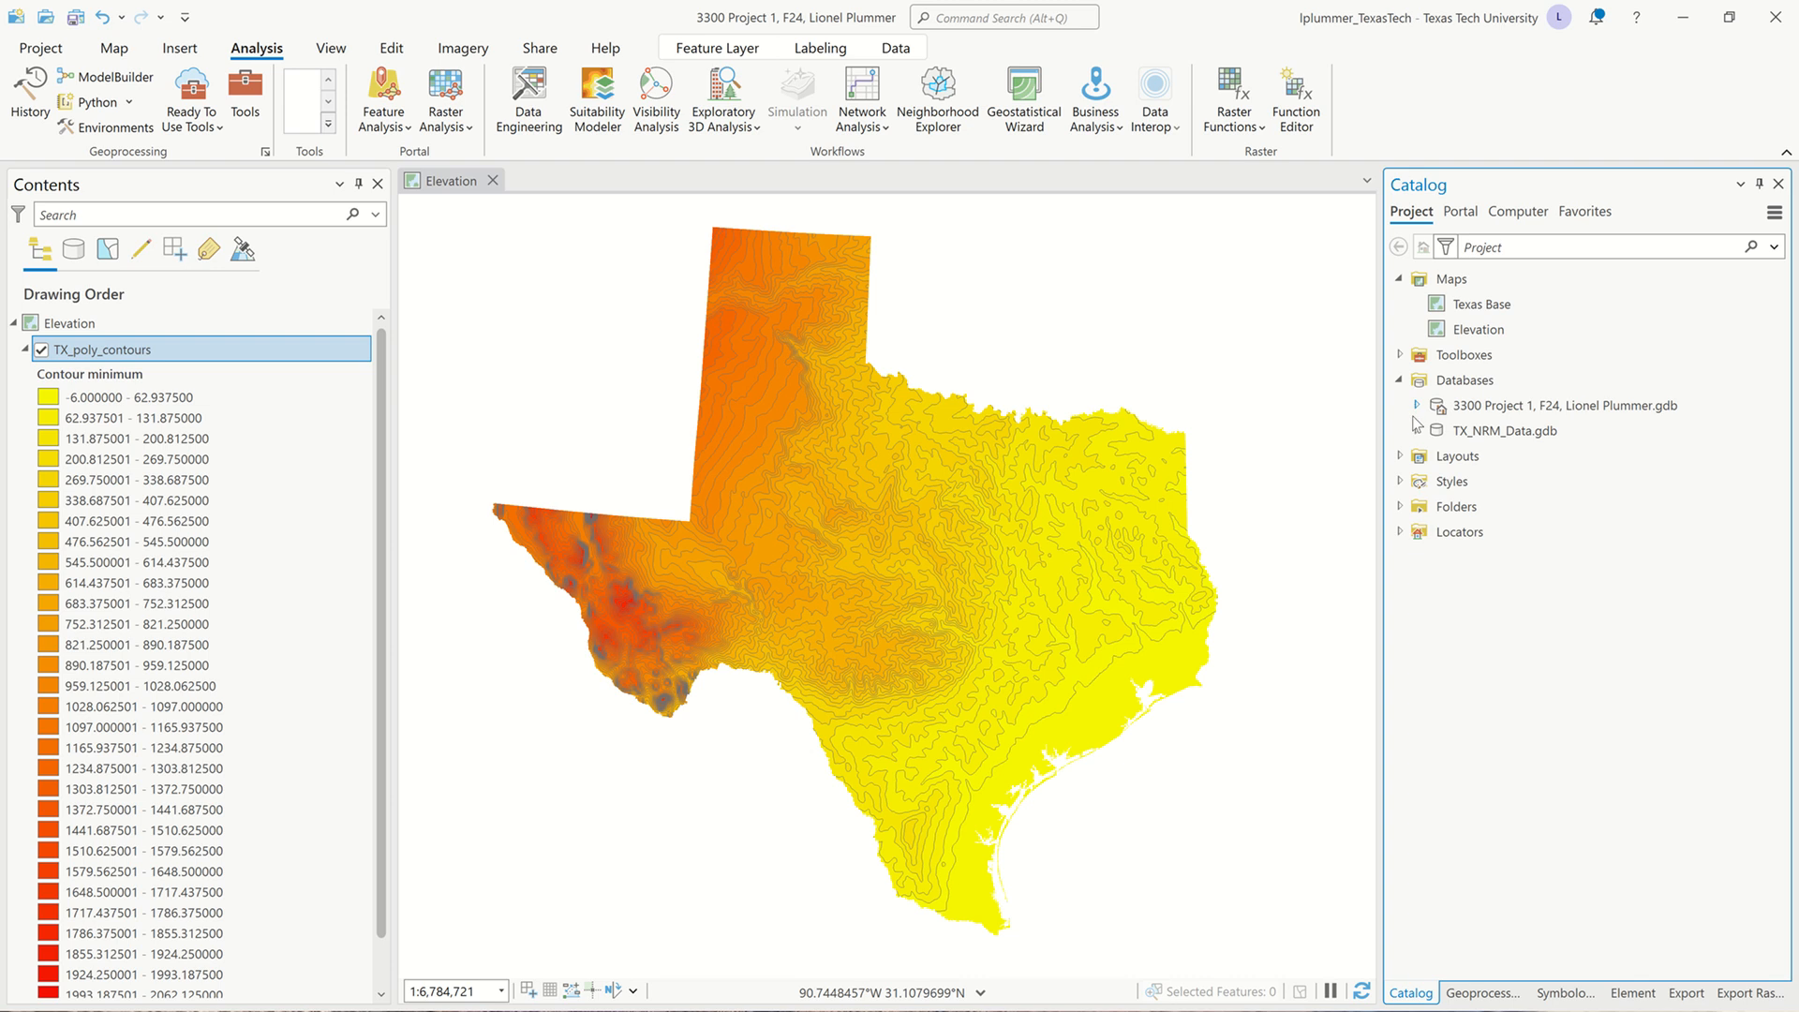
{"action": "left_click", "coordinate": [1401, 457]}
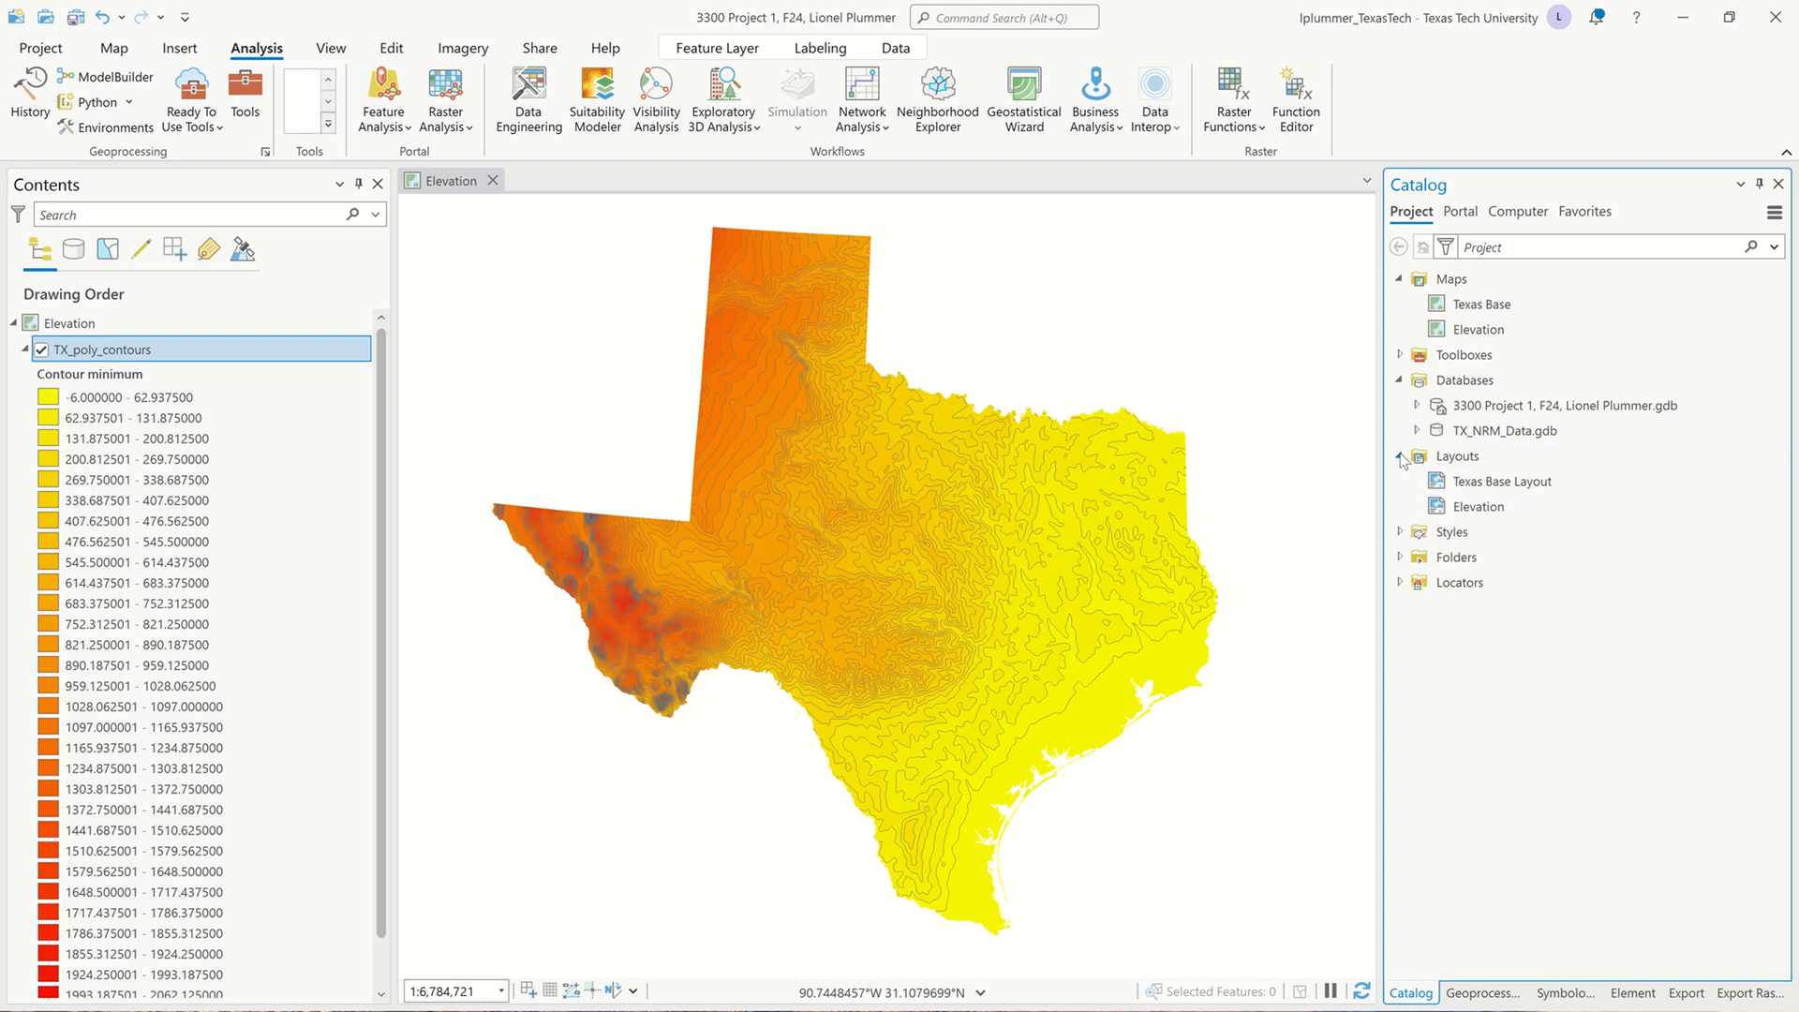
{"action": "double_click", "coordinate": [1469, 509]}
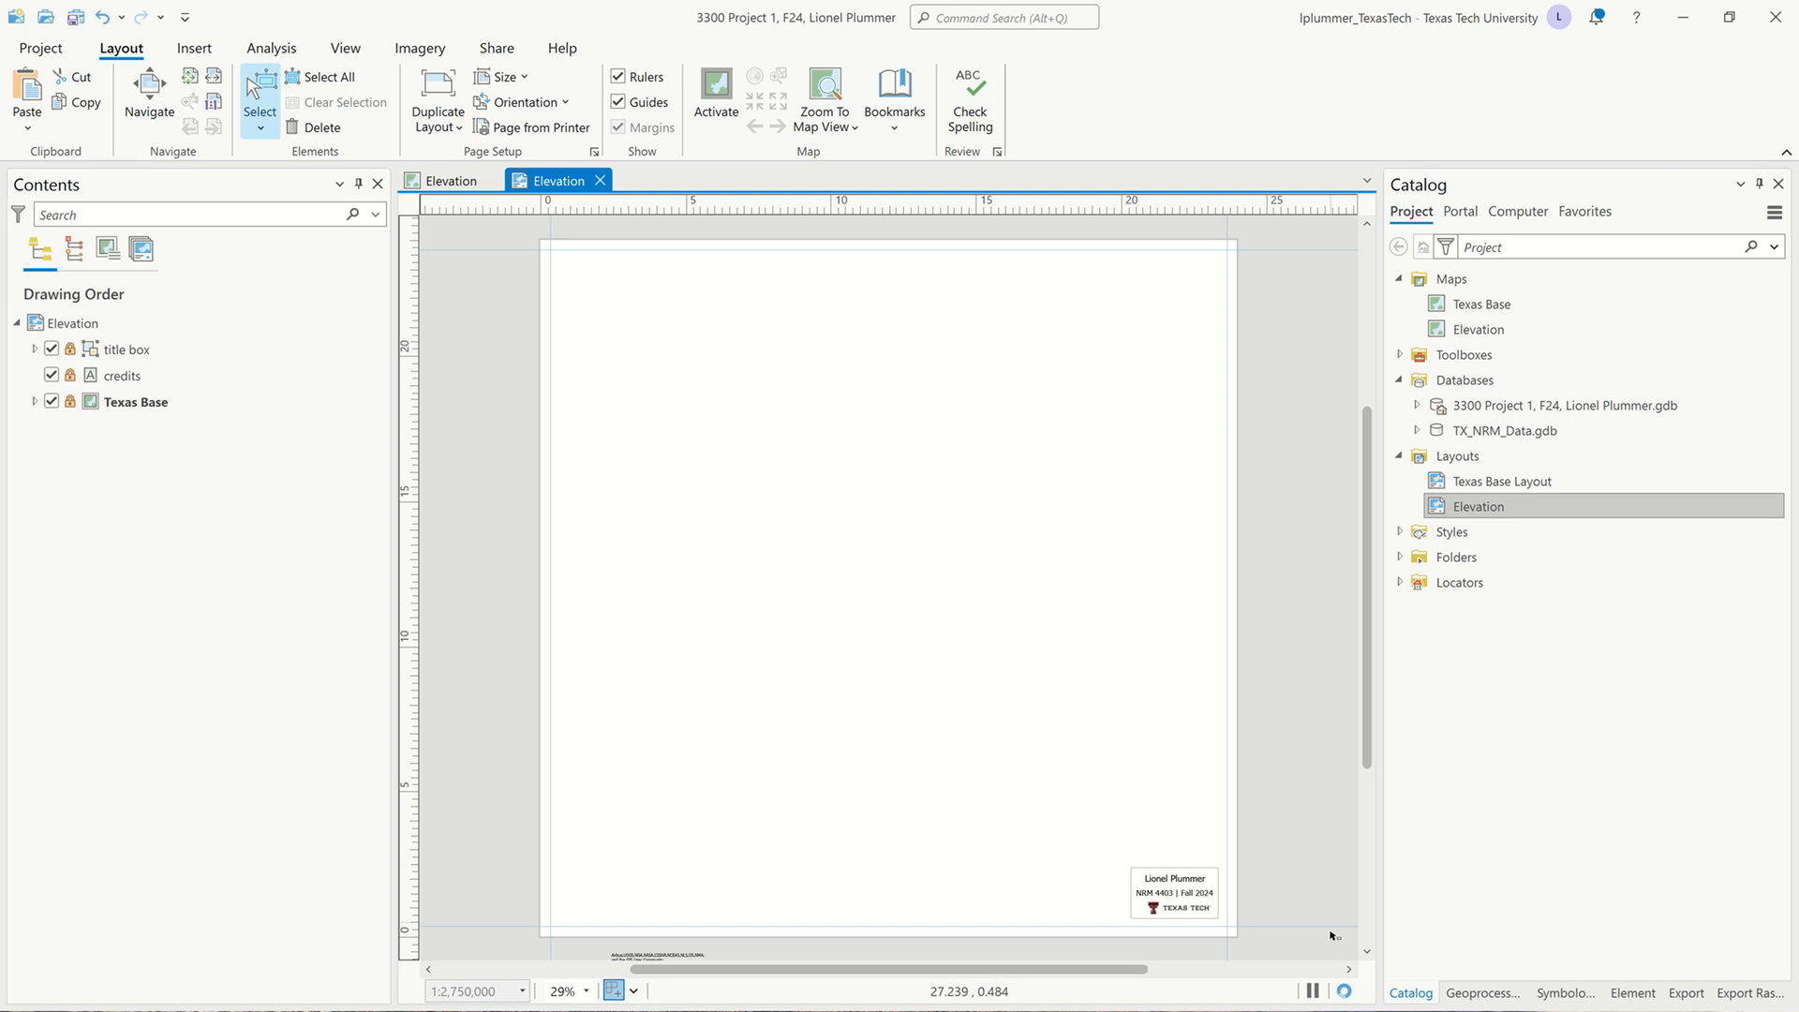
Unlock the Texas Base map frame in the Elevation layout and open its element properties.
{"action": "mouse_move", "coordinate": [770, 9]}
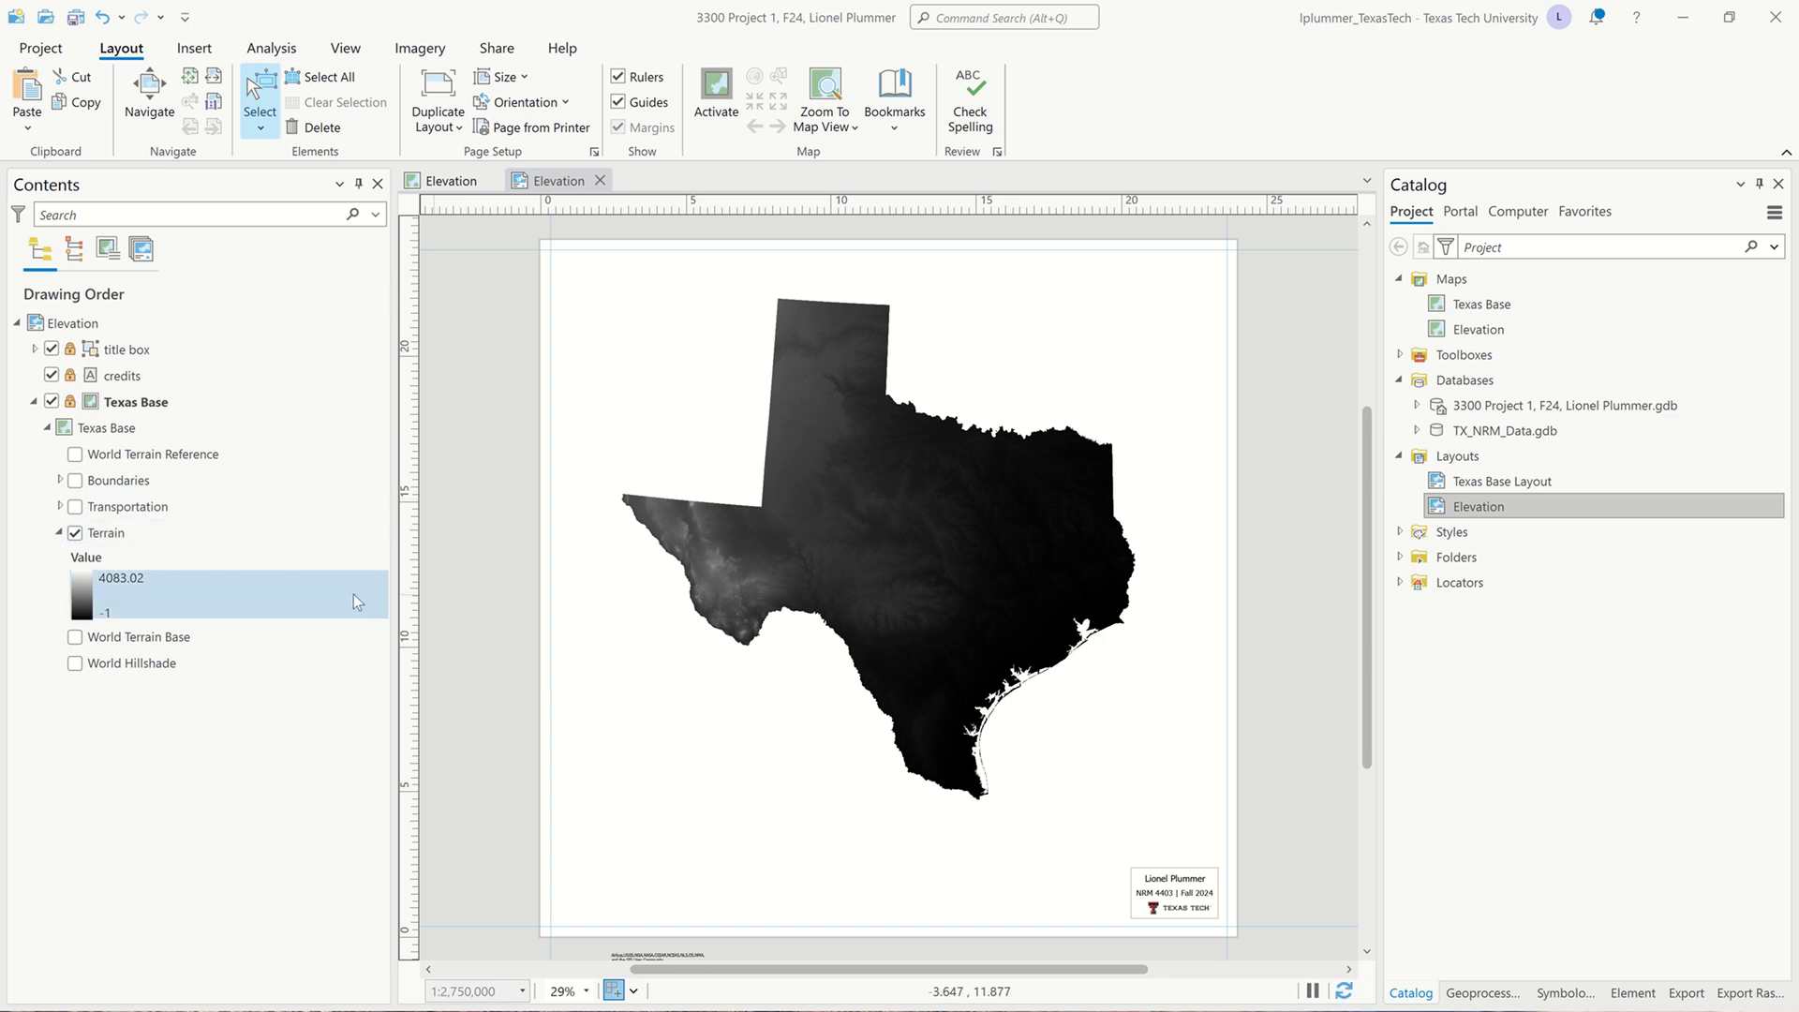
{"action": "left_click", "coordinate": [71, 402]}
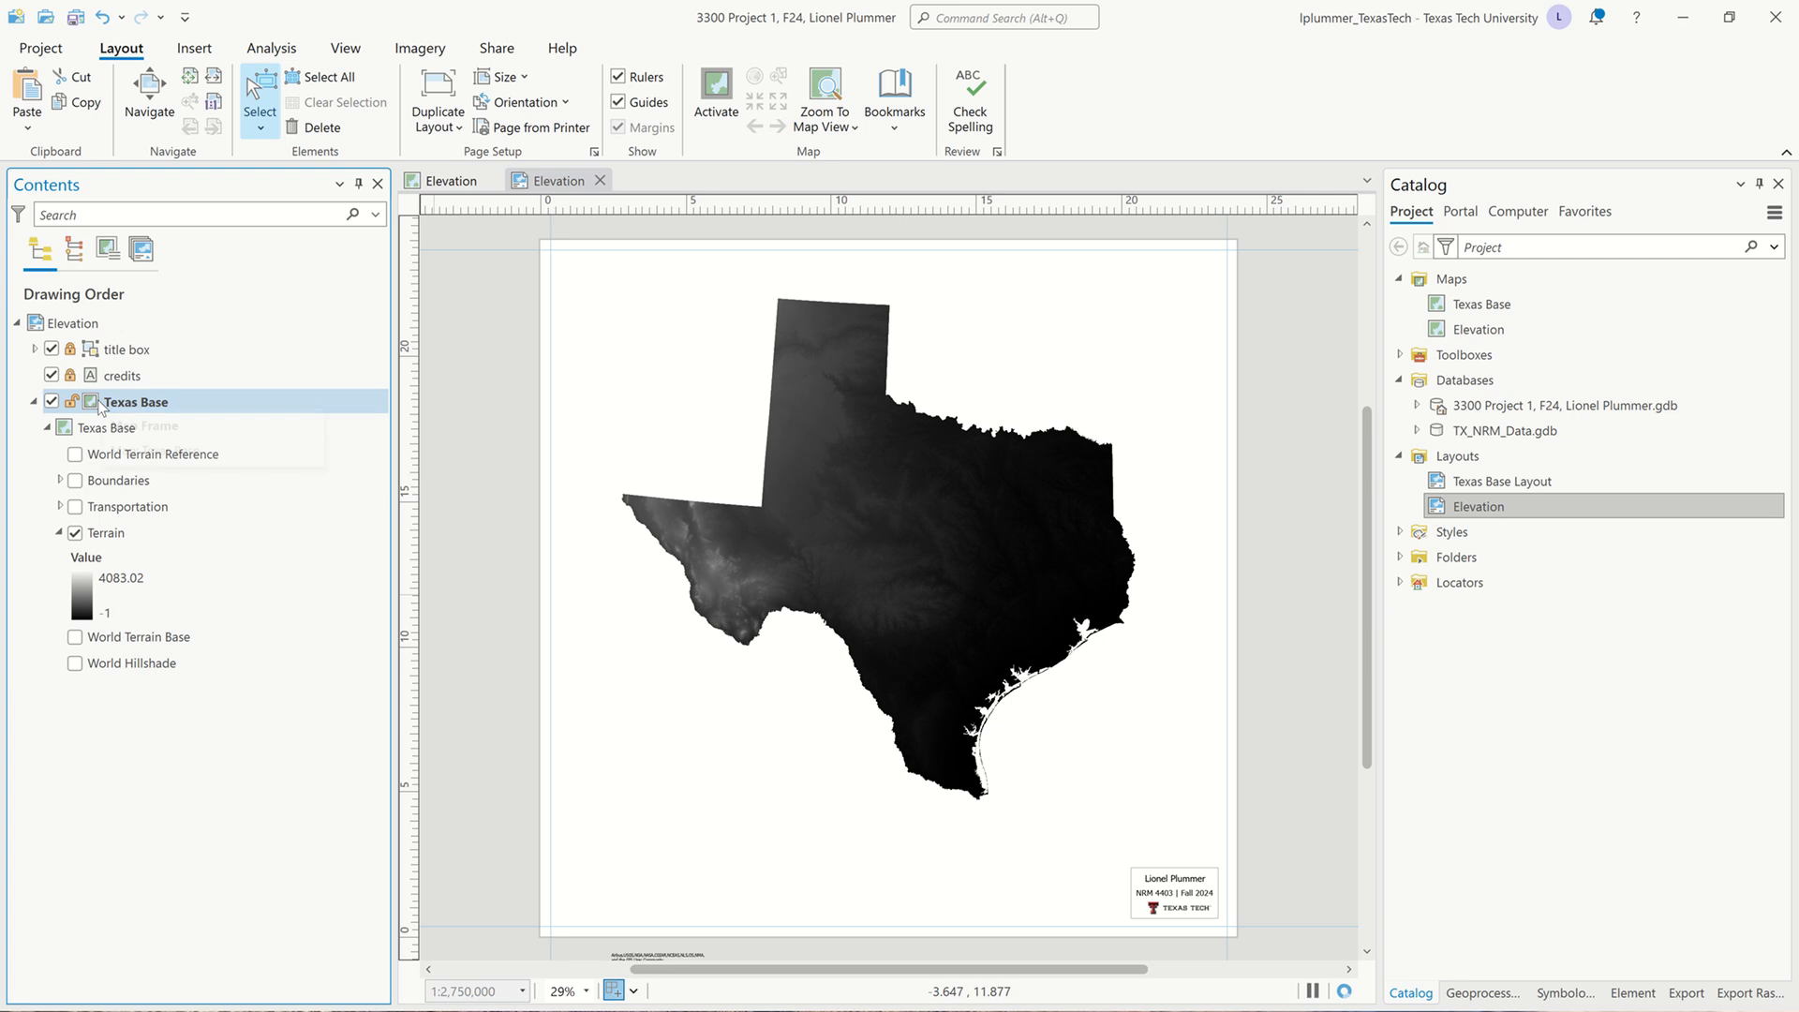
{"action": "left_click", "coordinate": [68, 432]}
{"action": "left_click", "coordinate": [97, 408]}
{"action": "double_click", "coordinate": [97, 408]}
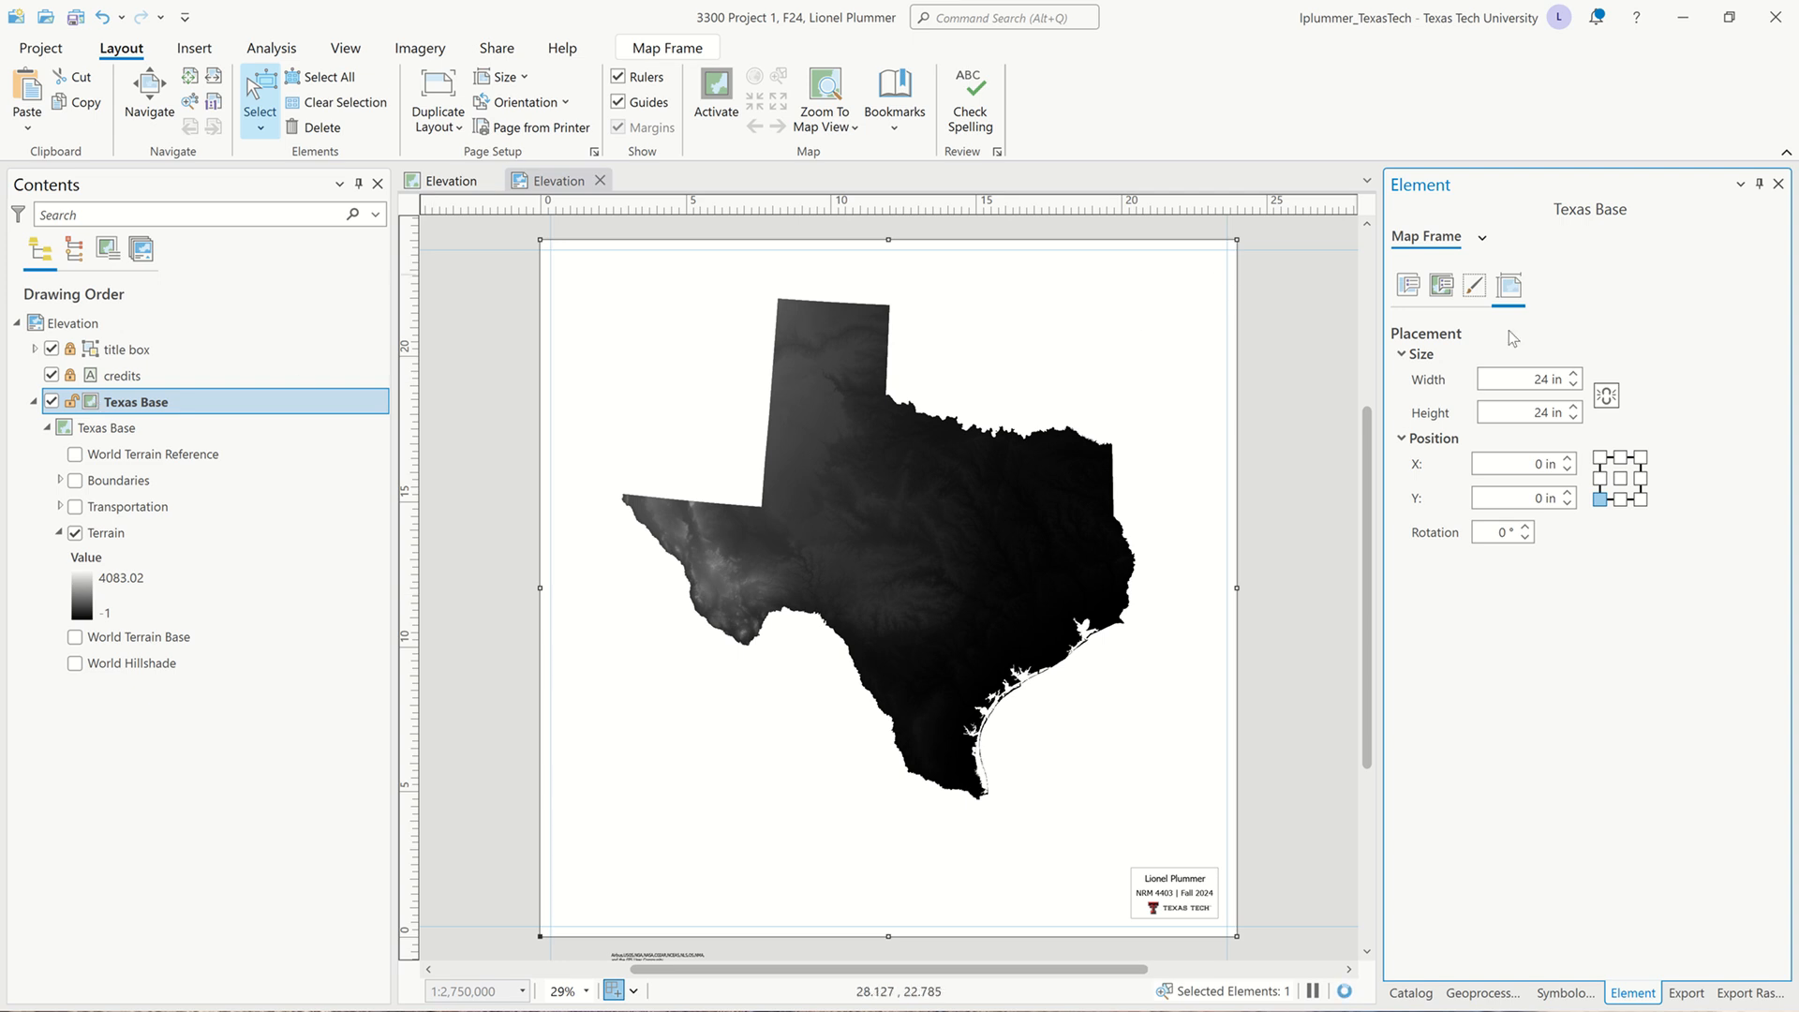
Switch the Texas Base map frame in the layout to display the Elevation map.
{"action": "left_click", "coordinate": [1411, 291]}
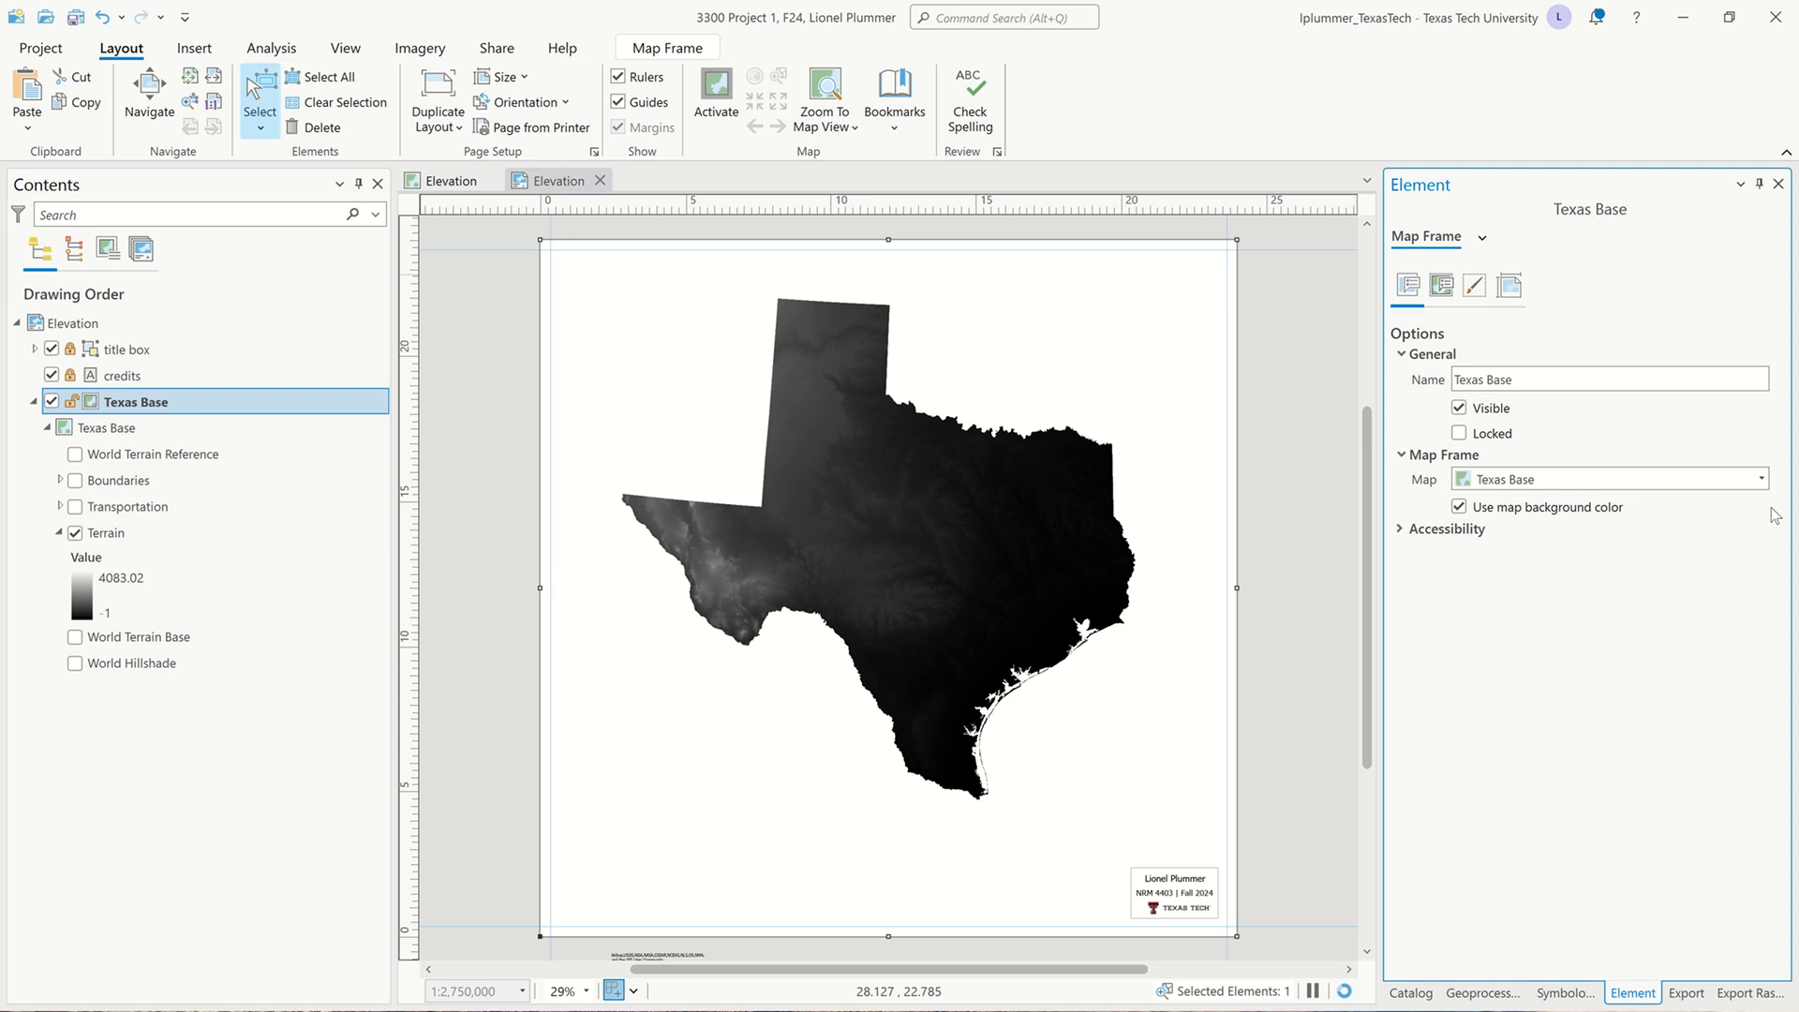
{"action": "left_click", "coordinate": [1763, 482]}
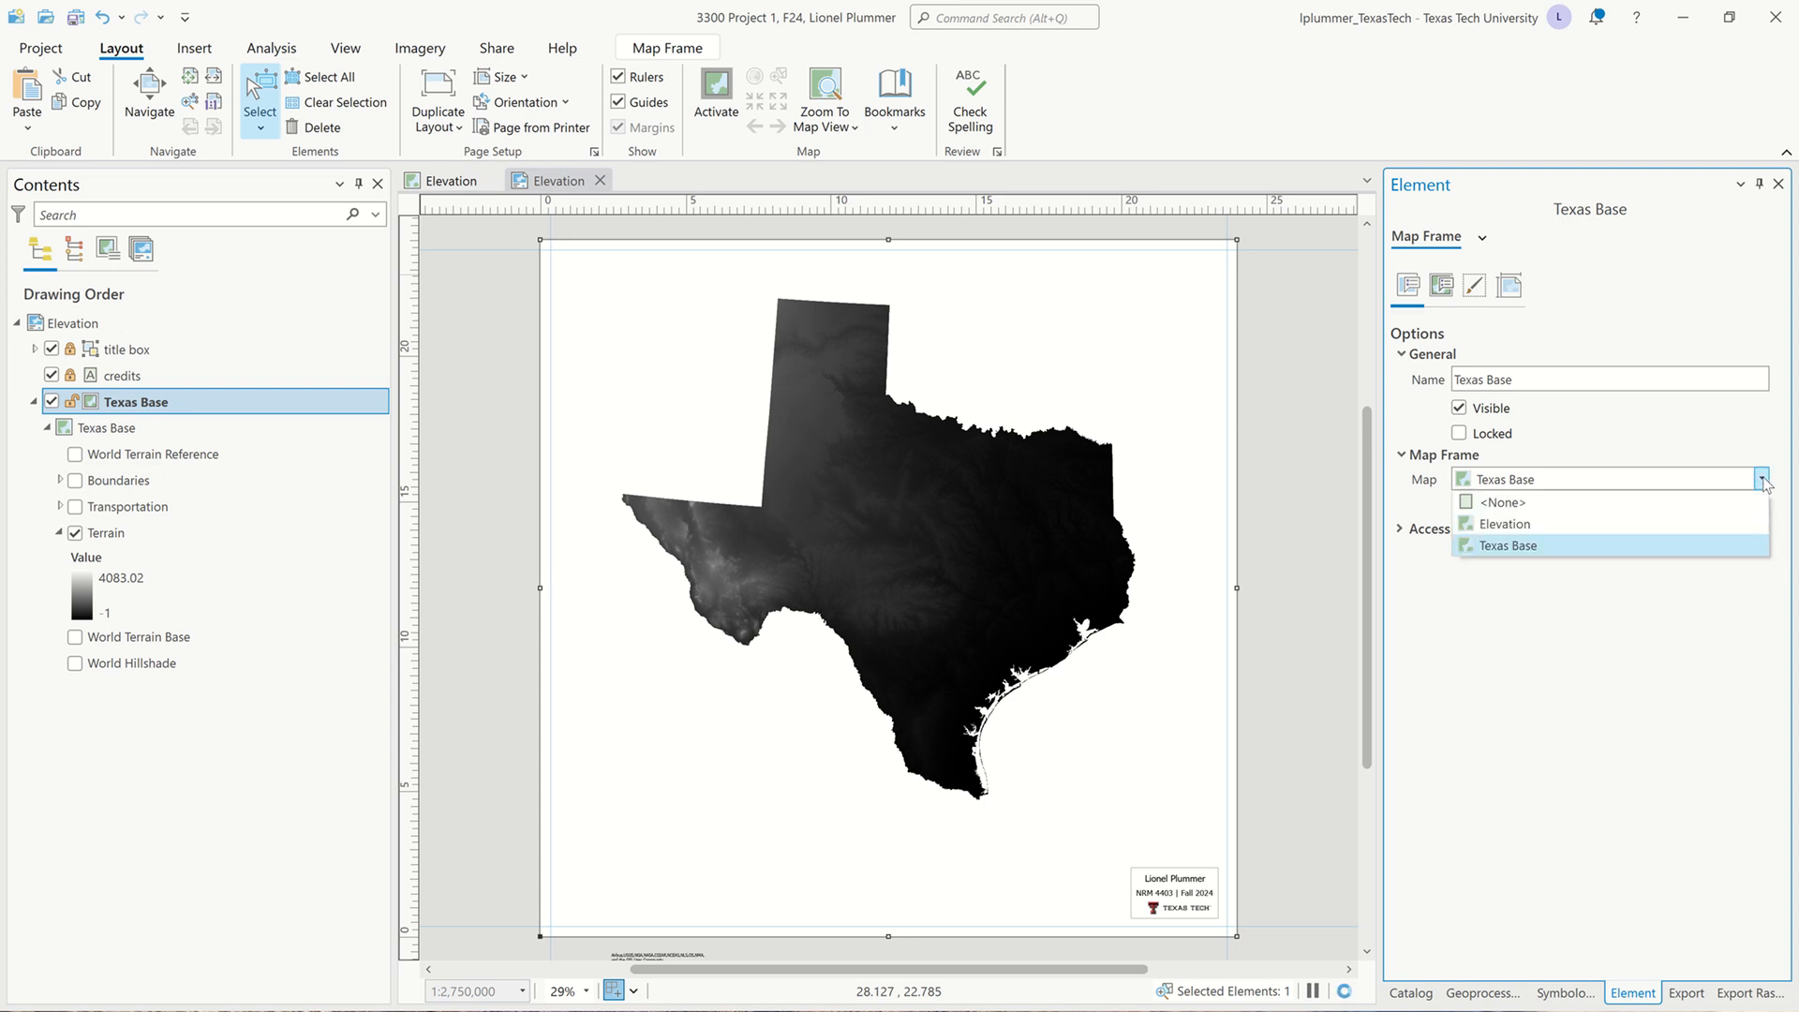
{"action": "left_click", "coordinate": [1649, 521]}
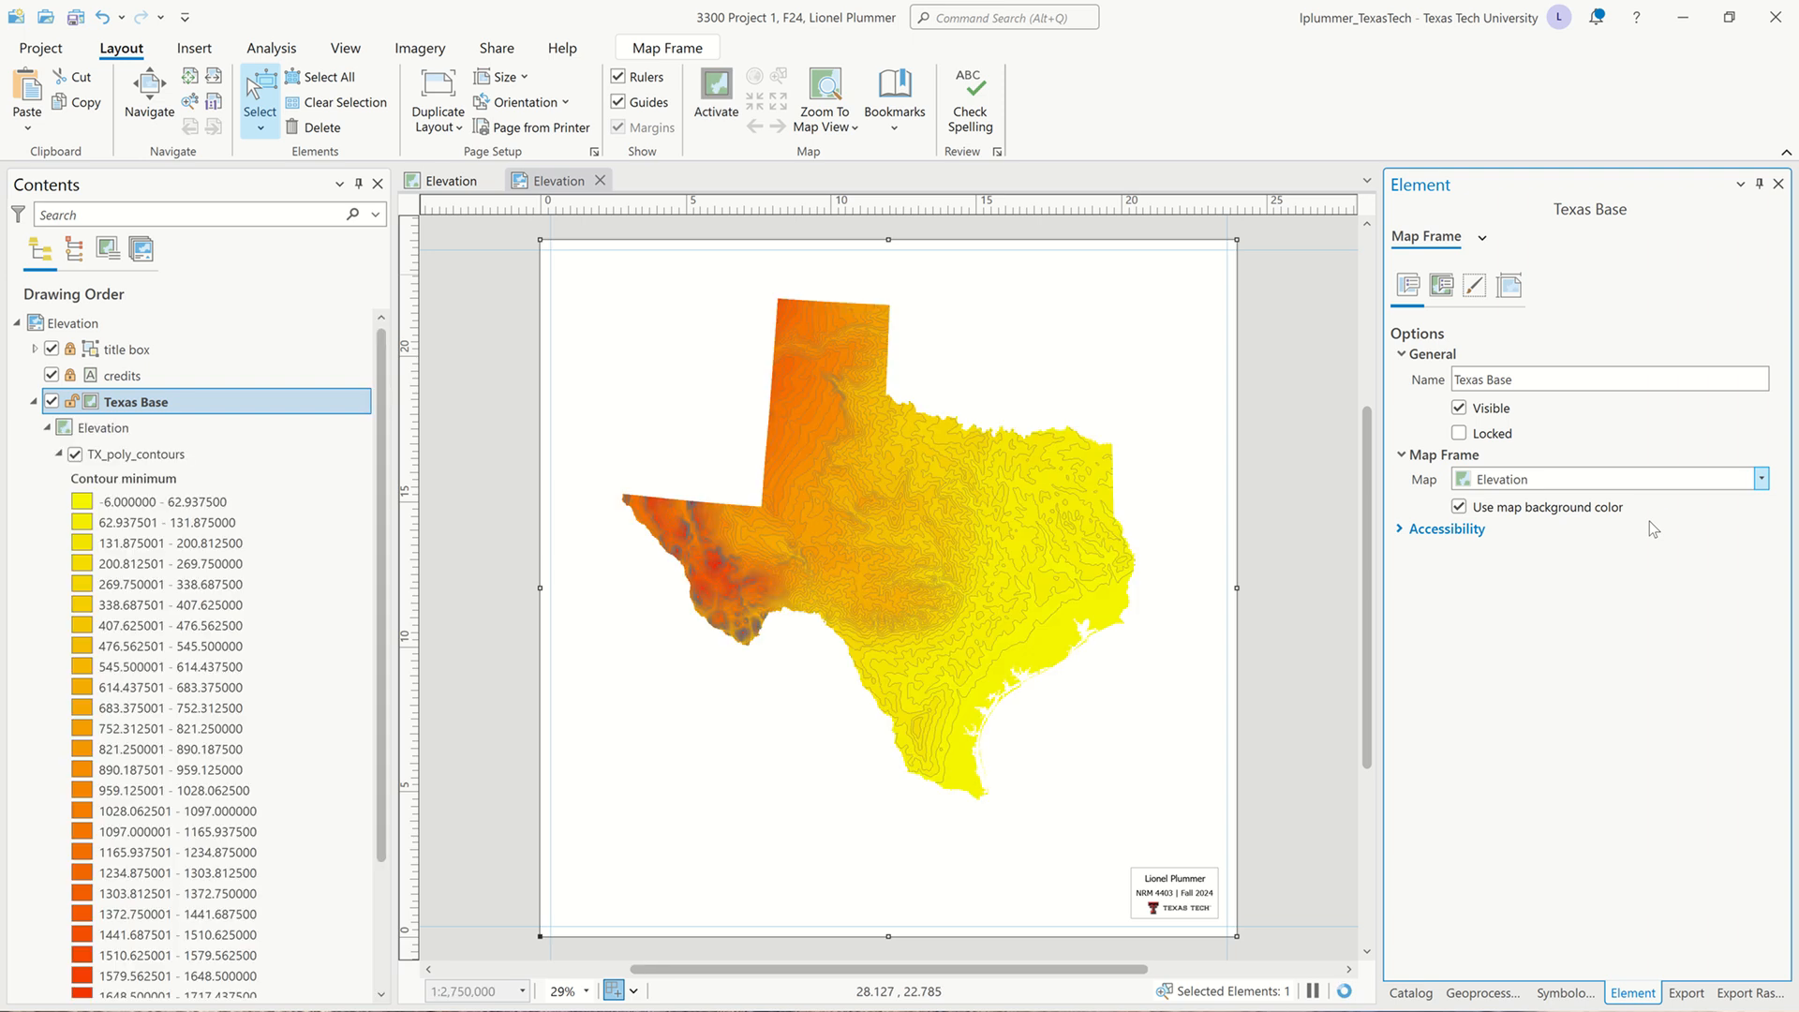
Collapse the TX_poly_contours legend and bring up that layer's symbology from the Elevation layout.
{"action": "left_click", "coordinate": [60, 456]}
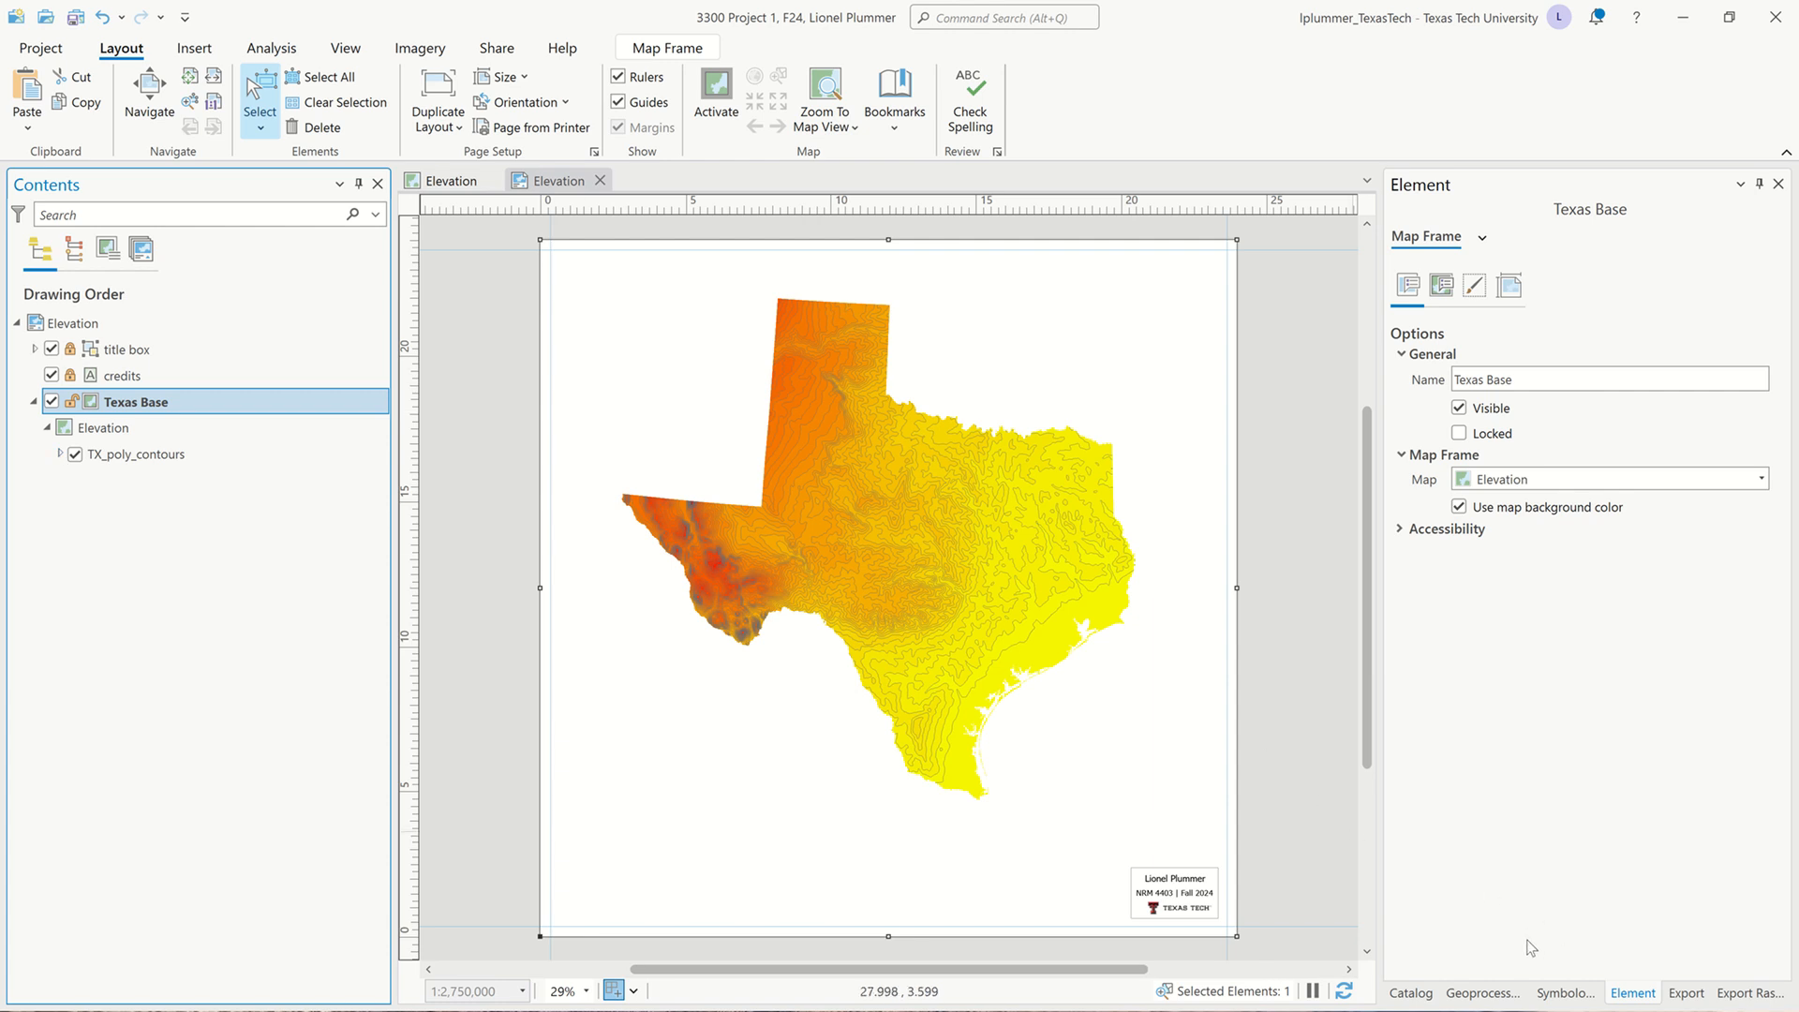
{"action": "left_click", "coordinate": [1565, 992]}
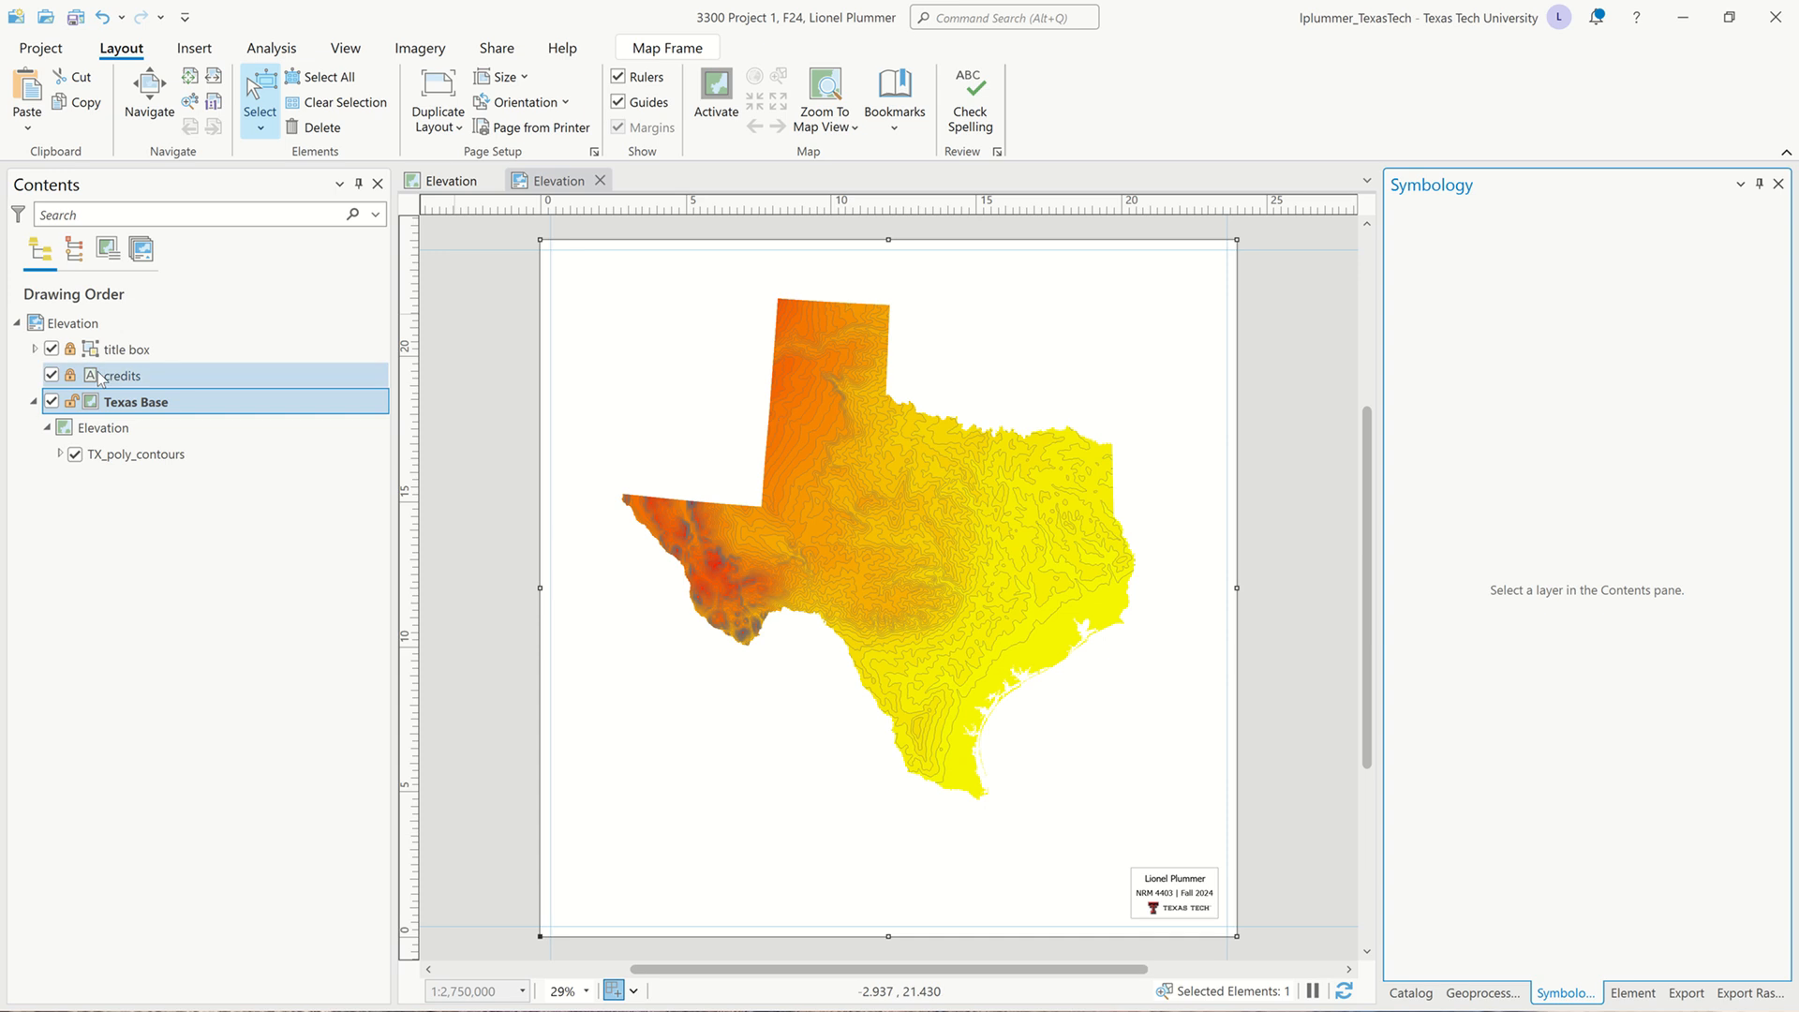
{"action": "left_click", "coordinate": [47, 428]}
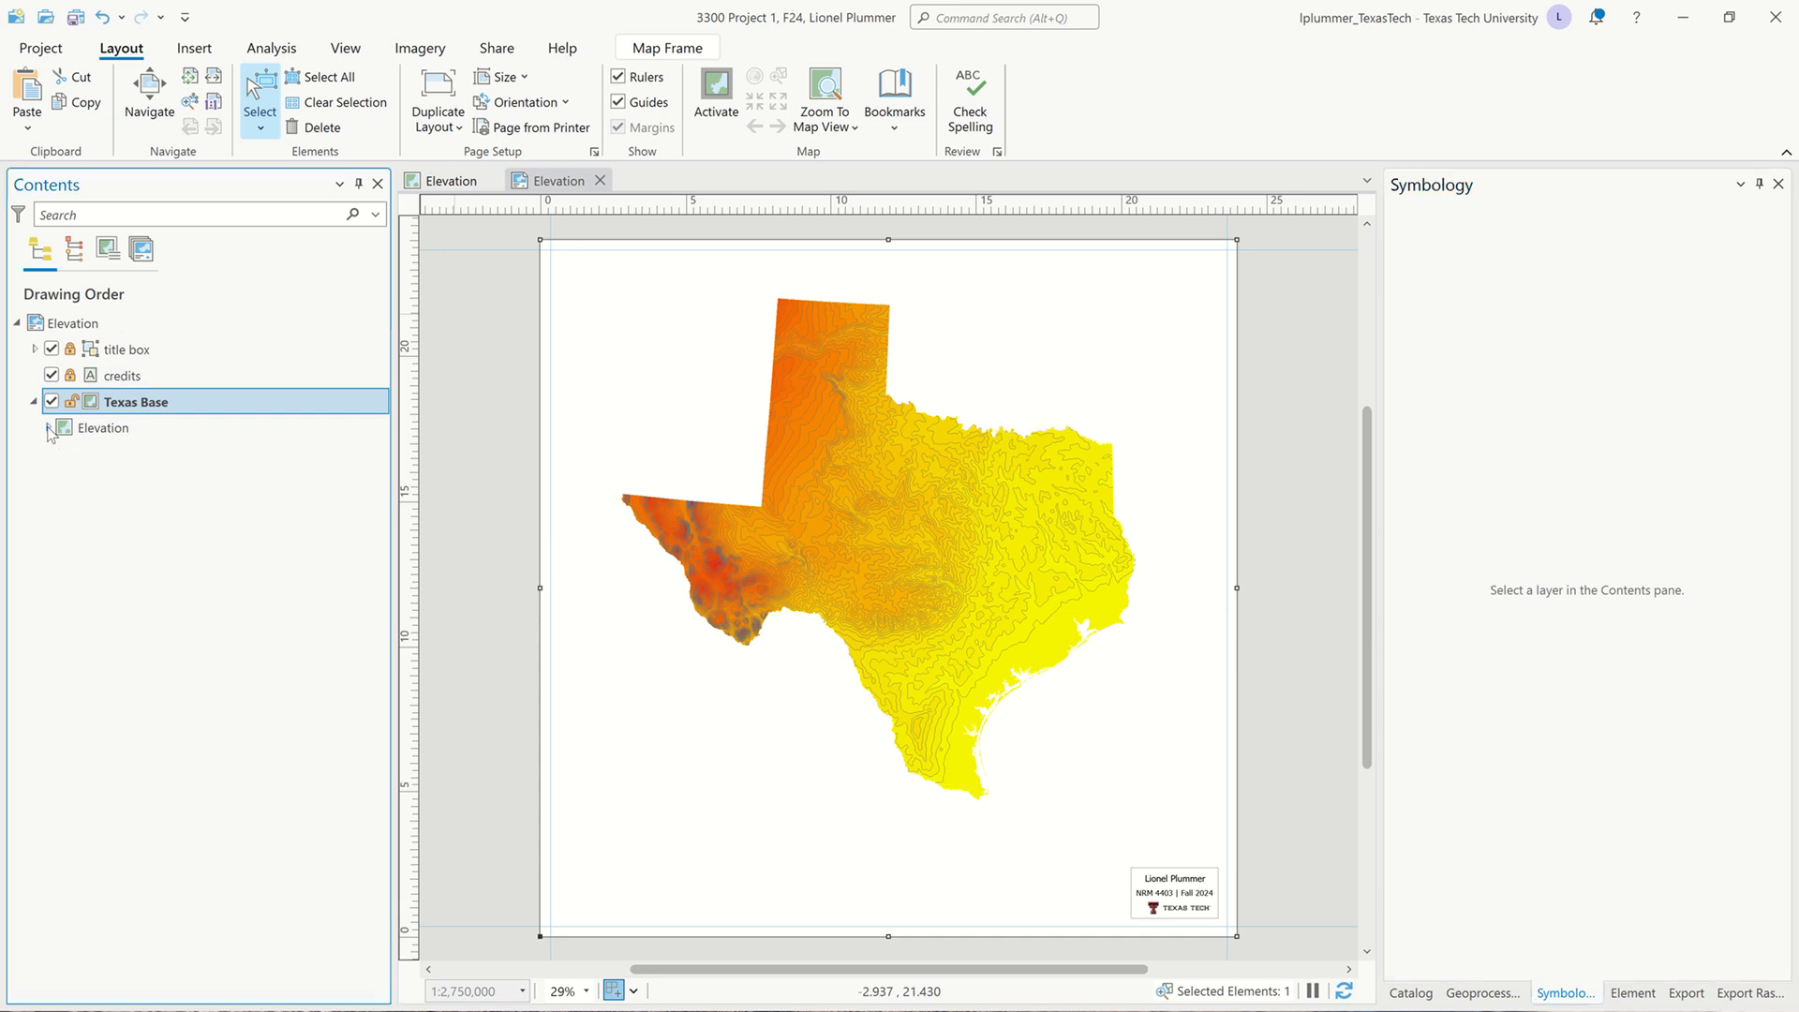
{"action": "left_click", "coordinate": [47, 427]}
{"action": "left_click", "coordinate": [140, 455]}
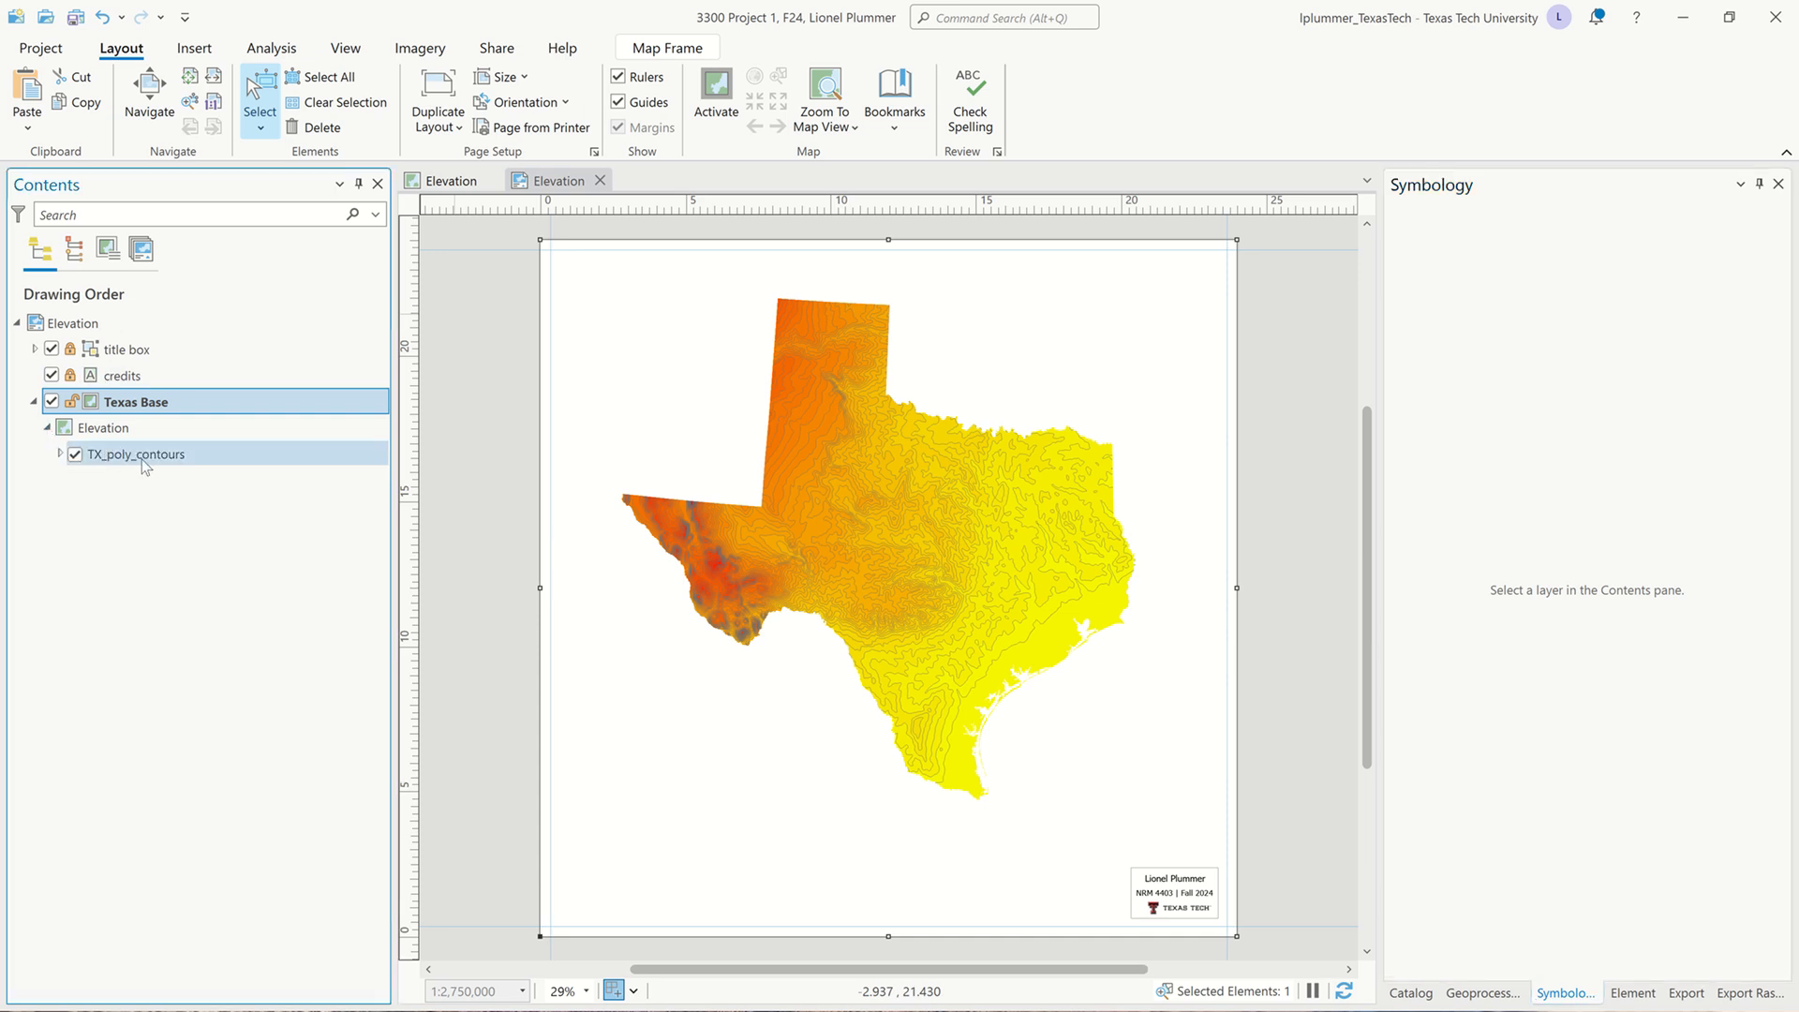
{"action": "left_click", "coordinate": [142, 456]}
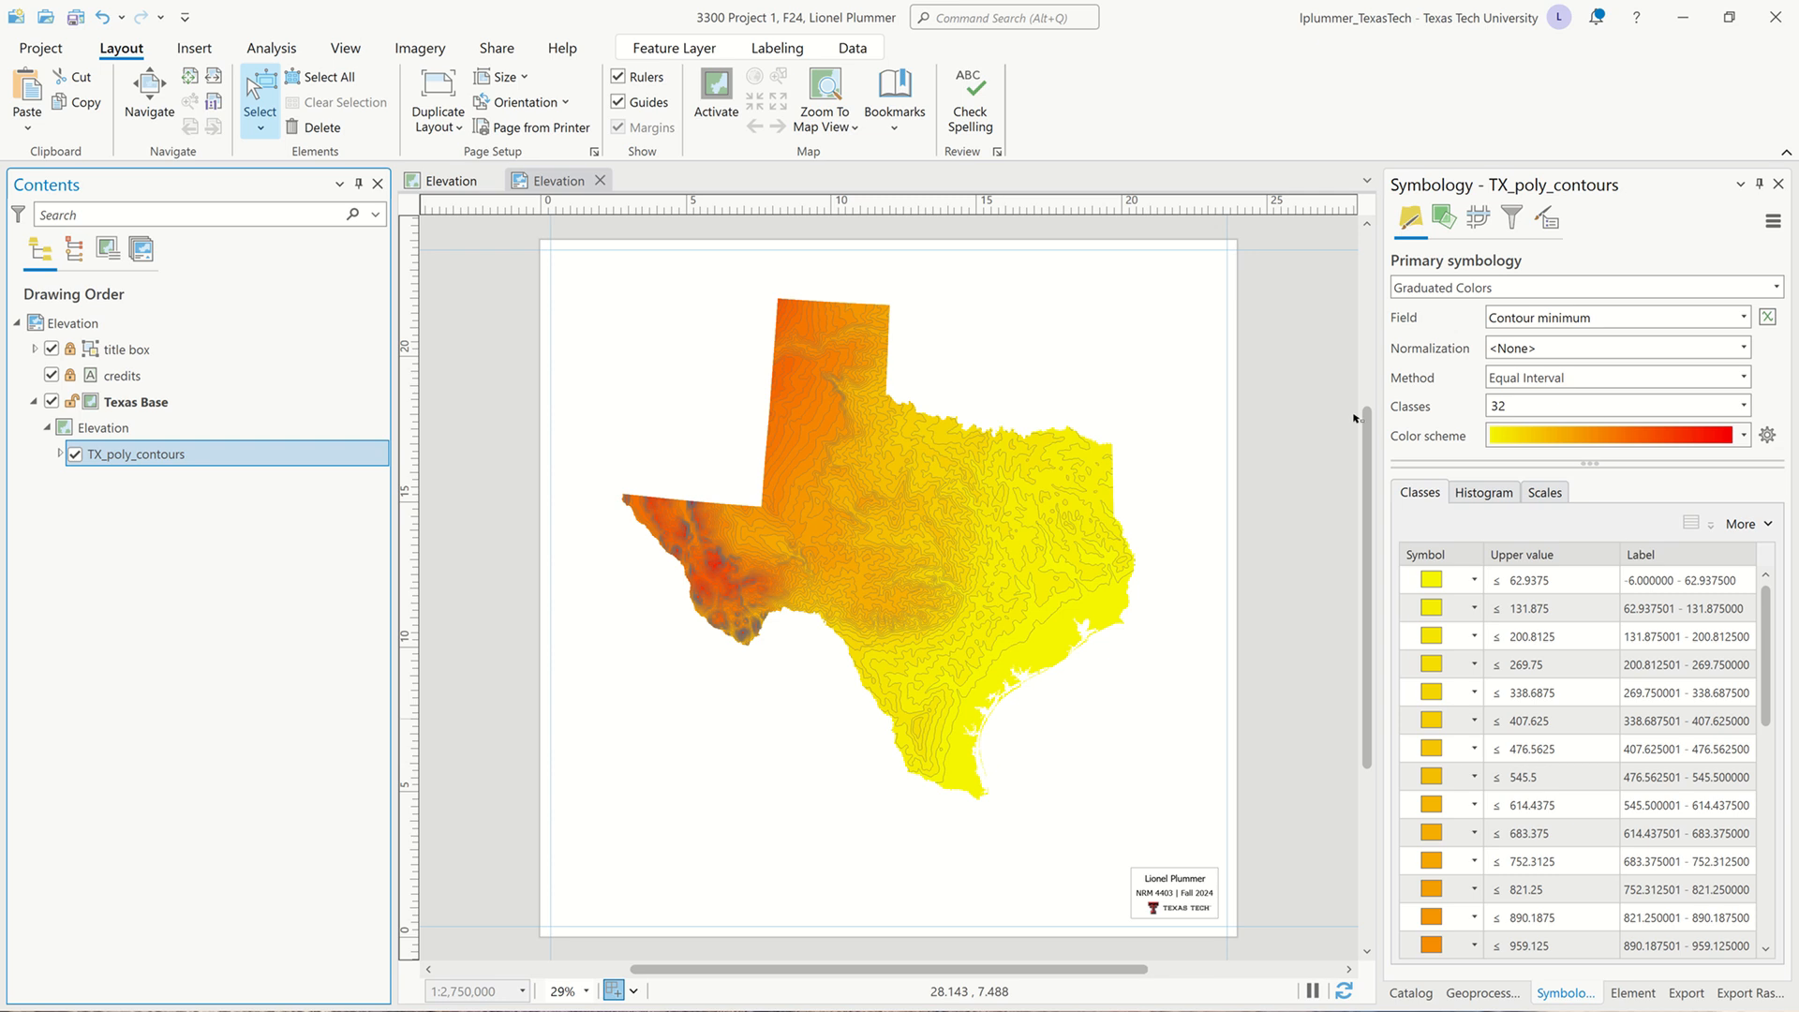
{"action": "left_click", "coordinate": [1631, 620]}
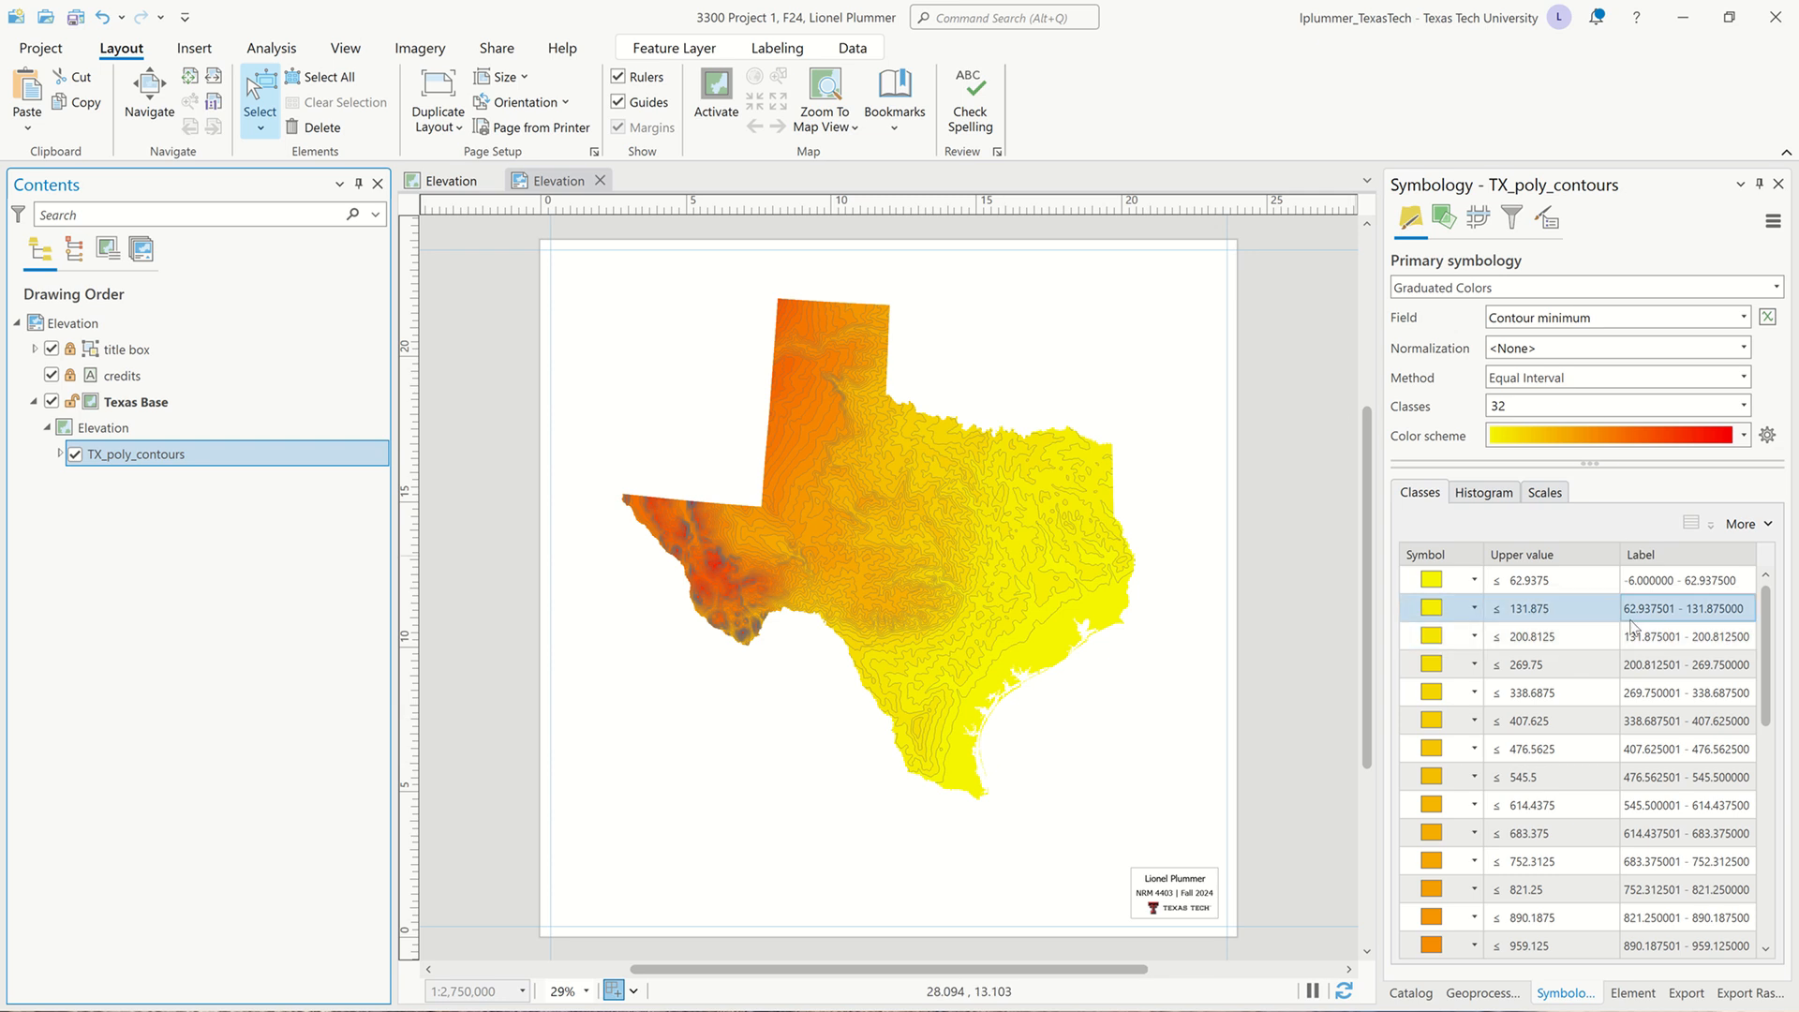
Format all class symbols of TX_poly_contours together with the PaperCut symbol from the gallery.
{"action": "left_click", "coordinate": [1748, 525]}
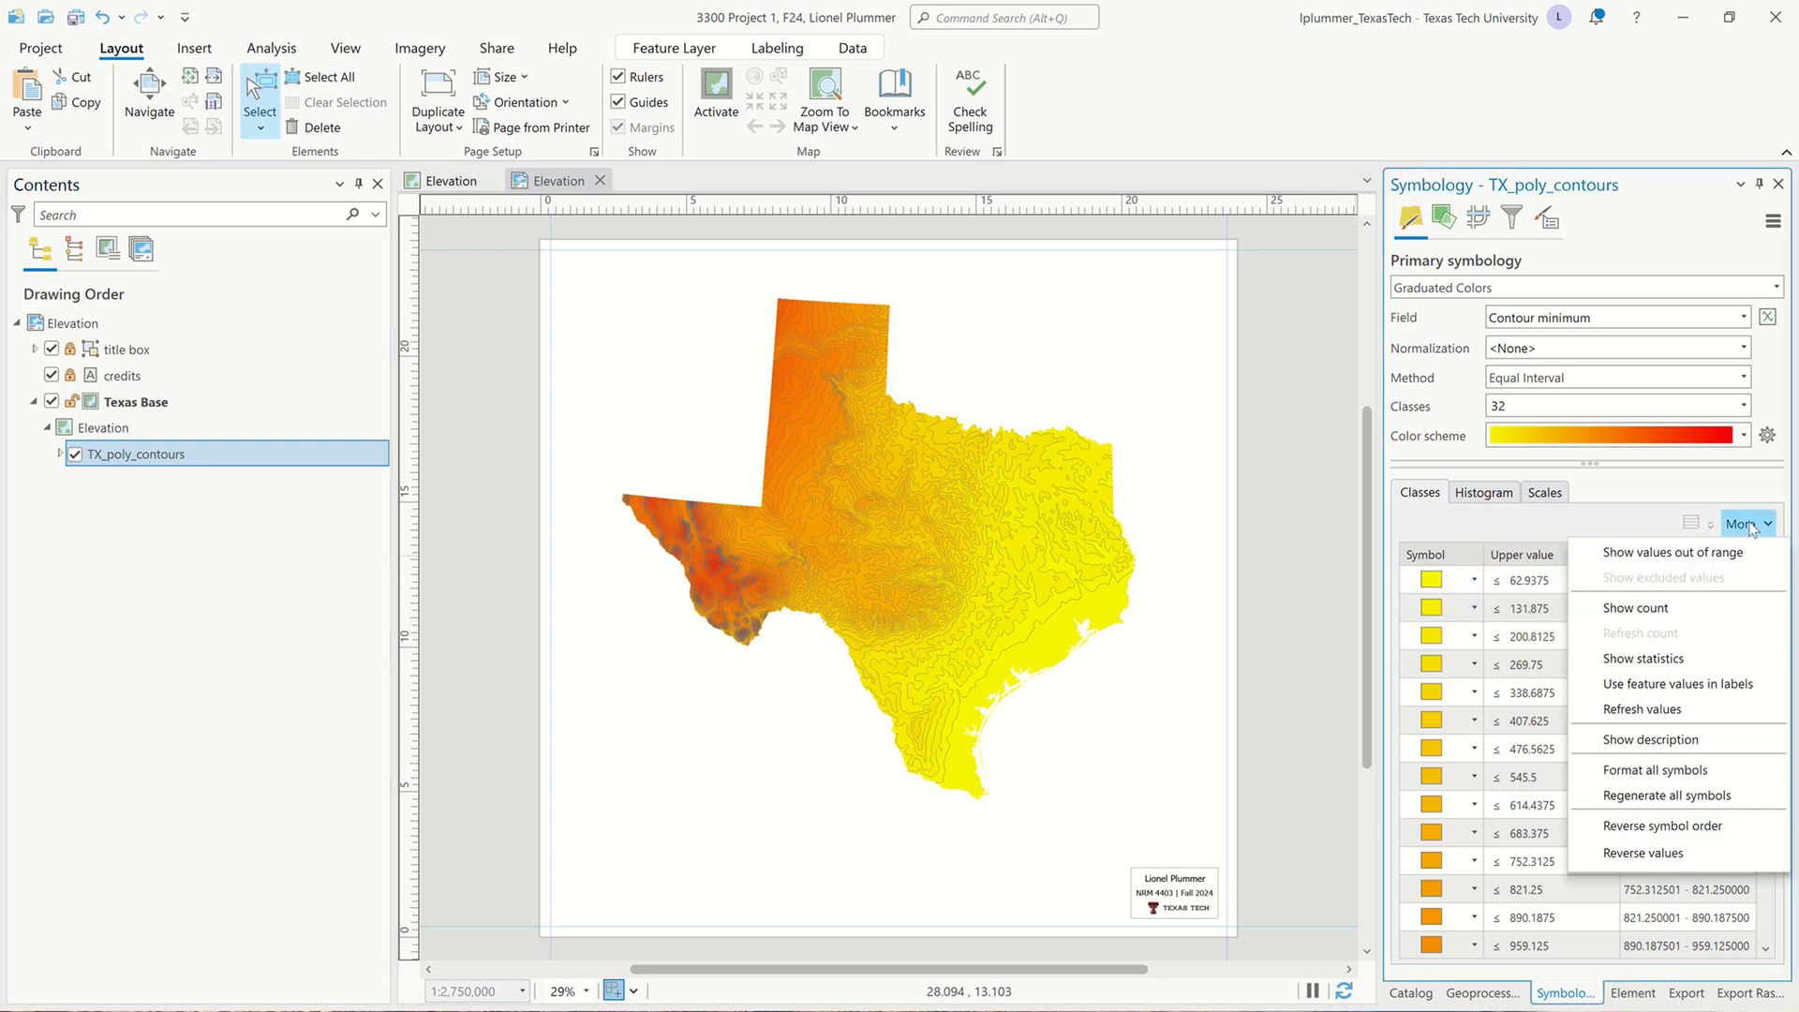
{"action": "left_click", "coordinate": [1682, 769]}
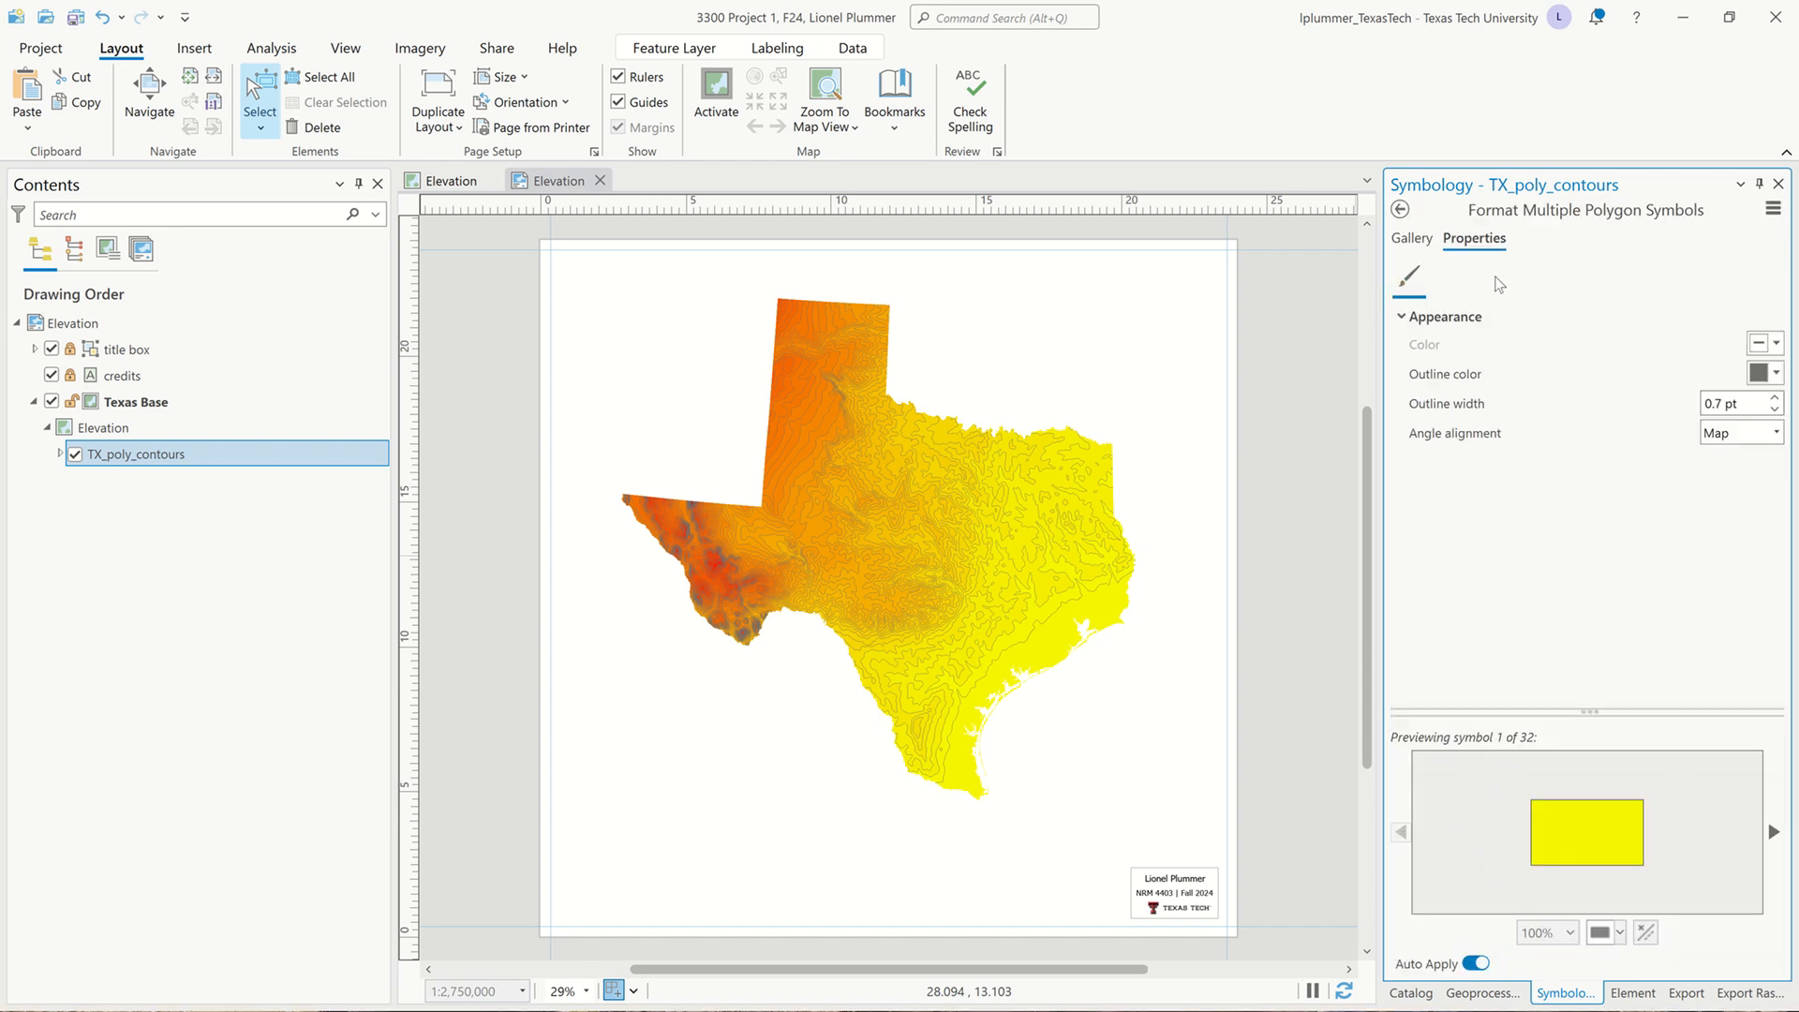
{"action": "left_click", "coordinate": [1423, 239]}
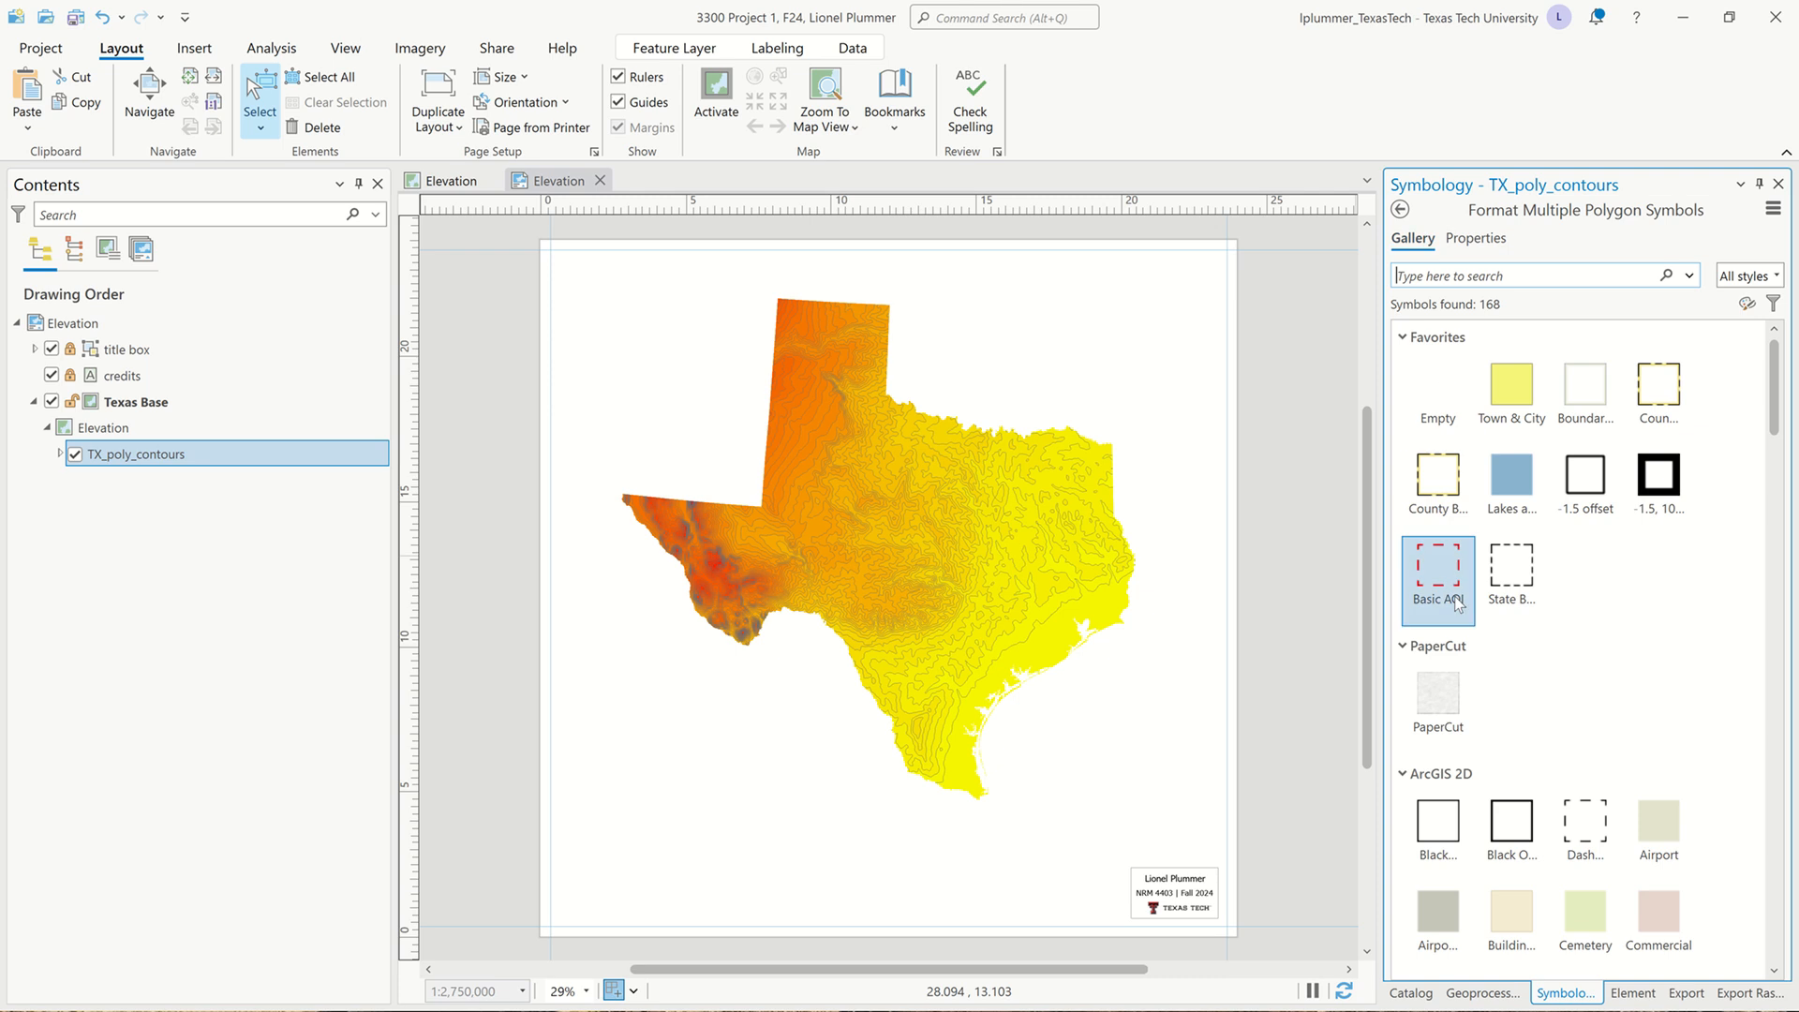
{"action": "left_click", "coordinate": [1404, 338]}
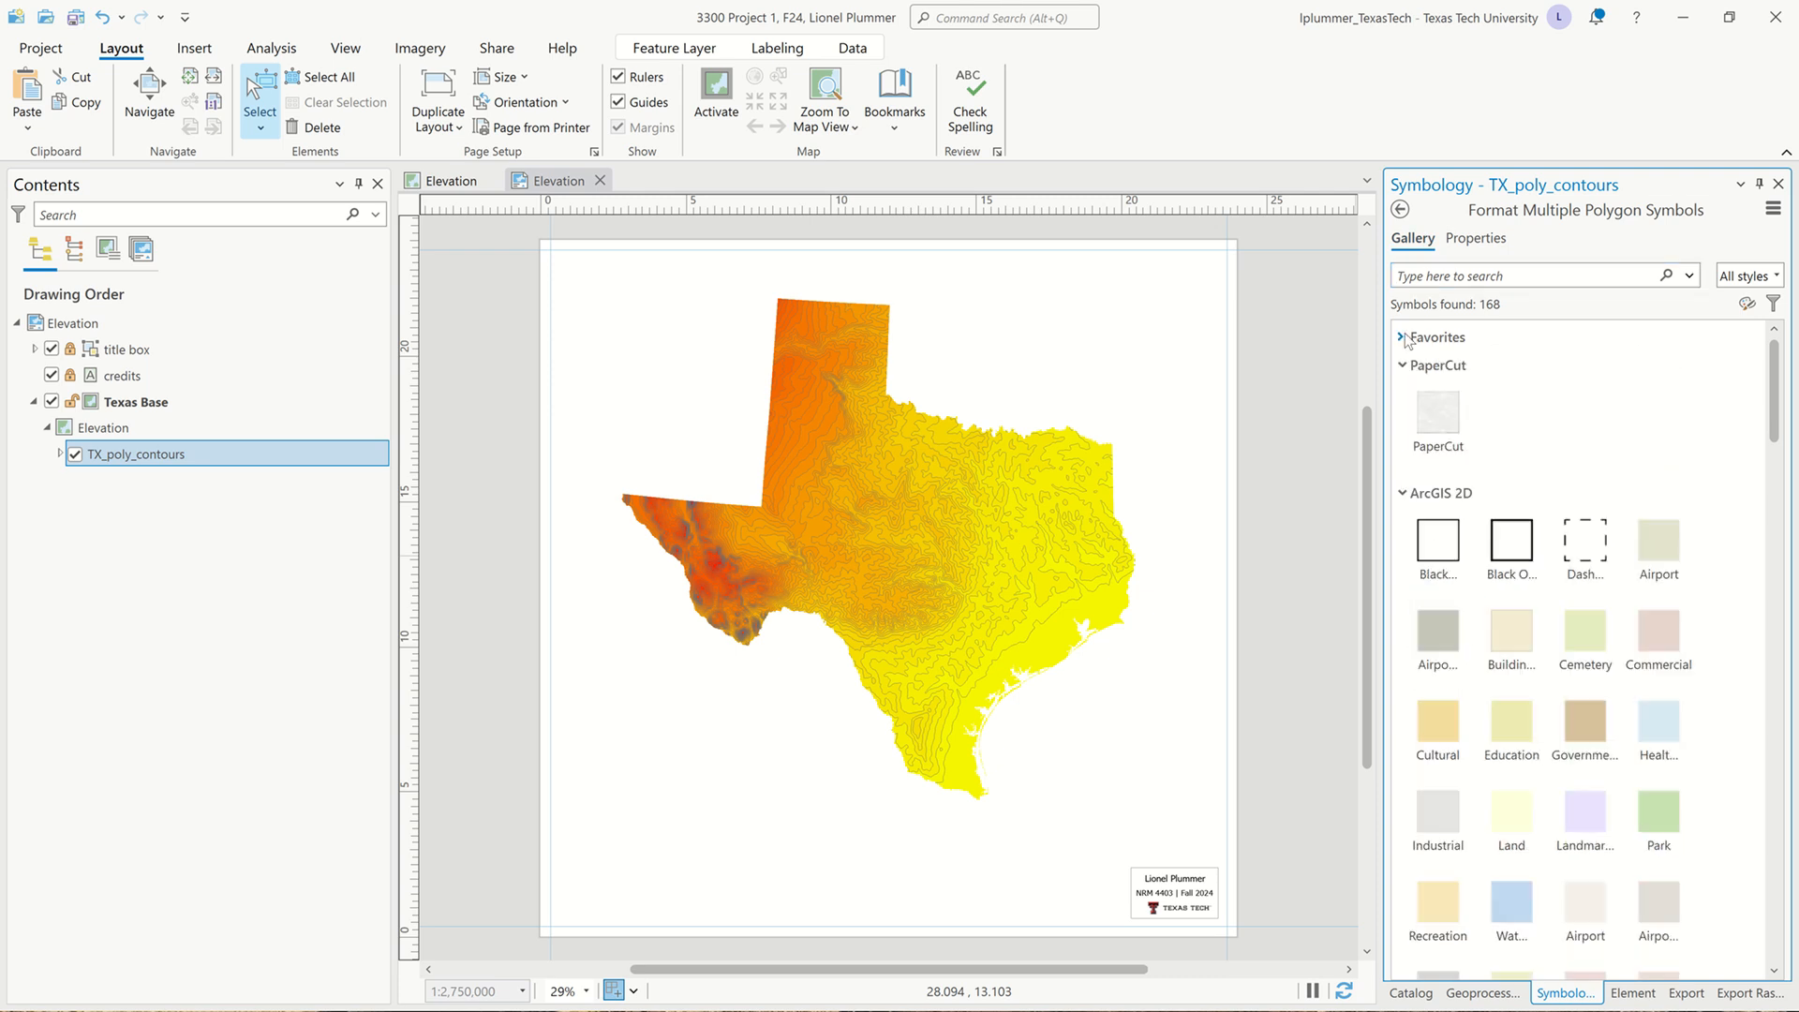
{"action": "left_click", "coordinate": [1430, 415]}
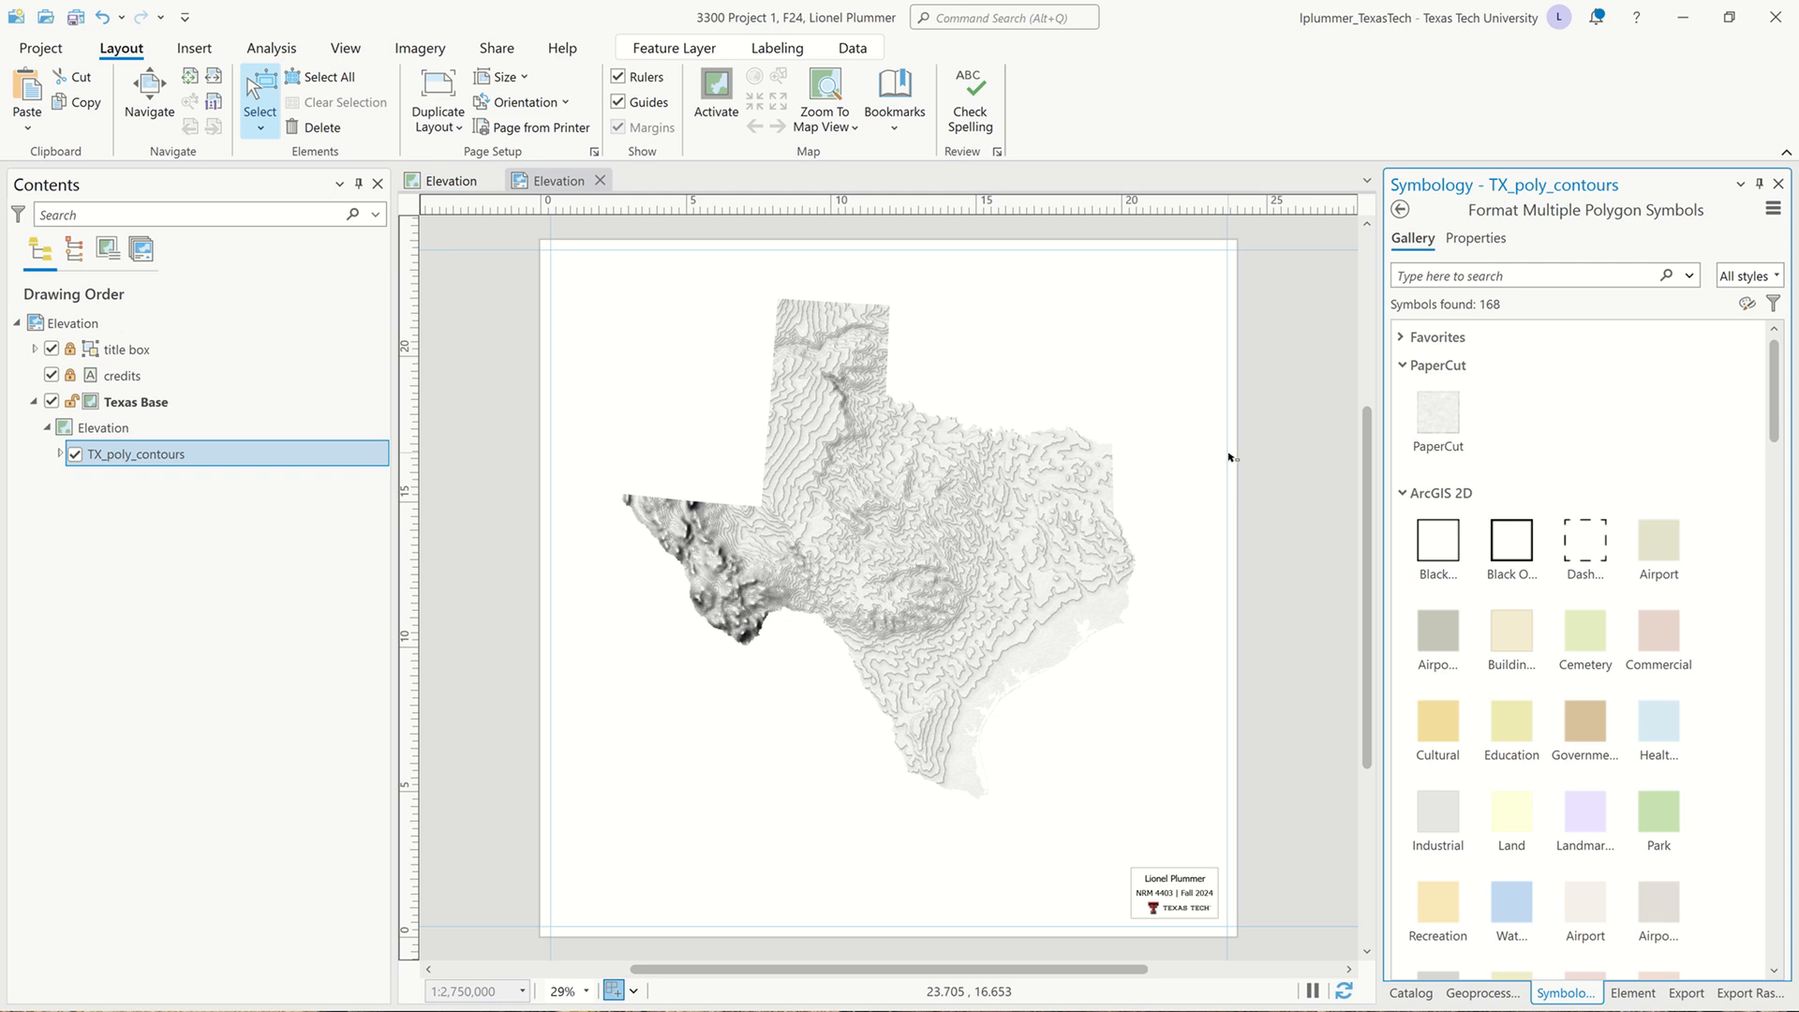
Inspect the paper-cut contours of West Texas up close, view the full layout, and check the appearance properties of the class symbols.
{"action": "scroll", "coordinate": [701, 585], "scroll_direction": "up", "scroll_amount": 3}
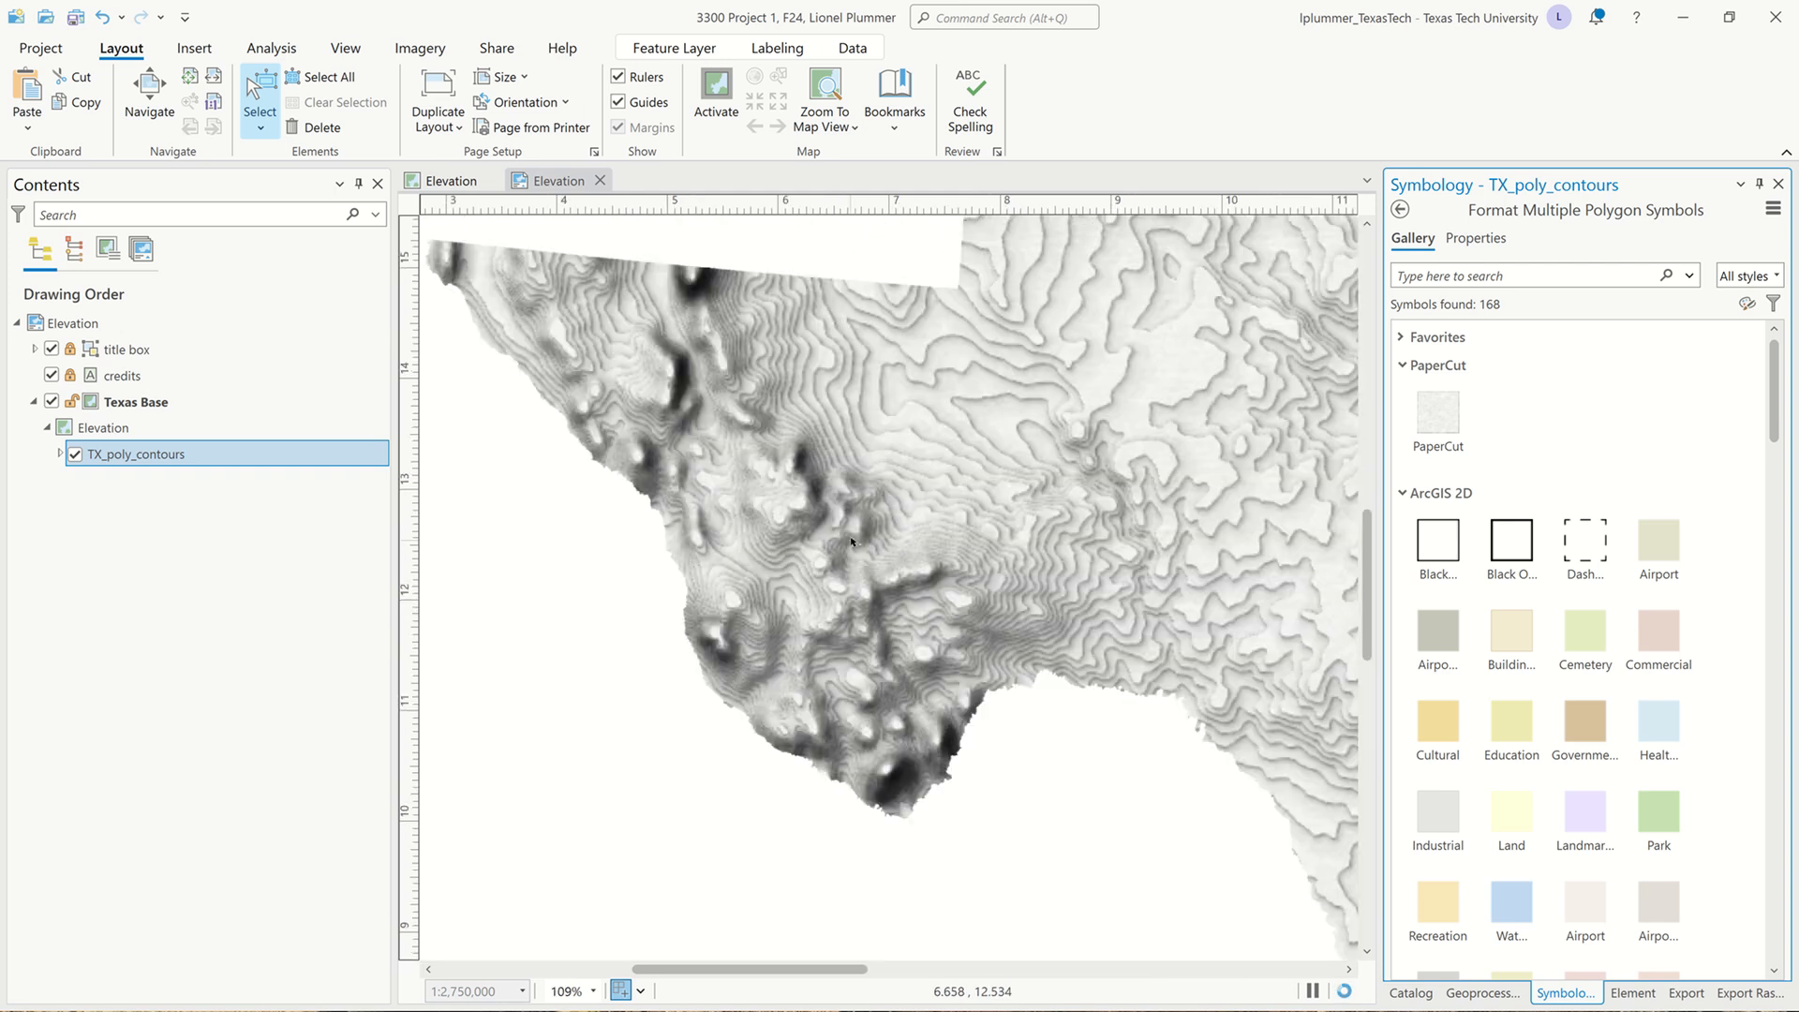
{"action": "scroll", "coordinate": [850, 534], "scroll_direction": "up", "scroll_amount": 5}
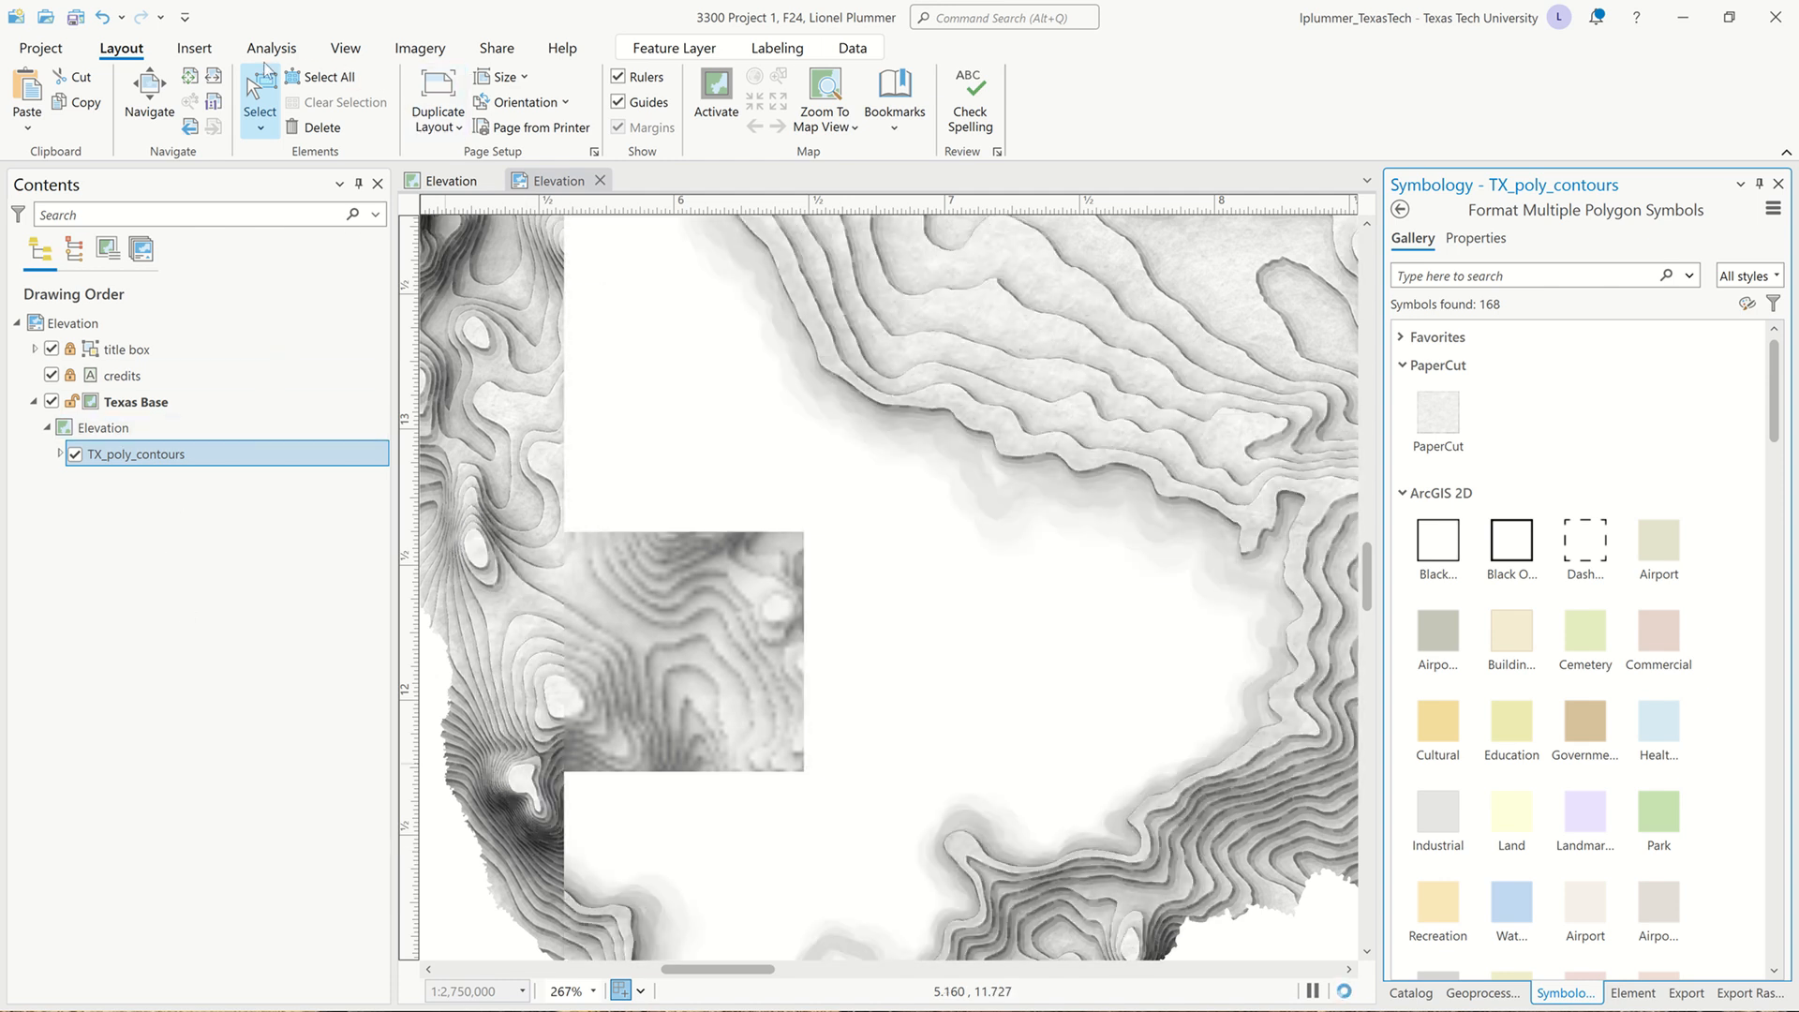
{"action": "left_click", "coordinate": [190, 76]}
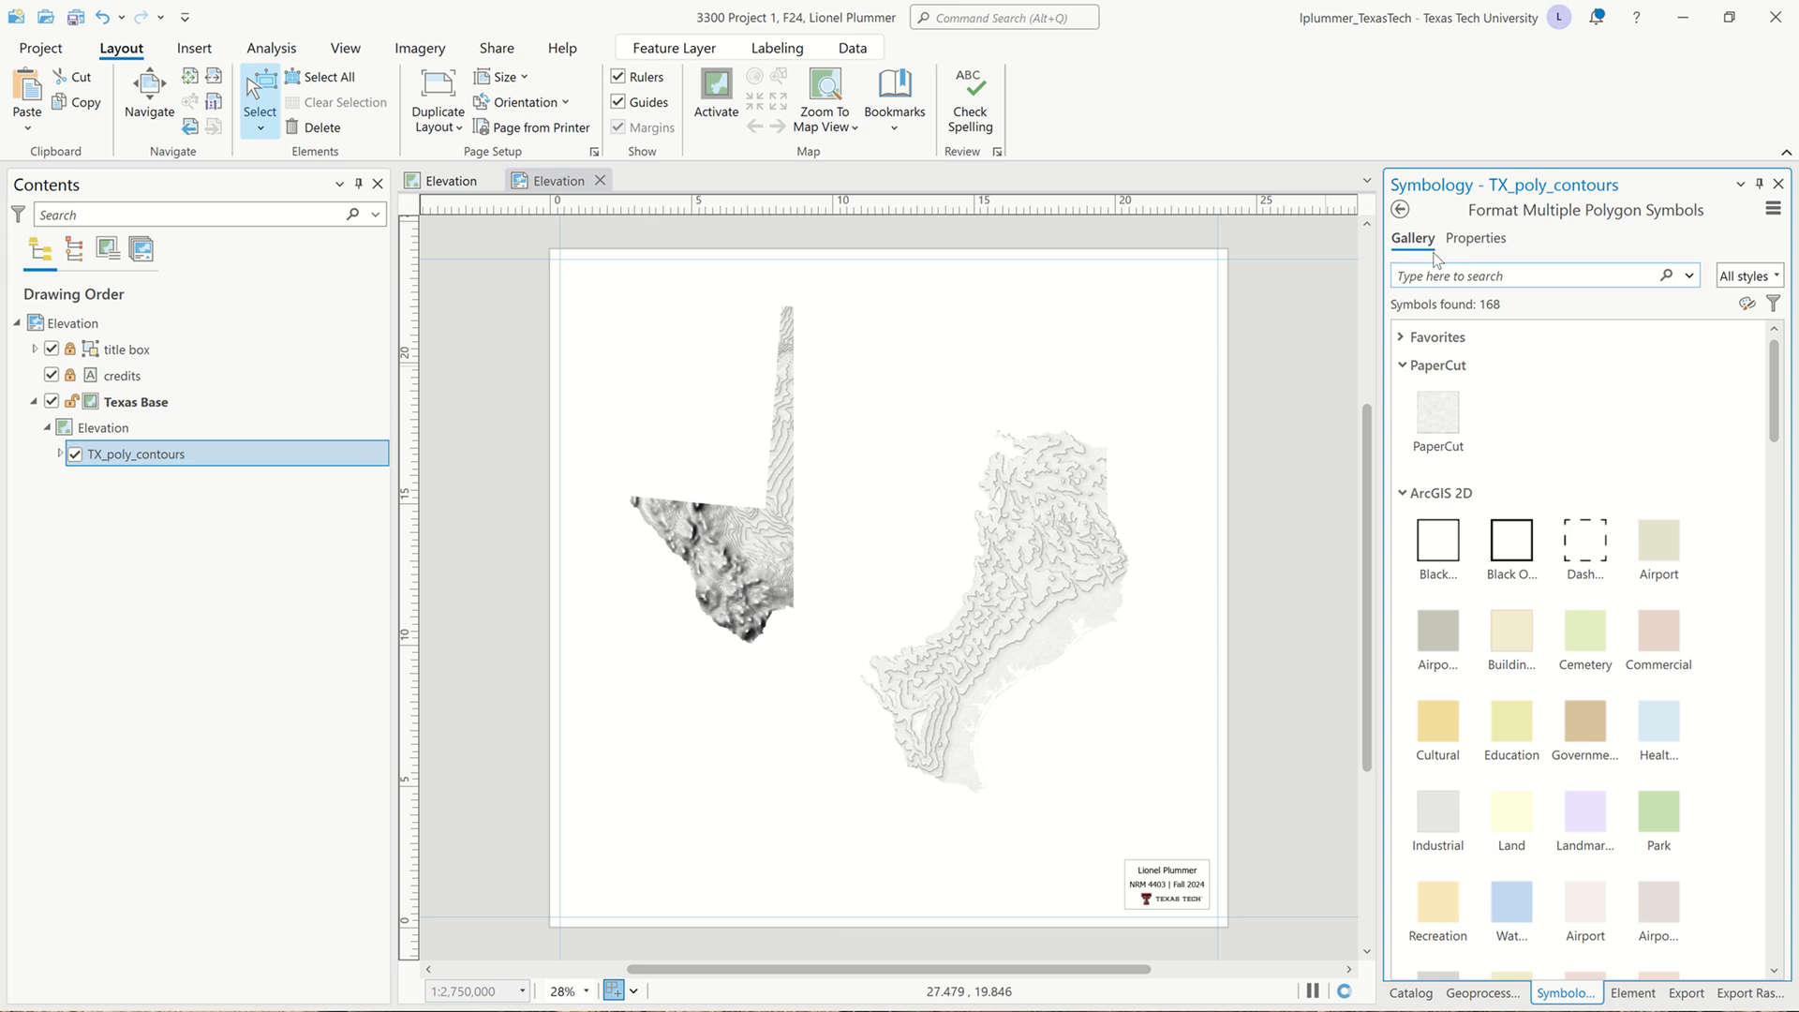
{"action": "left_click", "coordinate": [1481, 240]}
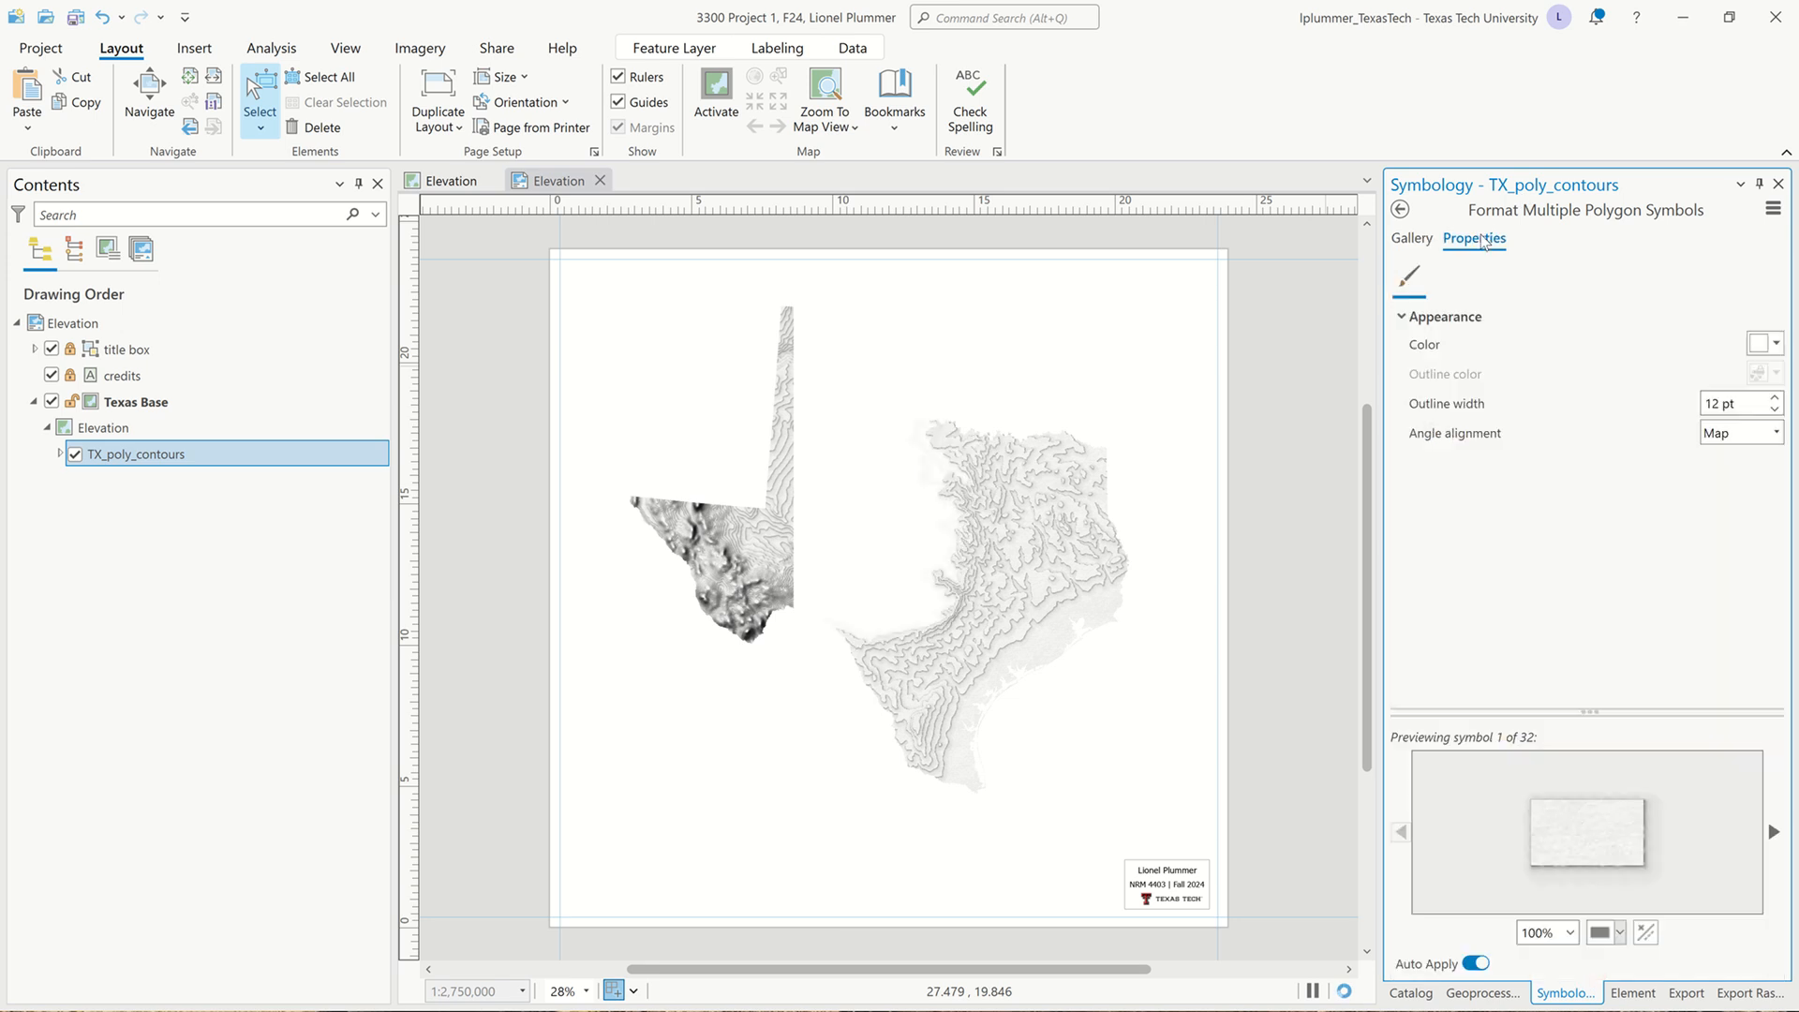
{"action": "left_click", "coordinate": [1415, 240]}
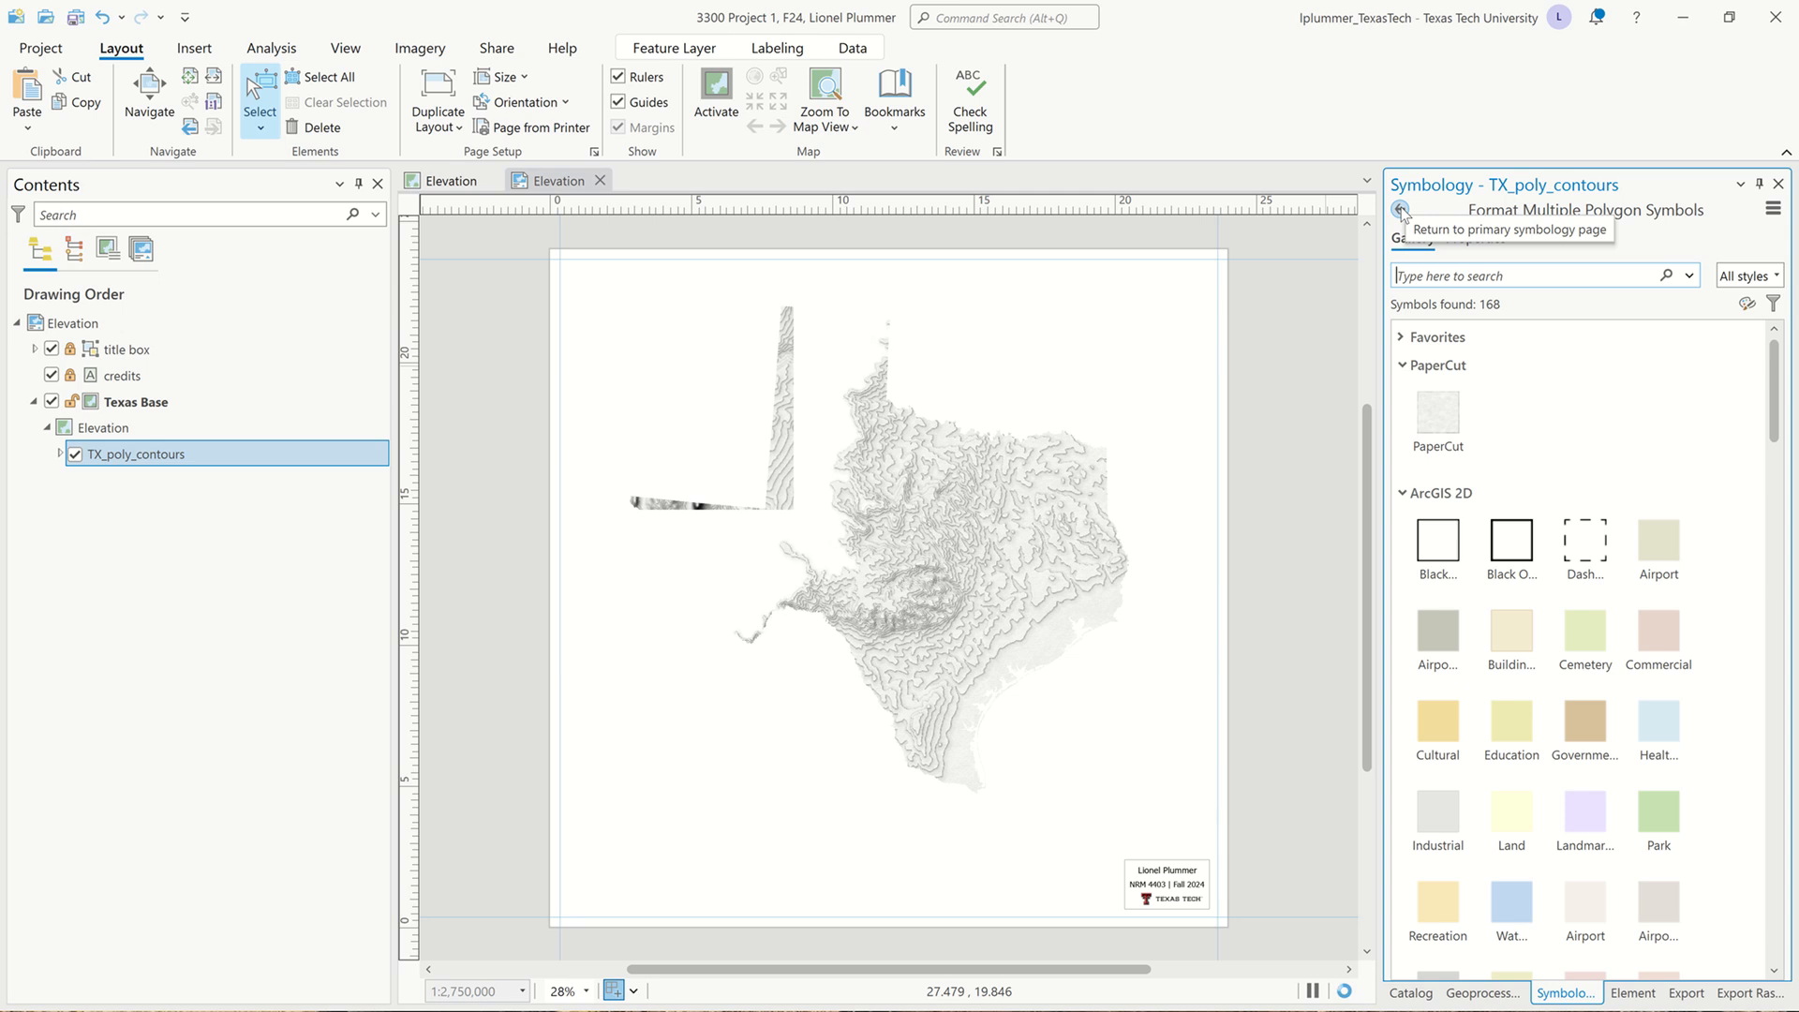
Return to the primary symbology of TX_poly_contours and apply the third Elevation Tejas color scheme to its classes.
{"action": "left_click", "coordinate": [1401, 210]}
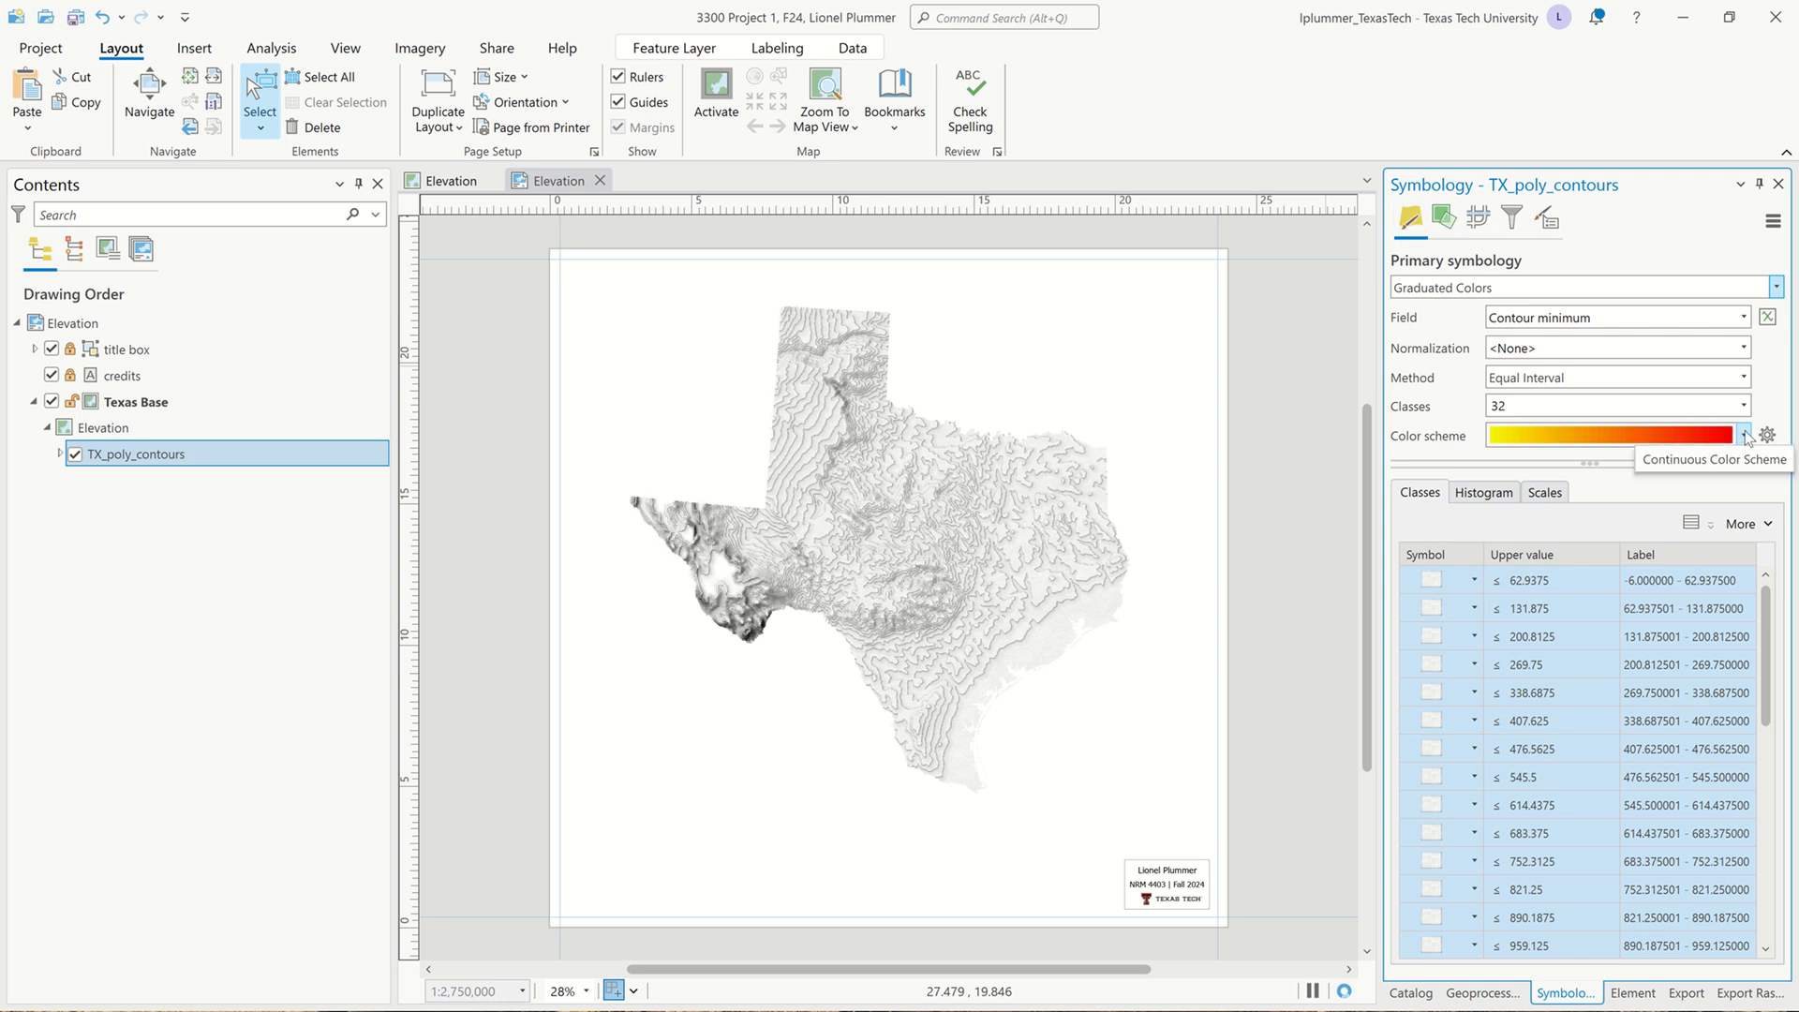
{"action": "left_click", "coordinate": [1745, 436]}
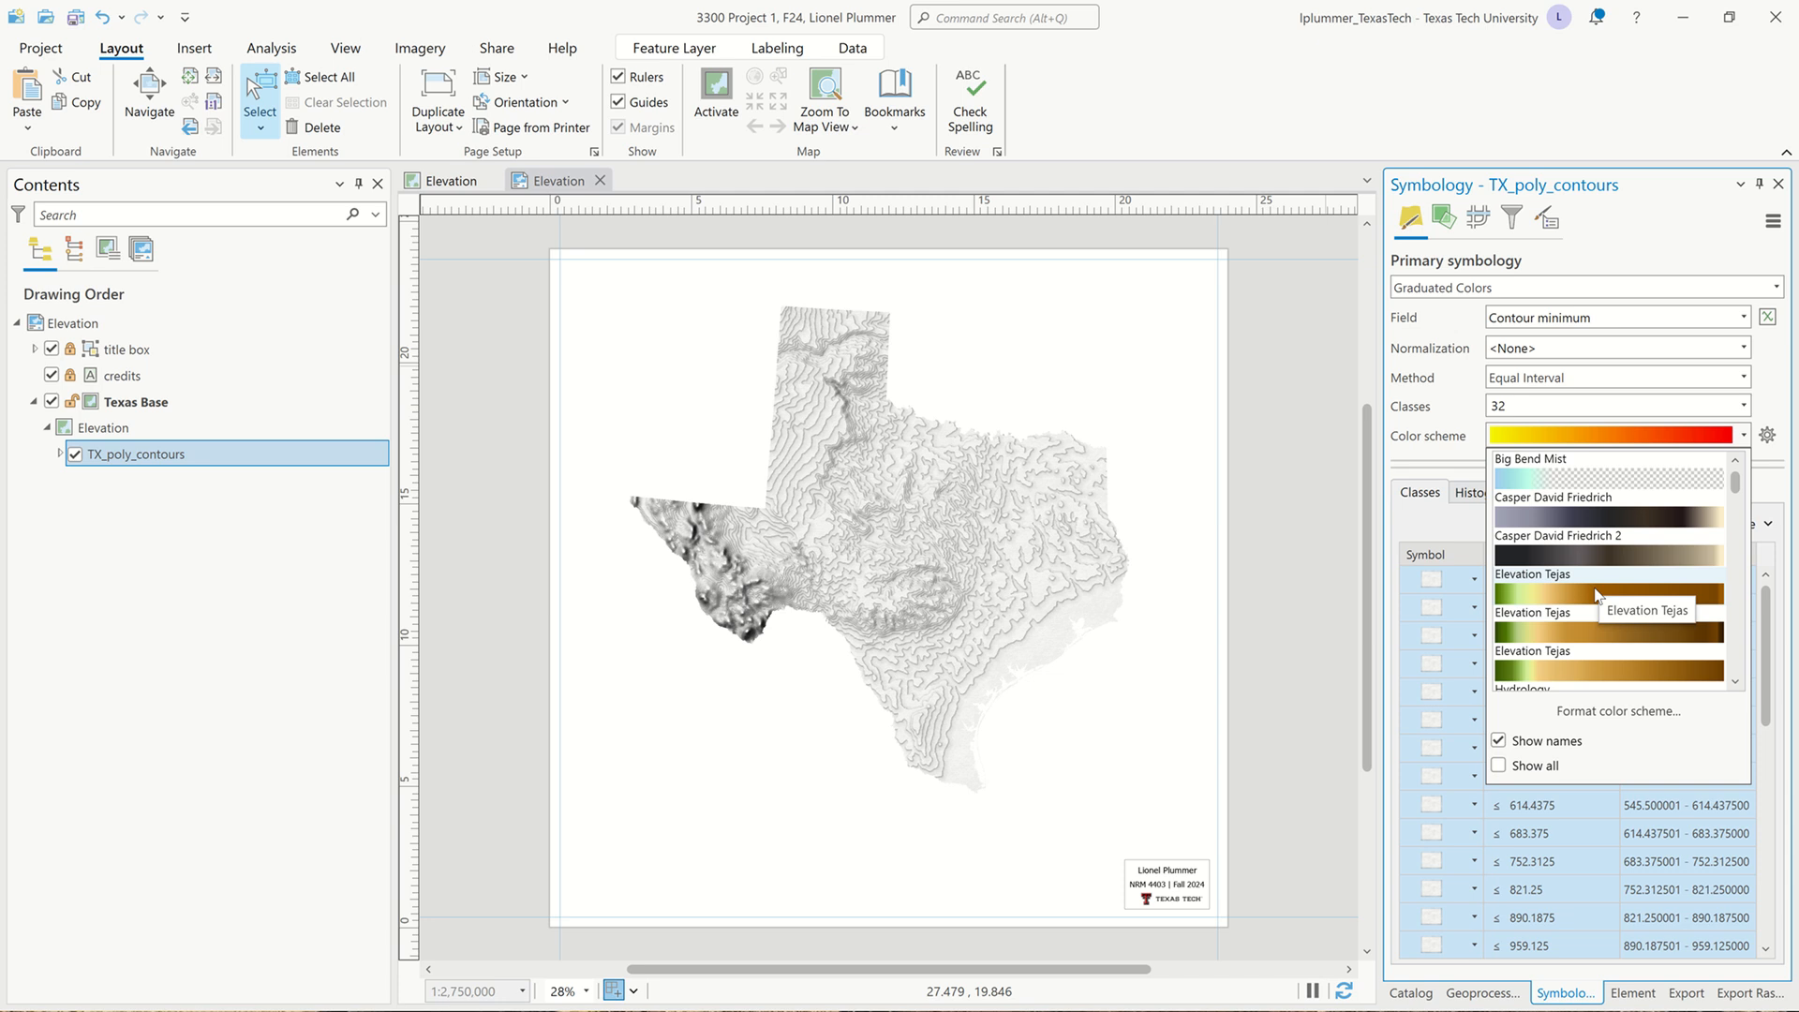
{"action": "scroll", "coordinate": [1597, 593], "scroll_direction": "down", "scroll_amount": 5}
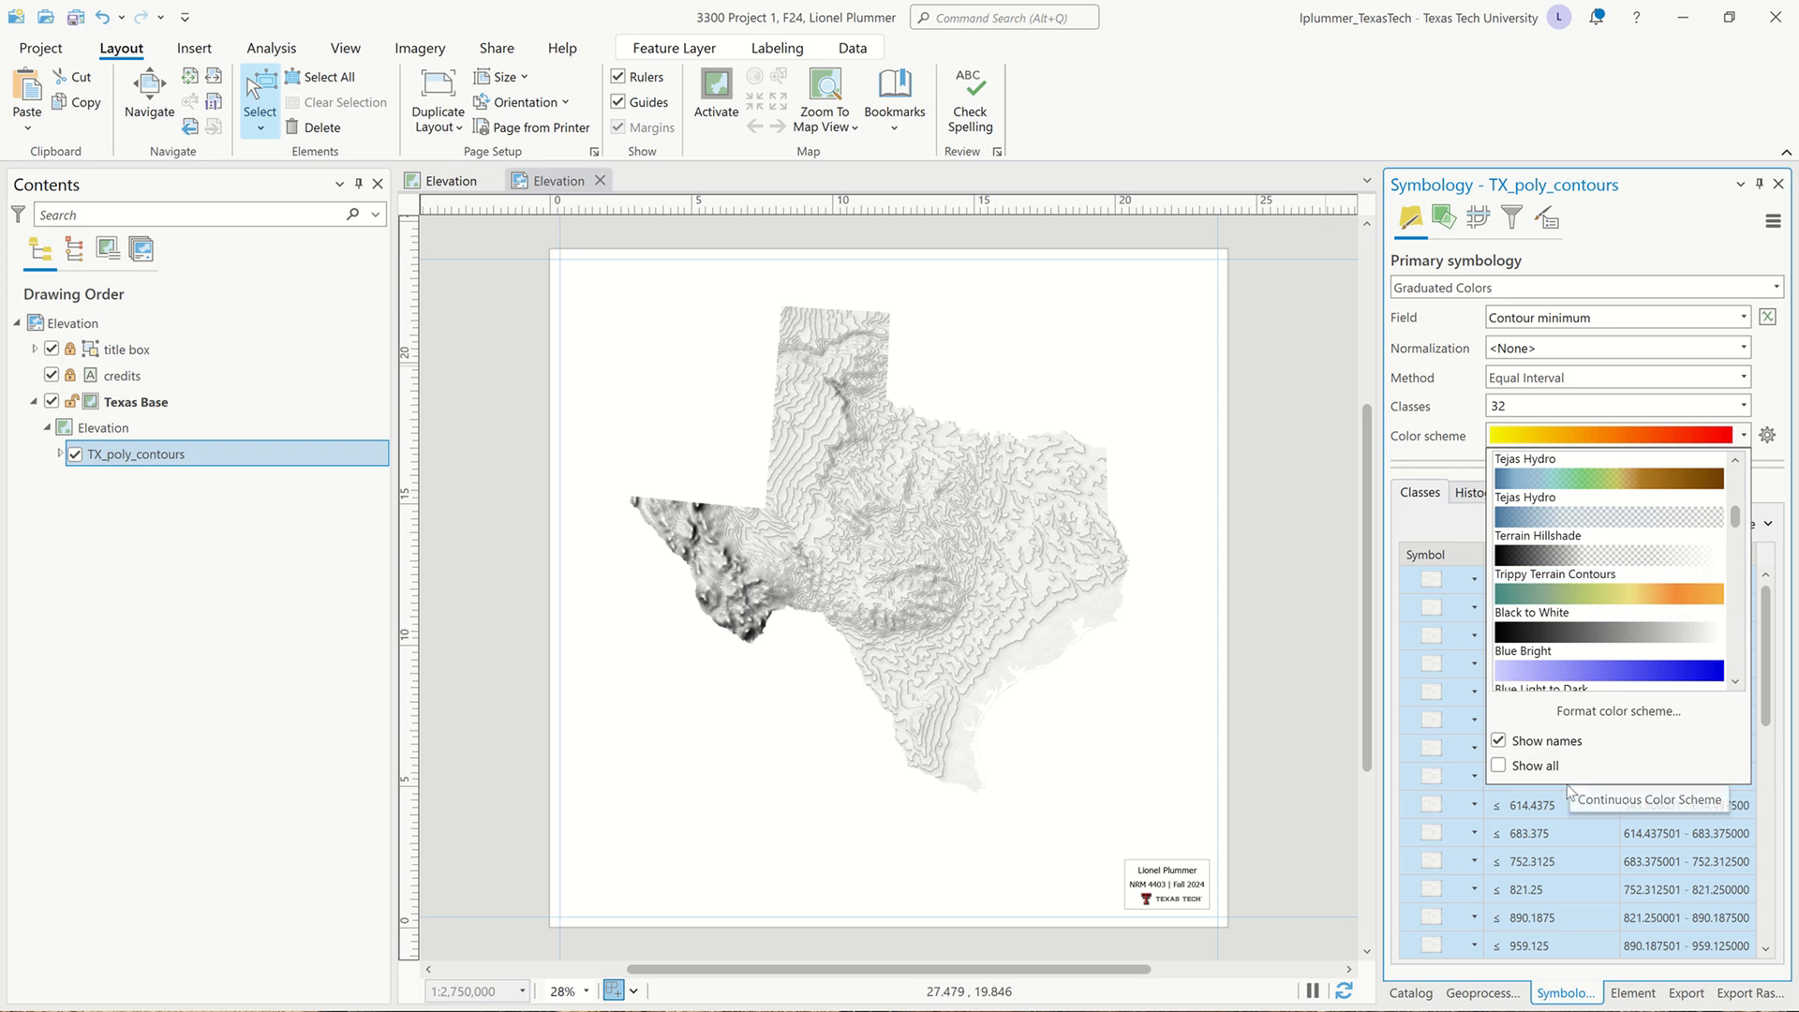
{"action": "scroll", "coordinate": [1608, 618], "scroll_direction": "down", "scroll_amount": 3}
{"action": "scroll", "coordinate": [1608, 618], "scroll_direction": "down", "scroll_amount": 8}
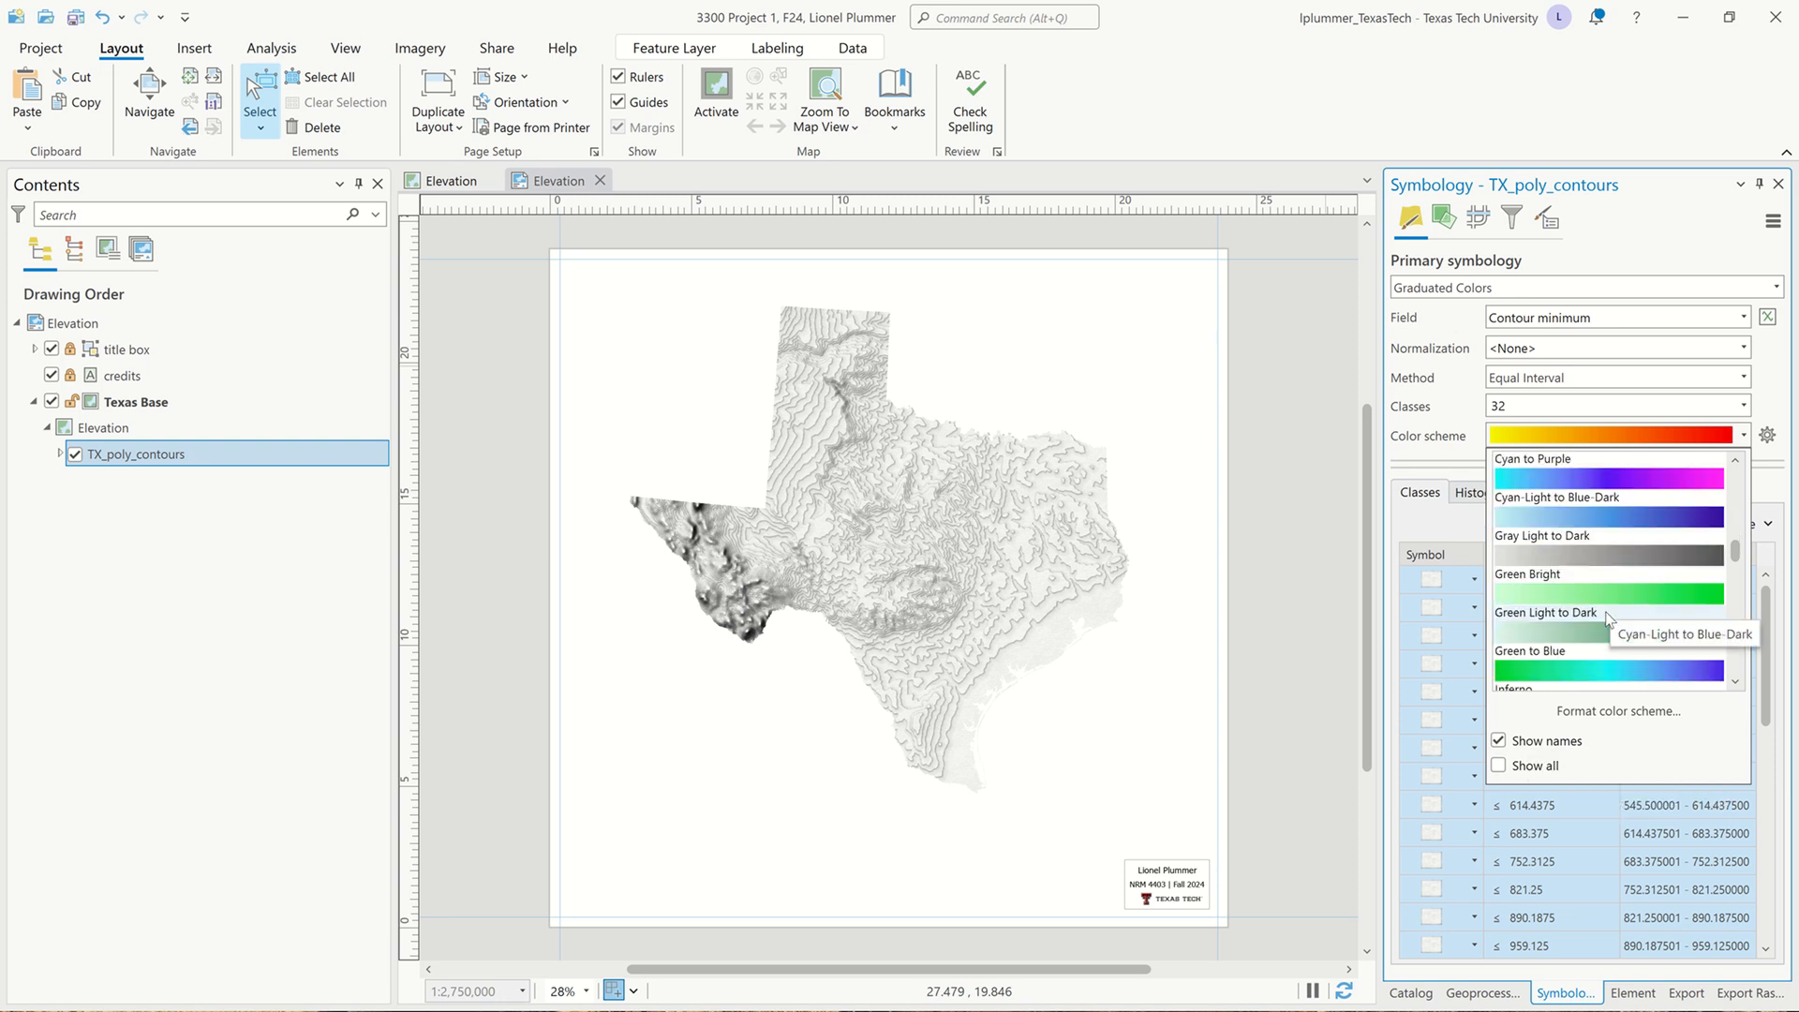
{"action": "scroll", "coordinate": [1607, 619], "scroll_direction": "down", "scroll_amount": 3}
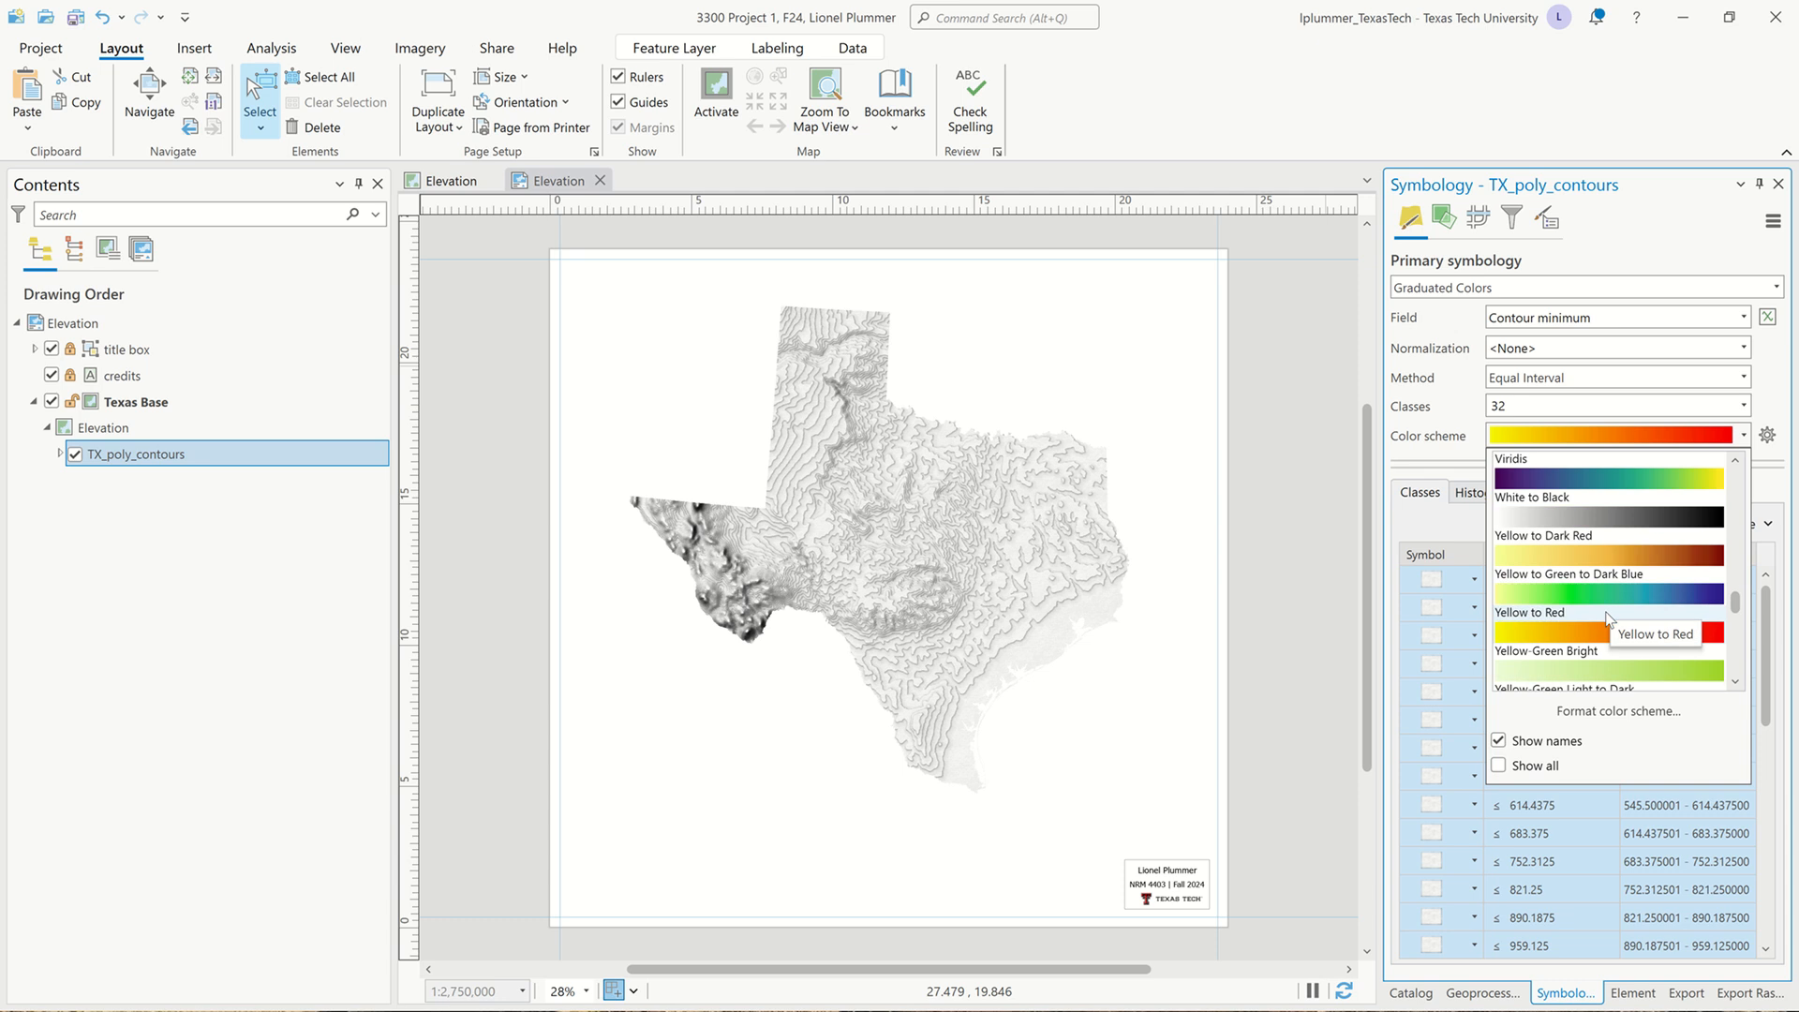
{"action": "scroll", "coordinate": [1608, 618], "scroll_direction": "up", "scroll_amount": 15}
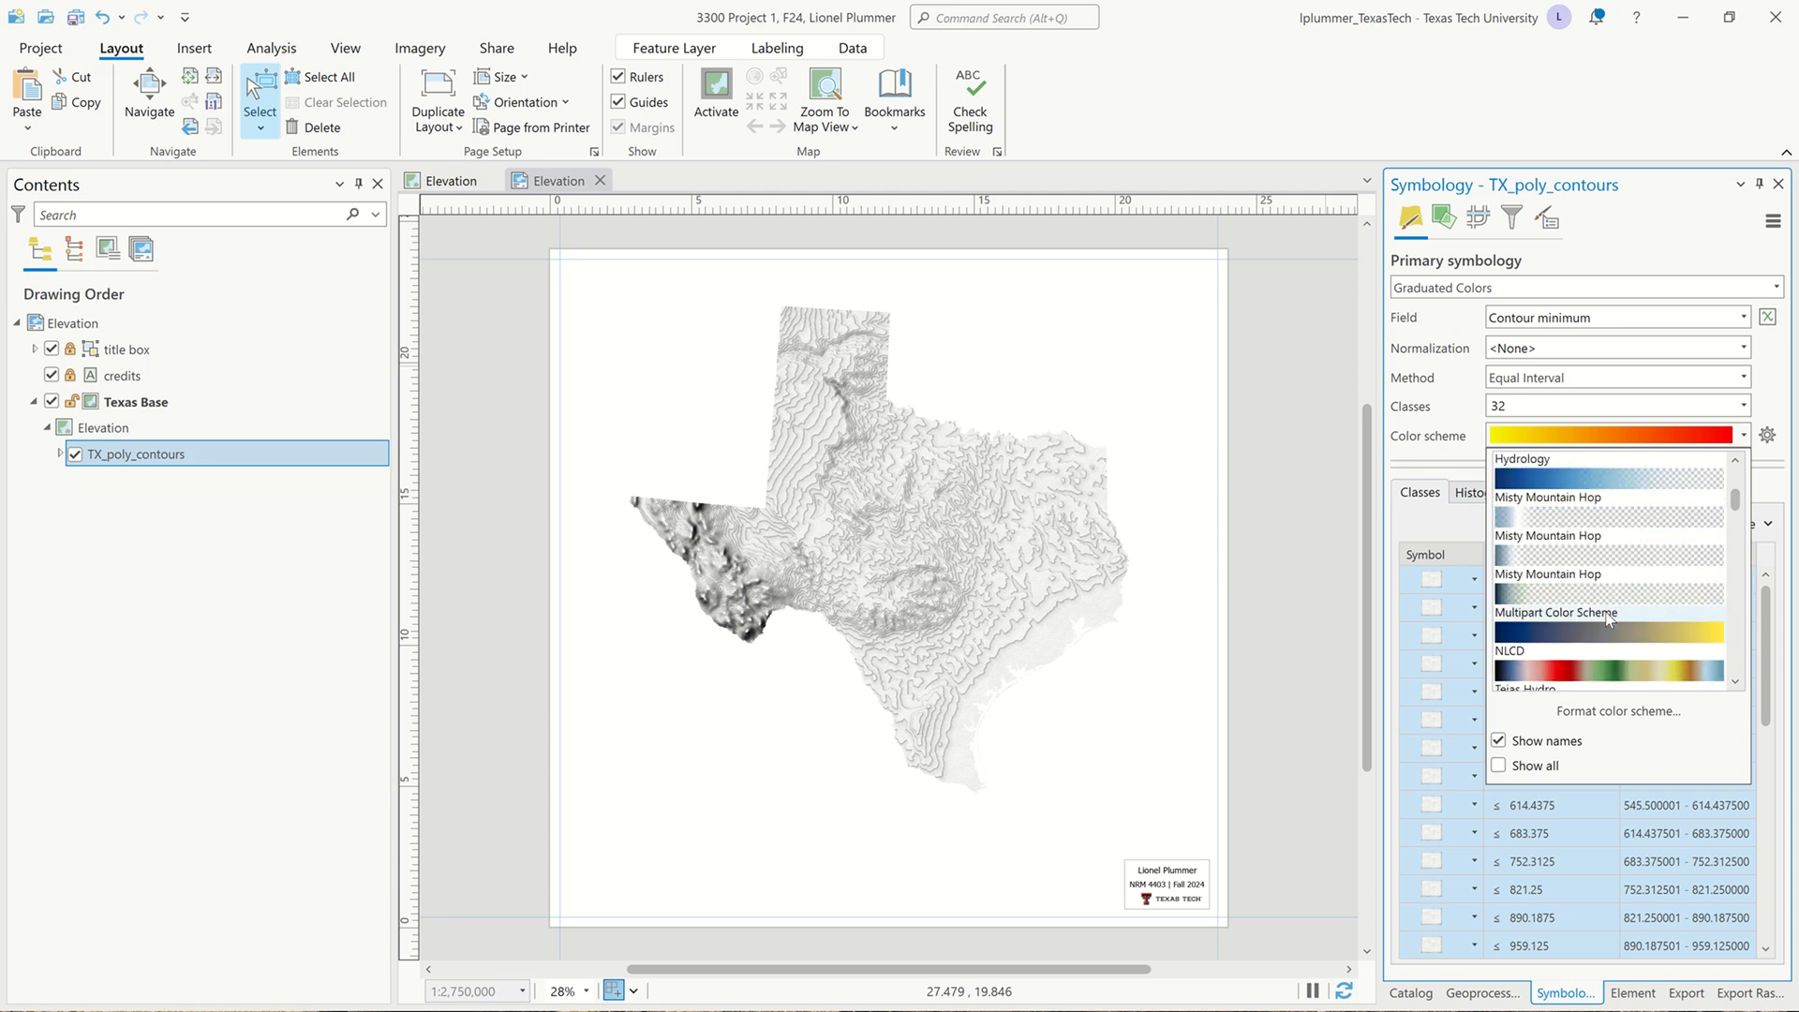
{"action": "scroll", "coordinate": [1608, 618], "scroll_direction": "down", "scroll_amount": 3}
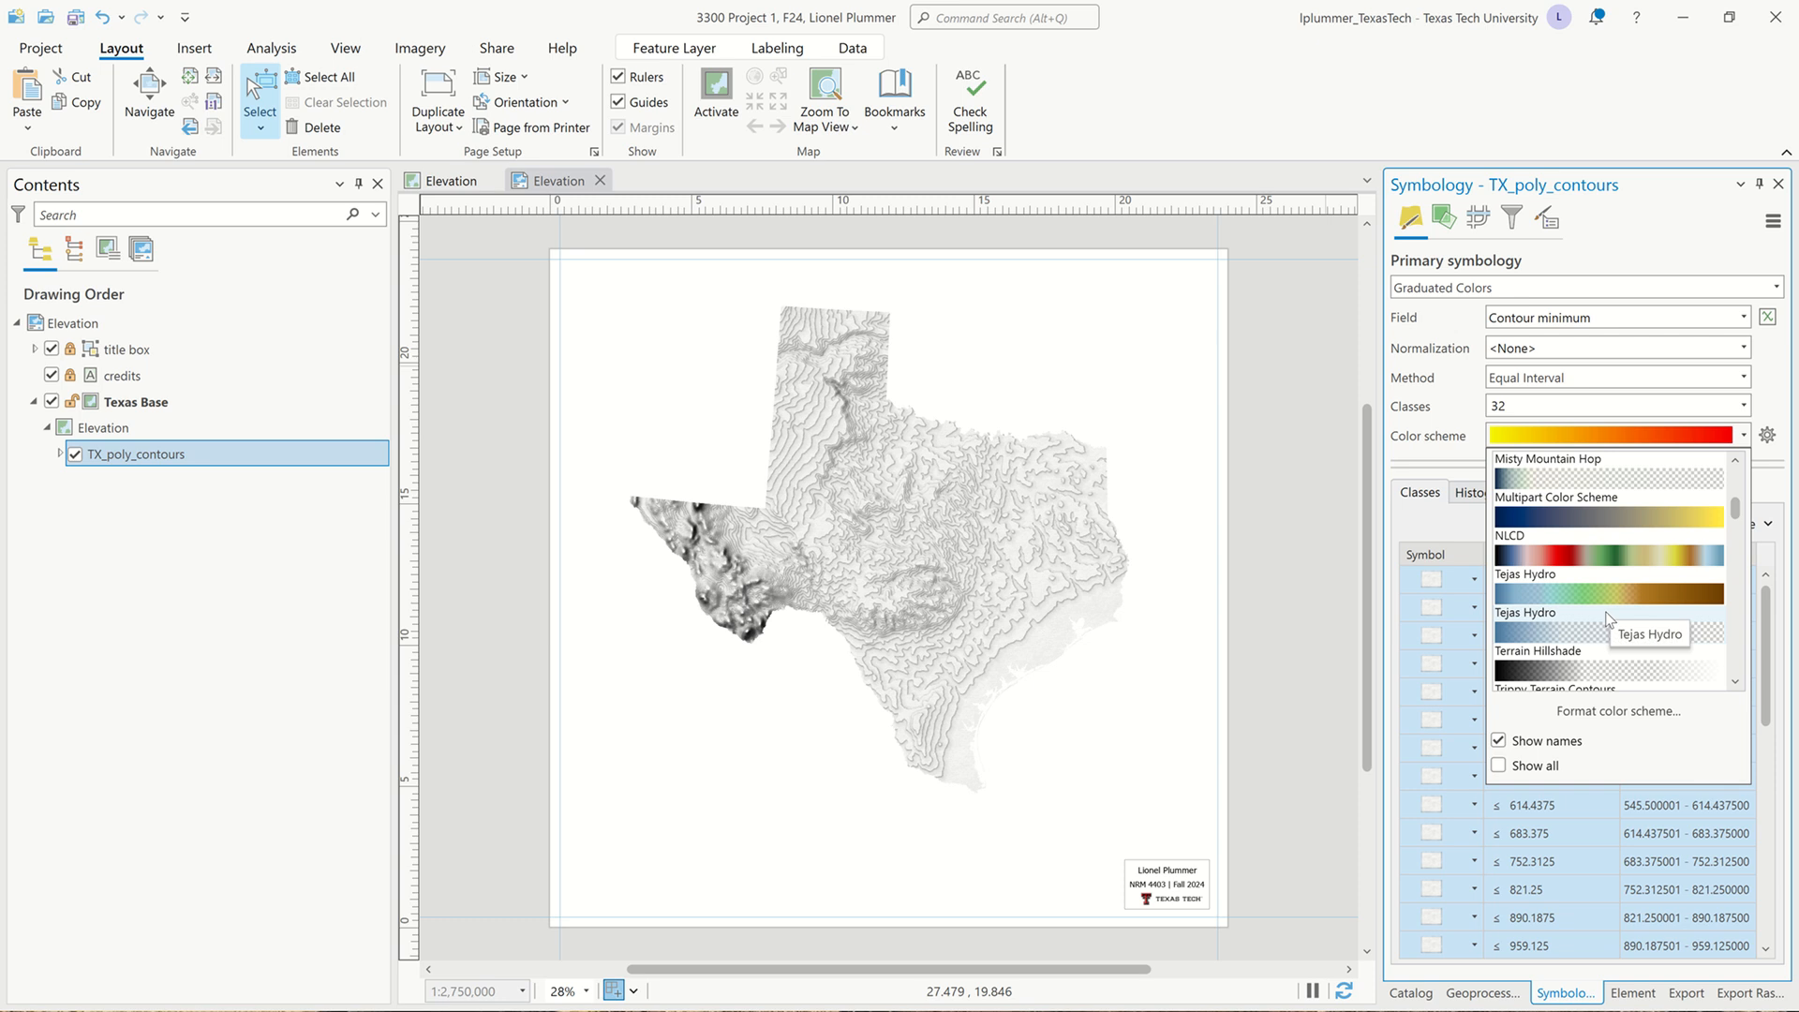
{"action": "scroll", "coordinate": [1605, 615], "scroll_direction": "up", "scroll_amount": 4}
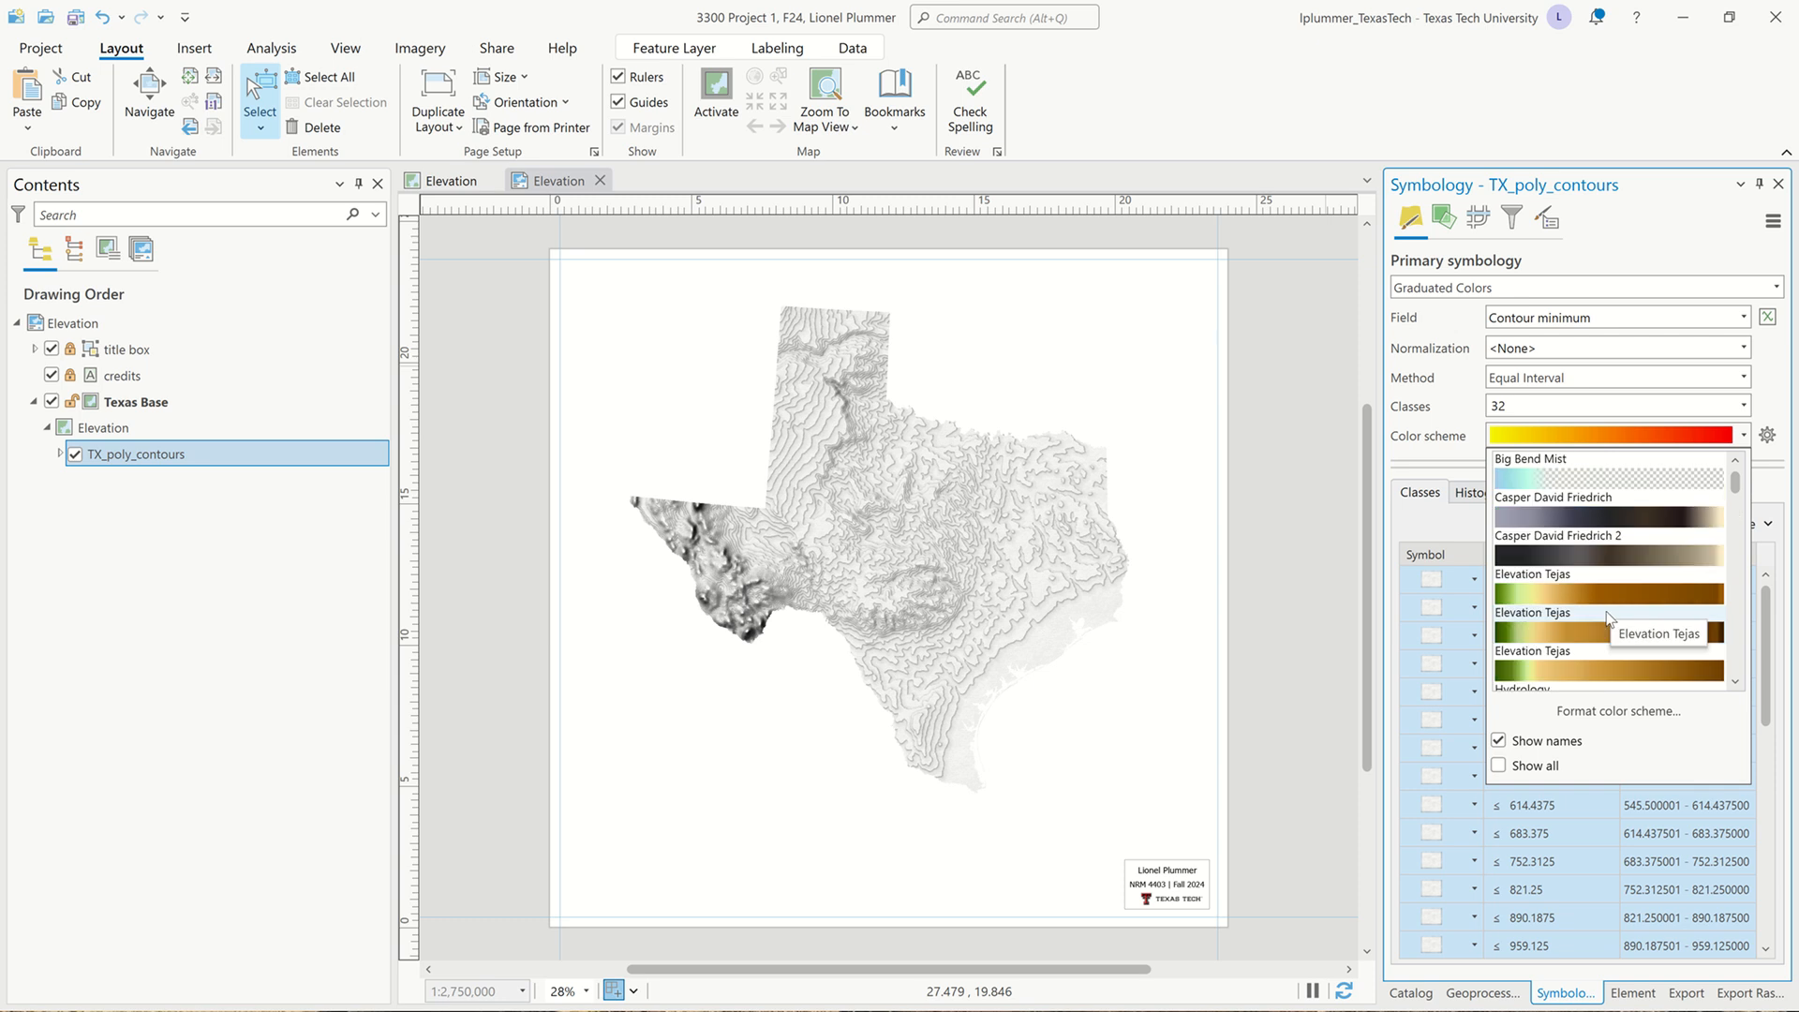
{"action": "scroll", "coordinate": [1607, 618], "scroll_direction": "down", "scroll_amount": 1}
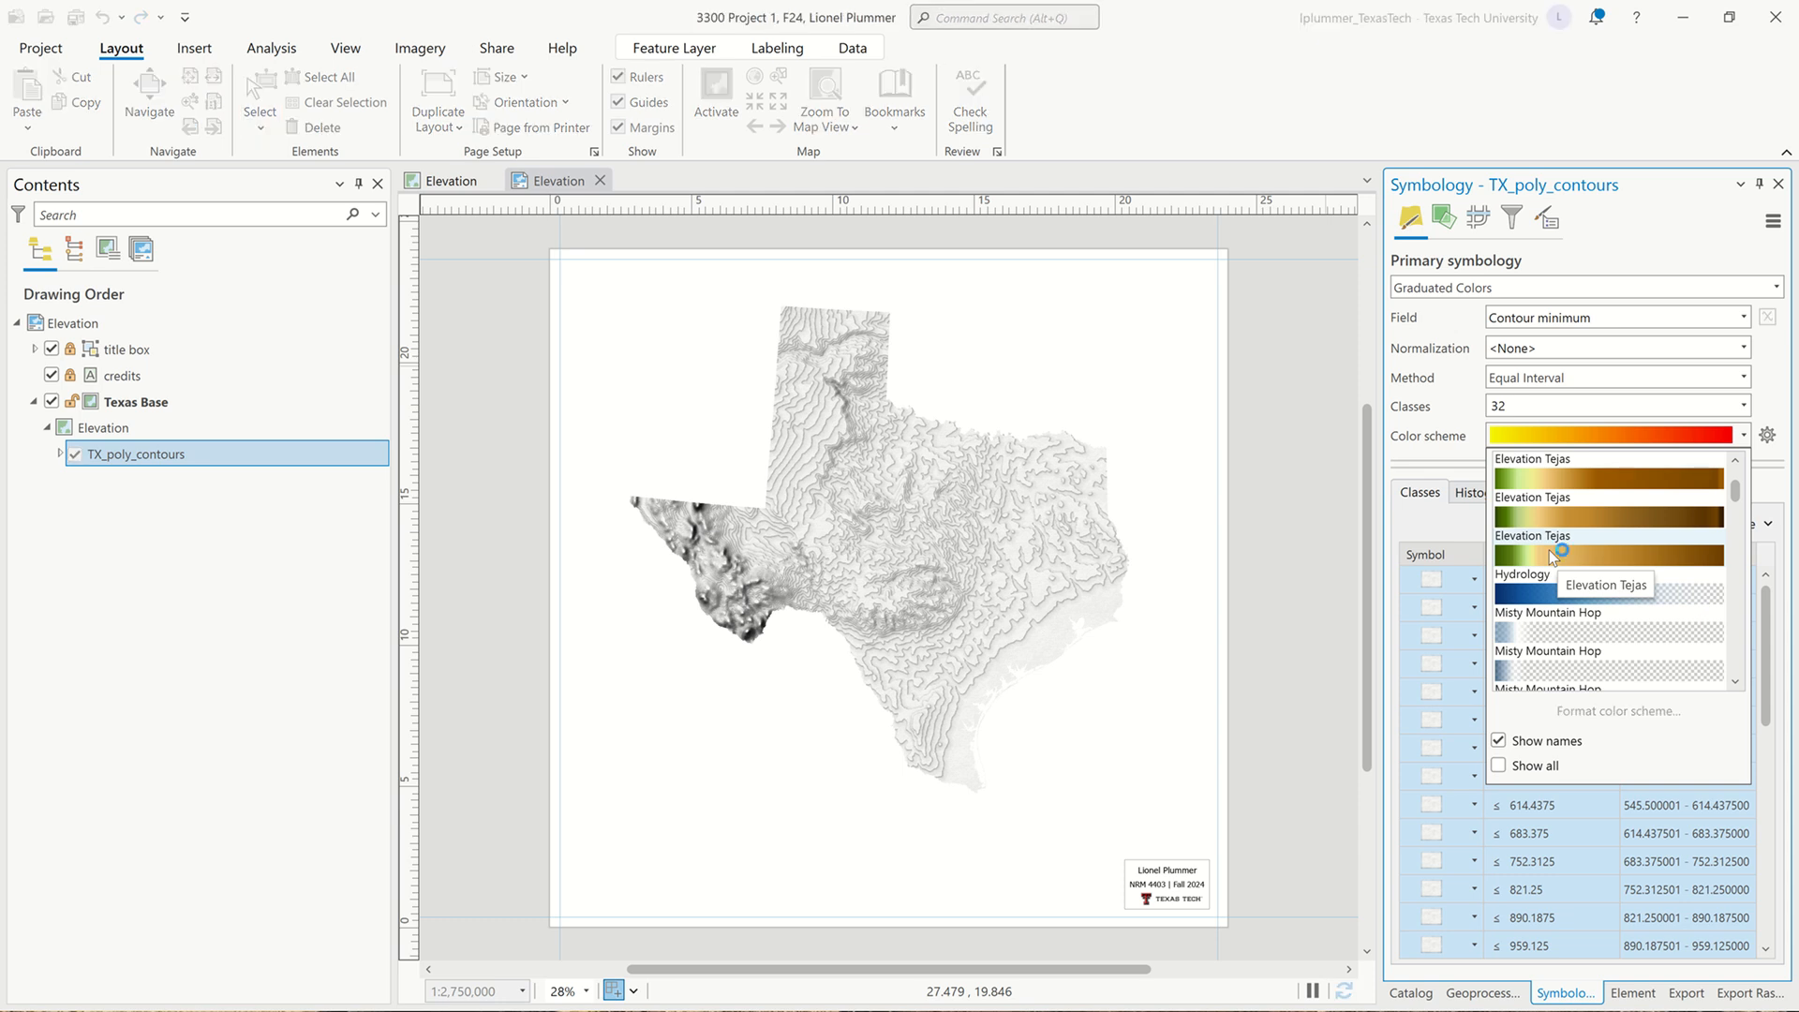
{"action": "left_click", "coordinate": [1548, 549]}
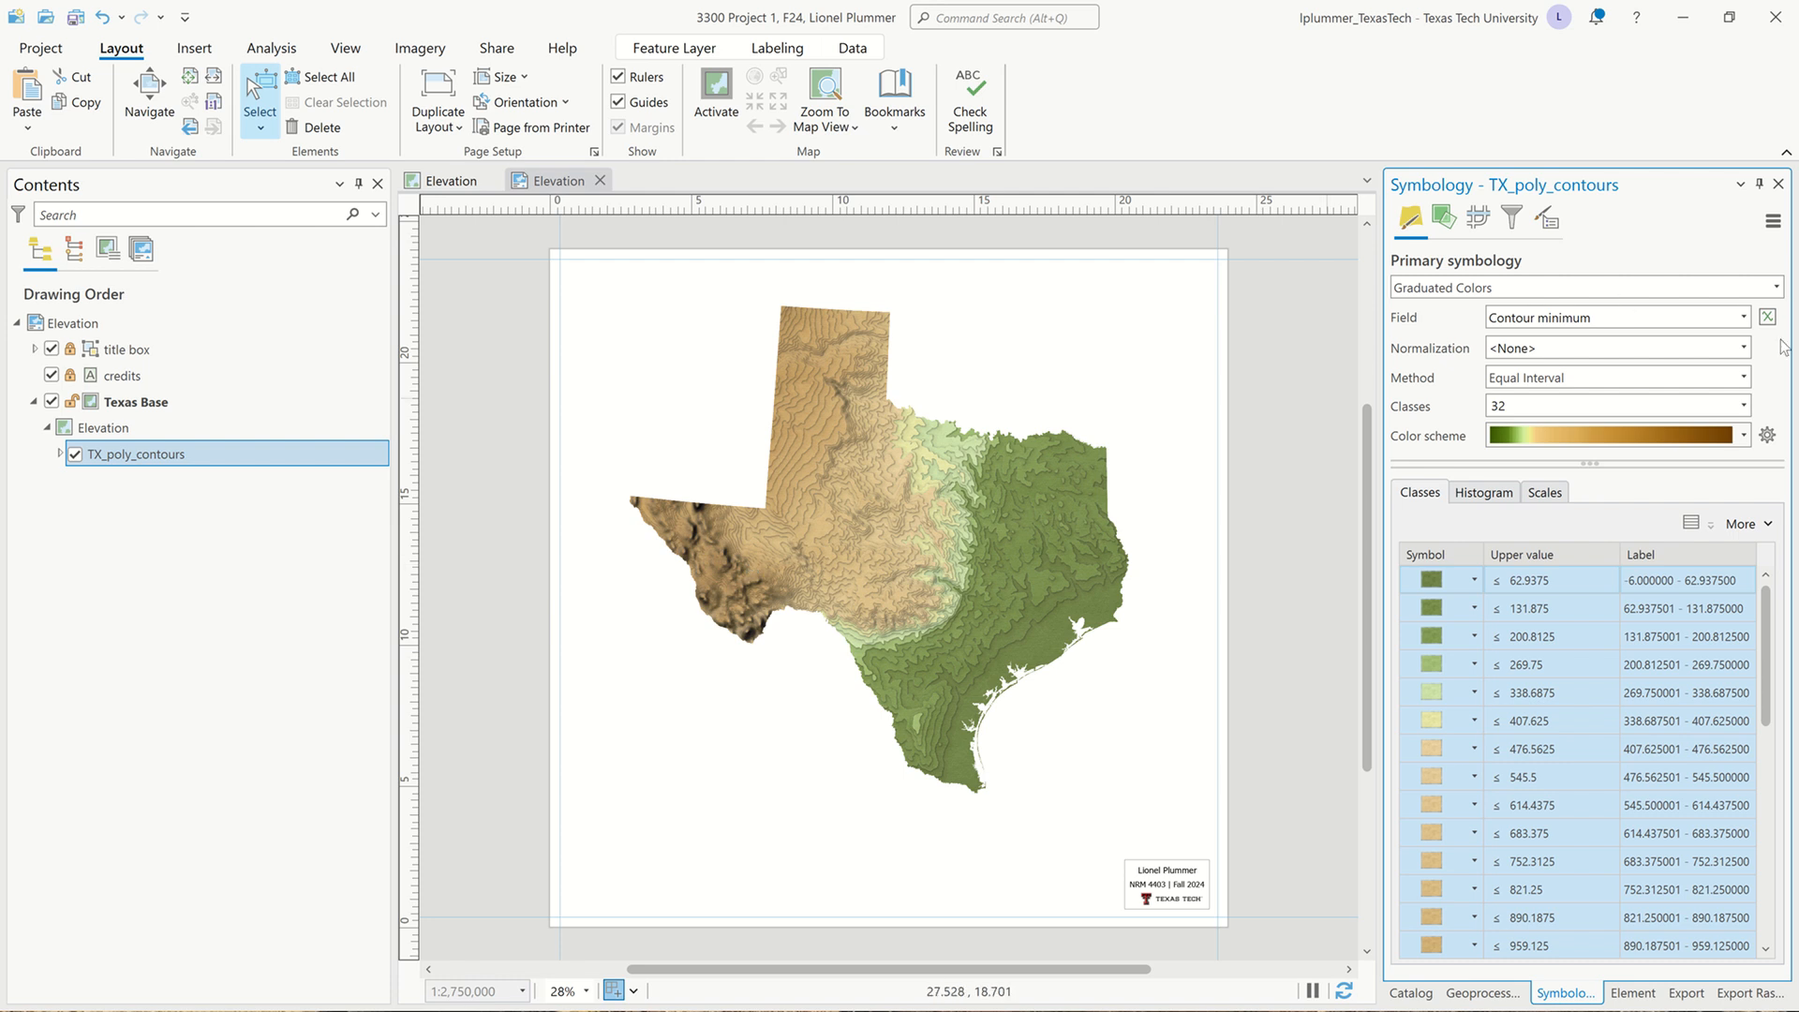
Edit the Elevation Tejas color scheme of TX_poly_contours, darkening its last color stop to an HSV value of 28.56%.
{"action": "left_click", "coordinate": [1743, 436]}
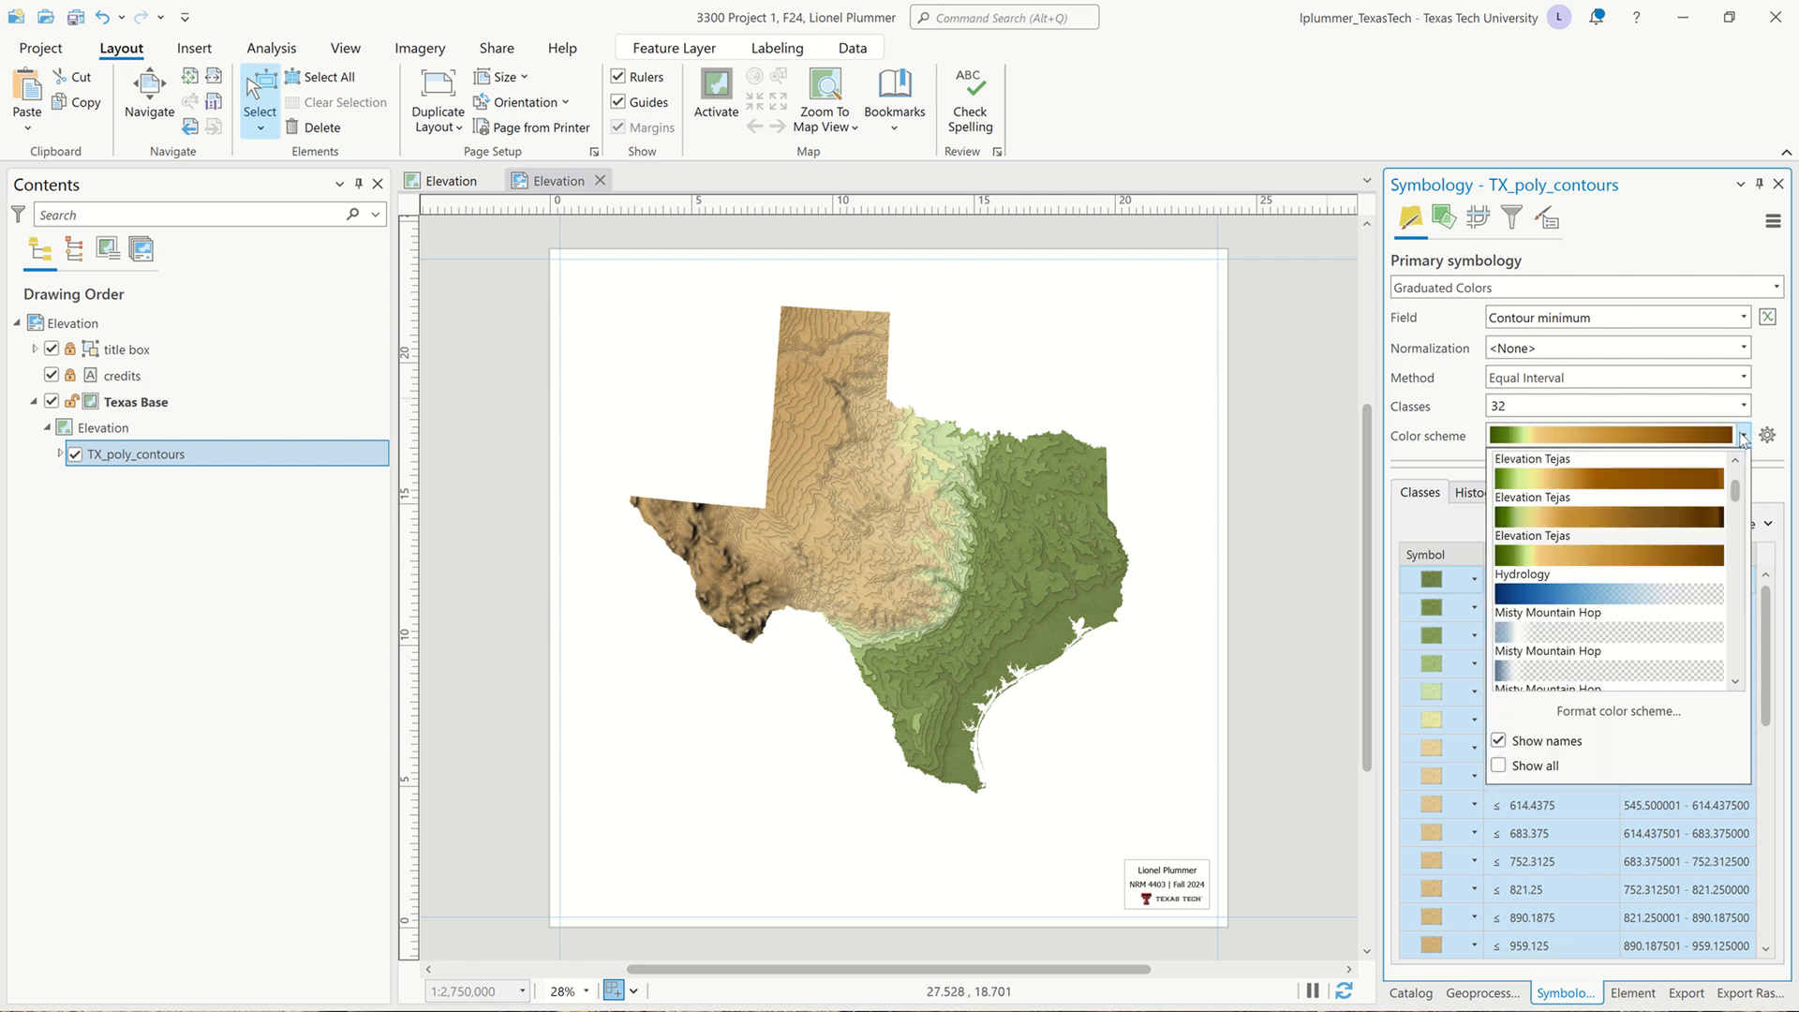
{"action": "left_click", "coordinate": [1650, 710]}
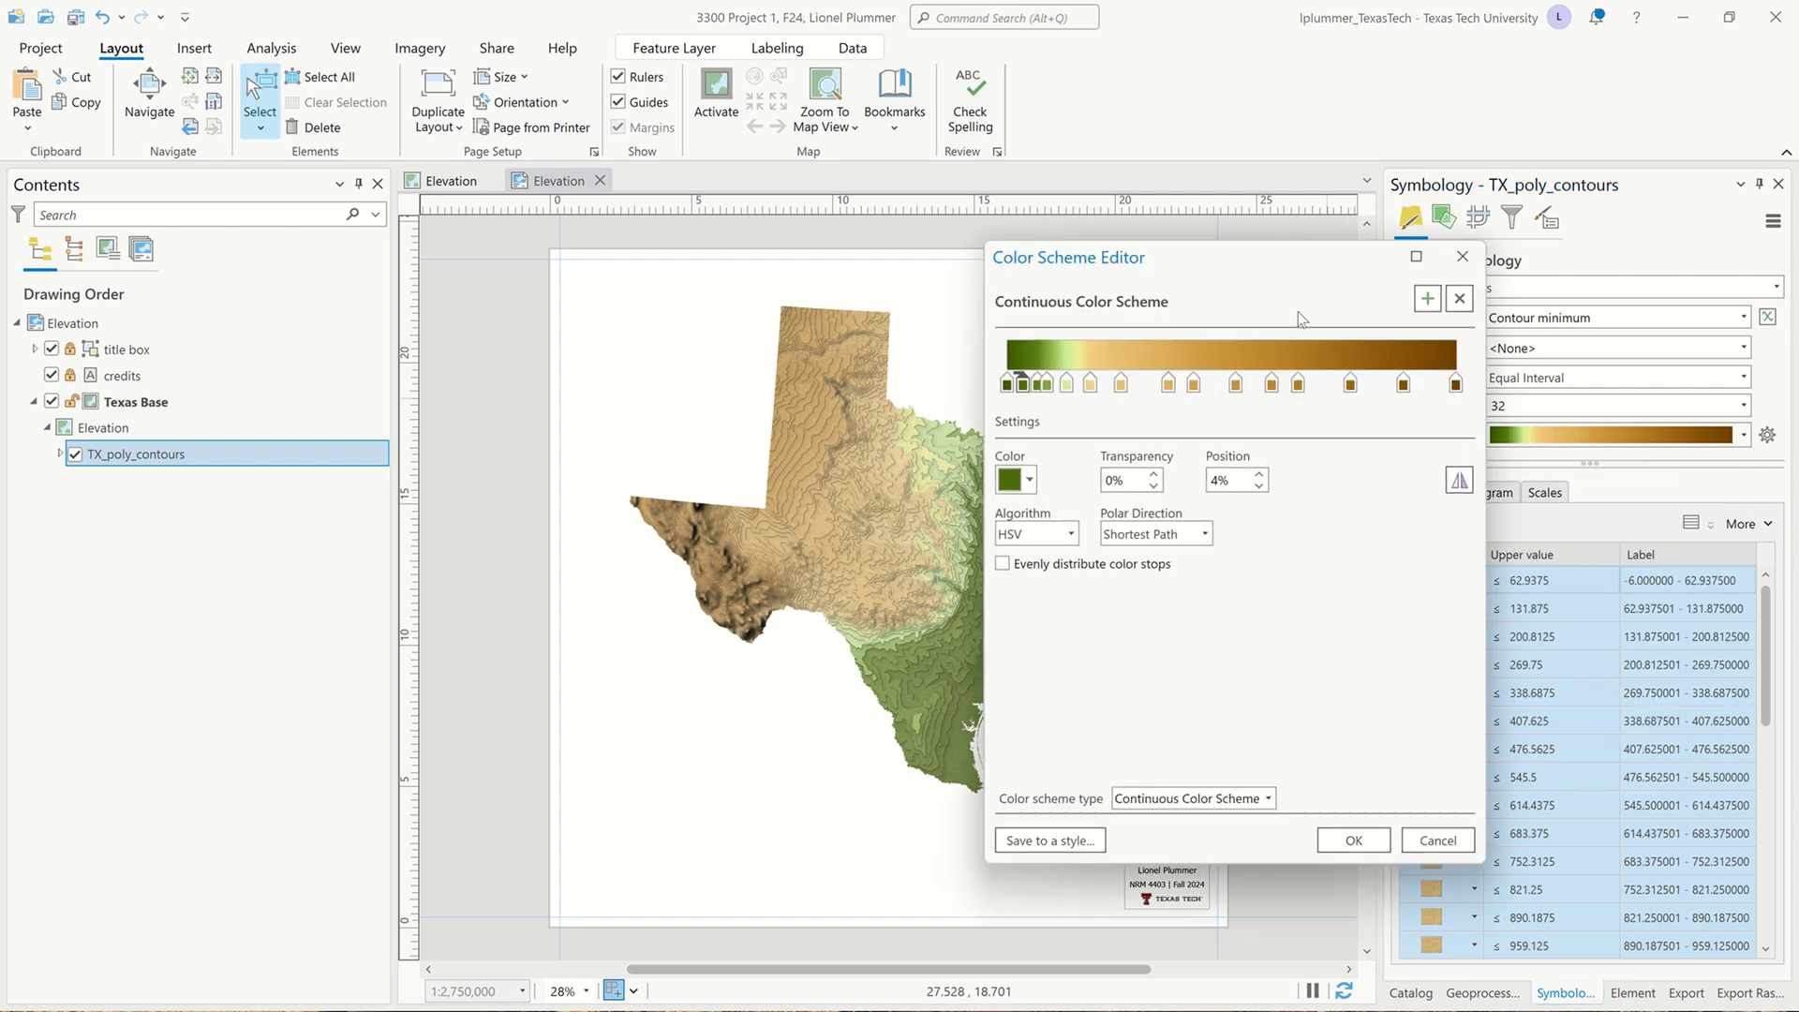
{"action": "left_click_drag", "start_coordinate": [1284, 262], "coordinate": [1464, 238]}
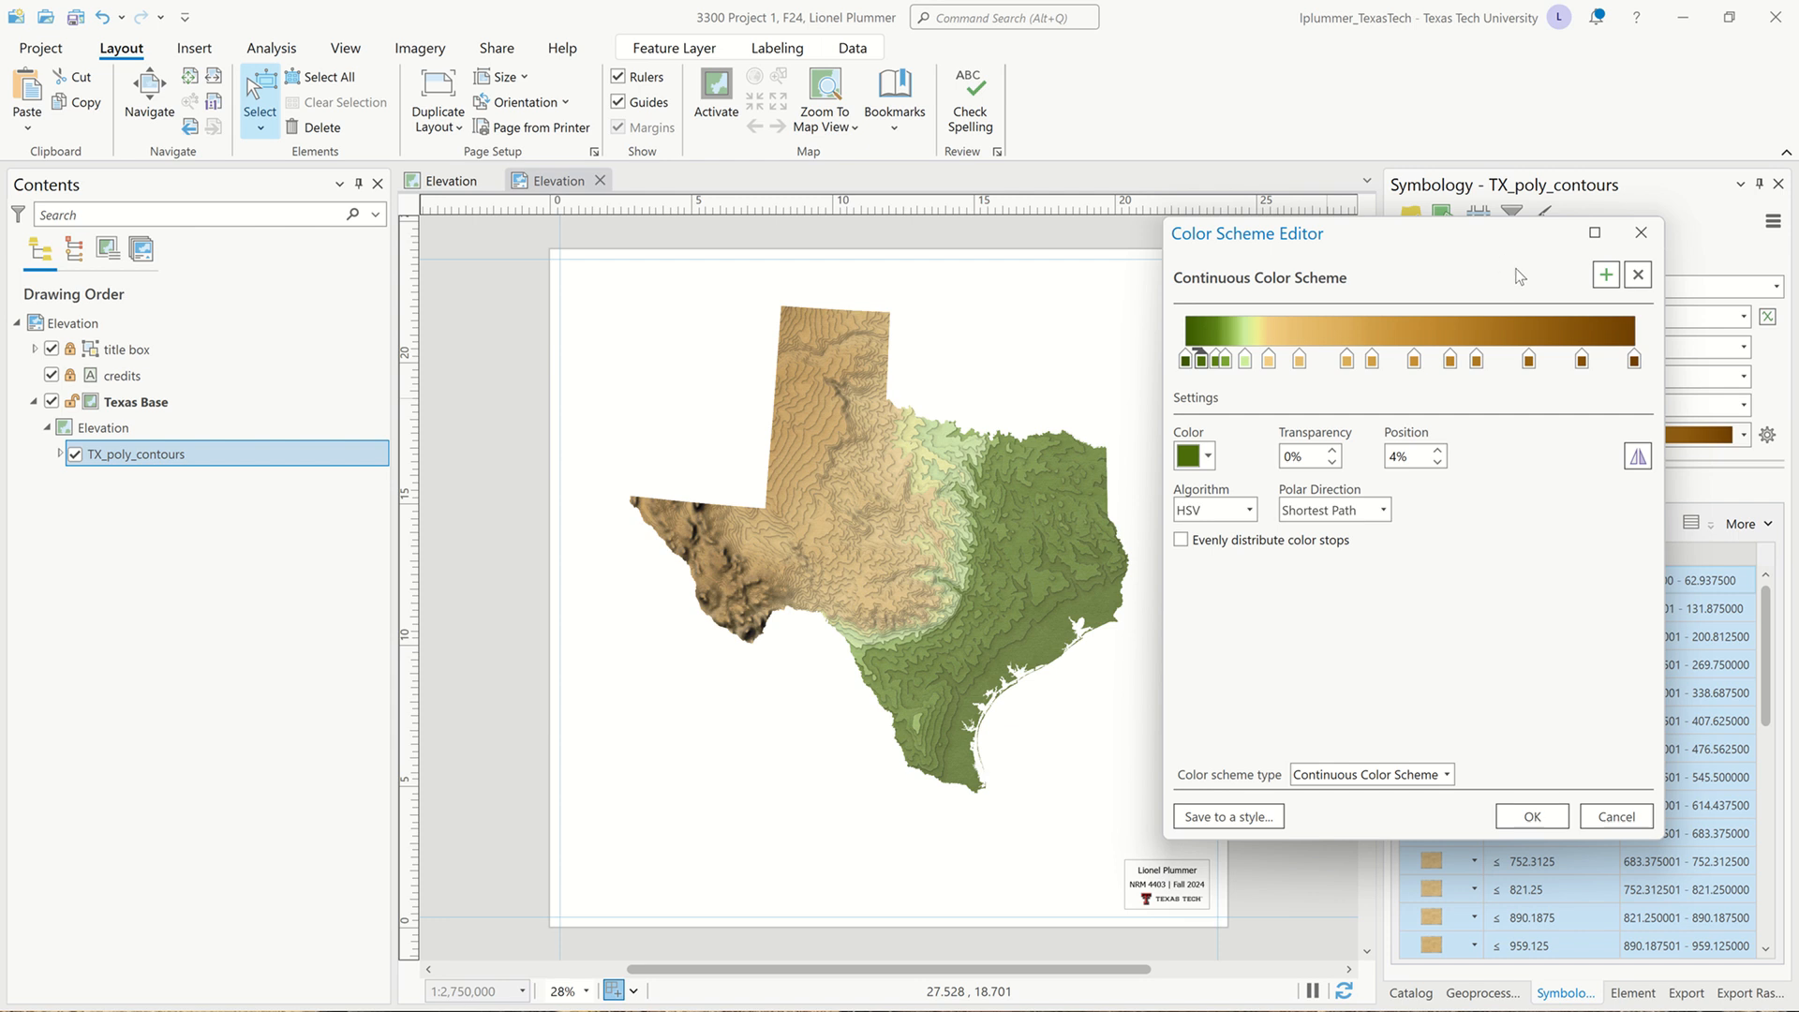
{"action": "left_click", "coordinate": [1634, 360]}
{"action": "left_click", "coordinate": [1209, 457]}
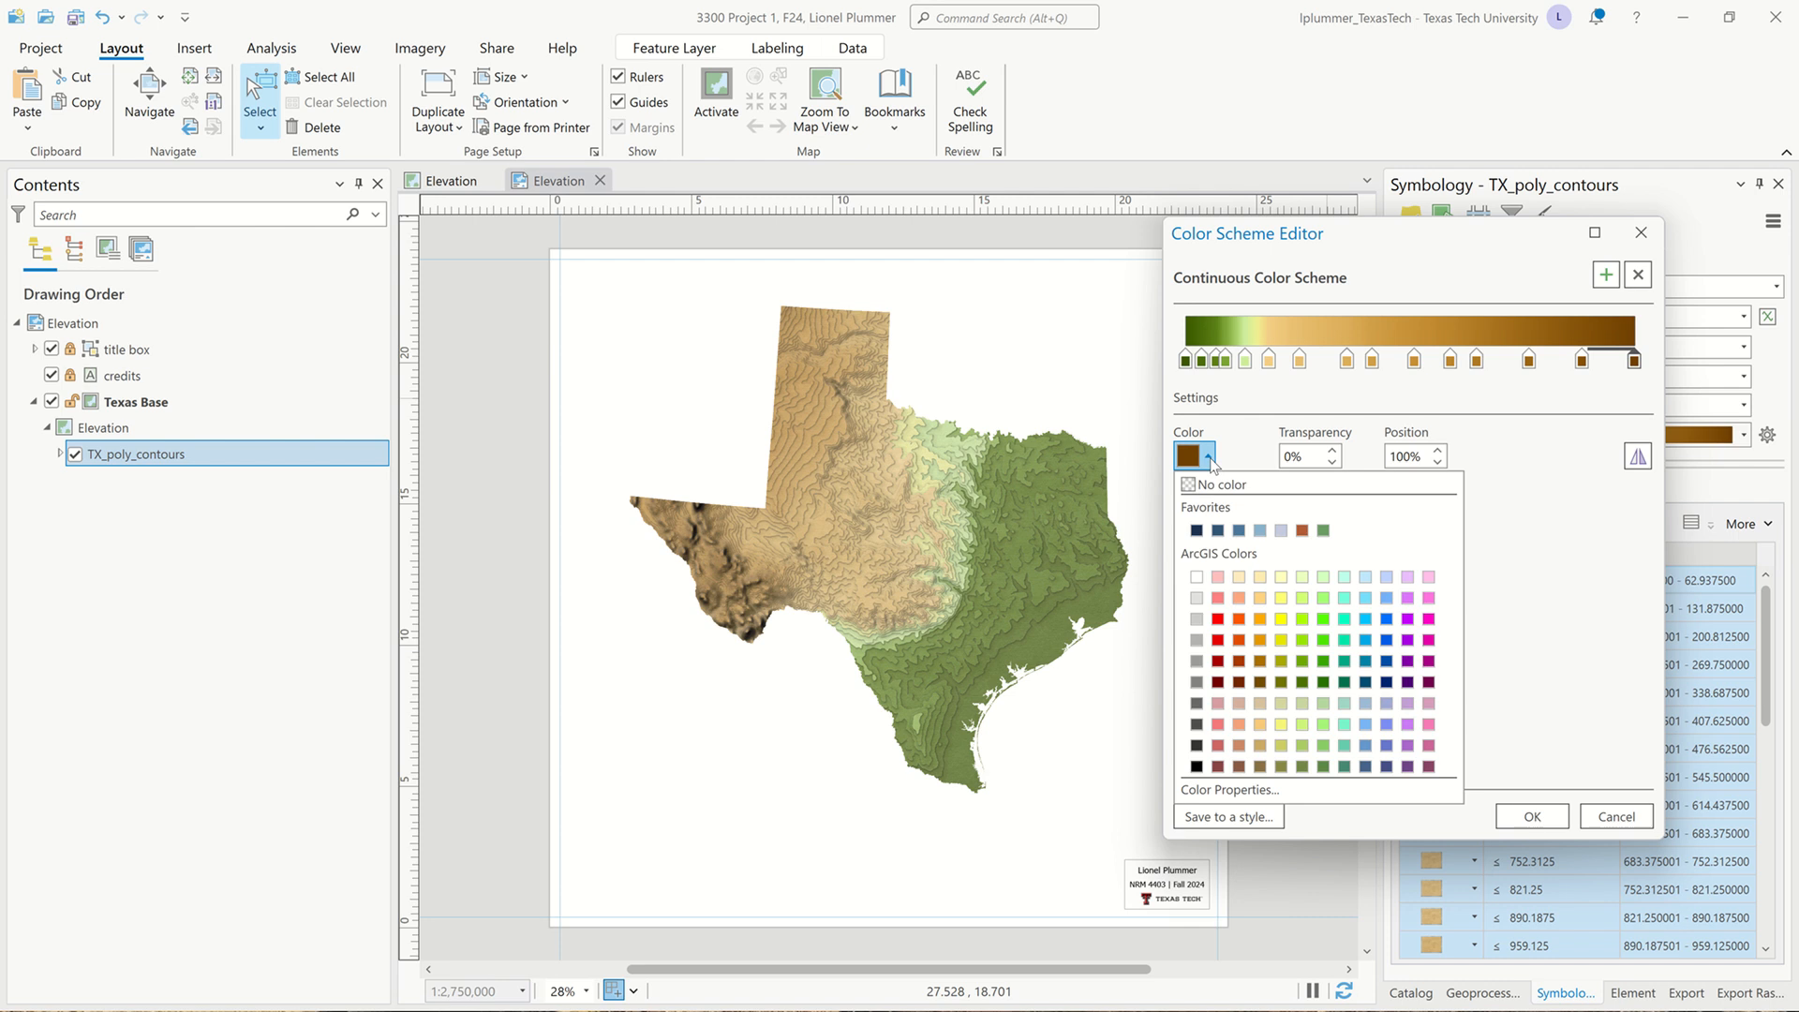
{"action": "left_click", "coordinate": [1224, 789]}
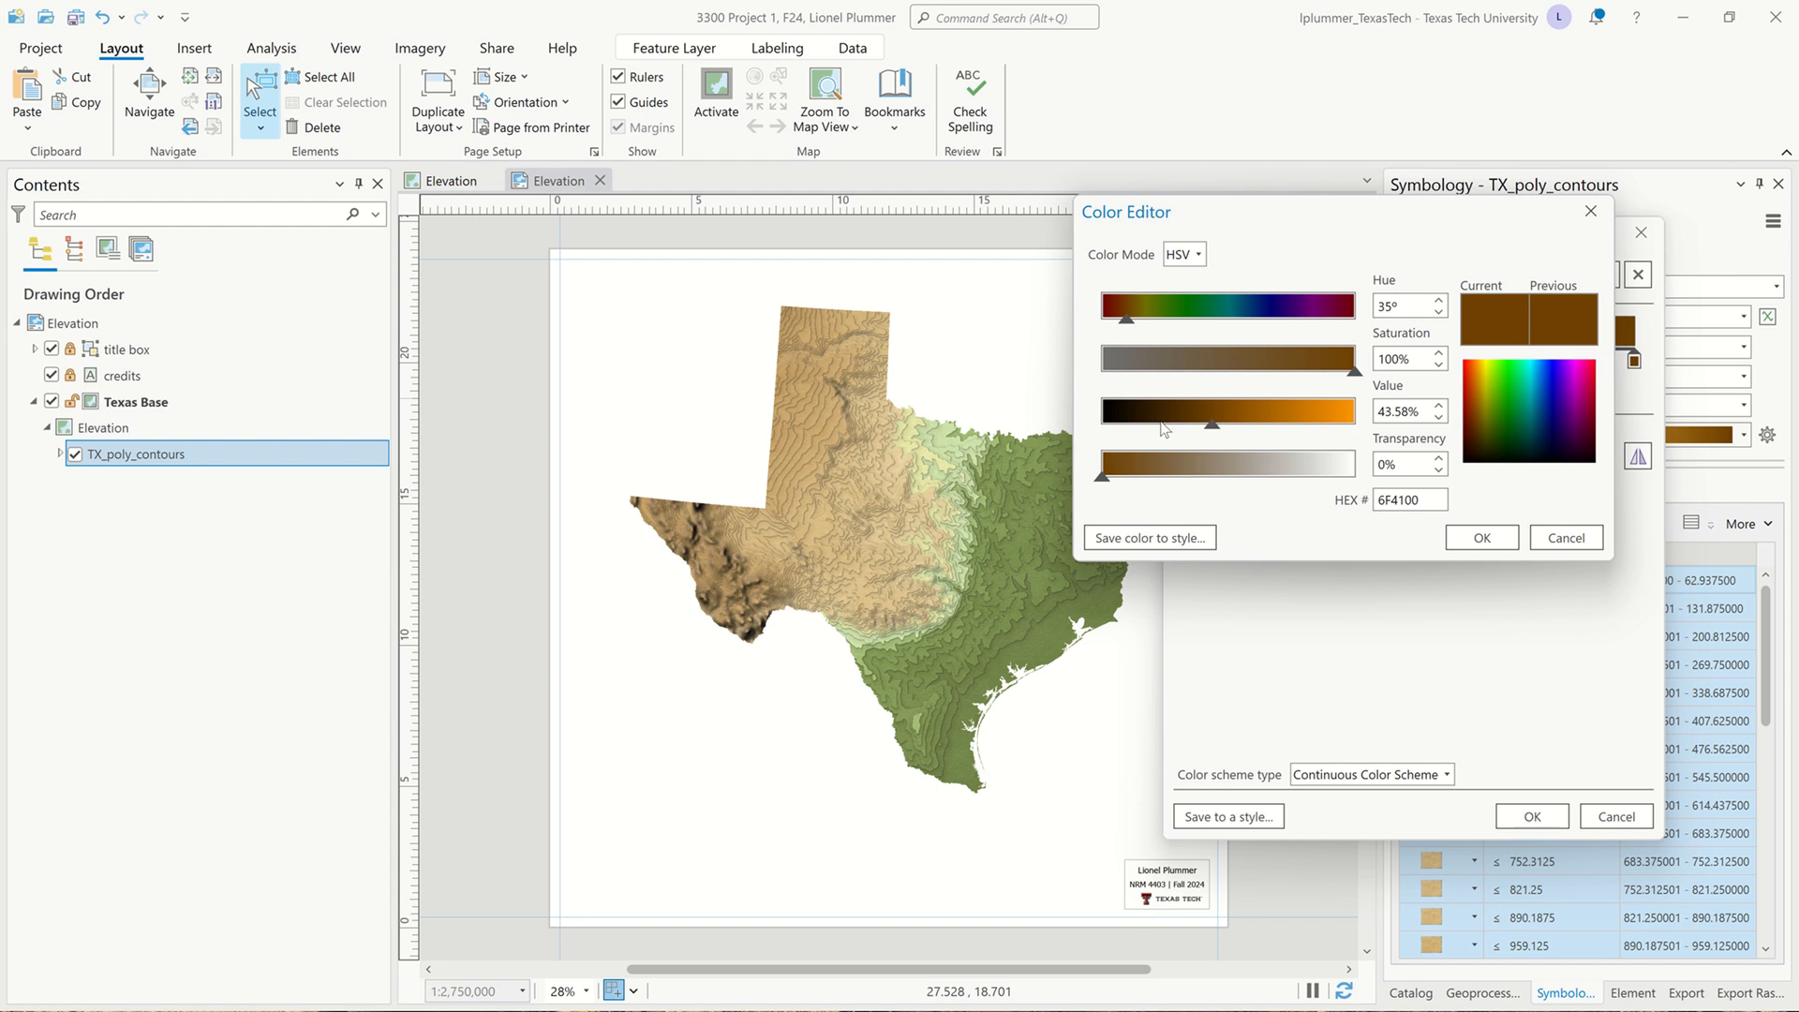
{"action": "left_click_drag", "start_coordinate": [1216, 430], "coordinate": [1177, 428]}
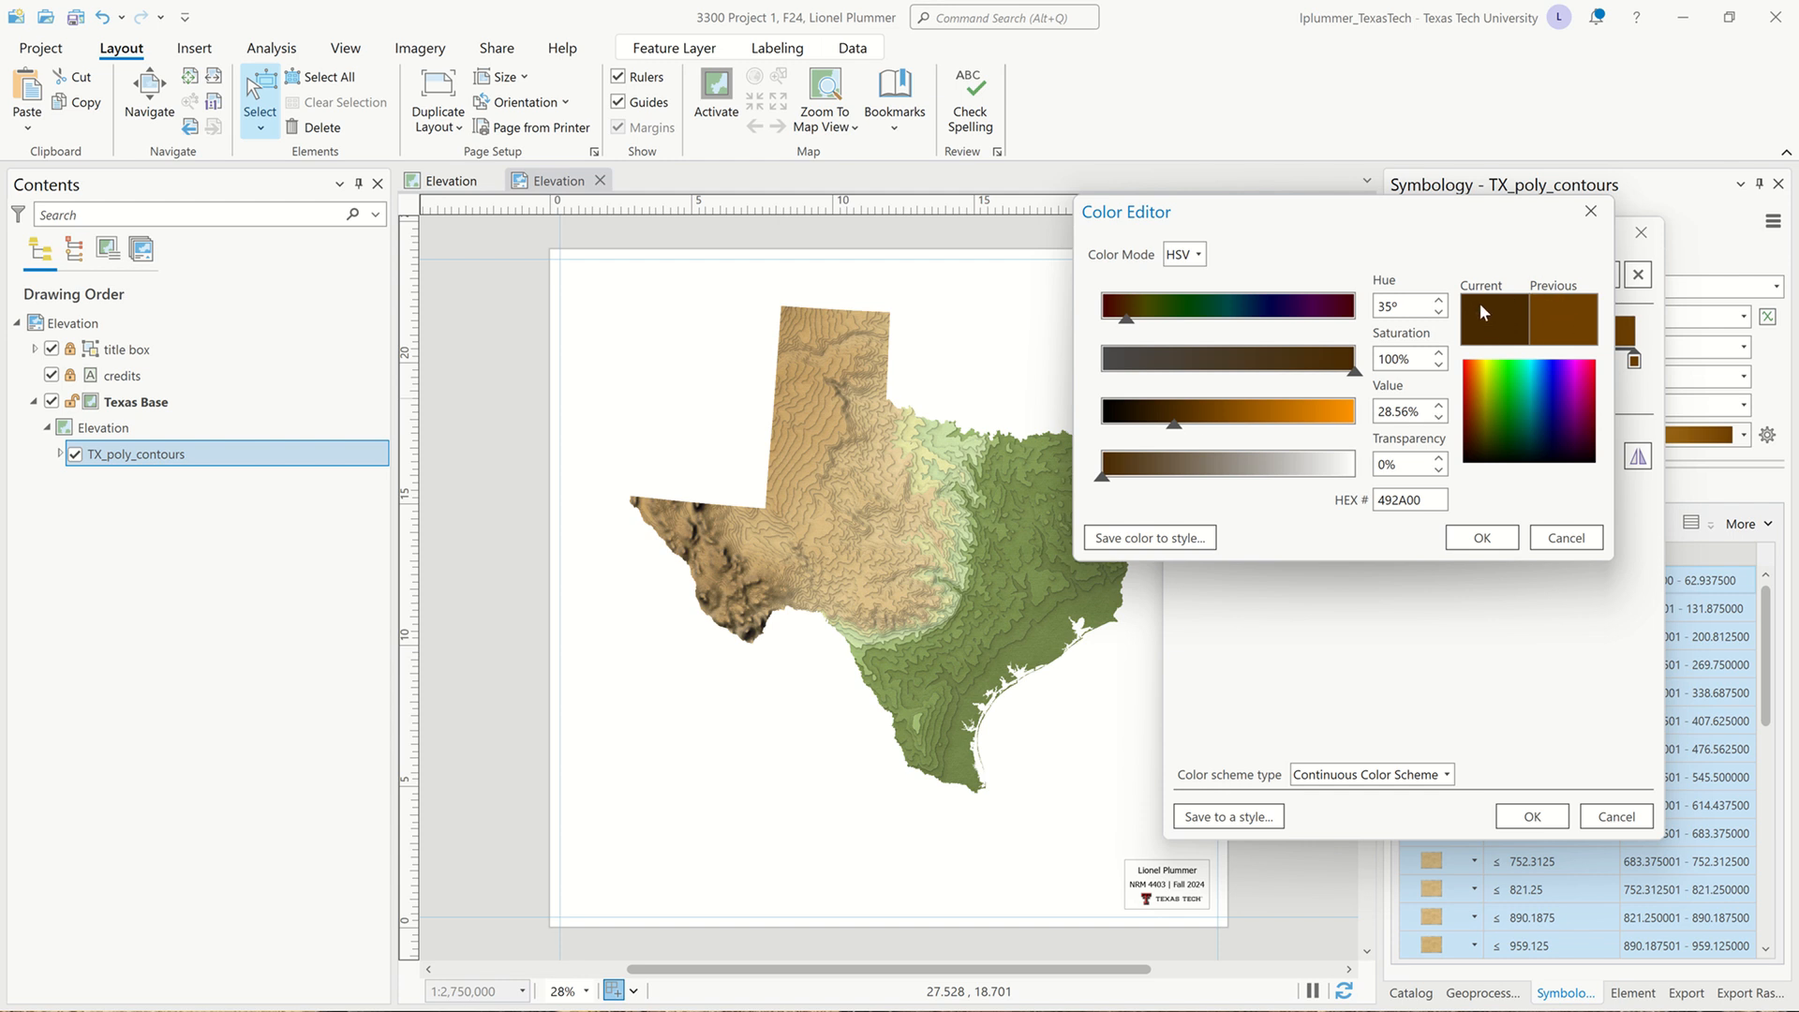
{"action": "left_click", "coordinate": [1497, 534]}
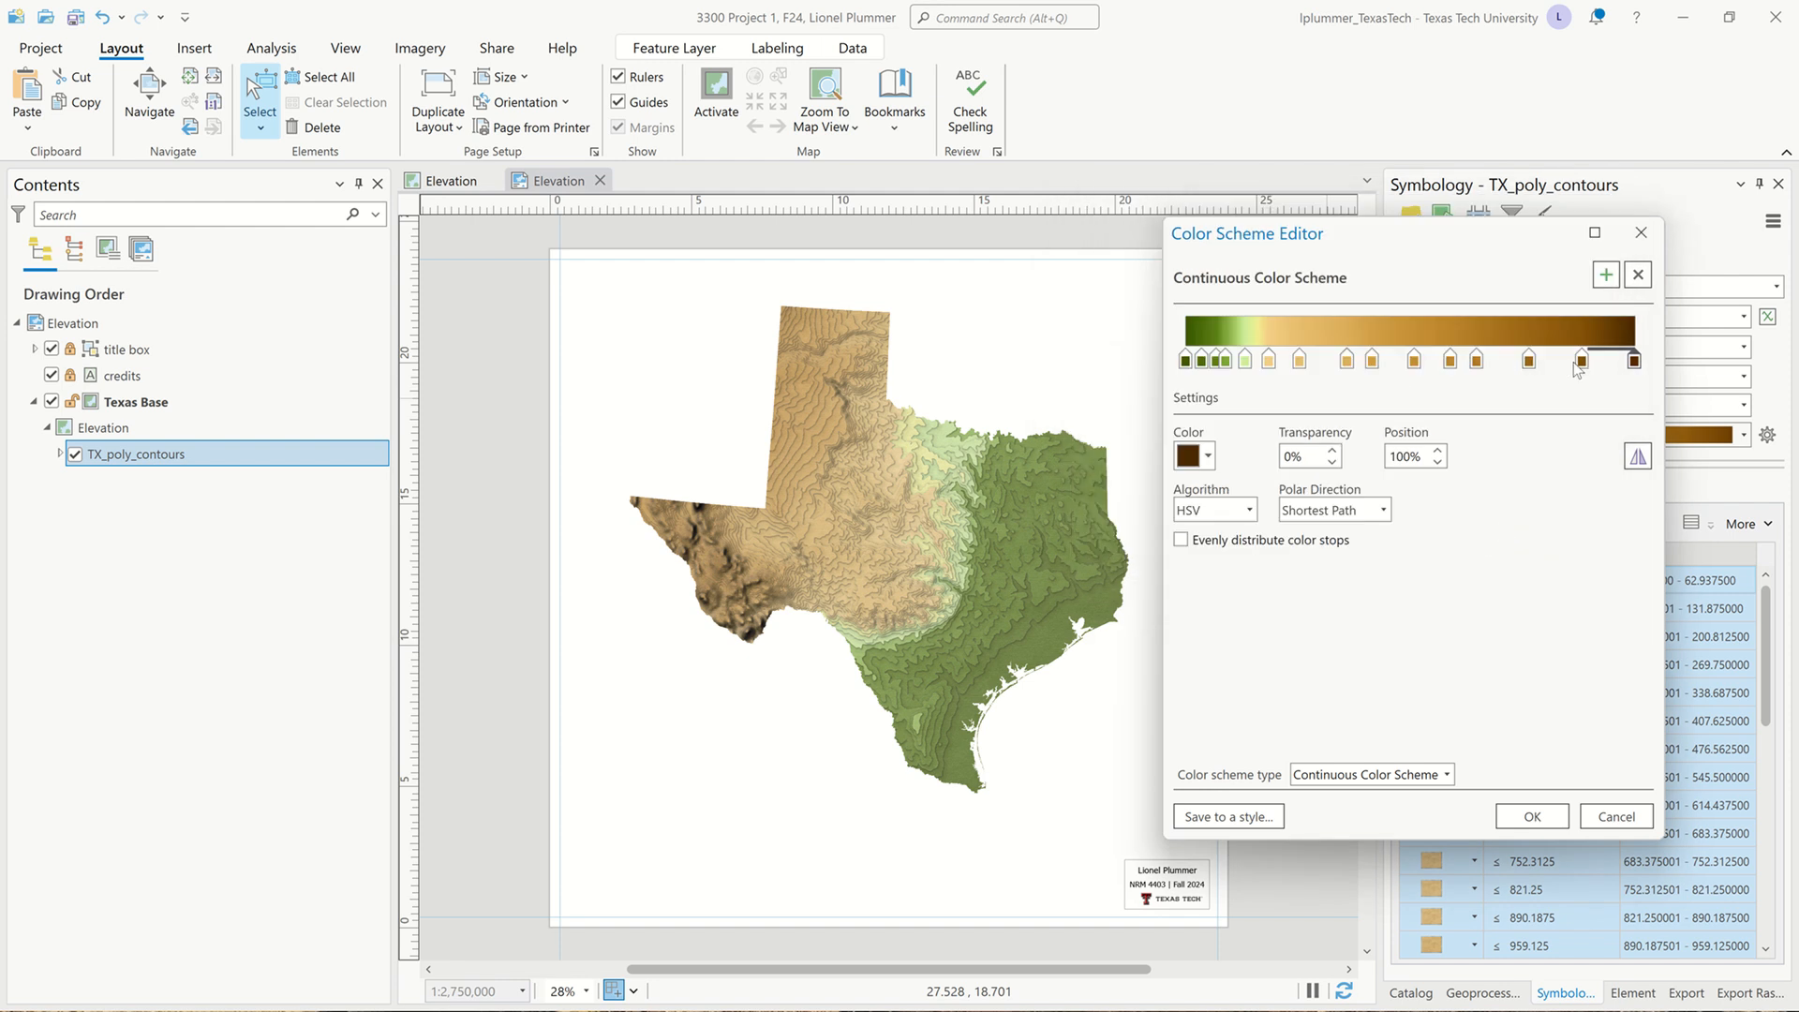
{"action": "left_click", "coordinate": [1228, 360]}
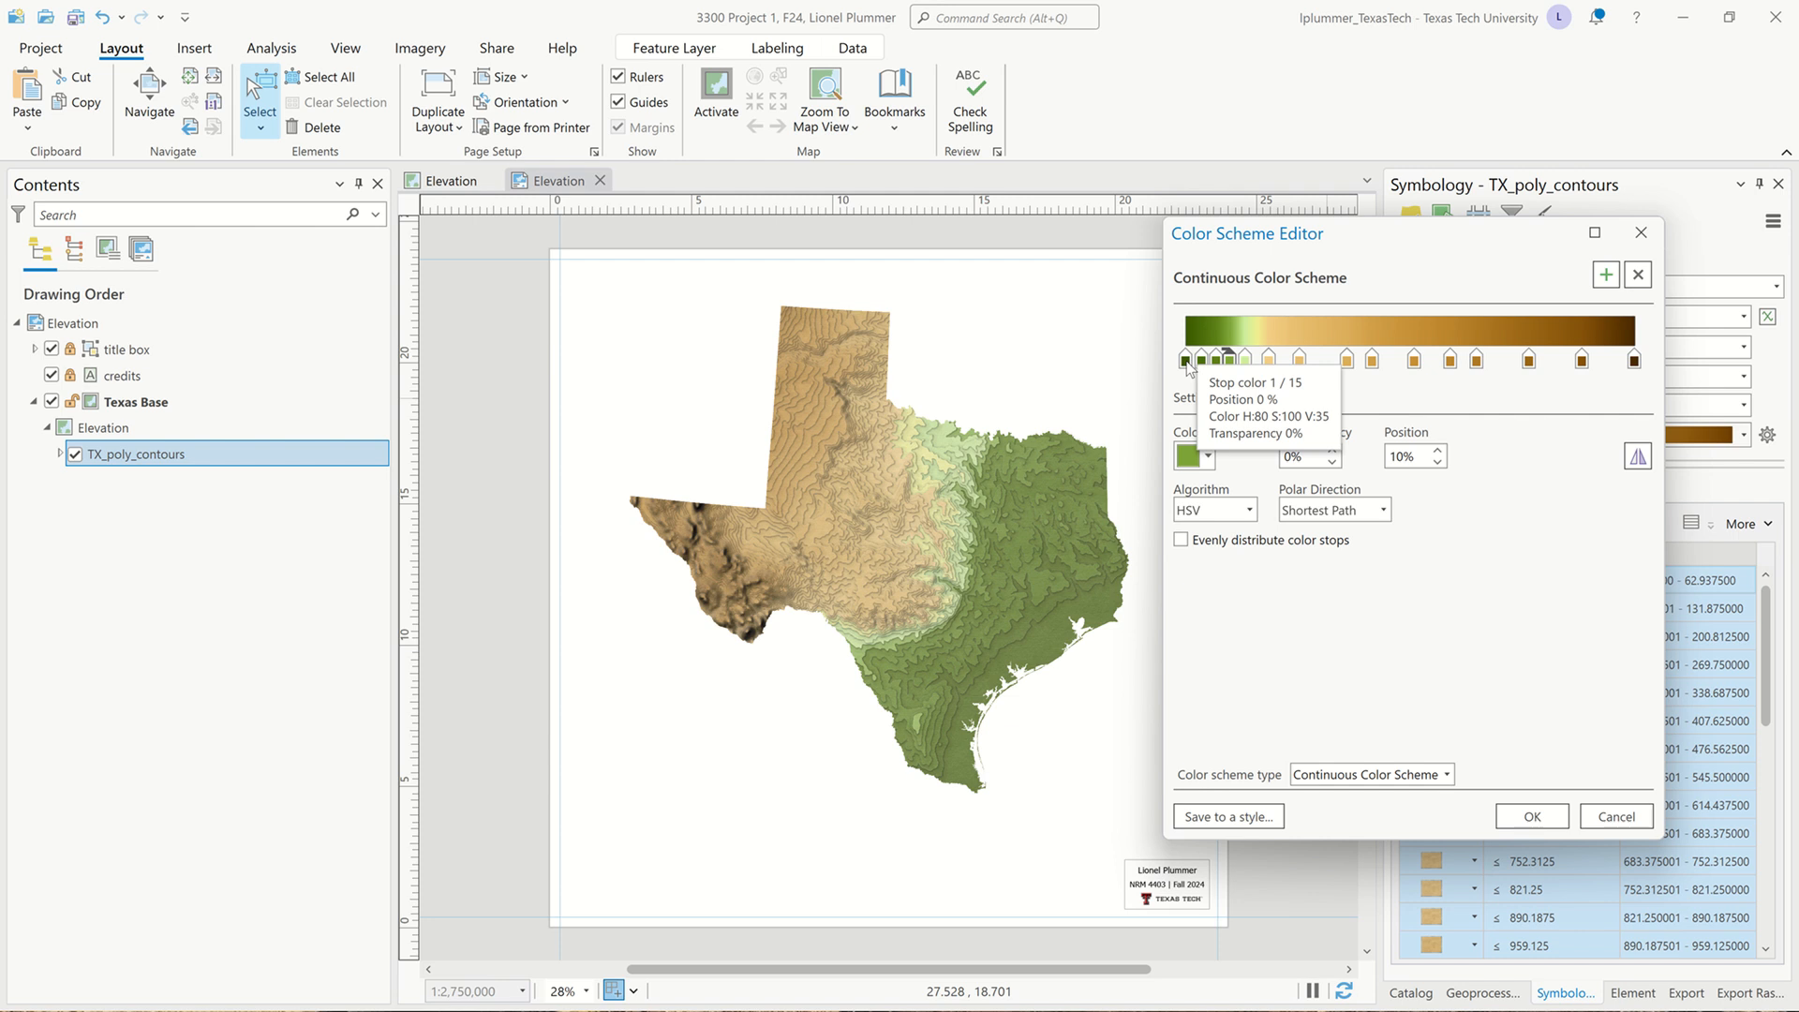
{"action": "left_click", "coordinate": [1633, 360]}
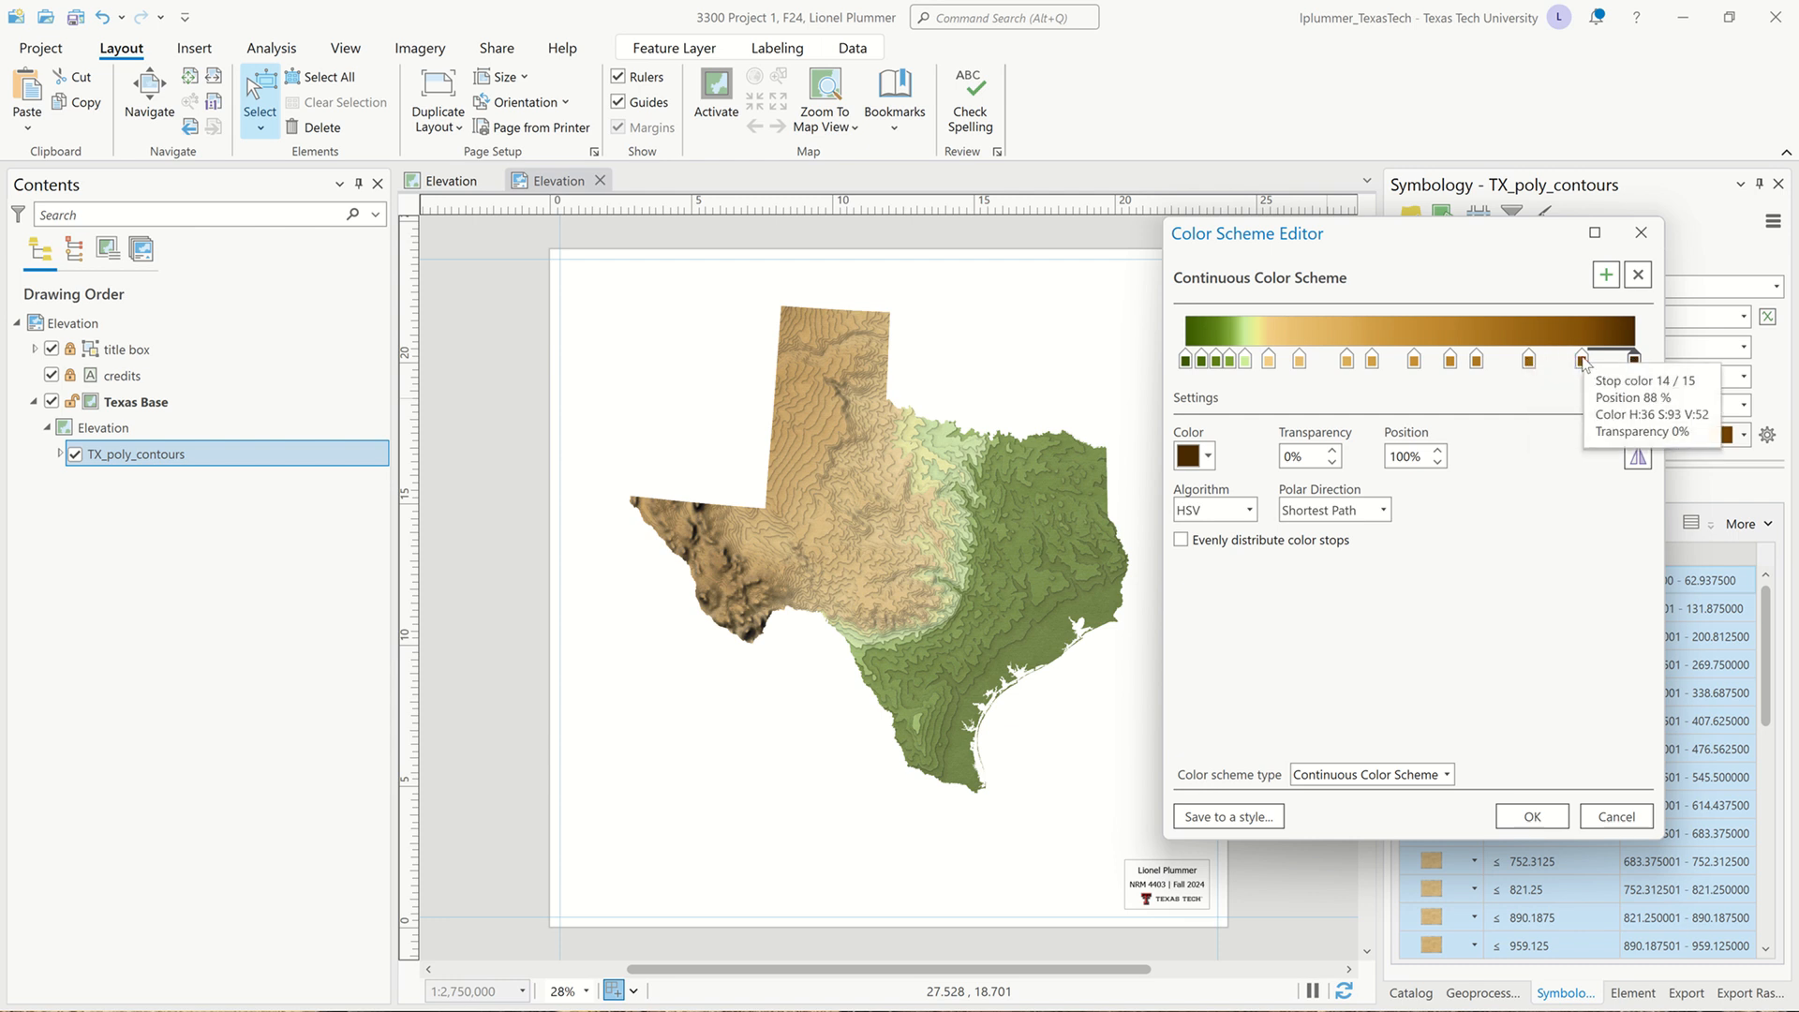
{"action": "left_click", "coordinate": [1579, 361]}
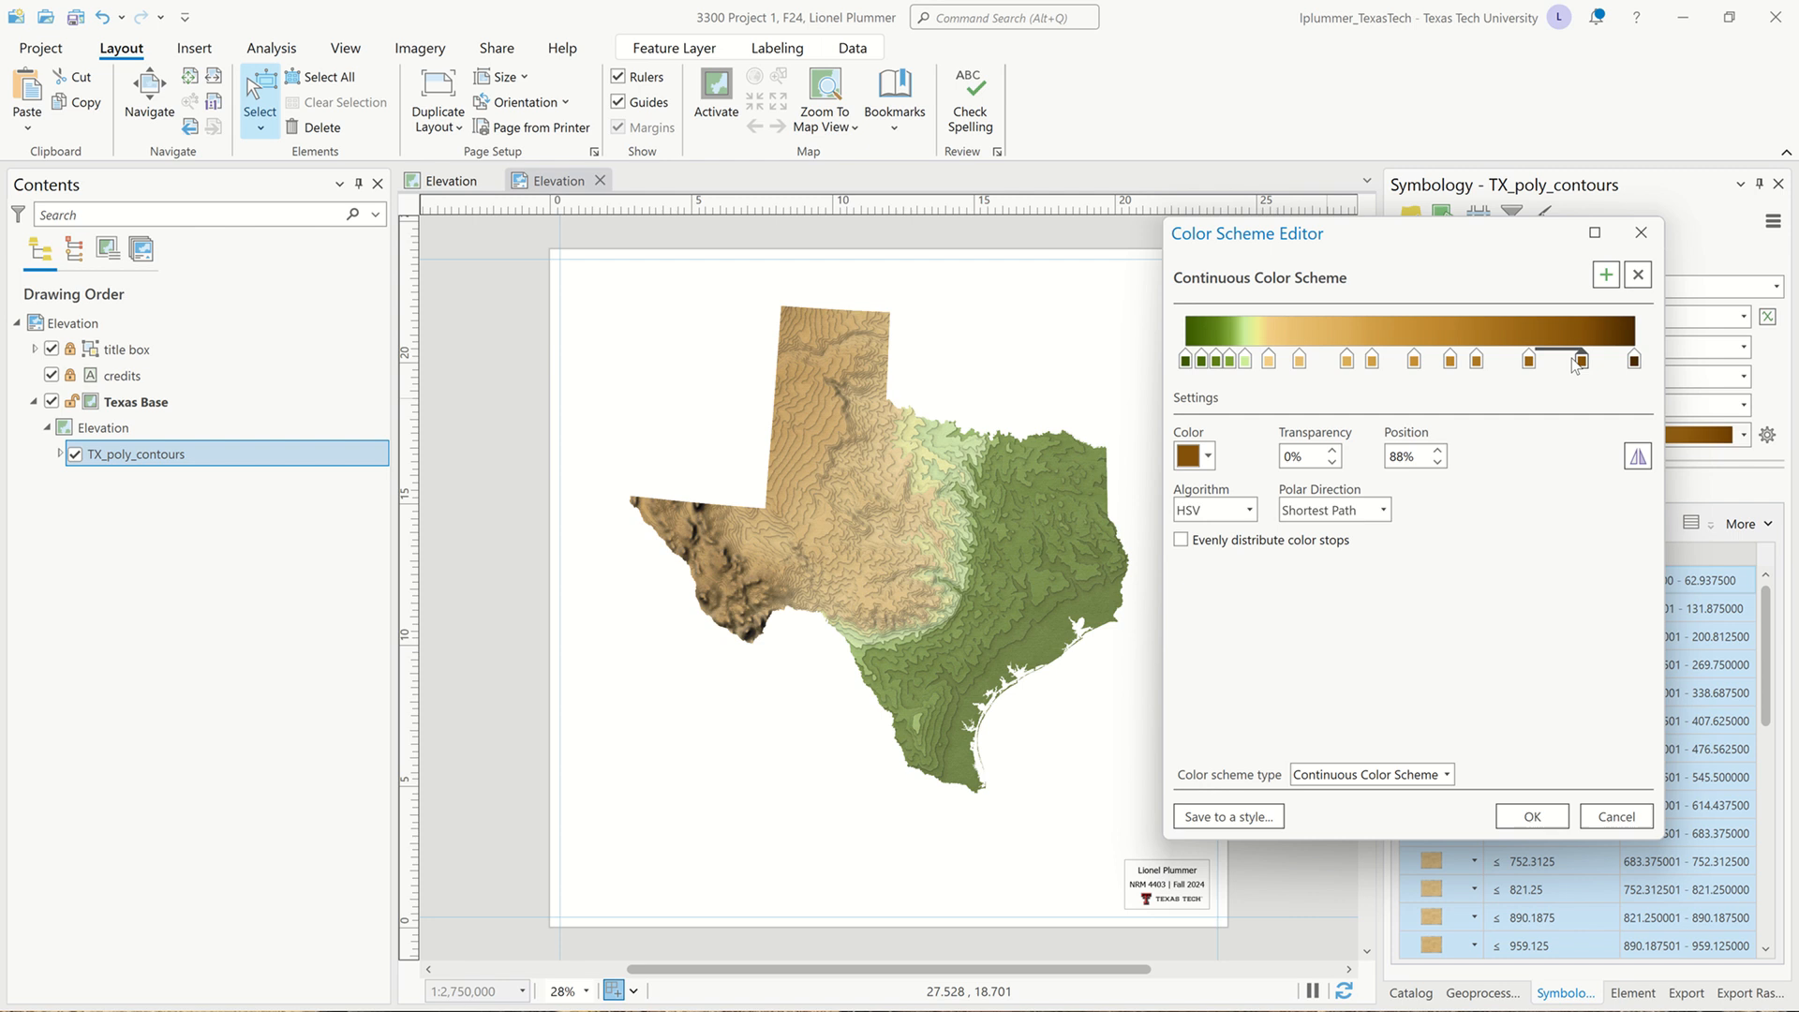
{"action": "left_click", "coordinate": [1606, 275]}
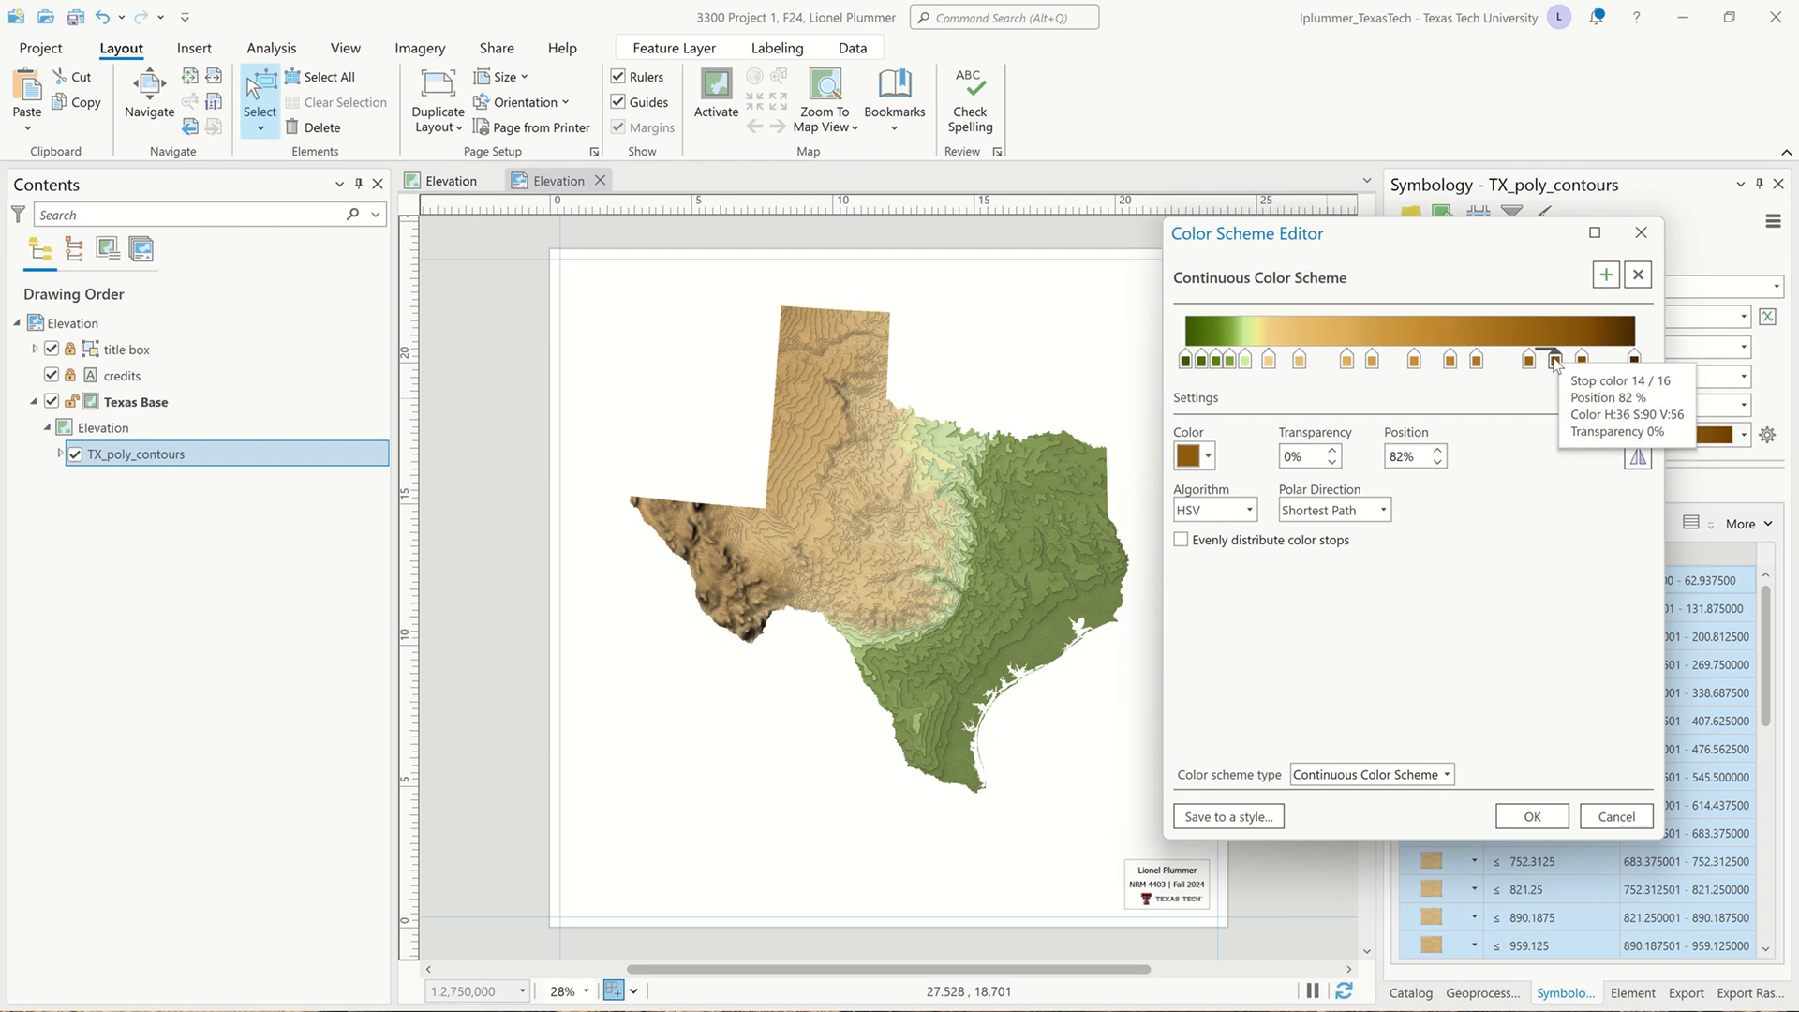
{"action": "left_click", "coordinate": [1637, 276]}
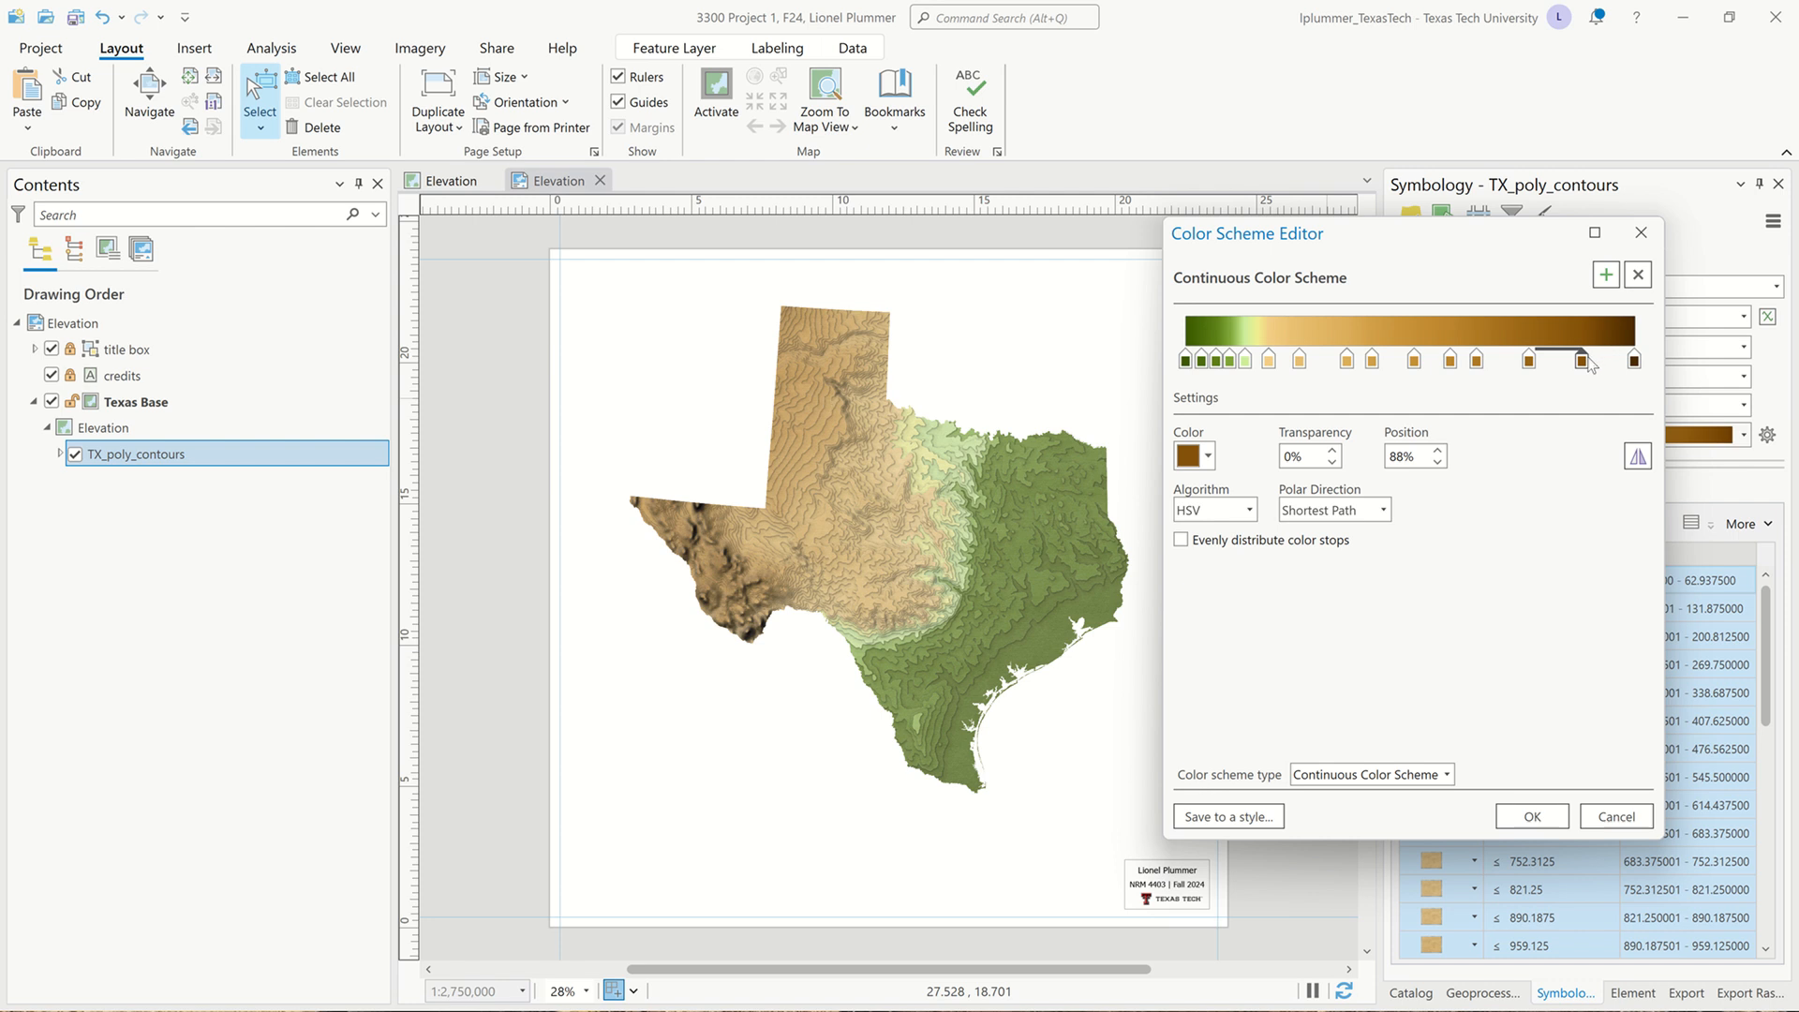
Delete the color stop just before the 88% stop and move the 88% stop to 74%.
{"action": "left_click", "coordinate": [1530, 362]}
{"action": "left_click", "coordinate": [1638, 276]}
{"action": "left_click_drag", "start_coordinate": [1582, 361], "coordinate": [1520, 361]}
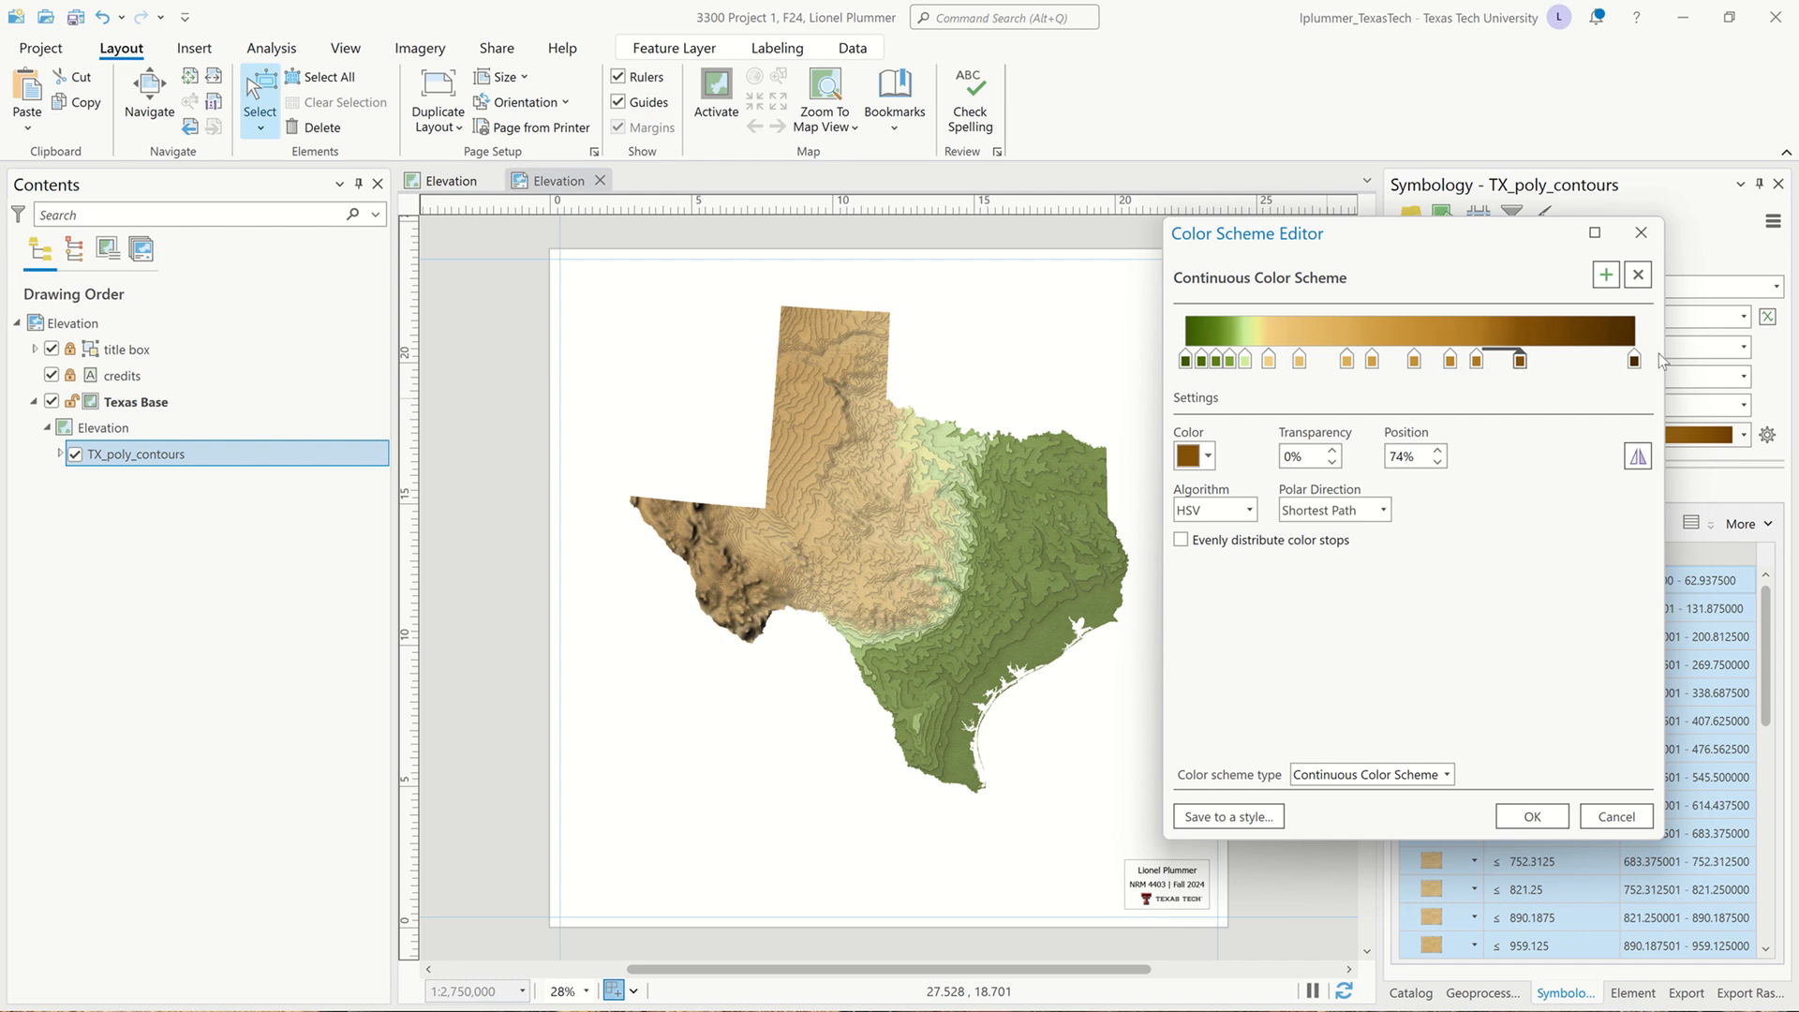
Extend the darkest brown with a color stop at 87% and apply the edited scheme to the contours.
{"action": "left_click_drag", "start_coordinate": [1633, 359], "coordinate": [1580, 362]}
{"action": "left_click", "coordinate": [1579, 361]}
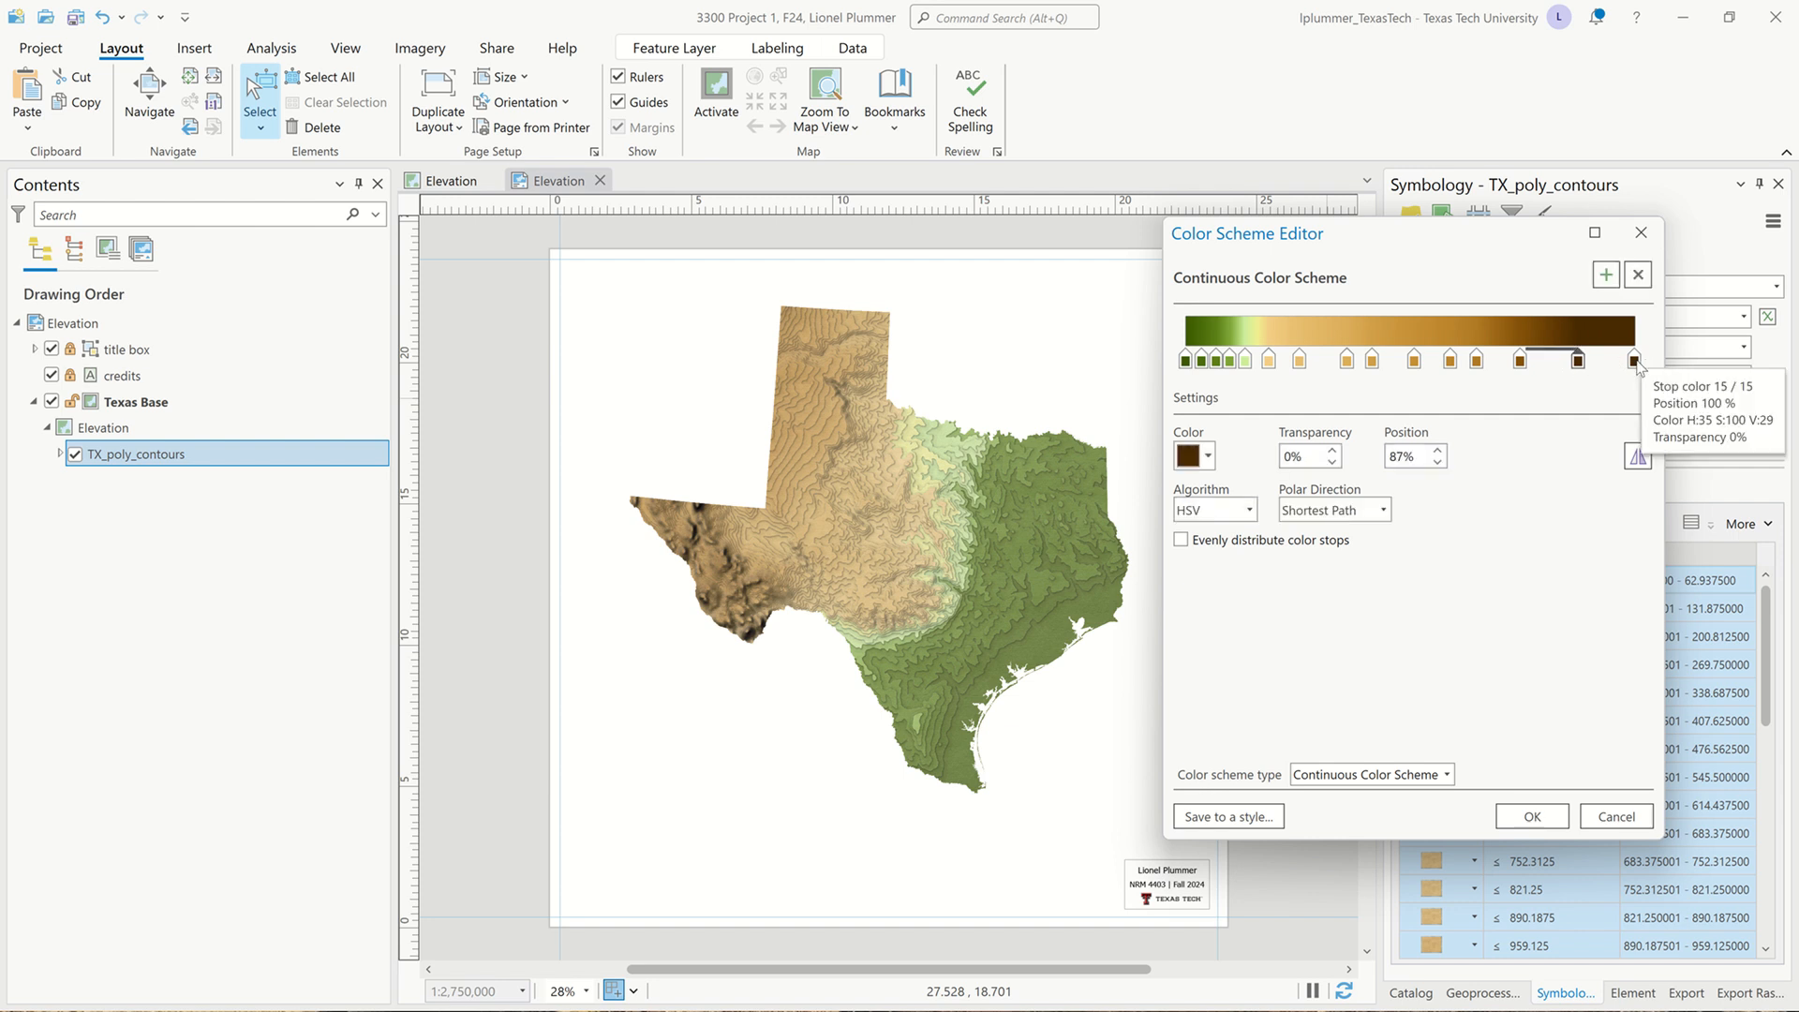
{"action": "left_click", "coordinate": [1533, 816]}
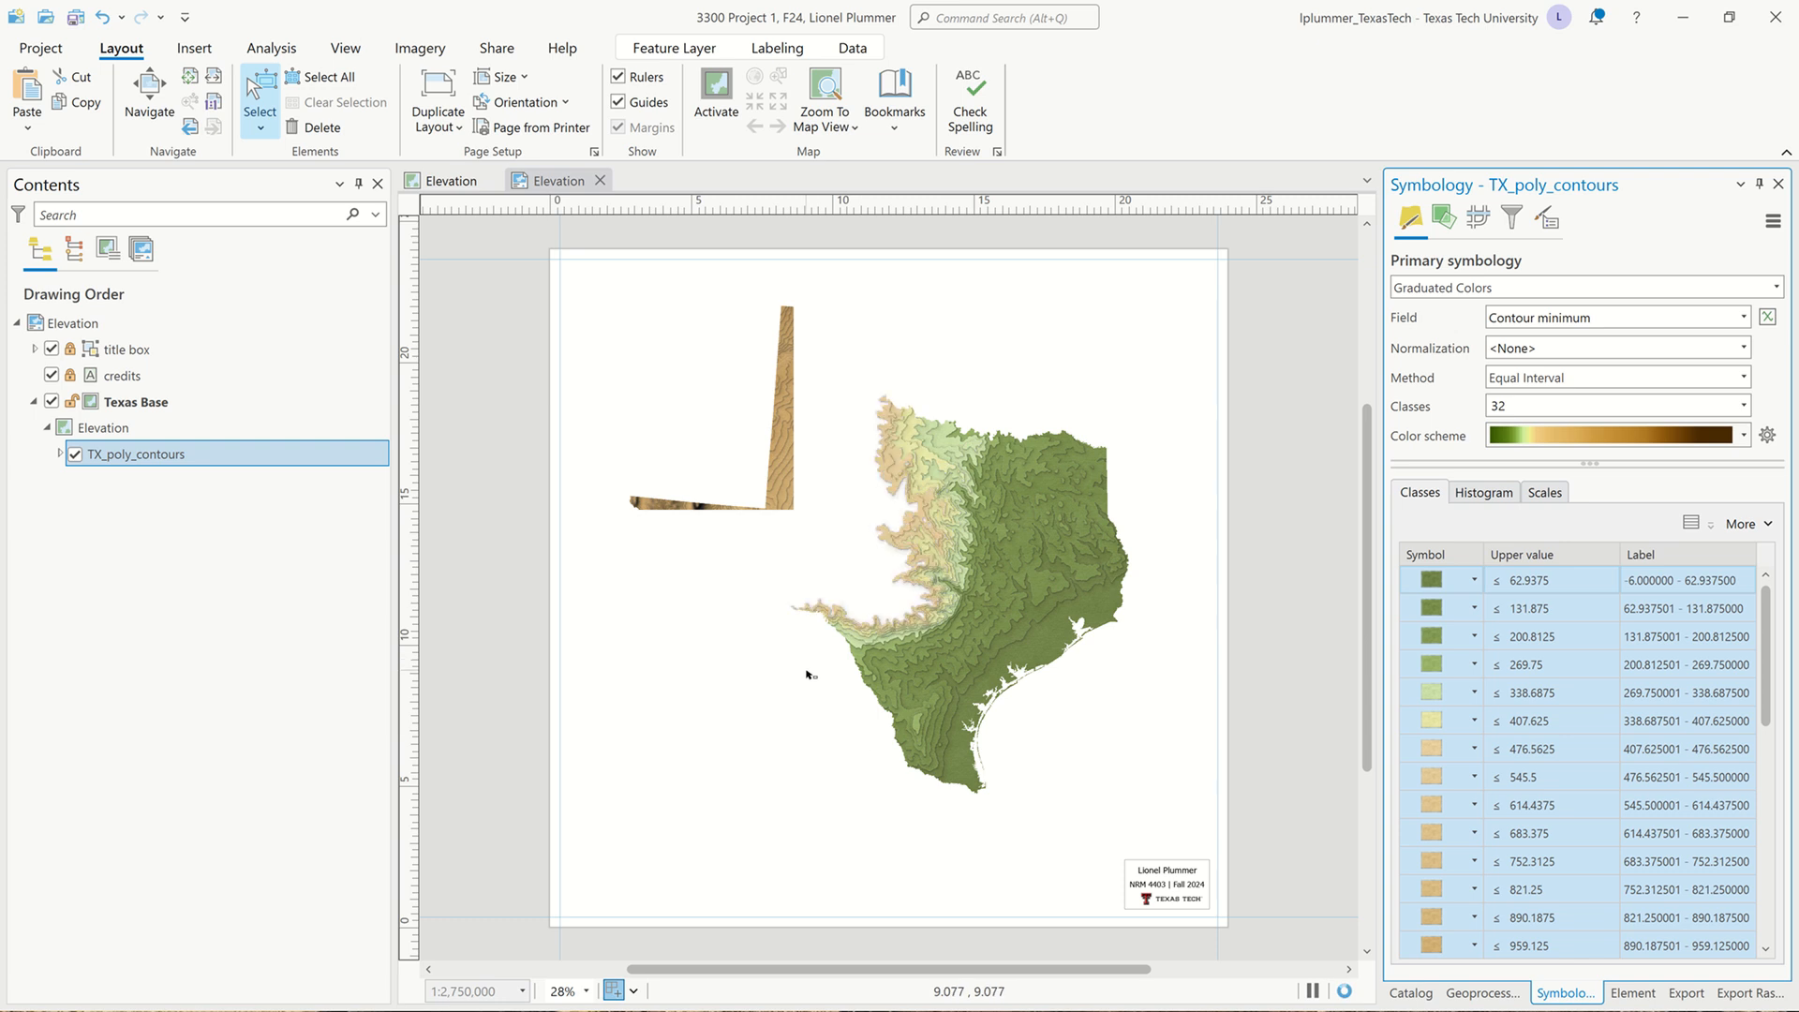
Review the class colors in the TX_poly_contours legend, and collapse the legend again.
{"action": "left_click", "coordinate": [60, 455]}
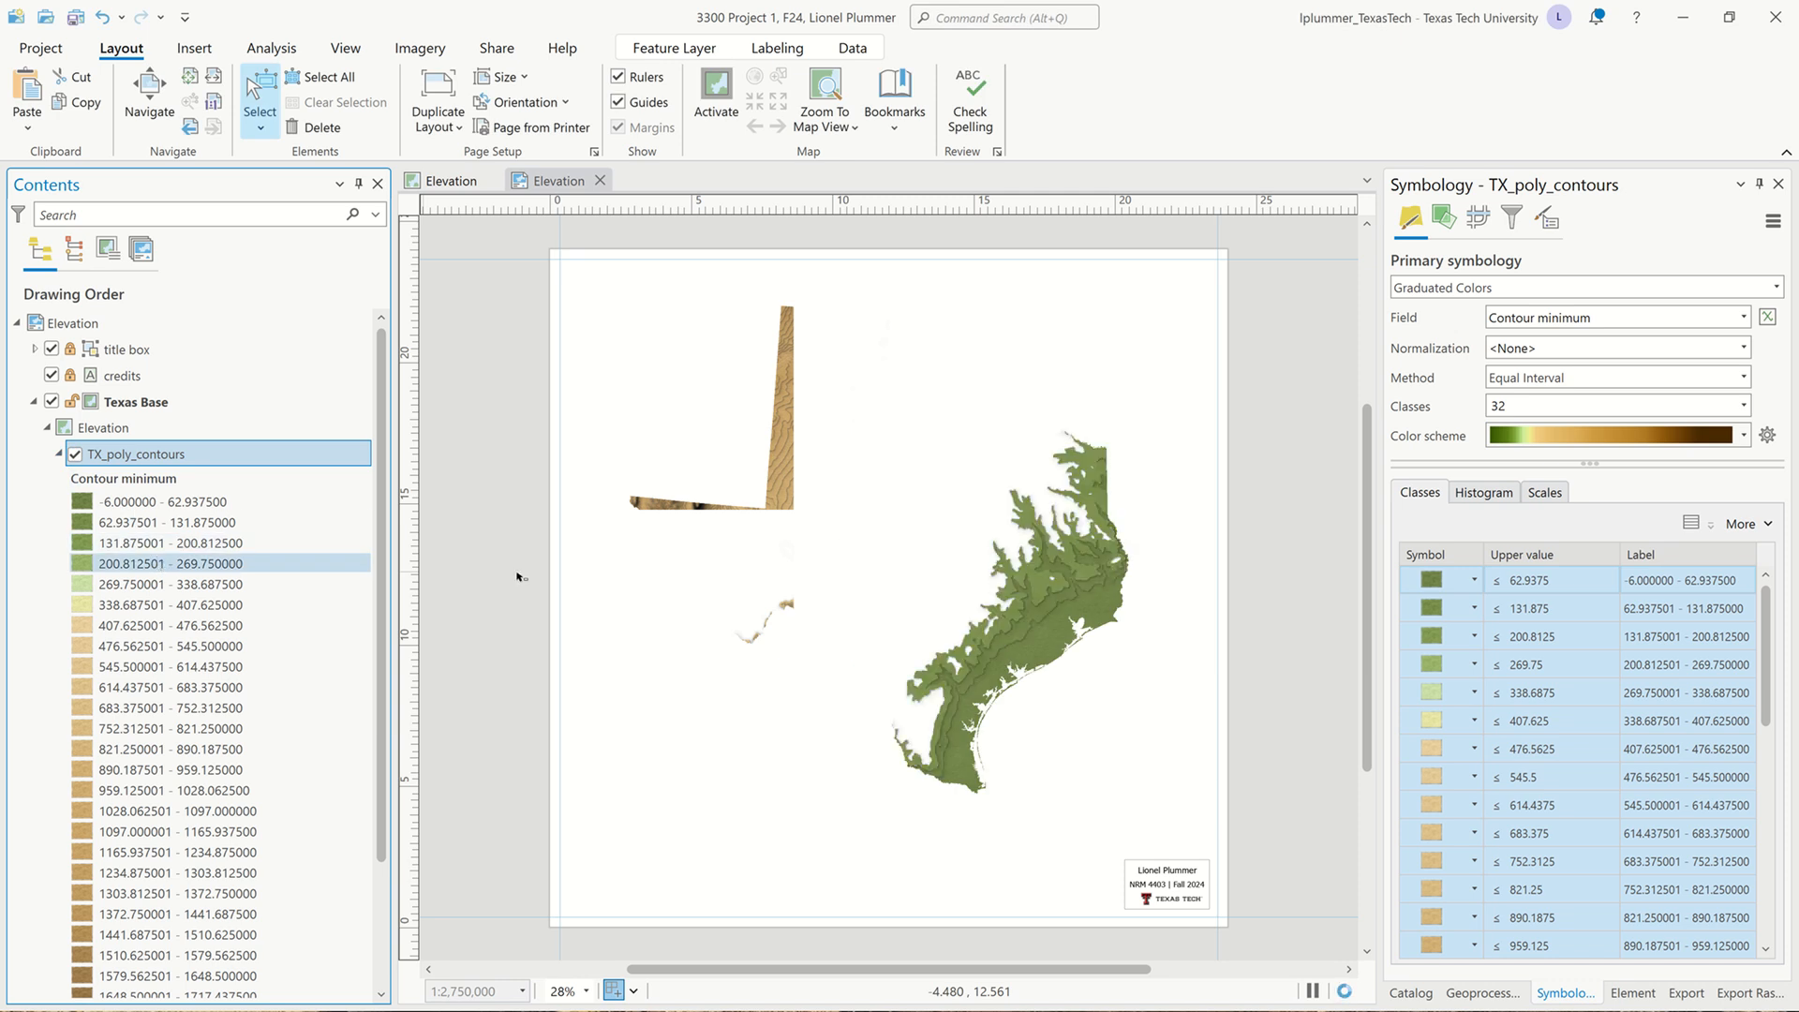
{"action": "left_click_drag", "start_coordinate": [662, 690], "coordinate": [662, 622]}
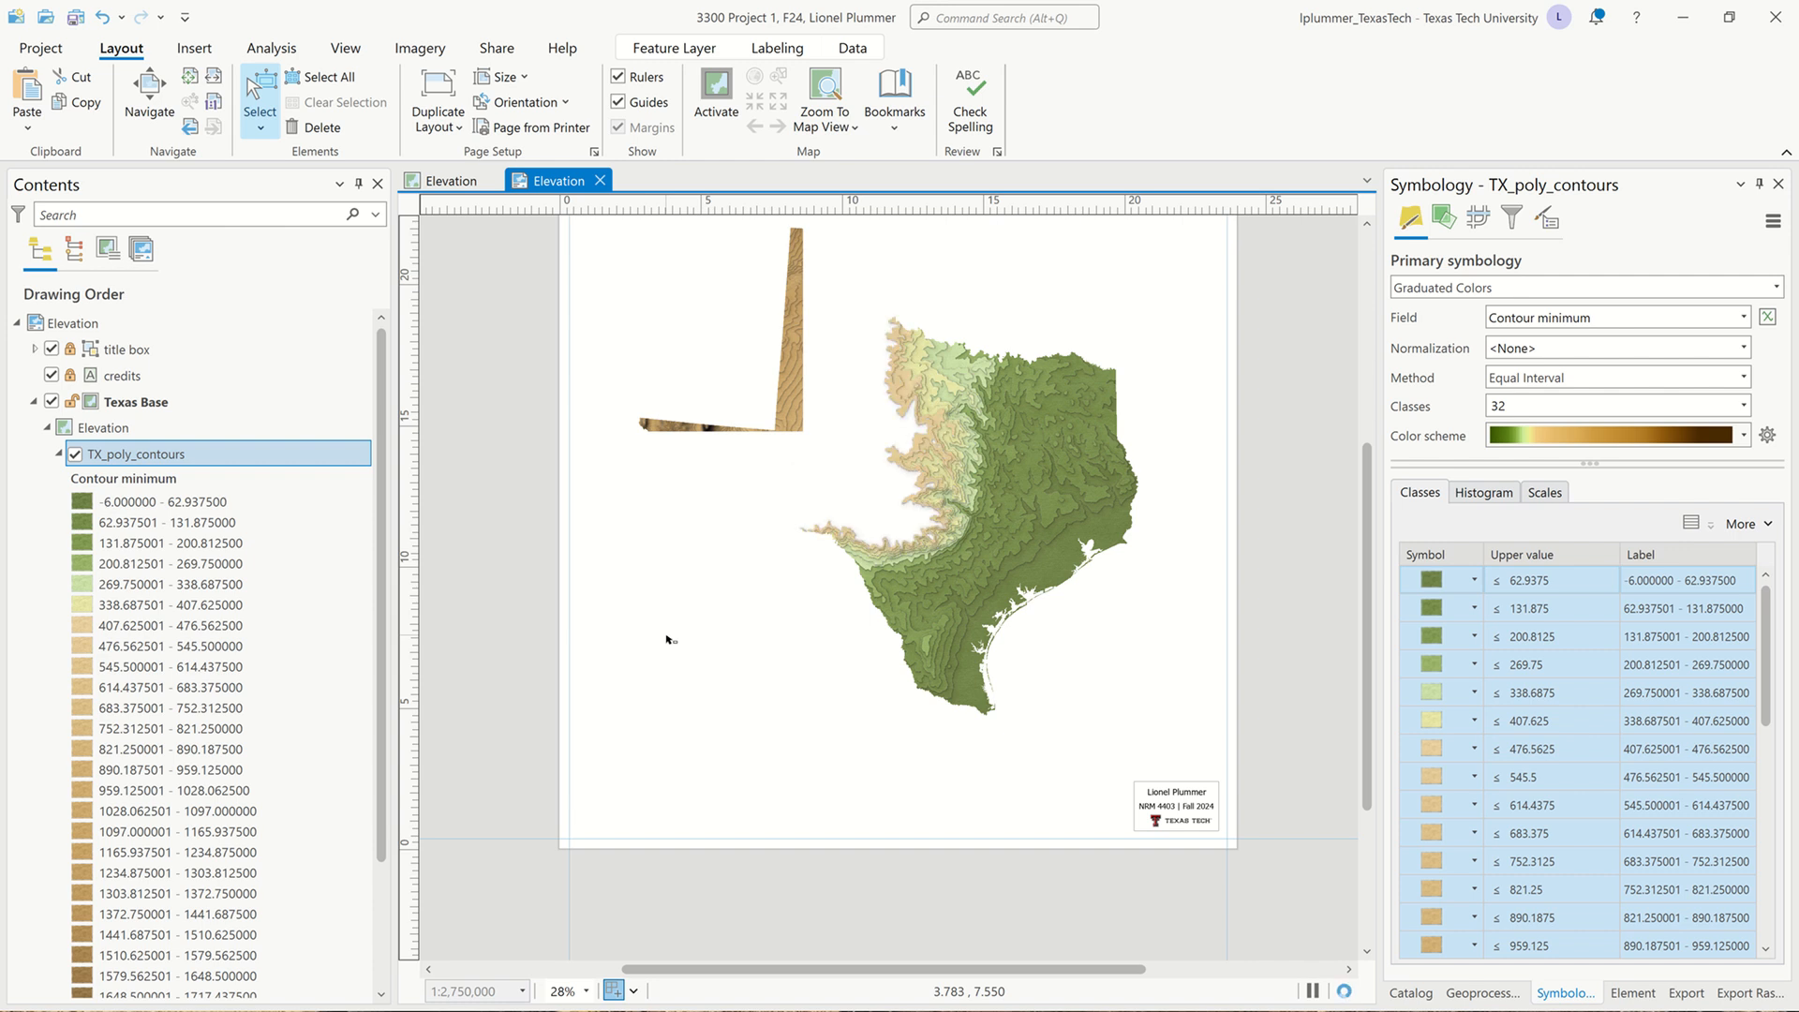
{"action": "left_click", "coordinate": [58, 455]}
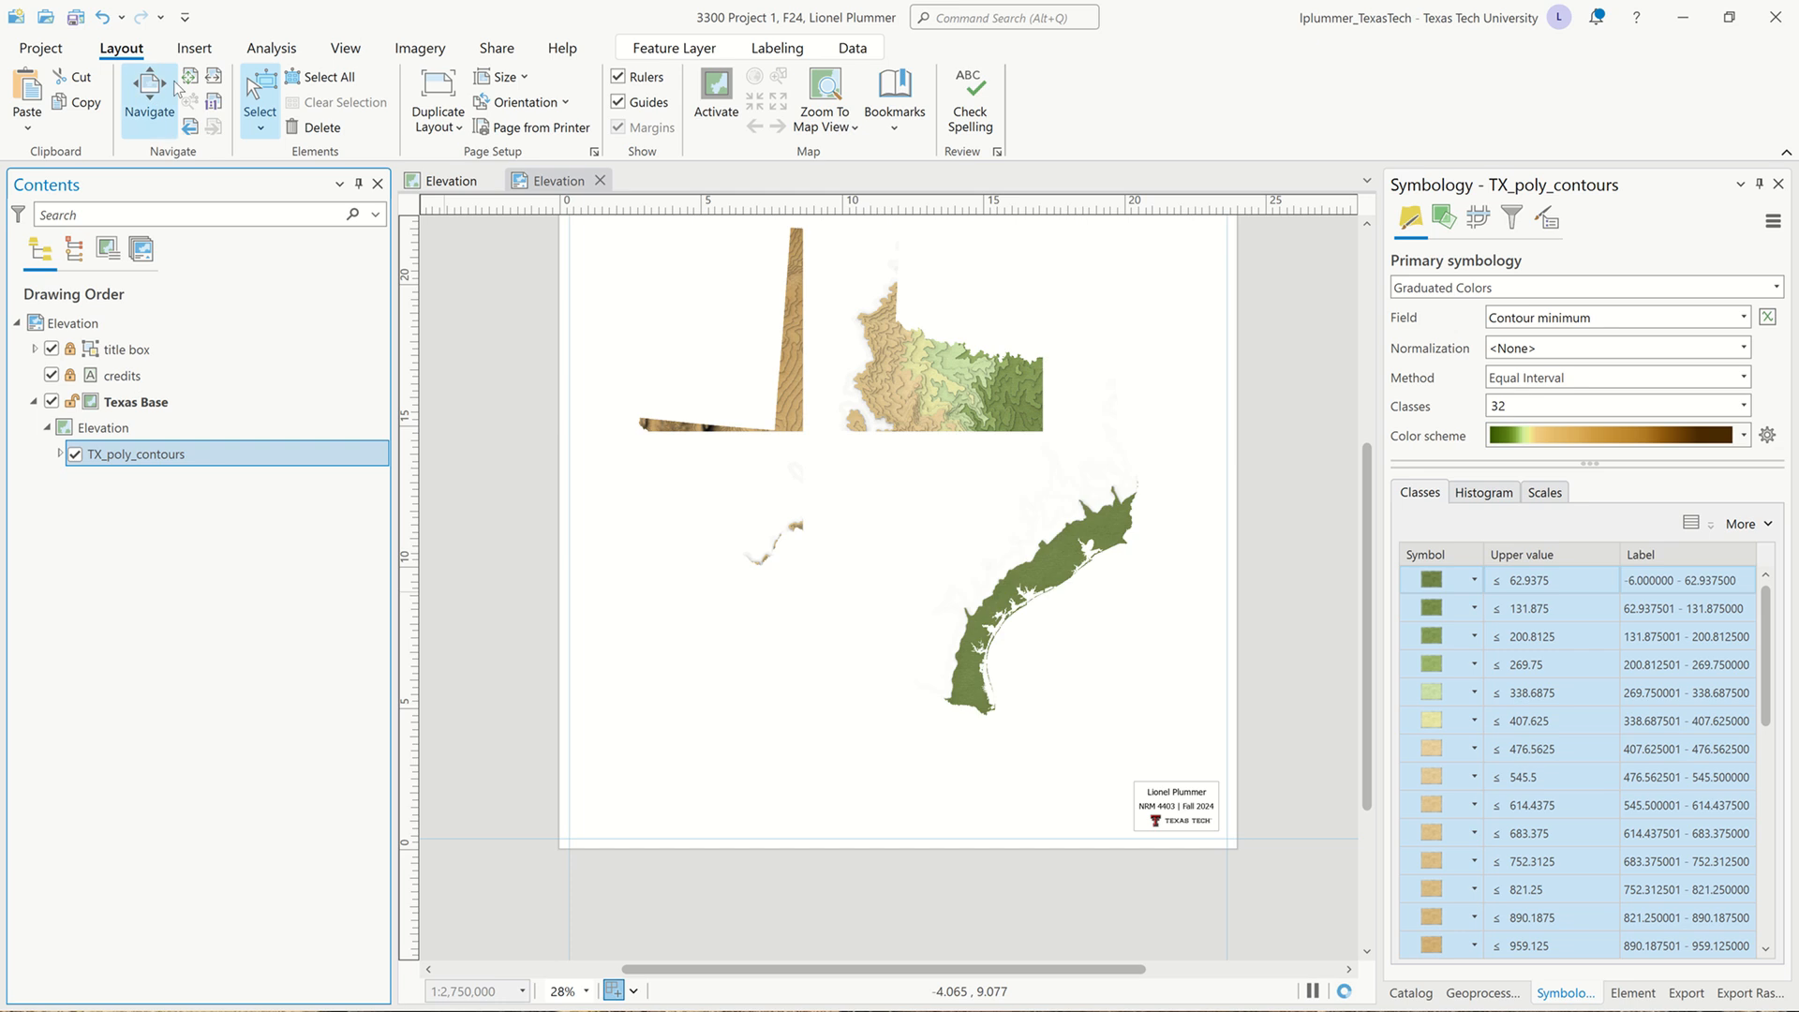
Insert a Reference Scale dynamic text element in the lower-left area of the layout page and check it up close.
{"action": "left_click", "coordinate": [194, 47]}
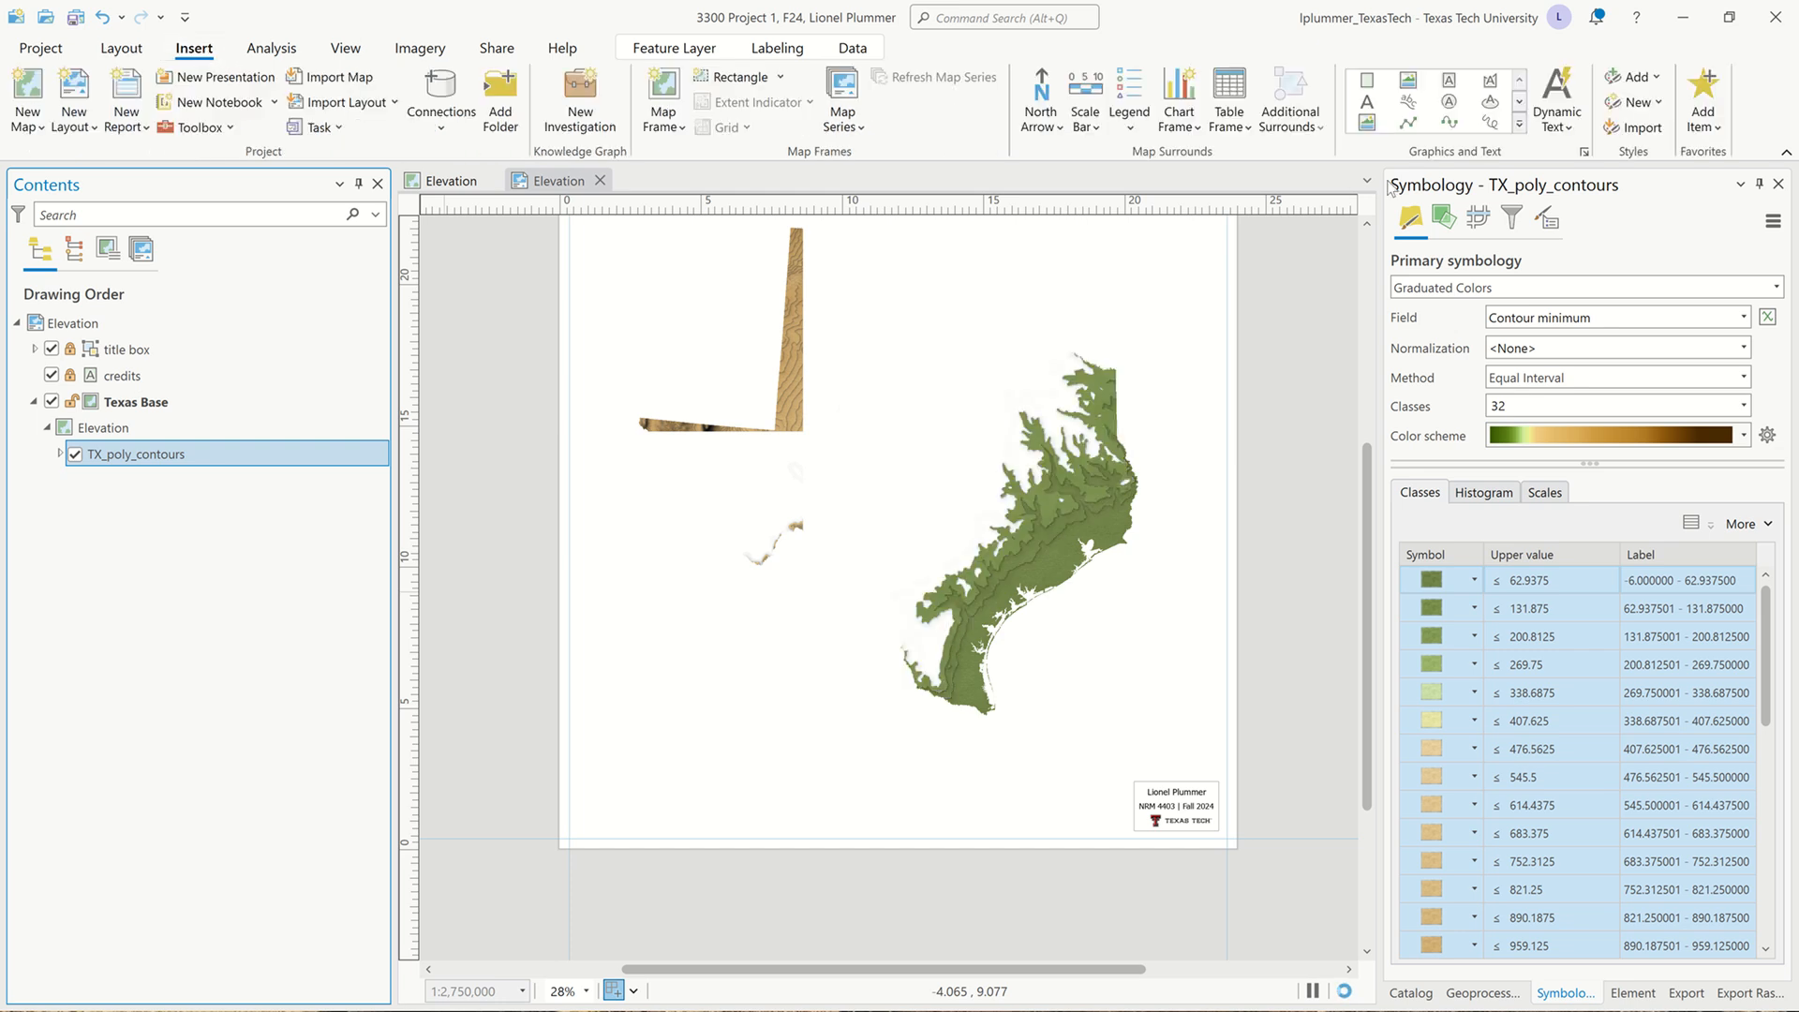
{"action": "left_click", "coordinate": [1571, 130]}
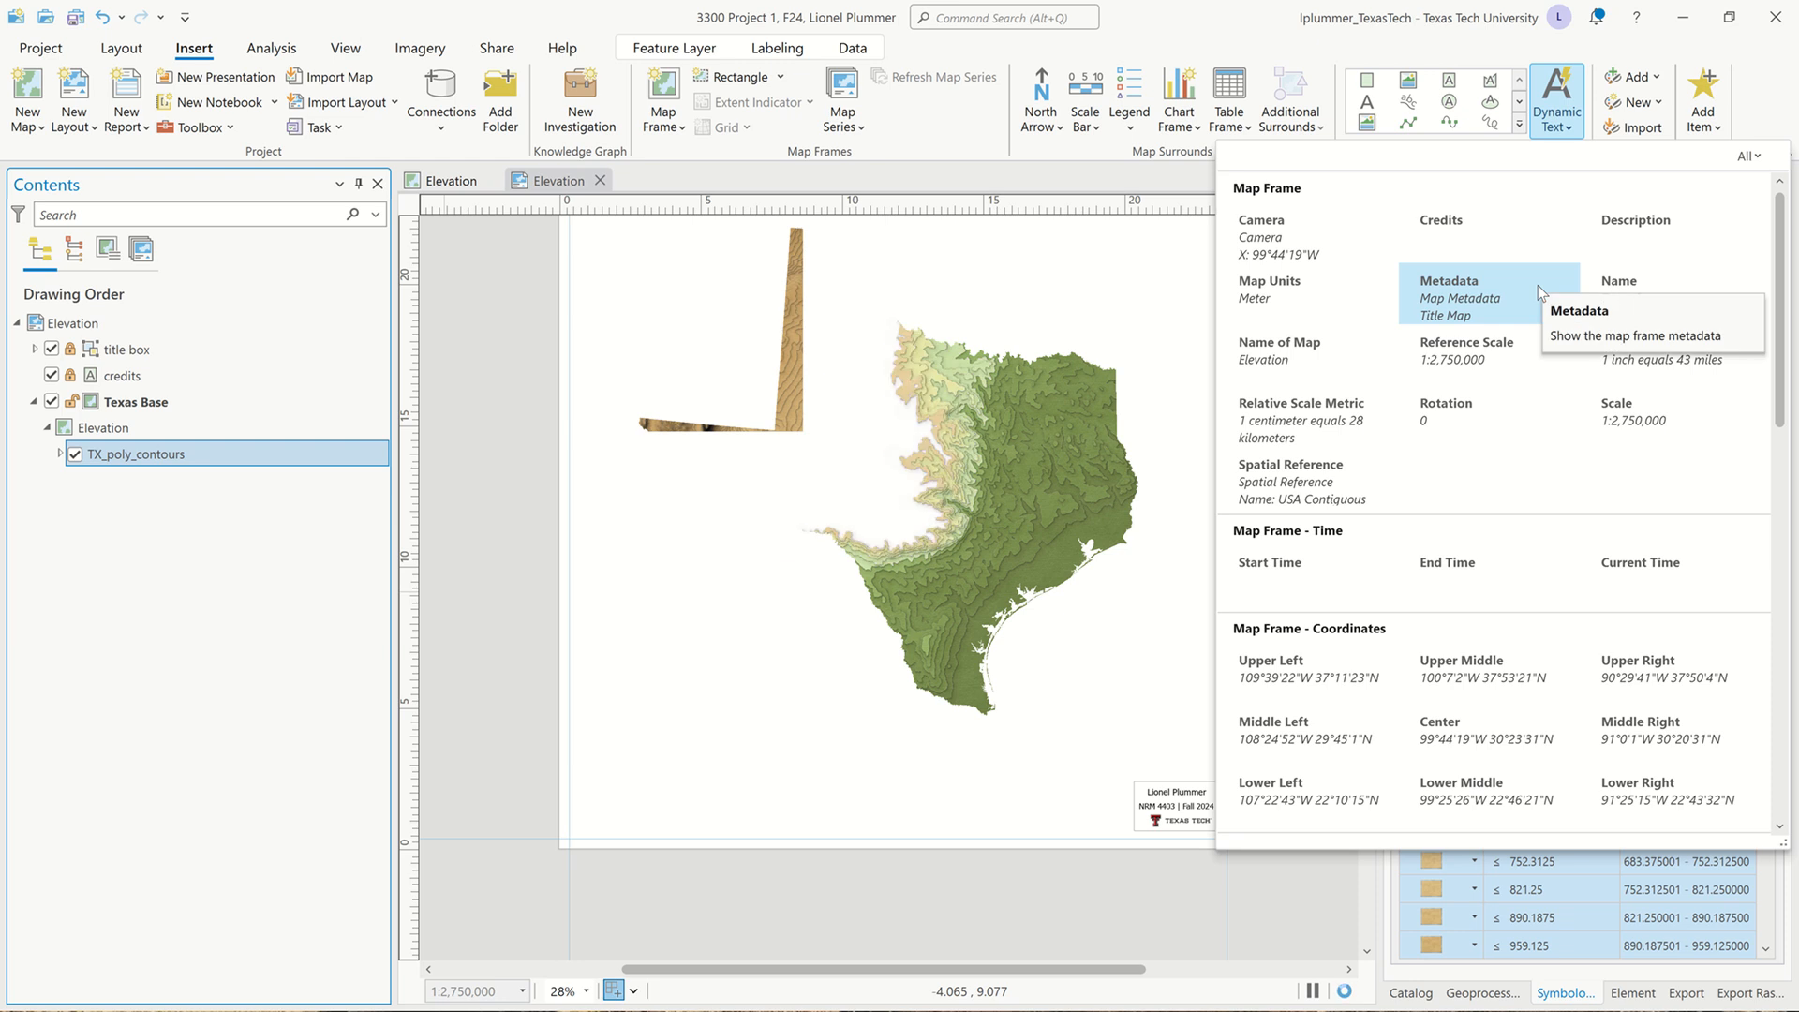
{"action": "left_click", "coordinate": [1464, 346]}
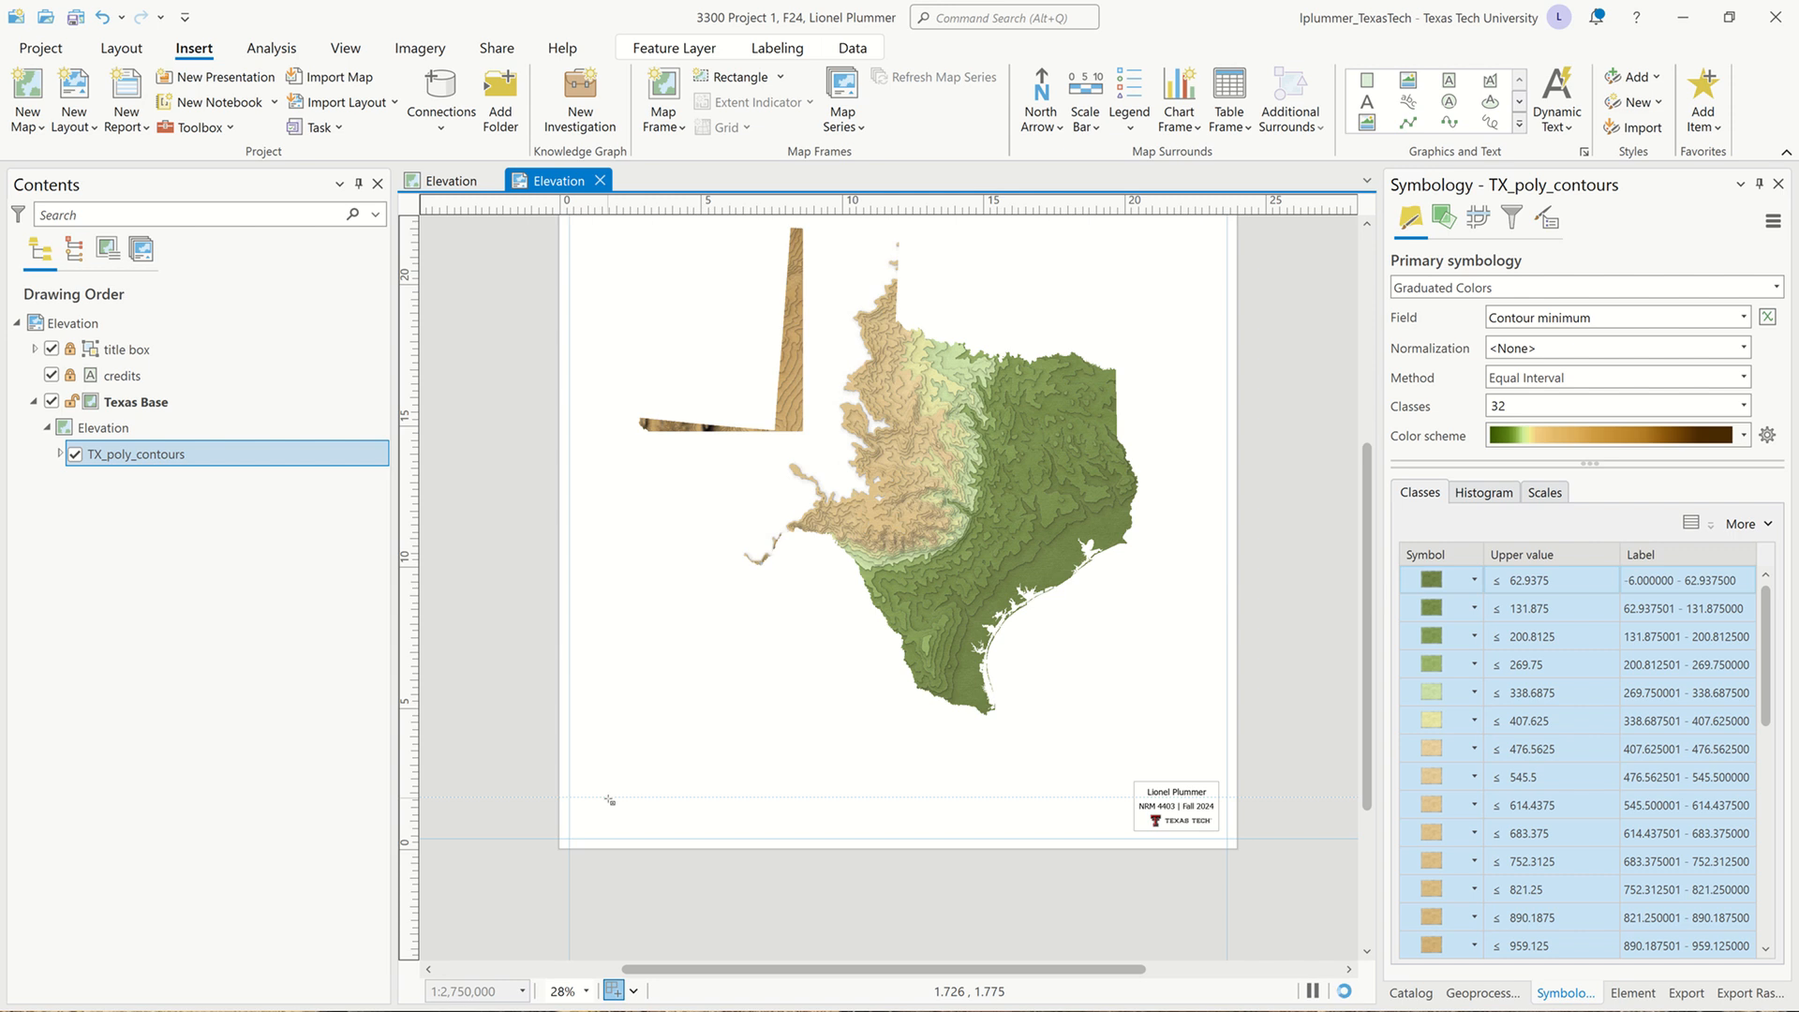
{"action": "left_click_drag", "start_coordinate": [609, 800], "coordinate": [665, 819]}
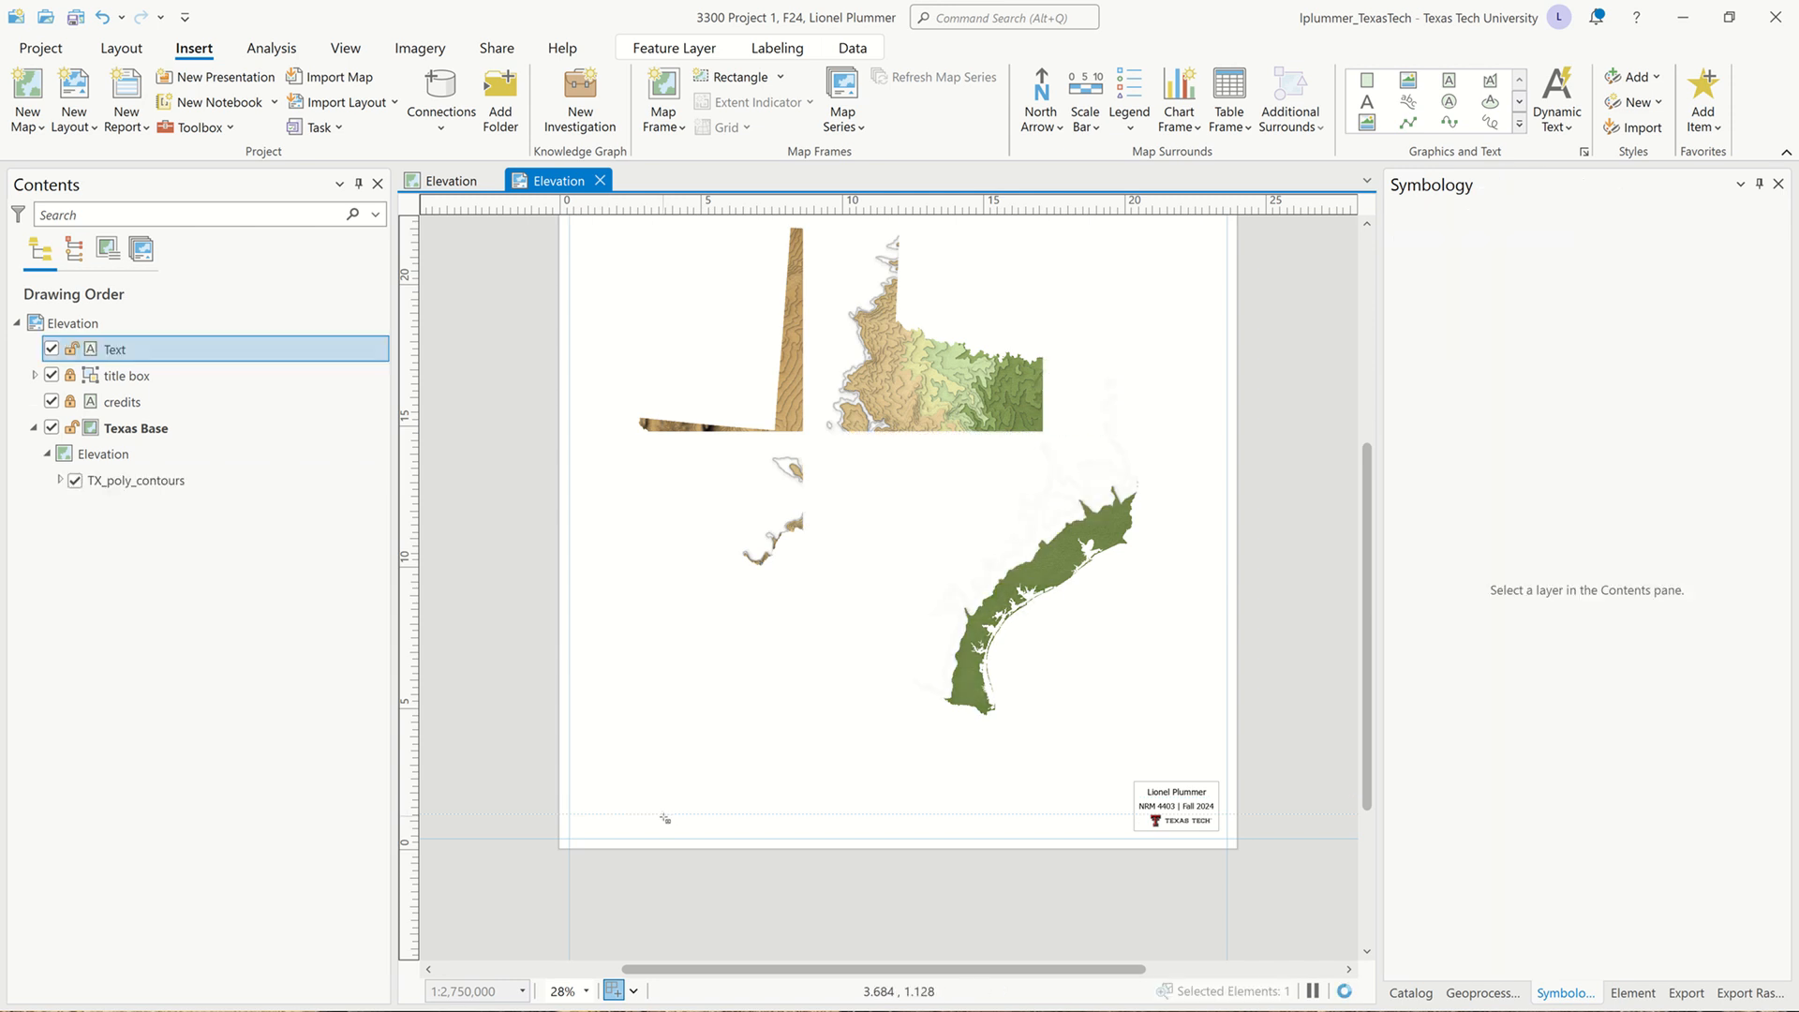
{"action": "scroll", "coordinate": [622, 810], "scroll_direction": "up", "scroll_amount": 3}
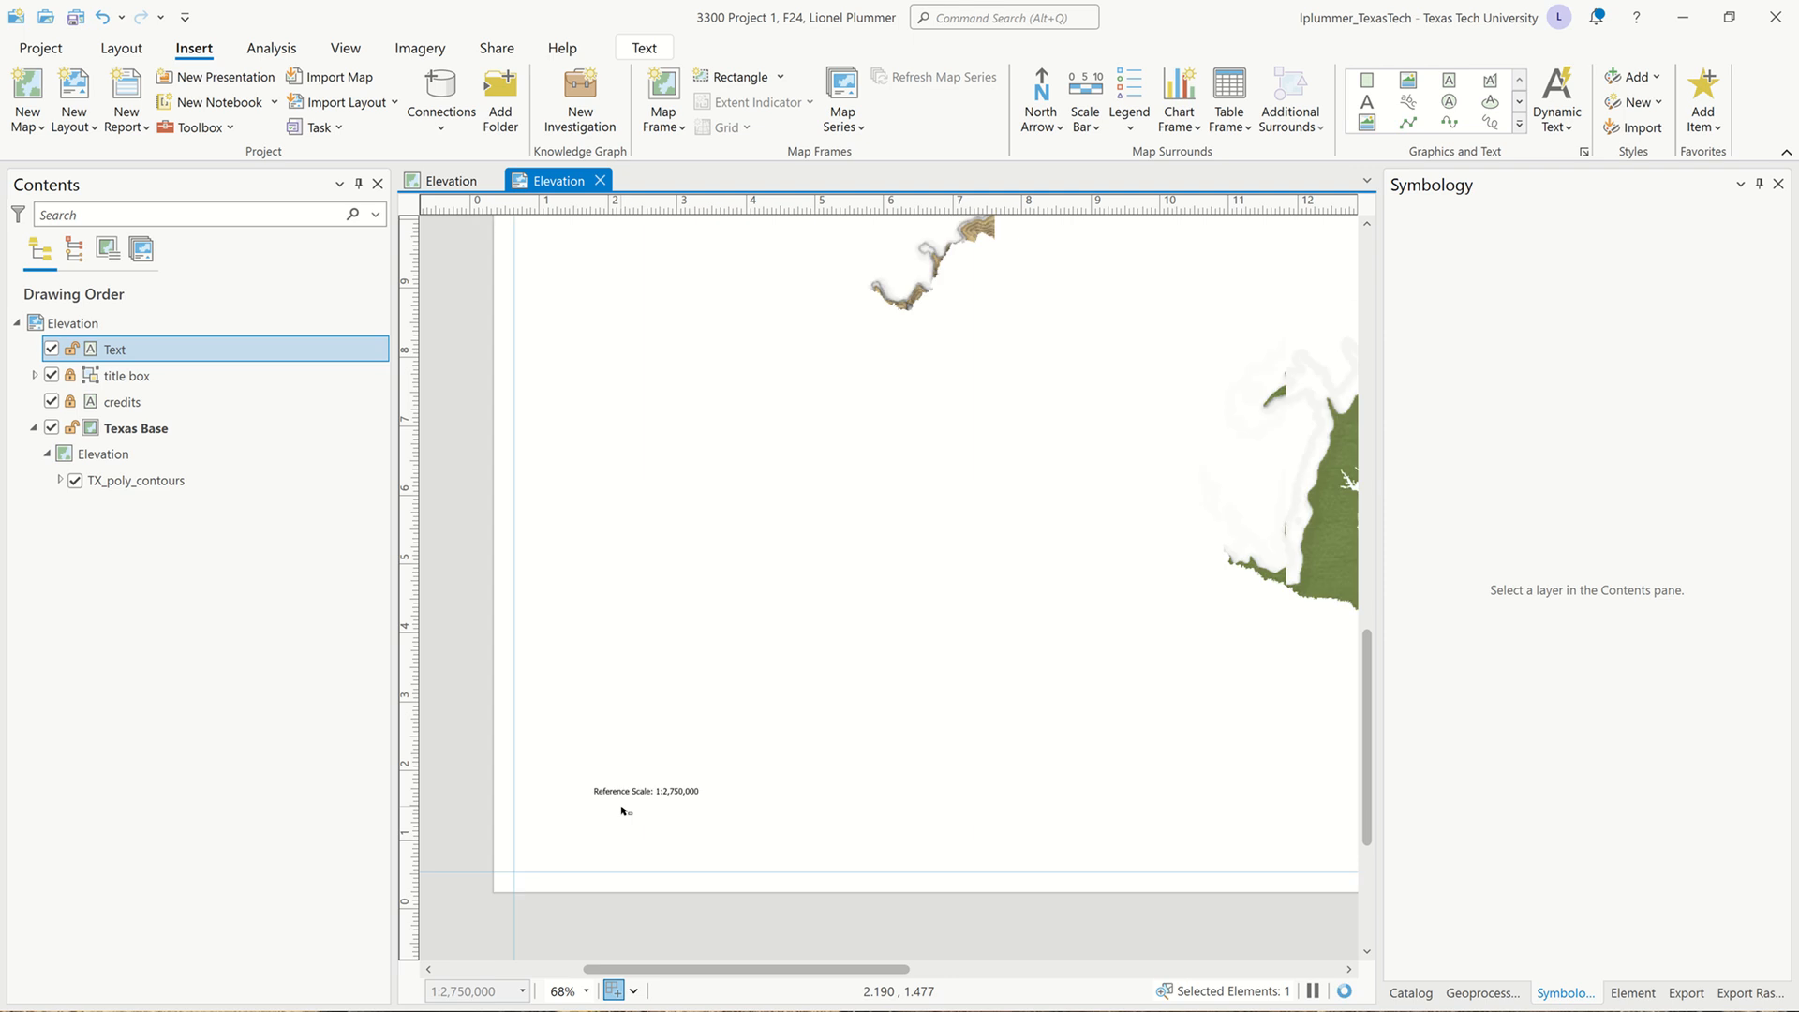
{"action": "scroll", "coordinate": [622, 811], "scroll_direction": "down", "scroll_amount": 3}
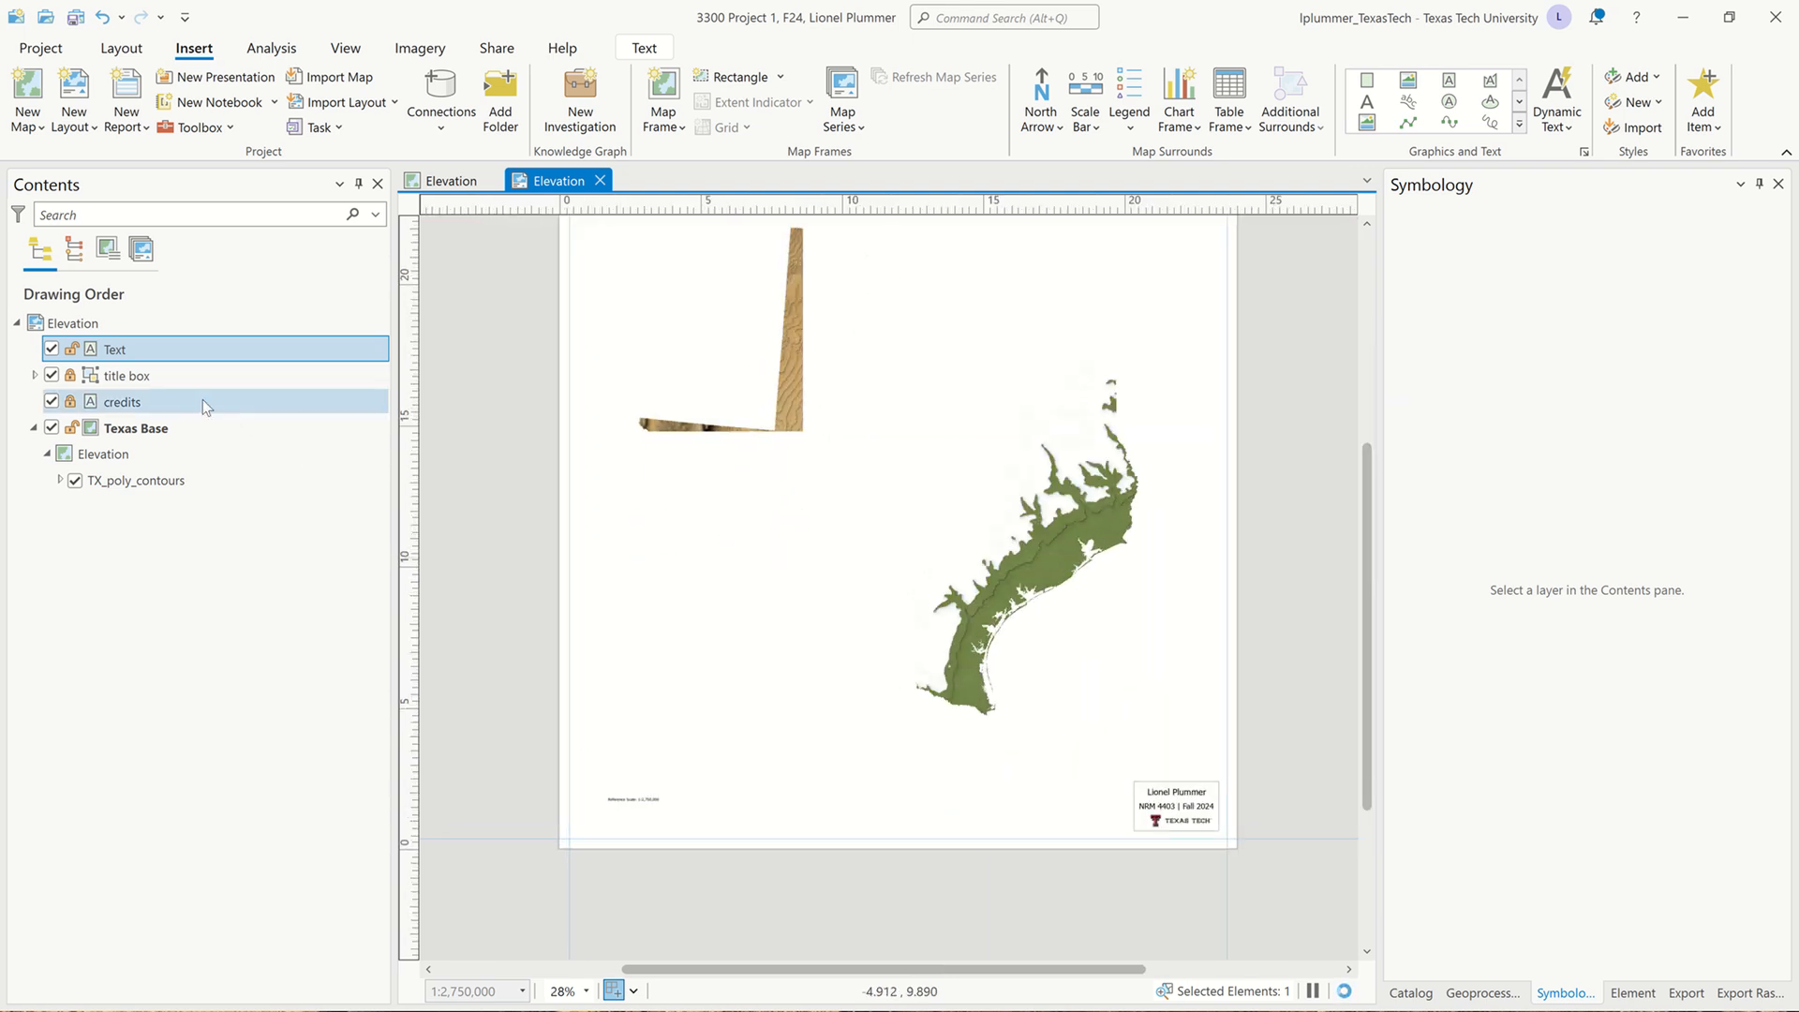
Unlock the credits text element in the Elevation layout.
{"action": "left_click", "coordinate": [136, 377], "text": "ctrl"}
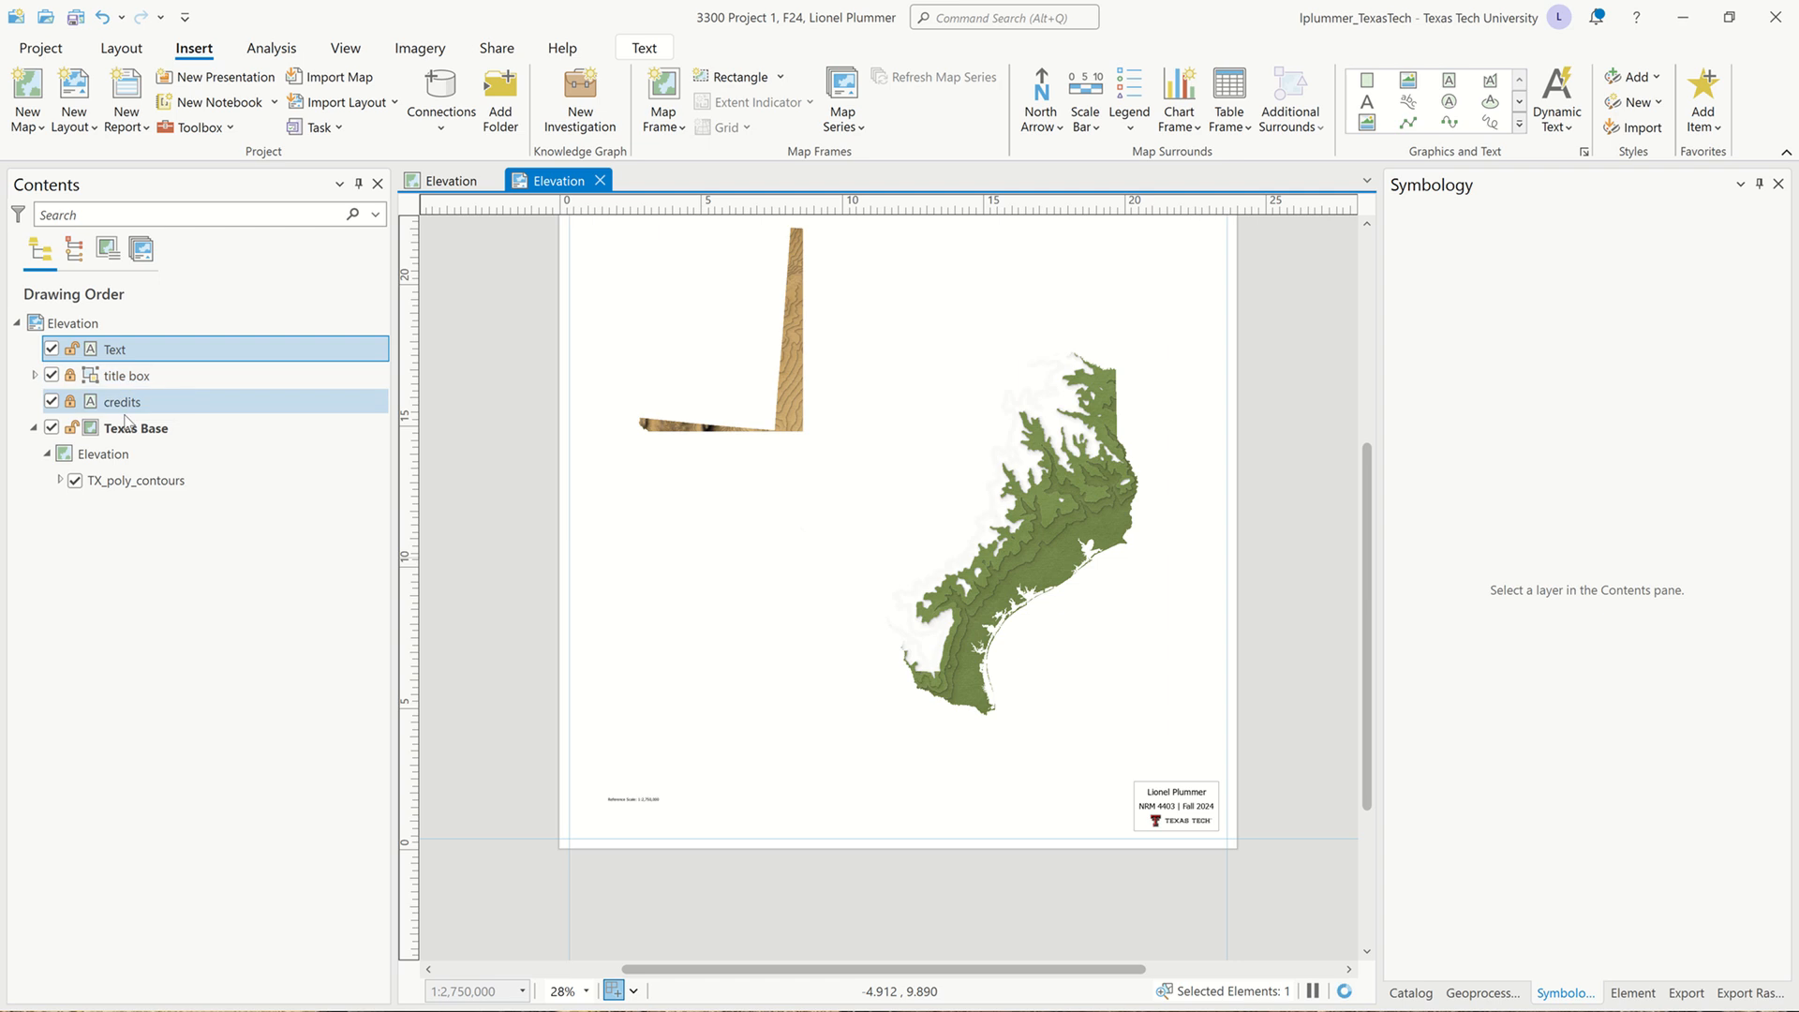
{"action": "left_click", "coordinate": [69, 404]}
{"action": "left_click", "coordinate": [69, 404]}
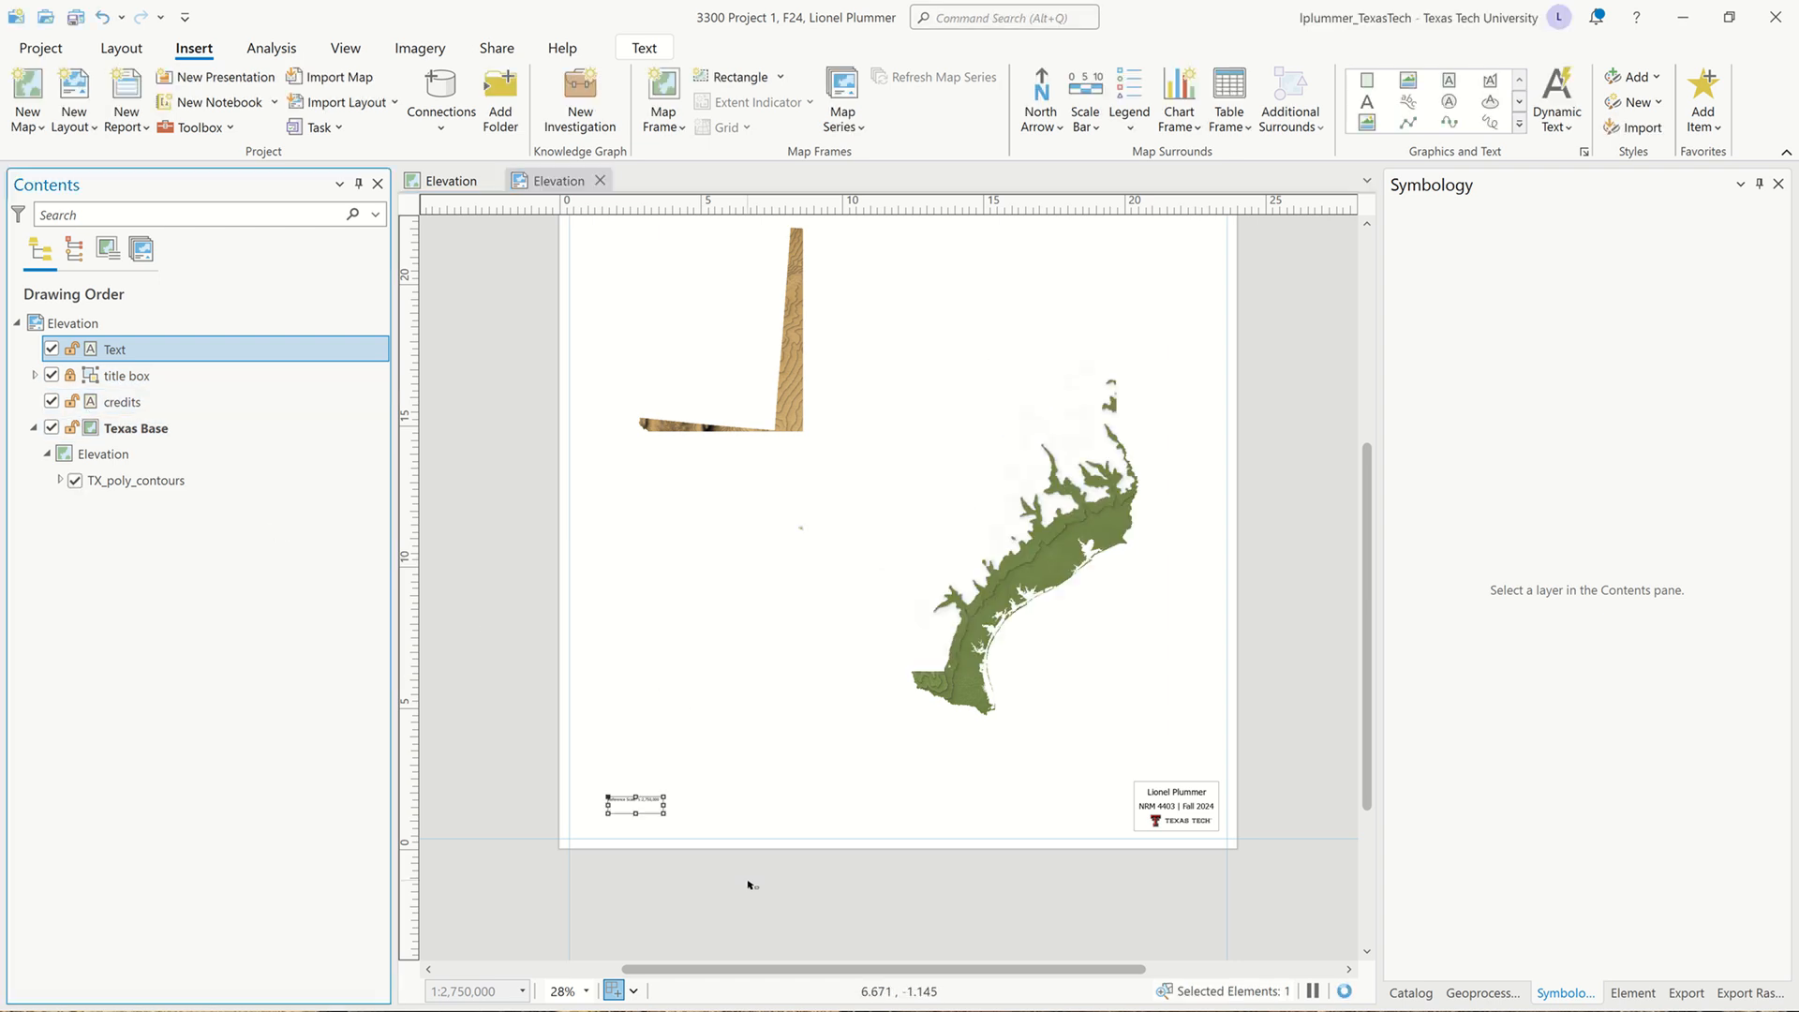
Move the credits element from below the page onto the page's lower-left area, beside the reference scale text.
{"action": "left_click", "coordinate": [790, 875]}
{"action": "scroll", "coordinate": [791, 875], "scroll_direction": "down", "scroll_amount": 2}
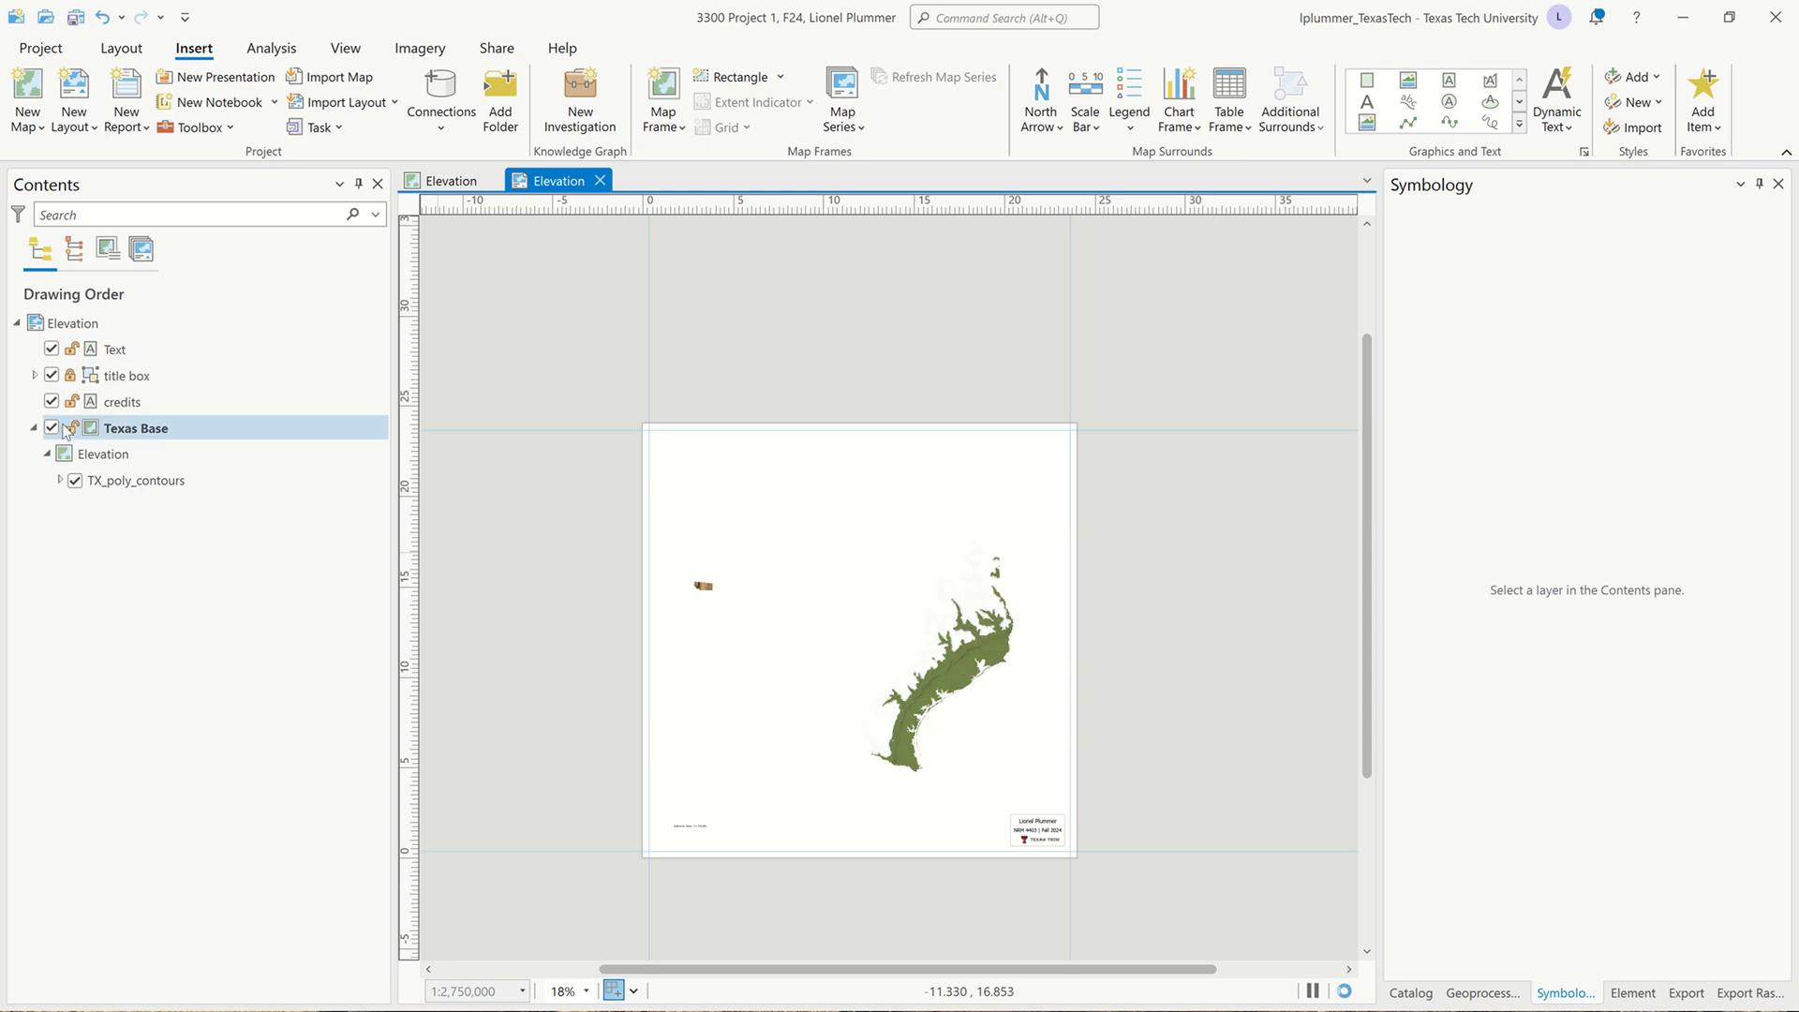
{"action": "left_click", "coordinate": [114, 409]}
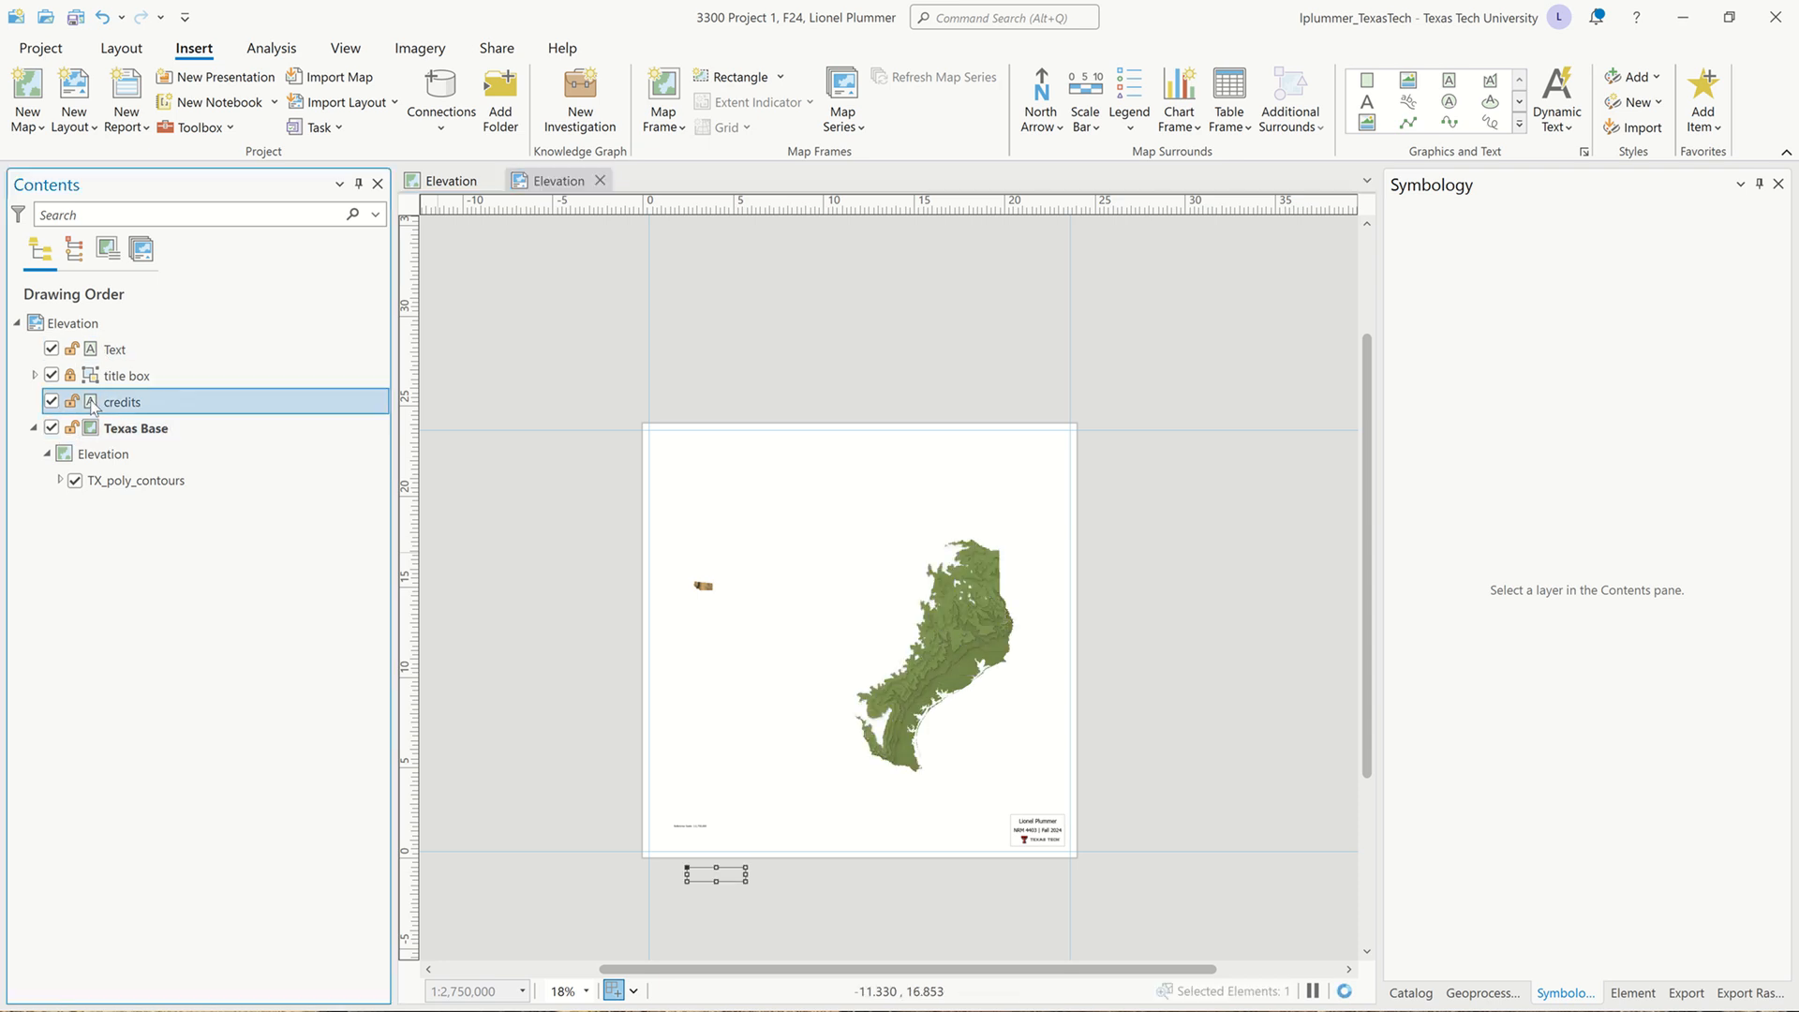
{"action": "scroll", "coordinate": [717, 934], "scroll_direction": "up", "scroll_amount": 4}
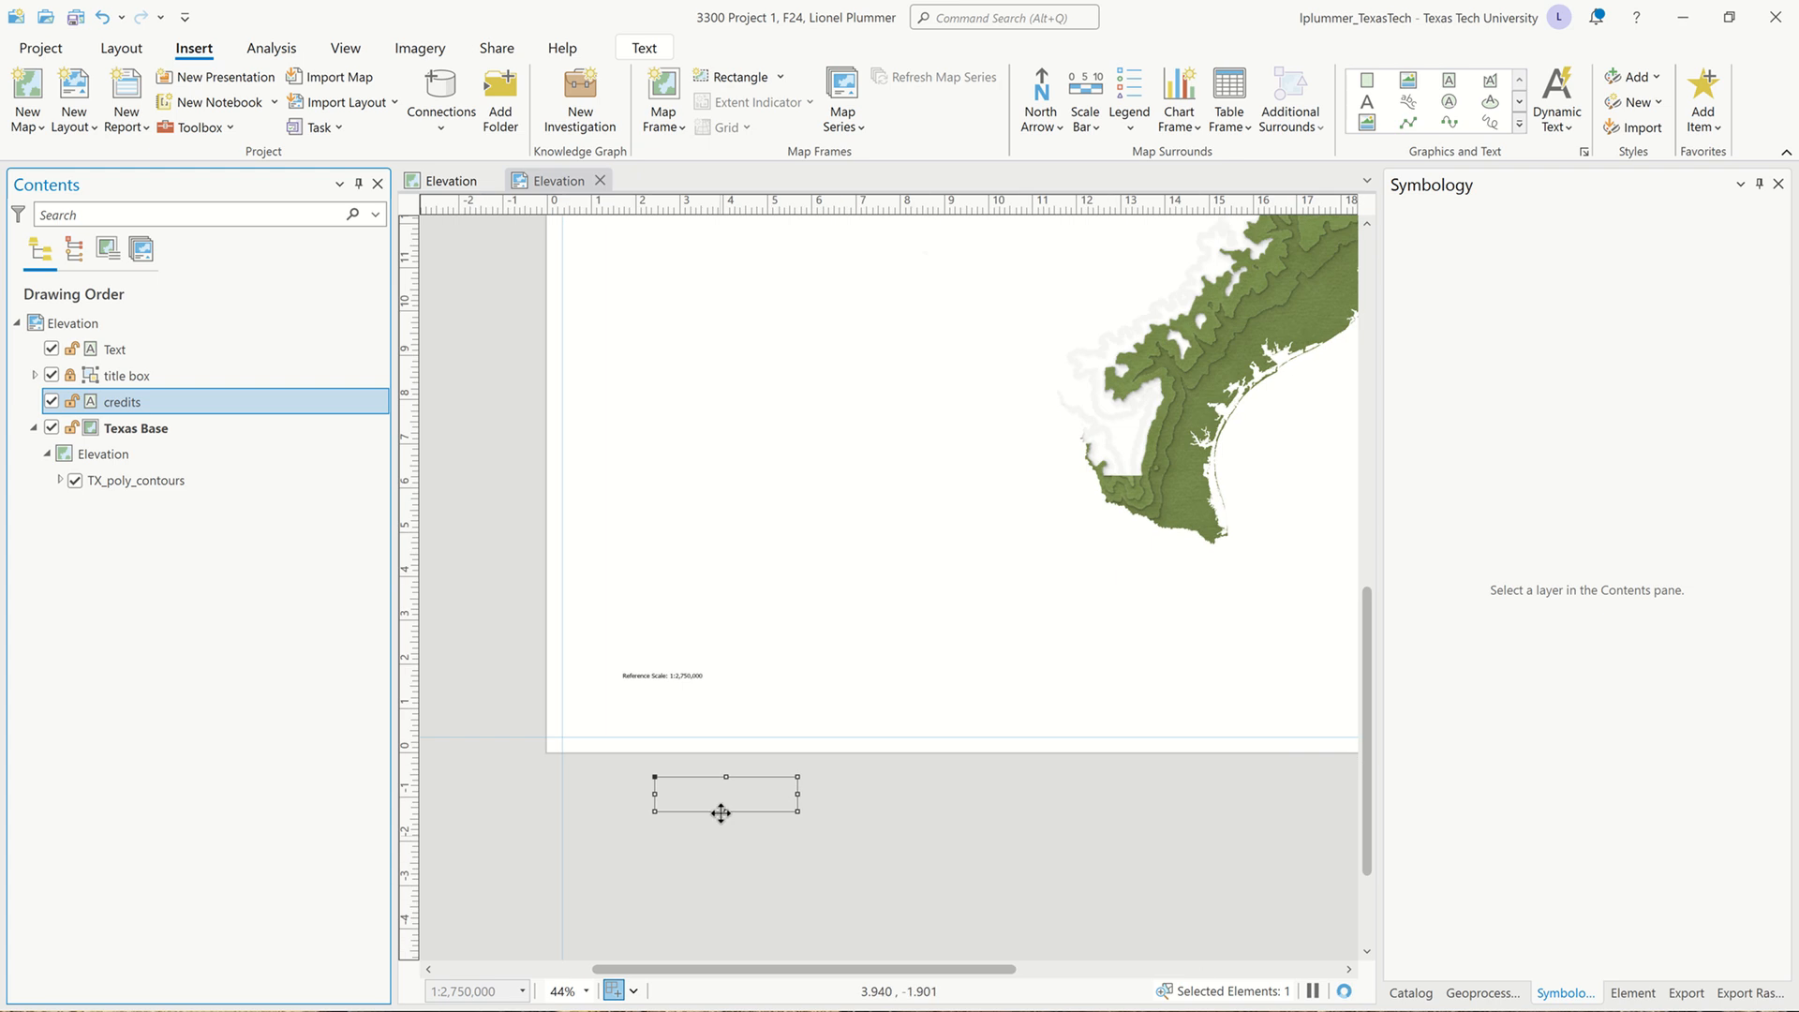
{"action": "left_click_drag", "start_coordinate": [717, 776], "coordinate": [654, 691]}
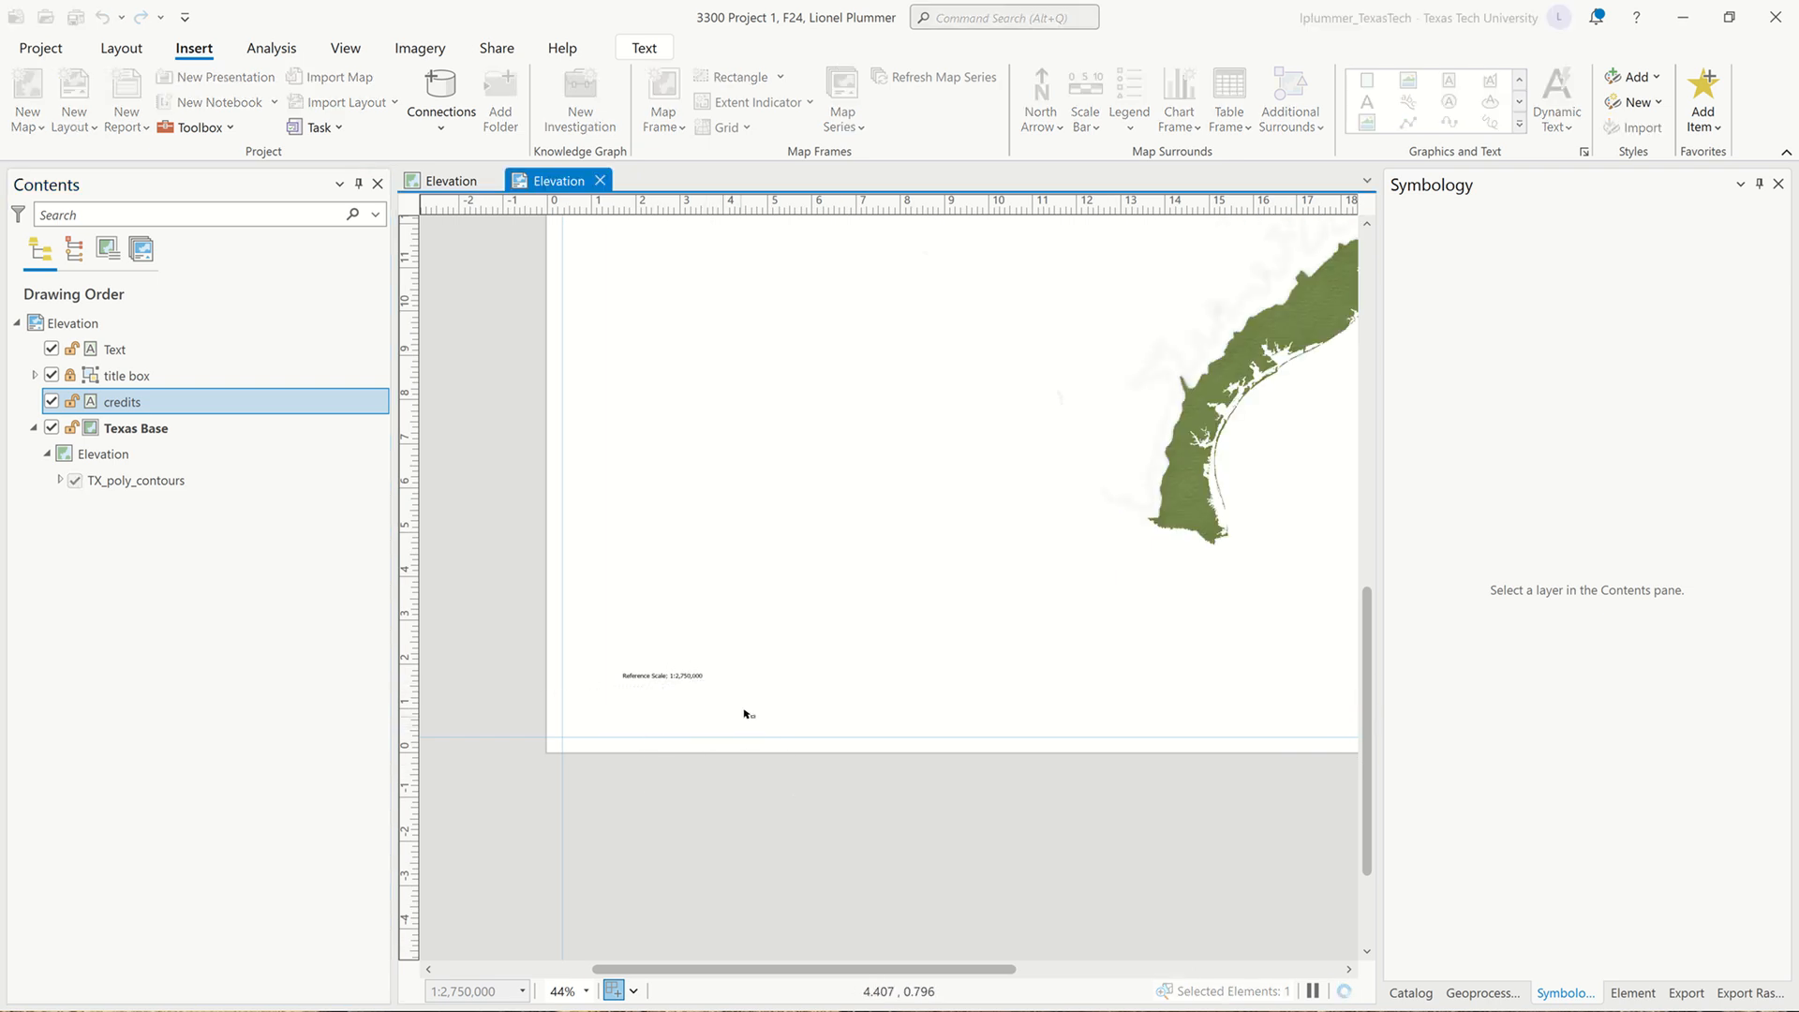
Move the reference scale text closer to the guides at the lower-left corner of the page.
{"action": "left_click", "coordinate": [660, 676]}
{"action": "left_click_drag", "start_coordinate": [659, 676], "coordinate": [624, 701]}
{"action": "left_click", "coordinate": [643, 815]}
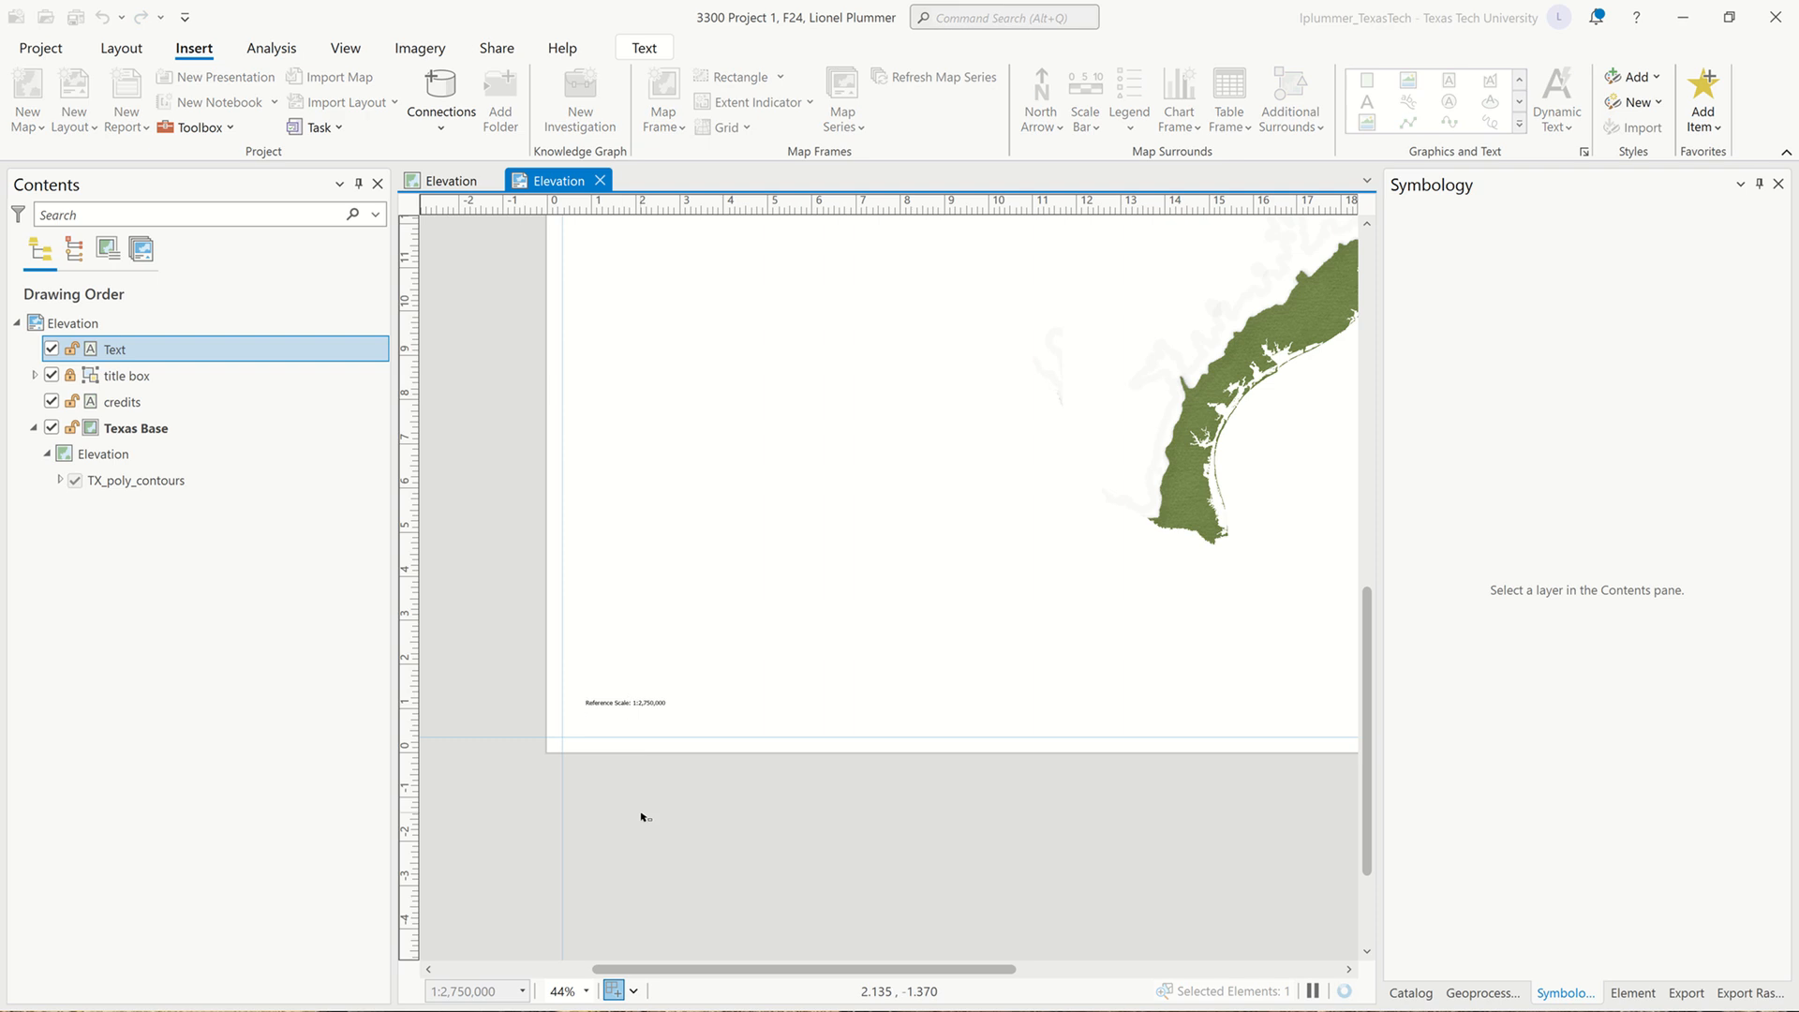
{"action": "scroll", "coordinate": [643, 817], "scroll_direction": "down", "scroll_amount": 2}
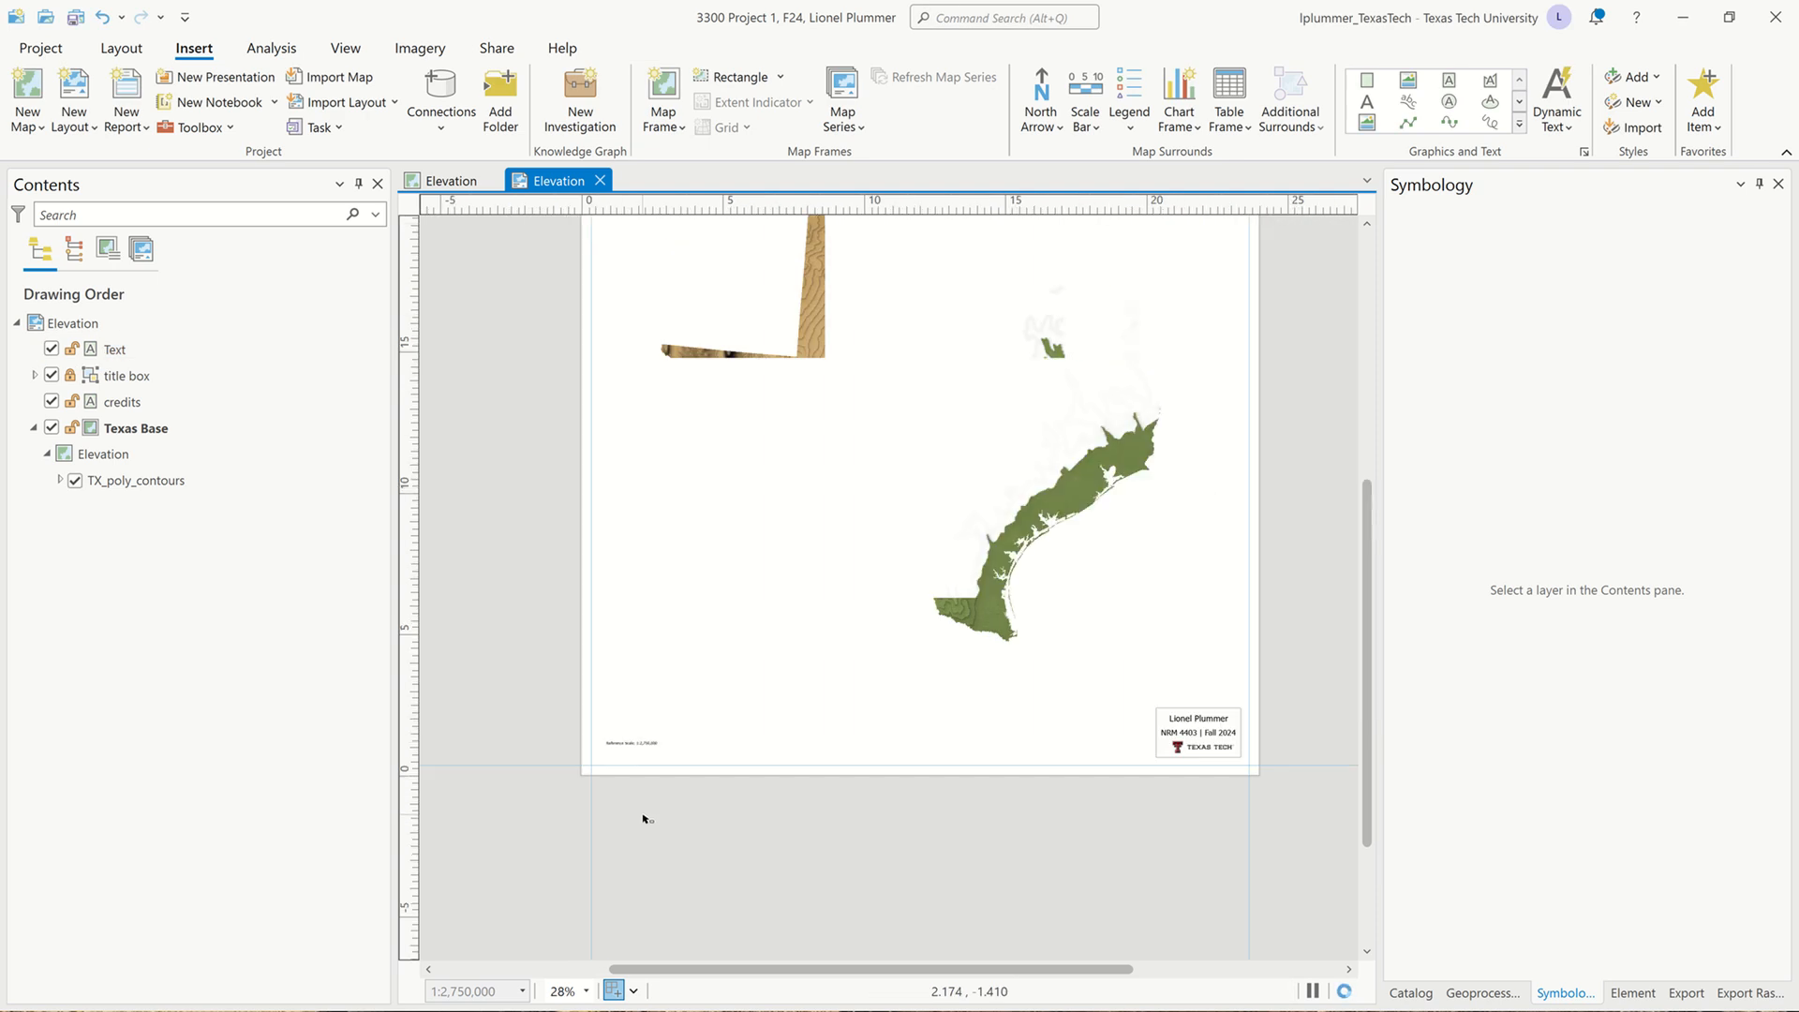
{"action": "left_click_drag", "start_coordinate": [648, 808], "coordinate": [632, 867]}
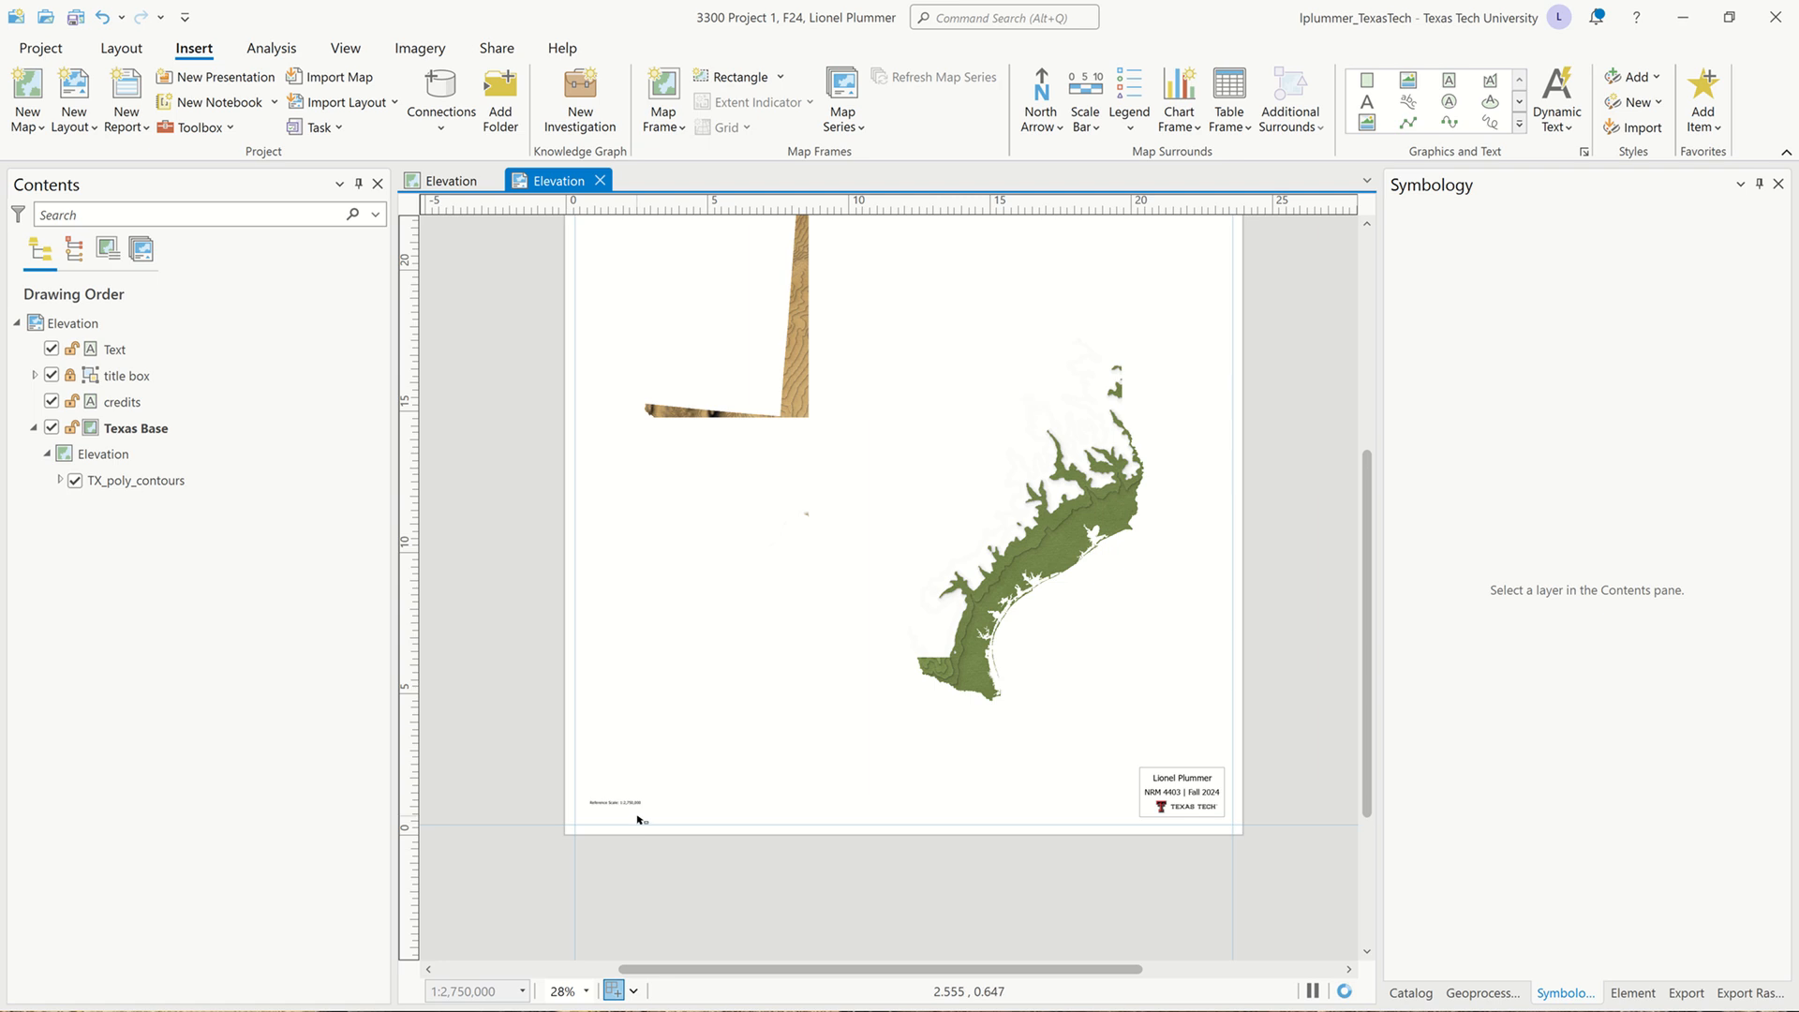
Delete the credits element from the Elevation layout.
{"action": "left_click", "coordinate": [109, 403]}
{"action": "right_click", "coordinate": [109, 402]}
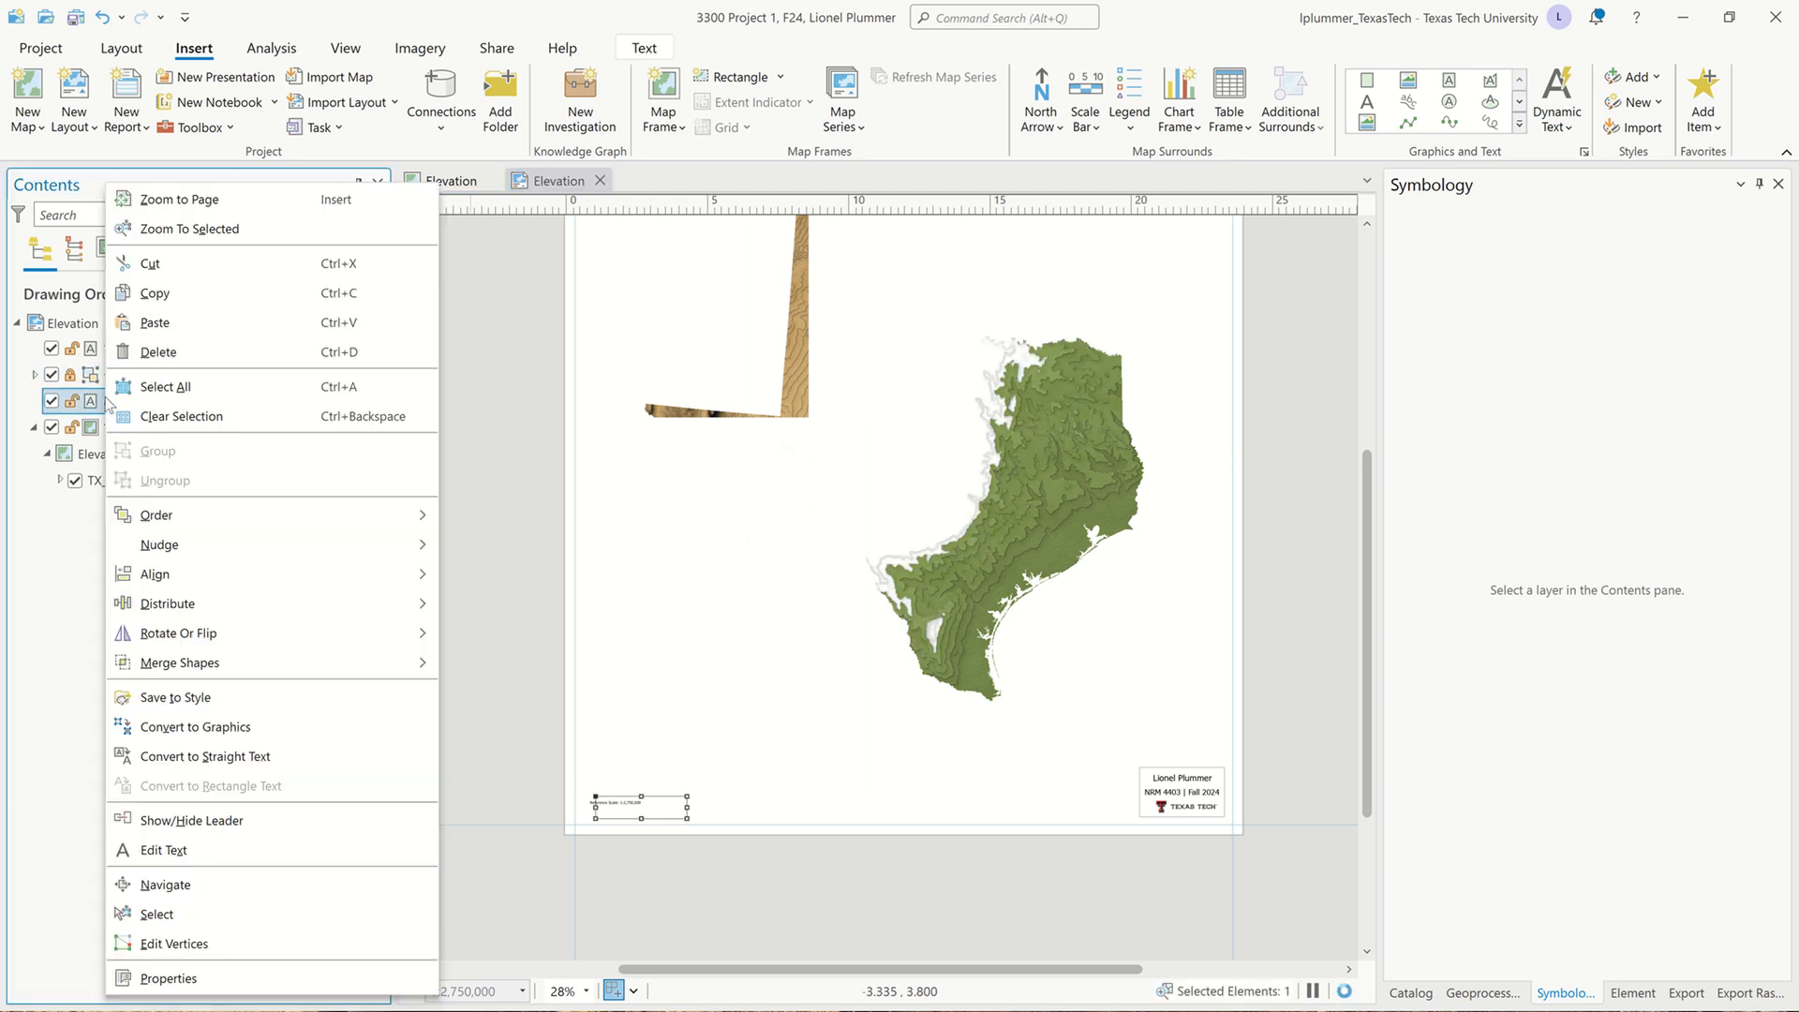
{"action": "left_click", "coordinate": [186, 351]}
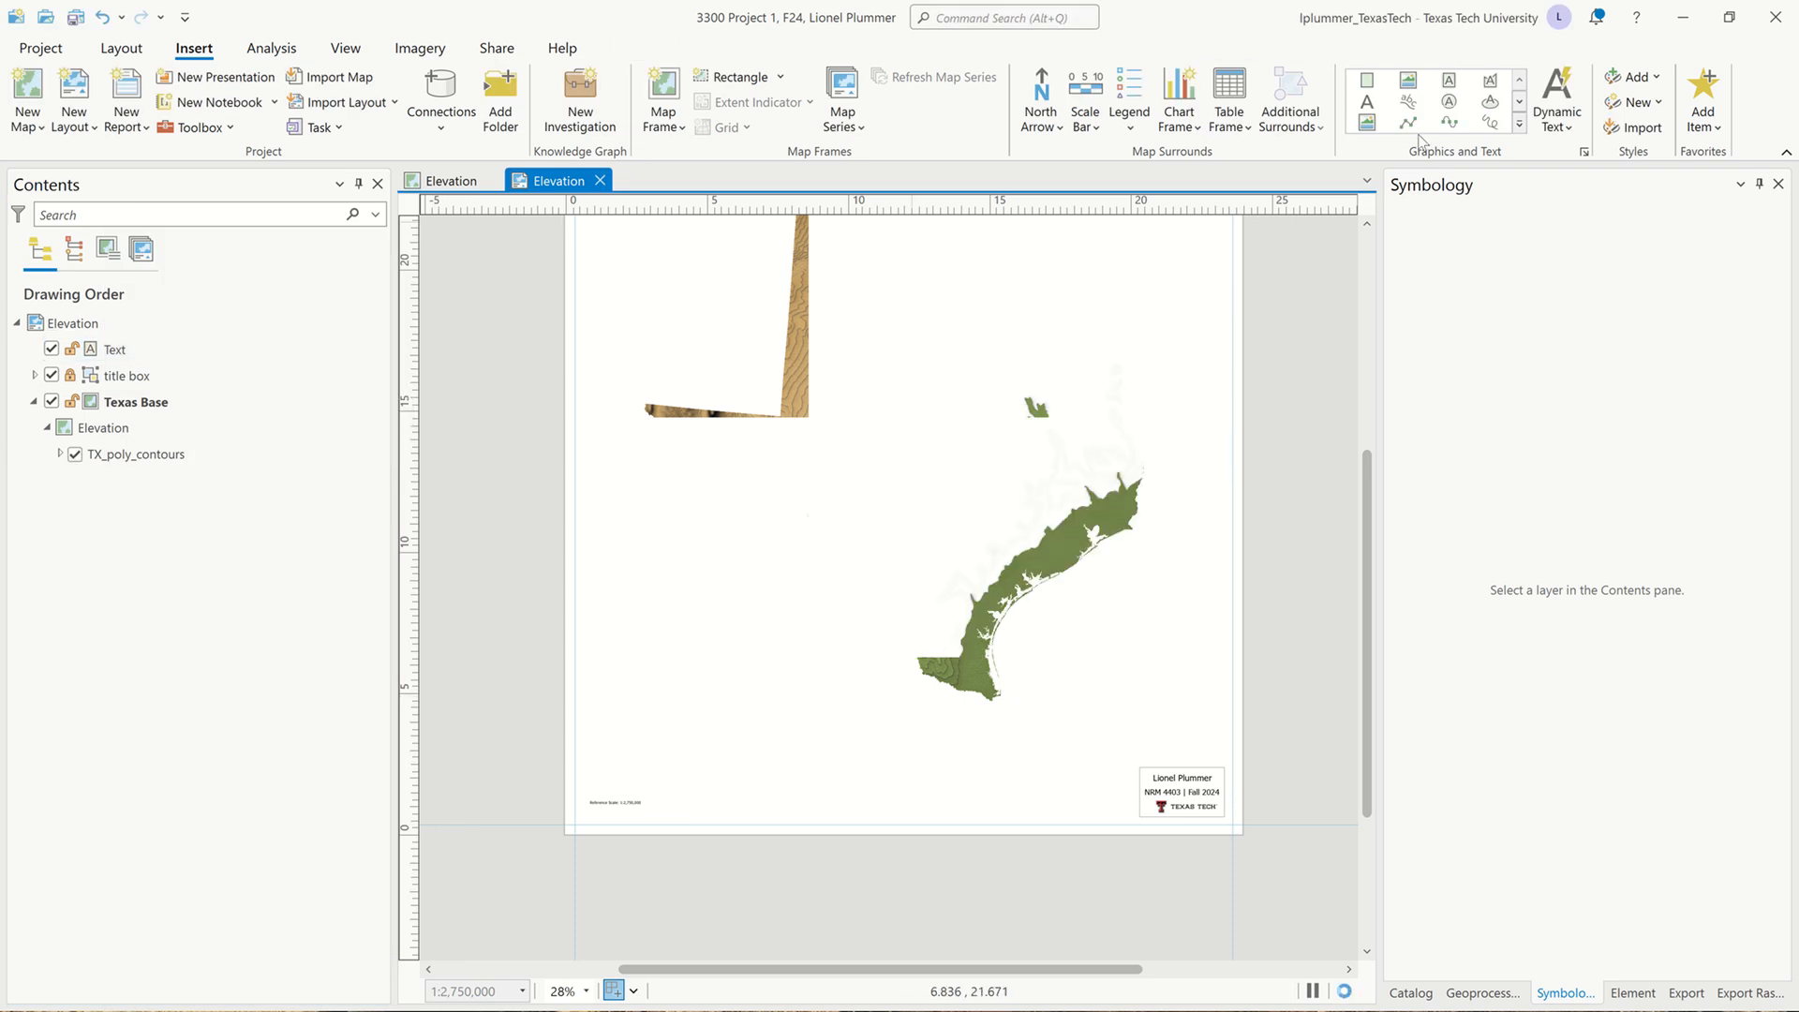
Insert a dynamic map frame credits text box about 7 inches wide on the page, beside the reference scale text.
{"action": "left_click", "coordinate": [1559, 130]}
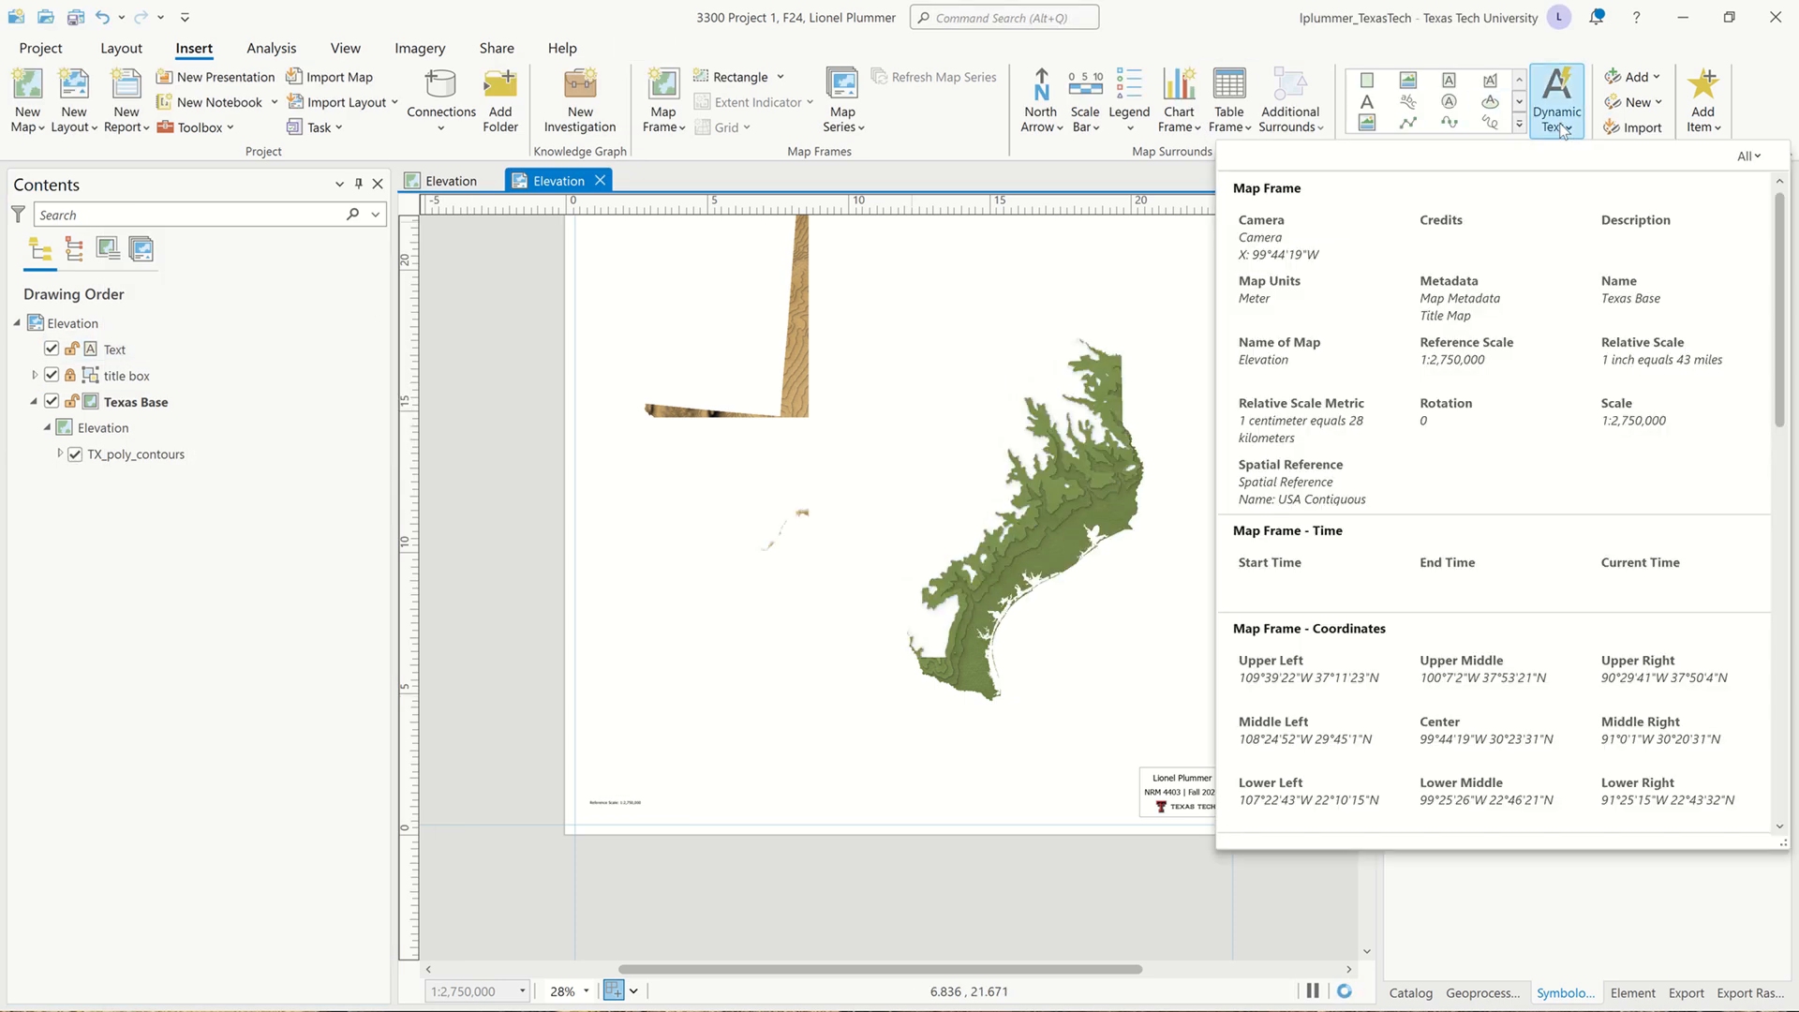
{"action": "left_click", "coordinate": [1454, 221]}
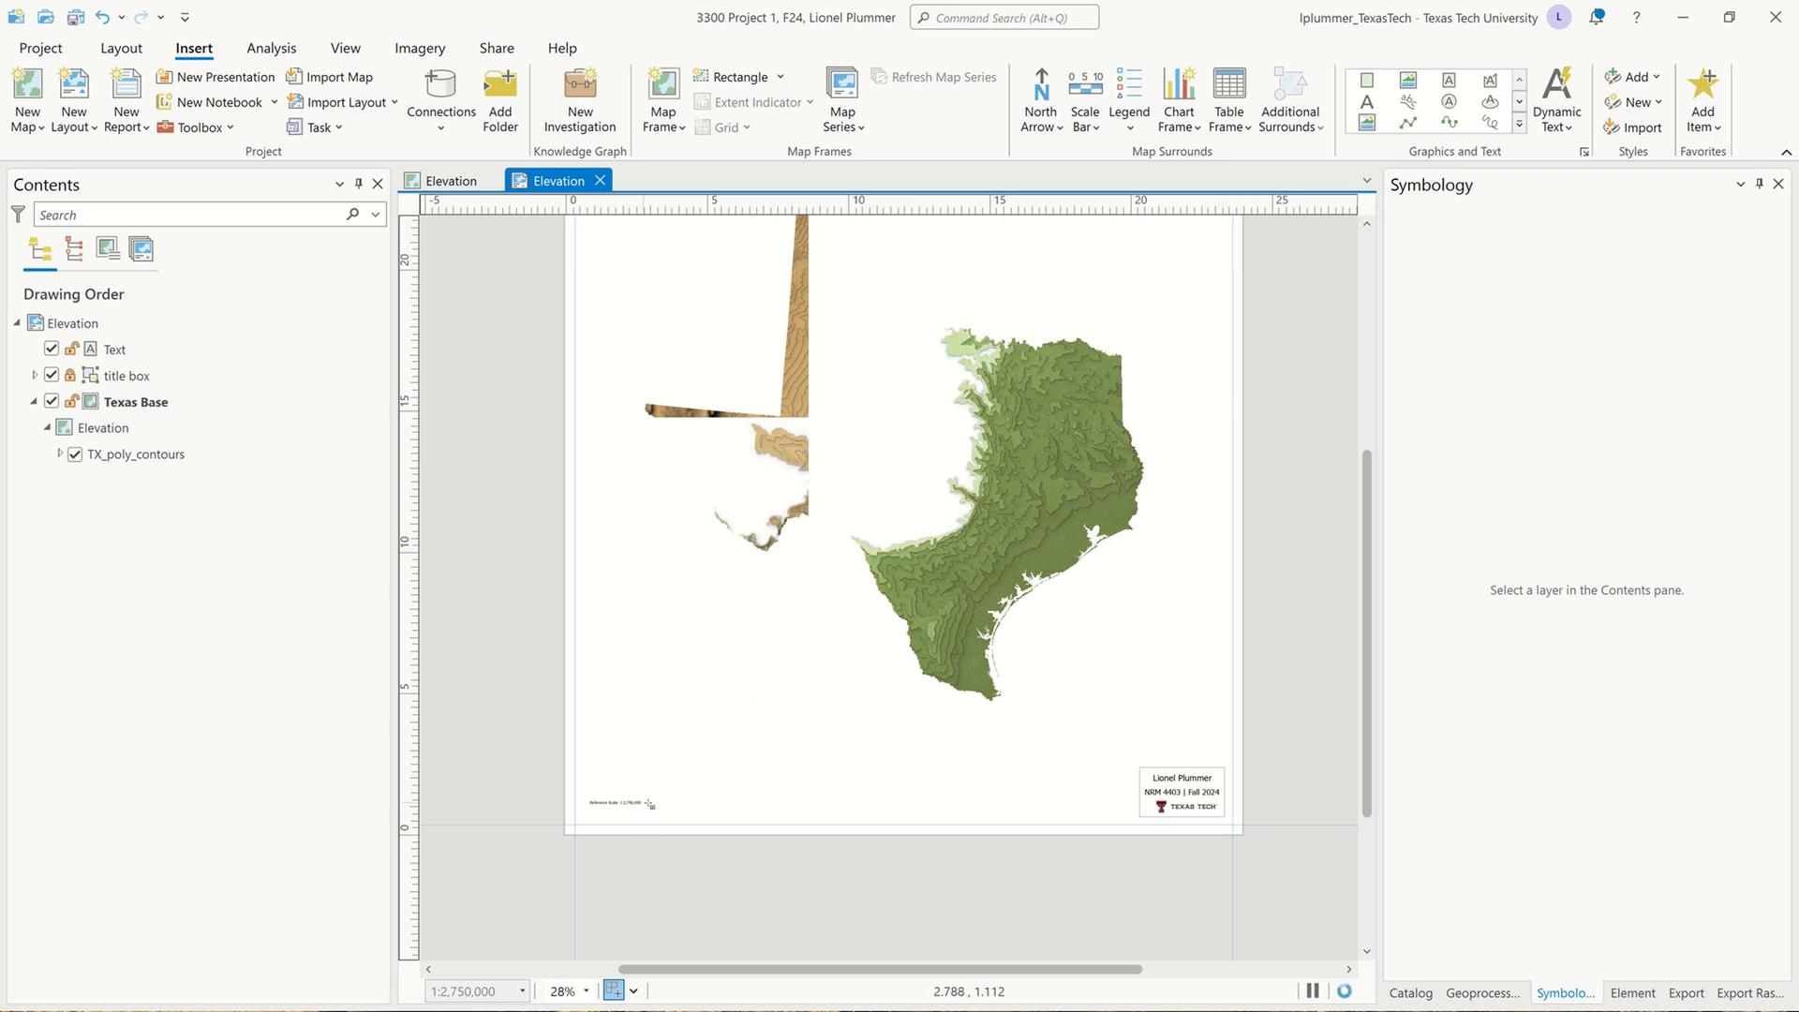
{"action": "left_click_drag", "start_coordinate": [658, 803], "coordinate": [863, 823]}
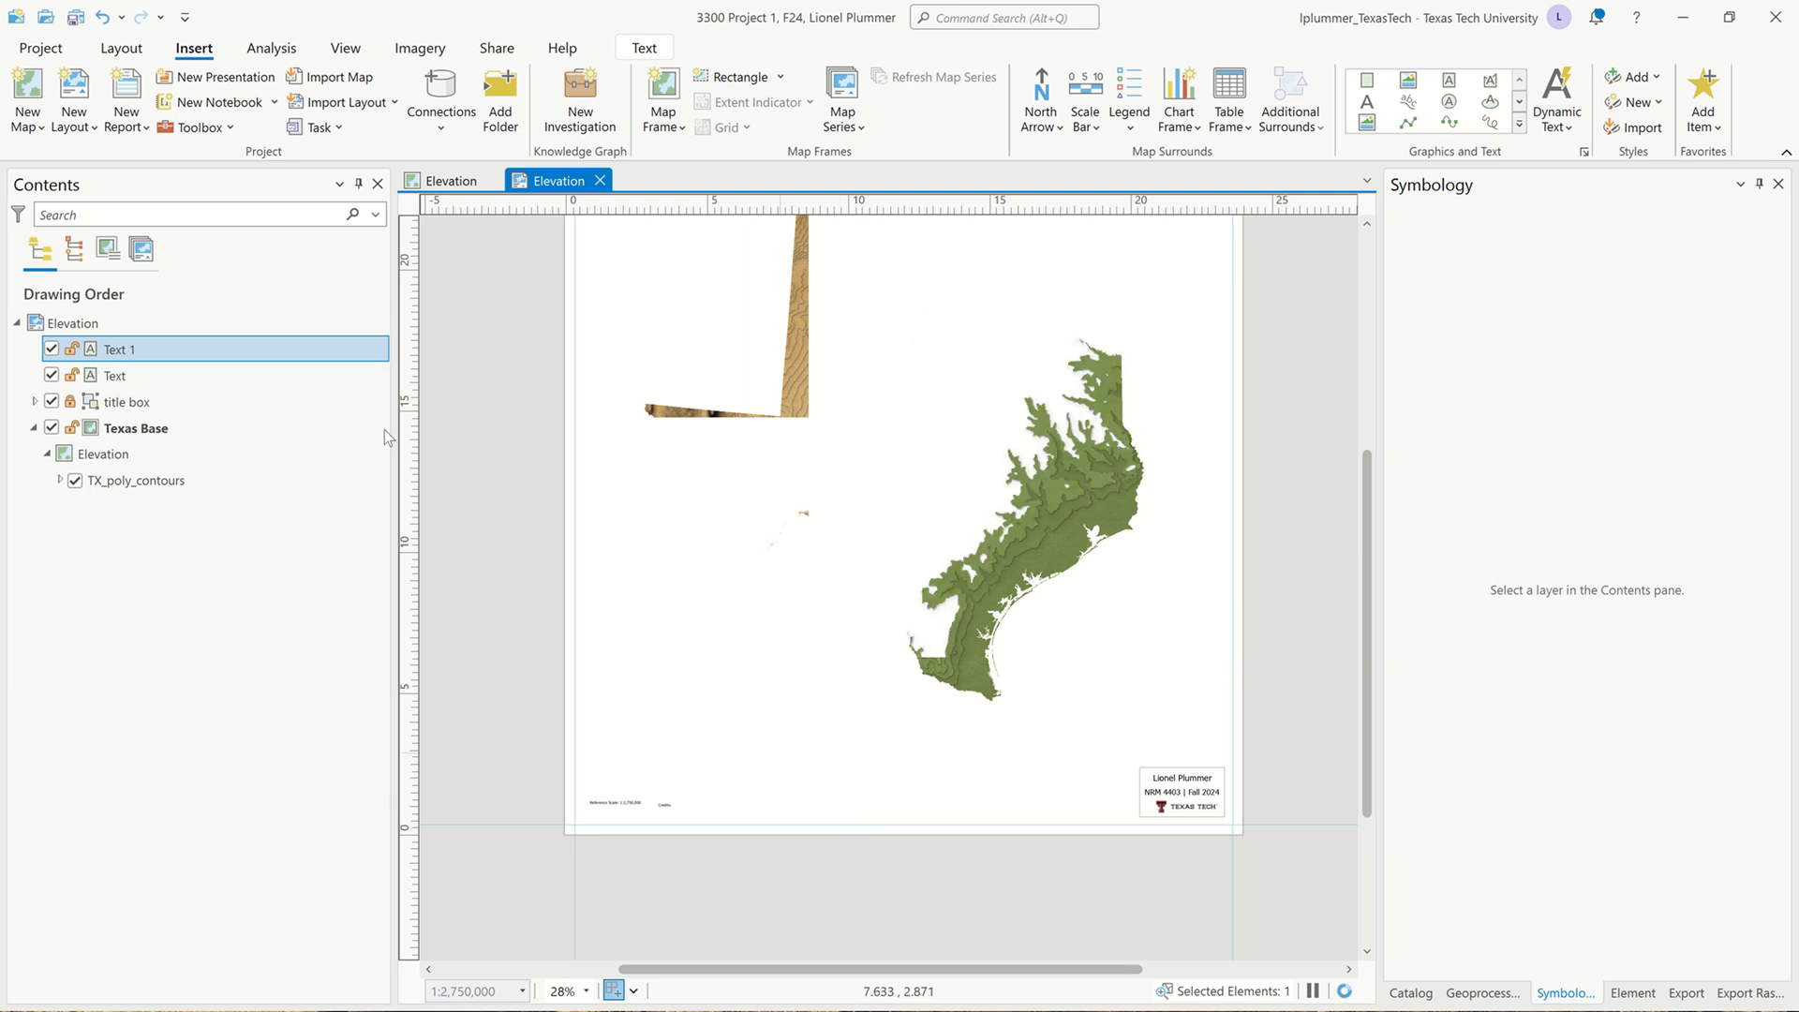
Add "USDA, USGS, NASA," and the contributor's full name after the dynamic credits tag in the new text element.
{"action": "left_click", "coordinate": [100, 354]}
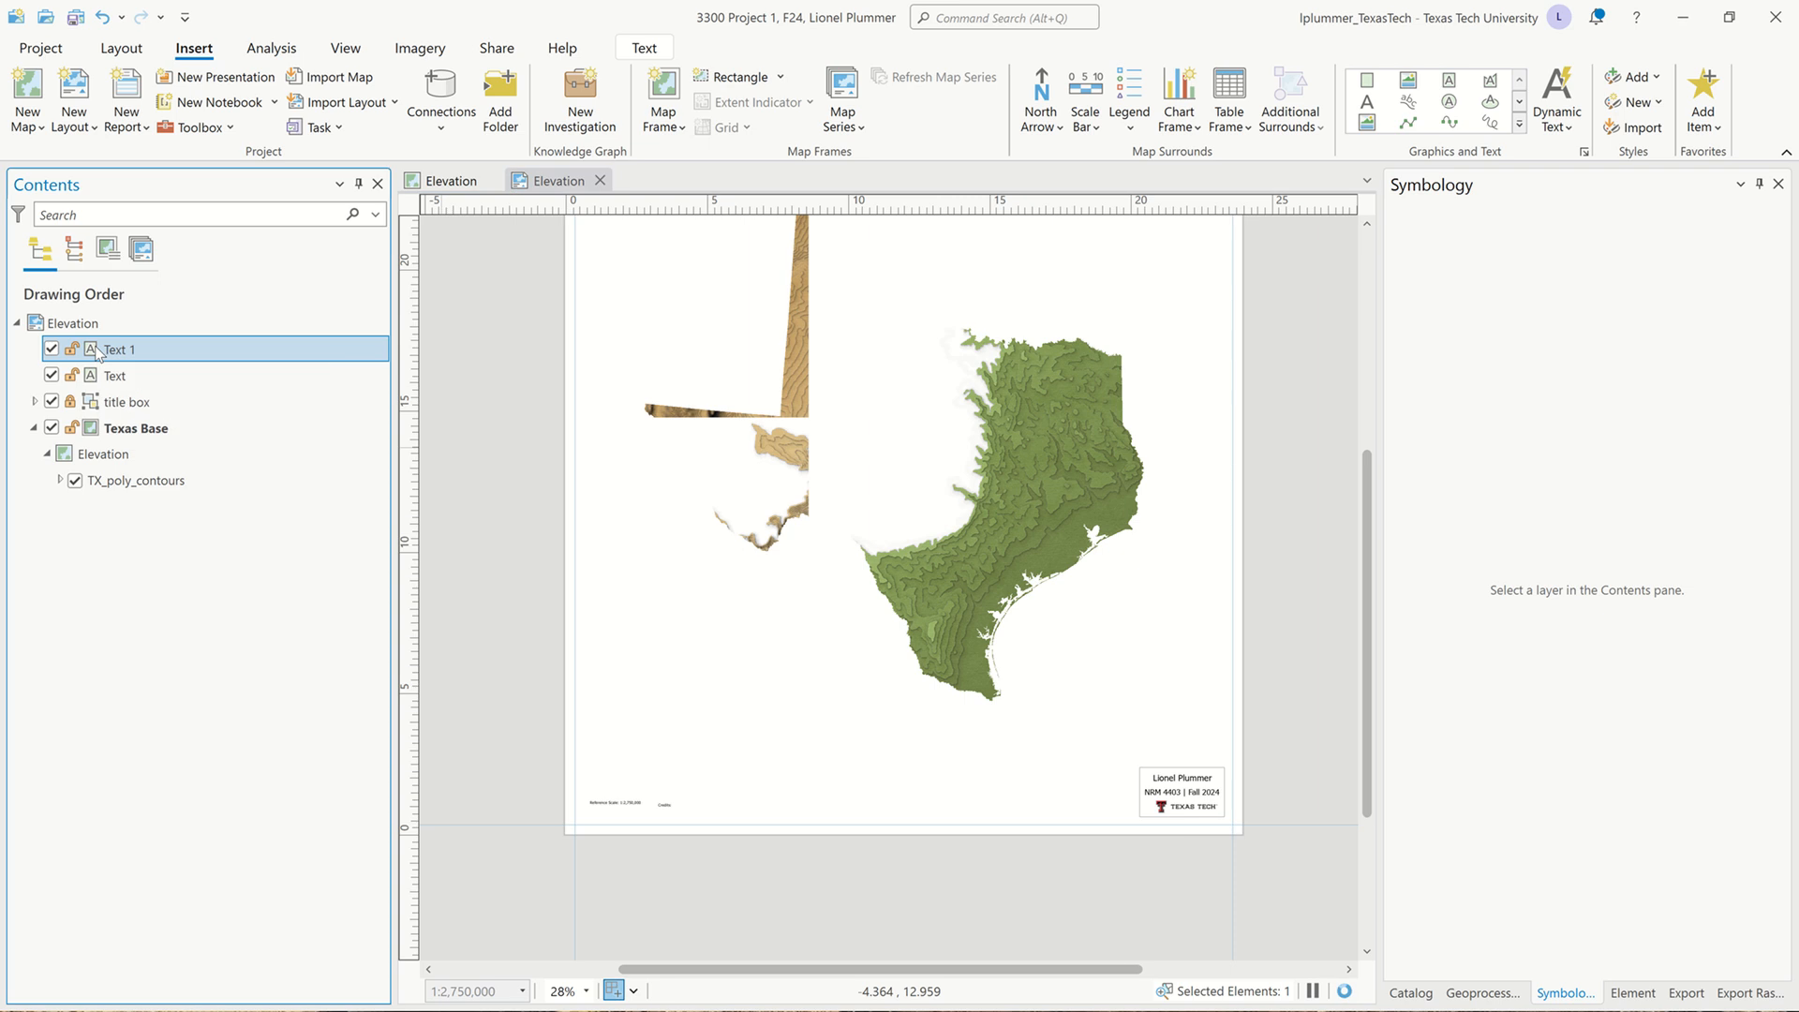
{"action": "double_click", "coordinate": [97, 350]}
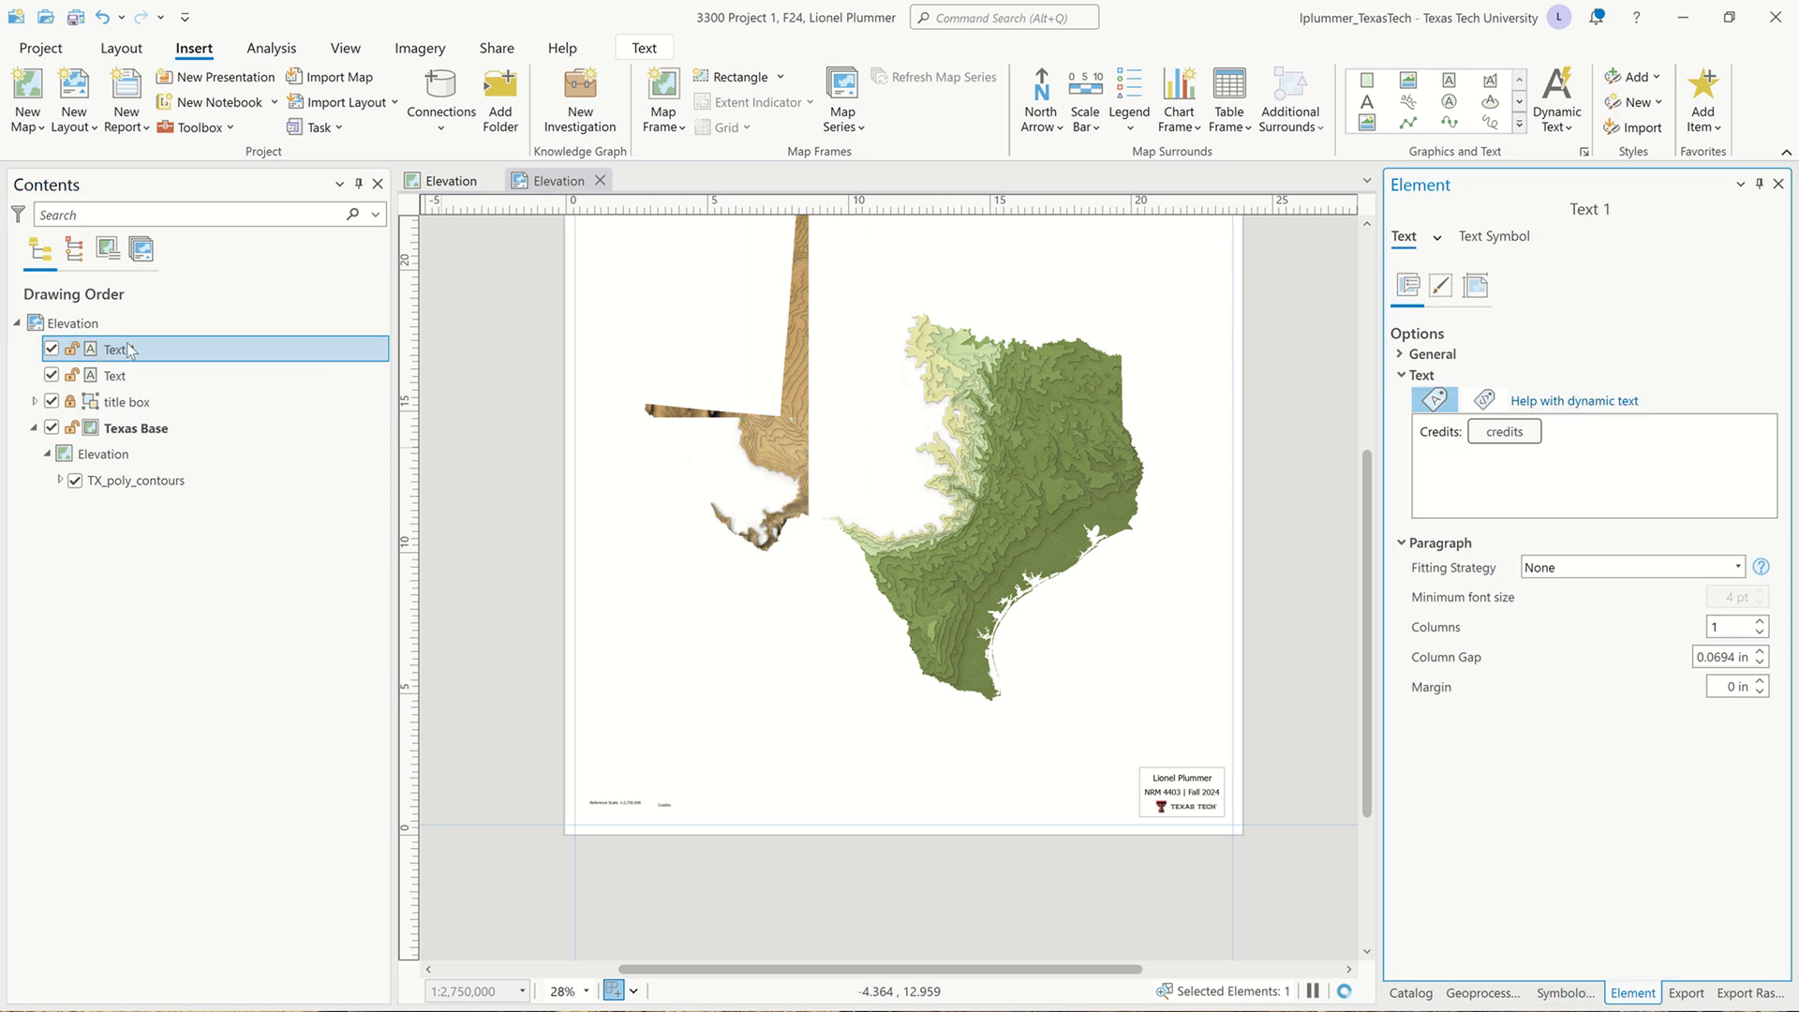
{"action": "left_click", "coordinate": [1573, 429]}
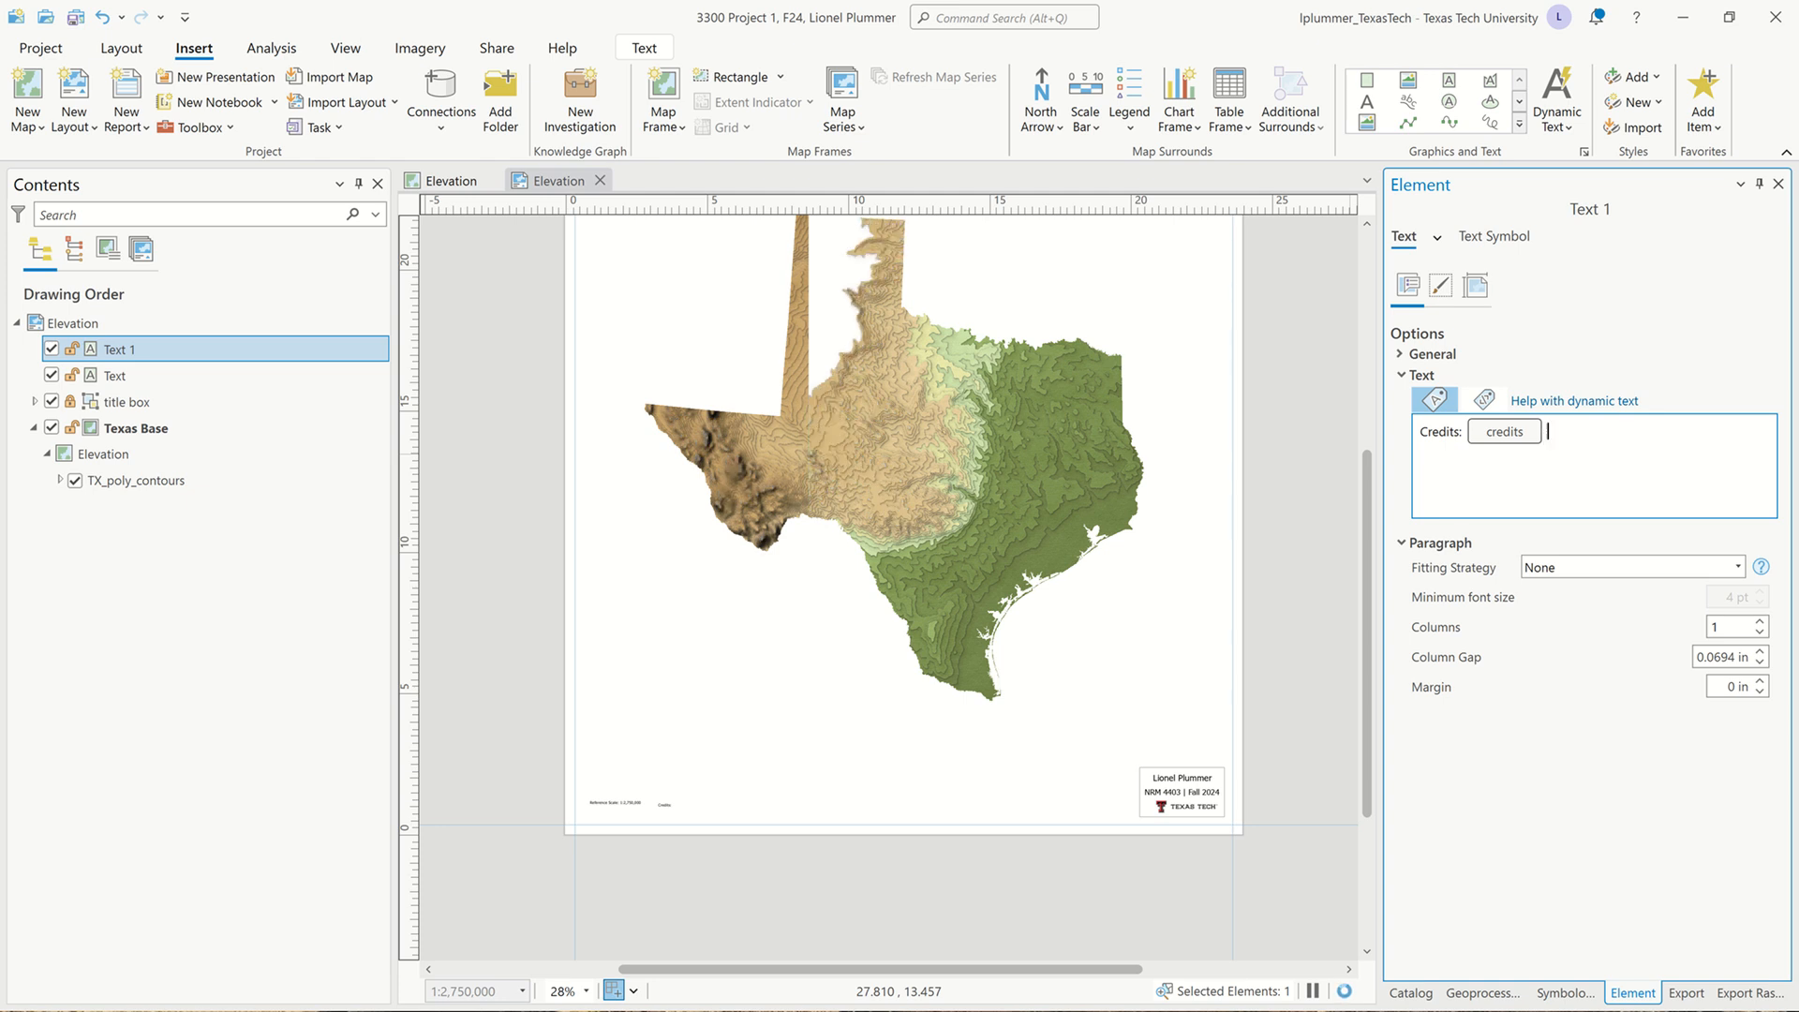
{"action": "key", "text": "Caps_Lock"}
{"action": "type", "text": "USDA"}
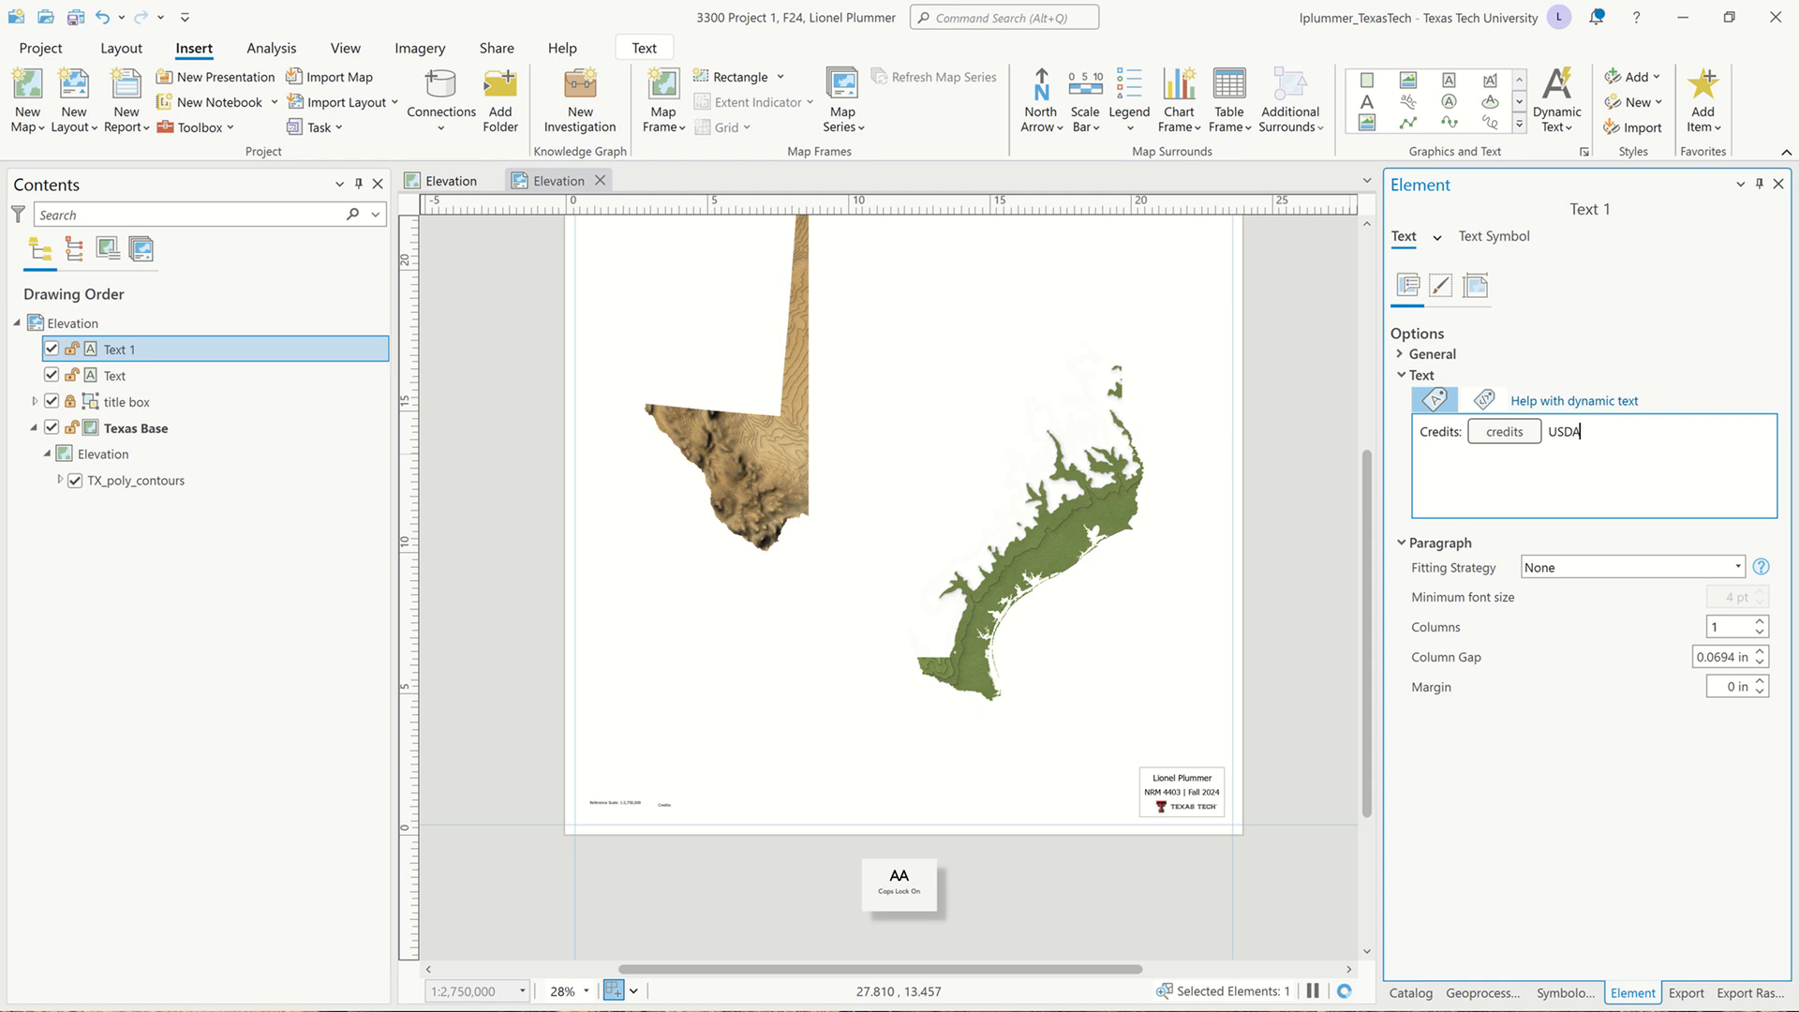
{"action": "type", "text": ", USGS"}
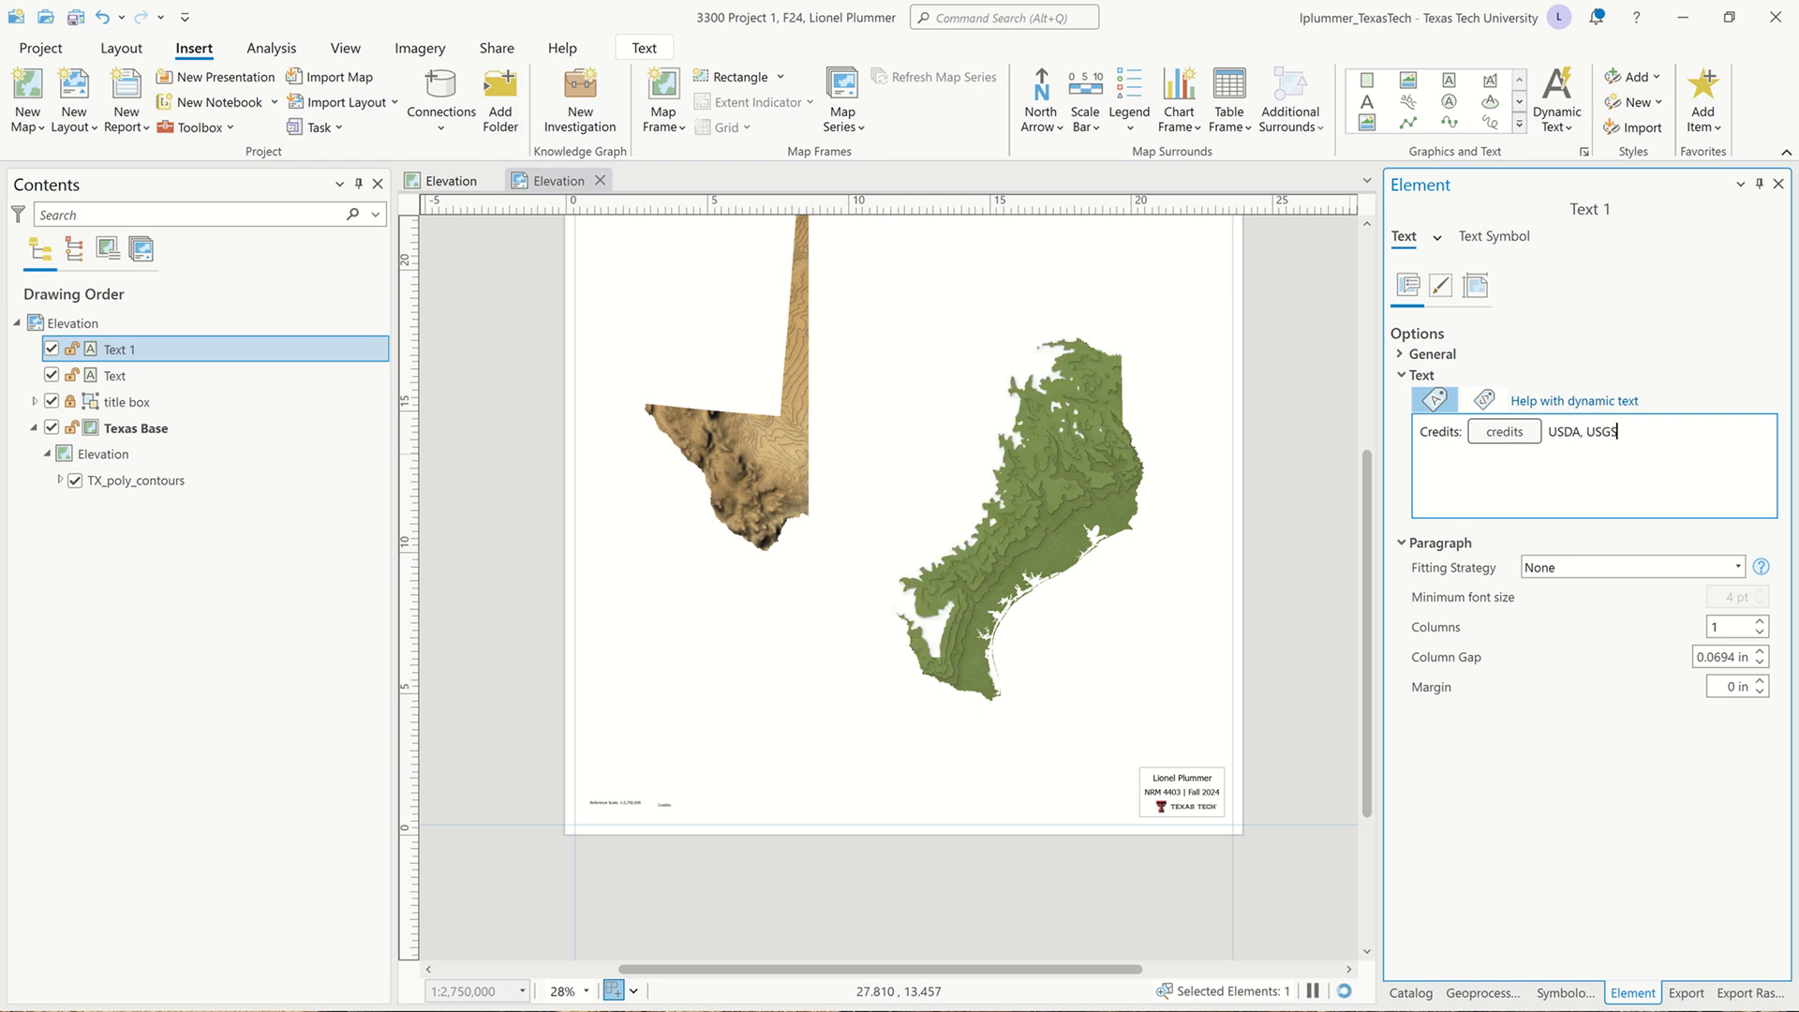
{"action": "type", "text": ","}
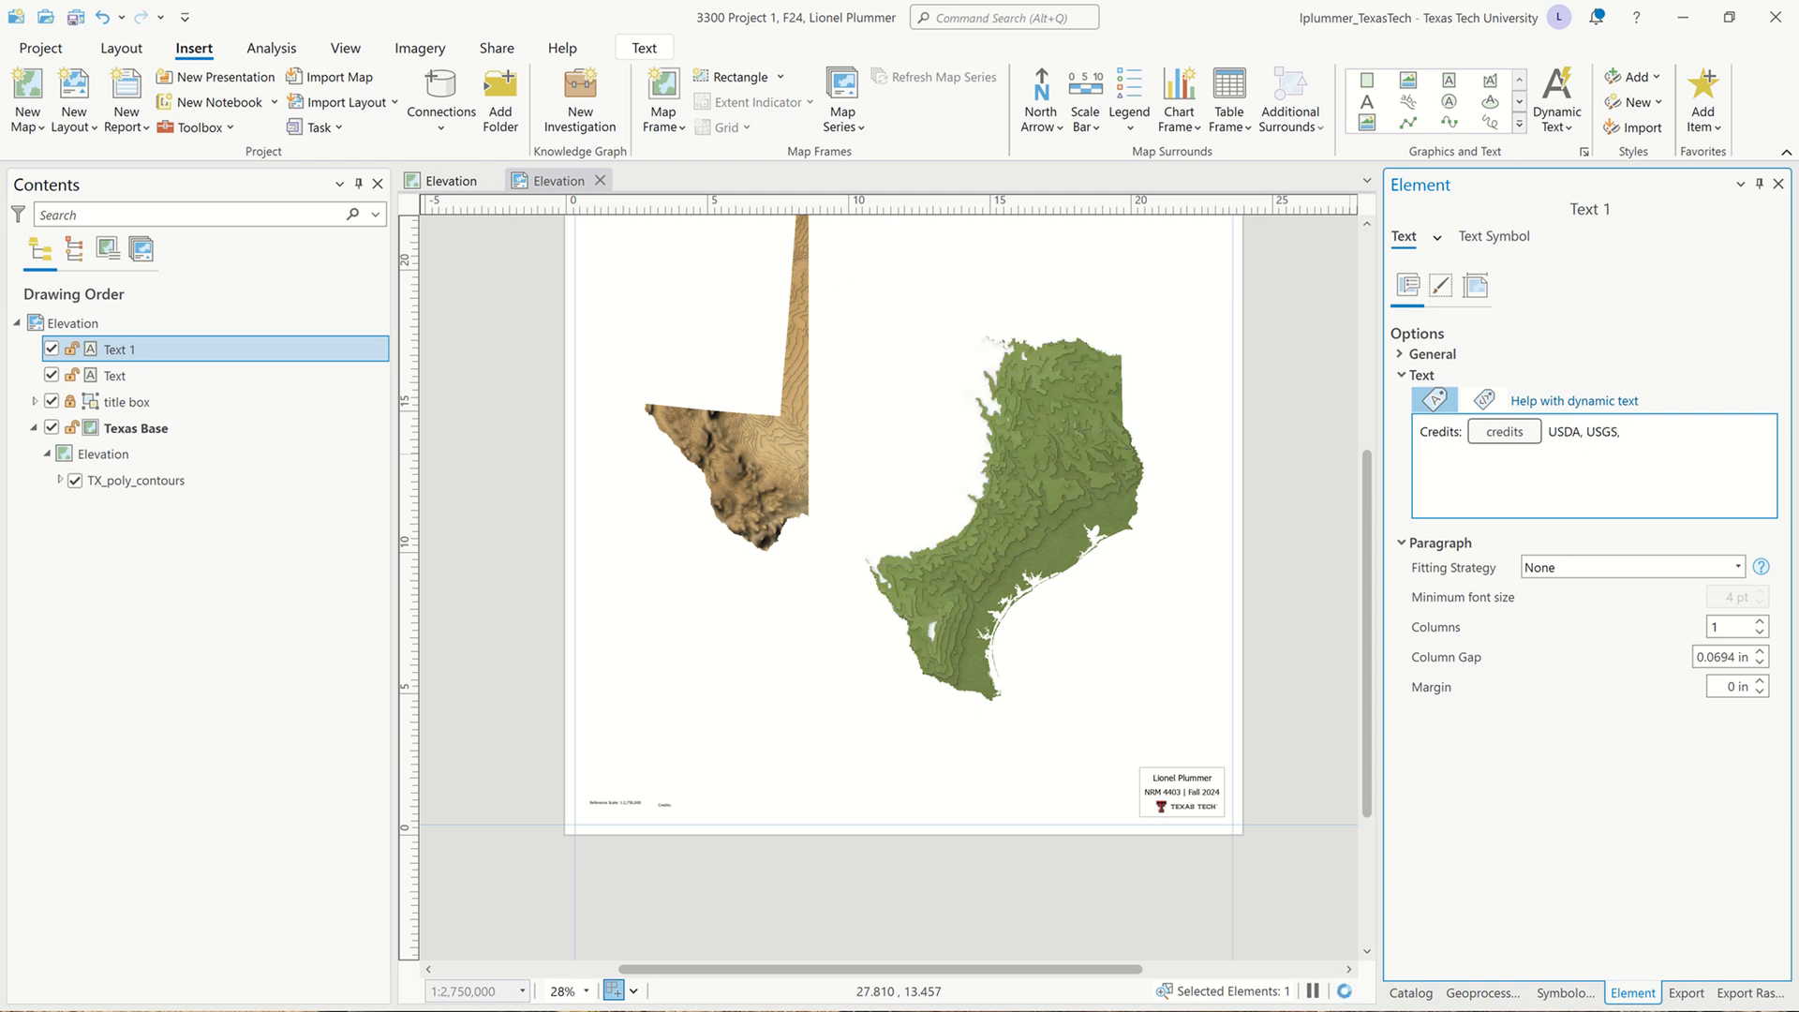
{"action": "type", "text": " NASA,"}
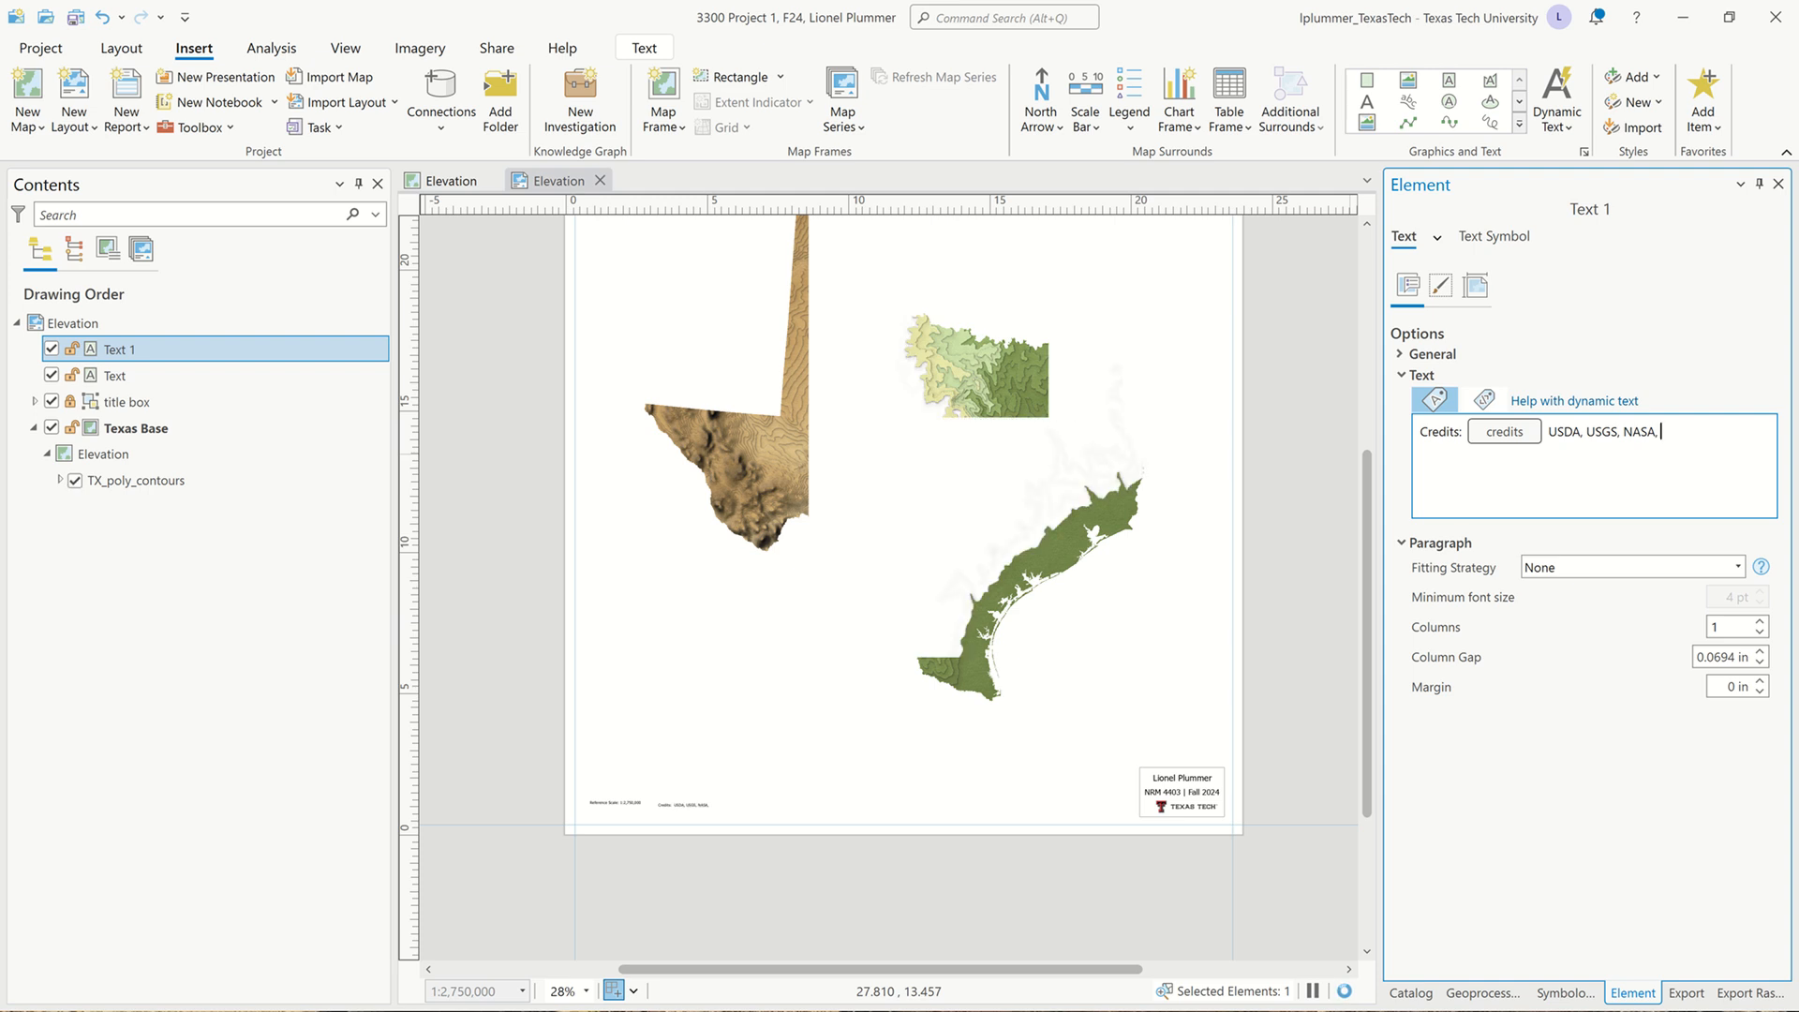
{"action": "type", "text": " J"}
{"action": "key", "text": "Caps_Lock"}
{"action": "type", "text": "ohn"}
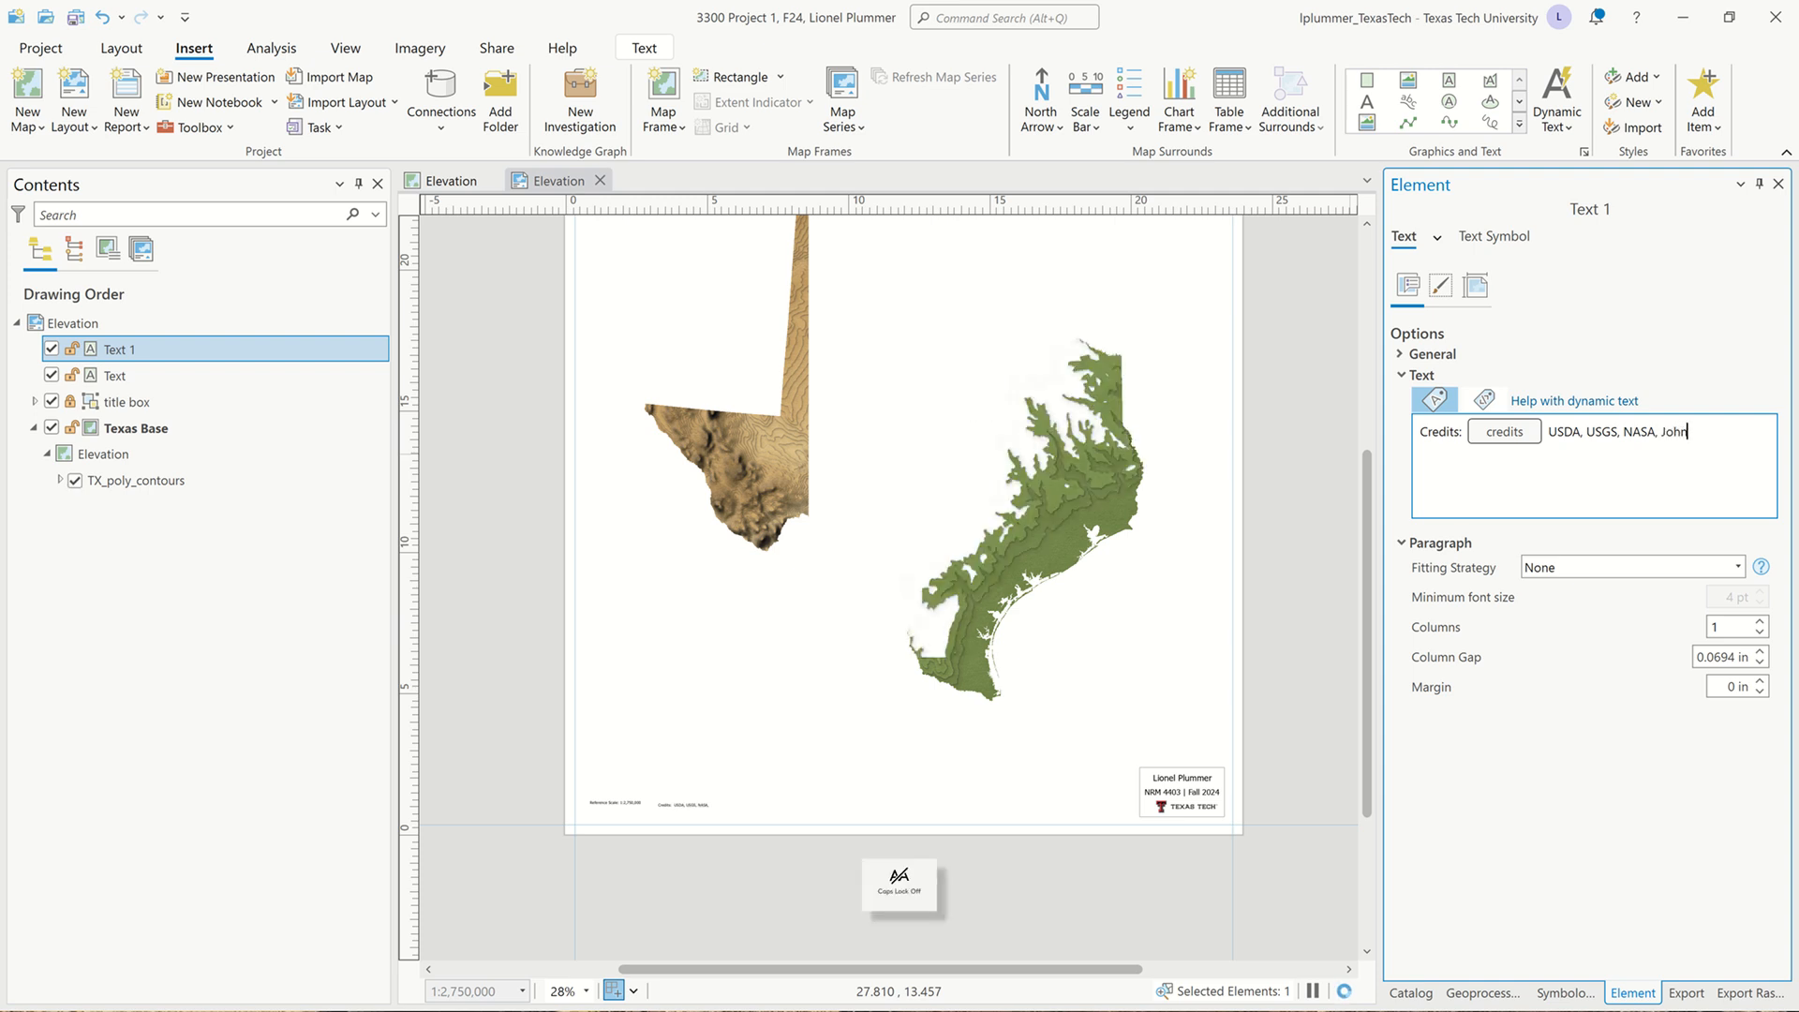
{"action": "type", "text": " Nelson"}
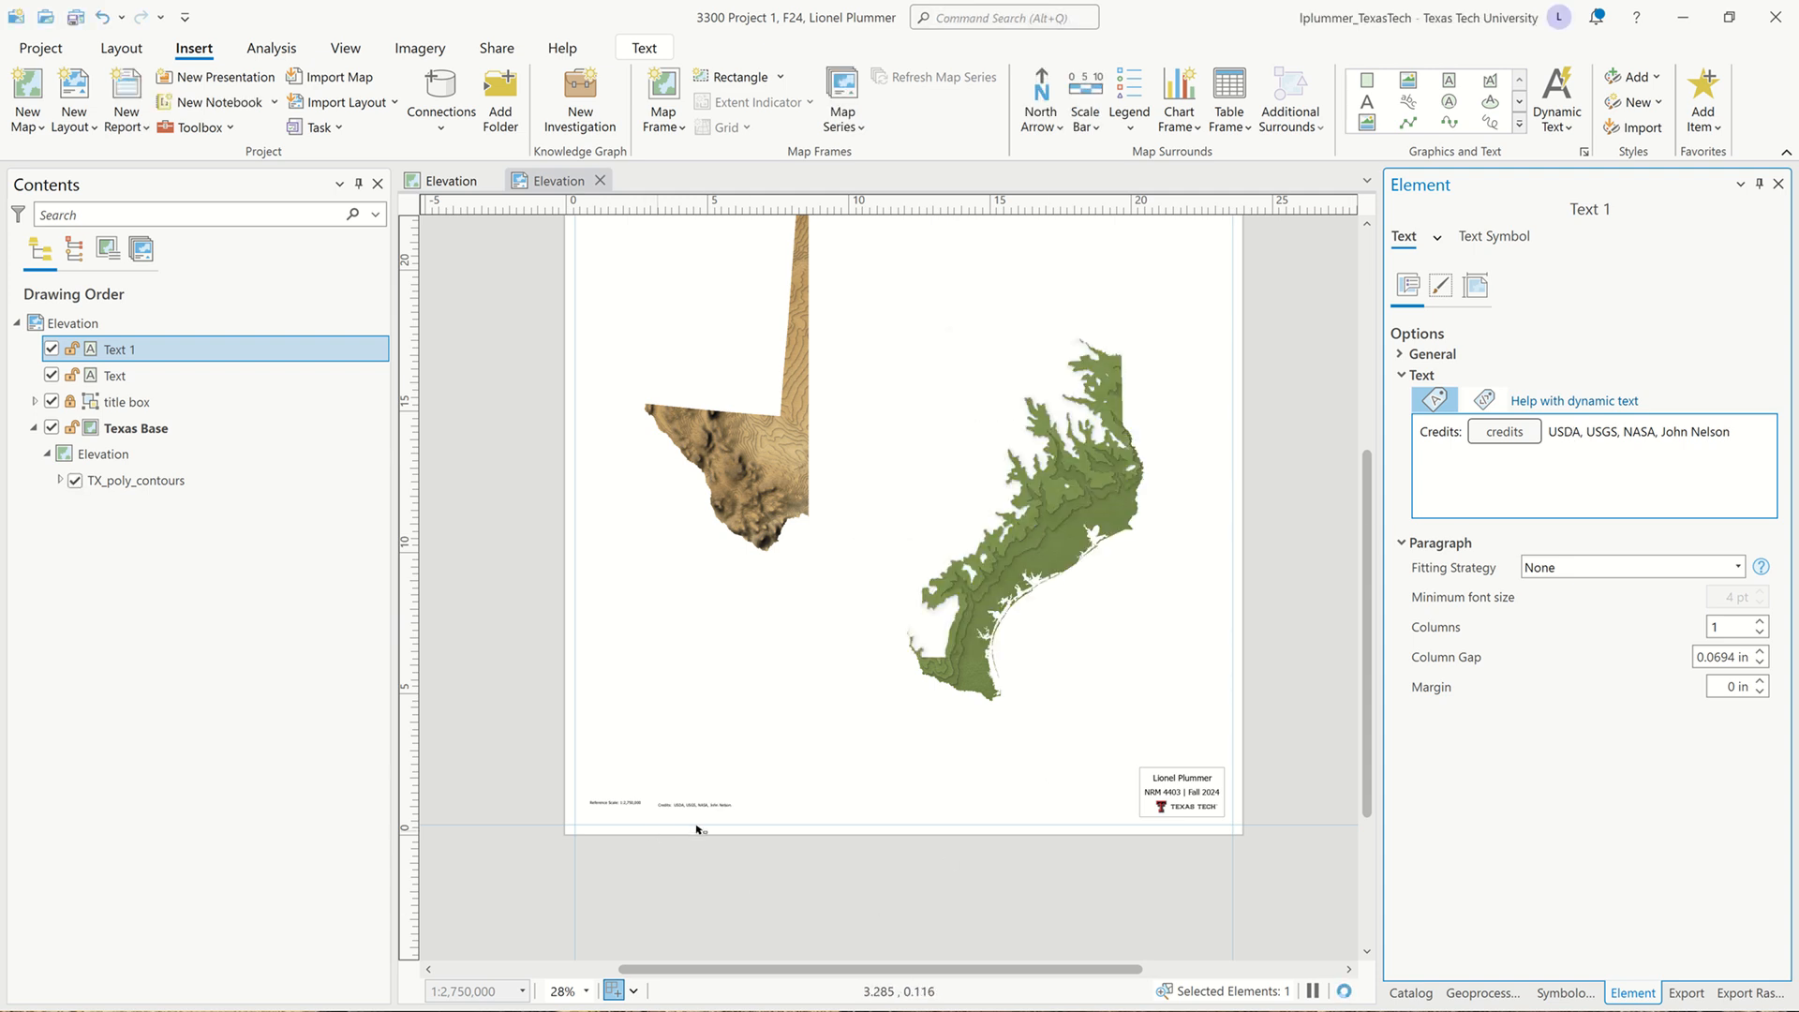
Move the credits text directly beneath the reference scale text, aligned with its left edge, and deselect it.
{"action": "scroll", "coordinate": [620, 829], "scroll_direction": "up", "scroll_amount": 3}
{"action": "scroll", "coordinate": [620, 829], "scroll_direction": "up", "scroll_amount": 3}
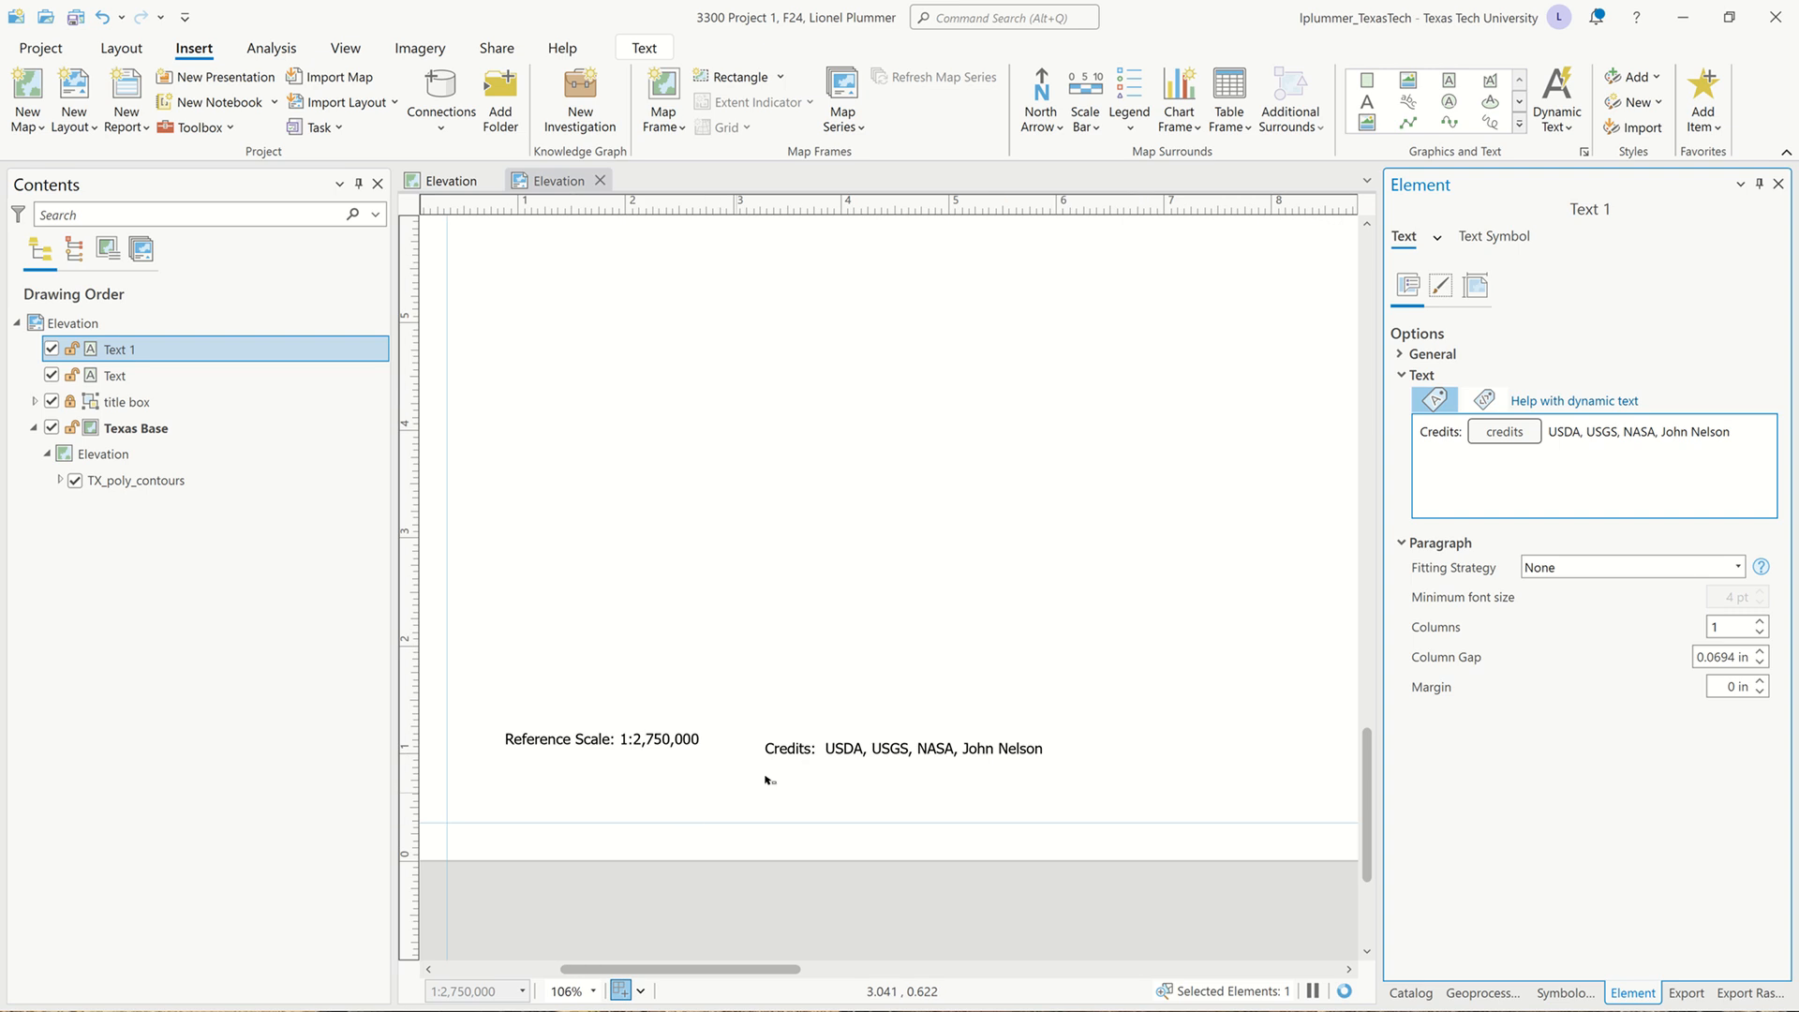
{"action": "left_click", "coordinate": [788, 752]}
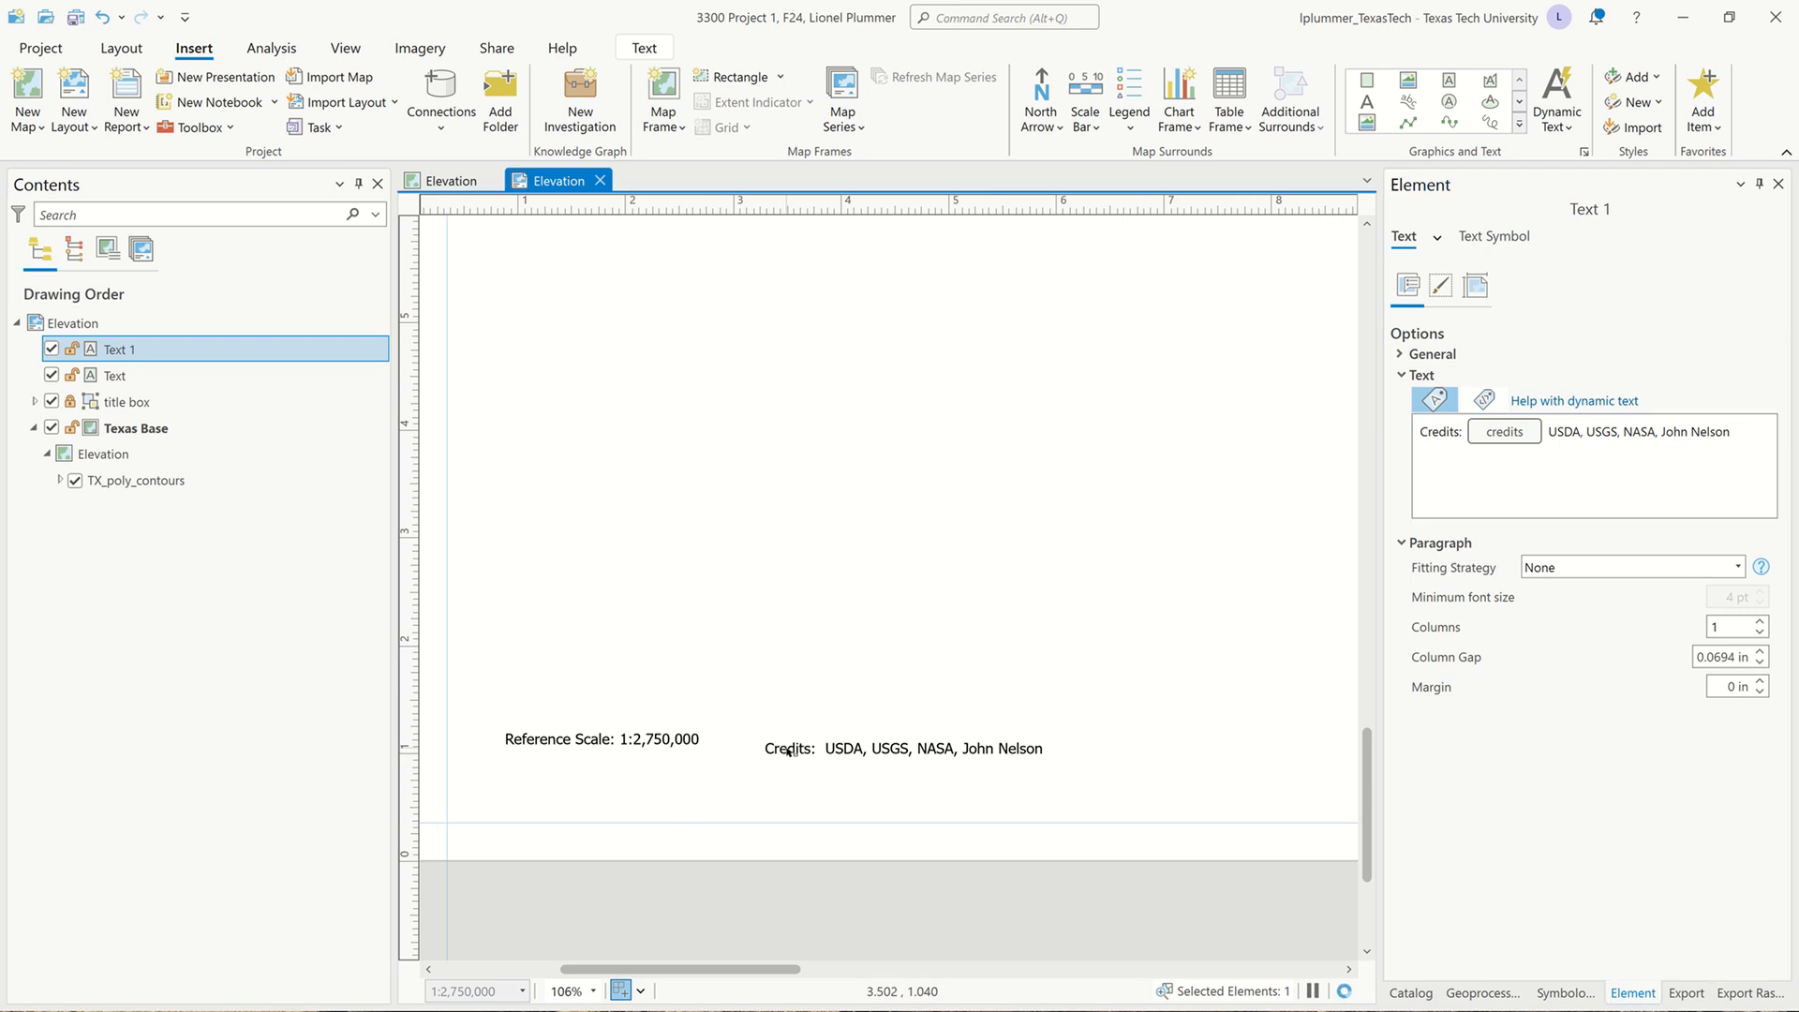
{"action": "left_click", "coordinate": [97, 343]}
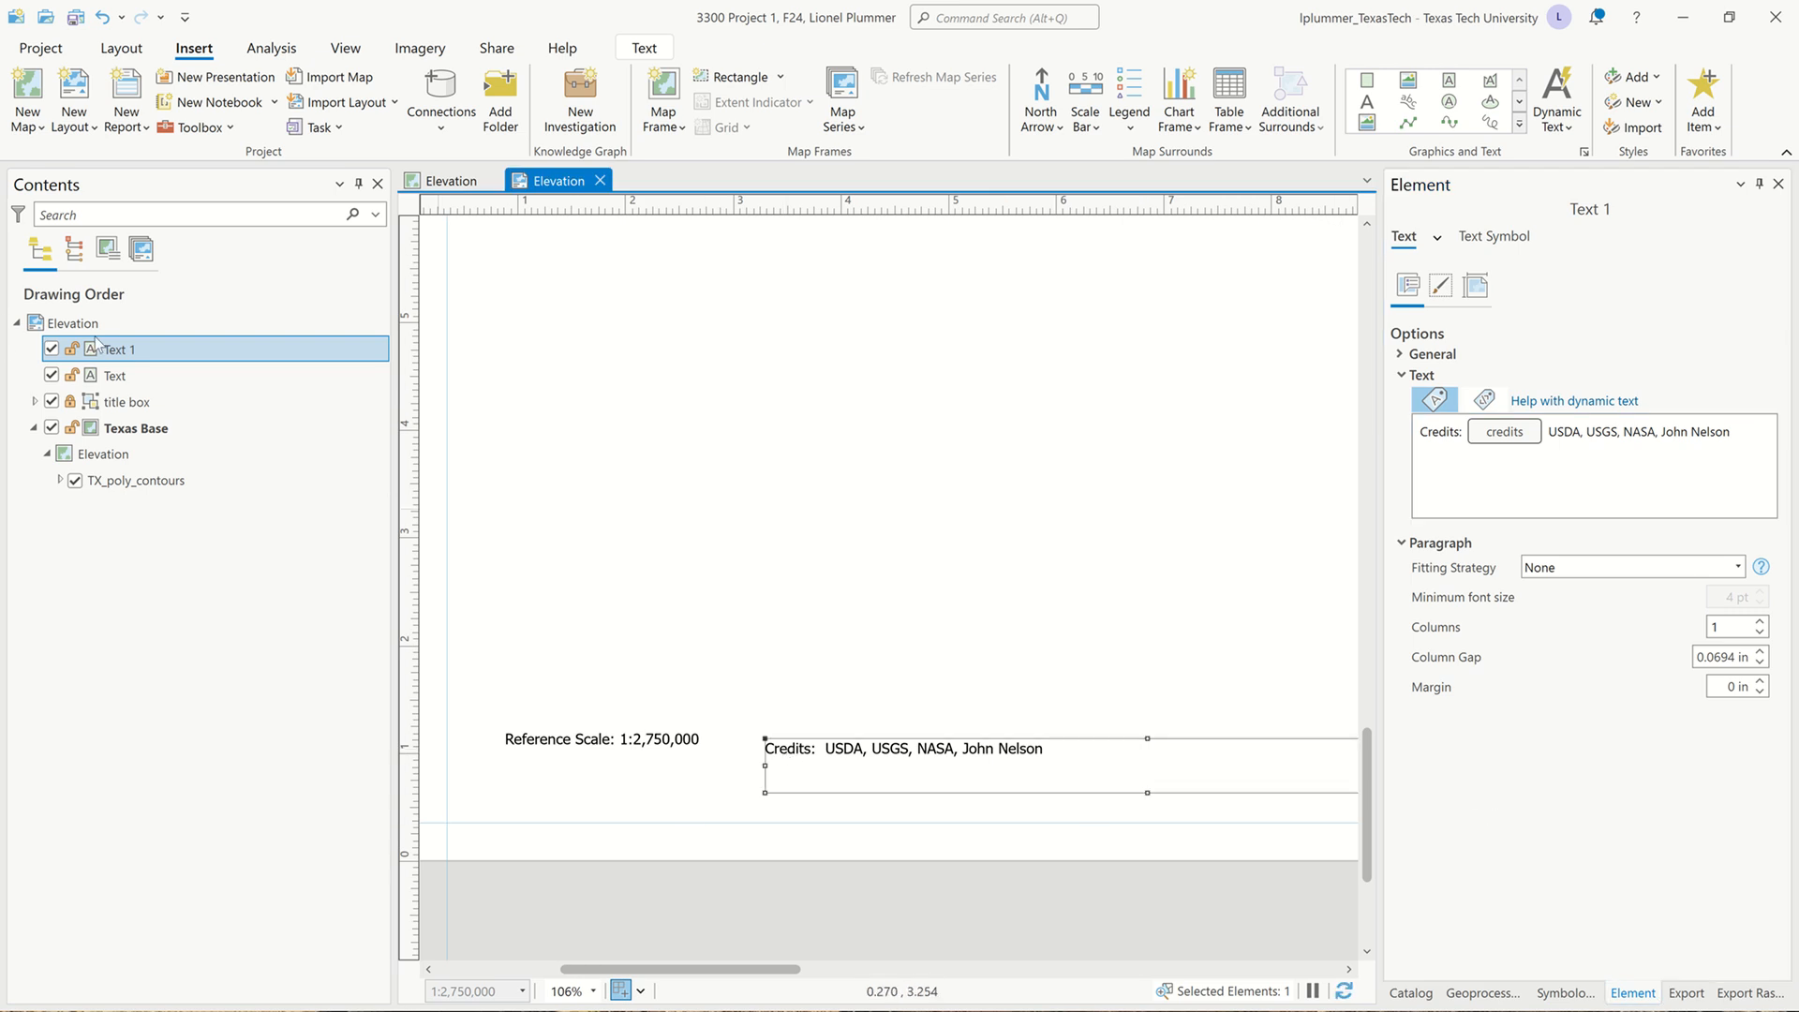
{"action": "left_click", "coordinate": [94, 350]}
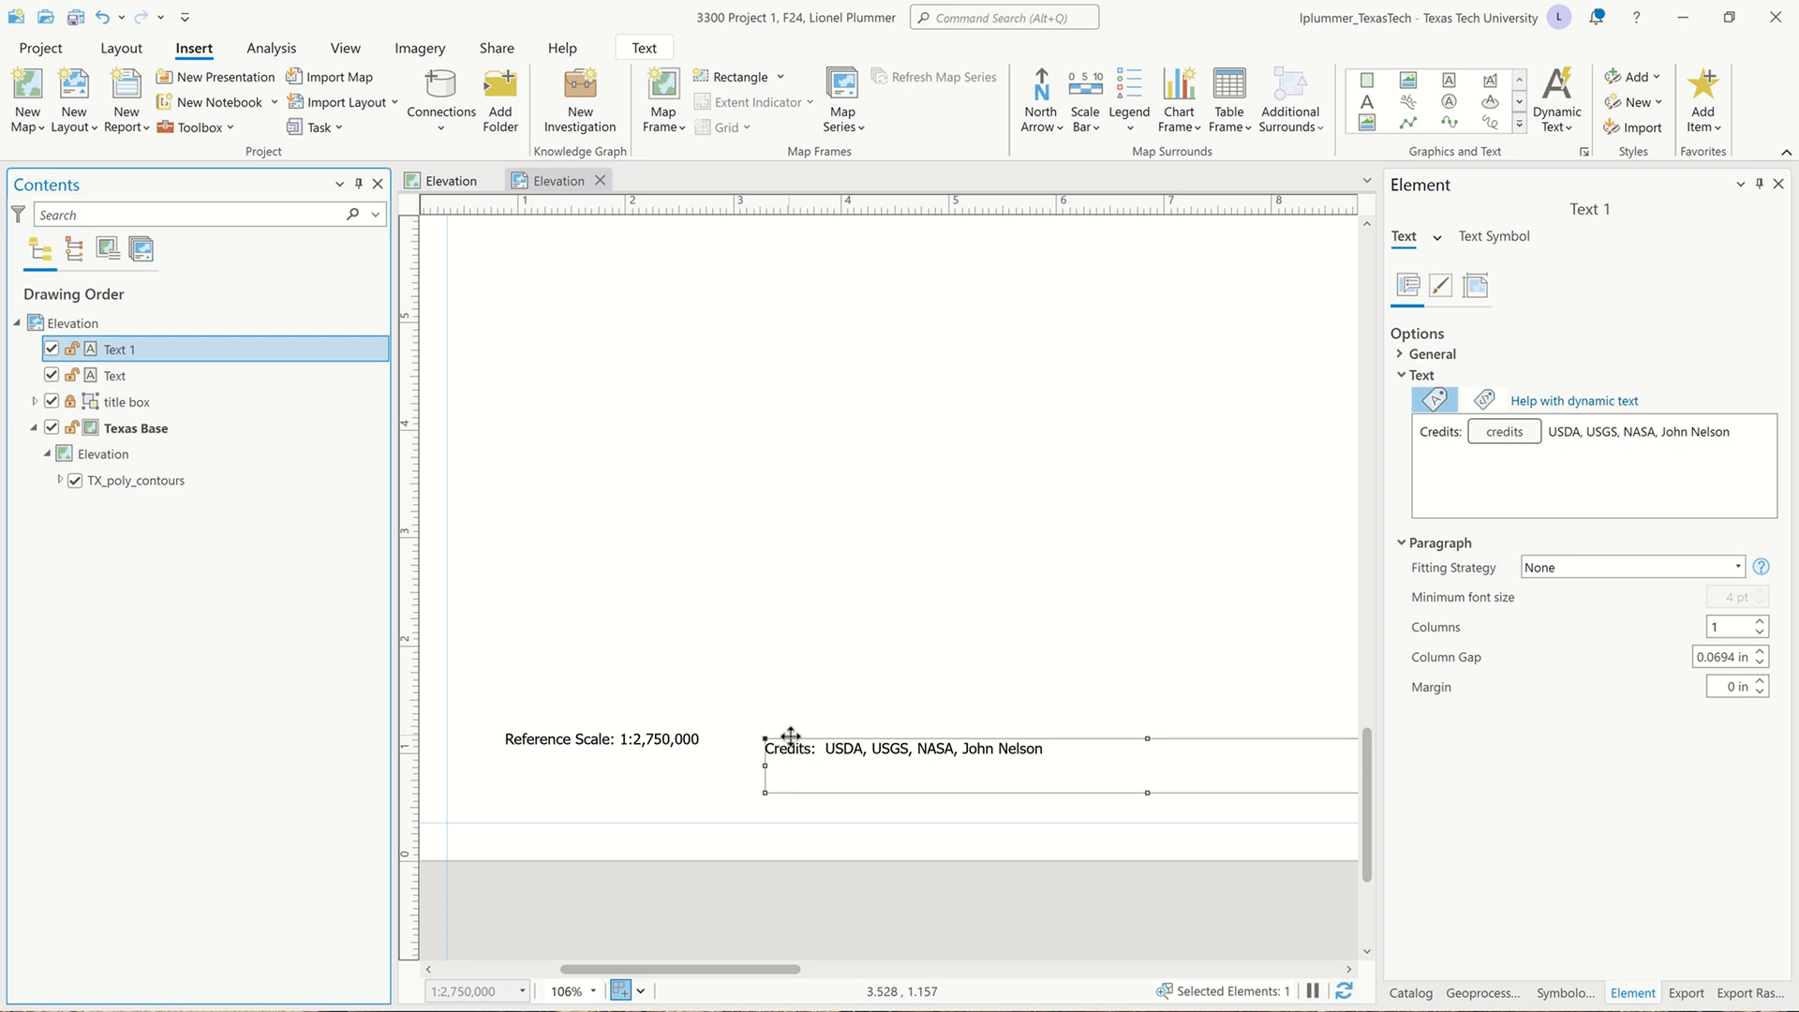
{"action": "left_click_drag", "start_coordinate": [773, 743], "coordinate": [527, 767]}
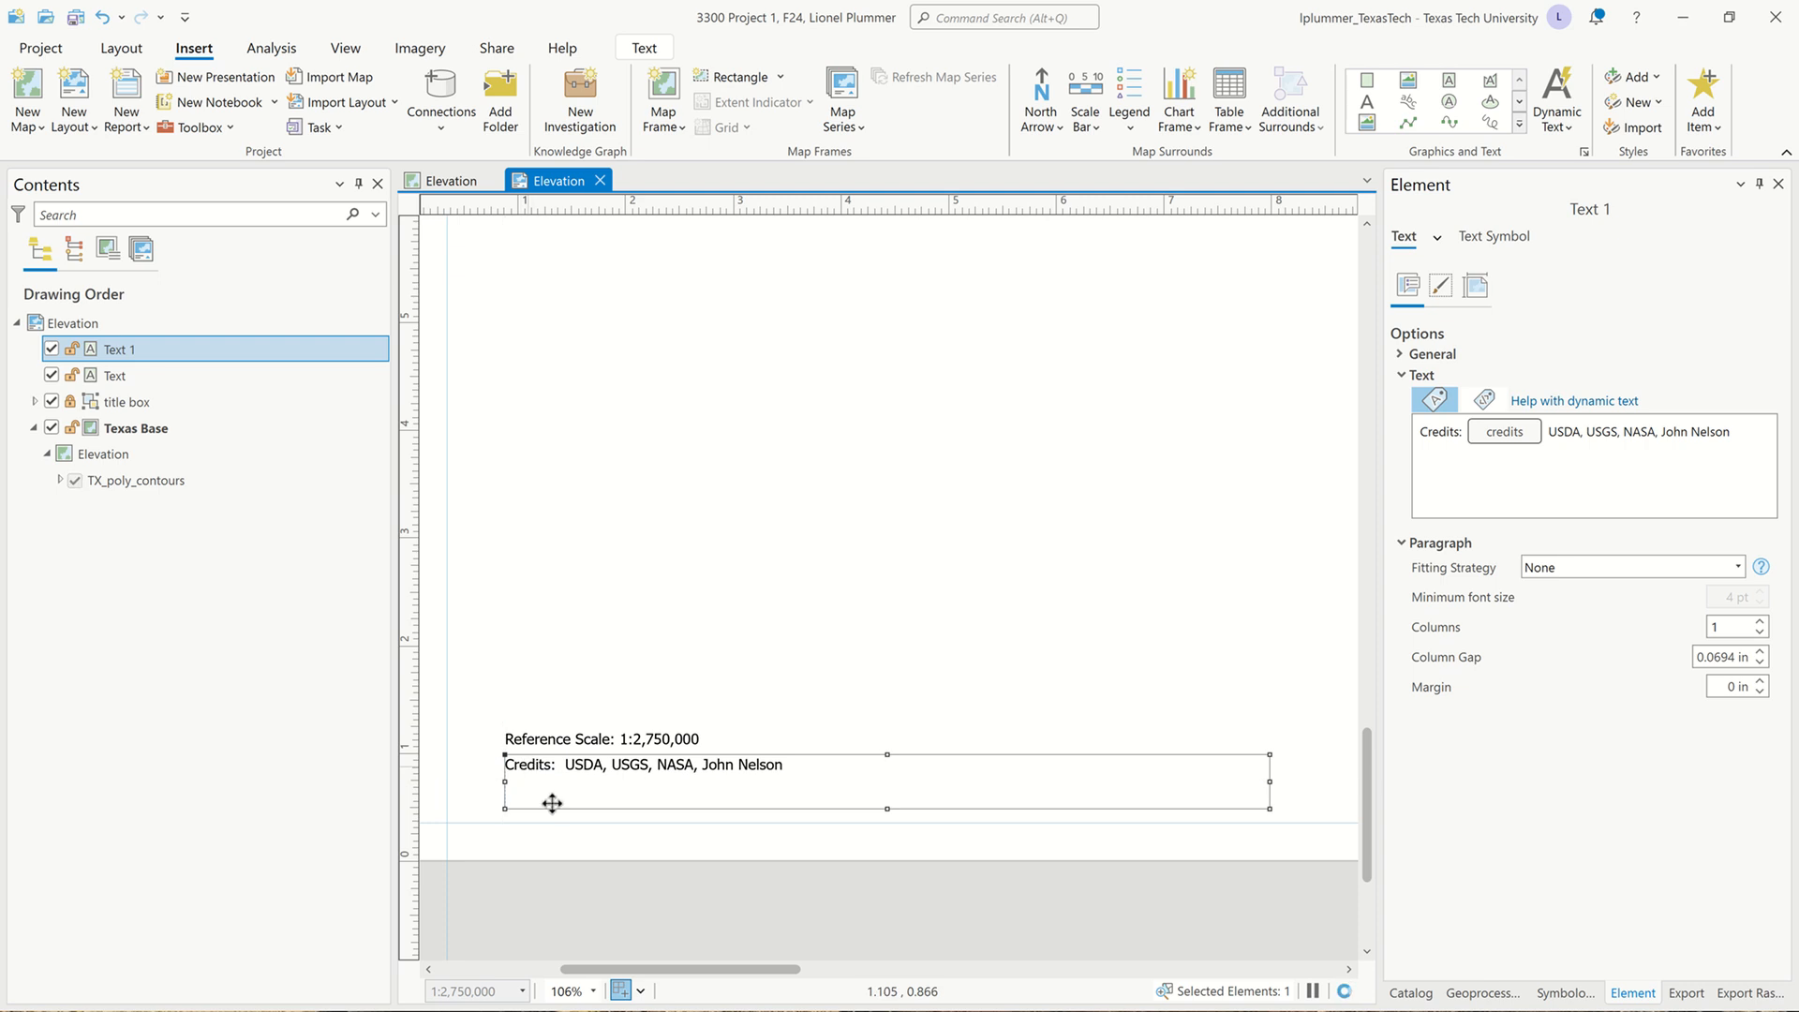
{"action": "left_click", "coordinate": [581, 834]}
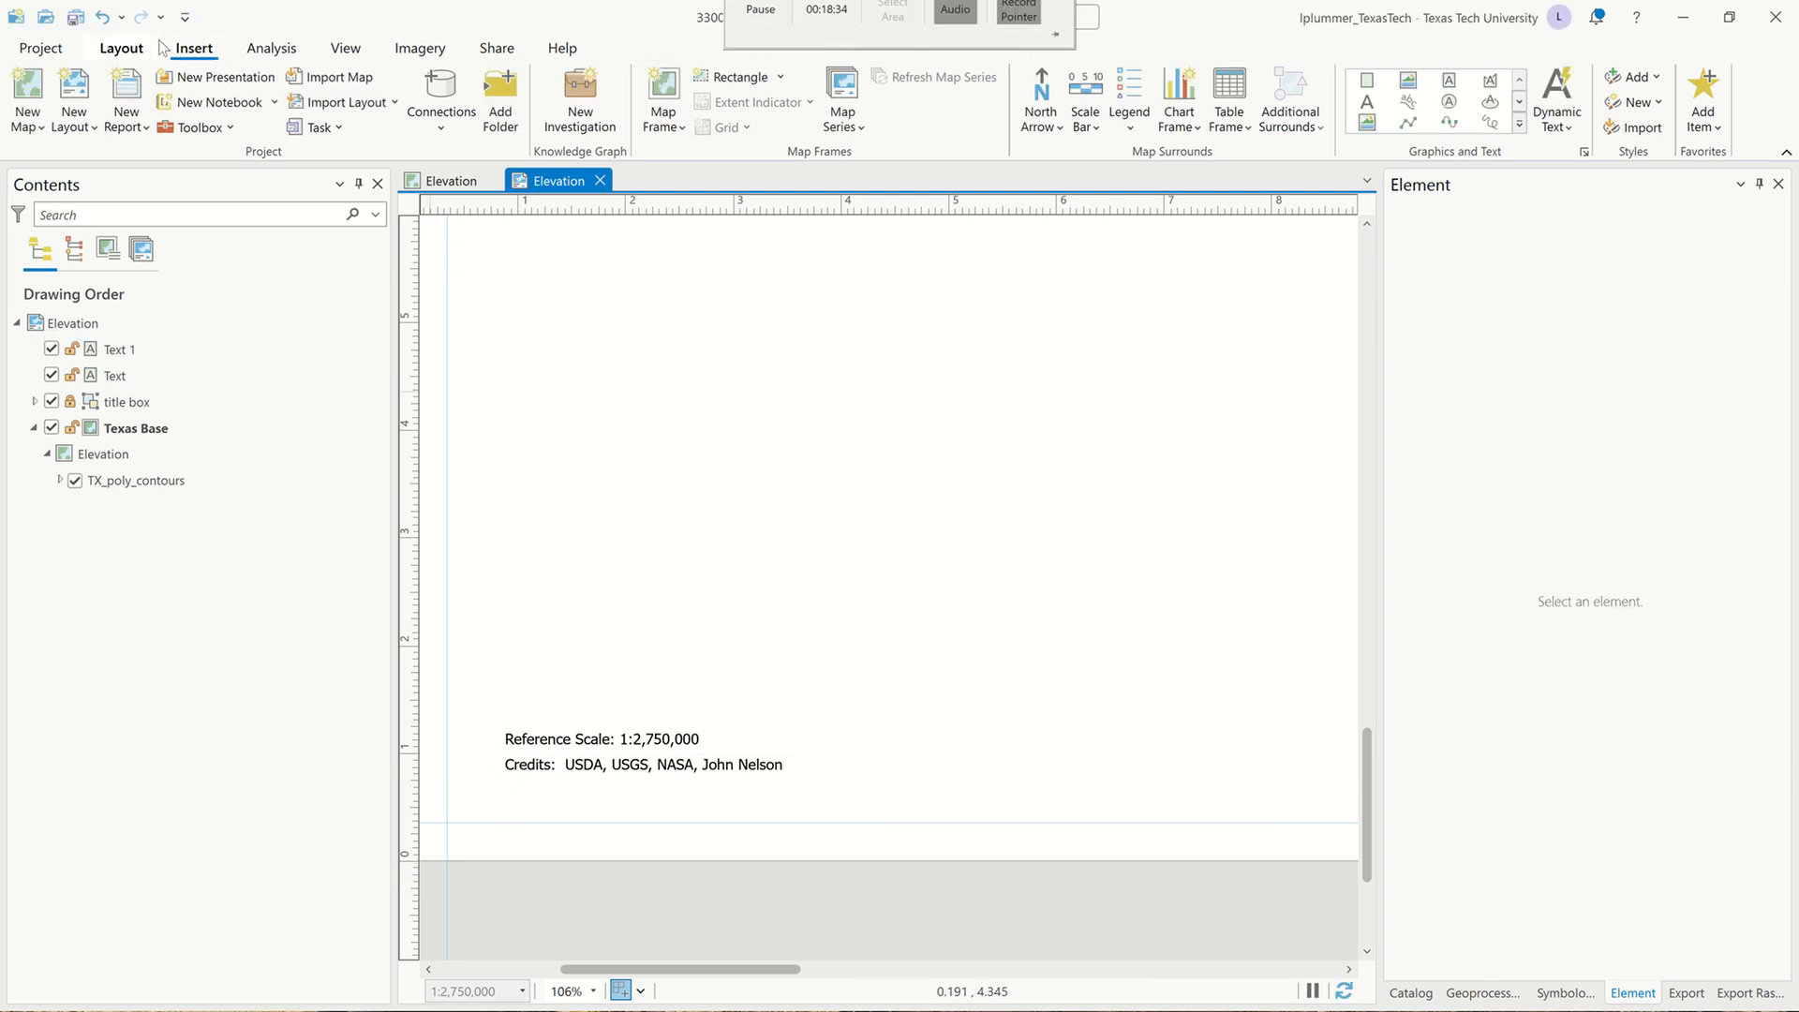
Show the full Elevation layout page and start a layout export with PDF as the file type.
{"action": "left_click", "coordinate": [121, 48]}
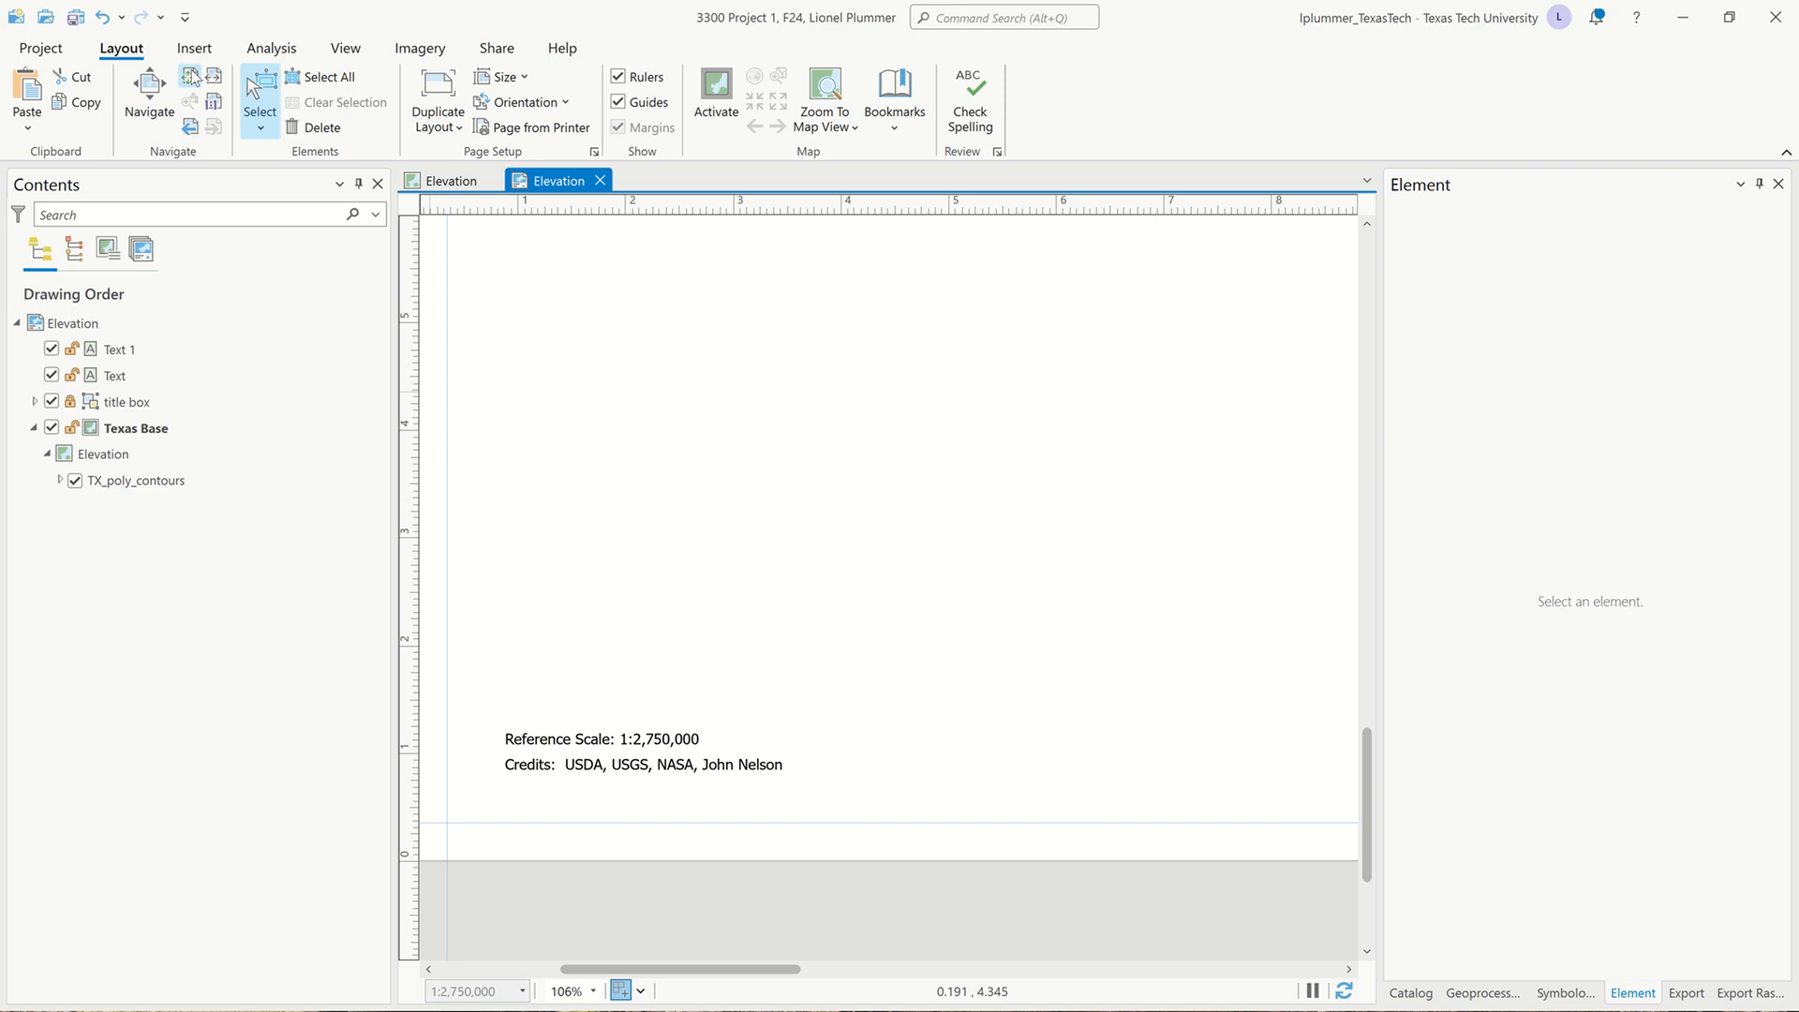
{"action": "left_click", "coordinate": [189, 76]}
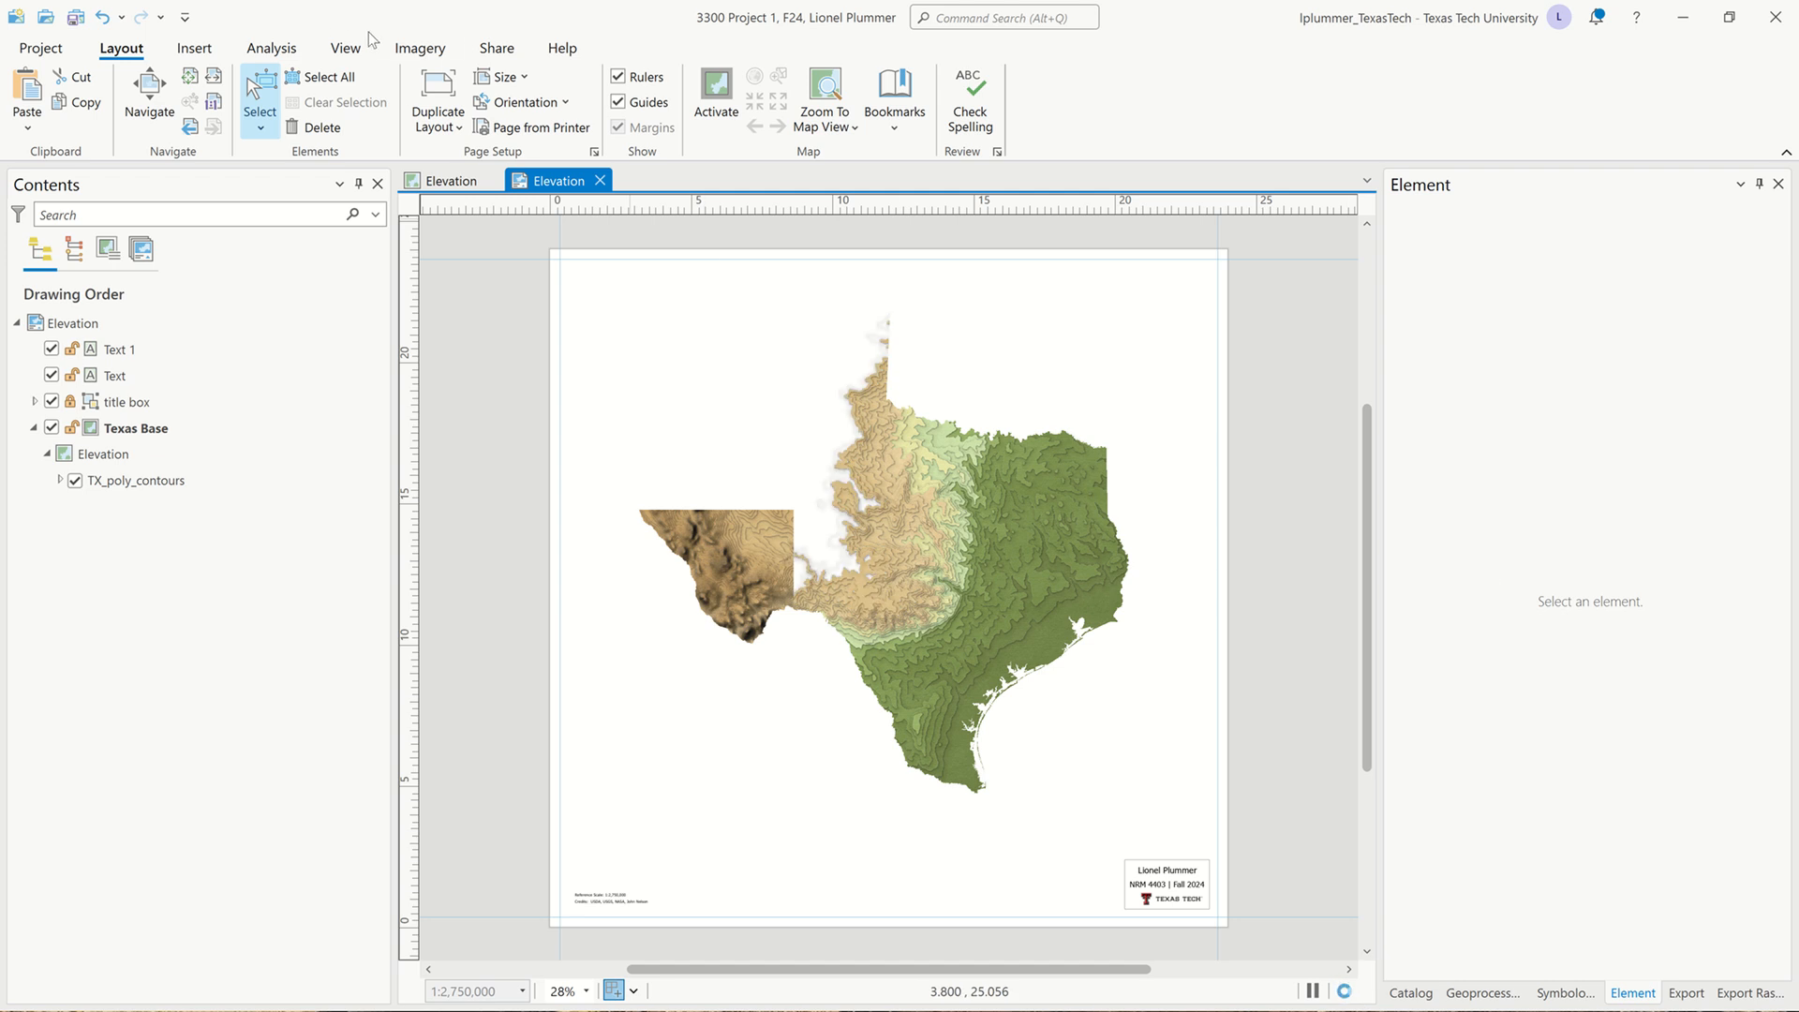
{"action": "left_click", "coordinate": [507, 49]}
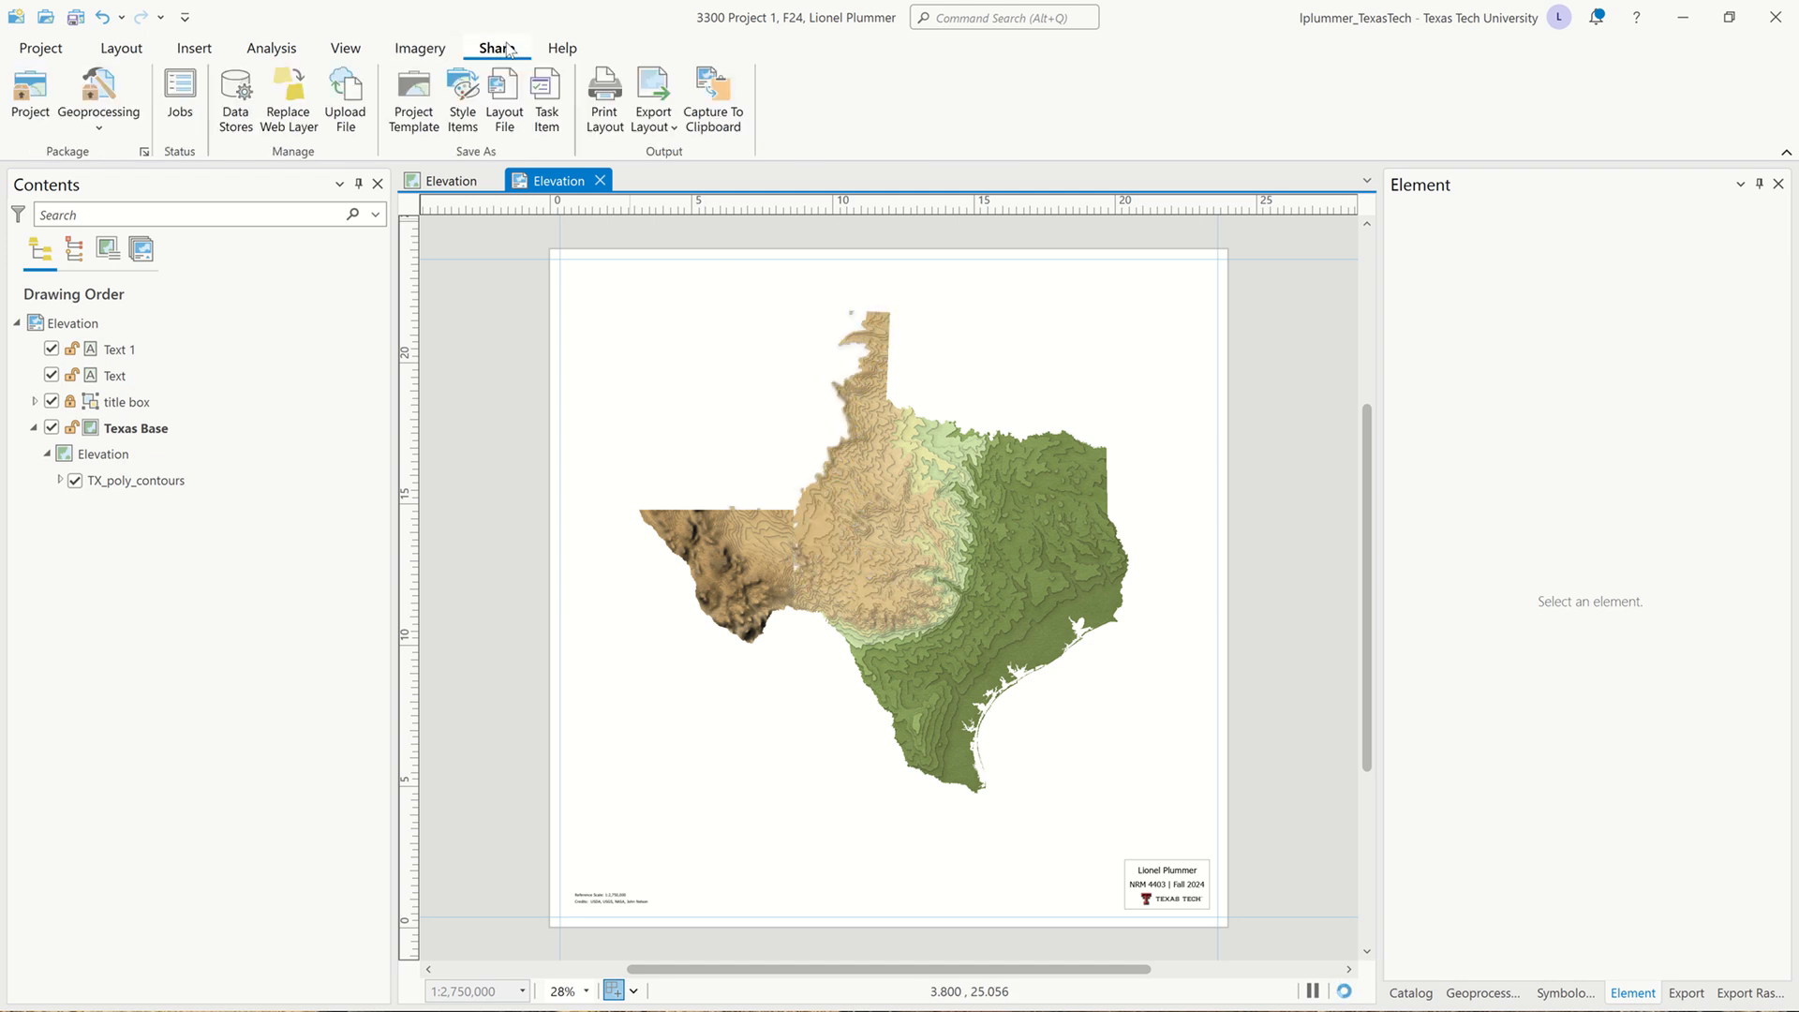
{"action": "left_click", "coordinate": [648, 111]}
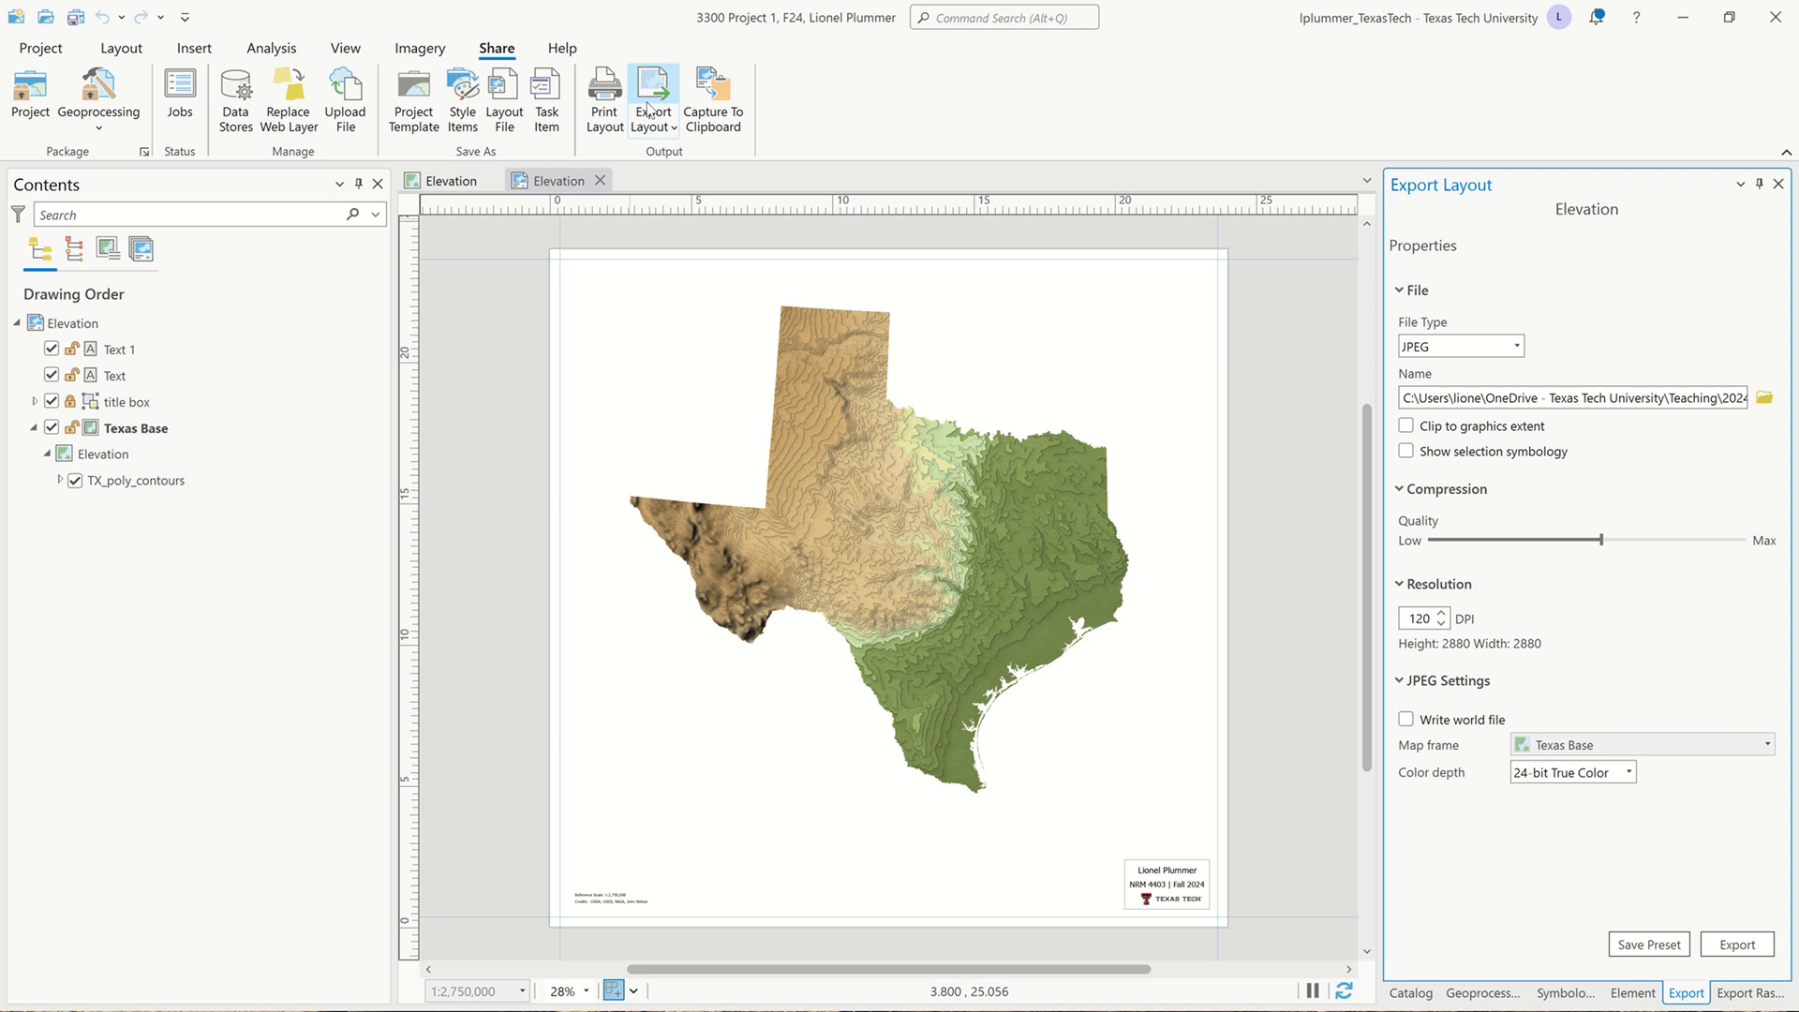
{"action": "left_click", "coordinate": [1516, 347]}
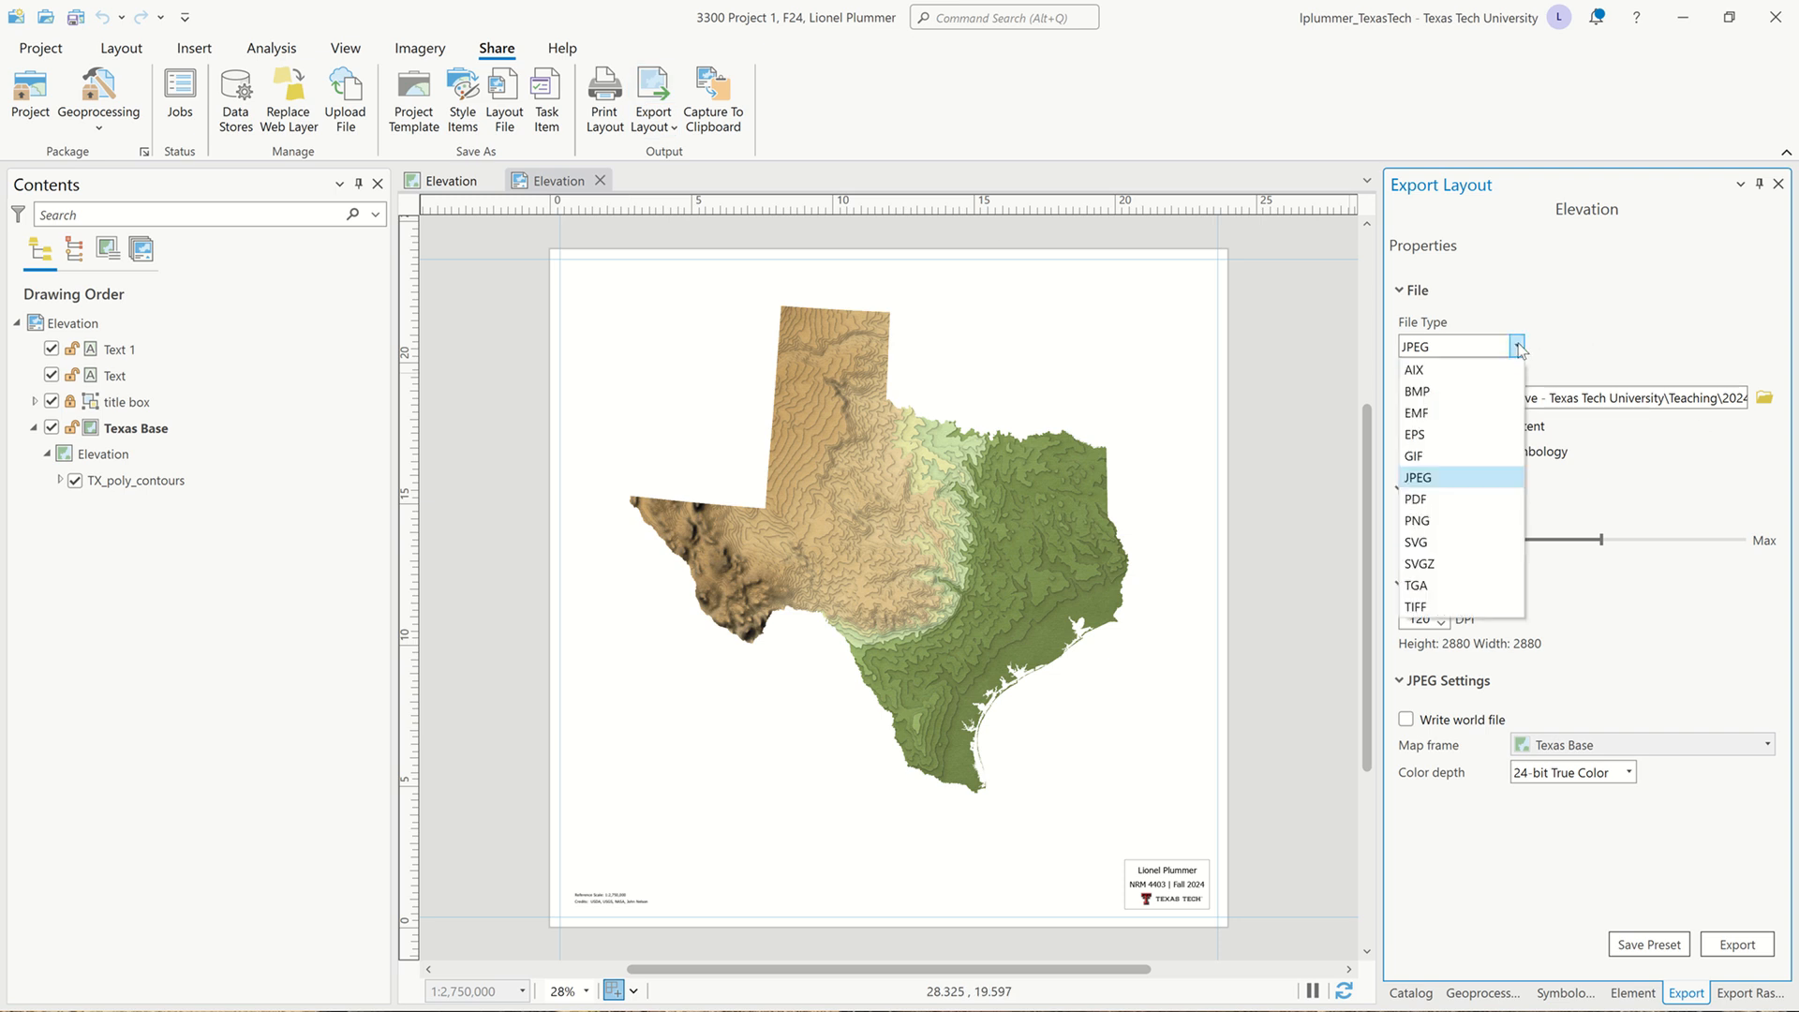
{"action": "left_click", "coordinate": [1462, 499]}
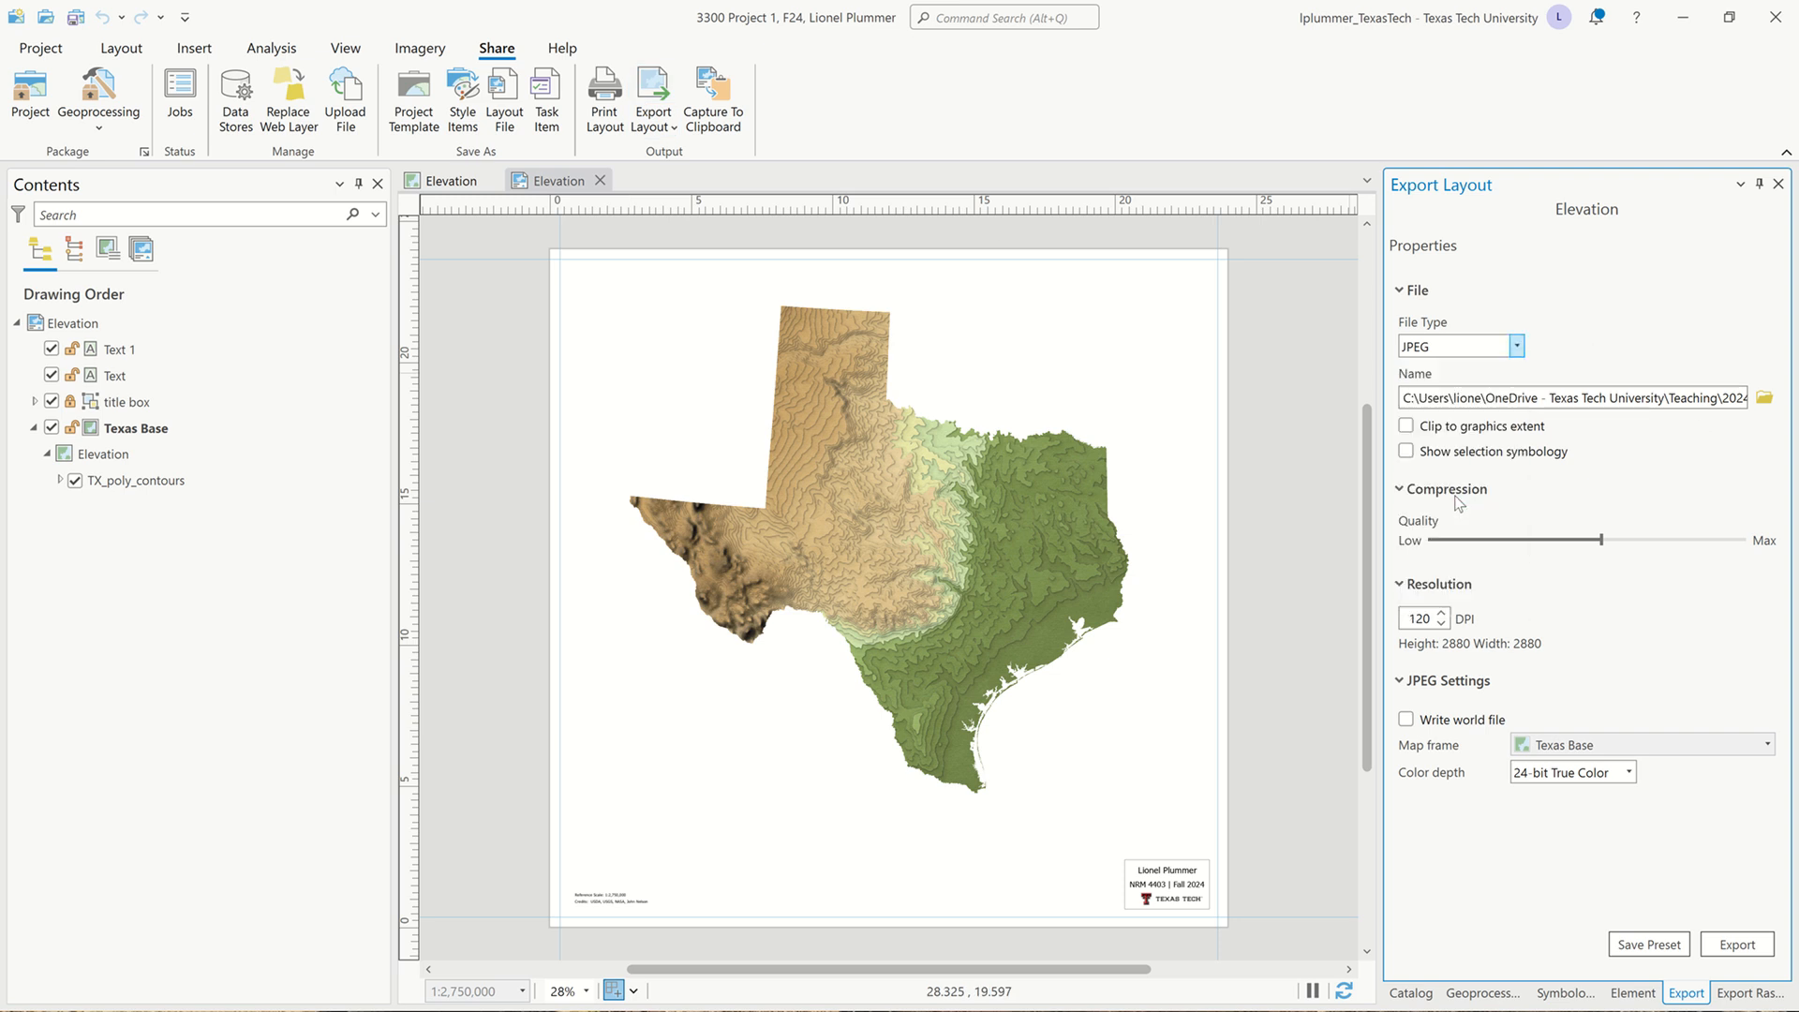
Set the export location to the project's 10 Exports folder and add "Texas" before Elevation in the PDF file name.
{"action": "left_click", "coordinate": [1746, 398]}
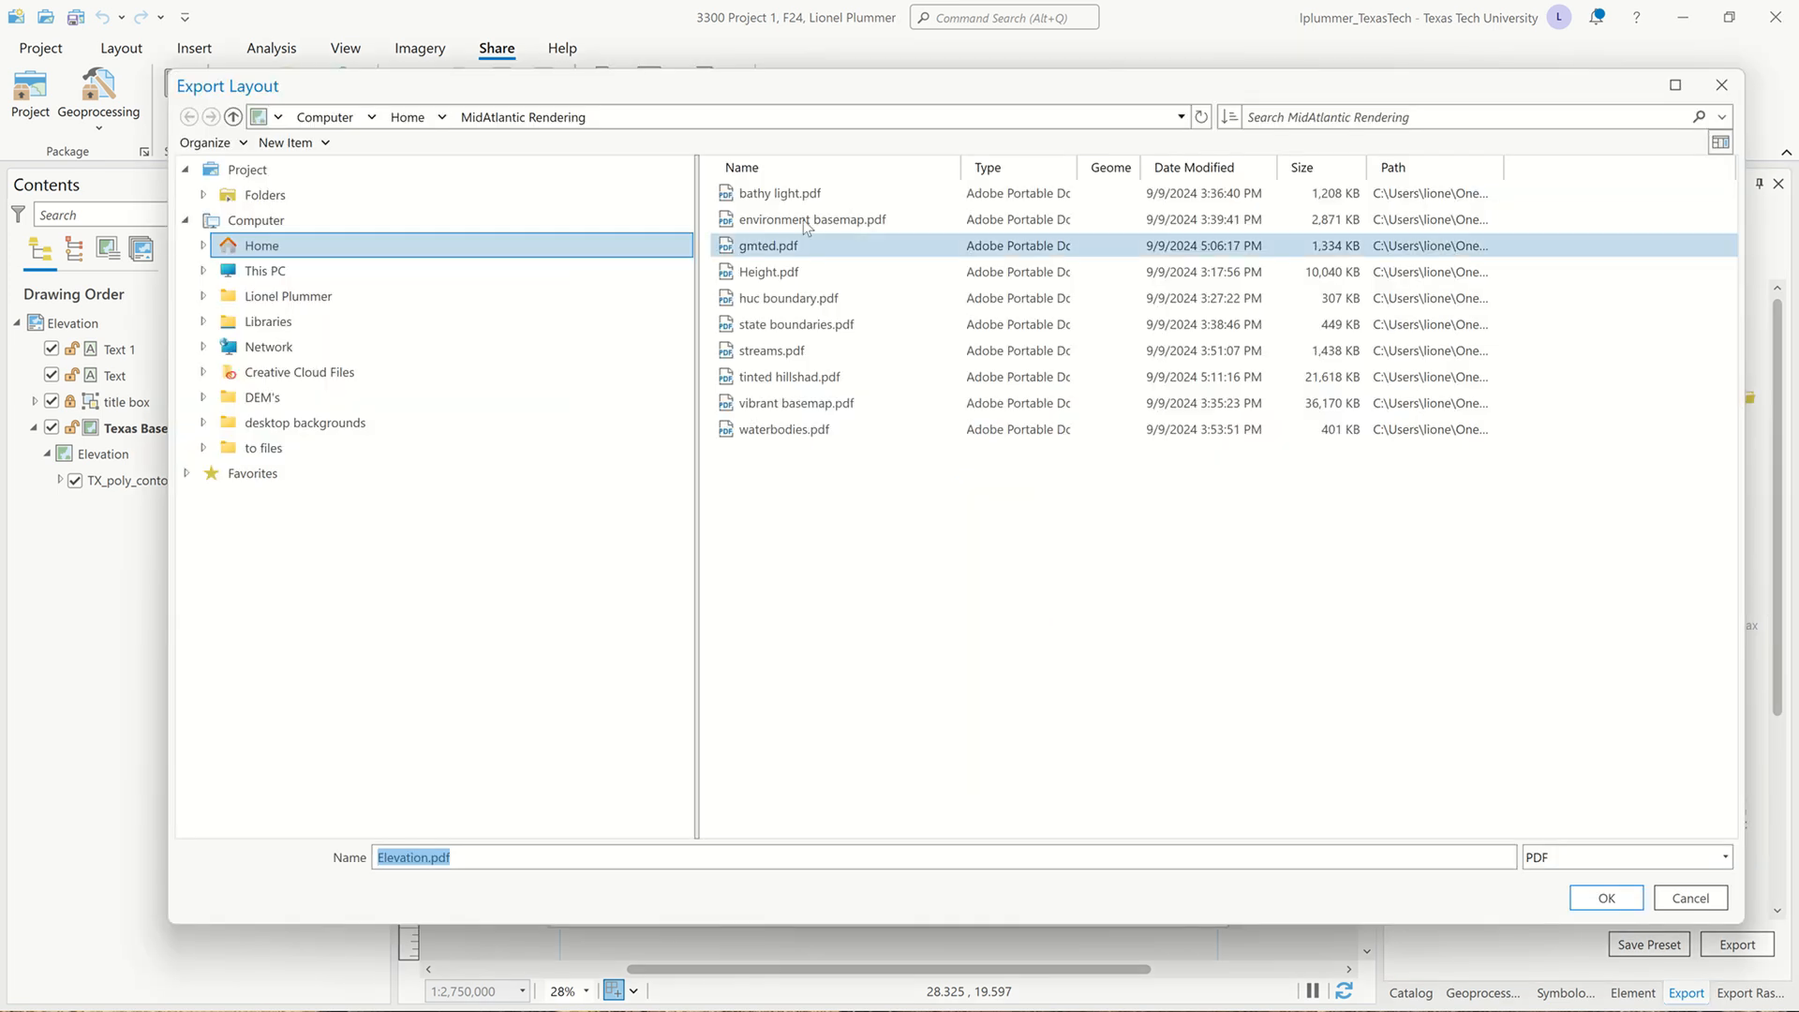
{"action": "left_click", "coordinate": [368, 194]}
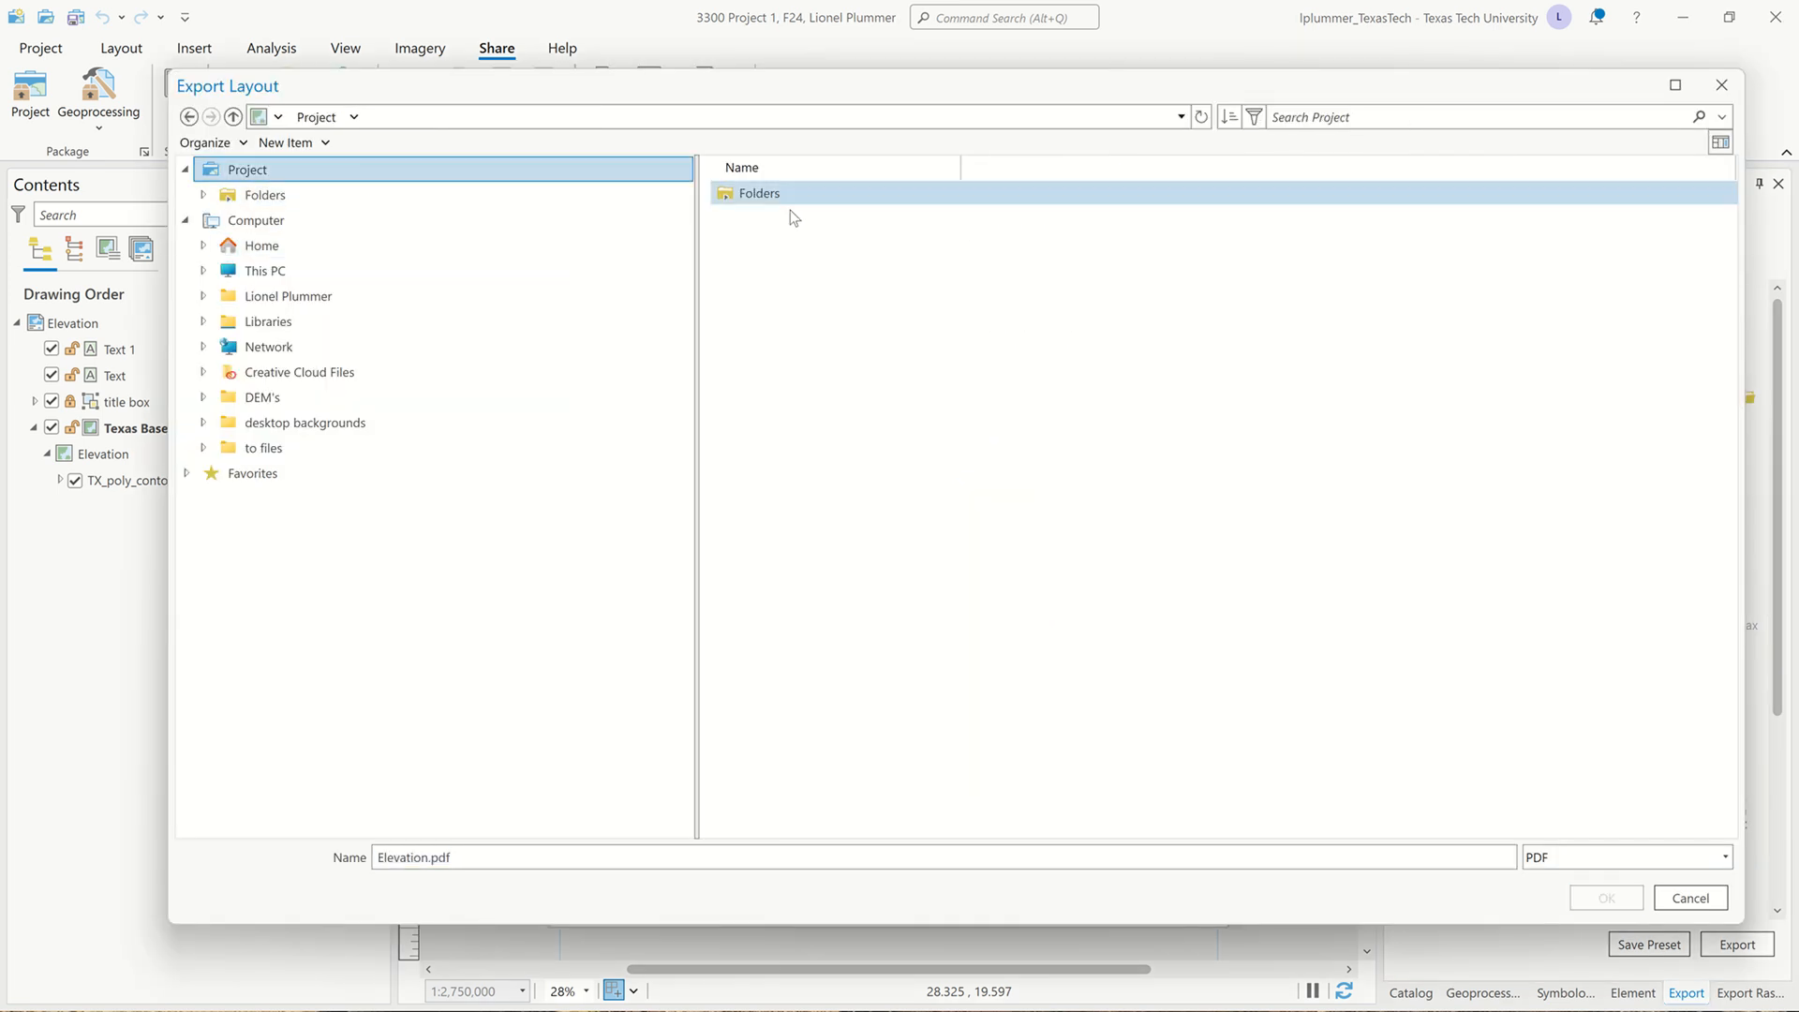
{"action": "left_click", "coordinate": [790, 207]}
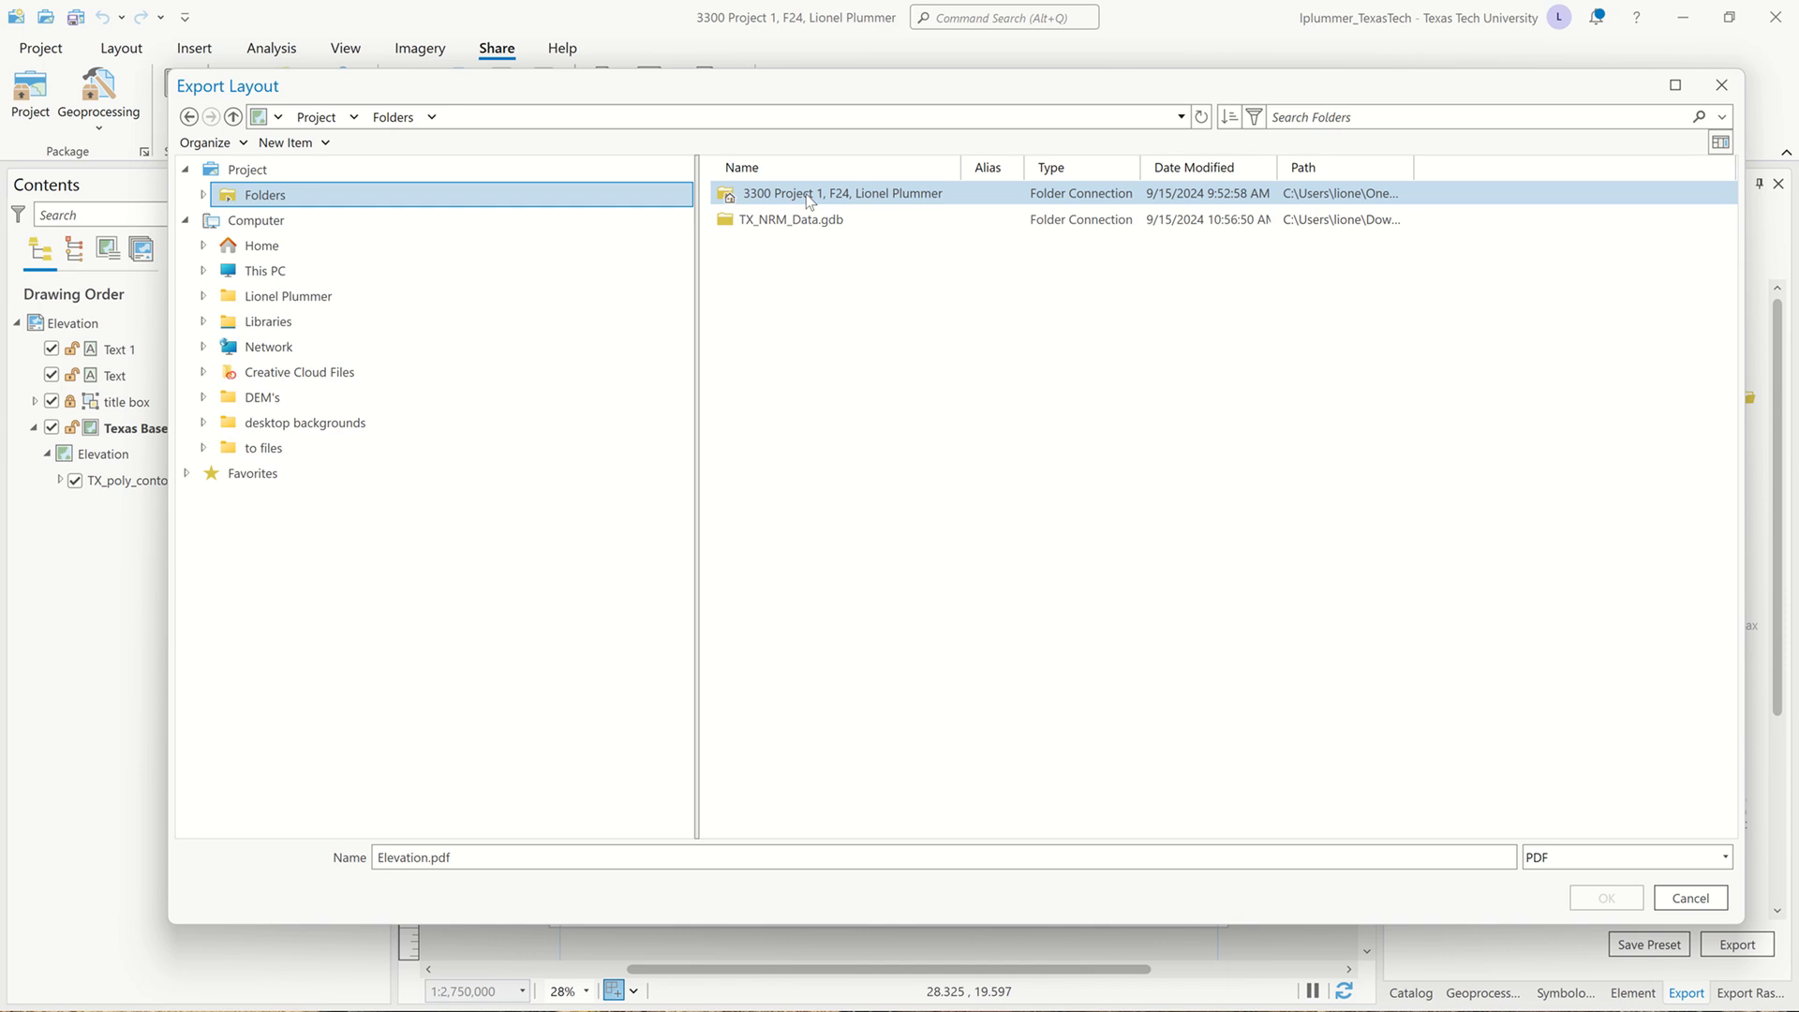
{"action": "double_click", "coordinate": [805, 194]}
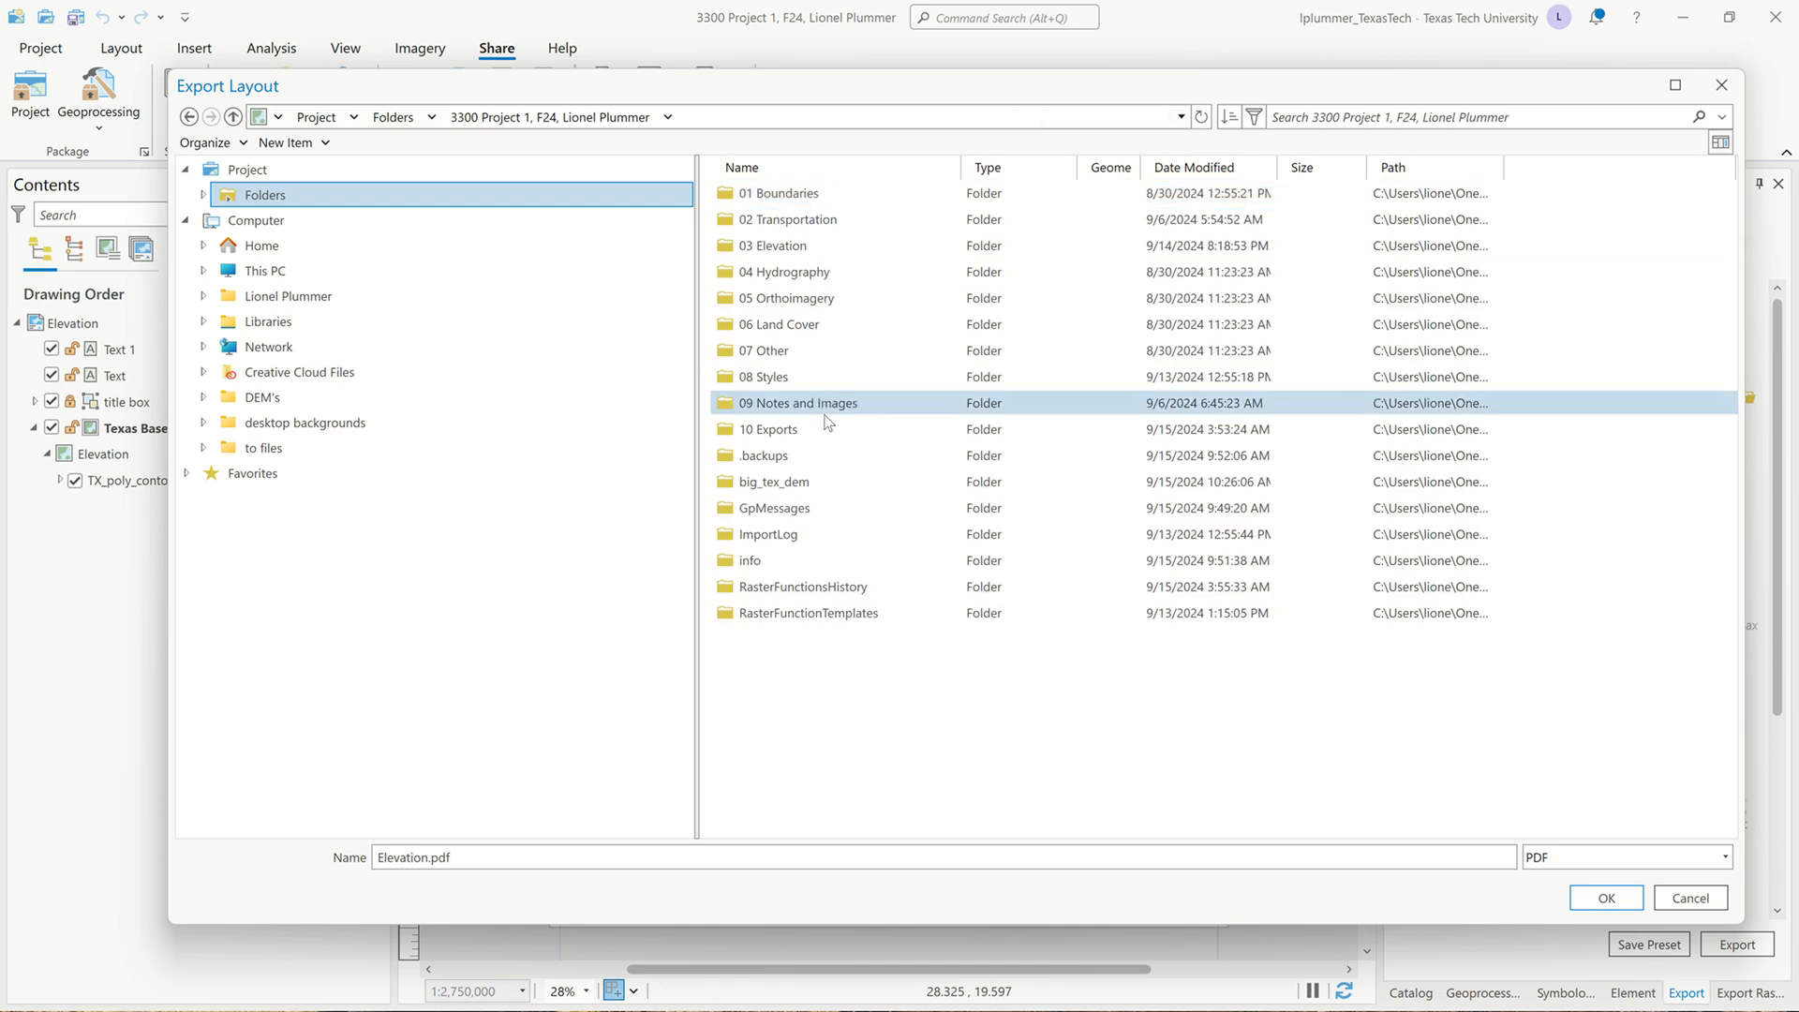
{"action": "double_click", "coordinate": [824, 429]}
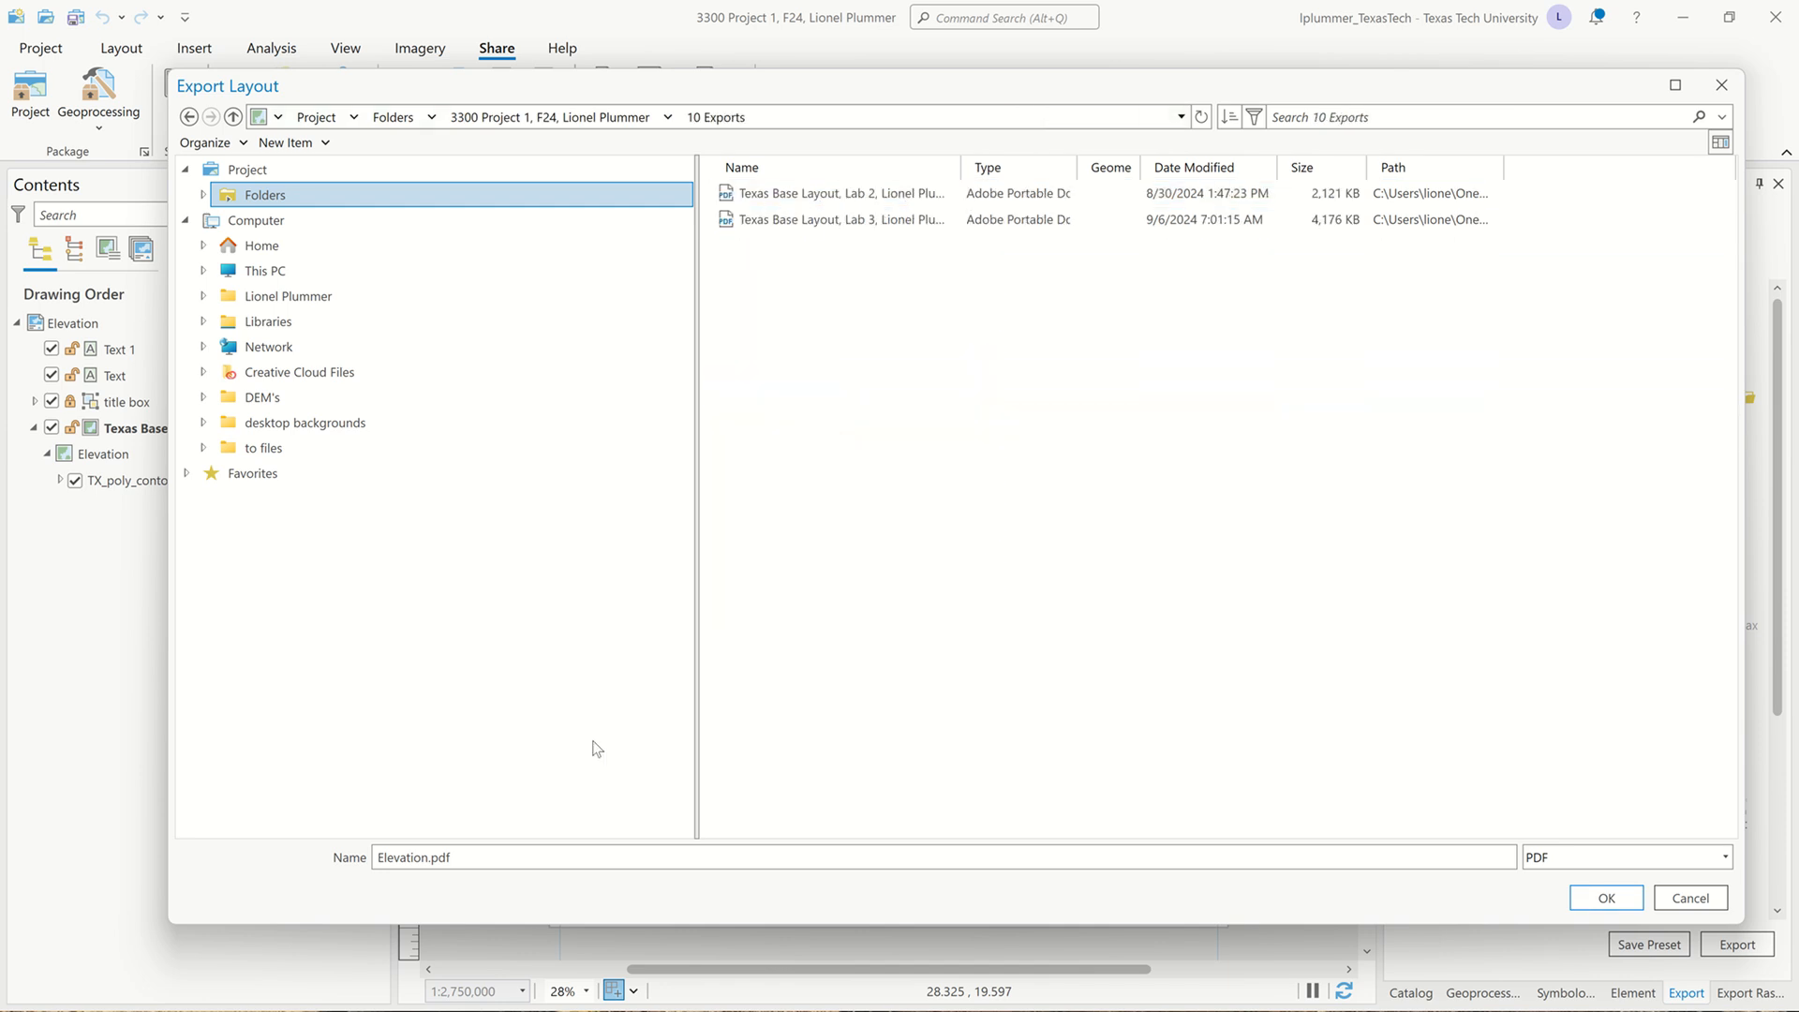
{"action": "left_click", "coordinate": [378, 860]}
{"action": "left_click", "coordinate": [381, 857]}
{"action": "type", "text": "Texas"}
{"action": "left_click", "coordinate": [1606, 897]}
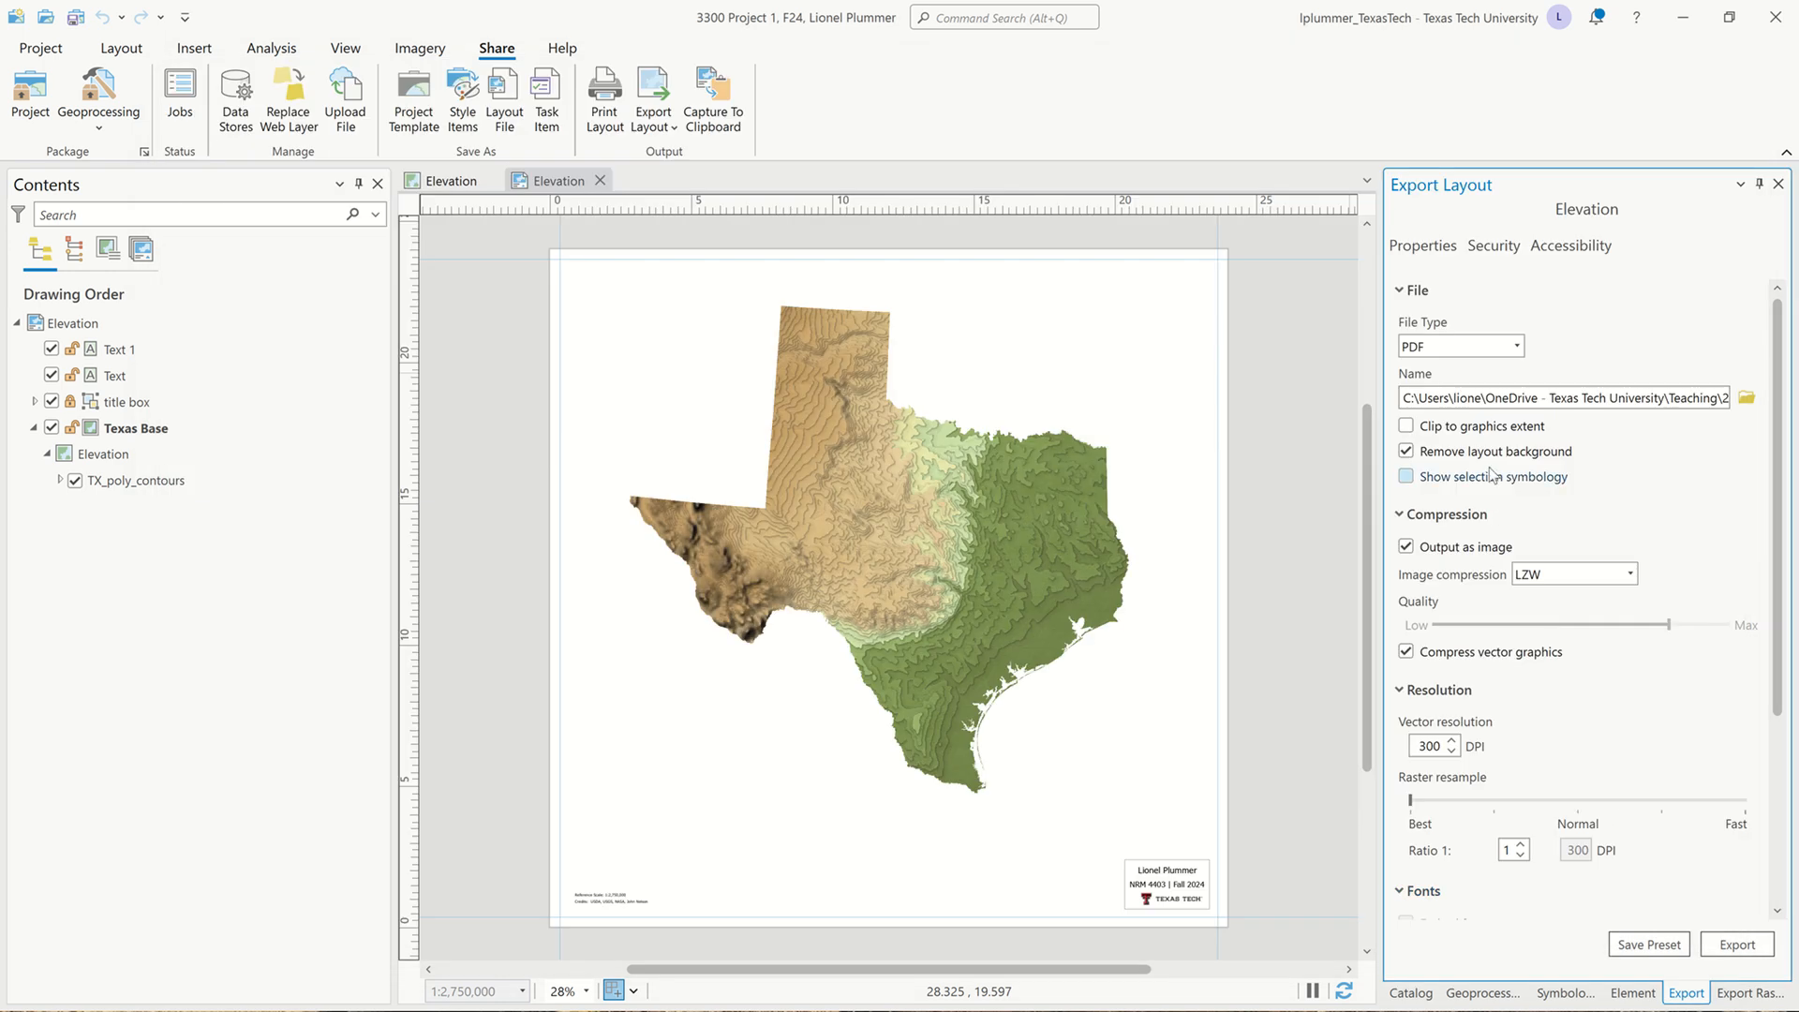
Turn off removal of the layout background in the PDF export options.
{"action": "left_click", "coordinate": [1406, 452]}
{"action": "scroll", "coordinate": [1497, 895], "scroll_direction": "down", "scroll_amount": 5}
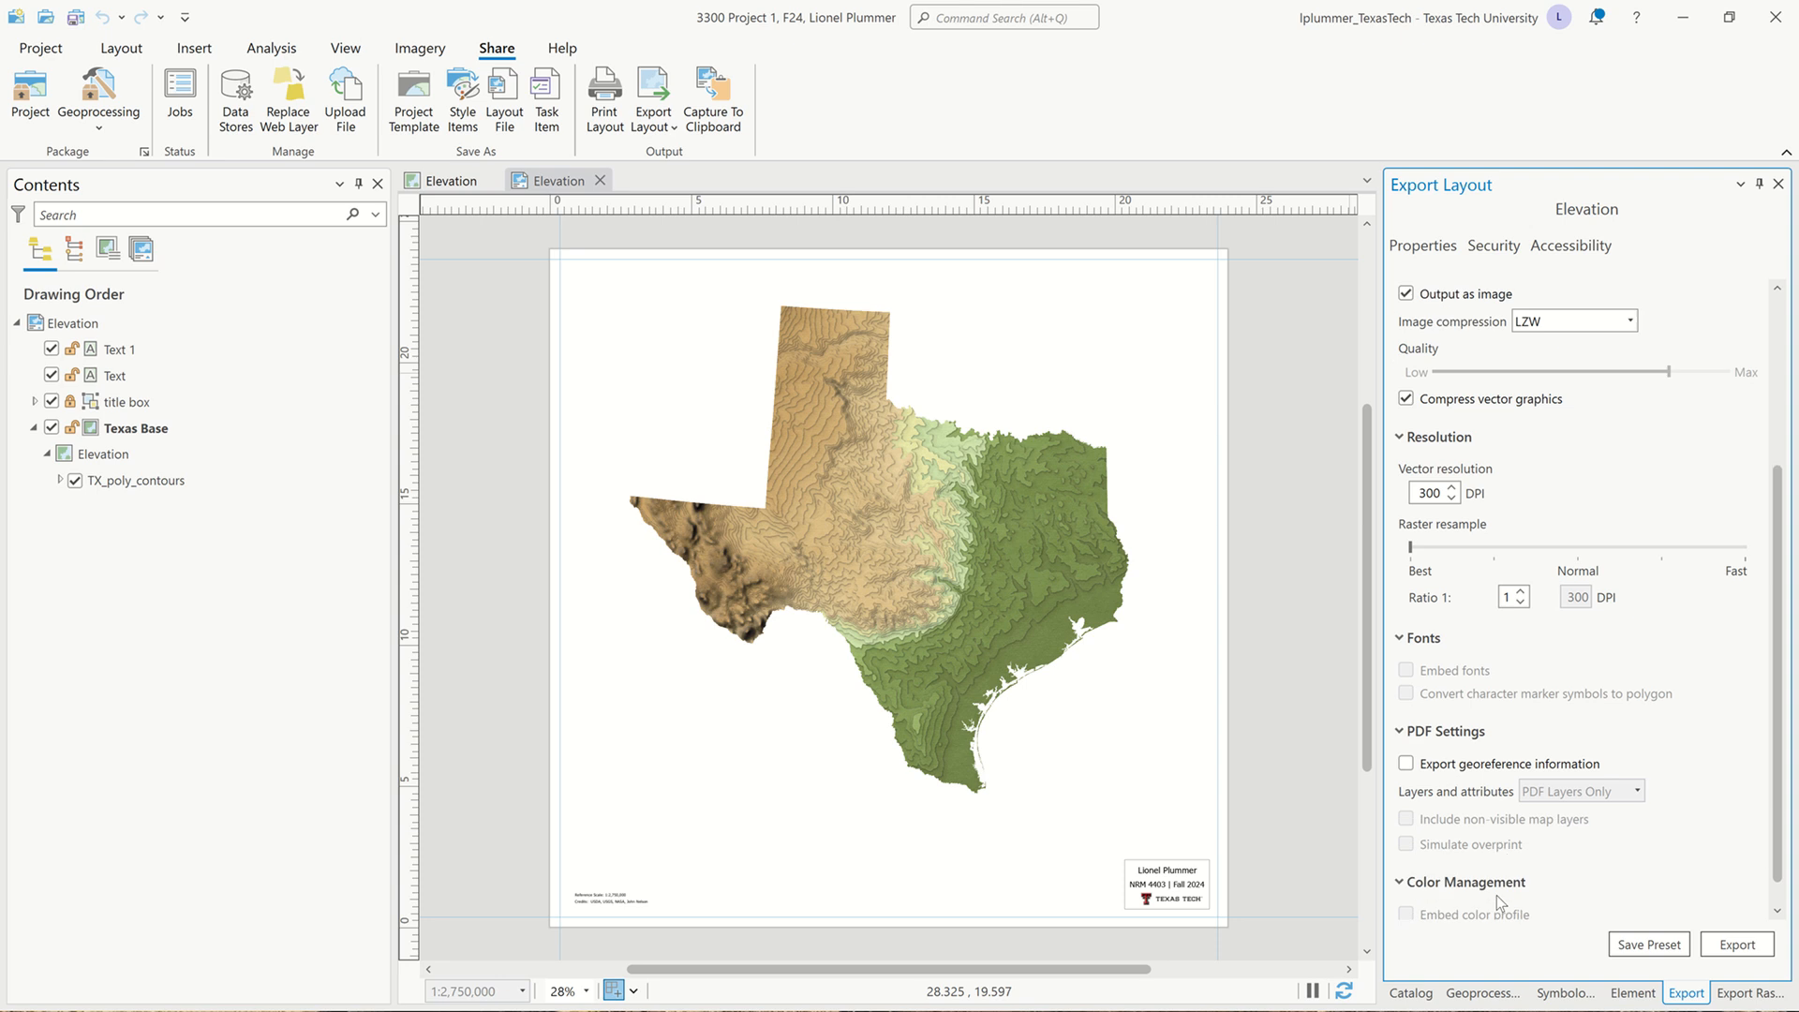